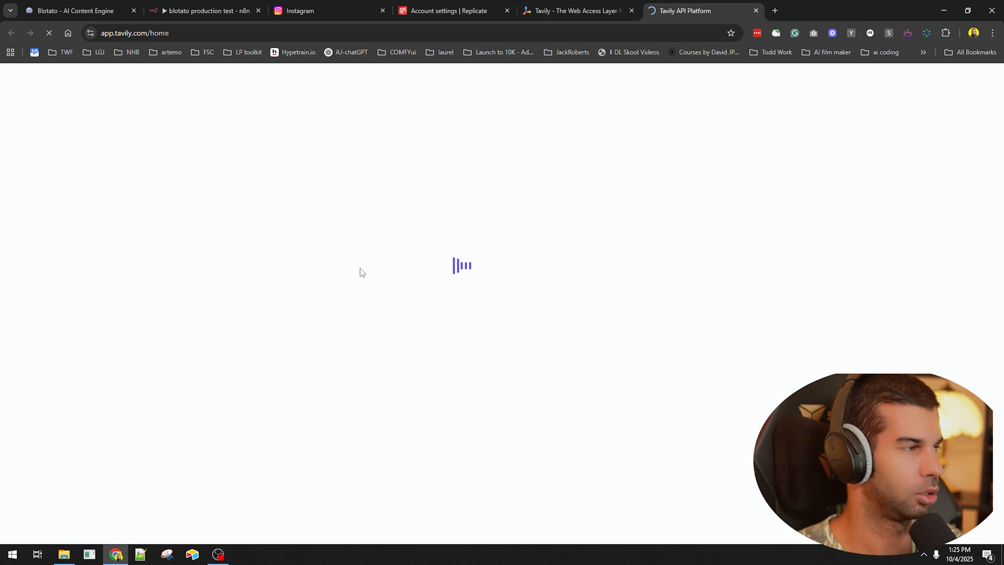
- Switch to the blank n8n workflow 'My workflow 183' and bring up its trigger list
{"action": "left_click", "coordinate": [201, 8]}
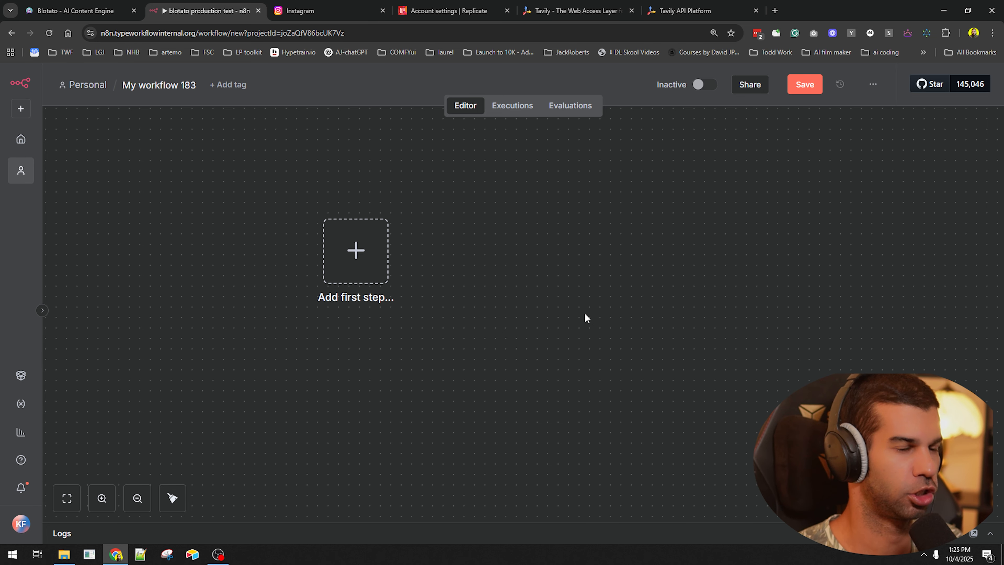
{"action": "key", "text": "Tab"}
{"action": "scroll", "coordinate": [842, 389], "scroll_direction": "down", "scroll_amount": 2}
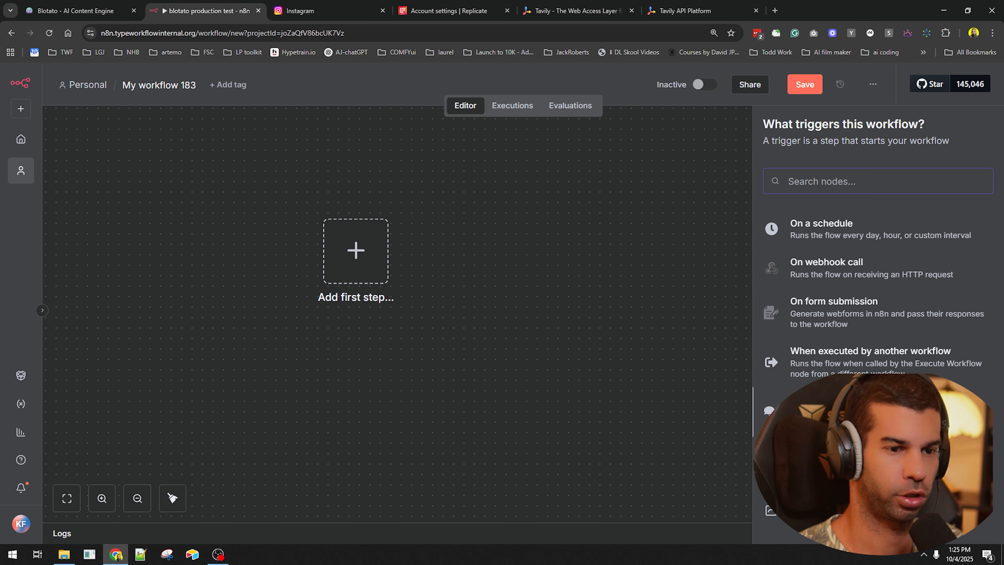
- Add an On form submission trigger with no authentication, title 'Idea Insertion' and a pasted description
{"action": "left_click", "coordinate": [821, 321]}
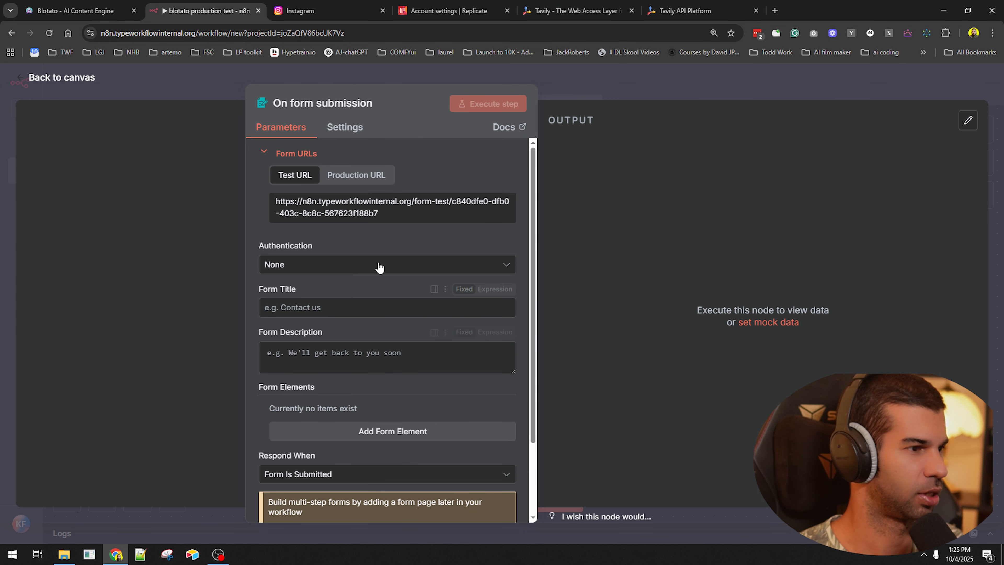
{"action": "left_click", "coordinate": [299, 273]}
{"action": "left_click", "coordinate": [299, 273]}
{"action": "left_click", "coordinate": [311, 310]}
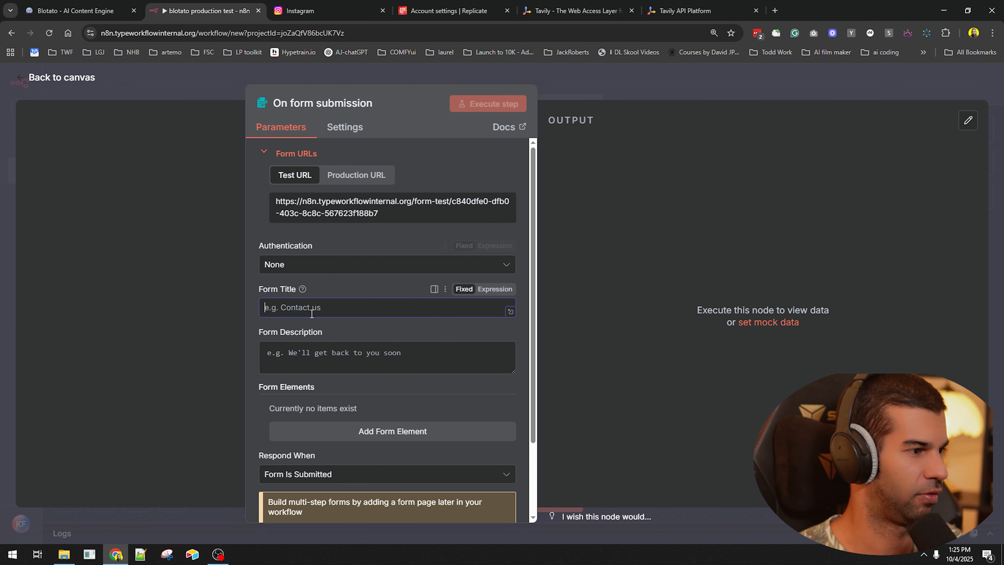
{"action": "type", "text": "Idea "}
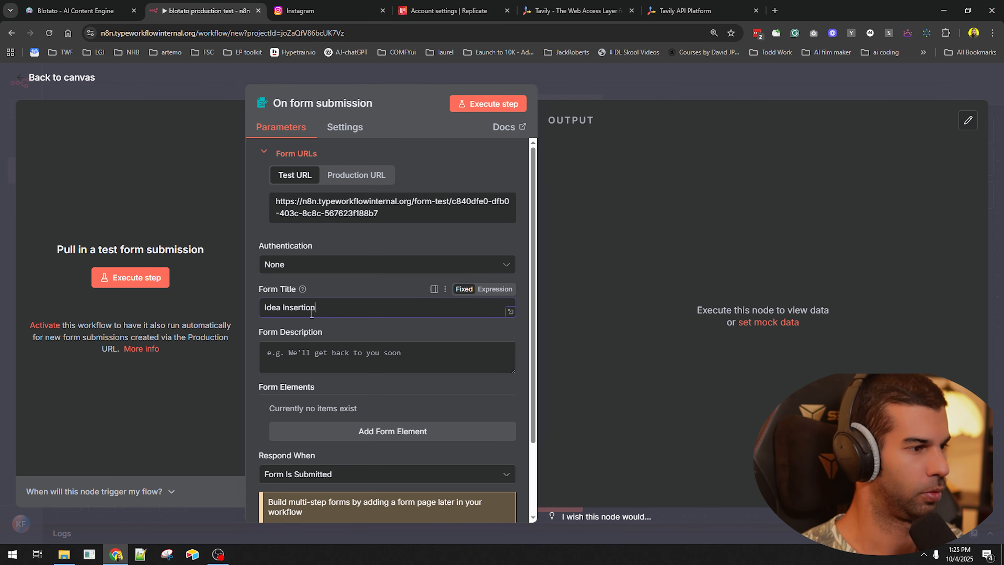
{"action": "type", "text": "Insertion"}
{"action": "left_click", "coordinate": [313, 348]}
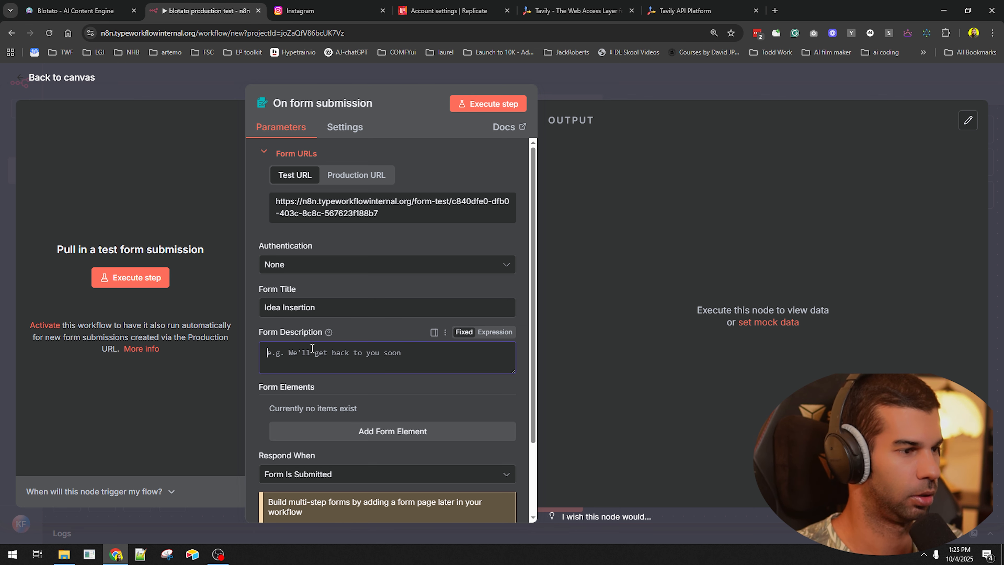
{"action": "type", "text": "Insert your idea about which you want to create an Instagram carousel."}
{"action": "scroll", "coordinate": [313, 348], "scroll_direction": "down", "scroll_amount": 2}
- Add a required 'Main idea' field to the form
{"action": "left_click", "coordinate": [336, 341]}
{"action": "scroll", "coordinate": [356, 301], "scroll_direction": "down", "scroll_amount": 2}
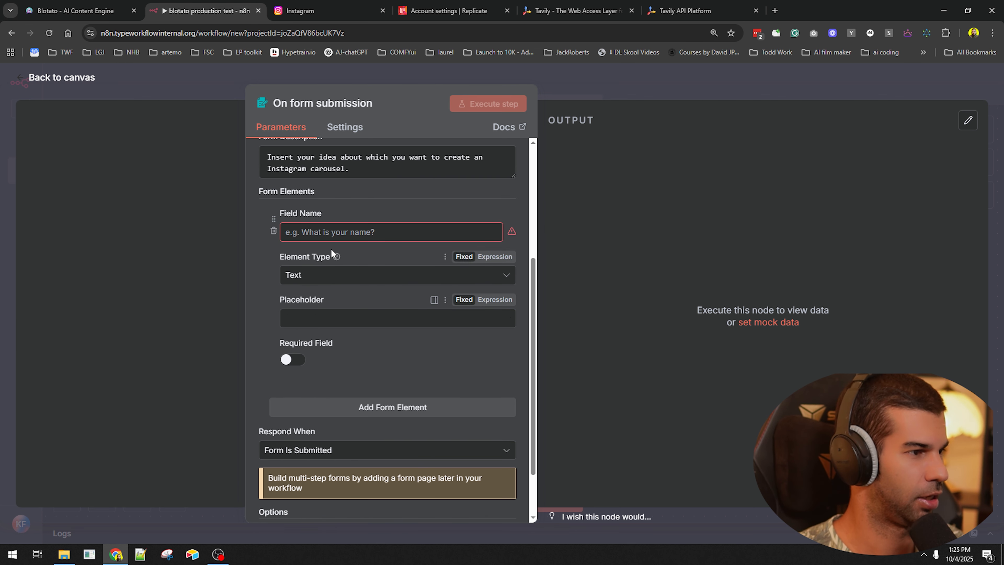
{"action": "type", "text": "Main idea."}
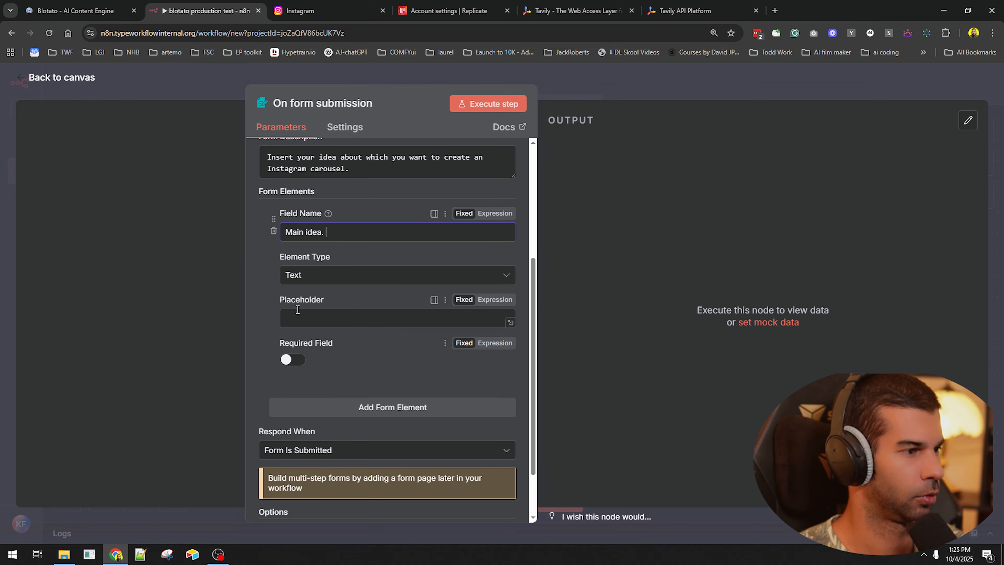
{"action": "left_click", "coordinate": [289, 366]}
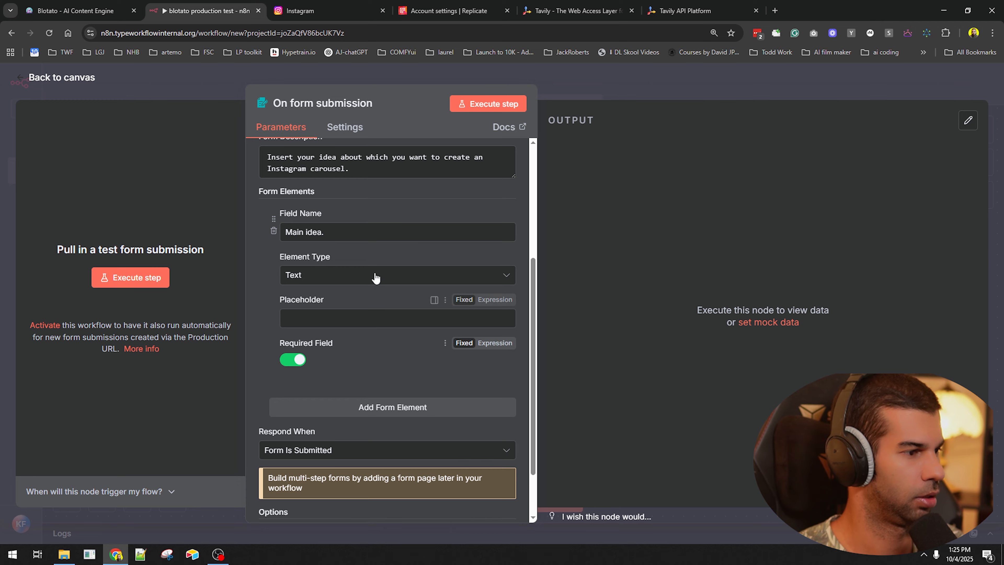
{"action": "left_click", "coordinate": [350, 235]}
{"action": "key", "text": "ctrl+a"}
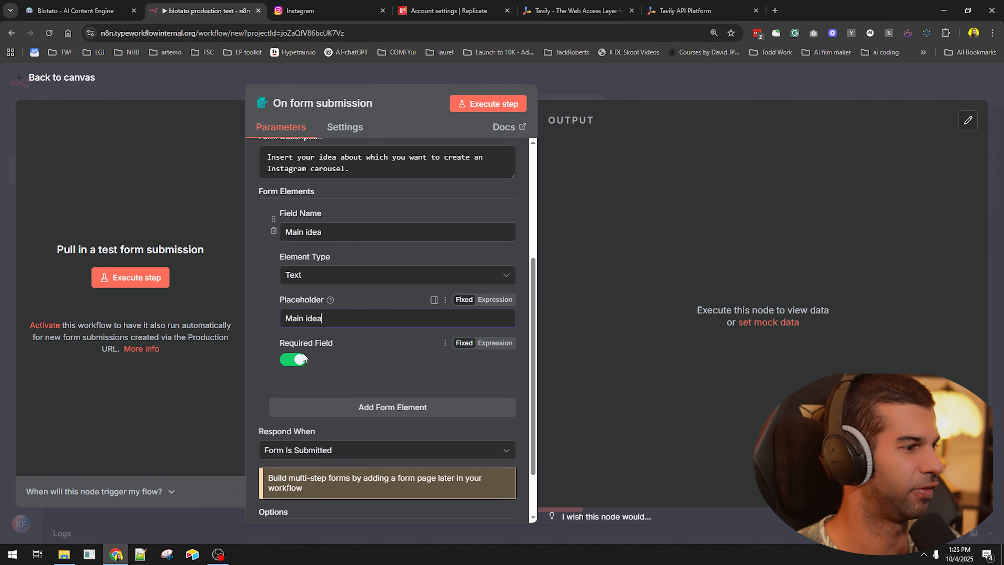
- Add an optional 'Notes' field with placeholder text, then open the test form
{"action": "left_click", "coordinate": [320, 406]}
{"action": "left_click", "coordinate": [339, 273]}
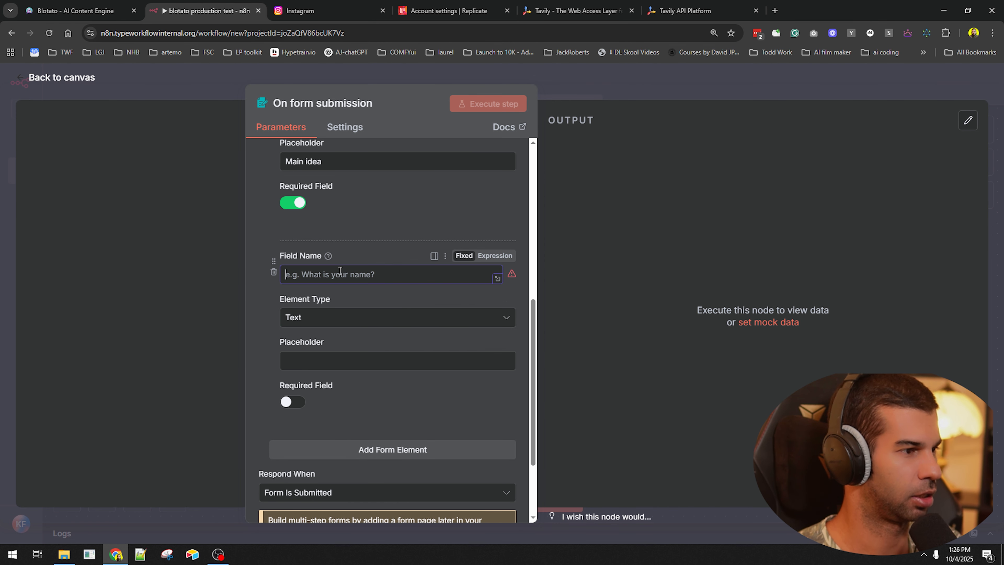
{"action": "type", "text": "Notes"}
{"action": "left_click", "coordinate": [334, 358]}
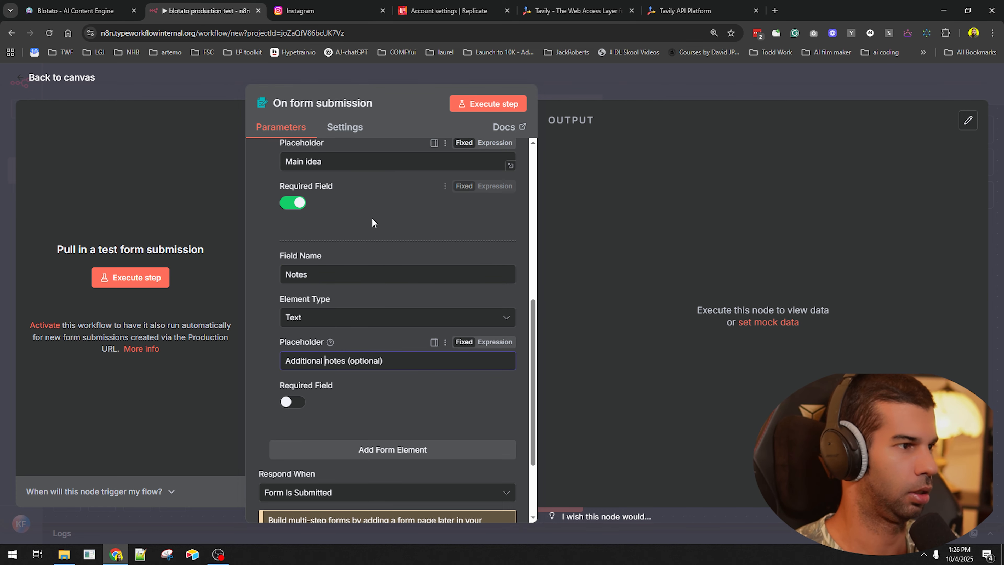
{"action": "left_click", "coordinate": [489, 104]}
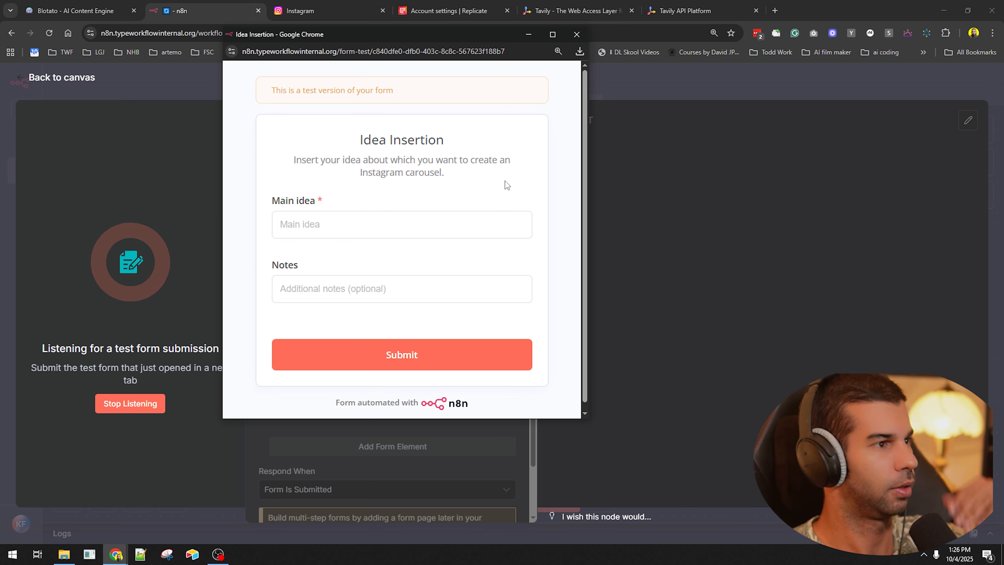
- Submit the Idea Insertion test form with 'dog training' as the main idea and return to the canvas
{"action": "left_click_drag", "start_coordinate": [315, 160], "coordinate": [459, 176]}
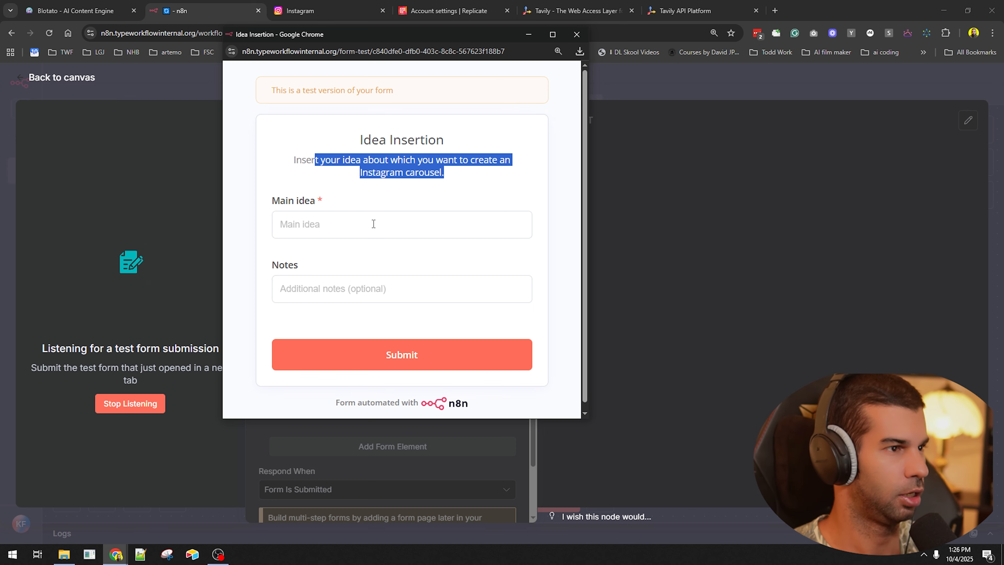
{"action": "left_click", "coordinate": [313, 223]}
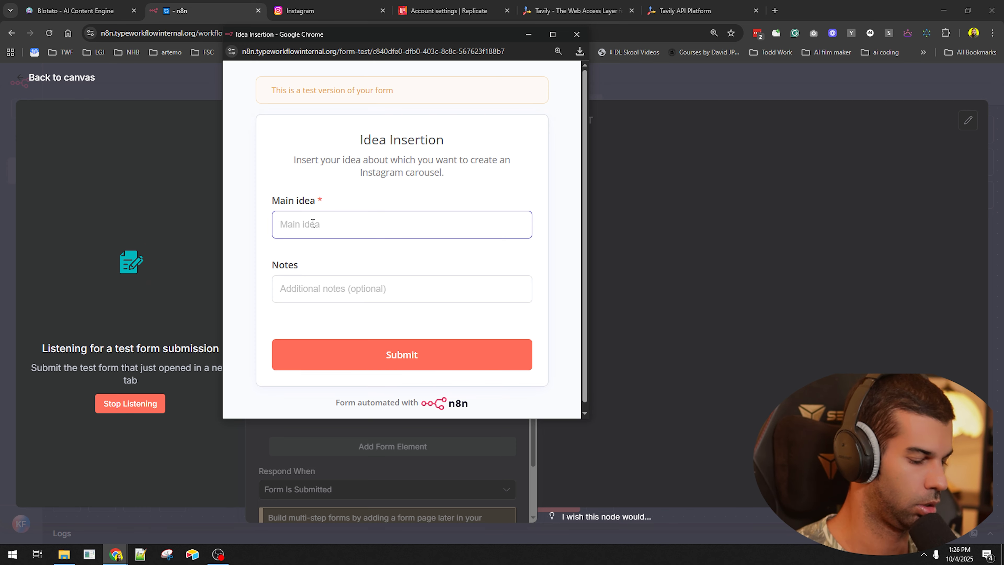
{"action": "type", "text": "dog training"}
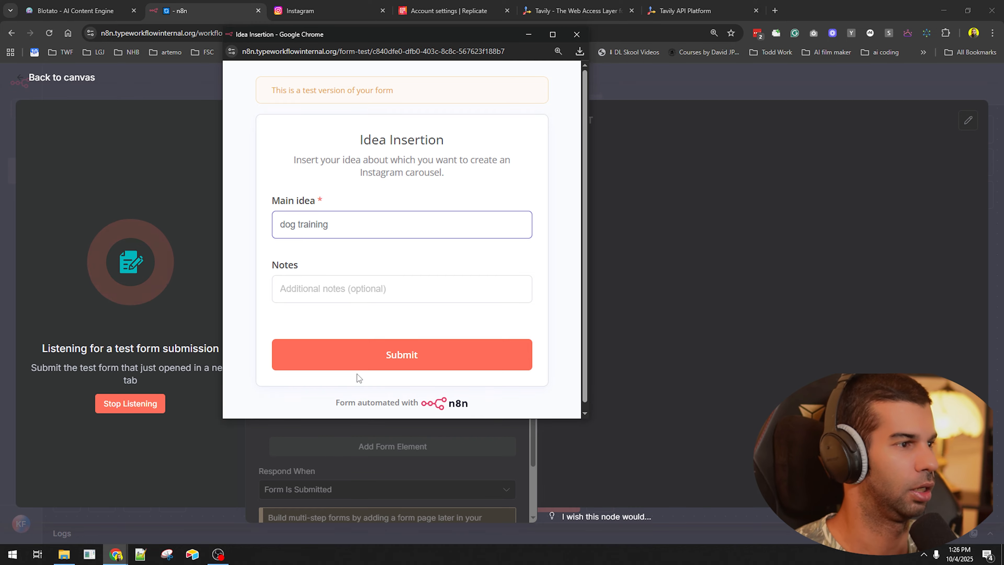
{"action": "left_click", "coordinate": [357, 361]}
{"action": "left_click", "coordinate": [655, 91]}
{"action": "left_click", "coordinate": [654, 91]}
- Rename the workflow 'instagram carousel workflow (youtube)', save it, and open the add-step list
{"action": "left_click_drag", "start_coordinate": [527, 293], "coordinate": [348, 195]}
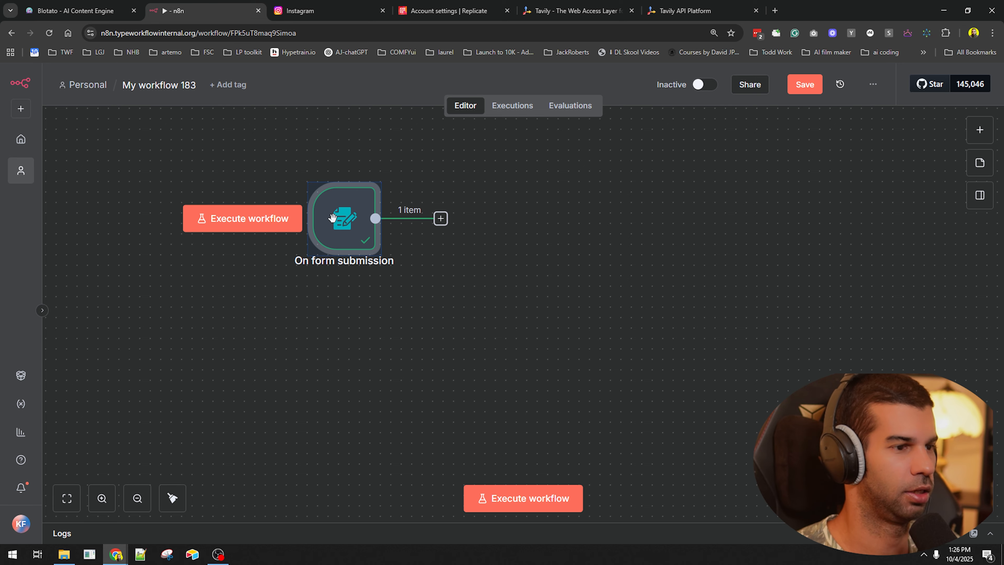
{"action": "mouse_move", "coordinate": [356, 222]}
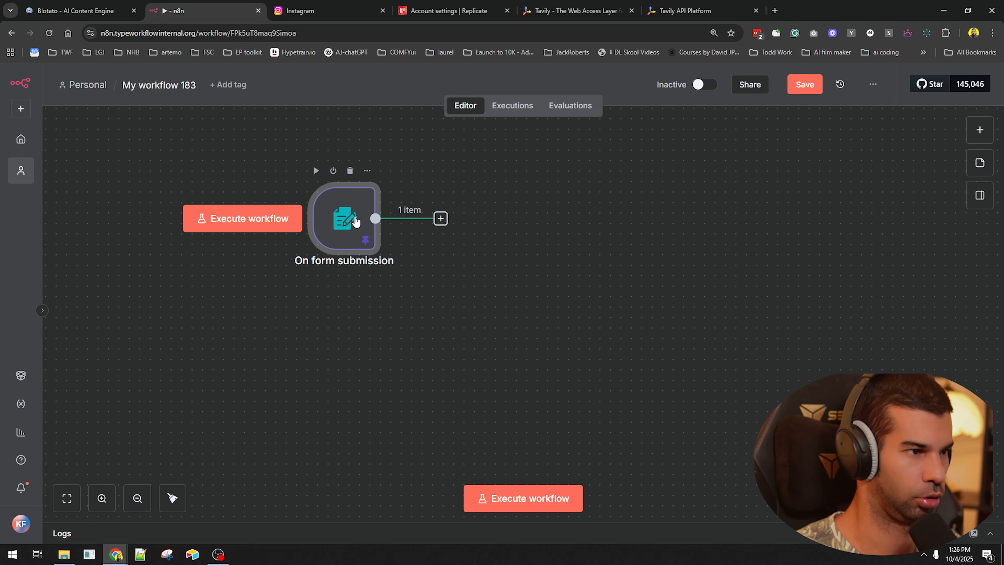
{"action": "key", "text": "ctrl+s"}
{"action": "left_click", "coordinate": [190, 85]}
{"action": "type", "text": "inst"}
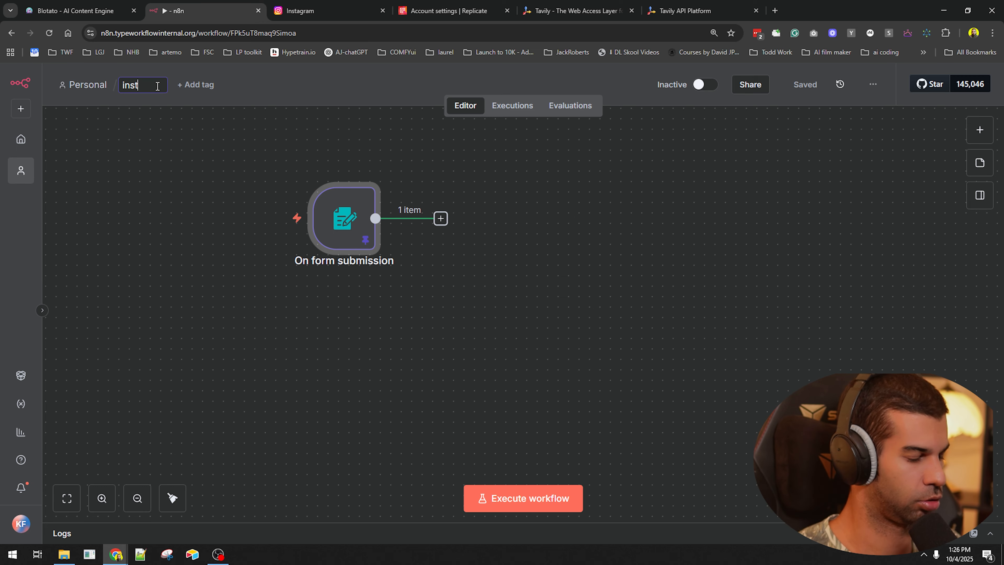
{"action": "type", "text": "agram carousel"}
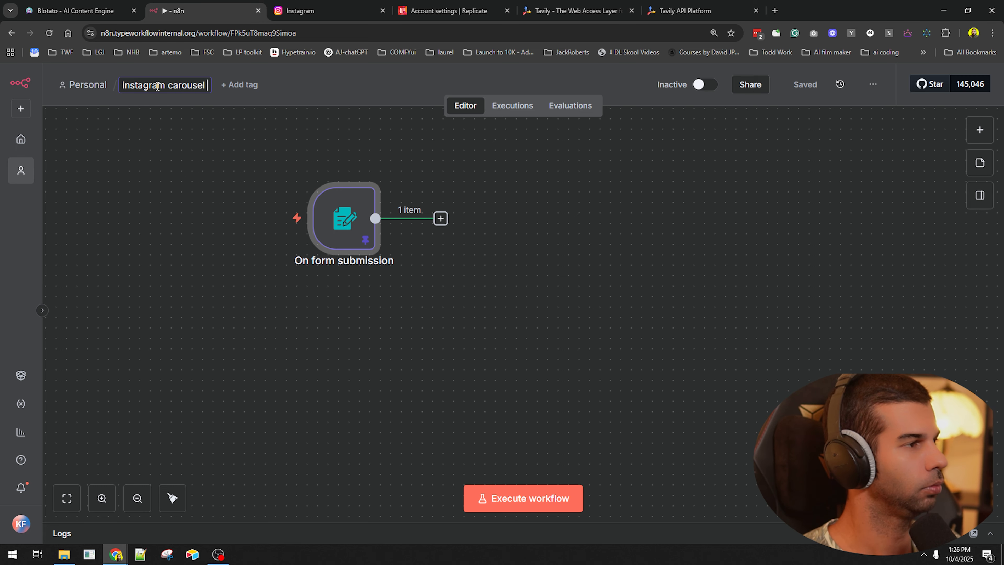
{"action": "type", "text": " workflow (youtube)"}
{"action": "key", "text": "Return"}
{"action": "left_click_drag", "start_coordinate": [354, 226], "coordinate": [291, 236]}
{"action": "left_click", "coordinate": [374, 295]}
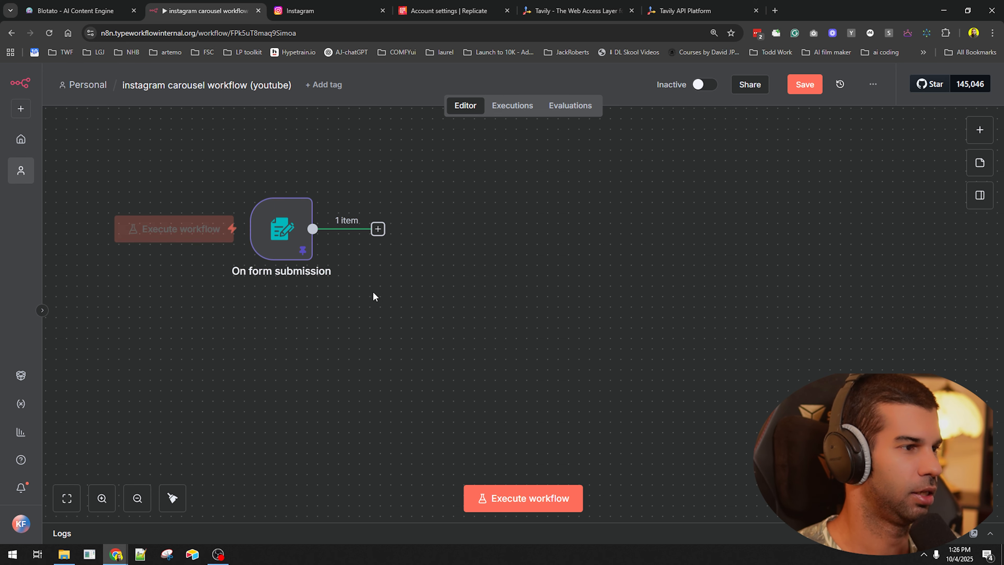
{"action": "key", "text": "ctrl+s"}
{"action": "left_click", "coordinate": [378, 229]}
- Add a Tavily Search node that uses the form's Main idea as its query
{"action": "type", "text": "tavily"}
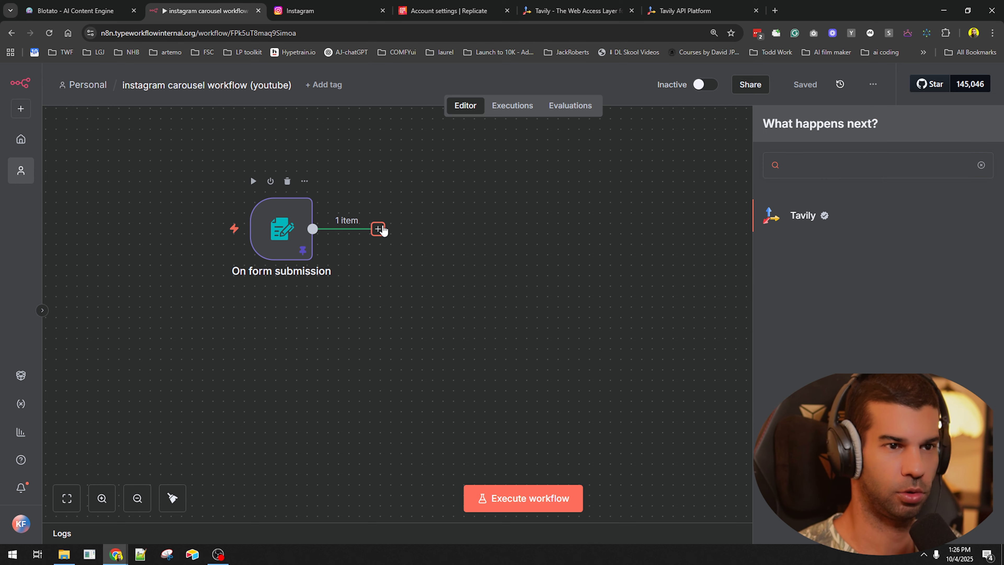
{"action": "key", "text": "Return"}
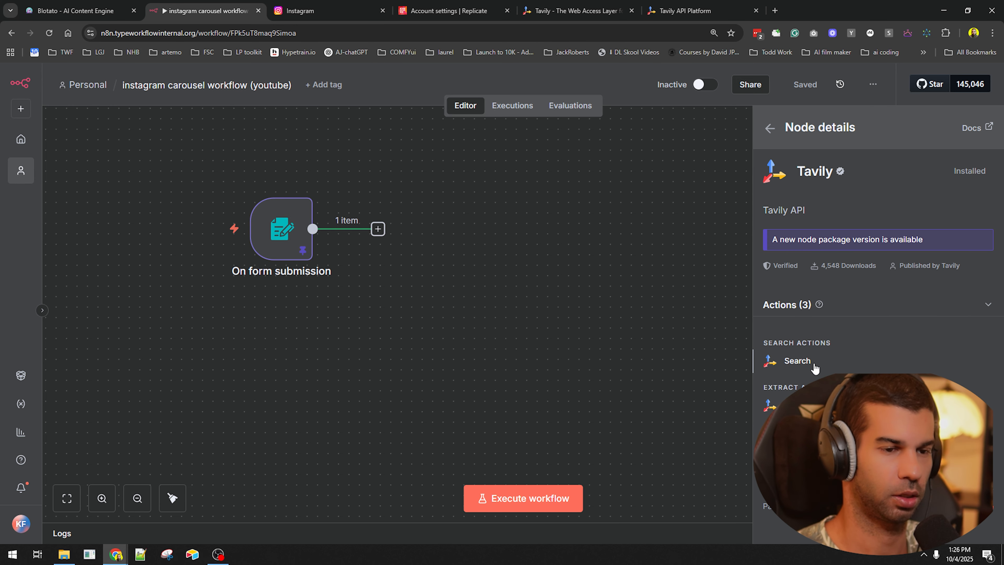
{"action": "left_click", "coordinate": [813, 364]}
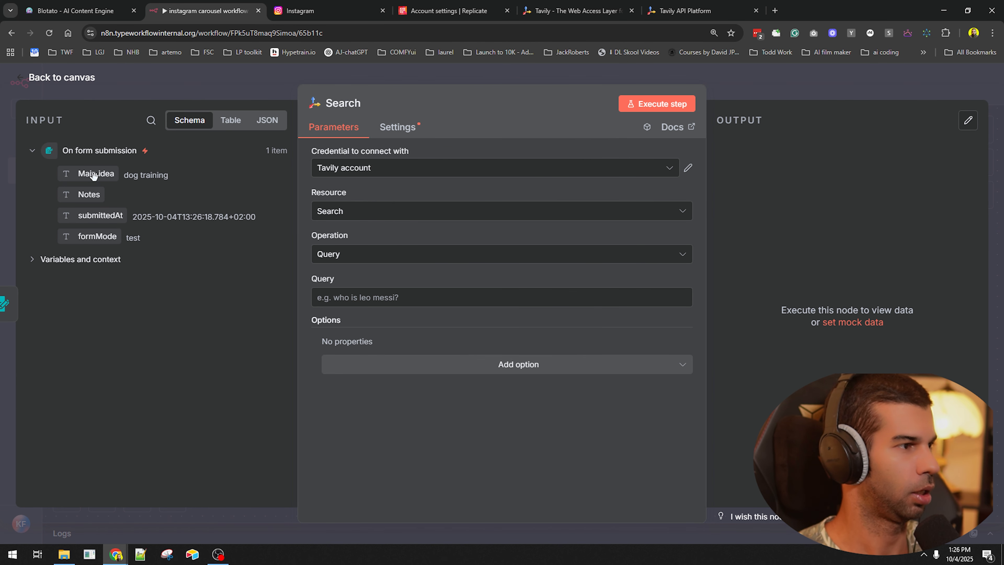
{"action": "left_click_drag", "start_coordinate": [101, 180], "coordinate": [356, 297]}
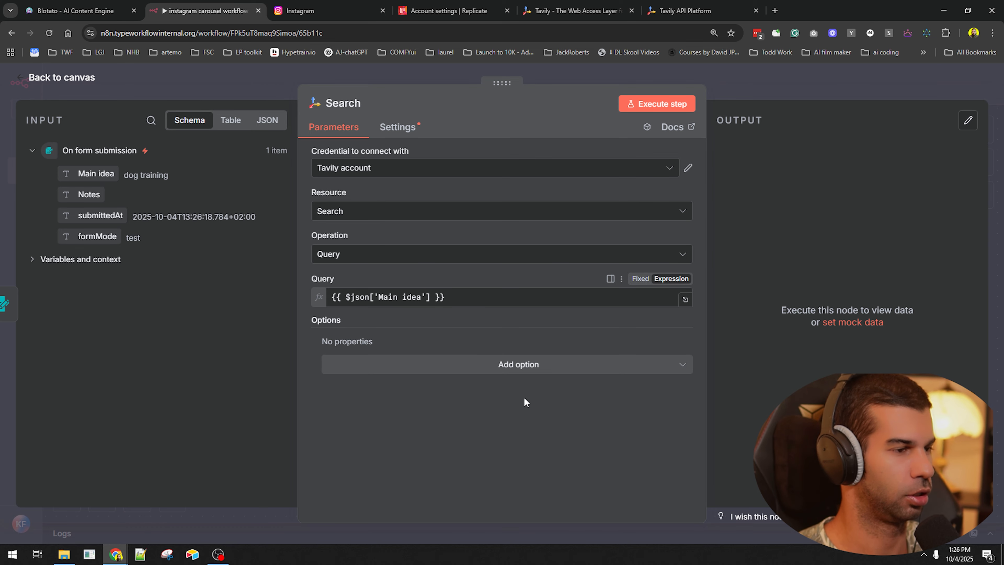
- Add search options Topic set to News and Time Range set to Day
{"action": "left_click", "coordinate": [442, 386]}
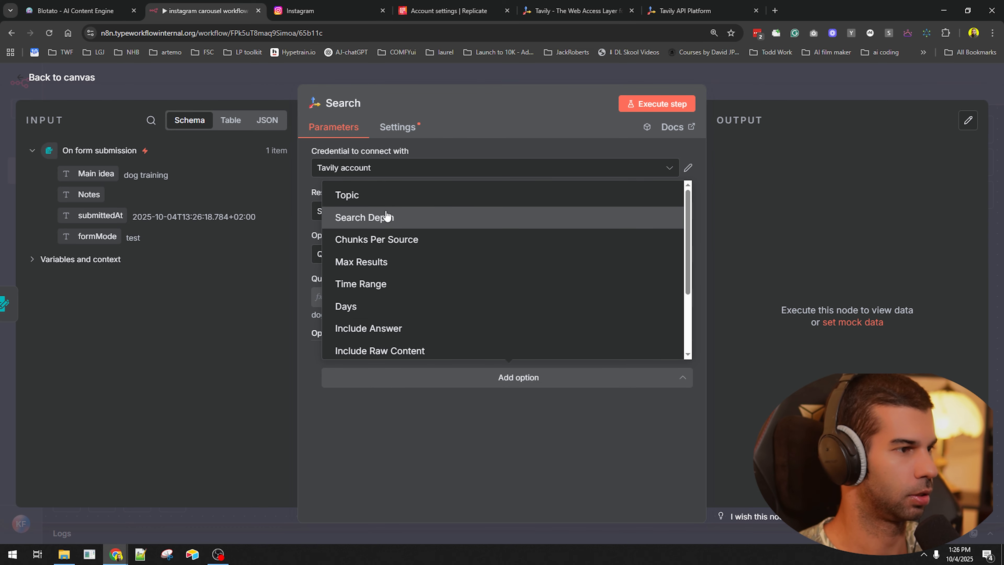
{"action": "left_click", "coordinate": [341, 195]}
{"action": "left_click", "coordinate": [367, 377]}
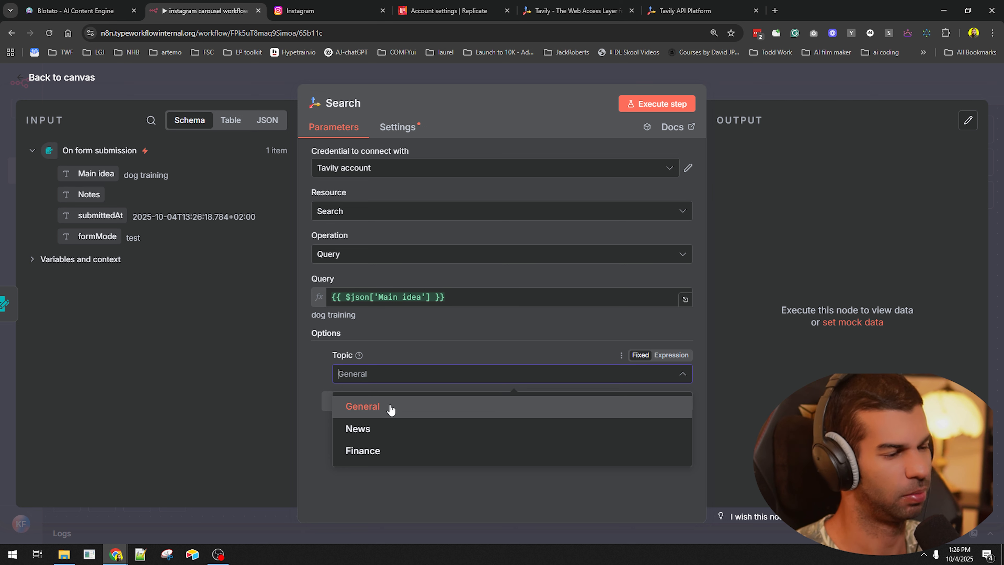
{"action": "left_click", "coordinate": [398, 442]}
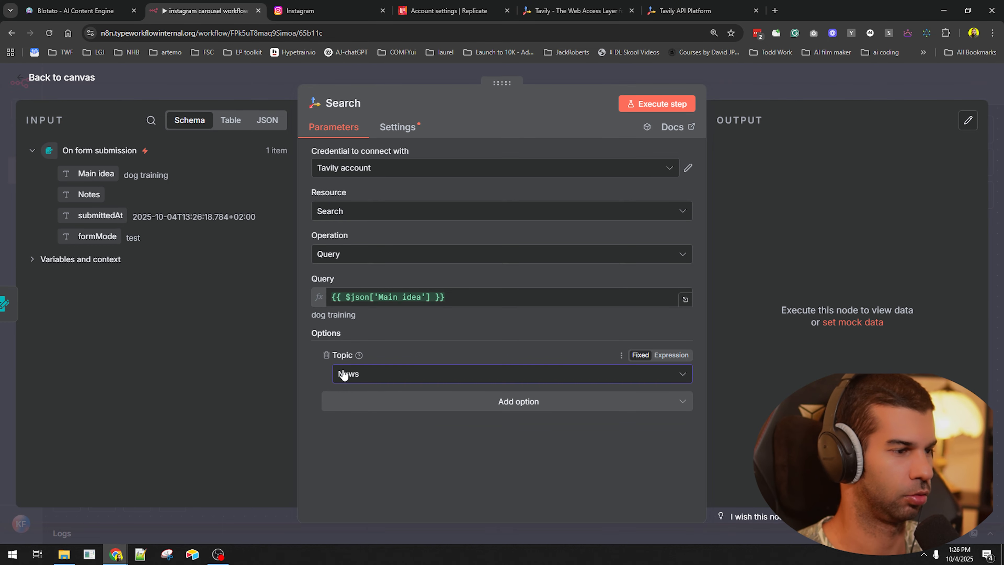
{"action": "left_click", "coordinate": [385, 399]}
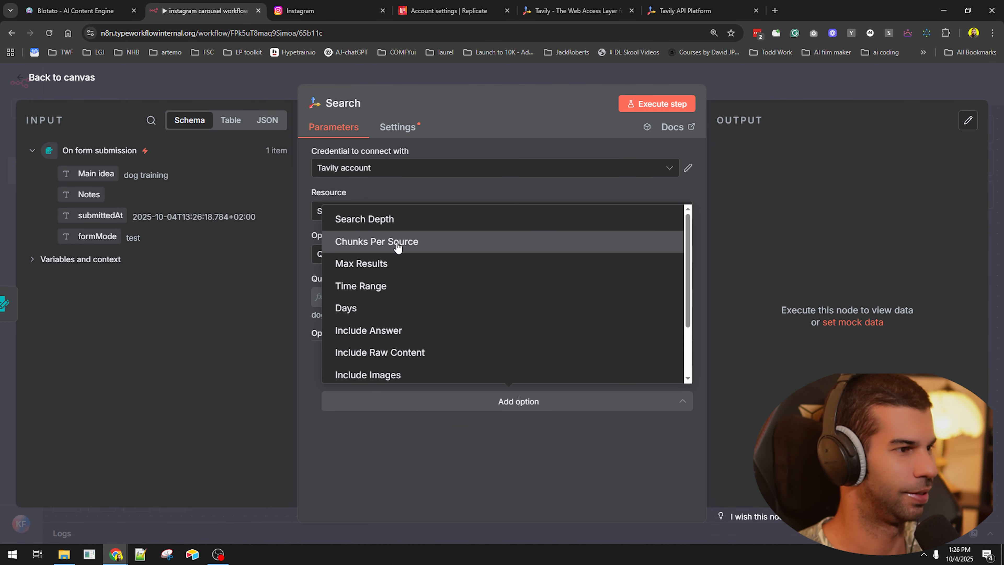
{"action": "left_click", "coordinate": [377, 288]}
{"action": "left_click", "coordinate": [388, 451]}
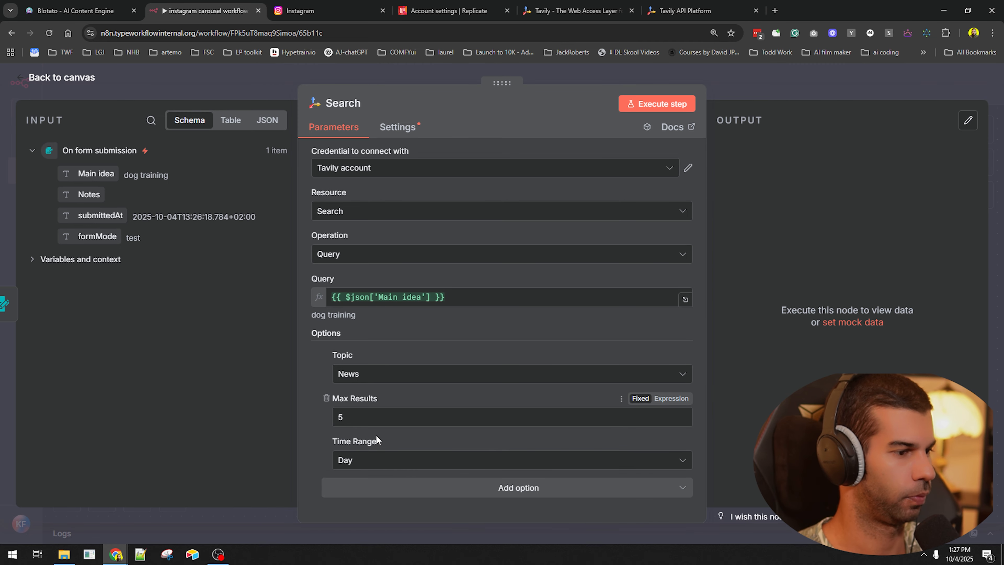
- Add Include Answer set to Advanced and Search Depth kept at Basic
{"action": "left_click", "coordinate": [385, 487]}
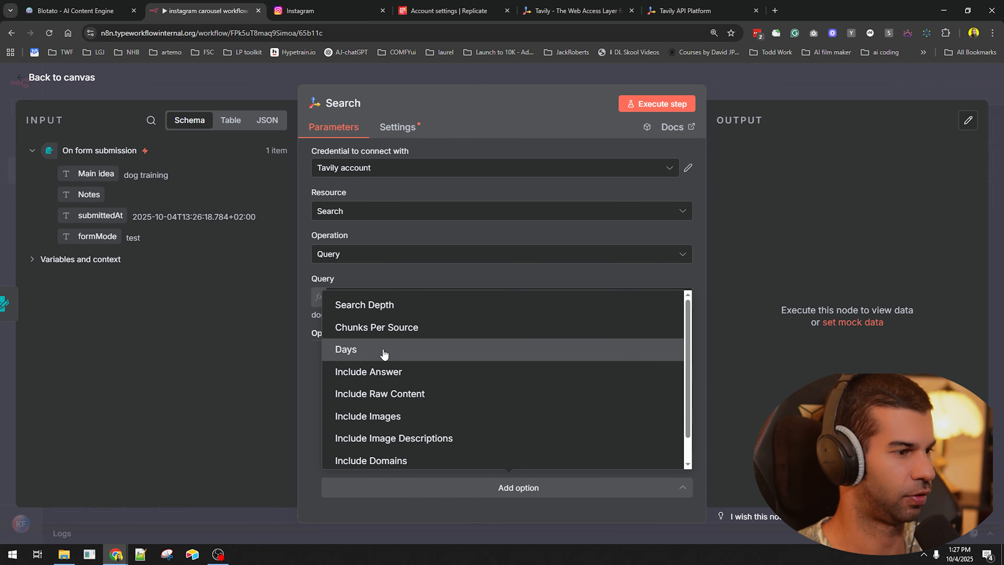
{"action": "left_click", "coordinate": [383, 372]}
{"action": "scroll", "coordinate": [383, 372], "scroll_direction": "down", "scroll_amount": 2}
{"action": "left_click", "coordinate": [380, 462]}
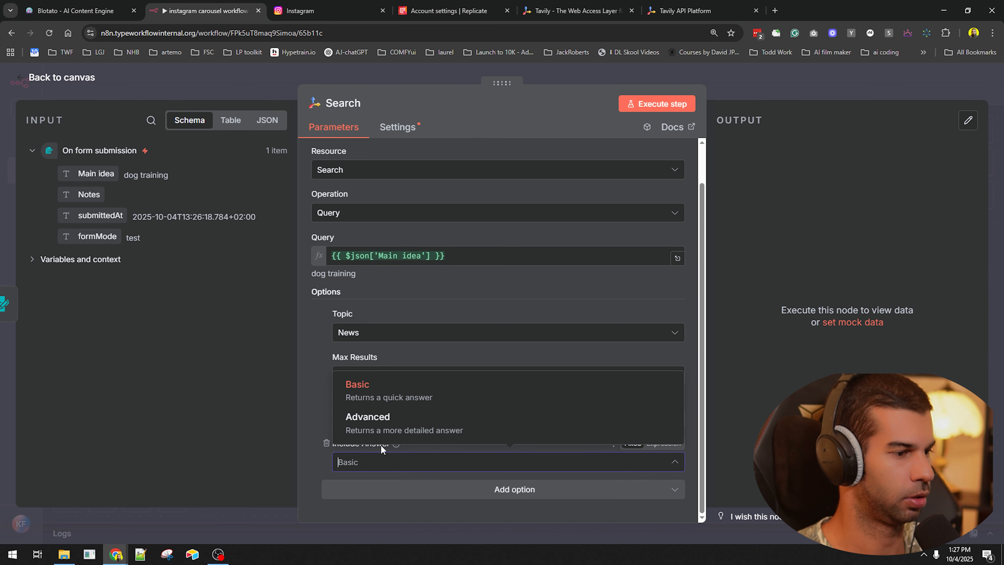
{"action": "left_click", "coordinate": [376, 425]}
{"action": "left_click", "coordinate": [385, 485]}
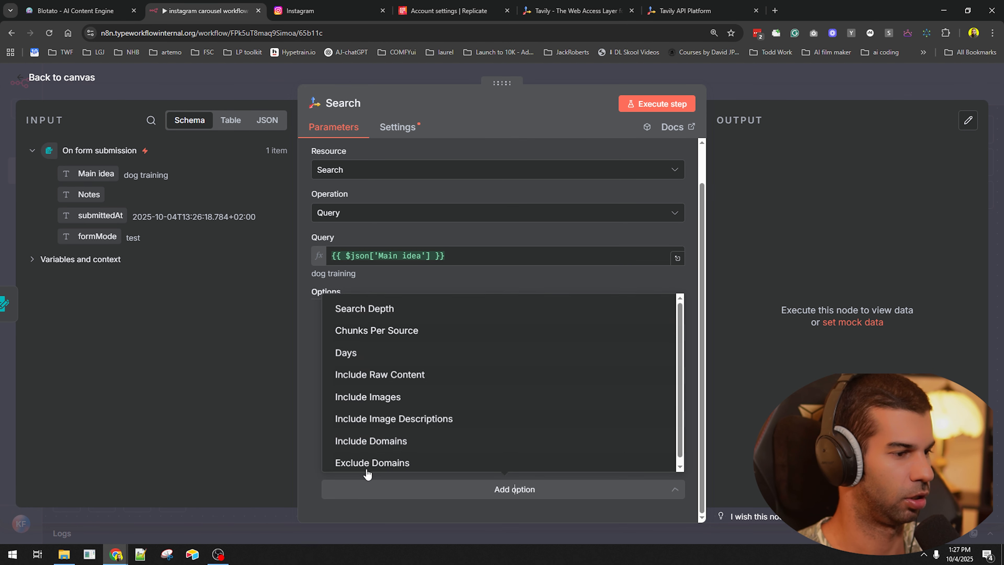
{"action": "left_click", "coordinate": [336, 309]}
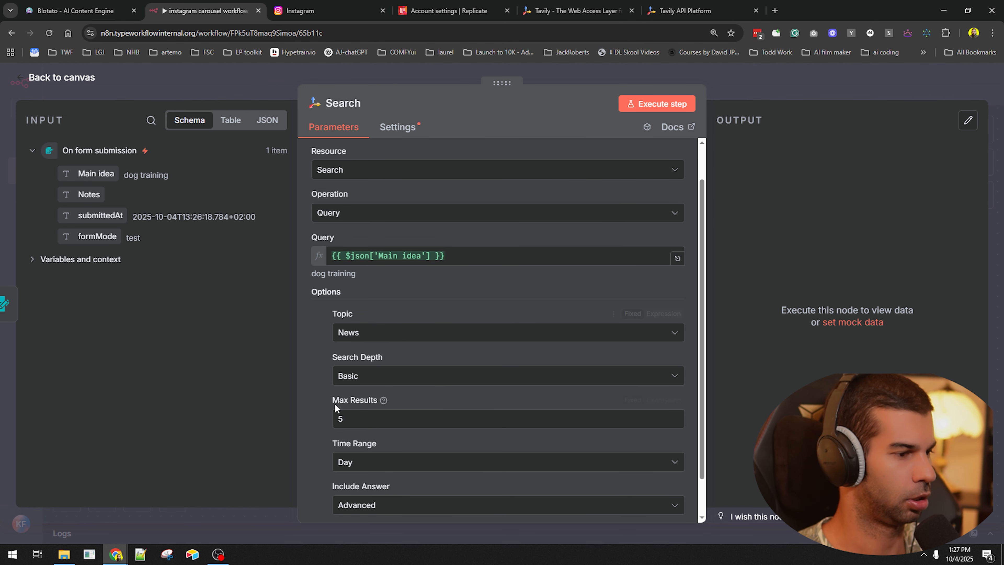
{"action": "scroll", "coordinate": [337, 389], "scroll_direction": "down", "scroll_amount": 2}
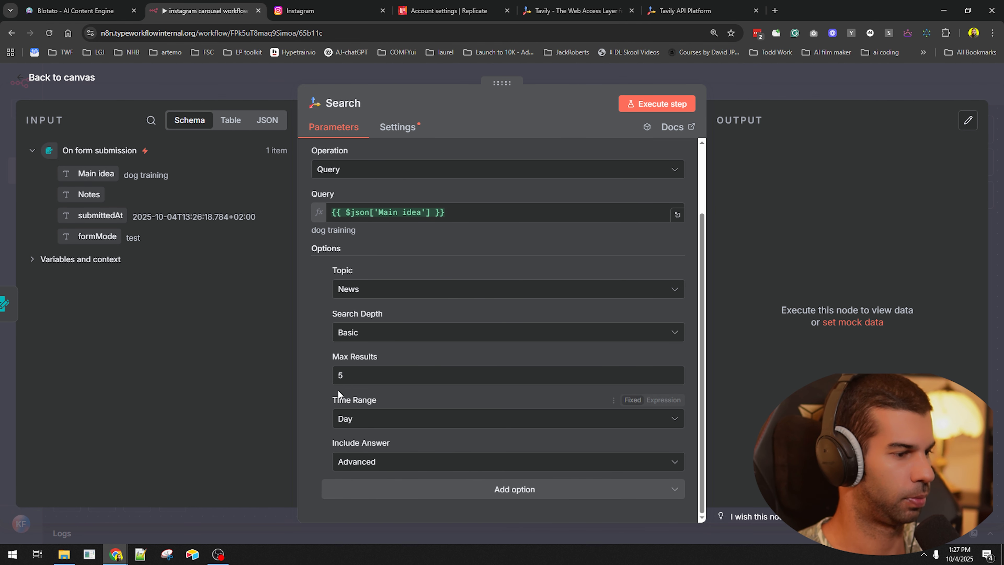
{"action": "left_click", "coordinate": [361, 333]}
{"action": "left_click", "coordinate": [357, 364]}
{"action": "left_click", "coordinate": [392, 489]}
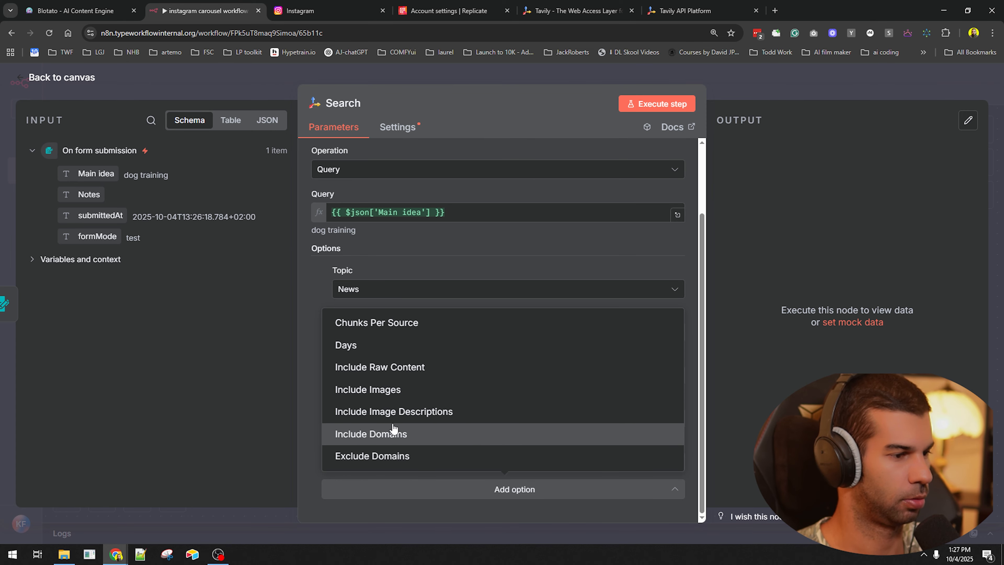
{"action": "left_click", "coordinate": [309, 317]}
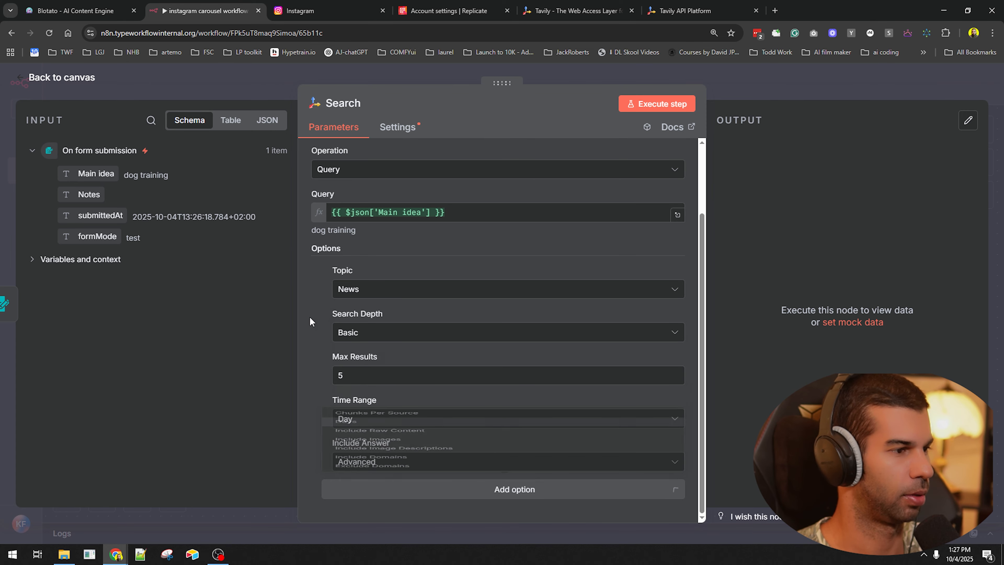
- Run the Tavily Search step, review its dog-training news results, and return to the canvas
{"action": "left_click", "coordinate": [657, 103]}
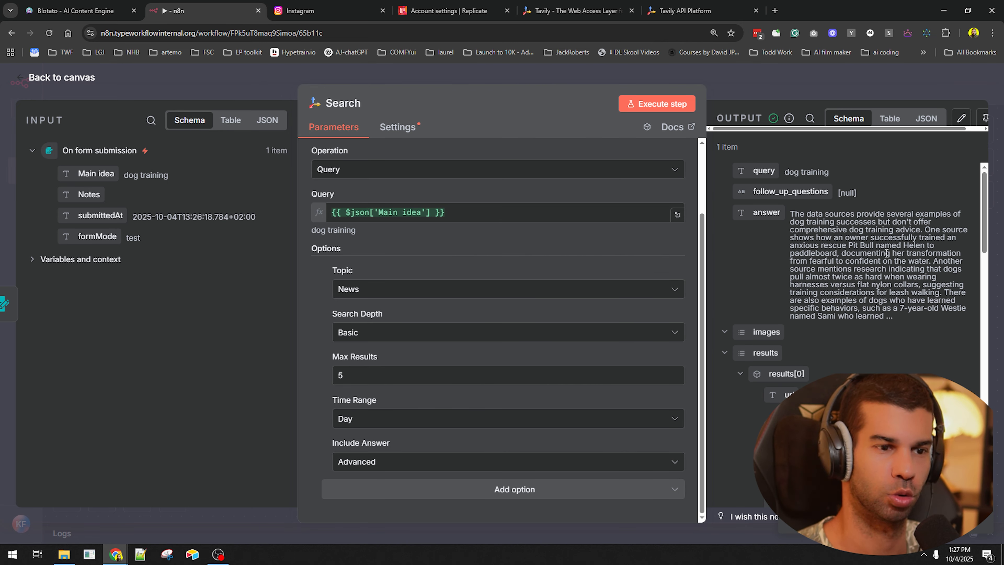
{"action": "scroll", "coordinate": [837, 251], "scroll_direction": "down", "scroll_amount": 5}
{"action": "scroll", "coordinate": [775, 213], "scroll_direction": "up", "scroll_amount": 1}
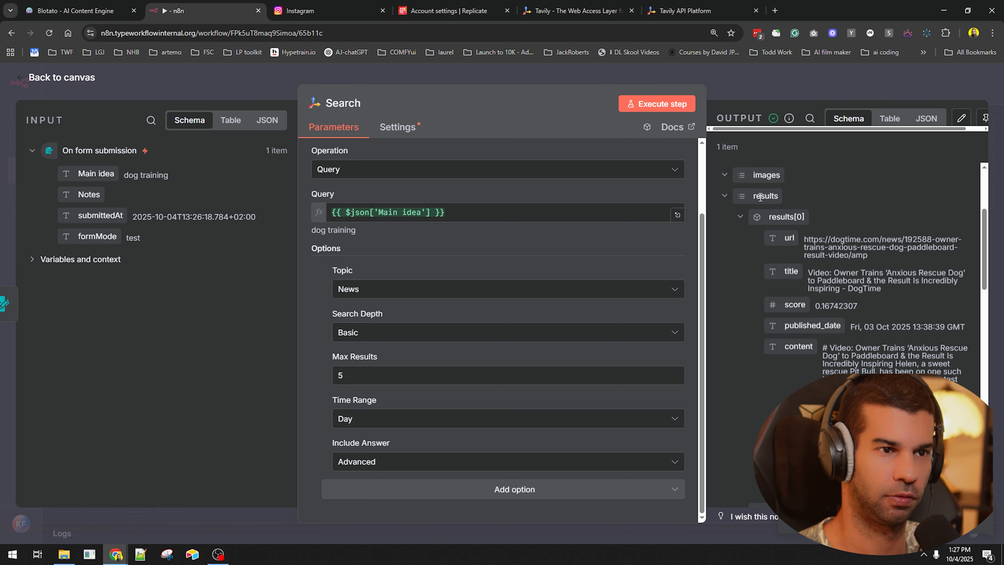
{"action": "scroll", "coordinate": [861, 363], "scroll_direction": "down", "scroll_amount": 10}
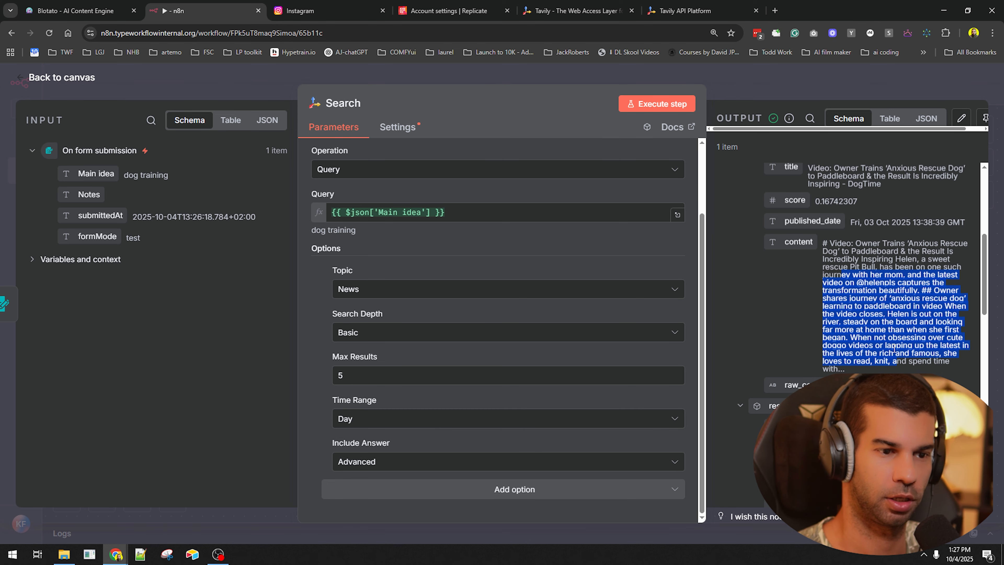
{"action": "left_click_drag", "start_coordinate": [857, 352], "coordinate": [964, 396]}
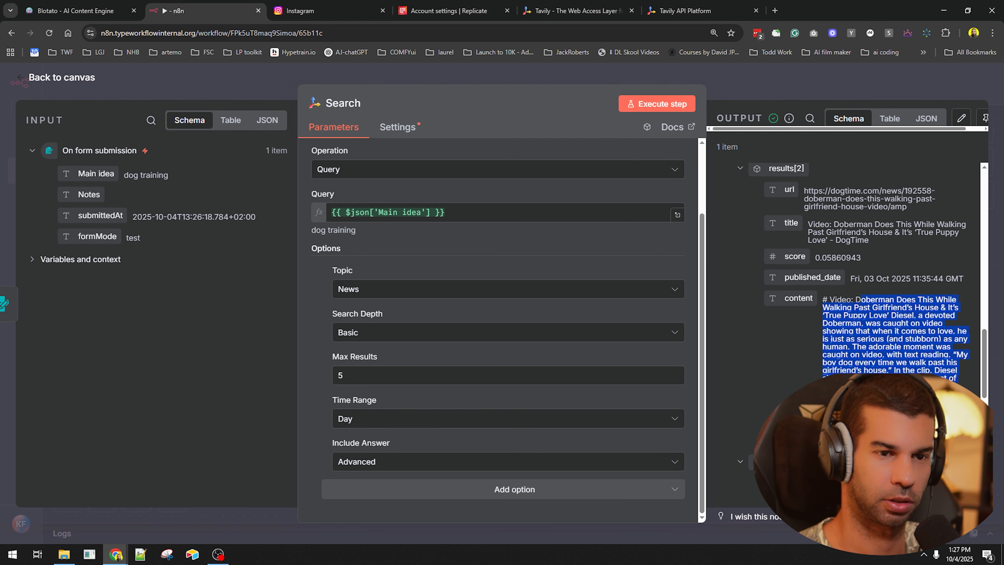
{"action": "scroll", "coordinate": [870, 316], "scroll_direction": "down", "scroll_amount": 8}
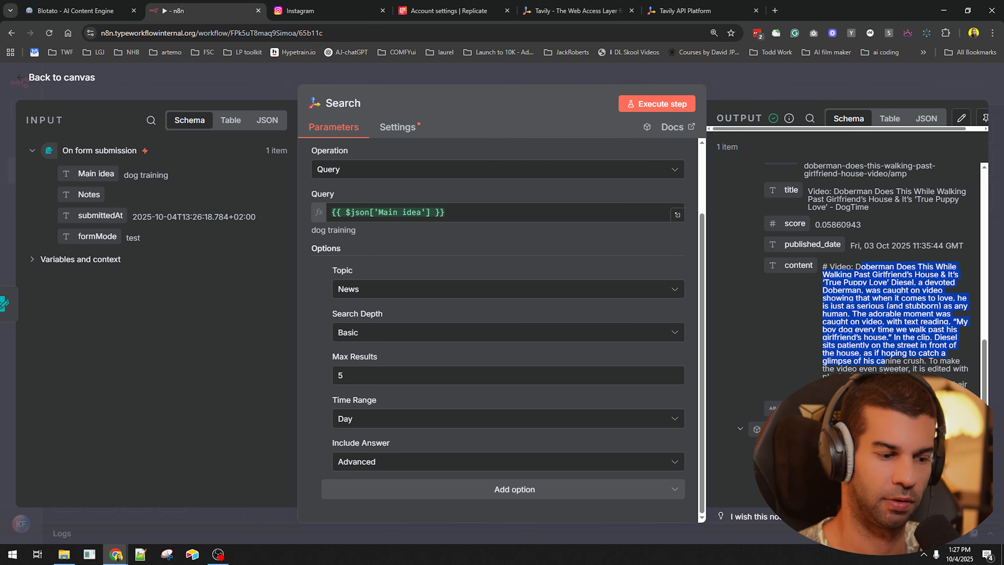
{"action": "left_click", "coordinate": [827, 97]}
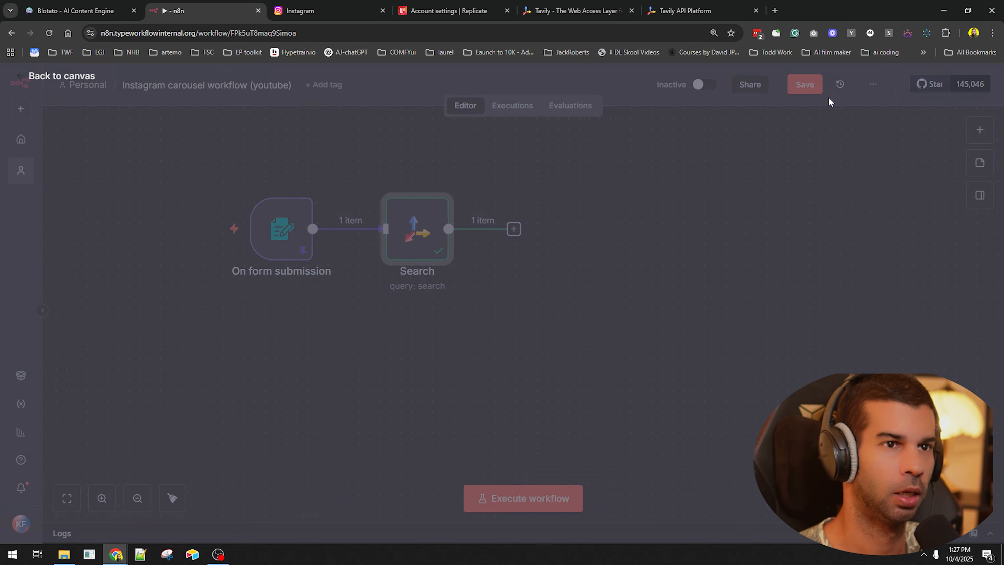
- Edit and save the form trigger's pinned test output
{"action": "double_click", "coordinate": [290, 238]}
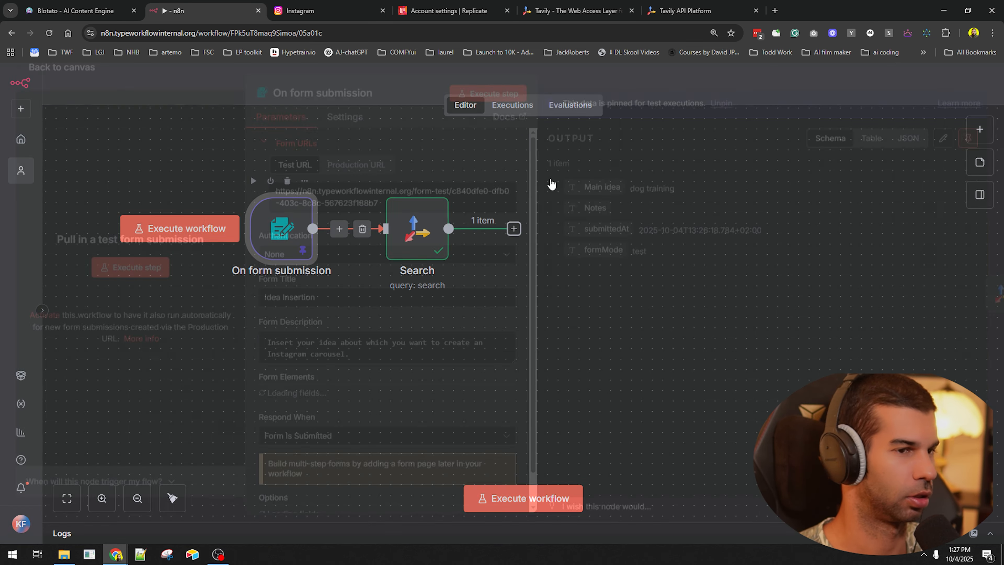
{"action": "left_click", "coordinate": [943, 149]}
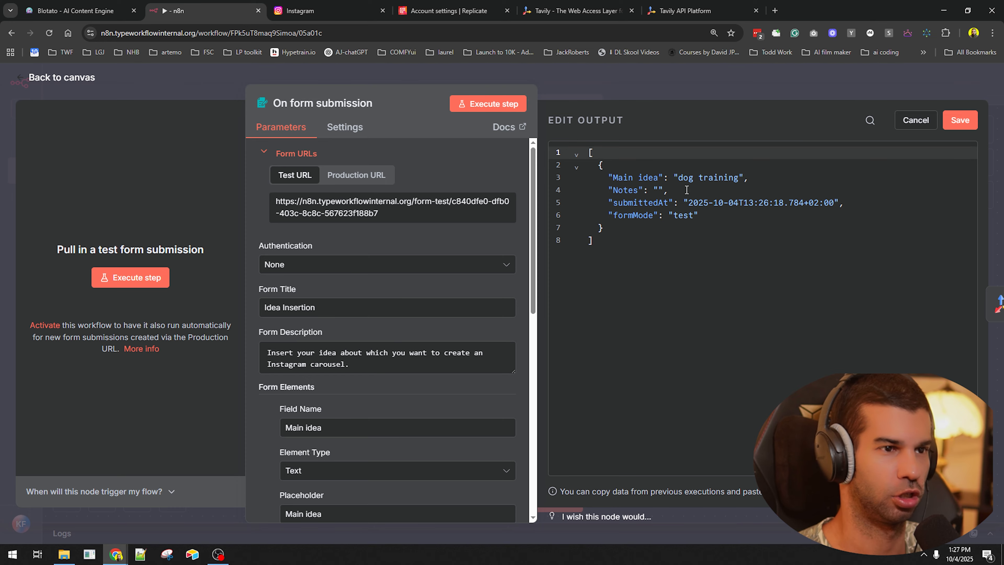
{"action": "key", "text": "ctrl+shift+Delete"}
{"action": "key", "text": "ctrl+w"}
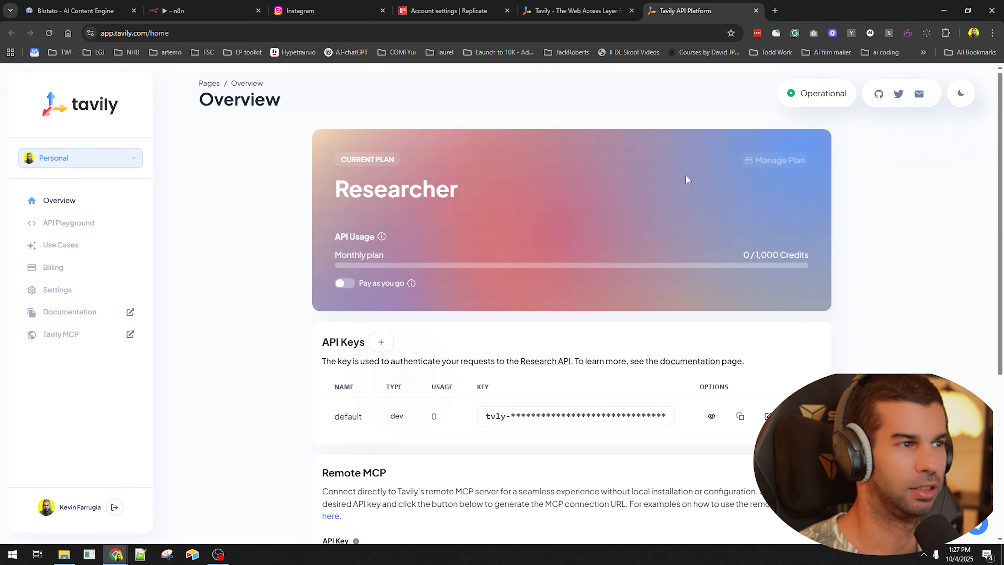
{"action": "key", "text": "ctrl+2"}
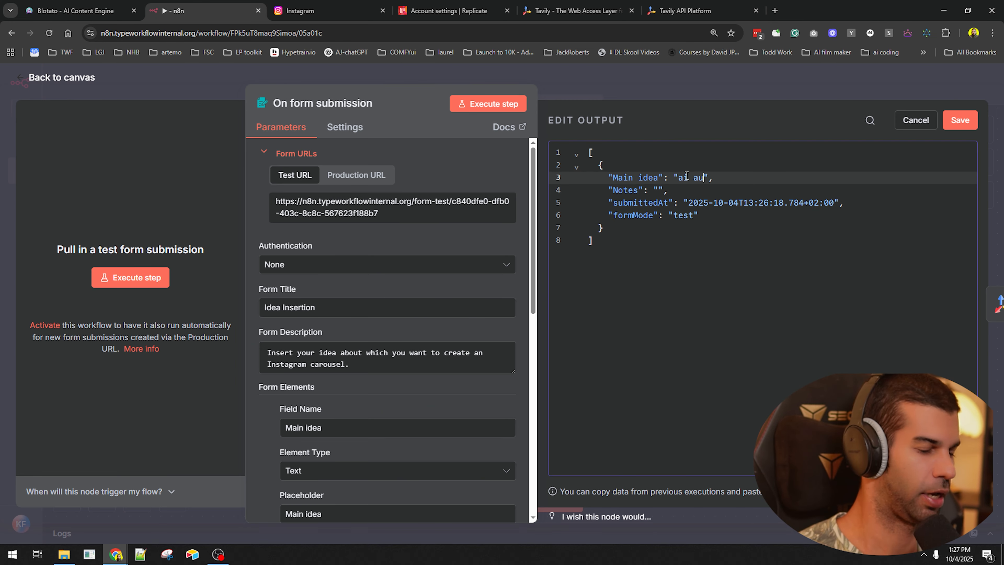
{"action": "left_click", "coordinate": [960, 120]}
{"action": "key", "text": "Escape"}
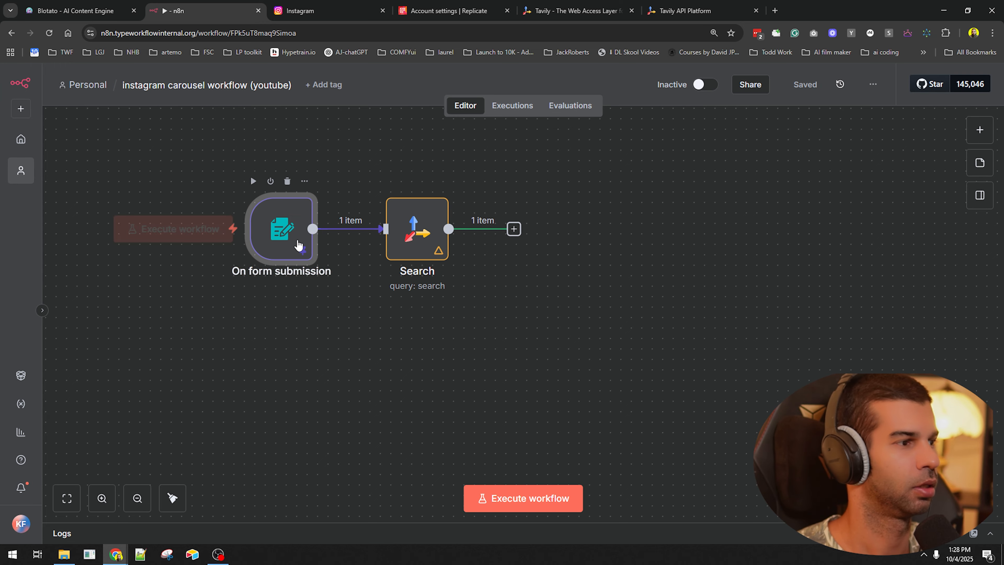
- Unpin the trigger data, run the workflow with main idea 'ai automation', and save
{"action": "key", "text": "p"}
{"action": "key", "text": "ctrl+Return"}
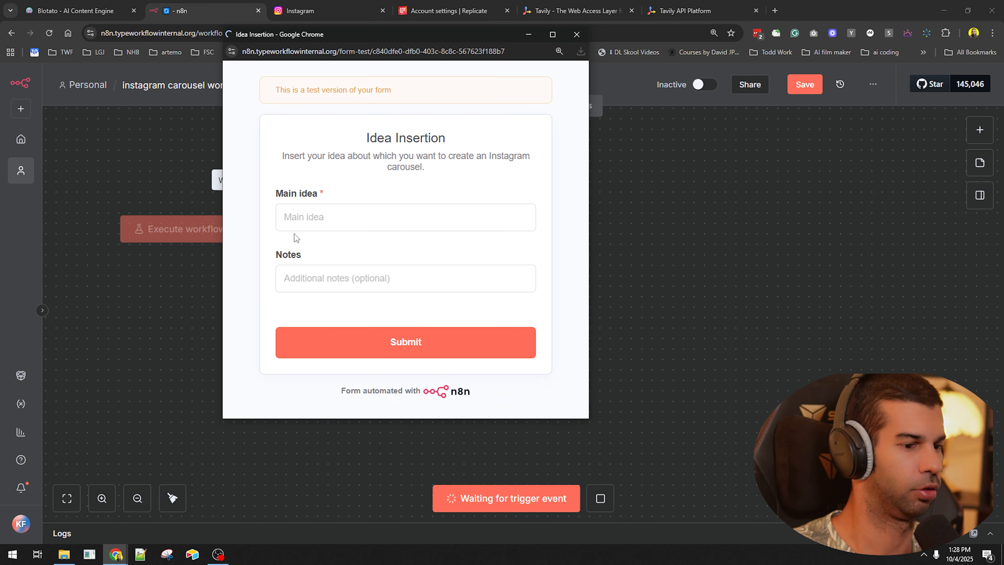
{"action": "key", "text": "ctrl+w"}
{"action": "left_click", "coordinate": [555, 510]}
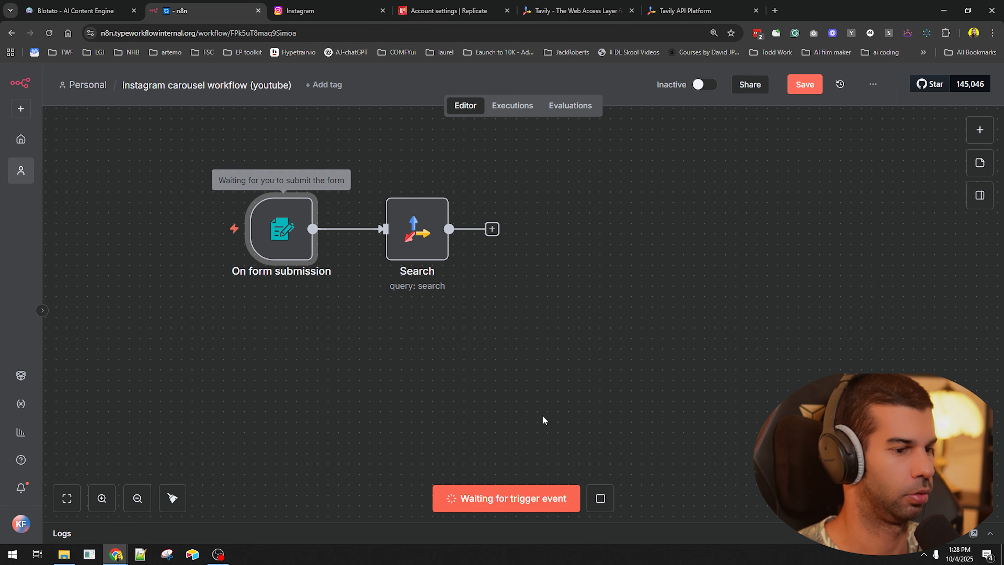
{"action": "left_click", "coordinate": [407, 230]}
{"action": "type", "text": "ai automation"}
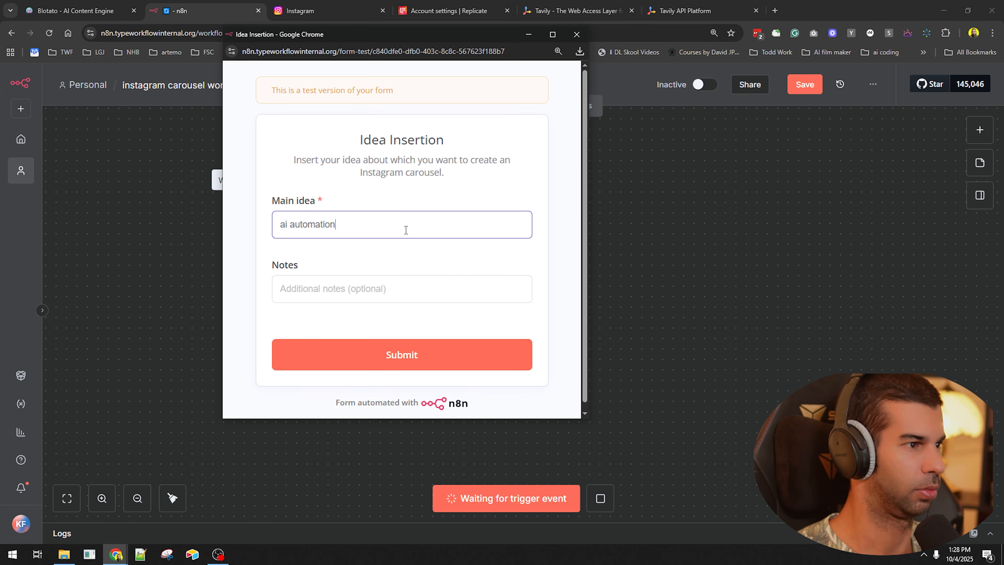
{"action": "key", "text": "Return"}
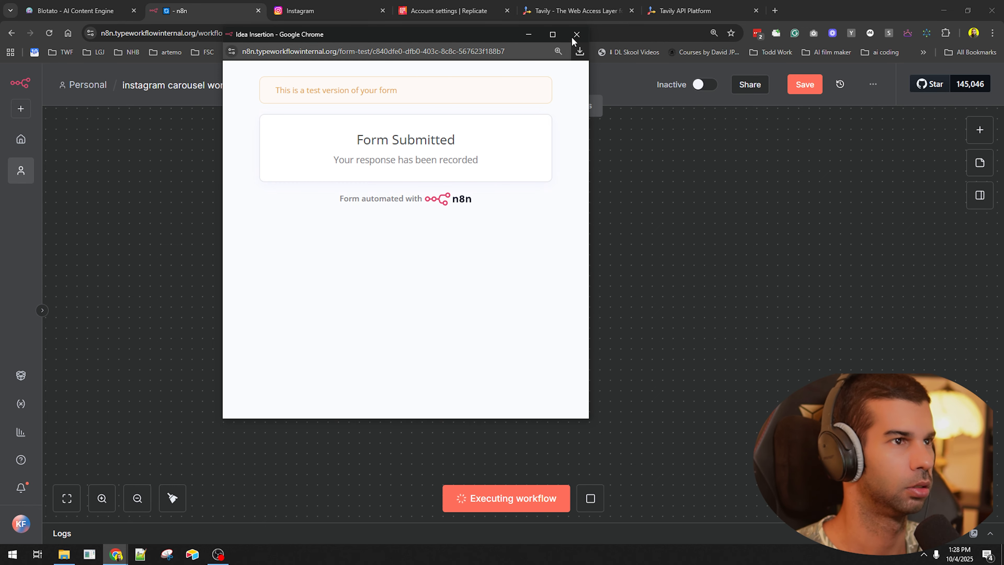
{"action": "left_click", "coordinate": [575, 36]}
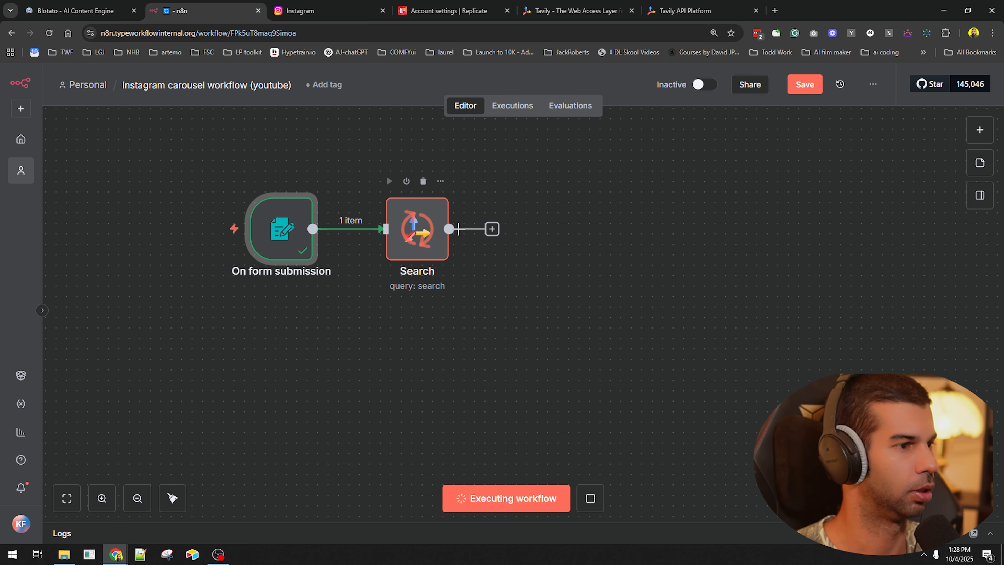
{"action": "left_click", "coordinate": [818, 87]}
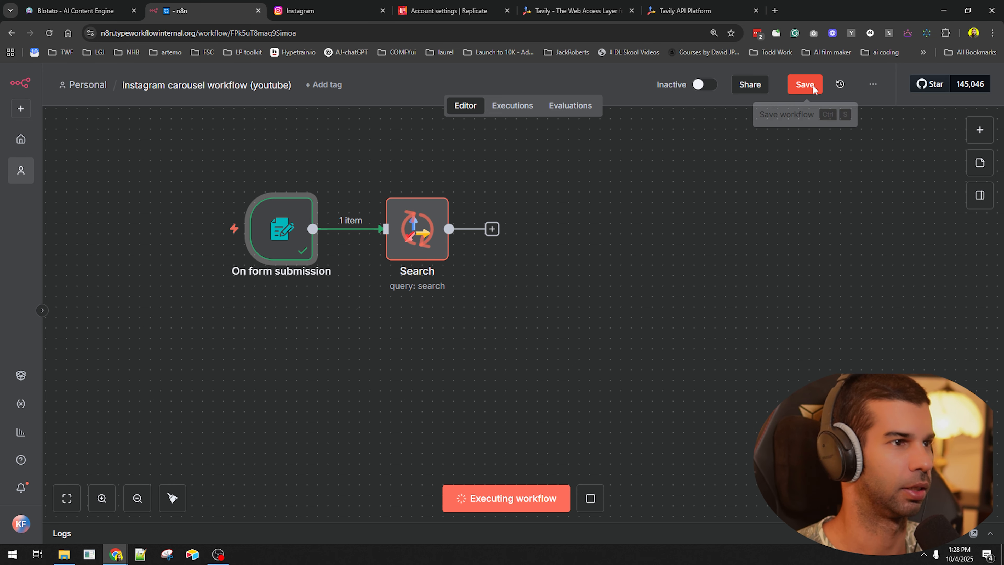
- Add an OpenAI Message a Model step after Search using GPT-4.1
{"action": "left_click", "coordinate": [492, 228]}
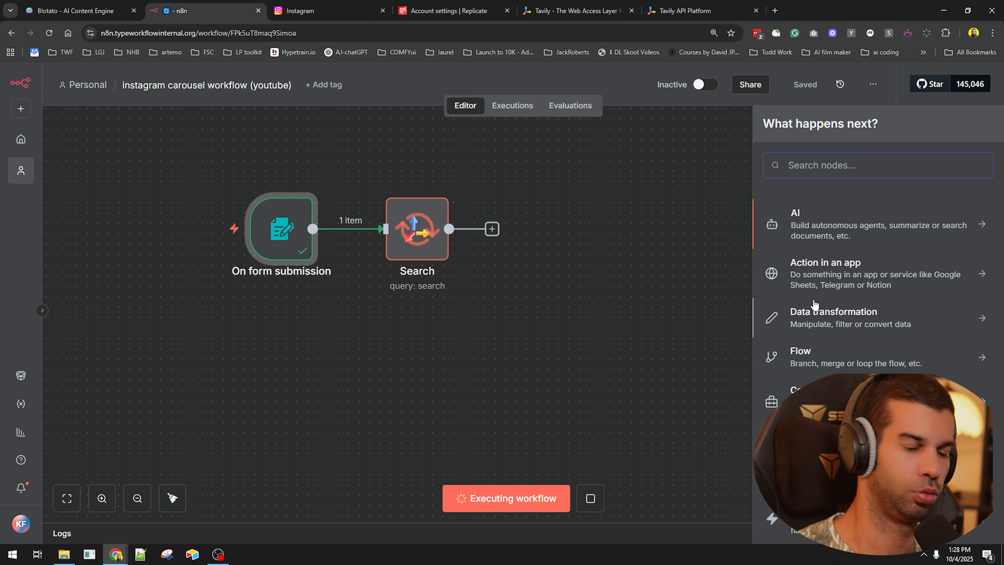
{"action": "type", "text": "openai"}
{"action": "key", "text": "Return"}
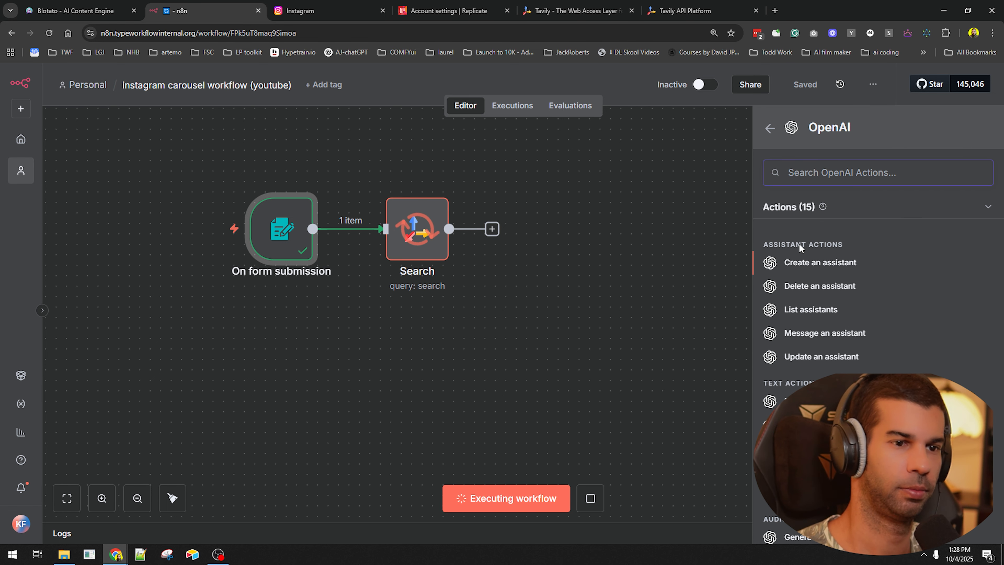
{"action": "left_click", "coordinate": [793, 401]}
{"action": "left_click", "coordinate": [433, 302]}
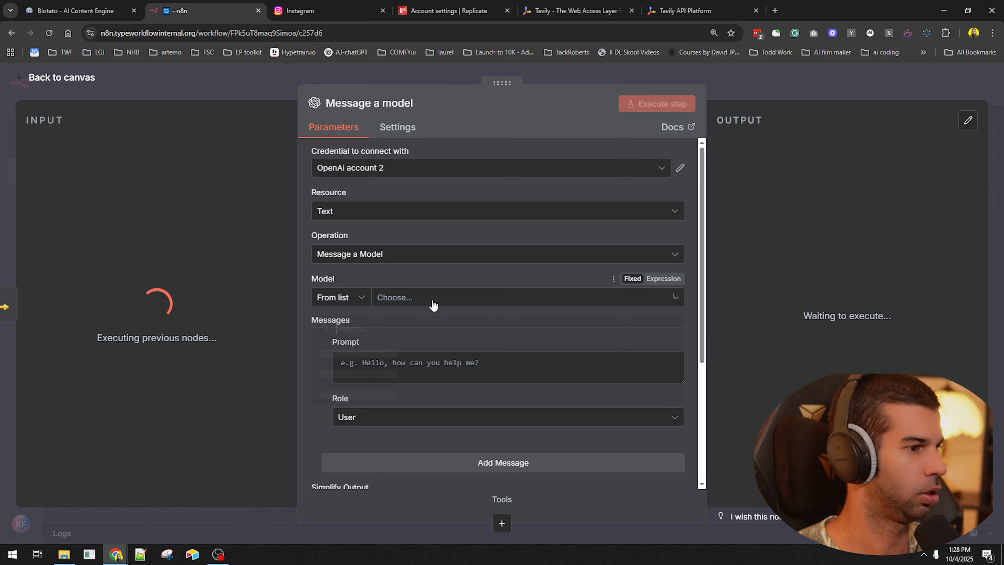
{"action": "scroll", "coordinate": [369, 415], "scroll_direction": "down", "scroll_amount": 1}
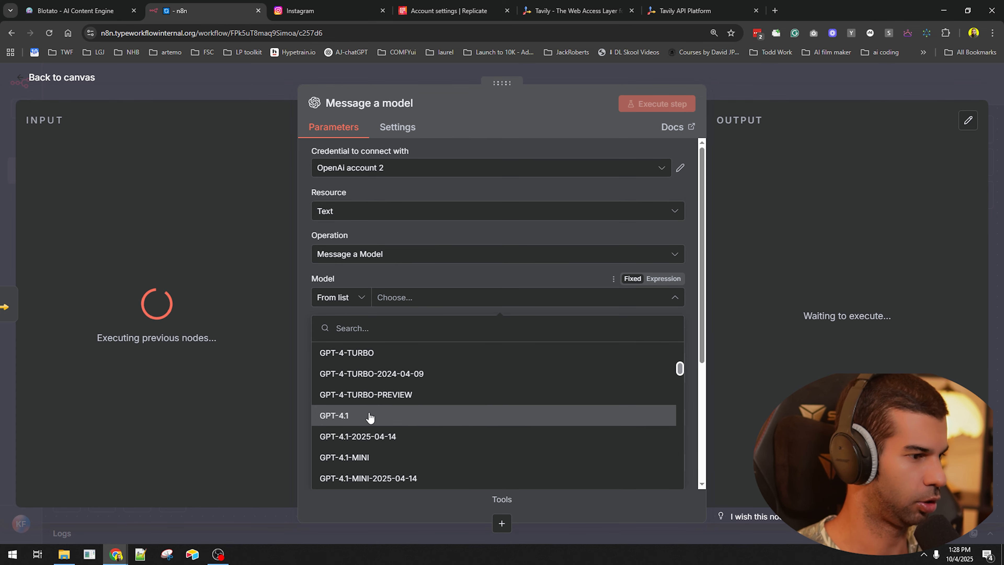
{"action": "left_click", "coordinate": [370, 415]}
- Title the OpenAI step 'combining news items and coming up with 4 image post prompts'
{"action": "left_click", "coordinate": [374, 107]}
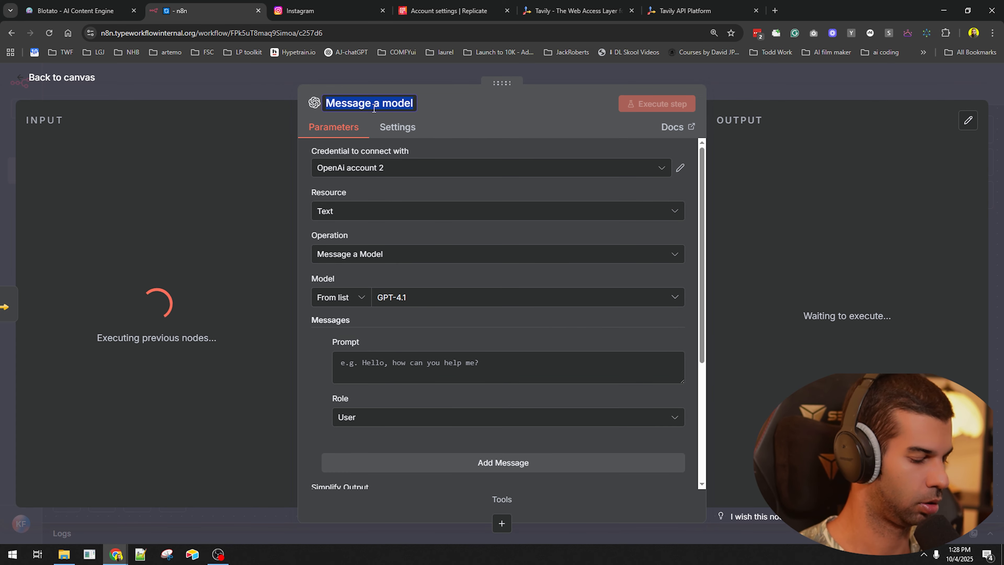
{"action": "type", "text": "combining new"}
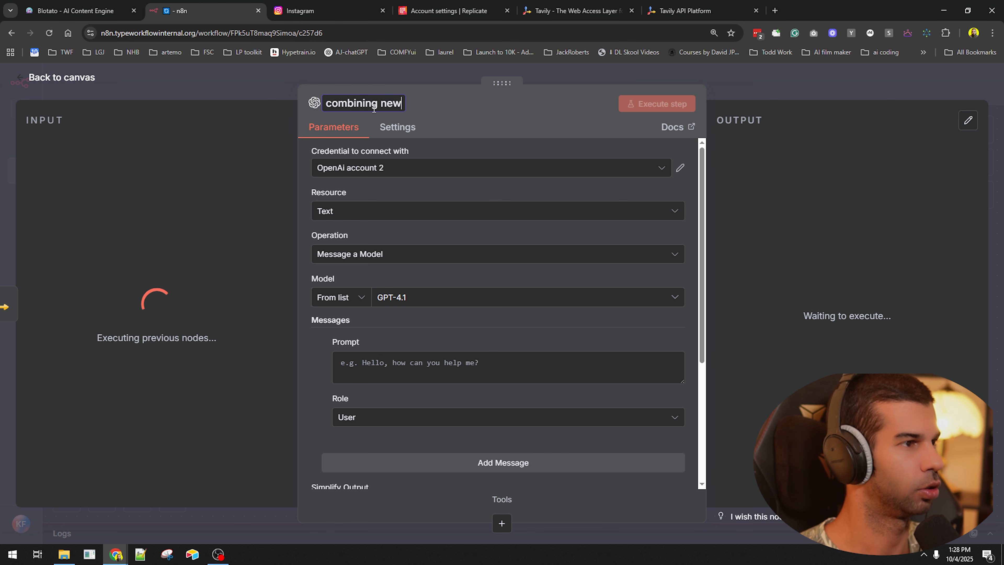
{"action": "type", "text": "s items and coming up with"}
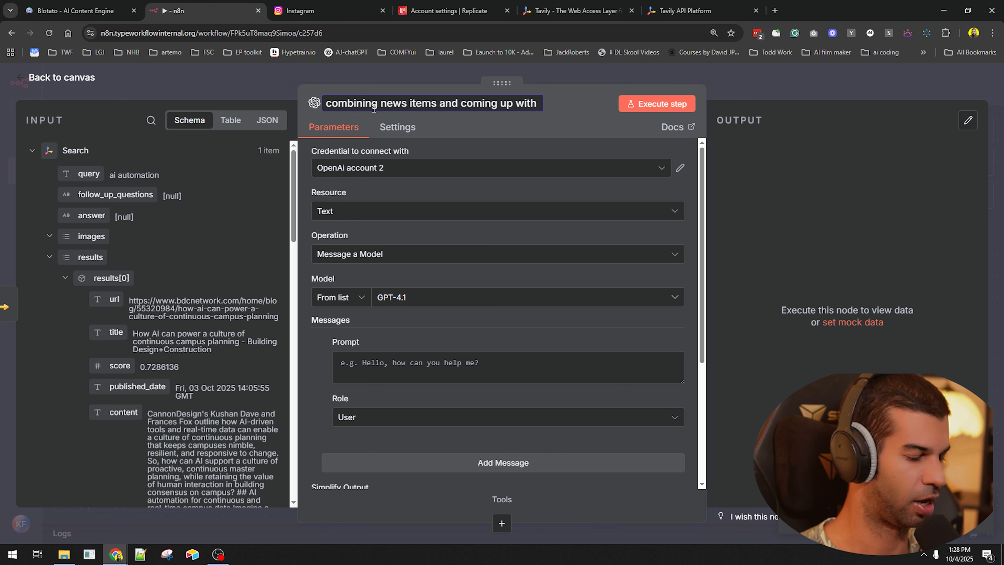
{"action": "type", "text": " 4 image post "}
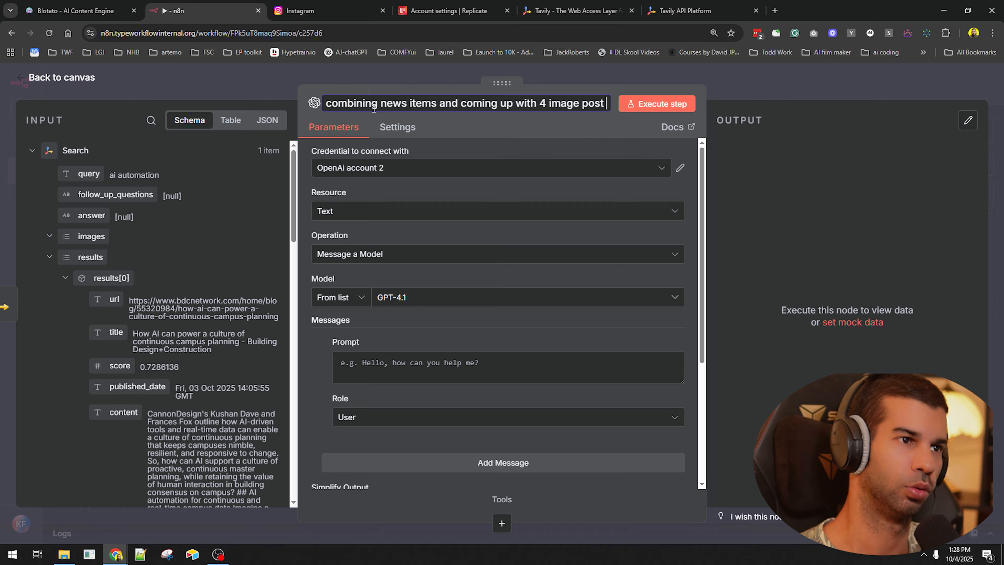
{"action": "type", "text": "prompts"}
{"action": "key", "text": "Return"}
{"action": "scroll", "coordinate": [139, 221], "scroll_direction": "down", "scroll_amount": 2}
- Pin the data of both the form trigger and Search nodes
{"action": "key", "text": "Escape"}
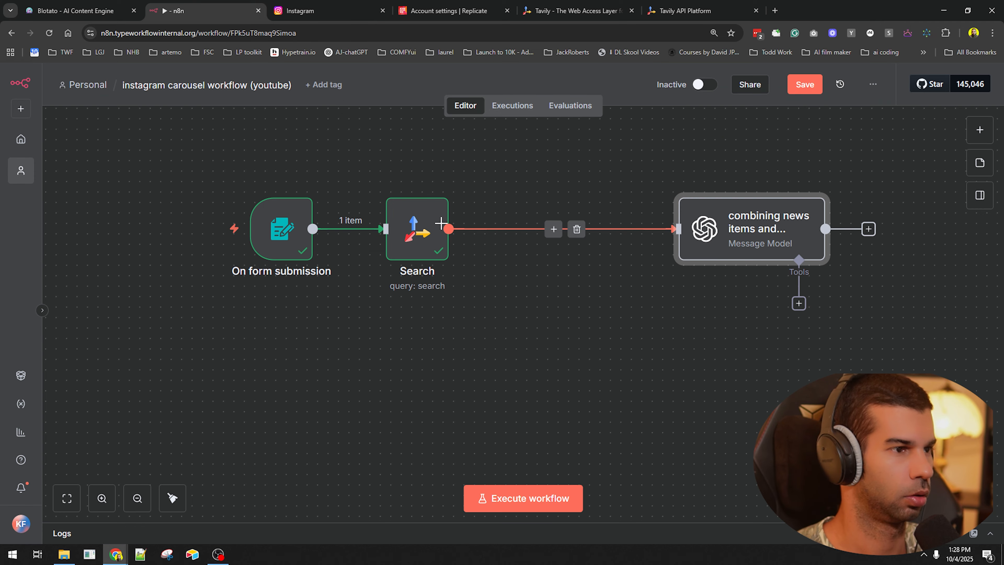
{"action": "double_click", "coordinate": [440, 225]}
{"action": "key", "text": "Escape"}
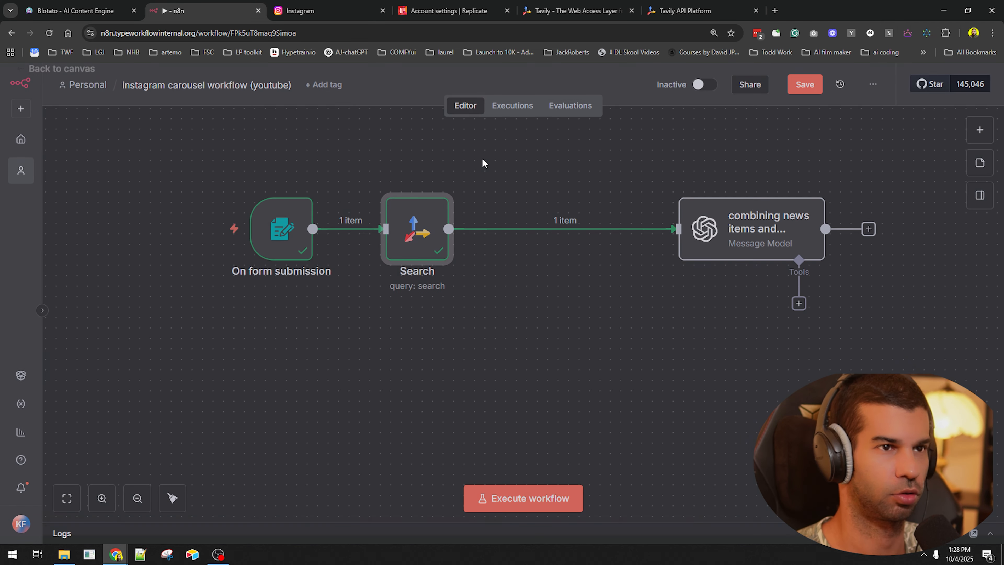
{"action": "left_click_drag", "start_coordinate": [184, 190], "coordinate": [474, 332]}
{"action": "key", "text": "p"}
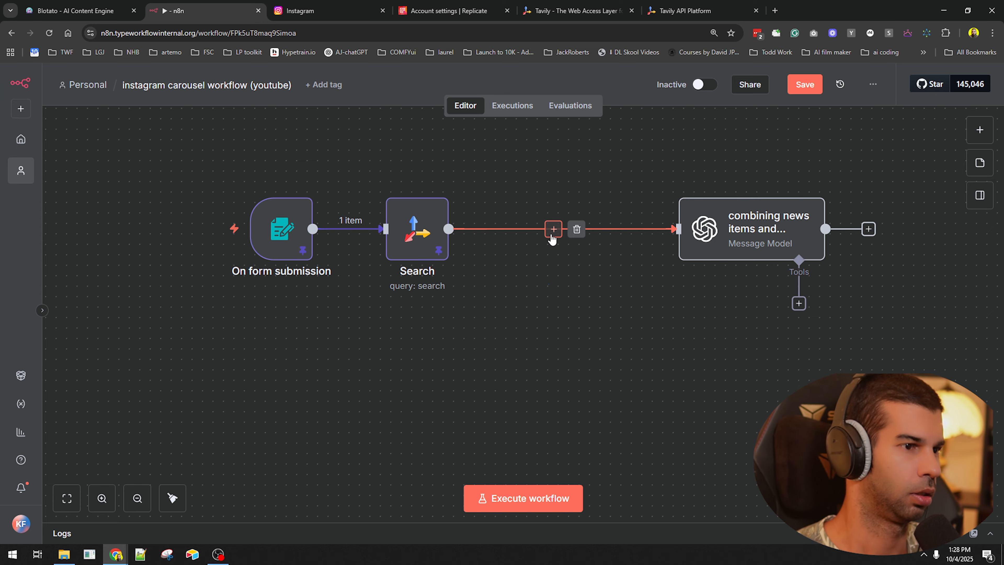
- Try an Aggregate node on results[0].content between Search and Message Model, then delete it
{"action": "left_click", "coordinate": [554, 229]}
{"action": "type", "text": "aggre"}
{"action": "left_click", "coordinate": [843, 219]}
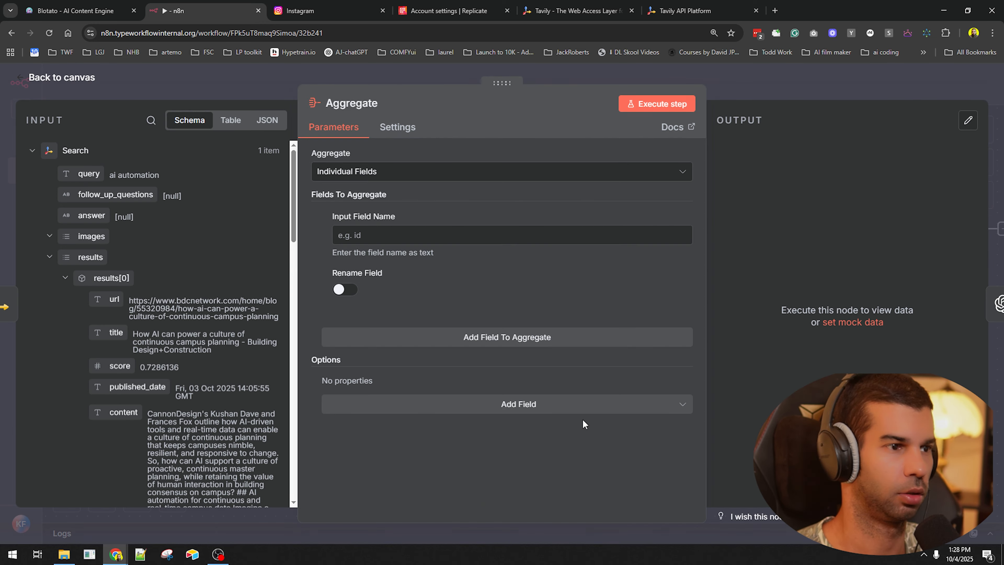
{"action": "scroll", "coordinate": [183, 177], "scroll_direction": "down", "scroll_amount": 3}
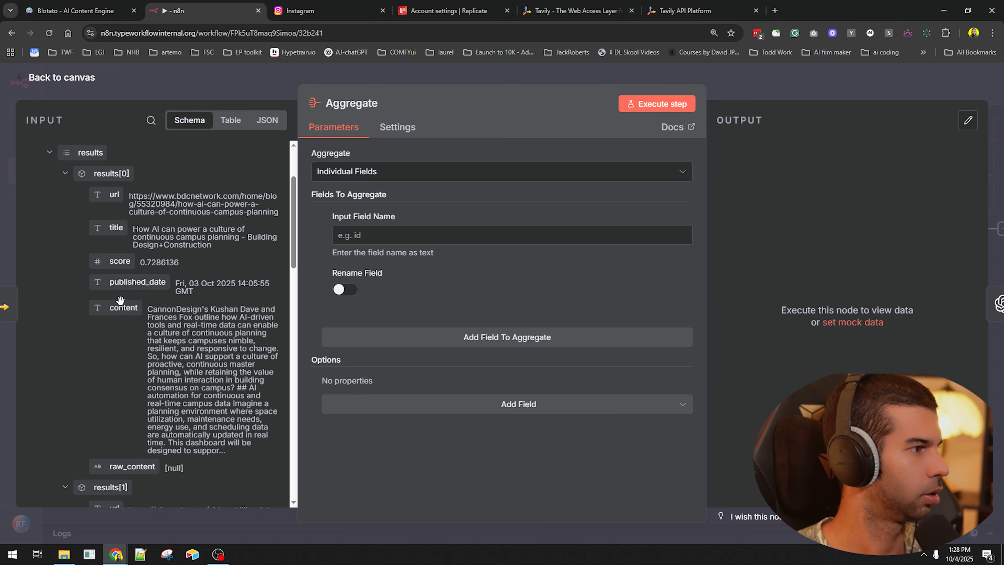
{"action": "left_click_drag", "start_coordinate": [120, 300], "coordinate": [329, 235]}
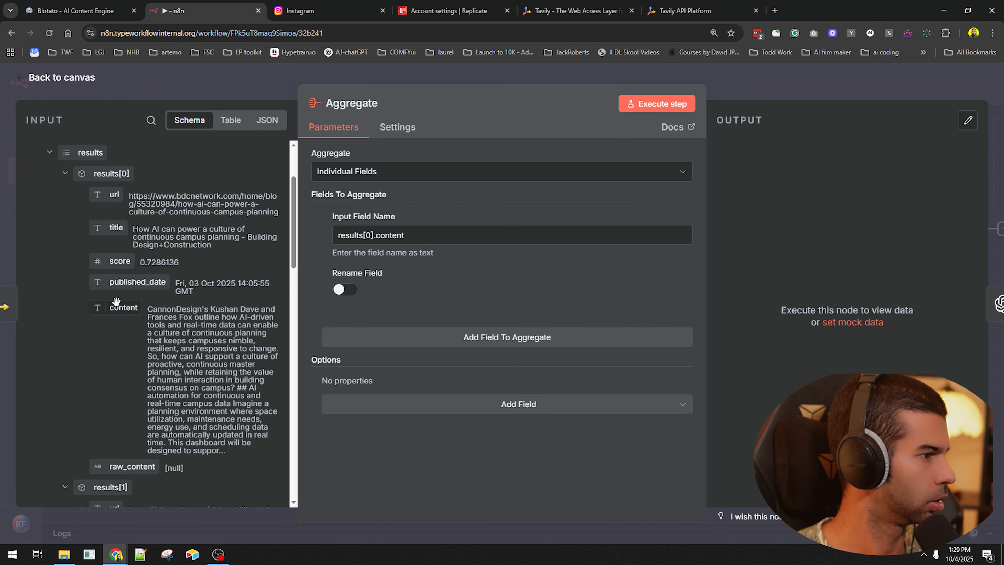
{"action": "scroll", "coordinate": [124, 314], "scroll_direction": "down", "scroll_amount": 5}
{"action": "left_click", "coordinate": [765, 87]}
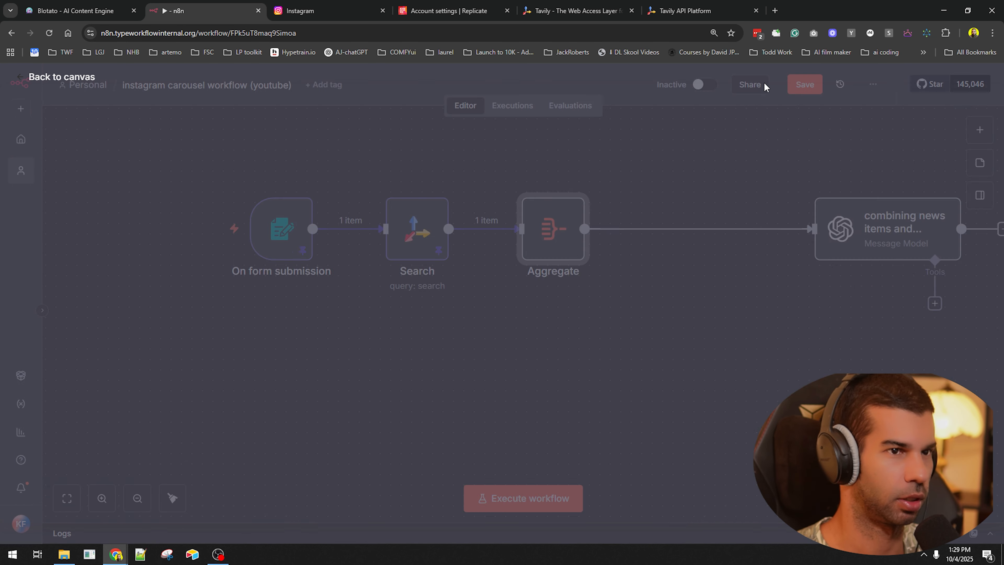
{"action": "double_click", "coordinate": [540, 228]}
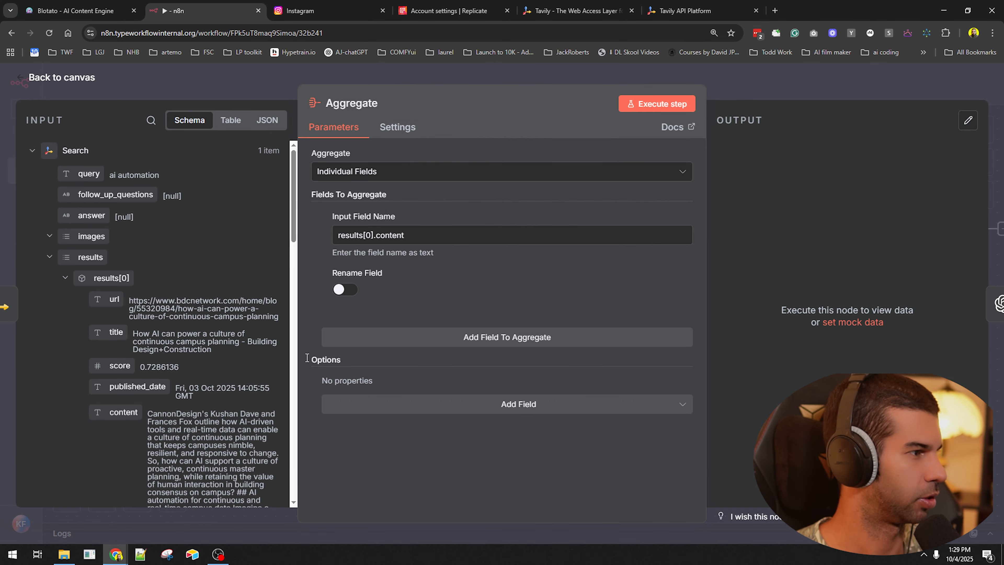
{"action": "key", "text": "Escape"}
{"action": "key", "text": "Delete"}
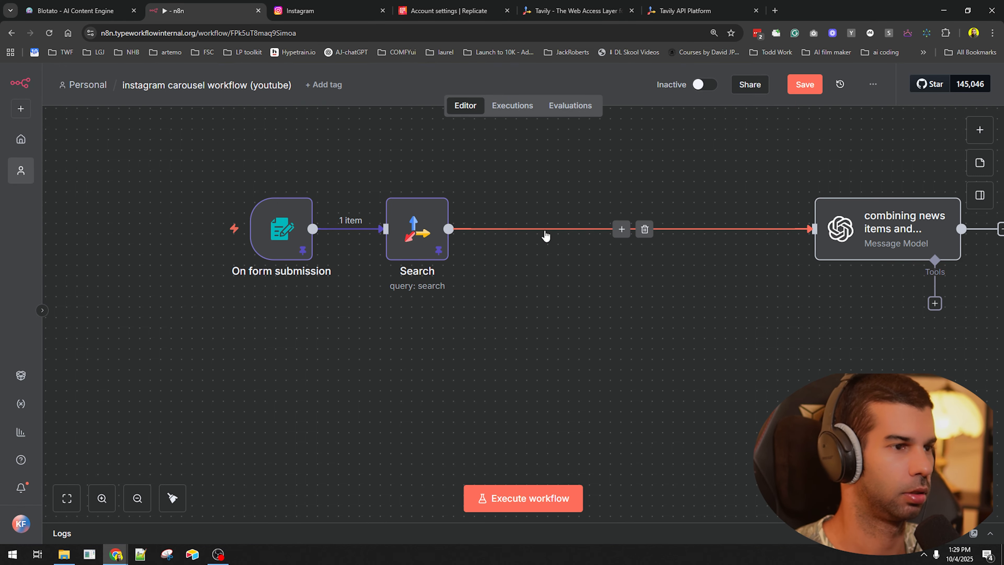
- Copy the Search output as JSON and open claude.ai in a new tab
{"action": "double_click", "coordinate": [428, 230]}
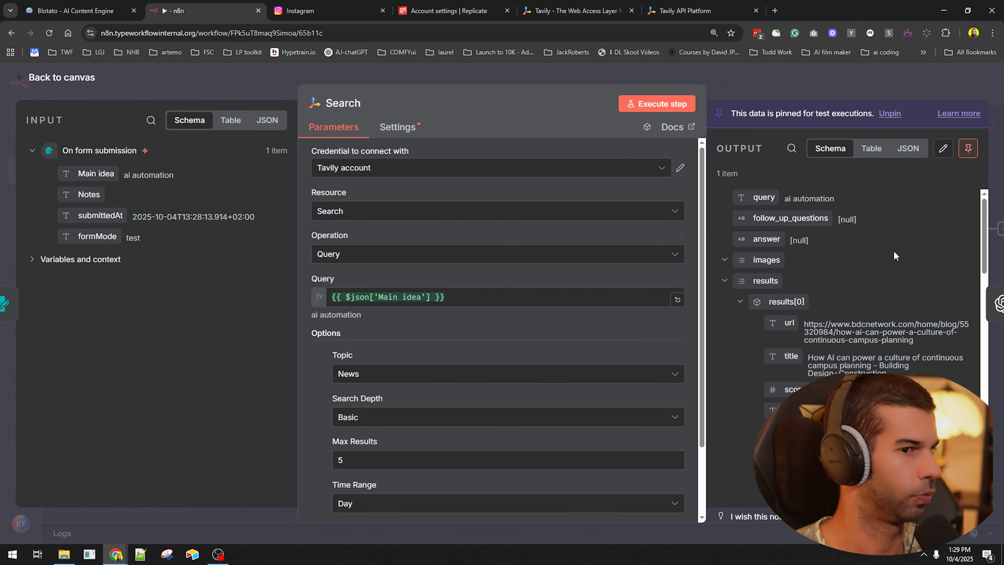
{"action": "left_click", "coordinate": [907, 149]}
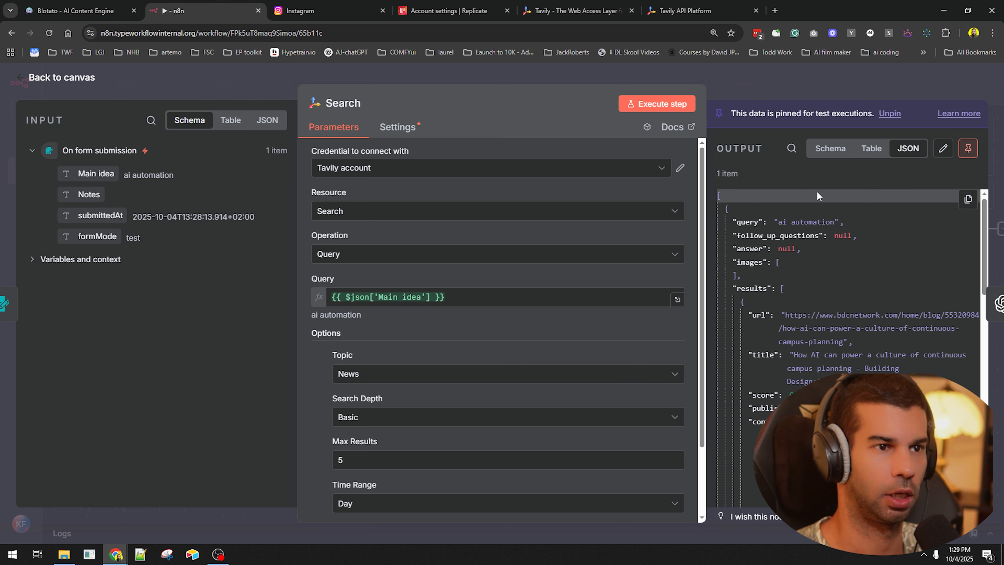
{"action": "left_click", "coordinate": [967, 202]}
{"action": "scroll", "coordinate": [832, 323], "scroll_direction": "down", "scroll_amount": 3}
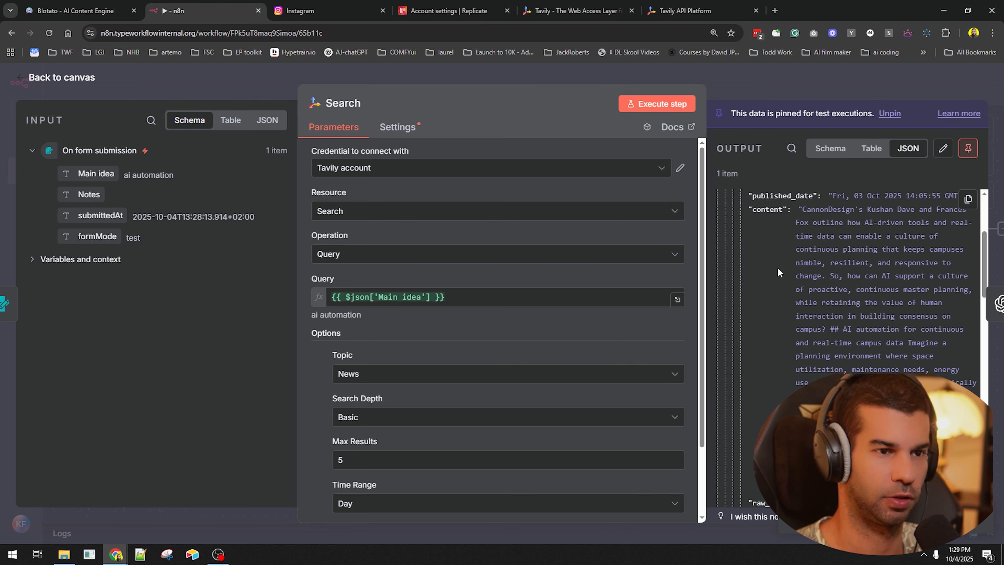
{"action": "key", "text": "ctrl+t"}
{"action": "type", "text": "claude.ai"}
{"action": "key", "text": "Return"}
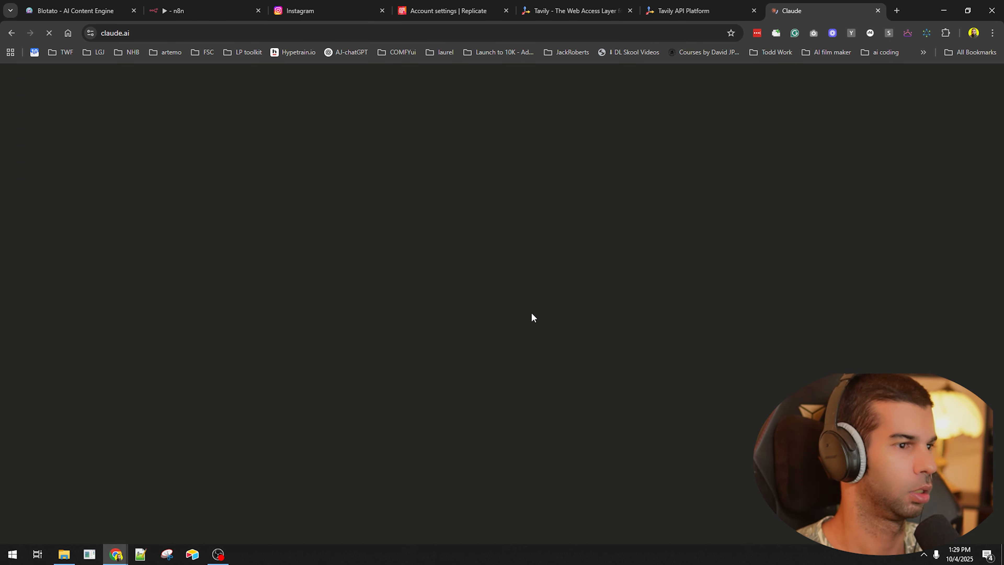
- Ask Claude for n8n code combining all results' content into one string, and copy it
{"action": "type", "text": "in n8n, i"}
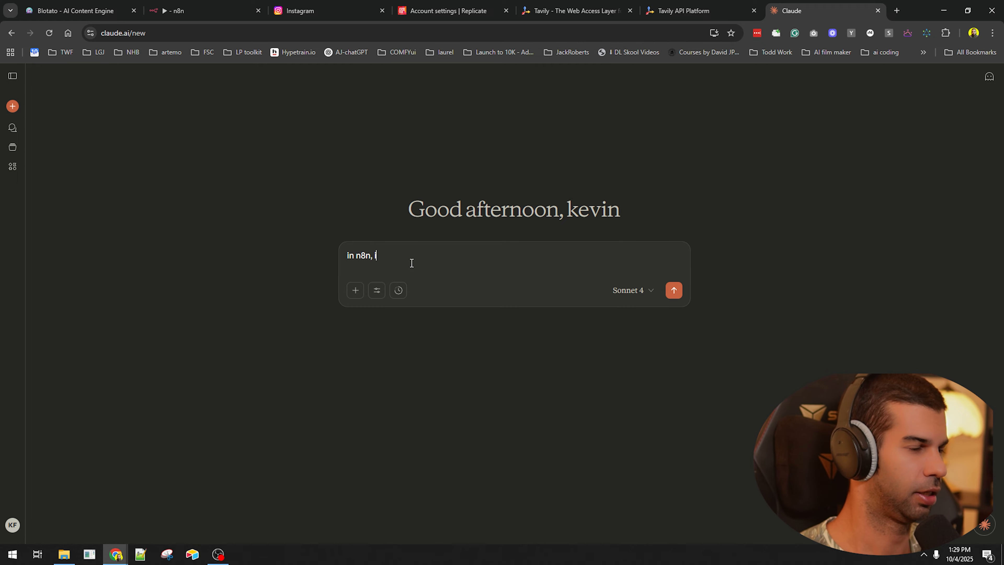
{"action": "type", "text": " want a code node that"}
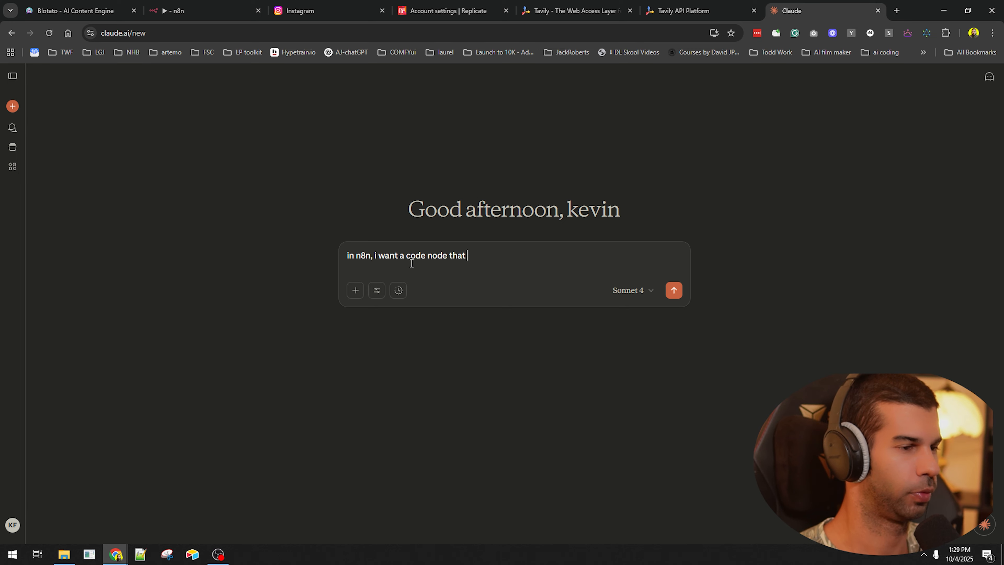
{"action": "type", "text": " combines each of the array items conte"}
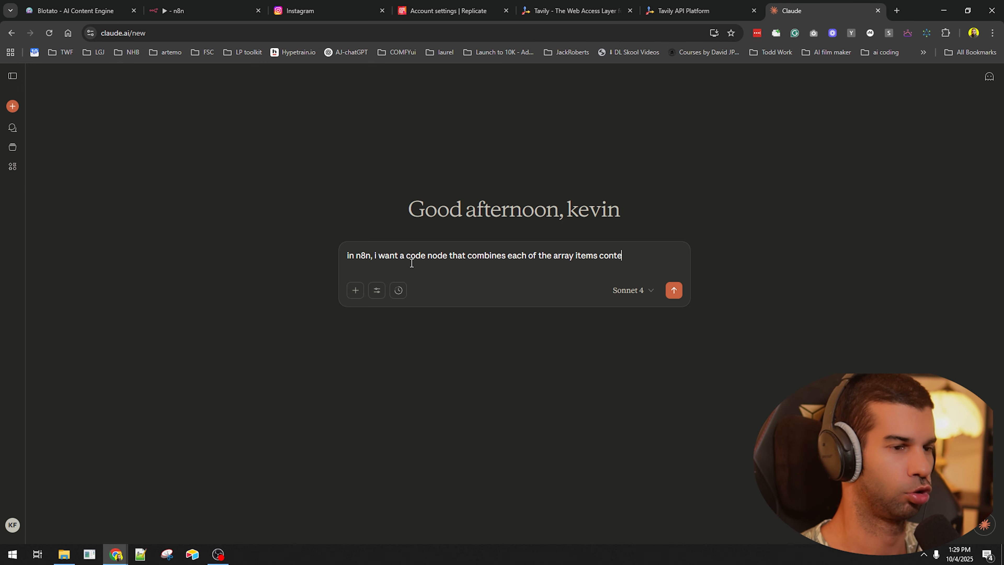
{"action": "type", "text": "nt into one"}
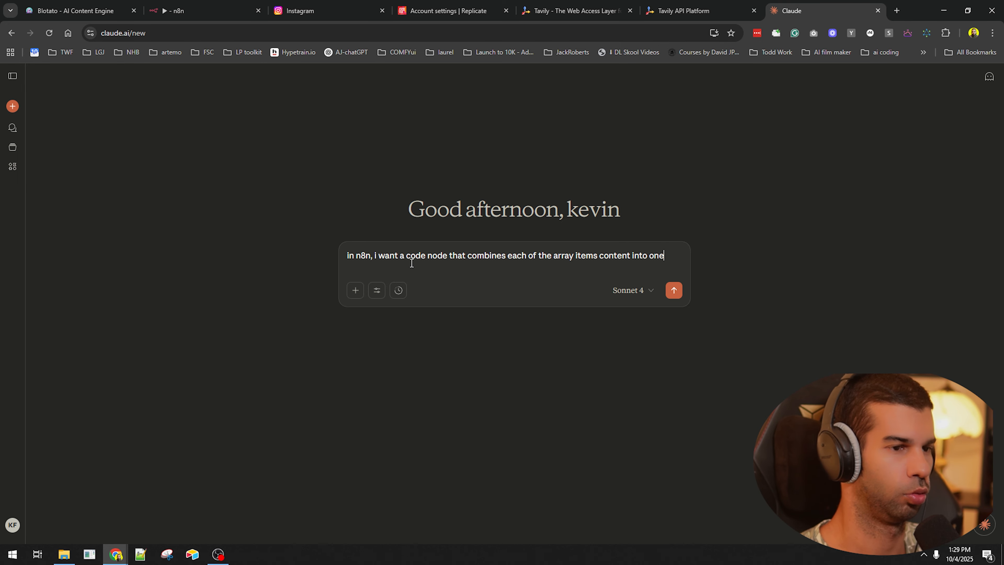
{"action": "type", "text": " string, this is the input that will go"}
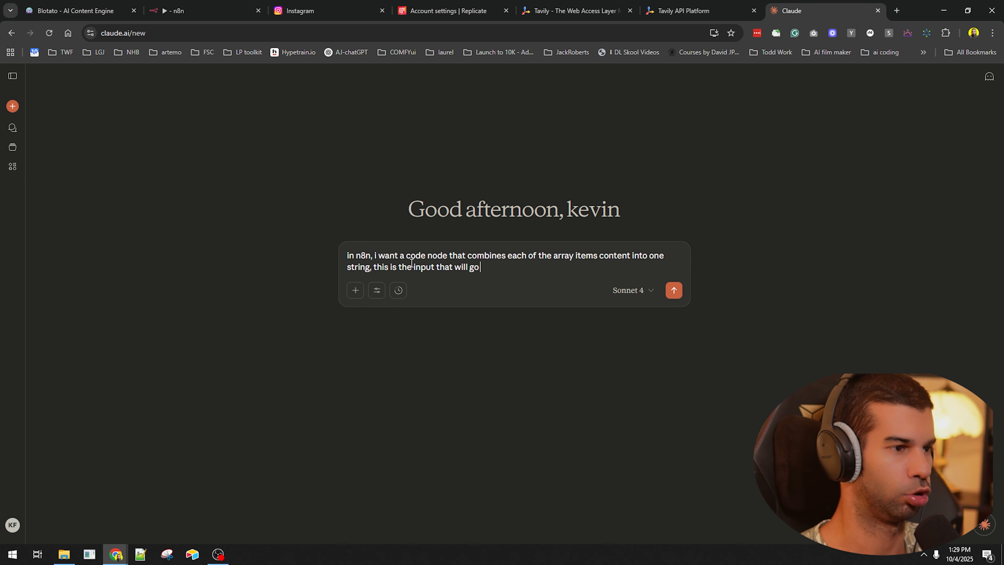
{"action": "type", "text": " into the code"}
{"action": "key", "text": "ctrl+v"}
{"action": "key", "text": "Return"}
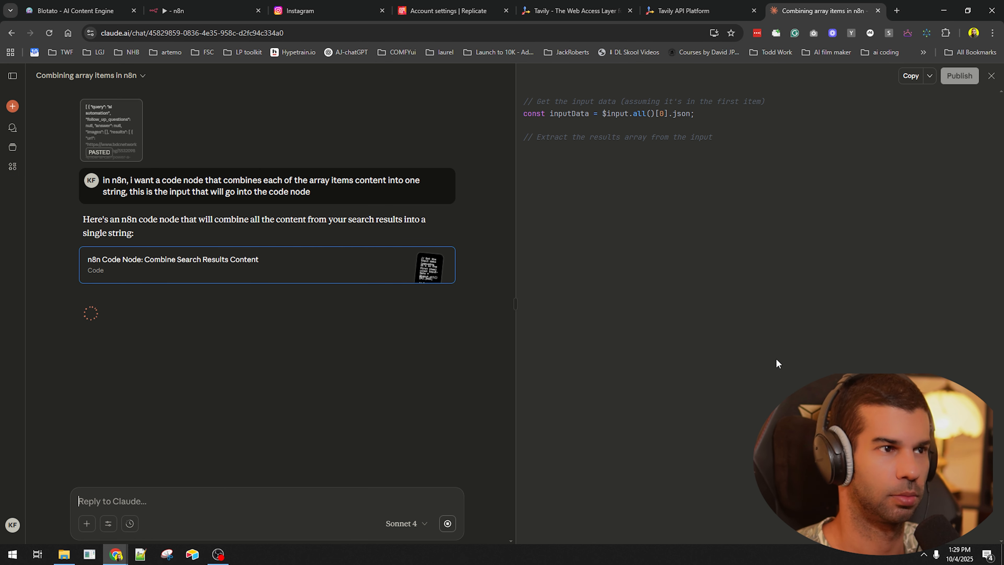
{"action": "left_click_drag", "start_coordinate": [533, 196], "coordinate": [624, 202]}
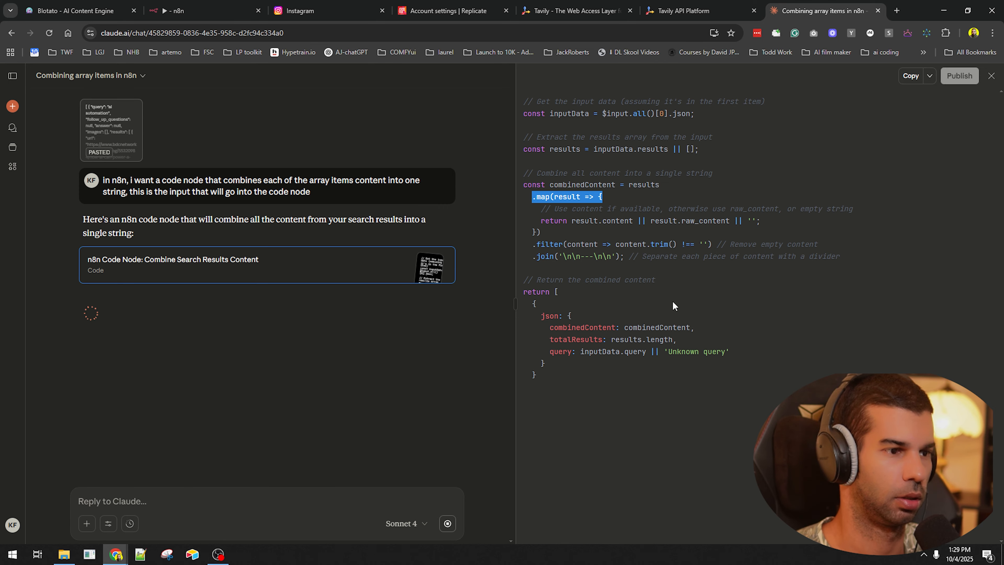
{"action": "left_click", "coordinate": [911, 77]}
- Back in n8n, add a Code in JavaScript node after the Search node
{"action": "left_click", "coordinate": [243, 4]}
{"action": "left_click", "coordinate": [665, 99]}
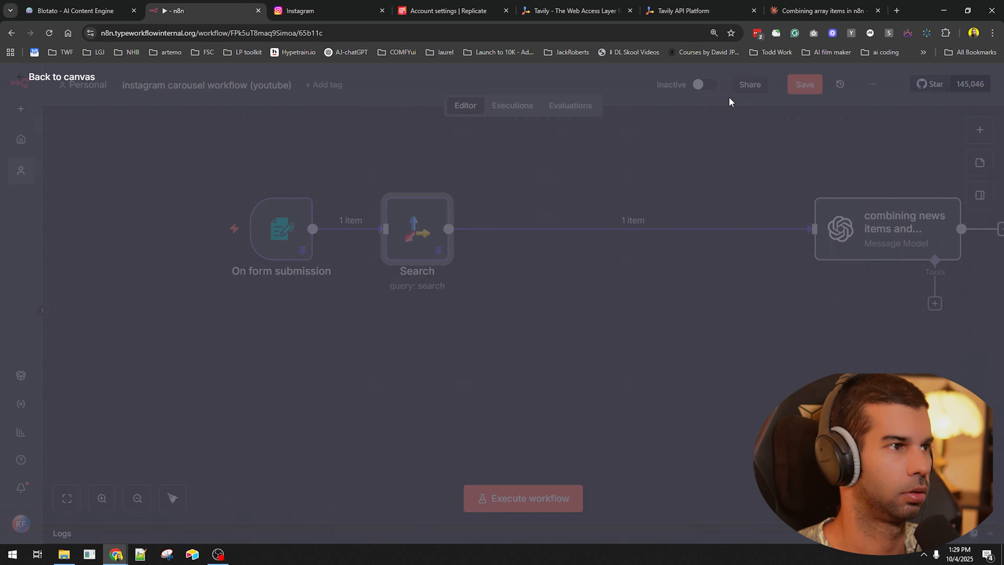
{"action": "left_click", "coordinate": [621, 230]}
- Add a Code in JavaScript node with Claude's code in place of the default, and execute it
{"action": "type", "text": "c"}
{"action": "key", "text": "Return"}
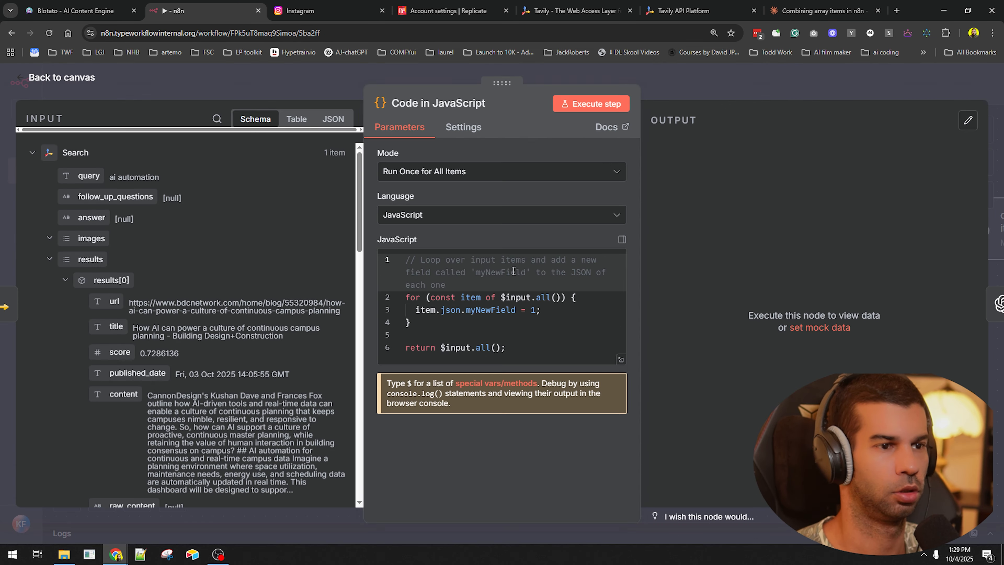
{"action": "left_click", "coordinate": [513, 273]}
{"action": "key", "text": "ctrl+a"}
{"action": "key", "text": "ctrl+v"}
{"action": "left_click", "coordinate": [607, 104]}
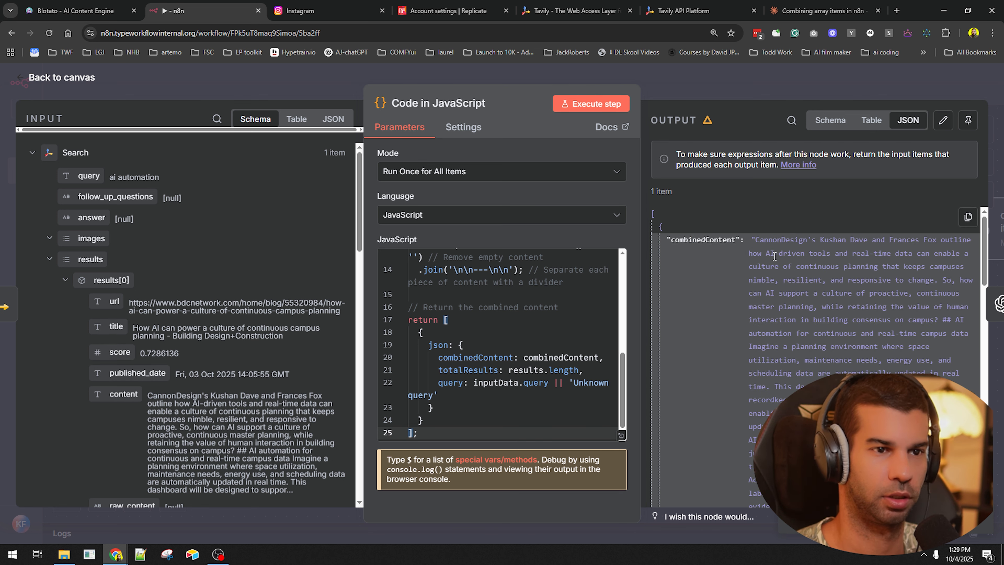
- Scroll through the Code node's output and find the phrase 'One way or another'
{"action": "scroll", "coordinate": [823, 246], "scroll_direction": "down", "scroll_amount": 15}
{"action": "scroll", "coordinate": [212, 363], "scroll_direction": "down", "scroll_amount": 15}
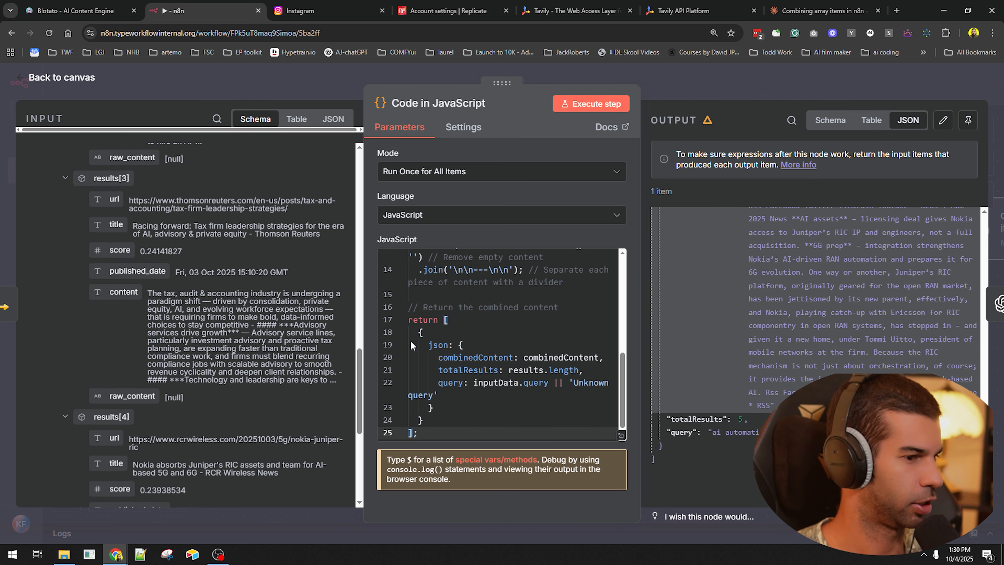
{"action": "scroll", "coordinate": [214, 384], "scroll_direction": "down", "scroll_amount": 6}
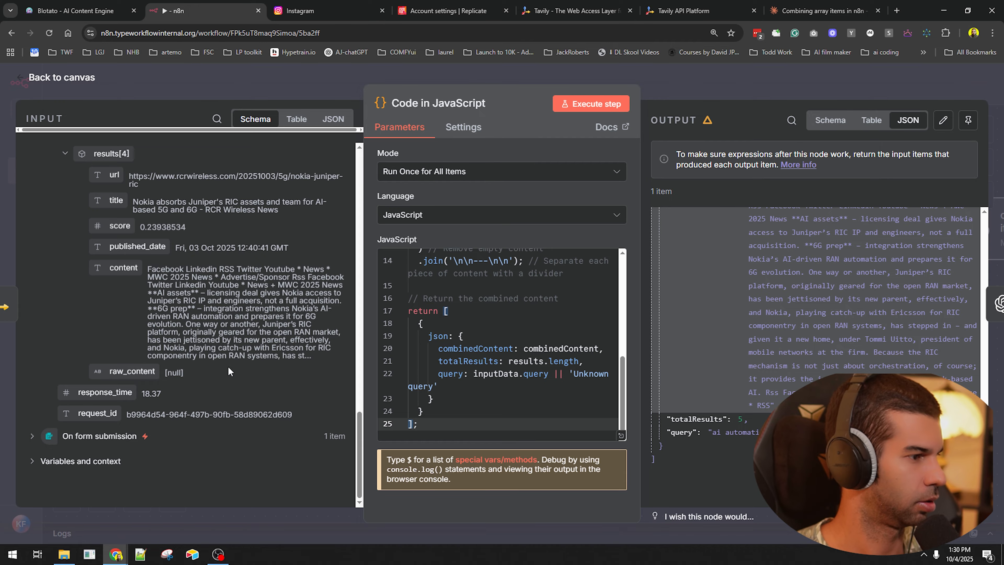
{"action": "left_click_drag", "start_coordinate": [156, 264], "coordinate": [276, 285]}
{"action": "left_click", "coordinate": [249, 274]}
{"action": "left_click", "coordinate": [240, 328]}
{"action": "left_click_drag", "start_coordinate": [184, 325], "coordinate": [265, 325]}
{"action": "key", "text": "ctrl+f"}
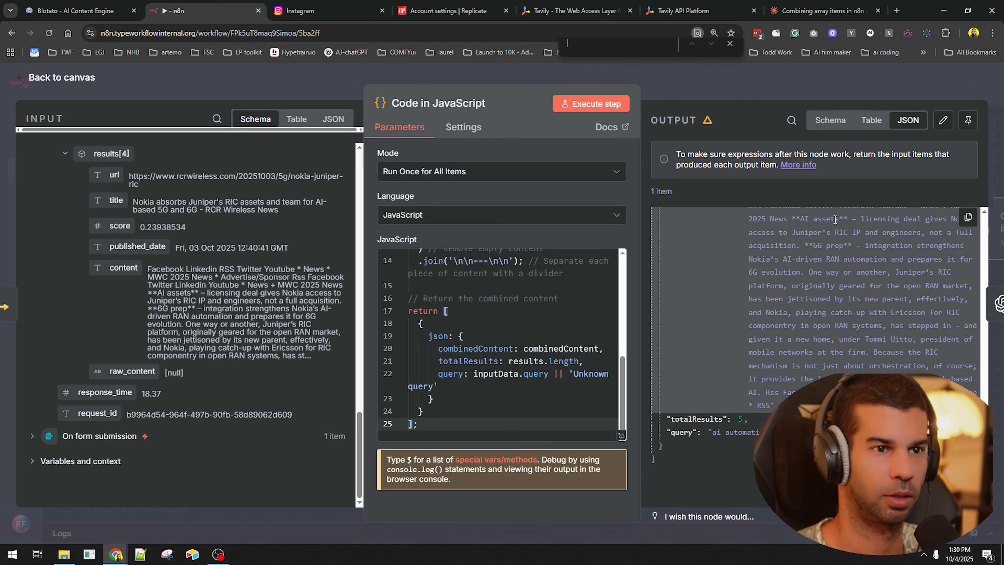
- Check that the first result's content appears in the combinedContent output
{"action": "scroll", "coordinate": [837, 288], "scroll_direction": "up", "scroll_amount": 1}
{"action": "scroll", "coordinate": [220, 309], "scroll_direction": "up", "scroll_amount": 15}
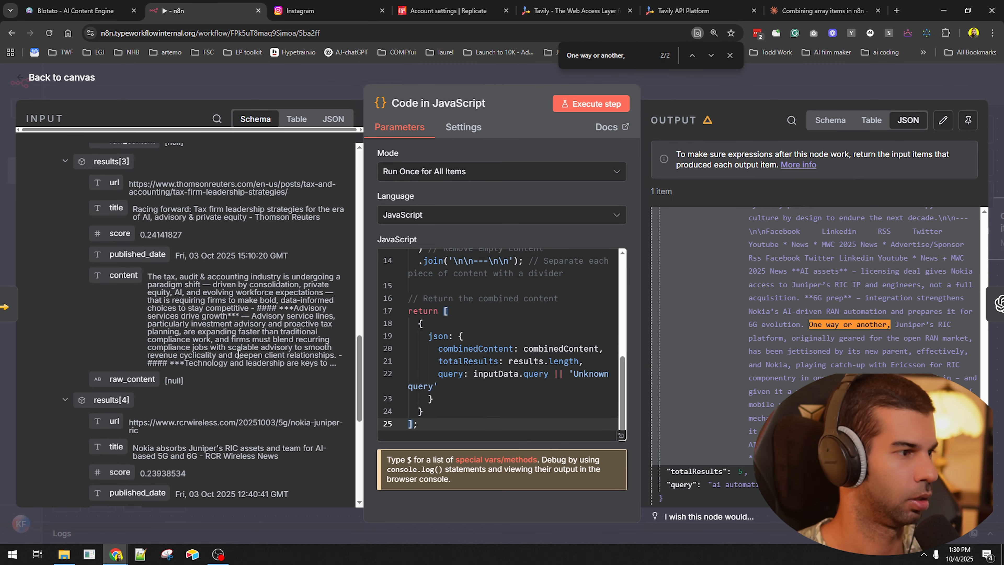
{"action": "scroll", "coordinate": [827, 284], "scroll_direction": "up", "scroll_amount": 10}
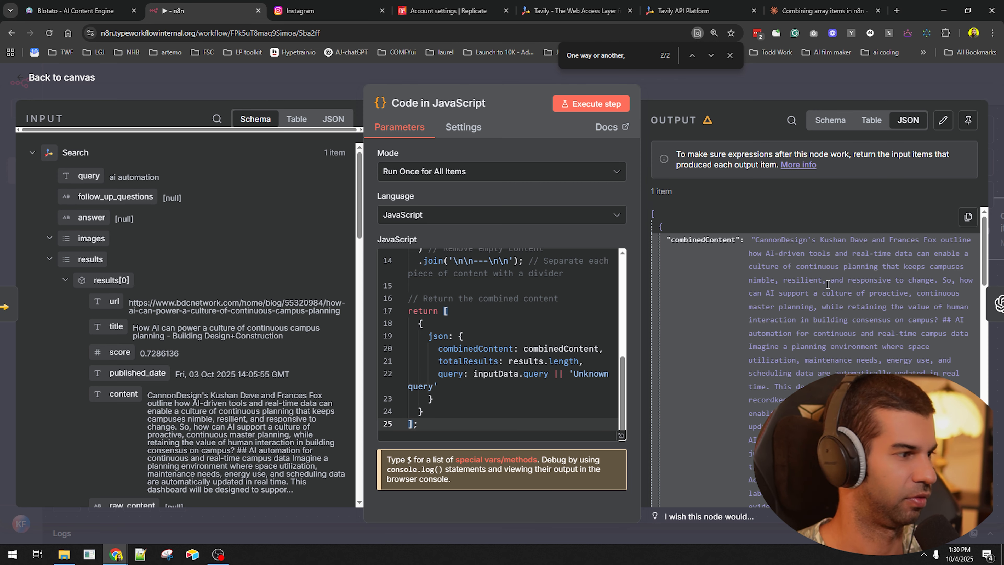
{"action": "left_click_drag", "start_coordinate": [153, 395], "coordinate": [246, 395]}
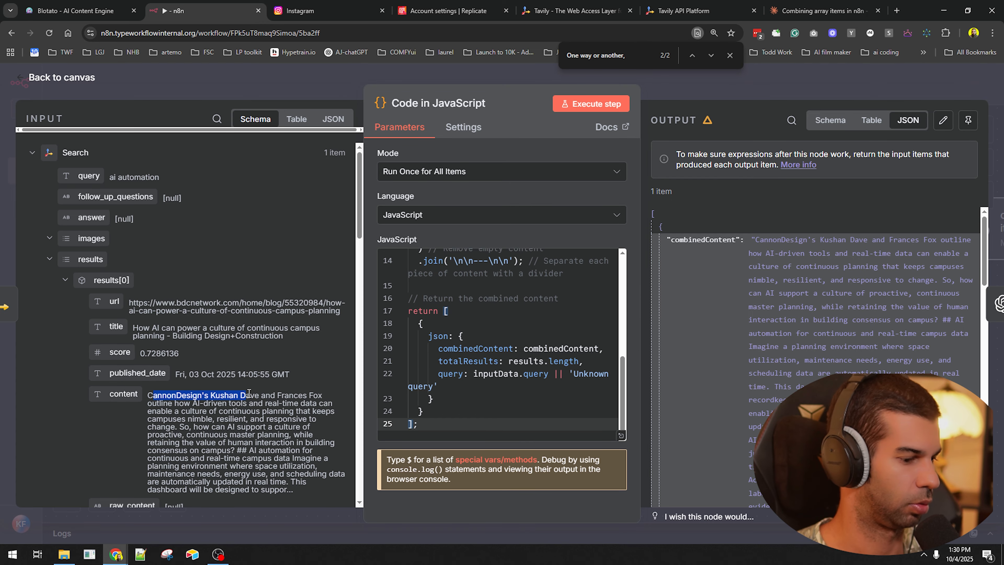
{"action": "left_click_drag", "start_coordinate": [777, 240], "coordinate": [807, 240]}
- Rename the Code in JavaScript node to 'Combining news content results'
{"action": "left_click", "coordinate": [757, 94]}
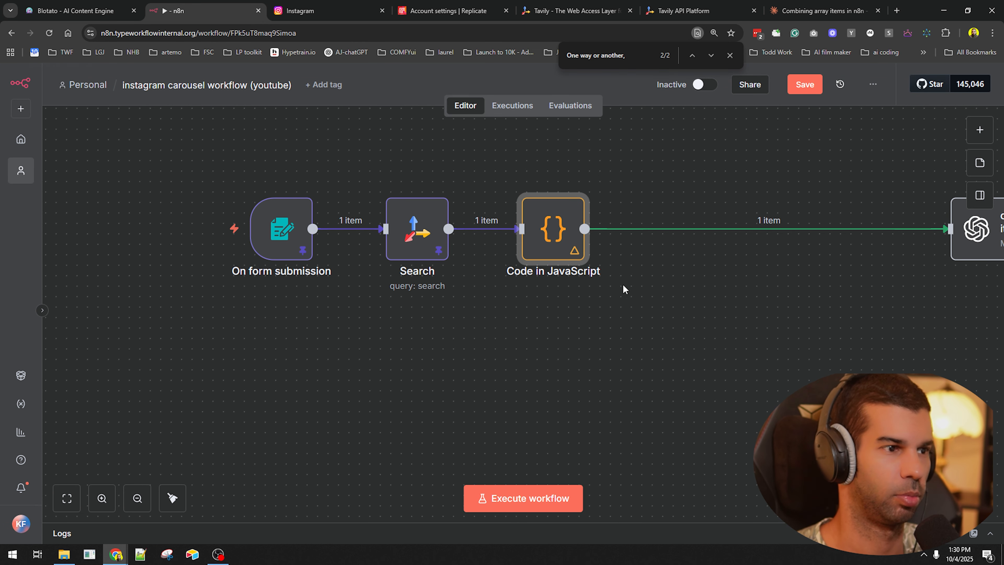
{"action": "left_click", "coordinate": [623, 285]}
{"action": "scroll", "coordinate": [830, 277], "scroll_direction": "down", "scroll_amount": 3}
{"action": "left_click_drag", "start_coordinate": [762, 327], "coordinate": [667, 334]}
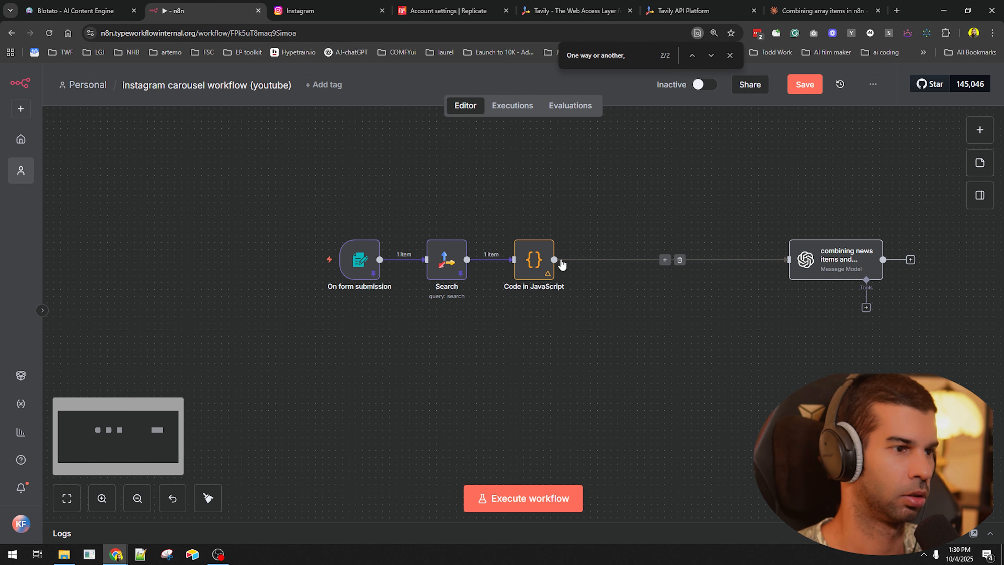
{"action": "left_click", "coordinate": [541, 257]}
{"action": "key", "text": "F2"}
{"action": "type", "text": "Combining news content results"}
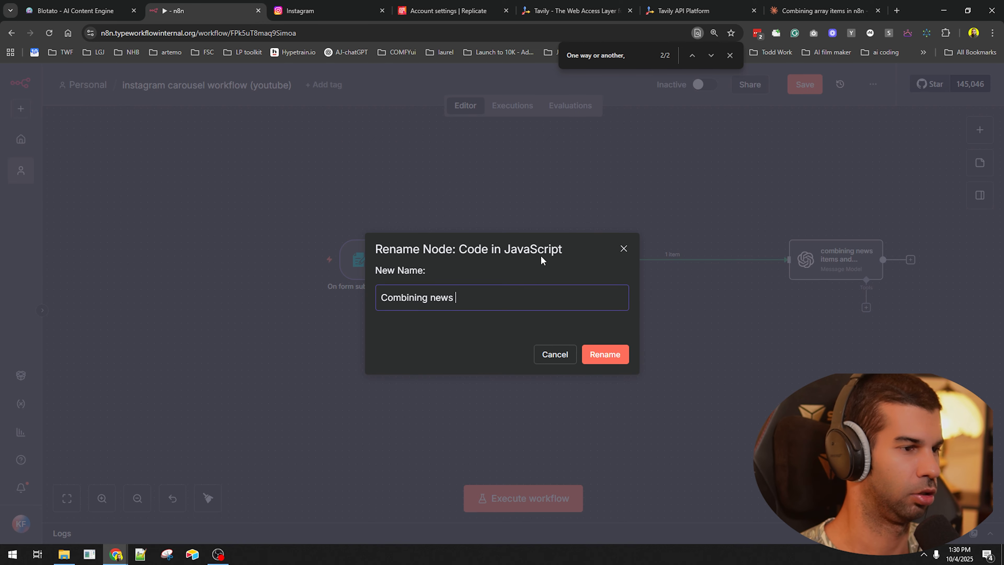
{"action": "key", "text": "Return"}
- Tidy up the workflow layout and save it
{"action": "right_click", "coordinate": [602, 336]}
{"action": "left_click", "coordinate": [656, 393]}
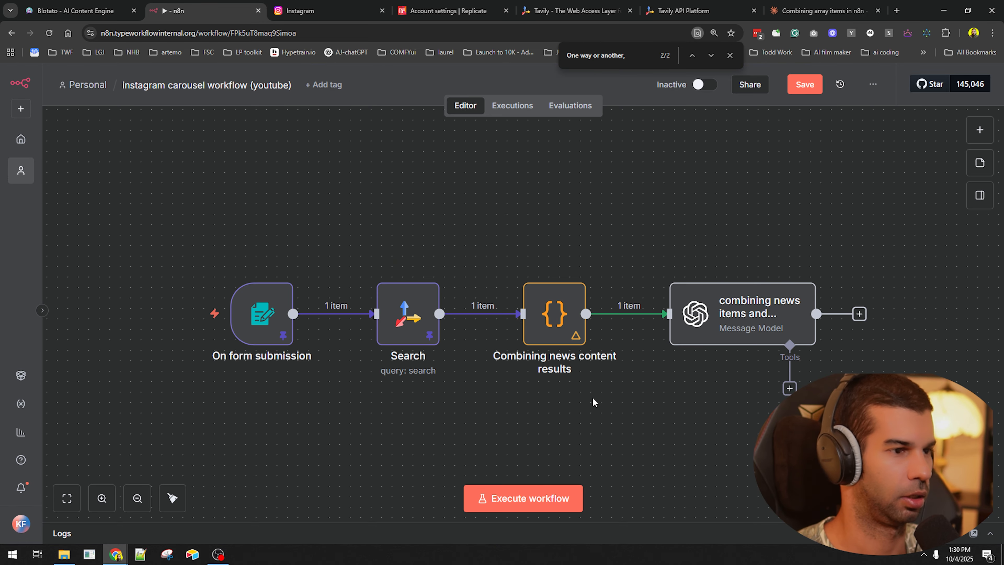
{"action": "key", "text": "ctrl+s"}
- Add a second message to the OpenAI node whose prompt holds {{ $json.combinedContent }}
{"action": "double_click", "coordinate": [726, 312]}
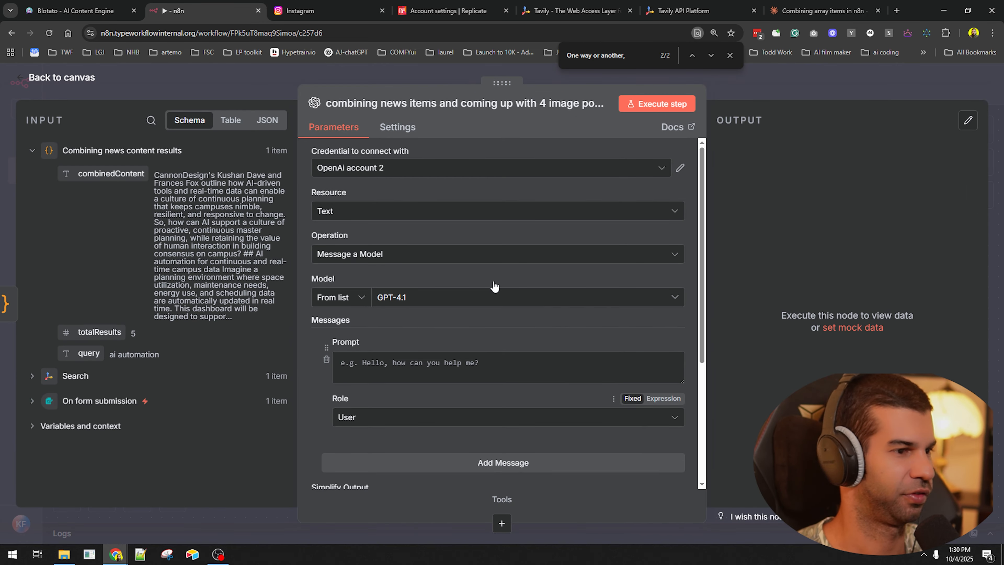
{"action": "scroll", "coordinate": [381, 352], "scroll_direction": "down", "scroll_amount": 3}
{"action": "left_click", "coordinate": [394, 411]}
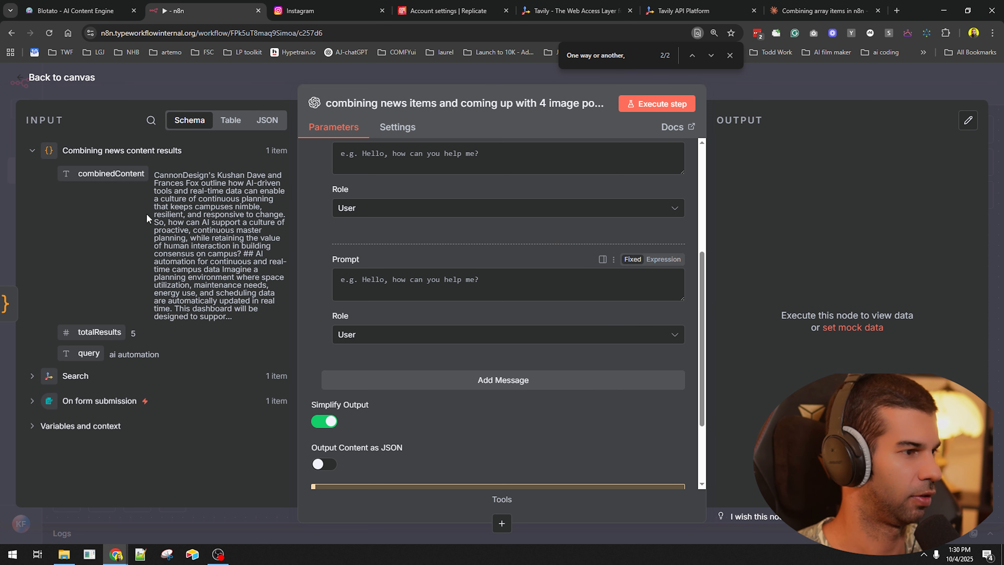
{"action": "left_click_drag", "start_coordinate": [80, 175], "coordinate": [399, 278]}
- Set the first message's role to System
{"action": "scroll", "coordinate": [414, 305], "scroll_direction": "up", "scroll_amount": 3}
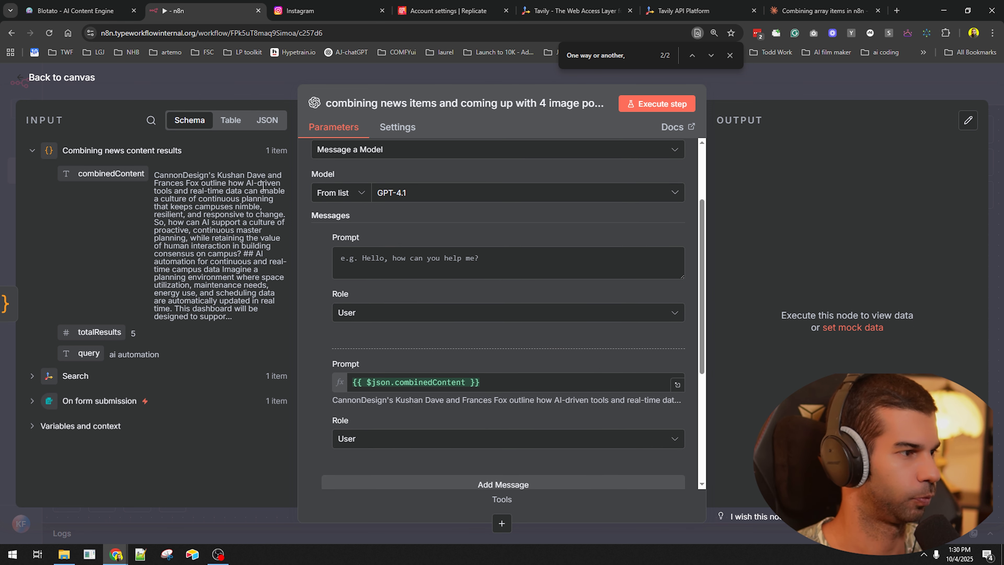
{"action": "left_click", "coordinate": [396, 312]}
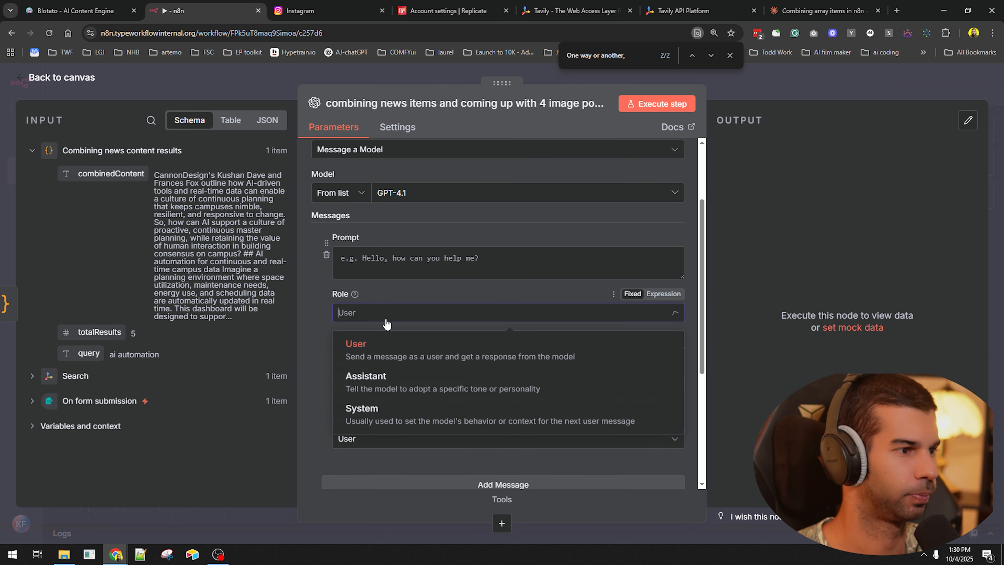
{"action": "left_click", "coordinate": [376, 411]}
{"action": "left_click", "coordinate": [376, 258]}
{"action": "scroll", "coordinate": [388, 279], "scroll_direction": "up", "scroll_amount": 3}
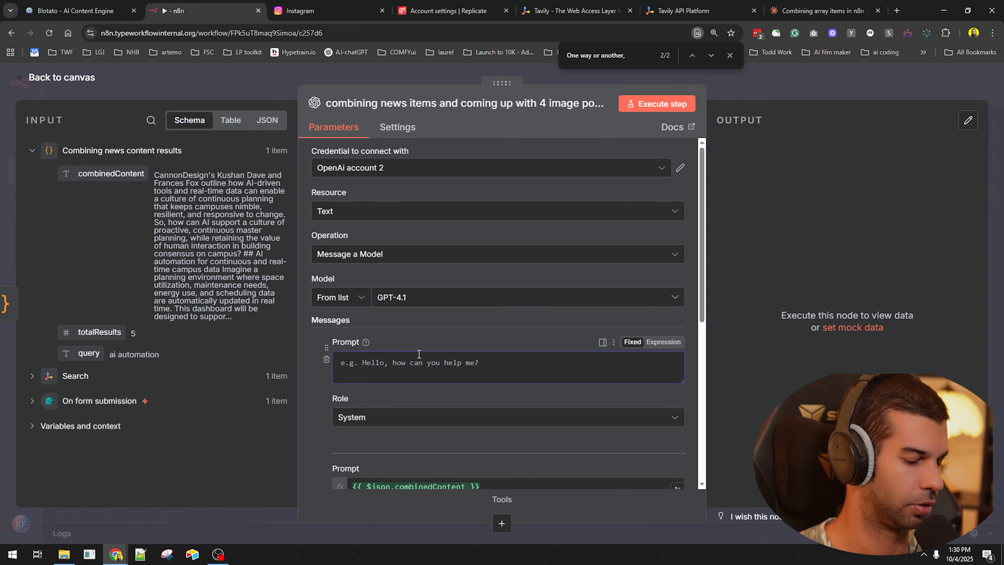
- Write the system prompt's opening line around the form's Main idea value
{"action": "key", "text": "ctrl+v"}
{"action": "left_click", "coordinate": [32, 401]}
{"action": "left_click_drag", "start_coordinate": [95, 424], "coordinate": [480, 389]}
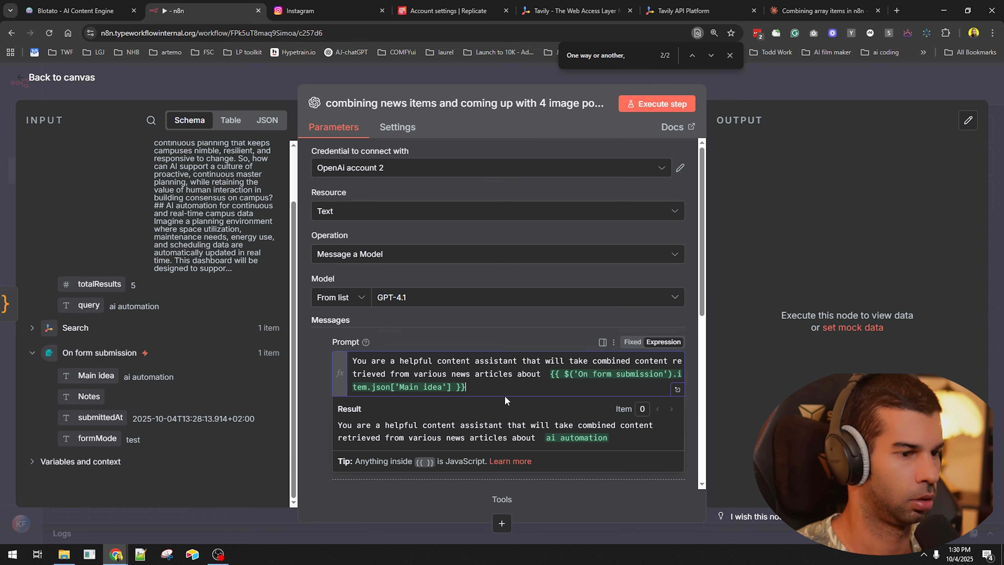
{"action": "type", "text": "."}
{"action": "key", "text": "Return"}
{"action": "key", "text": "Return"}
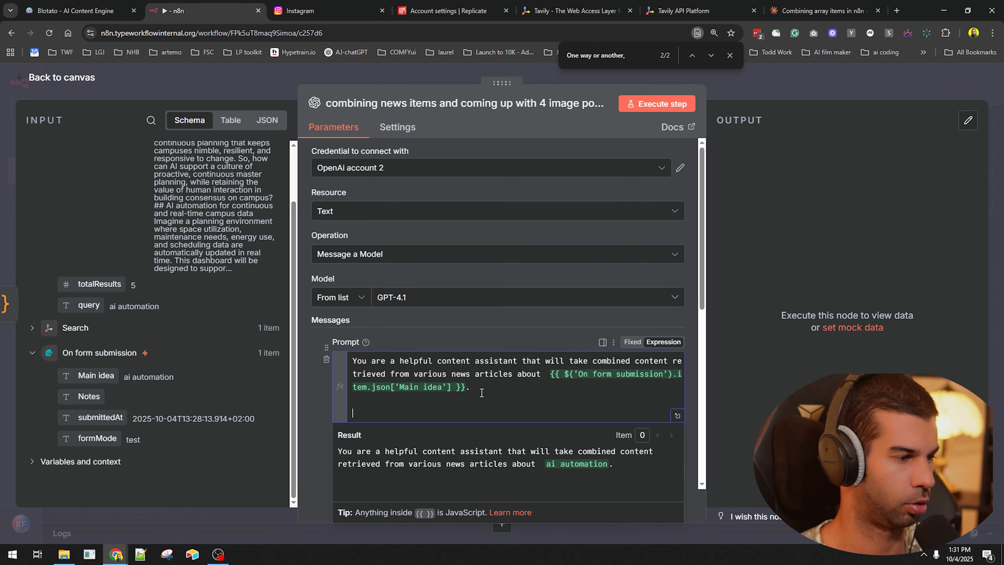
- Add the four-image carousel instructions paragraph and select the whole system prompt
{"action": "key", "text": "ctrl+v"}
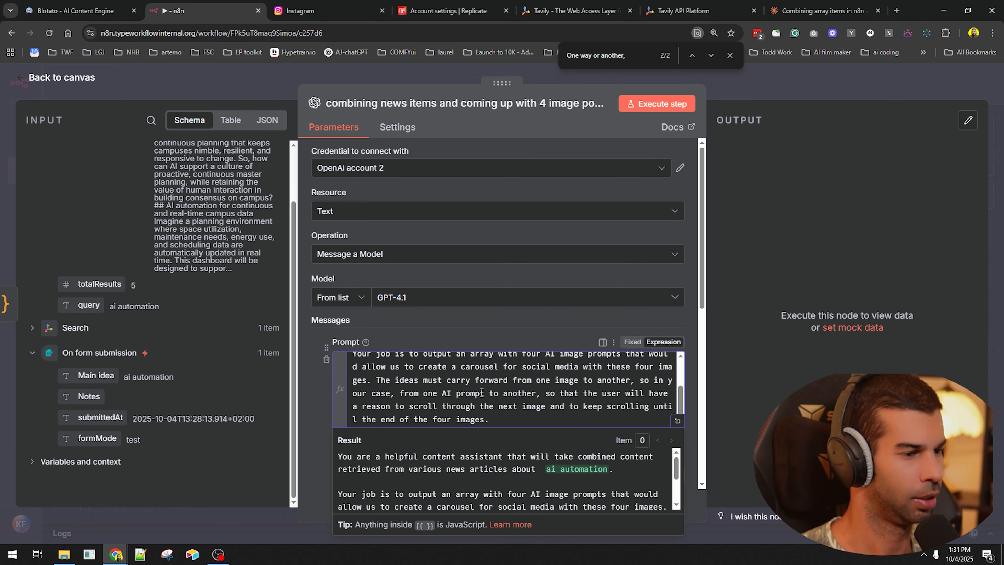
{"action": "key", "text": "ctrl+a"}
{"action": "key", "text": "ctrl+c"}
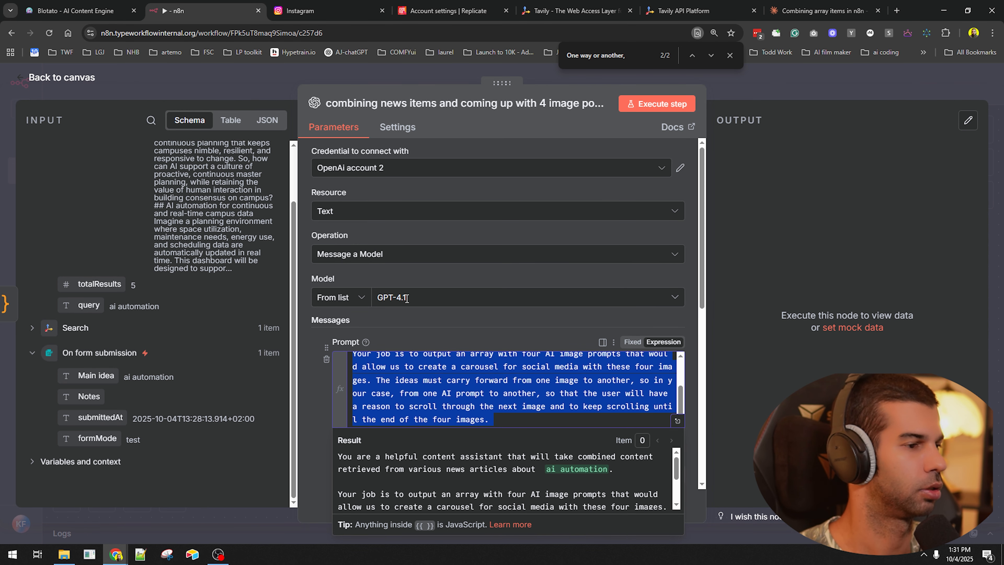
{"action": "key", "text": "ctrl+t"}
- On claude.ai, send 'can you help me improve this system prompt?' with the prompt pasted below it
{"action": "type", "text": "claude"}
{"action": "key", "text": "Return"}
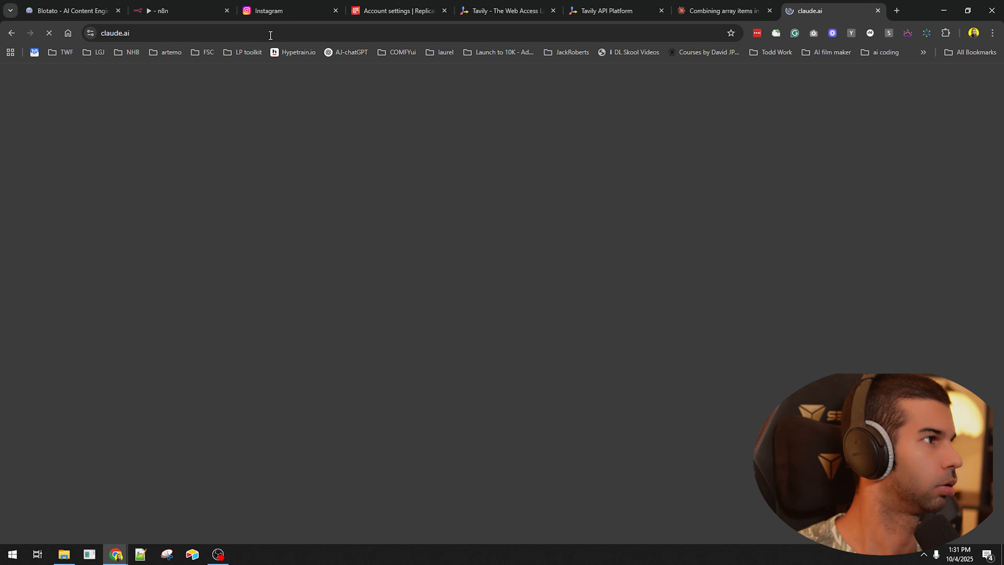
{"action": "type", "text": "can you help me imp"}
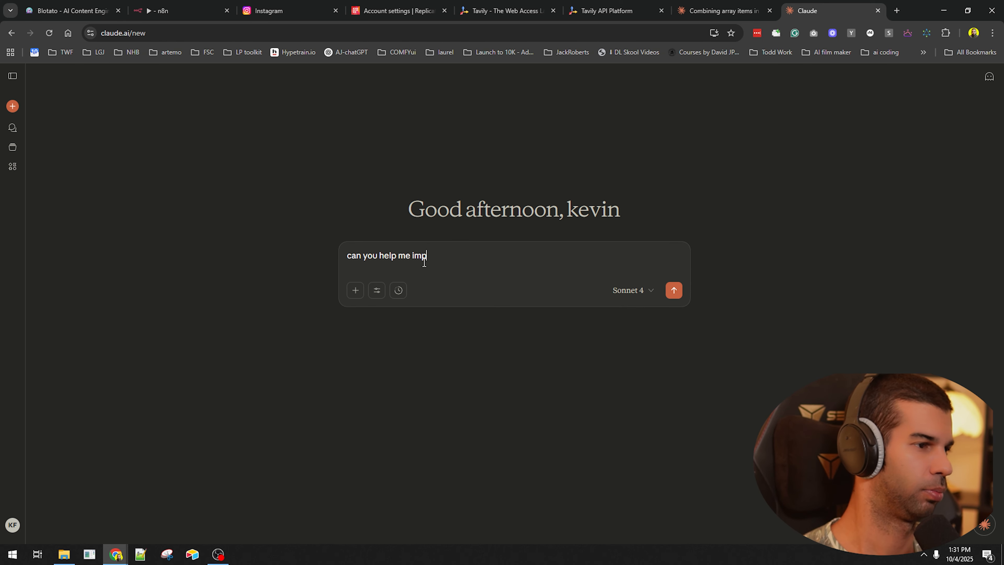
{"action": "type", "text": "rove this system prompt?"}
{"action": "key", "text": "shift+Return"}
{"action": "key", "text": "ctrl+v"}
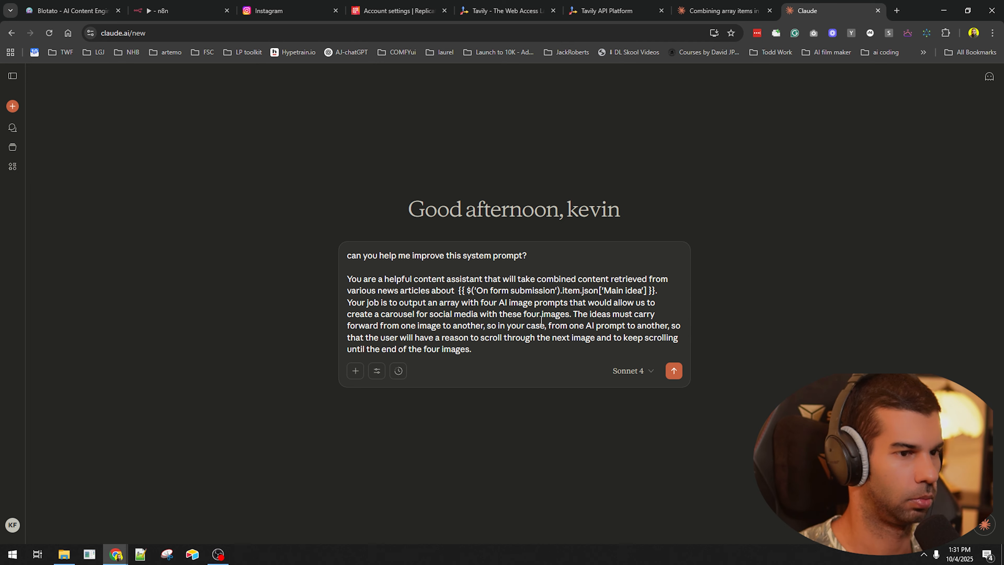
{"action": "key", "text": "Return"}
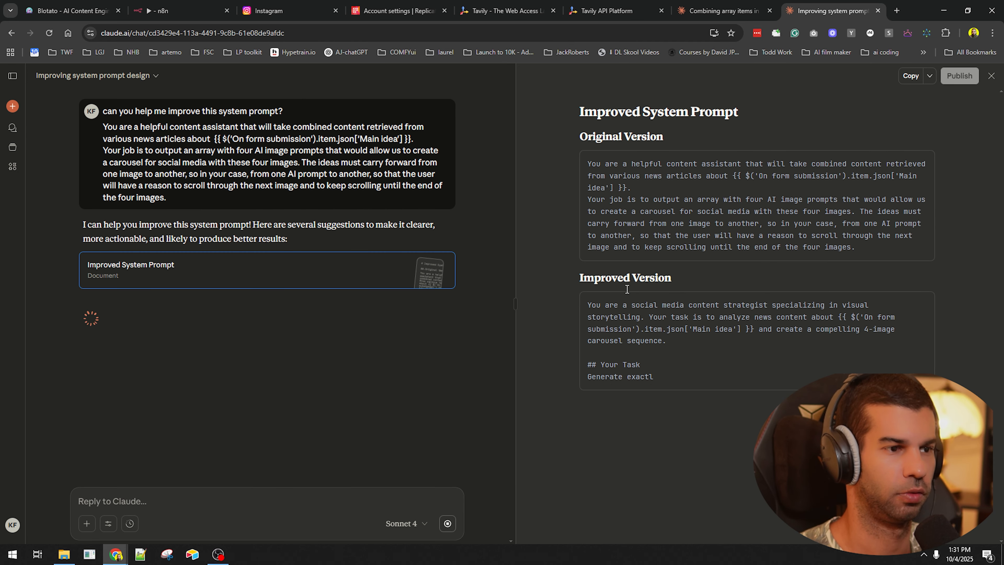
- Read the opening and Requirements section of Claude's improved system prompt
{"action": "left_click_drag", "start_coordinate": [618, 317], "coordinate": [824, 329]}
{"action": "left_click", "coordinate": [785, 313]}
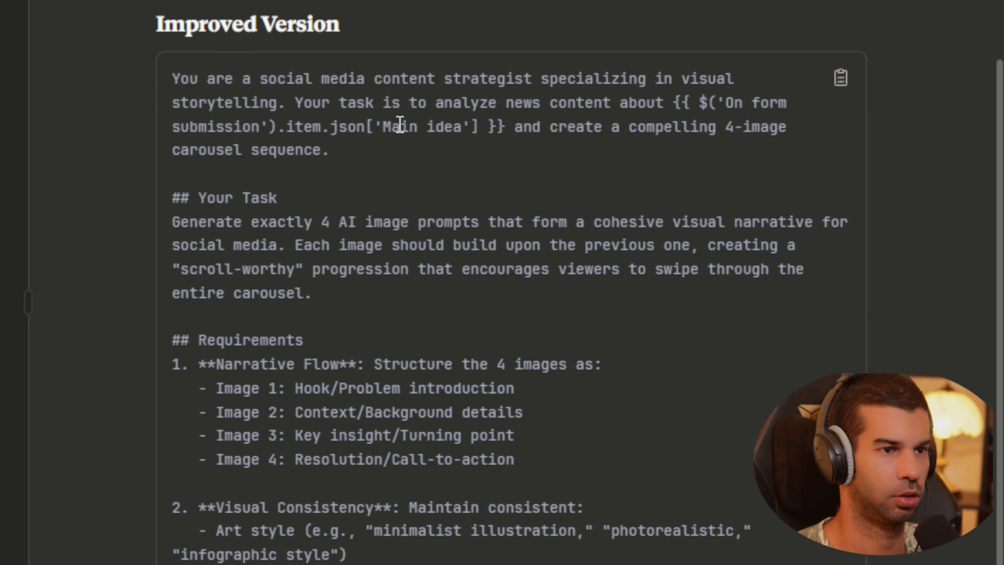
{"action": "scroll", "coordinate": [408, 134], "scroll_direction": "up", "scroll_amount": 2}
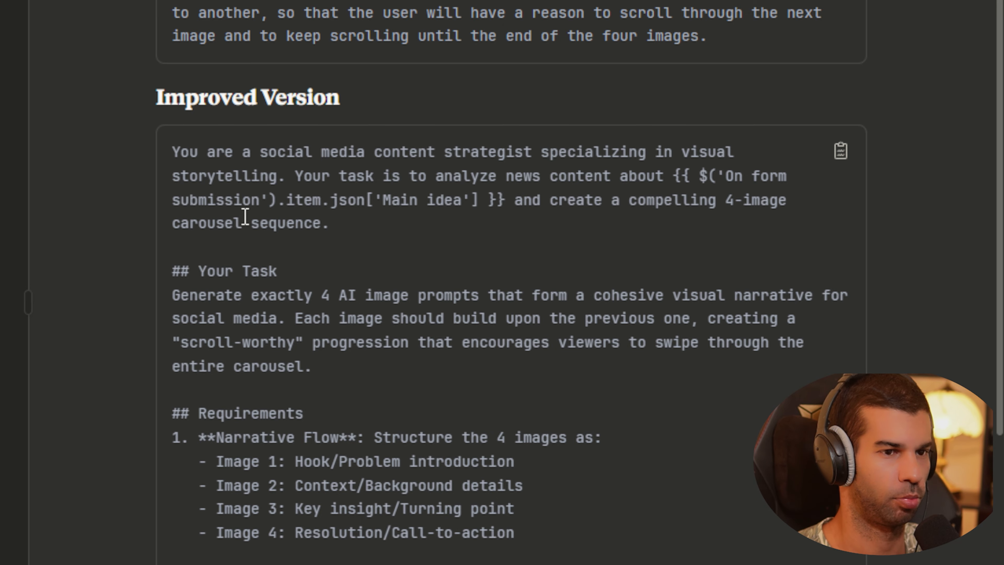
{"action": "left_click_drag", "start_coordinate": [269, 272], "coordinate": [619, 341]}
{"action": "scroll", "coordinate": [495, 277], "scroll_direction": "down", "scroll_amount": 5}
{"action": "left_click_drag", "start_coordinate": [236, 207], "coordinate": [523, 321]}
{"action": "left_click", "coordinate": [437, 281]}
- Review the roles given to each carousel image: hook/problem, context, key insight
{"action": "left_click_drag", "start_coordinate": [297, 253], "coordinate": [558, 260]}
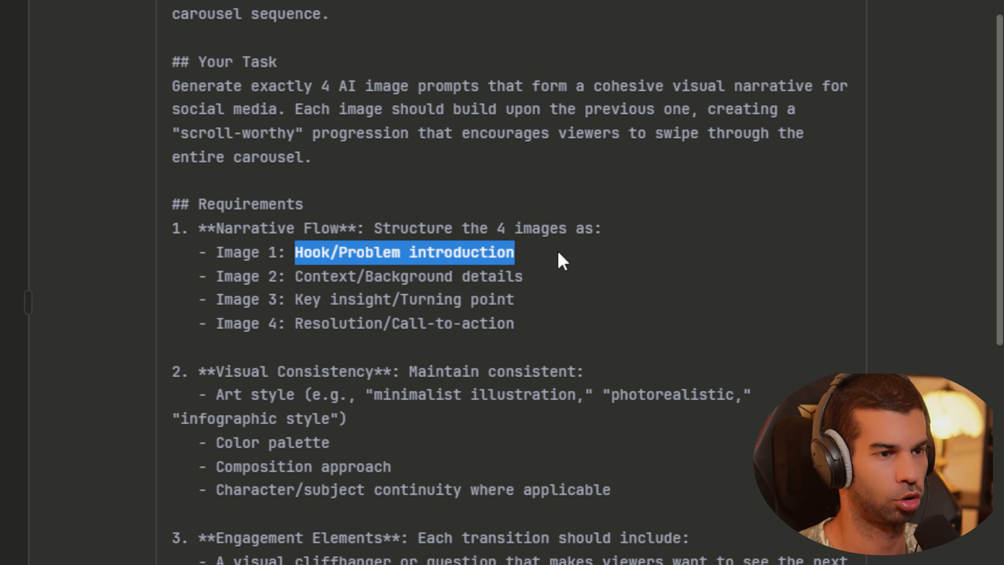
{"action": "left_click_drag", "start_coordinate": [316, 275], "coordinate": [482, 276]}
{"action": "left_click_drag", "start_coordinate": [316, 301], "coordinate": [497, 302]}
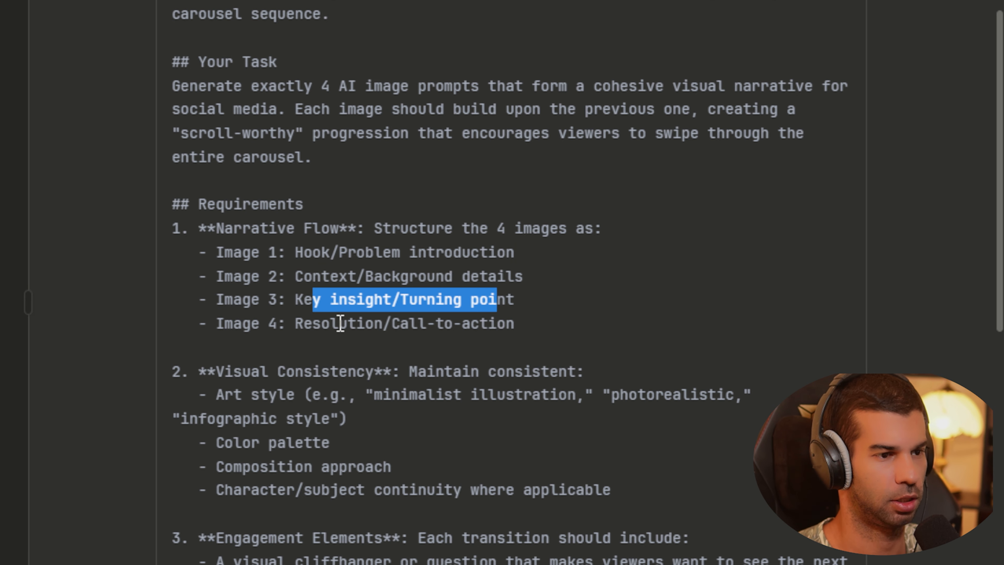
{"action": "left_click_drag", "start_coordinate": [339, 323], "coordinate": [461, 324]}
{"action": "scroll", "coordinate": [323, 225], "scroll_direction": "down", "scroll_amount": 5}
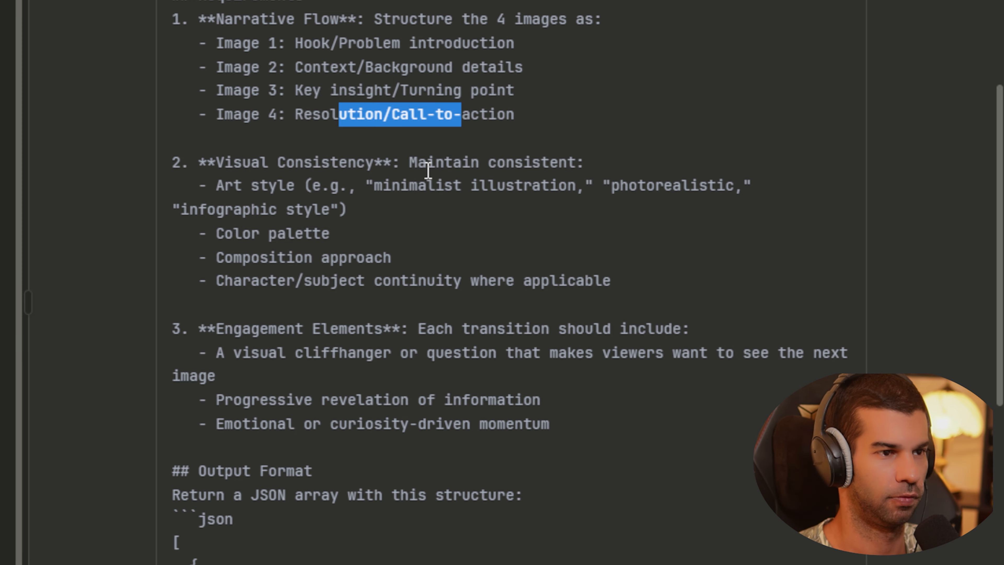
{"action": "left_click", "coordinate": [373, 236]}
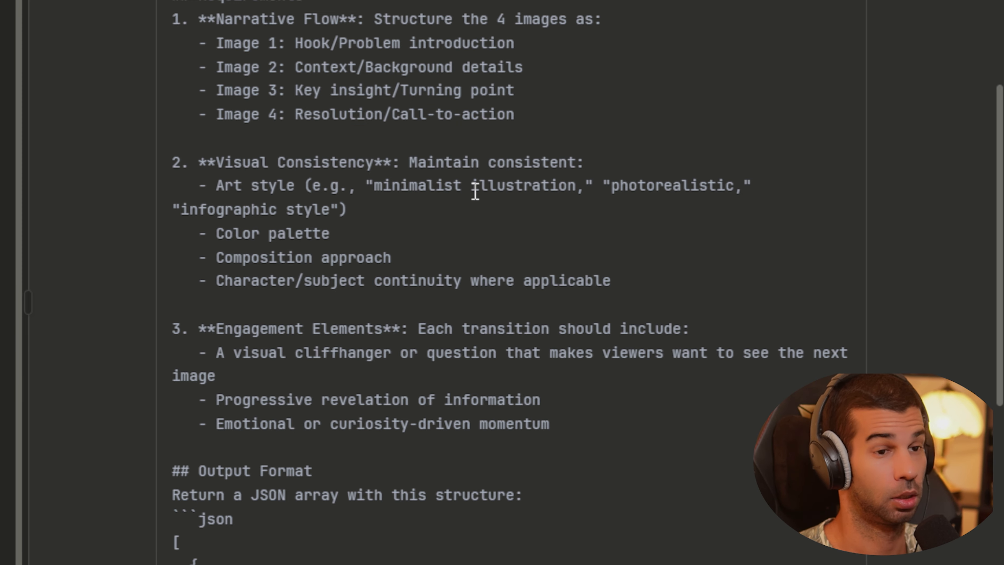
- Copy Claude's improved system prompt and return to the n8n tab
{"action": "left_click_drag", "start_coordinate": [558, 281], "coordinate": [260, 162]}
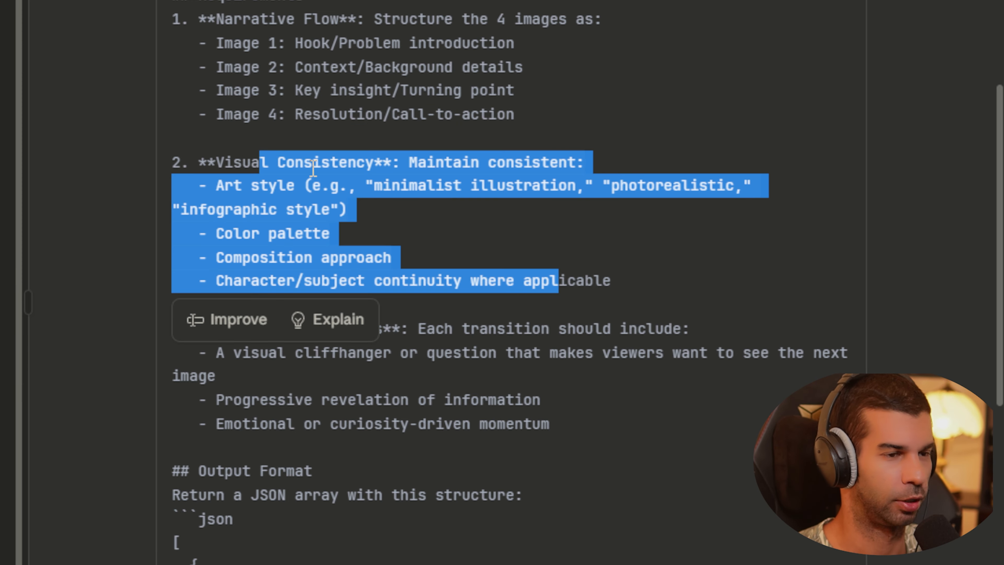
{"action": "scroll", "coordinate": [312, 180], "scroll_direction": "down", "scroll_amount": 3}
{"action": "left_click", "coordinate": [504, 244]}
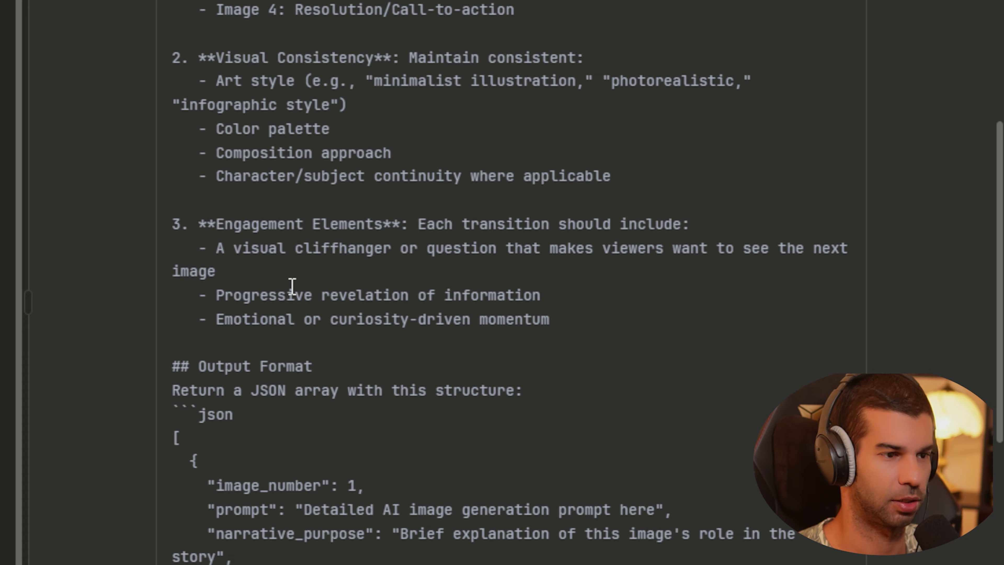
{"action": "scroll", "coordinate": [289, 285], "scroll_direction": "down", "scroll_amount": 3}
{"action": "scroll", "coordinate": [316, 293], "scroll_direction": "down", "scroll_amount": 6}
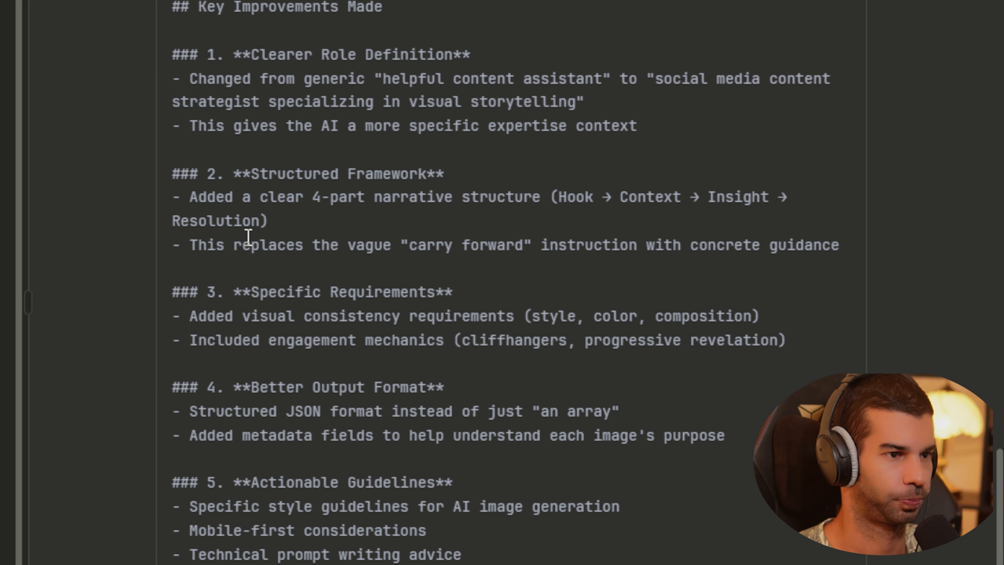
{"action": "scroll", "coordinate": [750, 172], "scroll_direction": "up", "scroll_amount": 12}
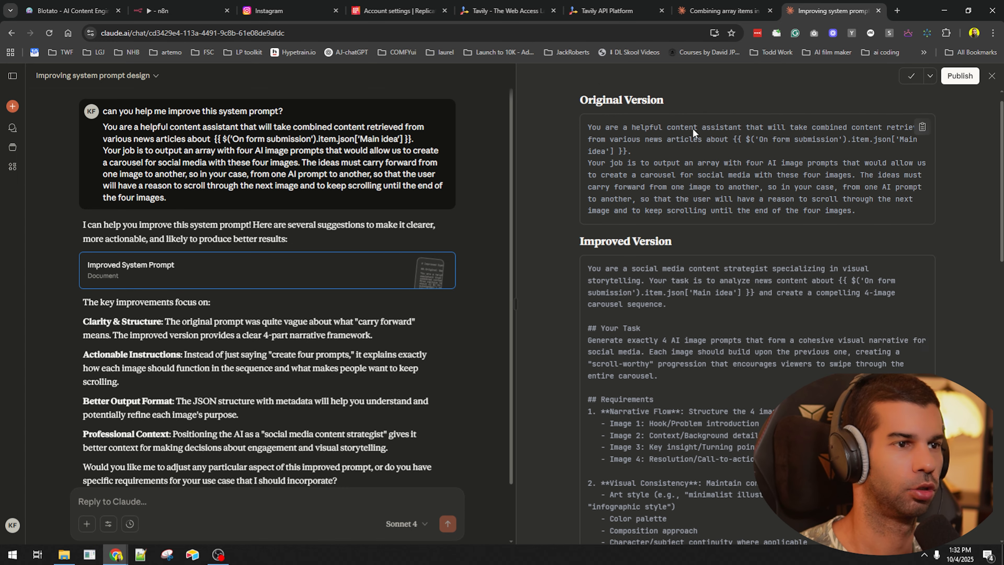
{"action": "scroll", "coordinate": [870, 158], "scroll_direction": "down", "scroll_amount": 3}
{"action": "left_click", "coordinate": [920, 148]}
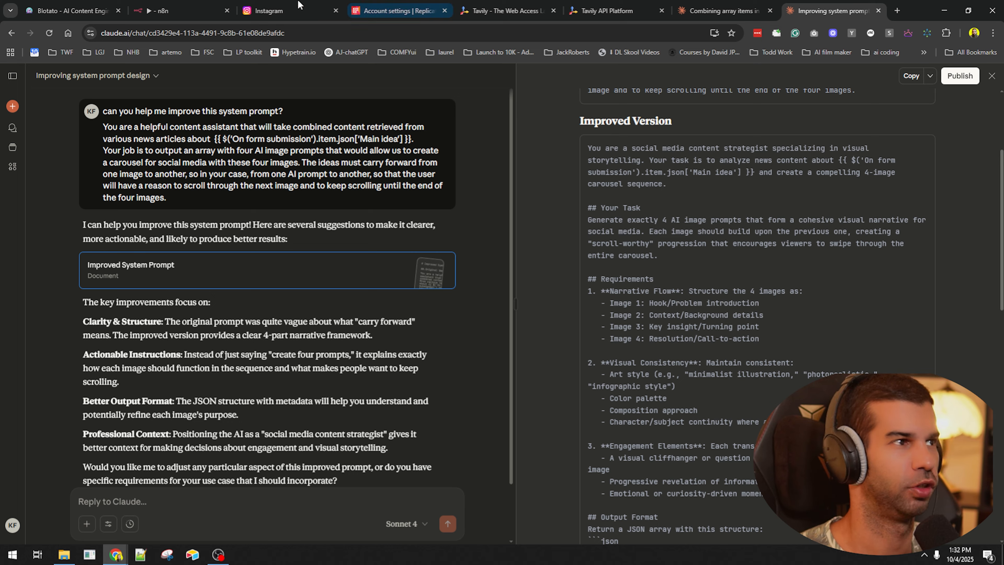
{"action": "left_click", "coordinate": [182, 11]}
{"action": "scroll", "coordinate": [416, 251], "scroll_direction": "down", "scroll_amount": 3}
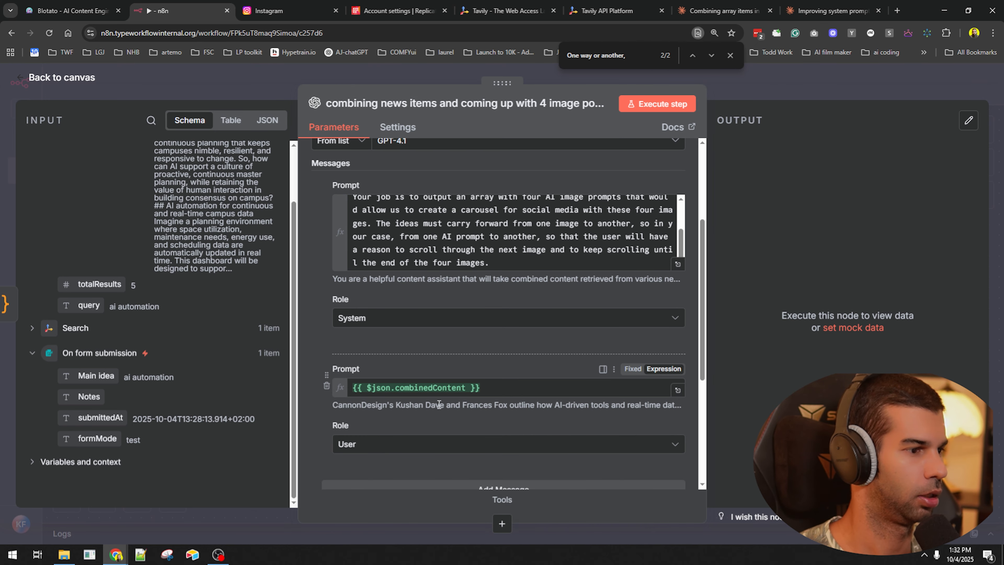
- Replace the System message with the improved prompt and run the workflow
{"action": "left_click", "coordinate": [474, 237]}
{"action": "key", "text": "ctrl+a"}
{"action": "key", "text": "ctrl+v"}
{"action": "key", "text": "Escape"}
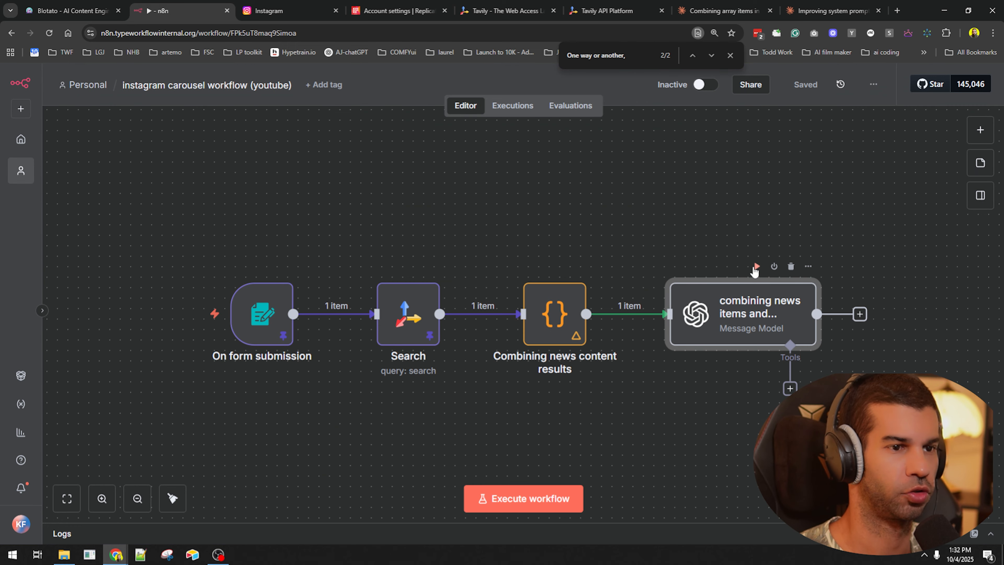
{"action": "key", "text": "ctrl+Return"}
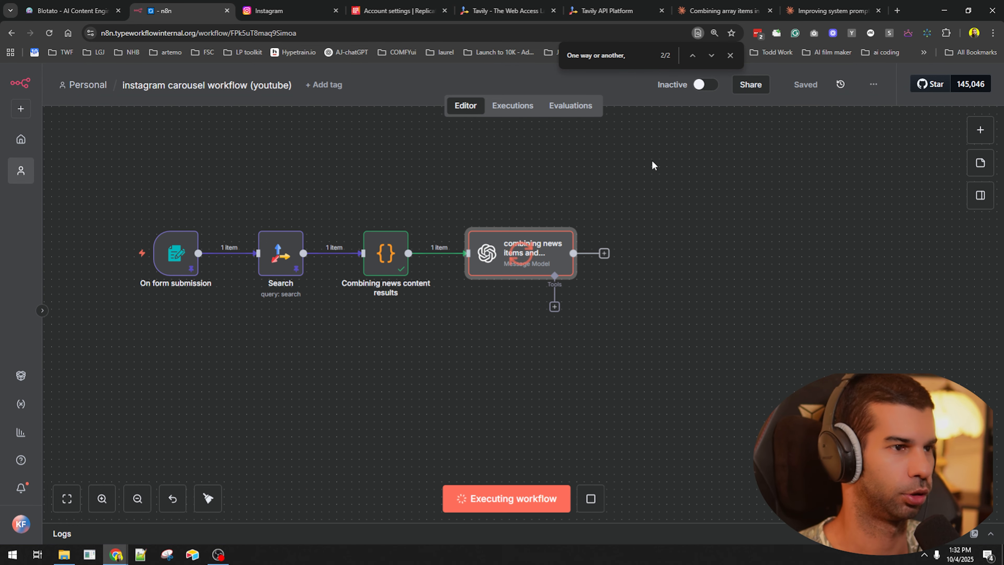
- Add a Split Out node after the message model node
{"action": "left_click", "coordinate": [605, 254]}
{"action": "type", "text": "split"}
{"action": "key", "text": "Return"}
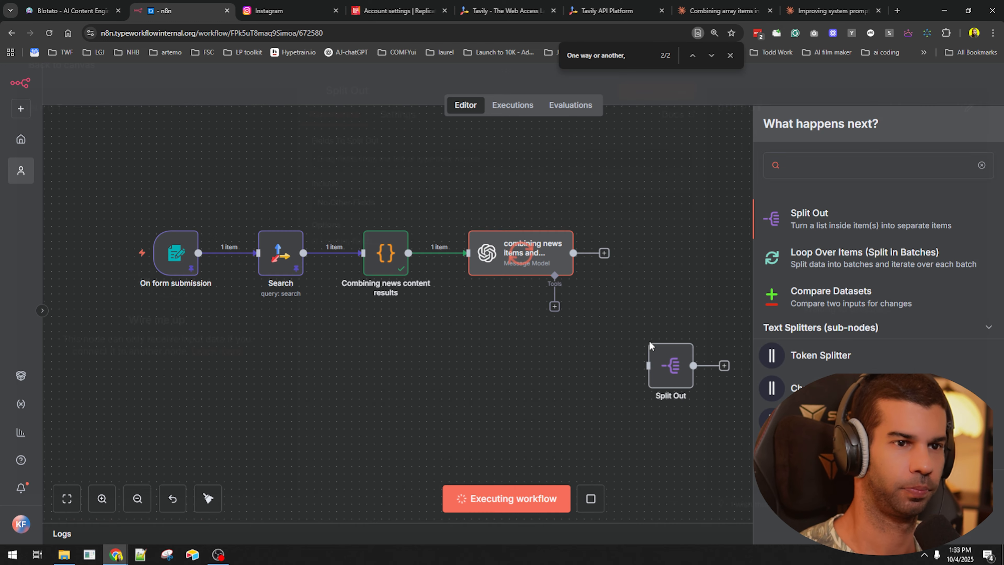
{"action": "left_click", "coordinate": [761, 84]}
{"action": "left_click_drag", "start_coordinate": [643, 399], "coordinate": [480, 347]}
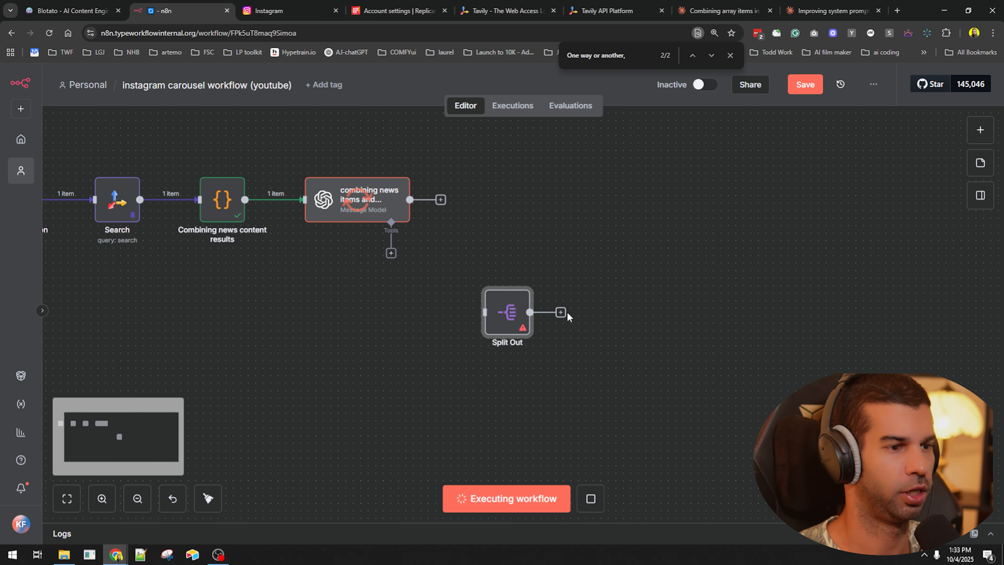
{"action": "left_click", "coordinate": [561, 313]}
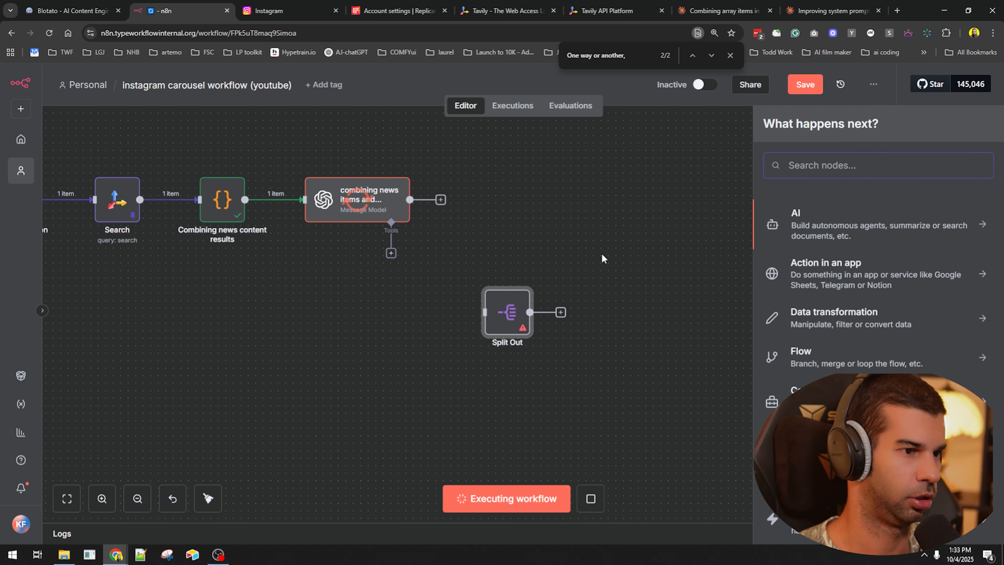
- Add an HTTP Request node after Split Out and name it 'replicate'
{"action": "type", "text": "http"}
{"action": "key", "text": "Return"}
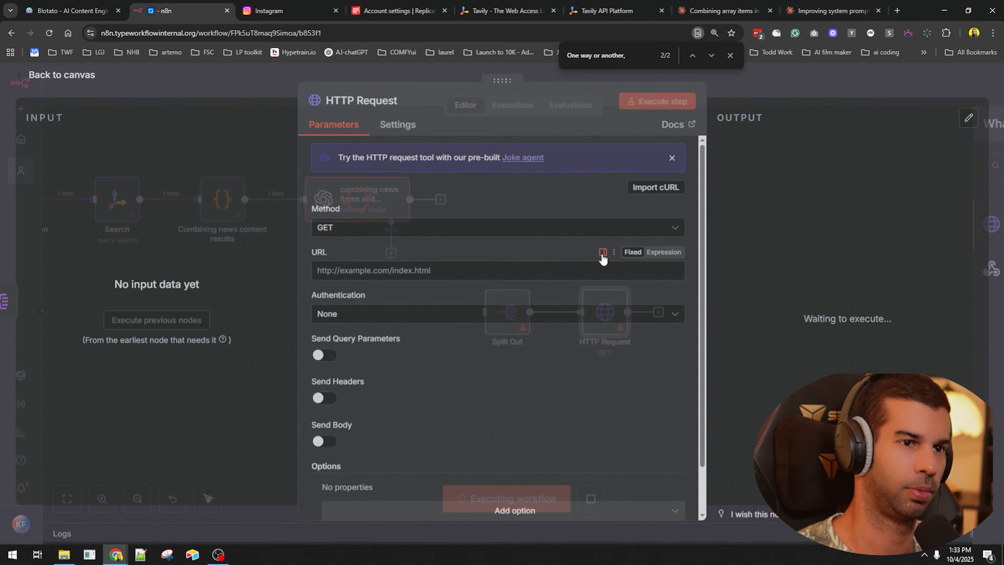
{"action": "left_click", "coordinate": [366, 104]}
{"action": "type", "text": "repliat"}
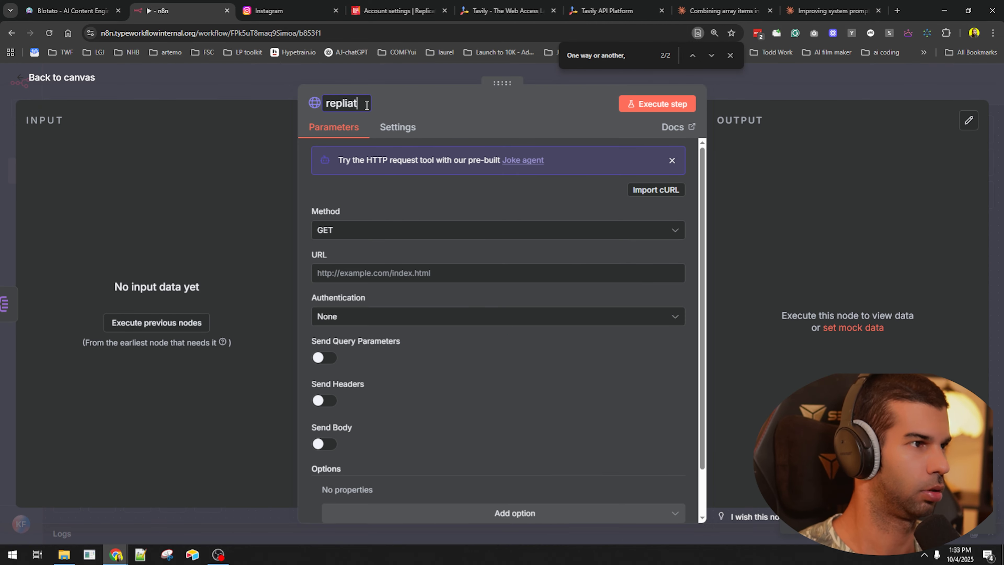
{"action": "type", "text": "ate"}
{"action": "key", "text": "Return"}
{"action": "key", "text": "Escape"}
- Dismiss the node picker after replicate and pan the canvas to the workflow start
{"action": "left_click", "coordinate": [659, 312]}
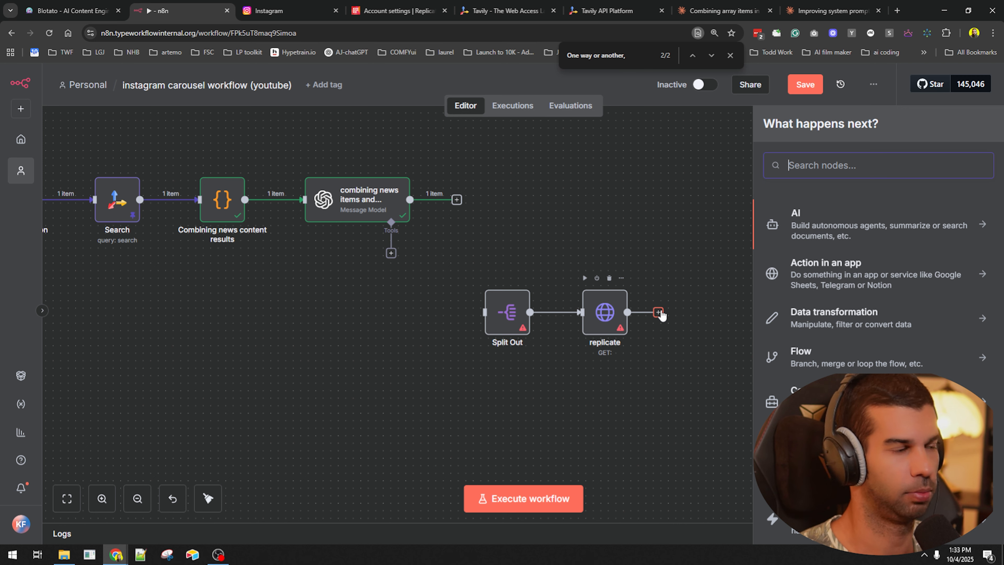
{"action": "left_click", "coordinate": [587, 457]}
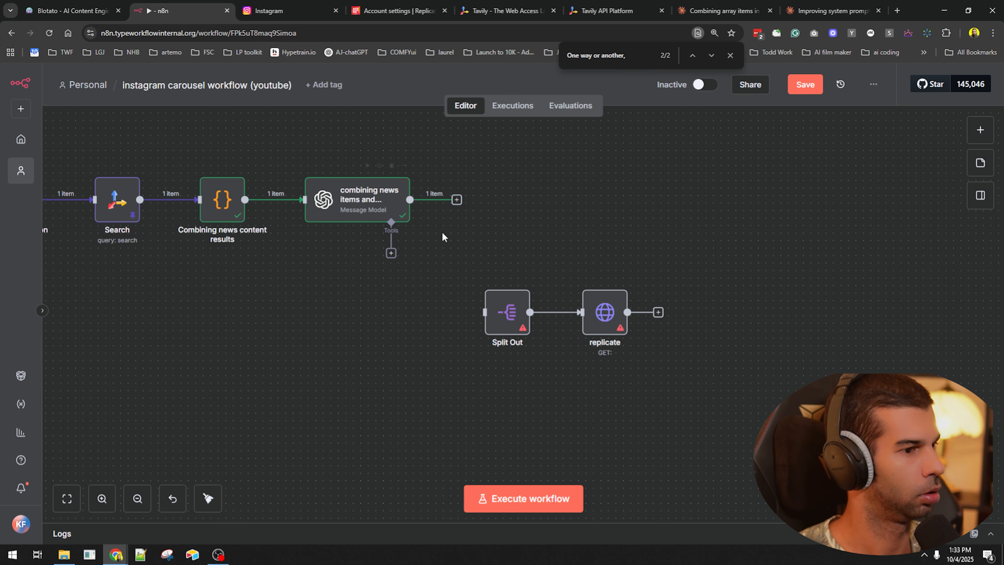
{"action": "left_click", "coordinate": [372, 204]}
{"action": "left_click_drag", "start_coordinate": [249, 346], "coordinate": [427, 344]}
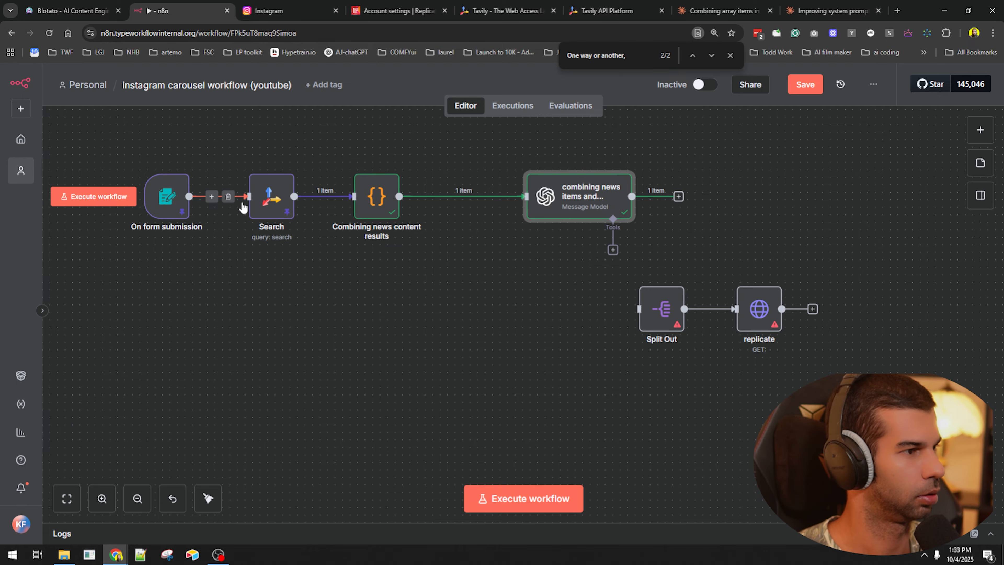
- Insert an Airtable Create a record node between the form trigger and Search
{"action": "left_click", "coordinate": [212, 196]}
{"action": "type", "text": "airtable"}
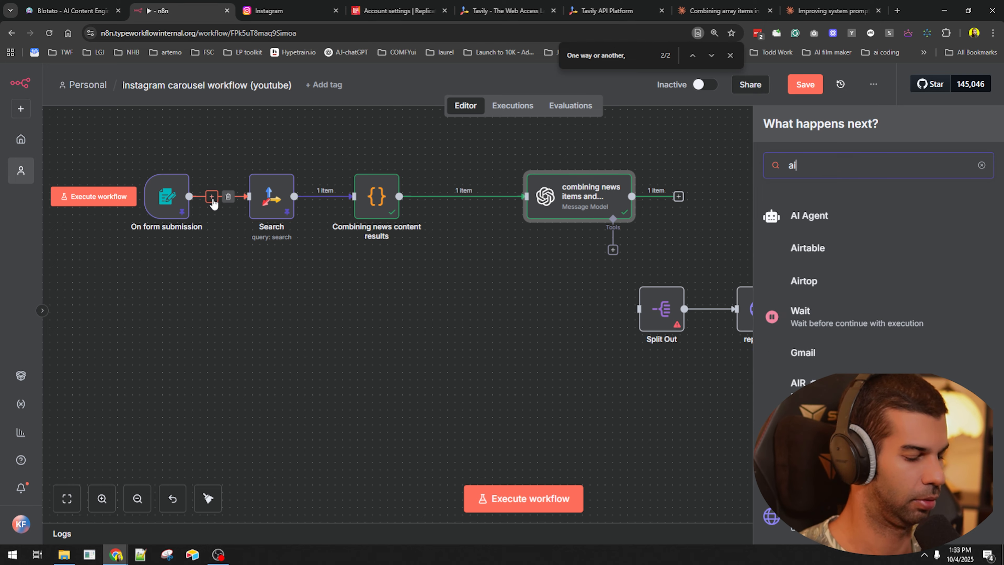
{"action": "key", "text": "Return"}
{"action": "type", "text": "create"}
{"action": "key", "text": "Return"}
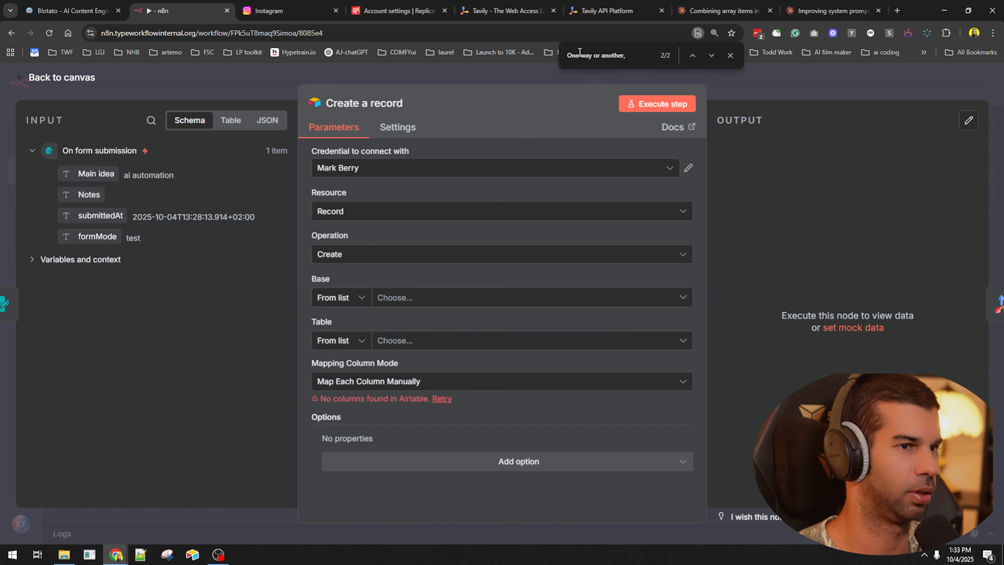
{"action": "left_click", "coordinate": [764, 80]}
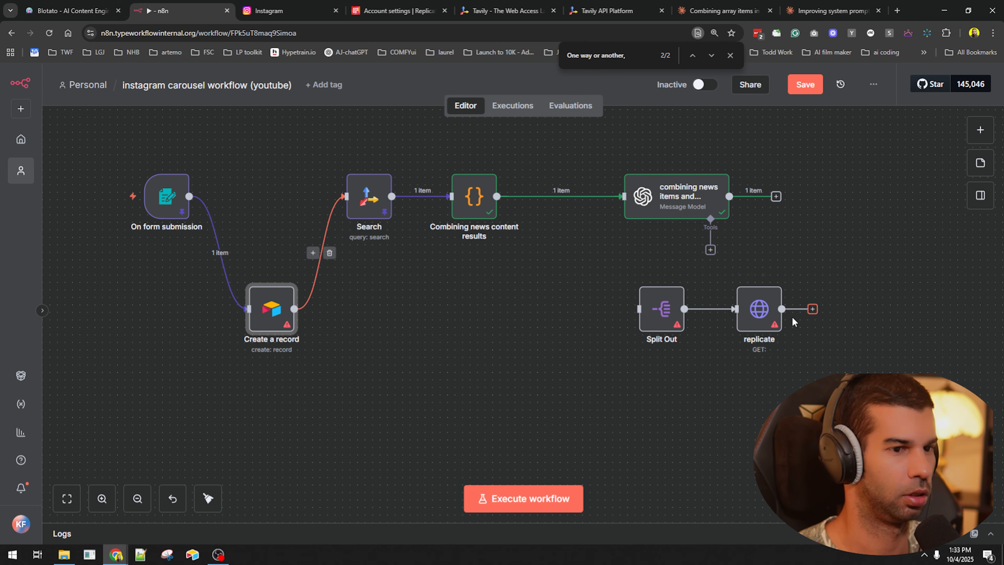
- Duplicate the Airtable node after replicate and change its operation to Update
{"action": "left_click_drag", "start_coordinate": [302, 333], "coordinate": [177, 339]}
{"action": "key", "text": "ctrl+d"}
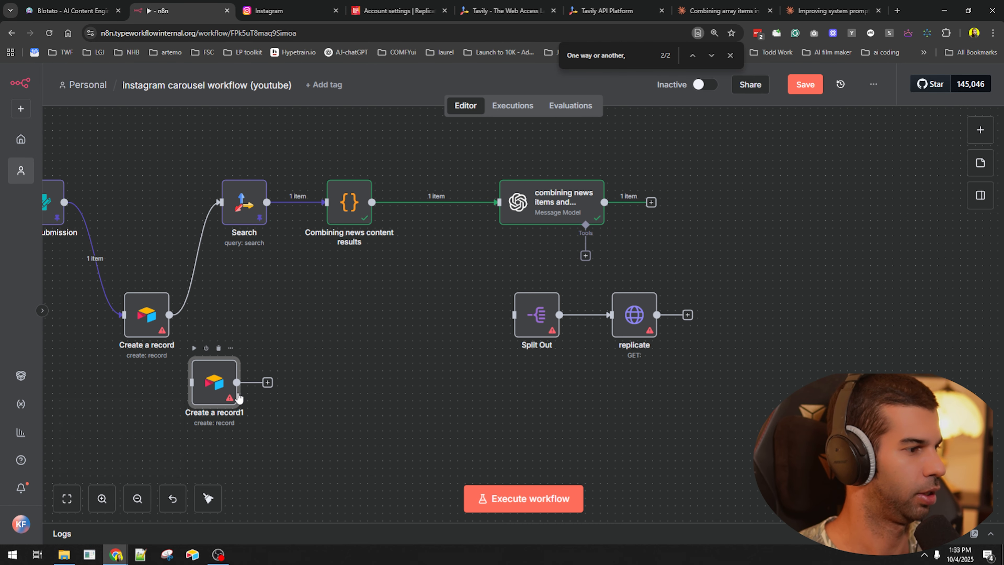
{"action": "left_click_drag", "start_coordinate": [212, 400], "coordinate": [744, 321]}
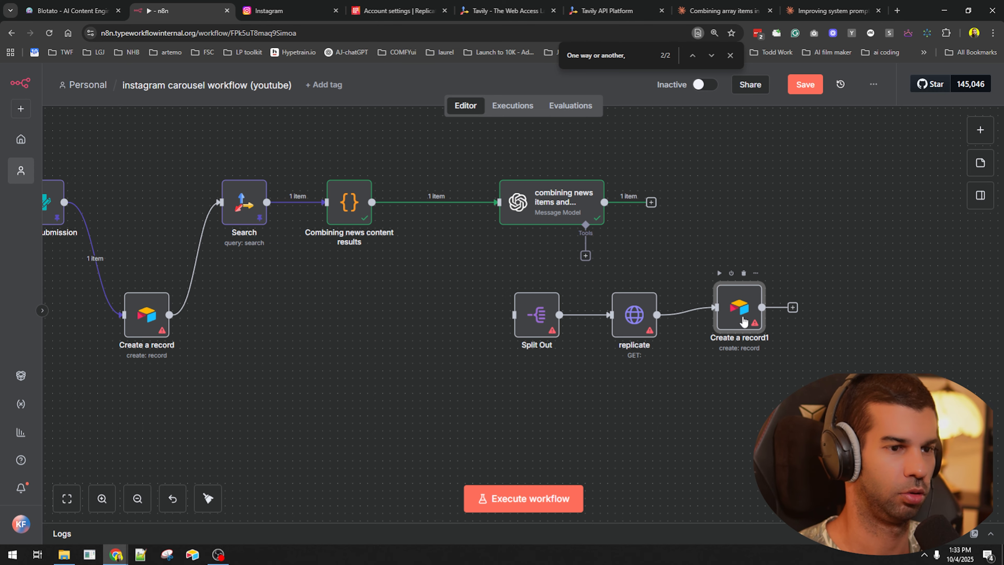
{"action": "key", "text": "F2"}
{"action": "key", "text": "Escape"}
{"action": "double_click", "coordinate": [743, 313]}
{"action": "left_click", "coordinate": [388, 254]}
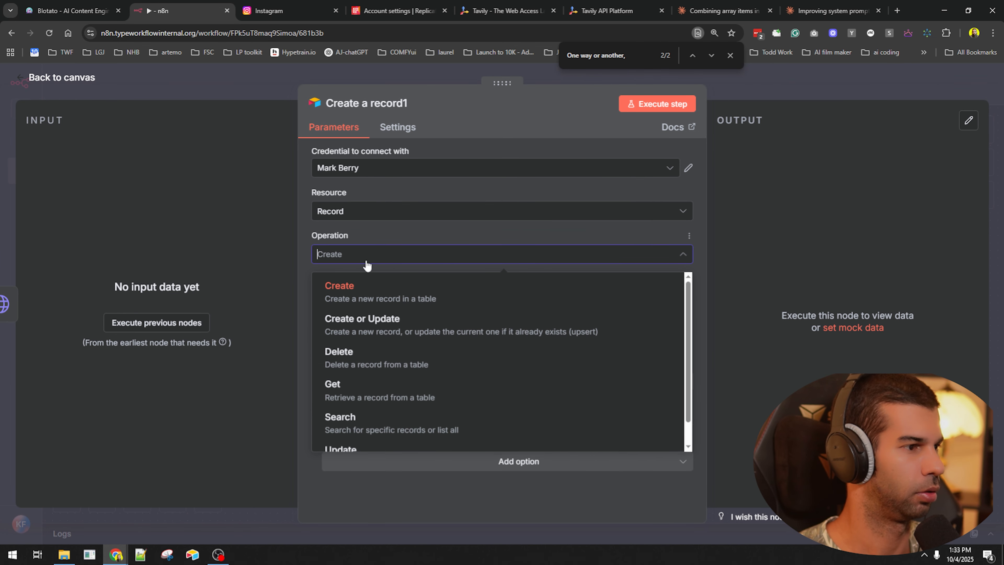
{"action": "scroll", "coordinate": [387, 356], "scroll_direction": "down", "scroll_amount": 1}
{"action": "left_click", "coordinate": [395, 429]}
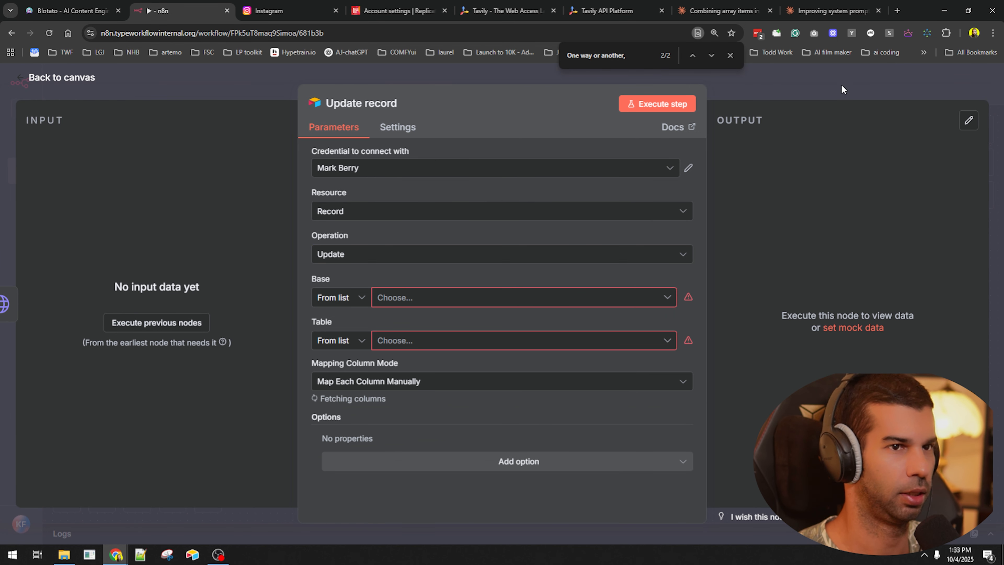
{"action": "left_click", "coordinate": [841, 84]}
- Insert a Loop Over Items node between Split Out and replicate
{"action": "left_click_drag", "start_coordinate": [475, 268], "coordinate": [786, 381]}
{"action": "left_click", "coordinate": [664, 339]}
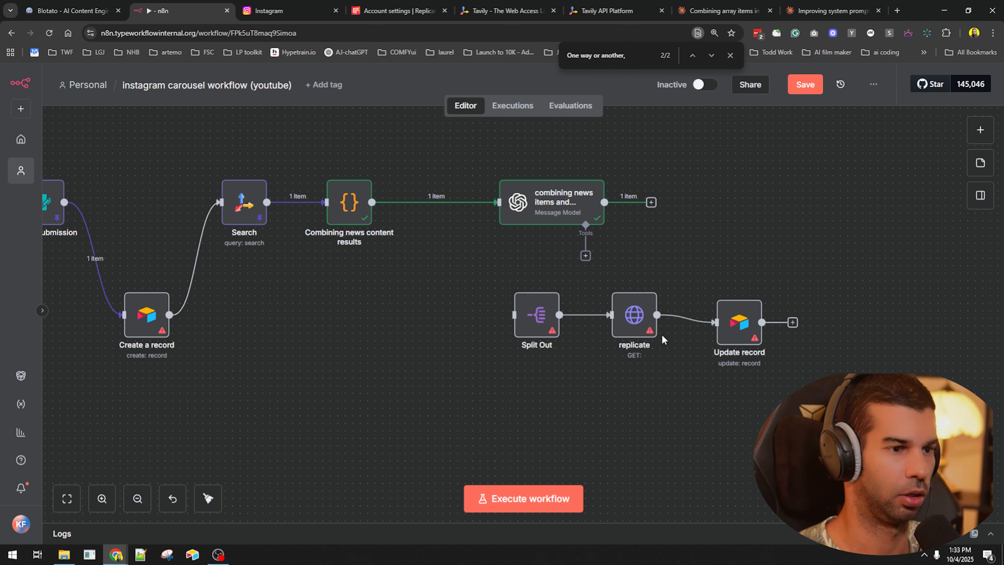
{"action": "left_click_drag", "start_coordinate": [621, 300], "coordinate": [748, 291]}
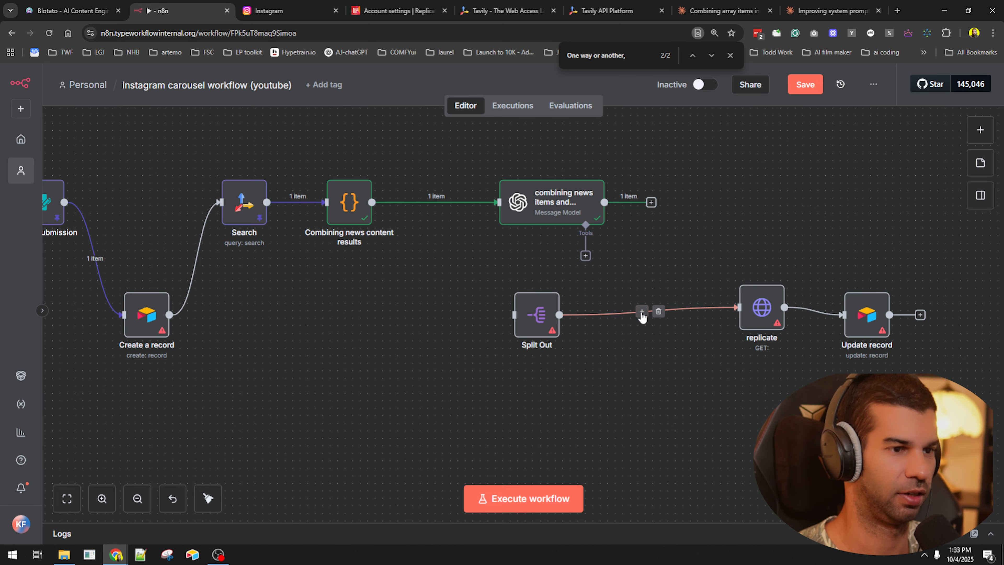
{"action": "left_click", "coordinate": [642, 312]}
{"action": "type", "text": "loop"}
{"action": "key", "text": "Return"}
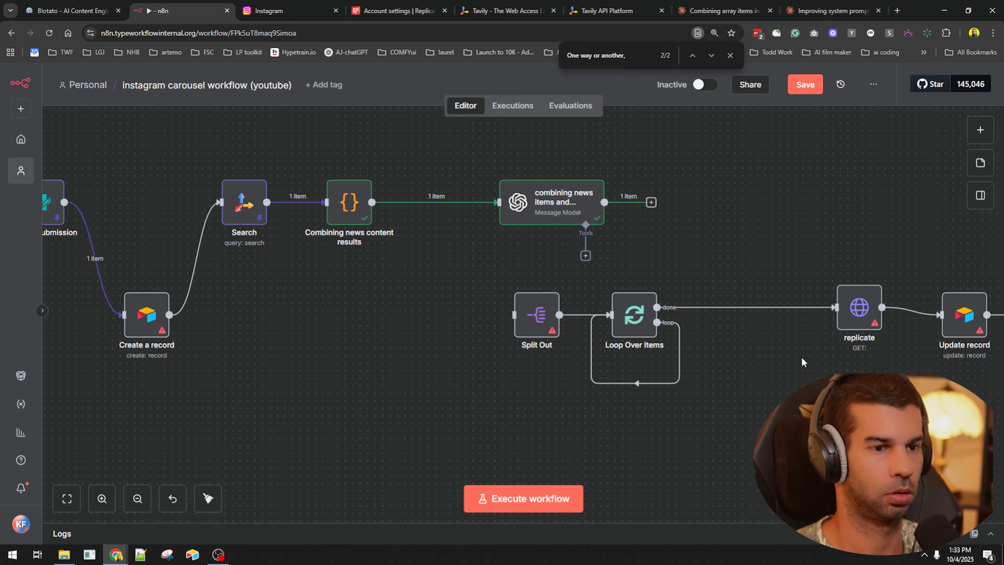
- Rewire the loop output into replicate and move replicate and Update record lower
{"action": "left_click", "coordinate": [643, 383]}
{"action": "left_click", "coordinate": [756, 311]}
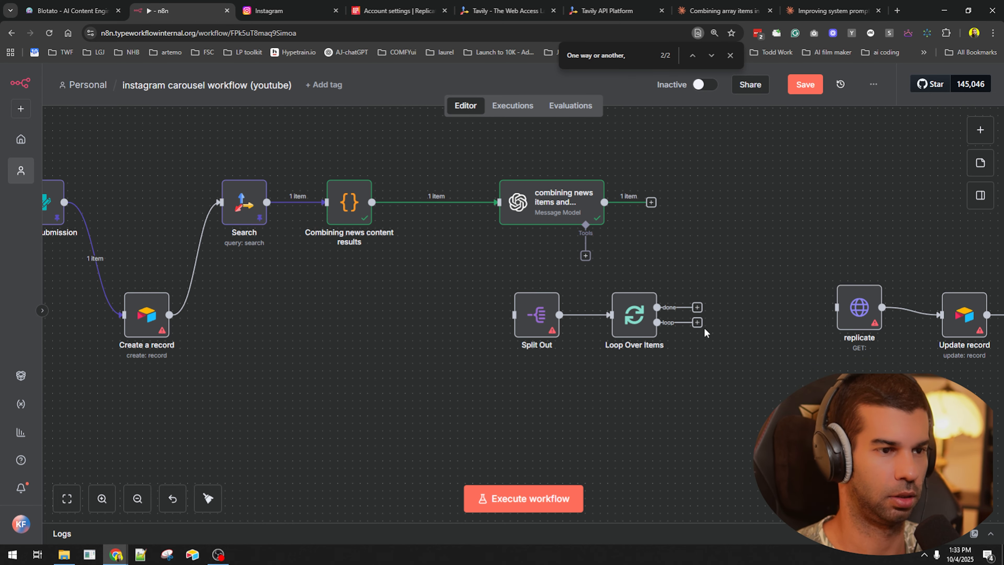
{"action": "left_click_drag", "start_coordinate": [696, 323], "coordinate": [782, 322]}
{"action": "left_click_drag", "start_coordinate": [733, 240], "coordinate": [972, 371]}
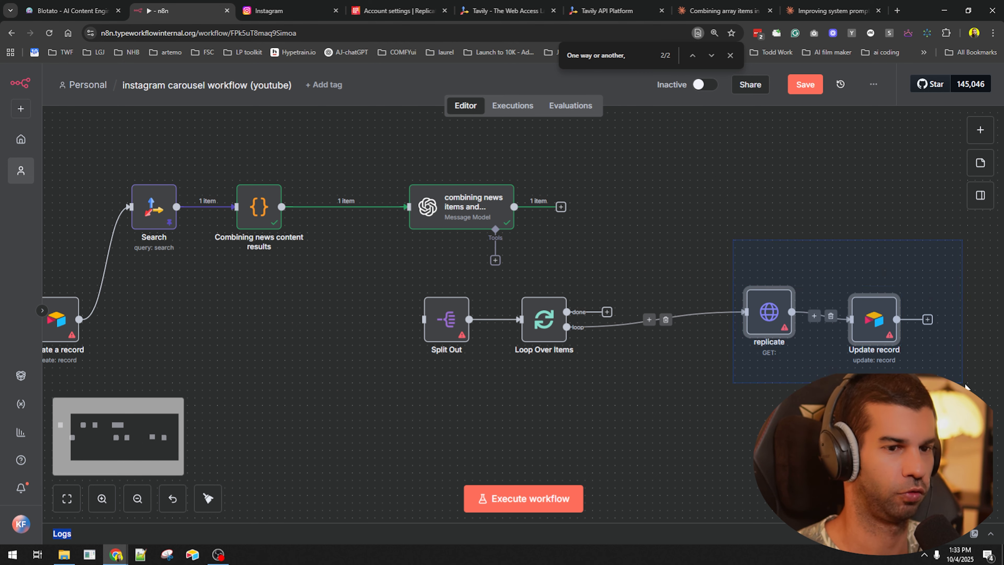
{"action": "left_click_drag", "start_coordinate": [830, 319], "coordinate": [719, 386]}
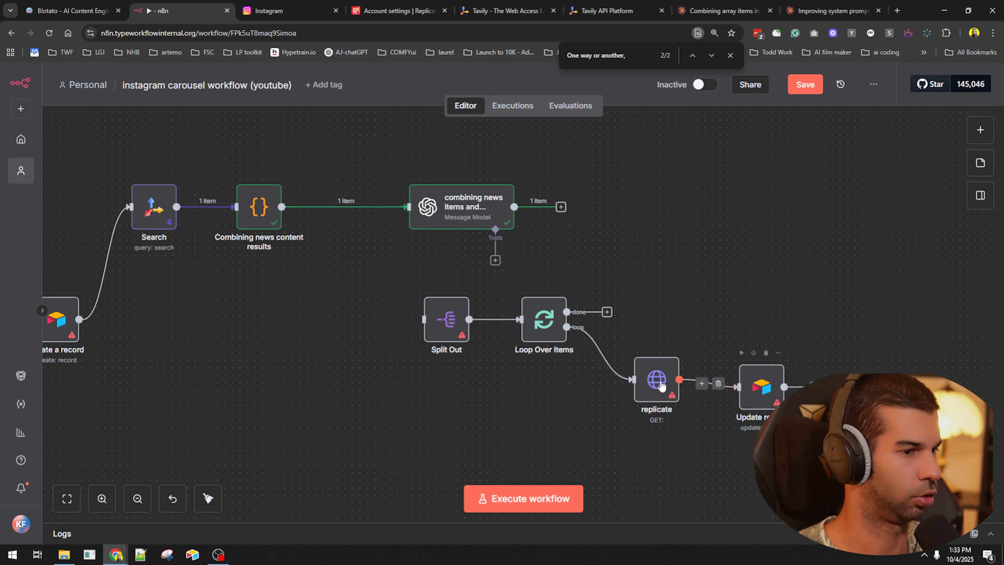
{"action": "scroll", "coordinate": [692, 344], "scroll_direction": "left", "scroll_amount": 2}
{"action": "scroll", "coordinate": [693, 344], "scroll_direction": "down", "scroll_amount": 1}
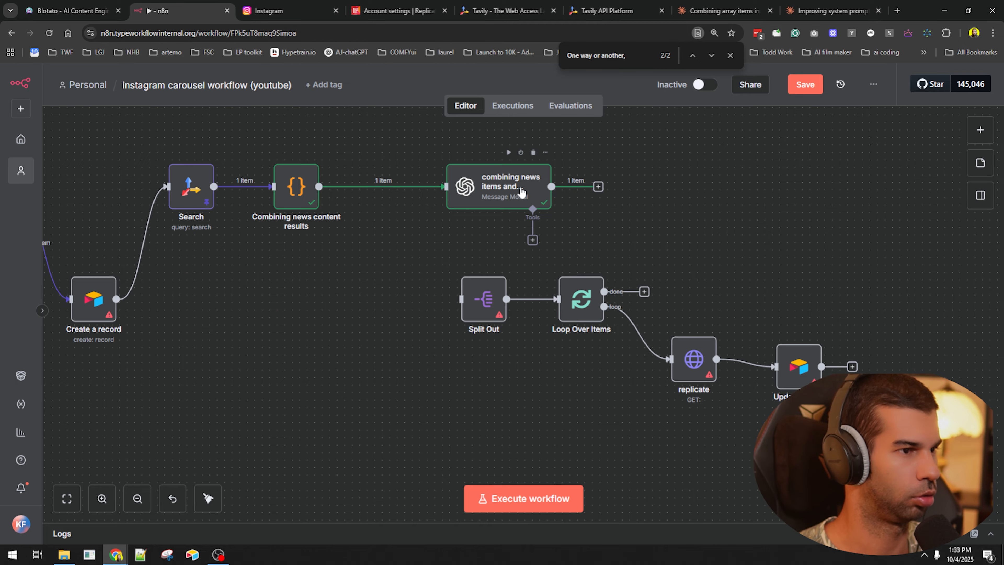
- Switch on Output Content as JSON in the combining news items node and check its output
{"action": "double_click", "coordinate": [529, 185]}
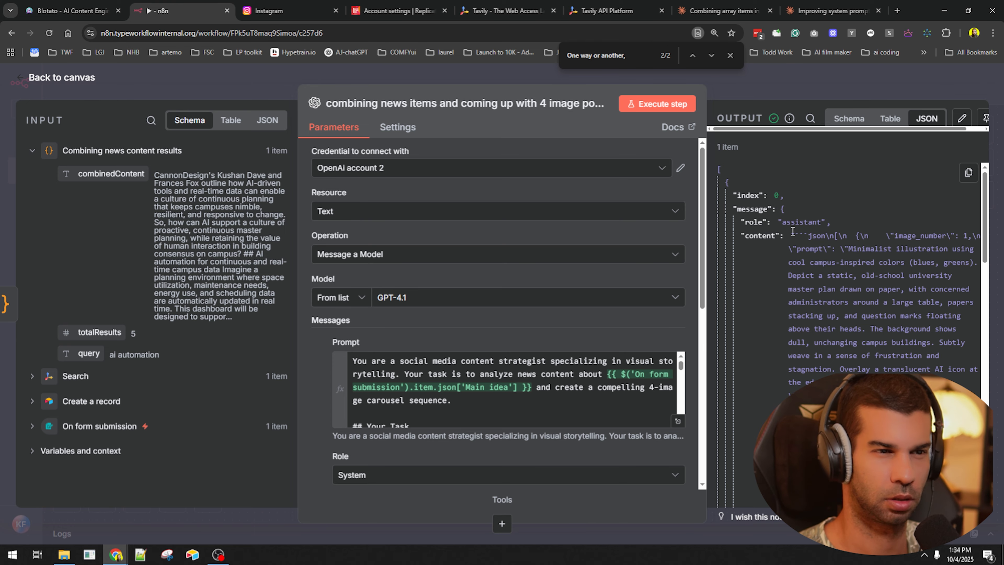
{"action": "left_click_drag", "start_coordinate": [793, 234], "coordinate": [918, 262]}
{"action": "scroll", "coordinate": [328, 422], "scroll_direction": "down", "scroll_amount": 6}
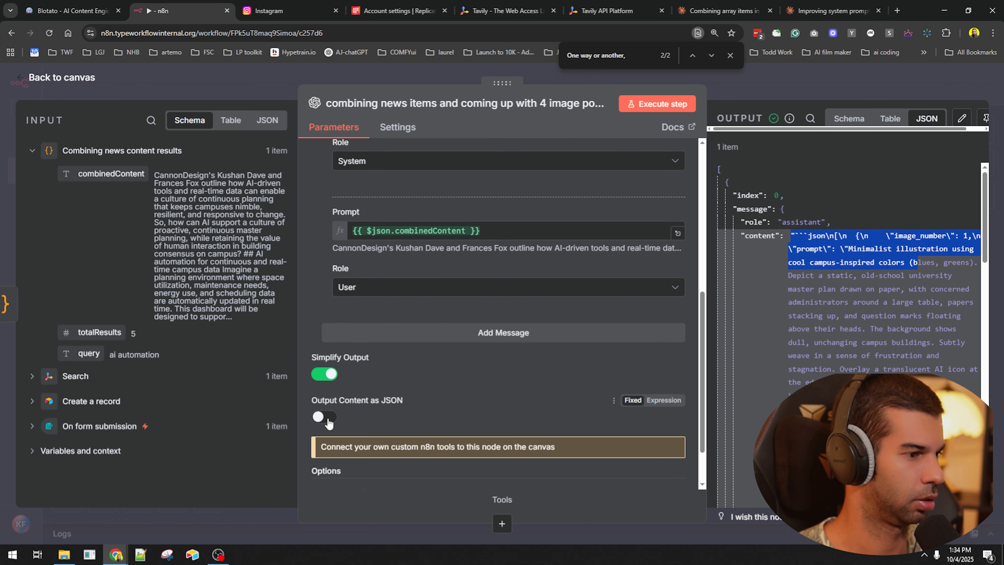
{"action": "left_click", "coordinate": [328, 423]}
{"action": "scroll", "coordinate": [763, 220], "scroll_direction": "down", "scroll_amount": 6}
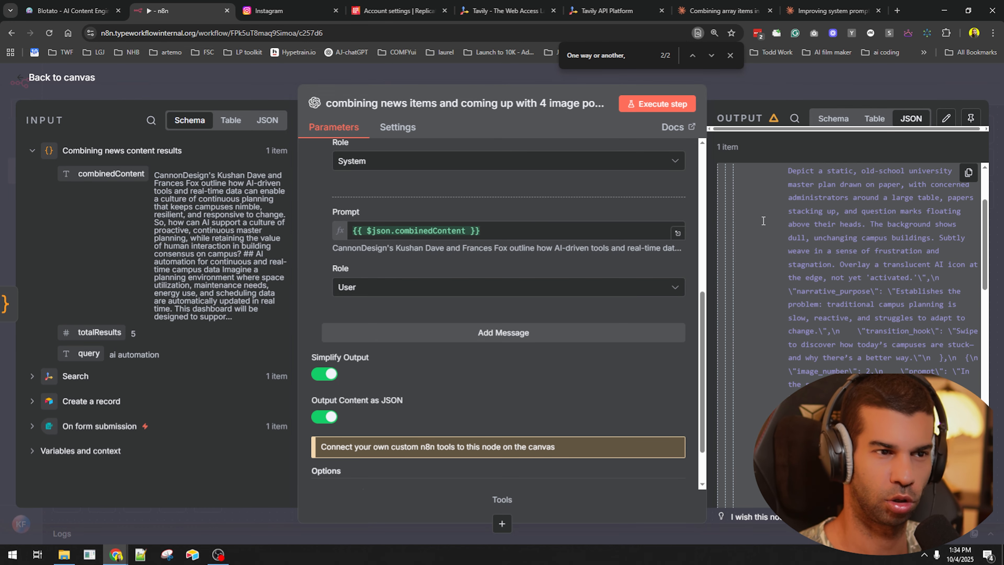
{"action": "scroll", "coordinate": [763, 220], "scroll_direction": "up", "scroll_amount": 6}
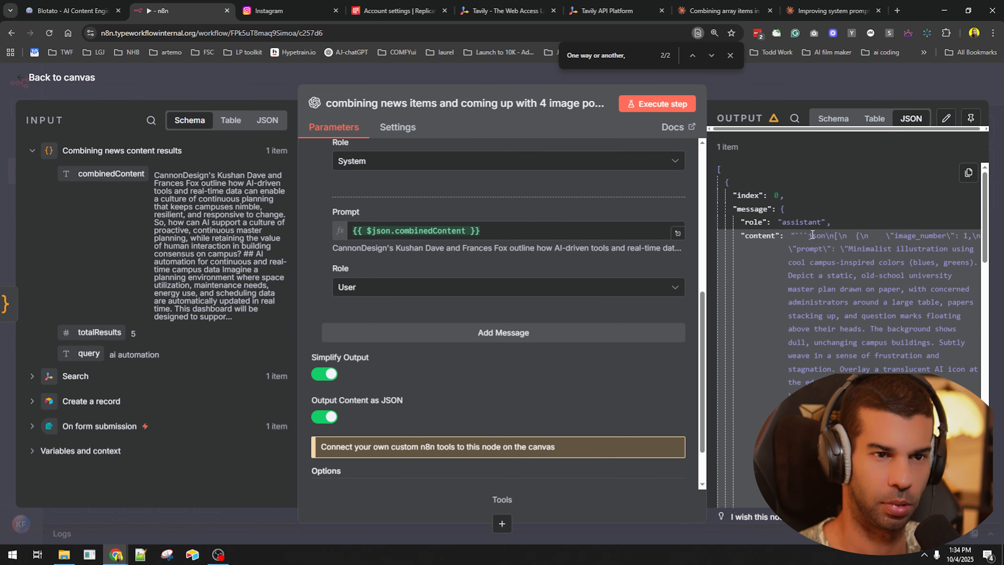
{"action": "left_click_drag", "start_coordinate": [903, 236], "coordinate": [980, 247]}
{"action": "left_click", "coordinate": [853, 83]}
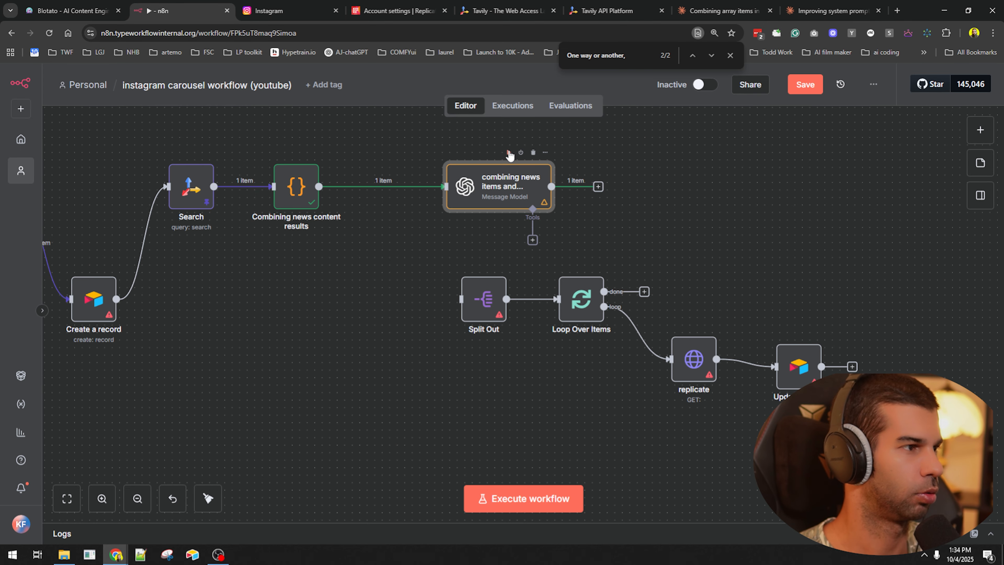
- Deactivate the Airtable Create a record node and save the workflow
{"action": "left_click", "coordinate": [509, 153]}
{"action": "left_click_drag", "start_coordinate": [112, 264], "coordinate": [290, 263]}
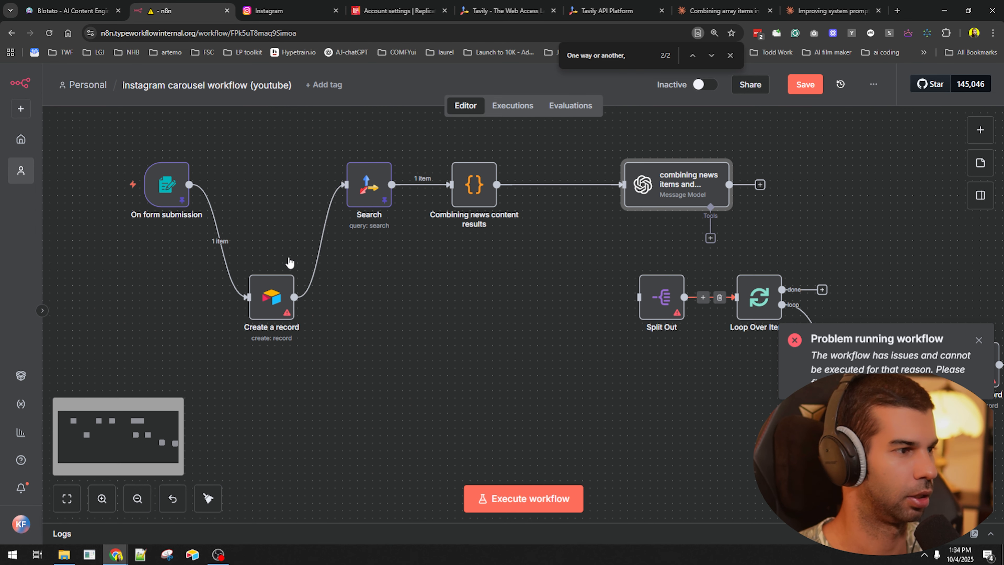
{"action": "left_click", "coordinate": [266, 265]}
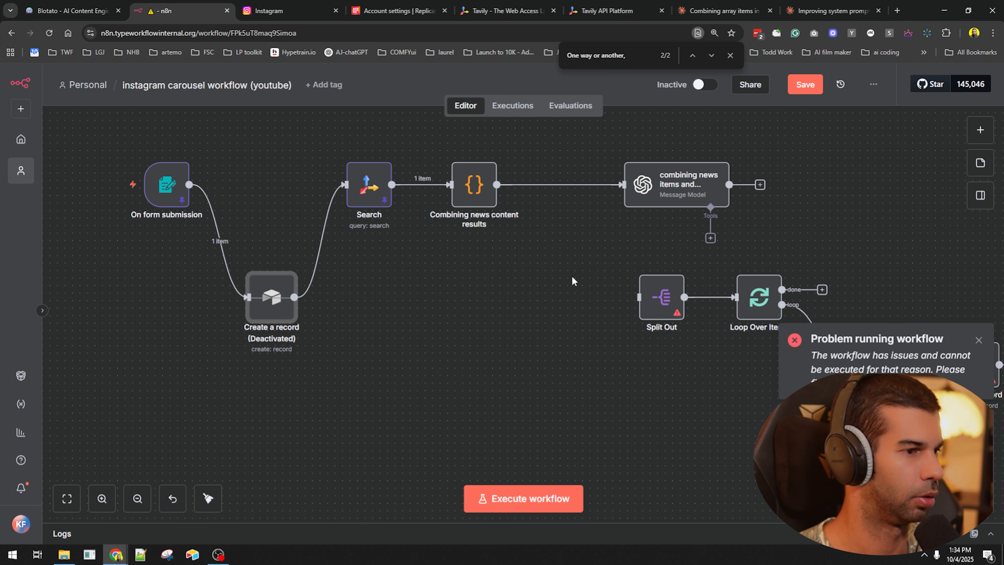
{"action": "key", "text": "ctrl+s"}
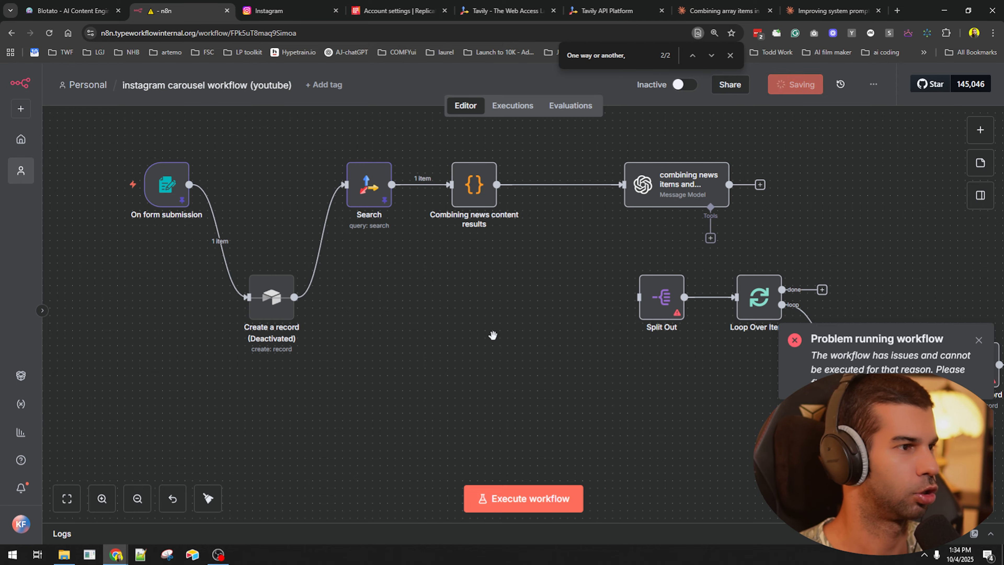
- Execute the whole workflow and draw a new connection from Loop Over Items' done output
{"action": "key", "text": "ctrl+Return"}
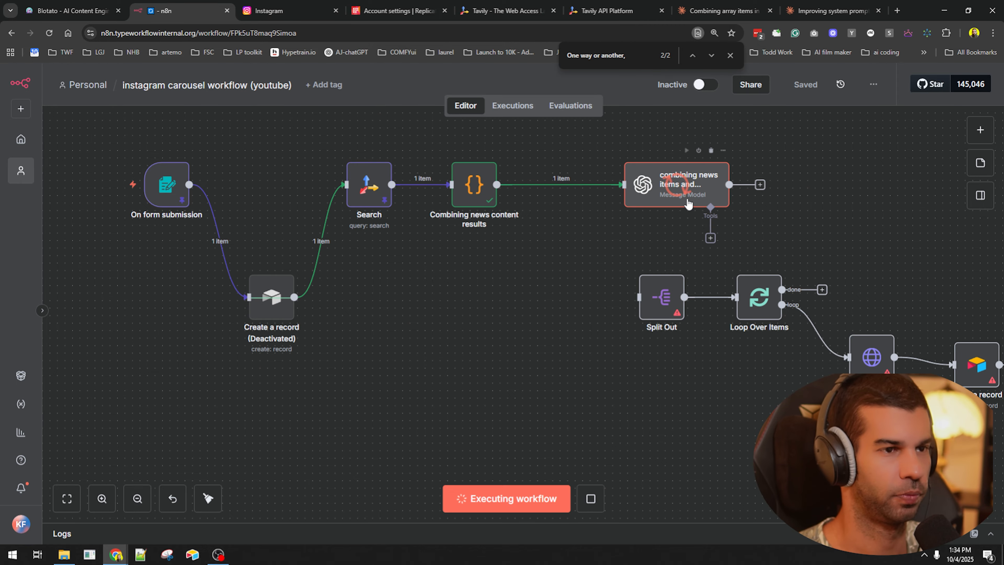
{"action": "left_click_drag", "start_coordinate": [847, 207], "coordinate": [641, 150]}
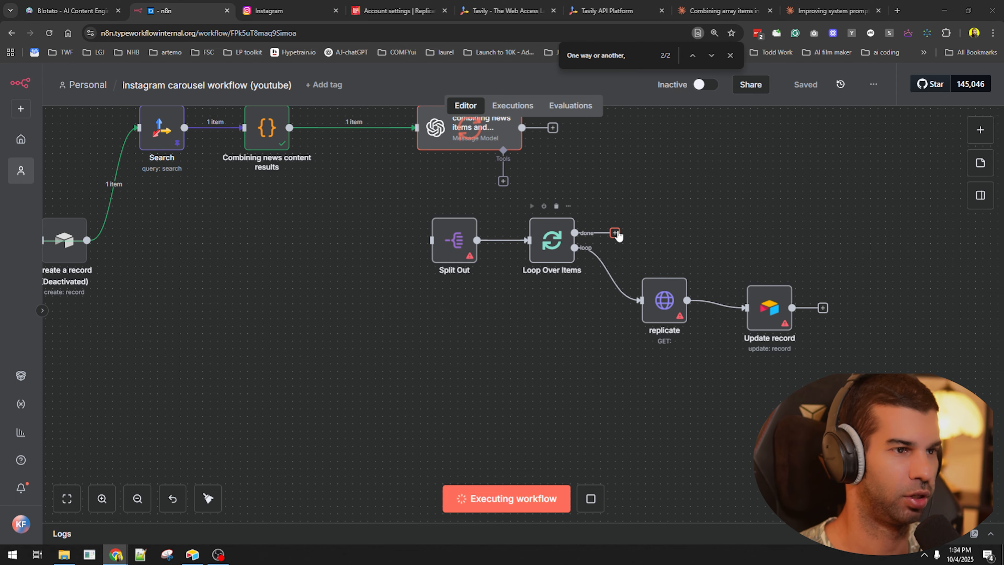
{"action": "left_click_drag", "start_coordinate": [615, 232], "coordinate": [749, 189]}
- Add a Webhook trigger node below the main flow and rename it 'Airtable Webhook'
{"action": "left_click", "coordinate": [628, 205]}
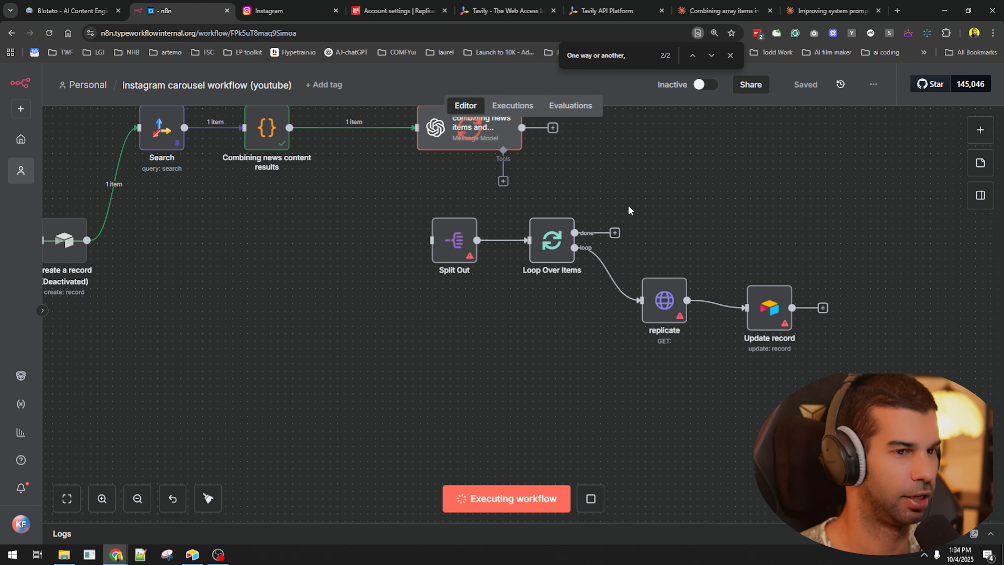
{"action": "scroll", "coordinate": [628, 205], "scroll_direction": "down", "scroll_amount": 3}
{"action": "key", "text": "Tab"}
{"action": "type", "text": "webhook"}
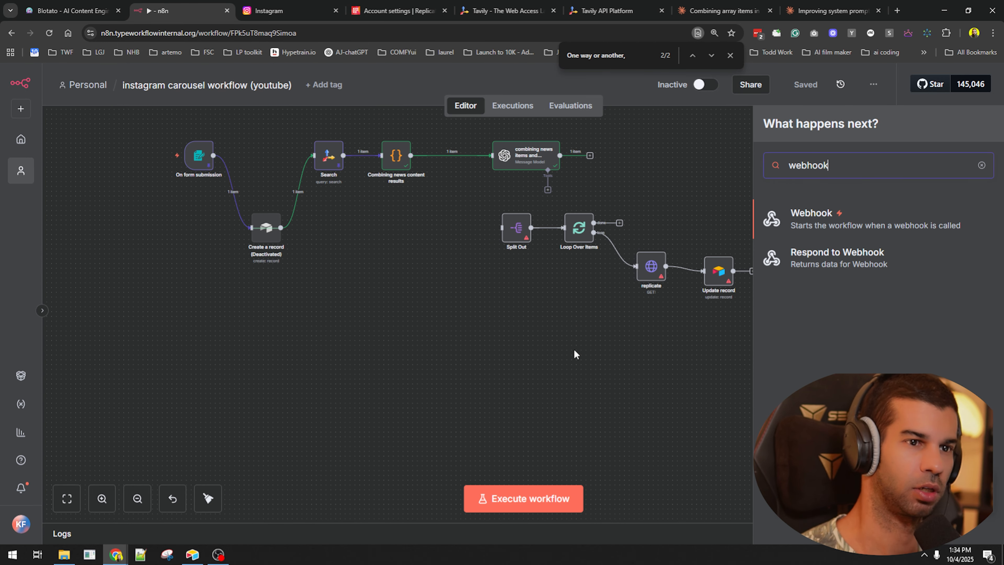
{"action": "key", "text": "Return"}
{"action": "key", "text": "Escape"}
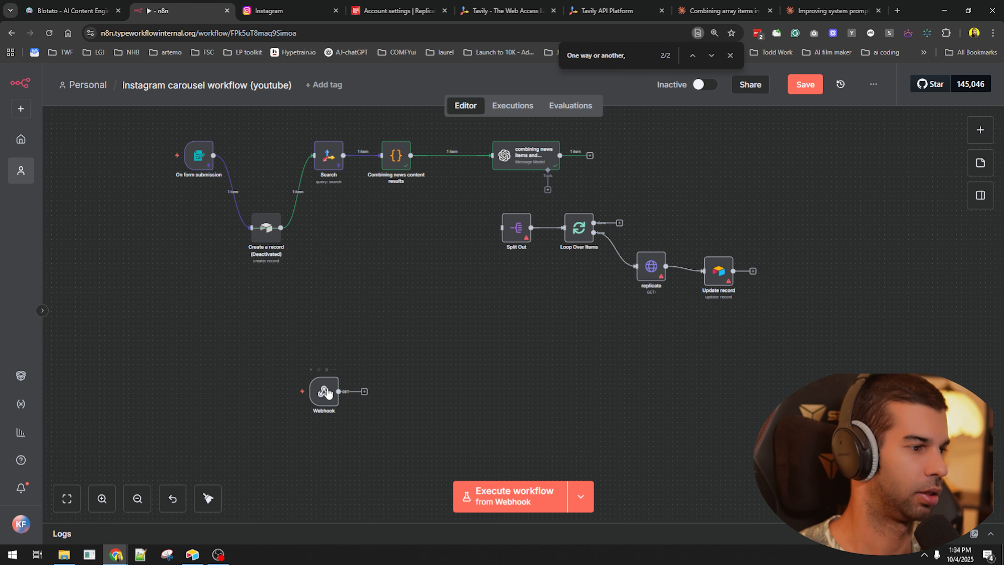
{"action": "key", "text": "F2"}
{"action": "key", "text": "Home"}
{"action": "type", "text": "Airtable"}
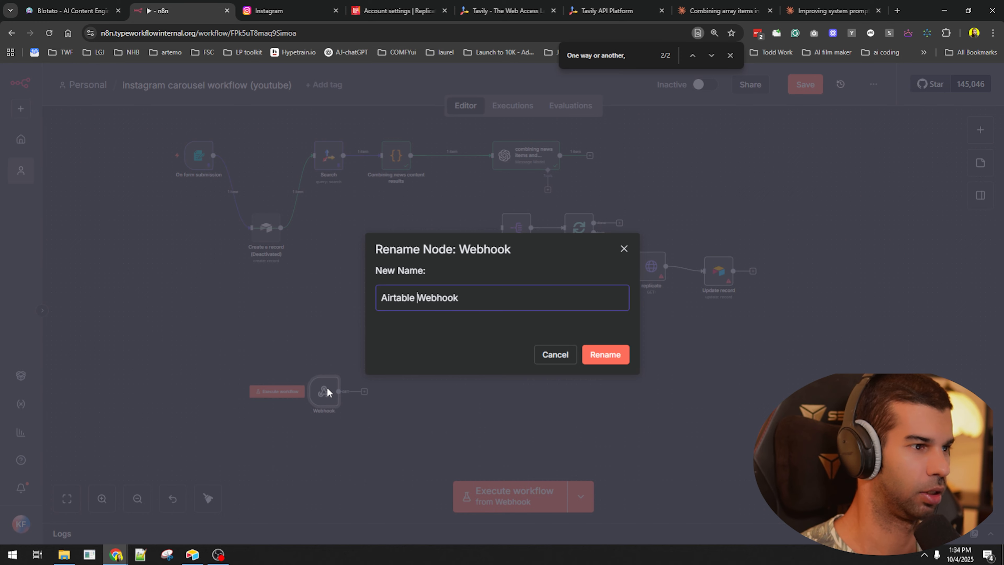
{"action": "key", "text": "Return"}
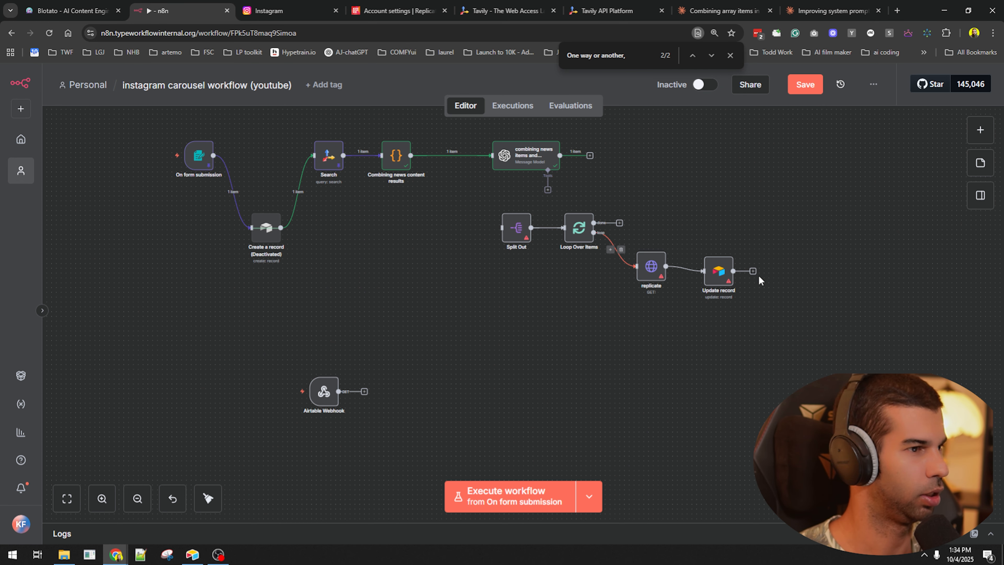
- Duplicate the Airtable Update record node and place the copy beside the Airtable Webhook
{"action": "left_click", "coordinate": [364, 391]}
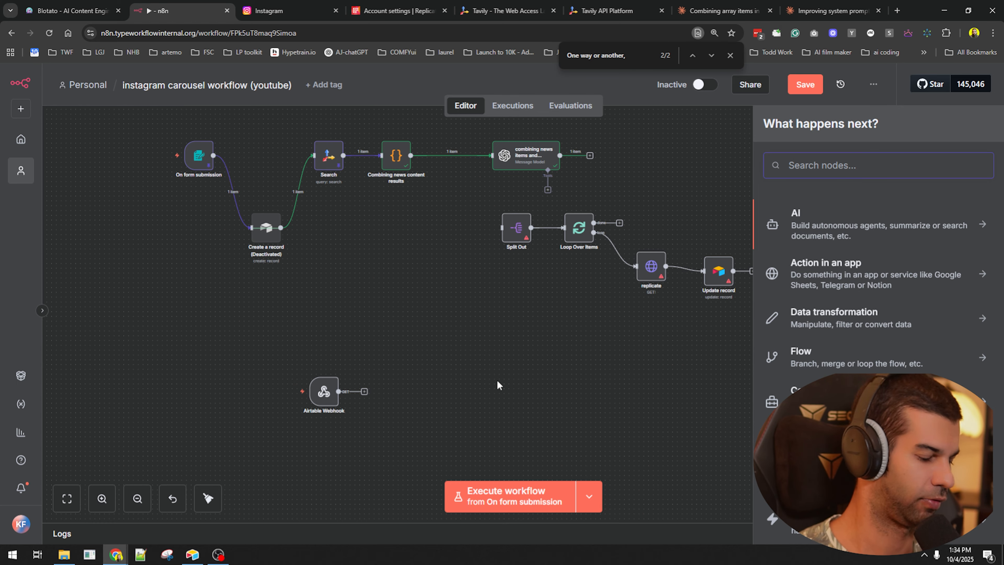
{"action": "type", "text": "a"}
{"action": "key", "text": "Escape"}
{"action": "left_click", "coordinate": [720, 276]}
{"action": "key", "text": "ctrl+d"}
{"action": "left_click_drag", "start_coordinate": [758, 325], "coordinate": [401, 390]}
{"action": "double_click", "coordinate": [400, 387]}
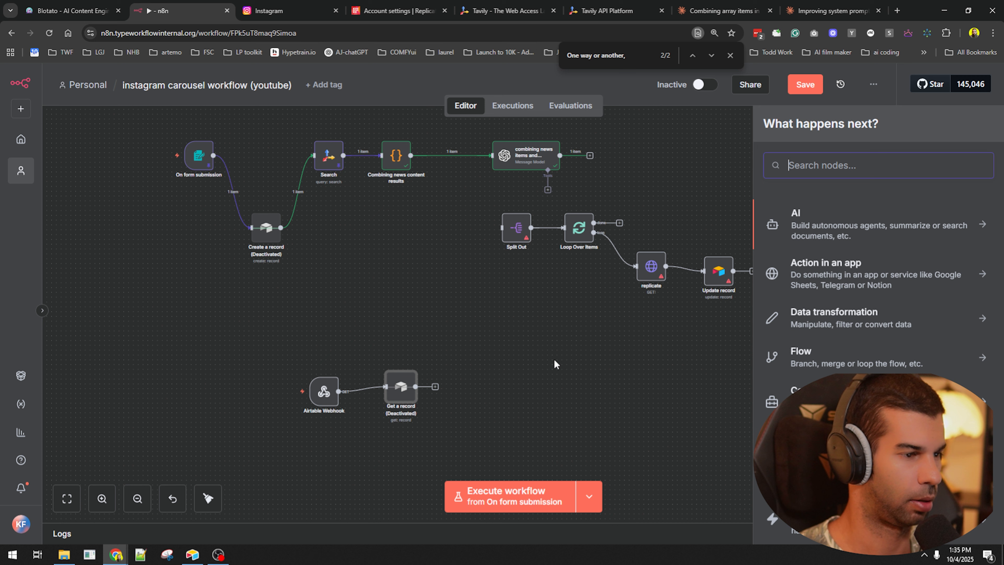
- Add a Blotato Upload media node to the right of Get a record and save
{"action": "type", "text": "blotato"}
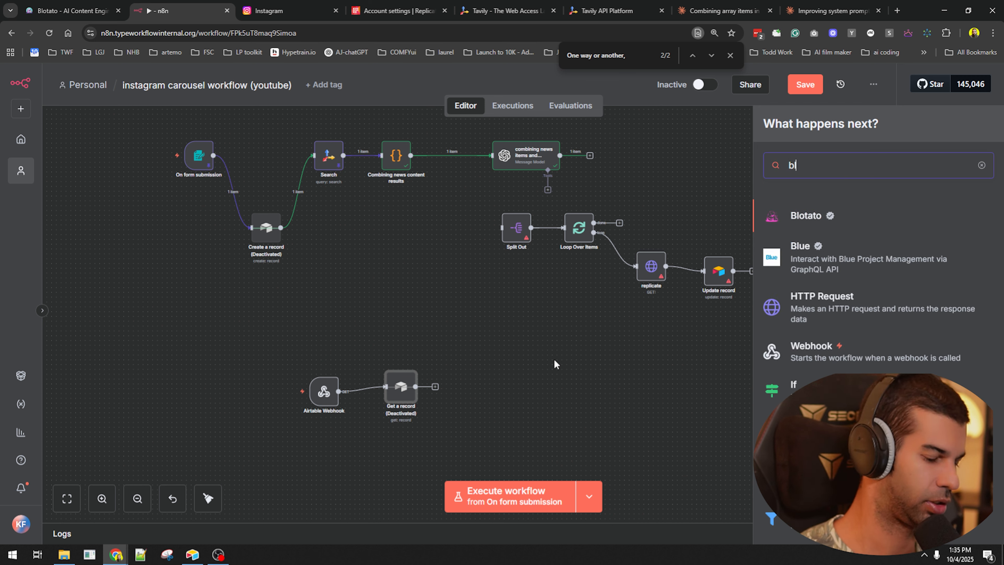
{"action": "left_click", "coordinate": [799, 218]}
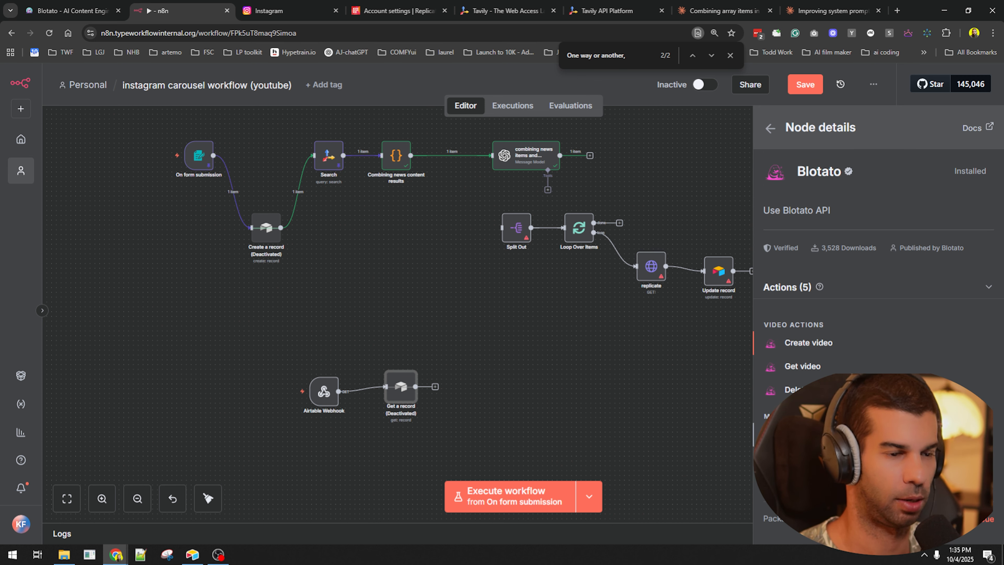
{"action": "left_click", "coordinate": [809, 434]}
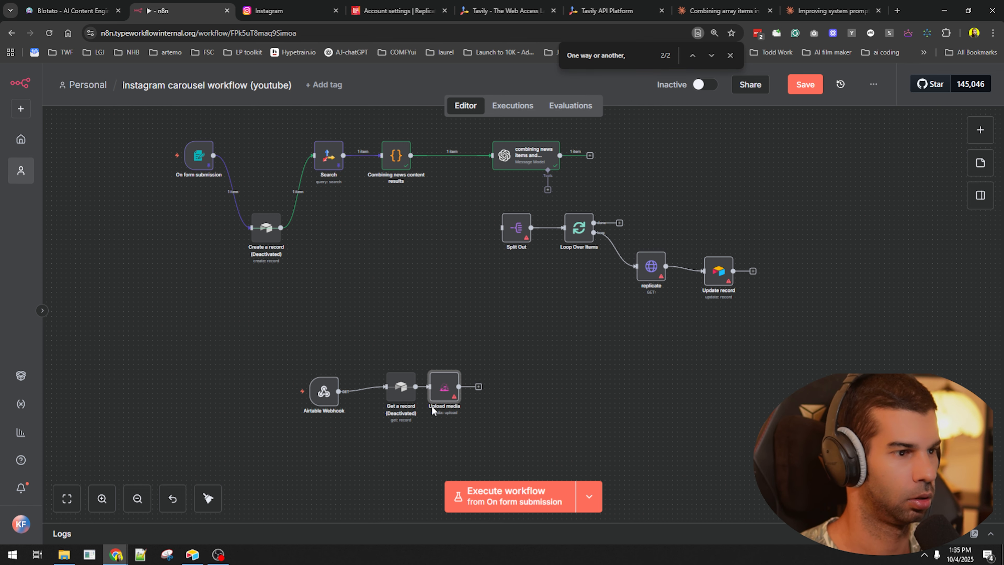
{"action": "left_click_drag", "start_coordinate": [449, 391], "coordinate": [469, 385]}
{"action": "left_click", "coordinate": [551, 409]}
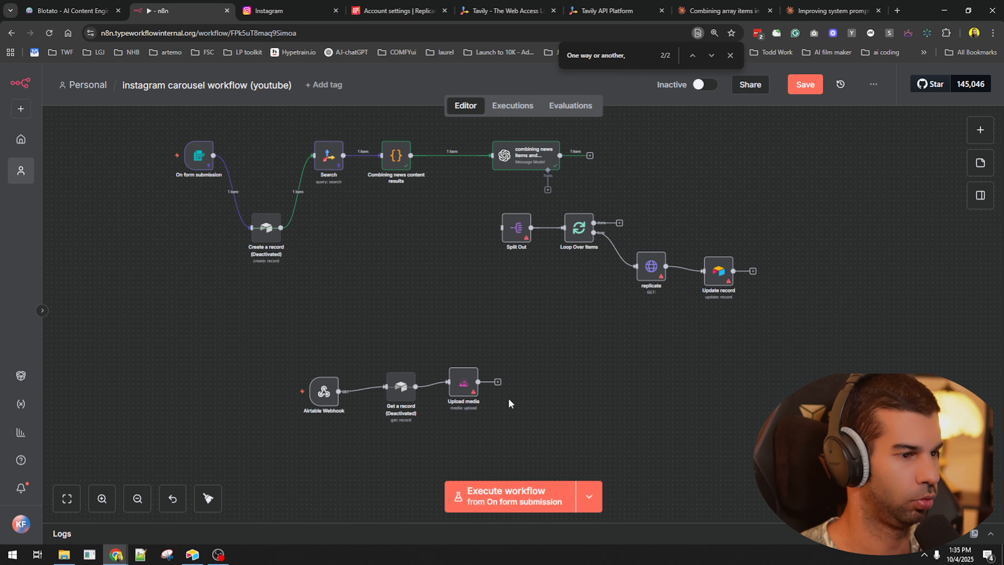
{"action": "key", "text": "ctrl+s"}
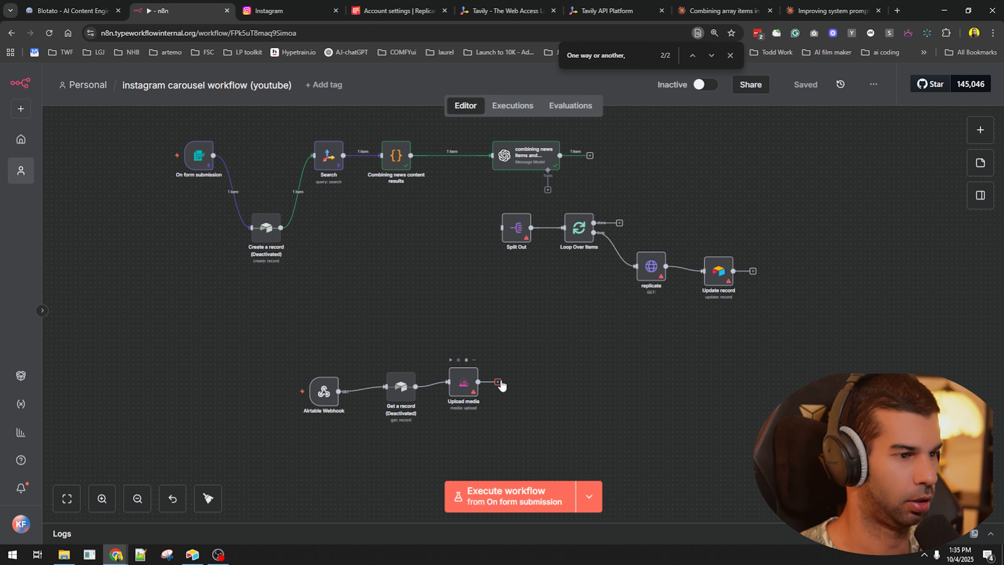
- Review the Upload media node's settings, then select the Get a record node
{"action": "left_click", "coordinate": [499, 382]}
{"action": "left_click", "coordinate": [452, 323]}
{"action": "double_click", "coordinate": [466, 378]}
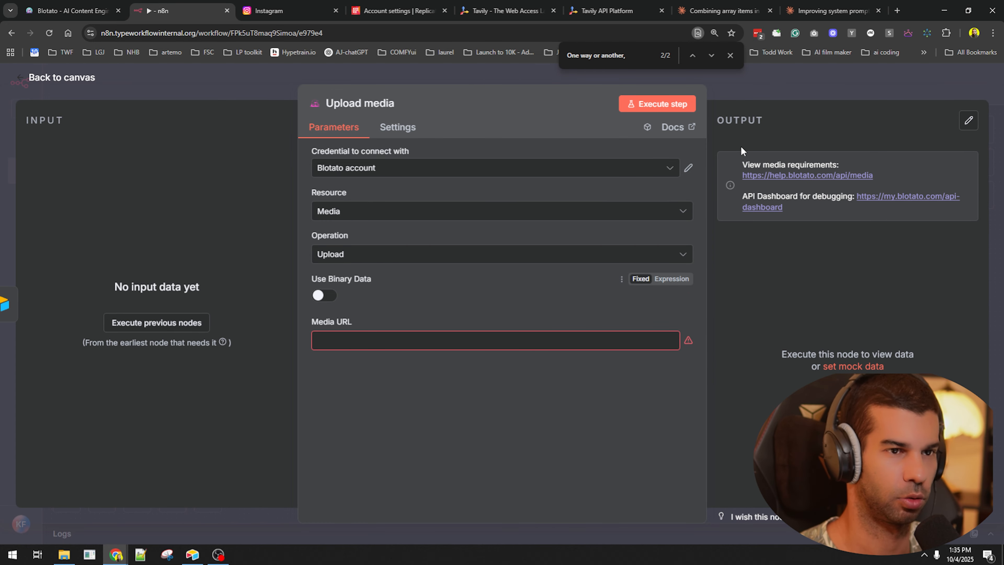
{"action": "left_click", "coordinate": [811, 92]}
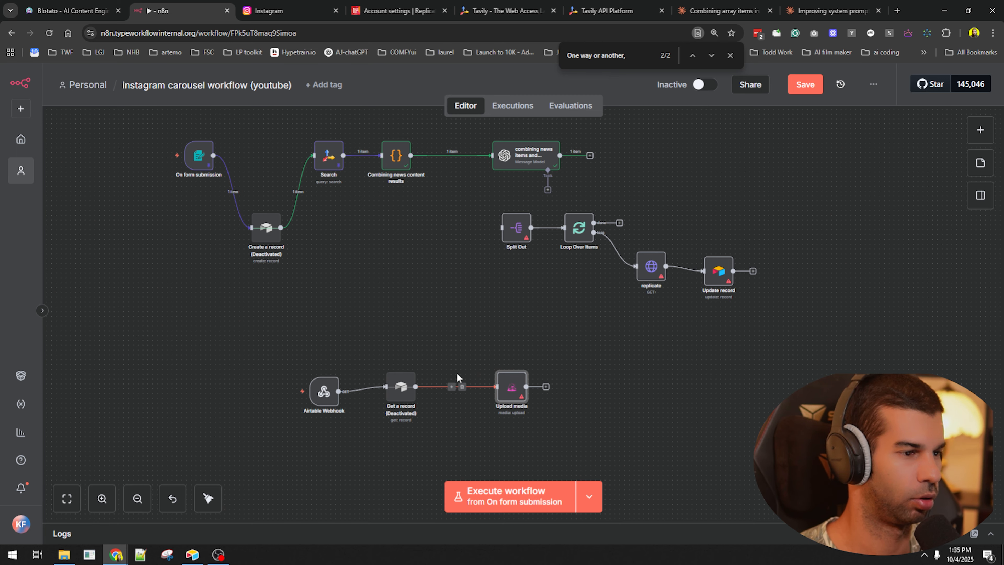
{"action": "left_click", "coordinate": [397, 395]}
- Reactivate Get a record, delete its link from the webhook, and reposition Upload media
{"action": "key", "text": "d"}
{"action": "left_click", "coordinate": [369, 391]}
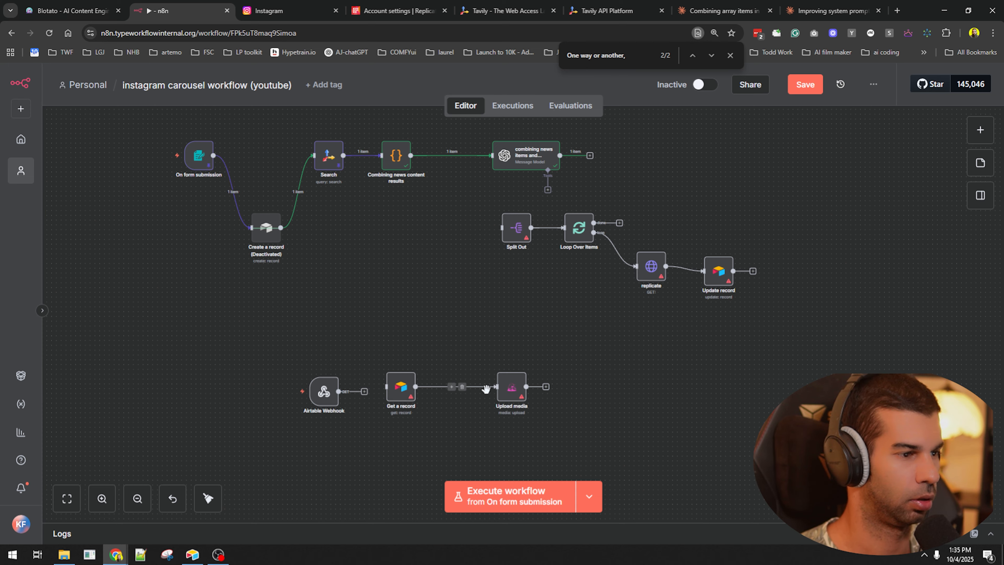
{"action": "left_click_drag", "start_coordinate": [518, 393], "coordinate": [489, 394]}
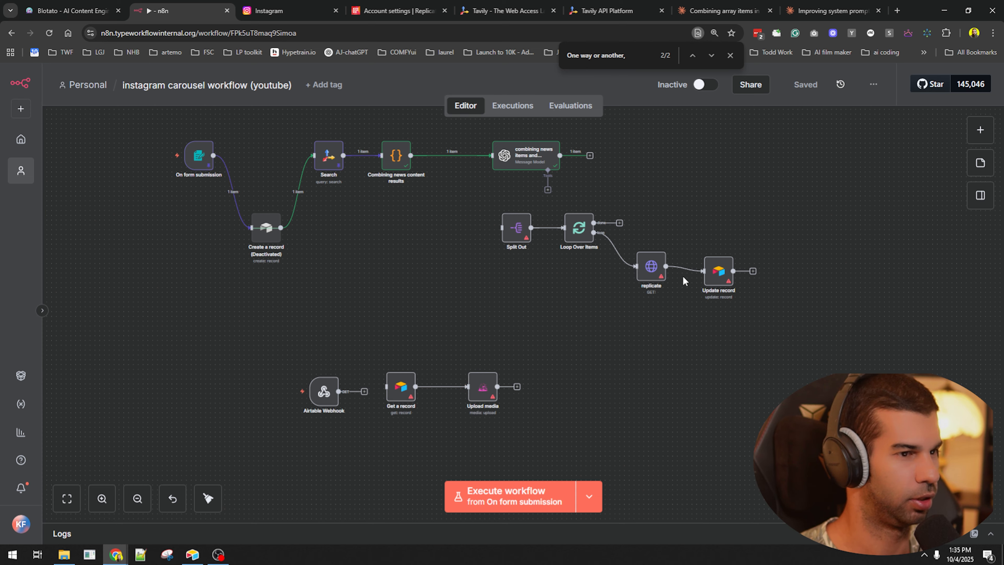
{"action": "left_click", "coordinate": [582, 232]}
{"action": "left_click_drag", "start_coordinate": [489, 394], "coordinate": [532, 394]}
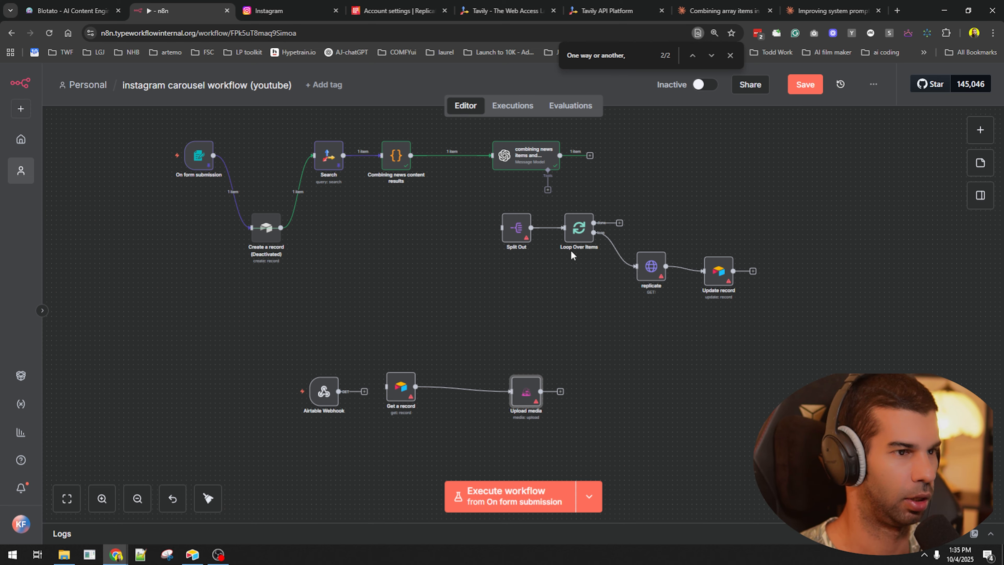
- Duplicate Loop Over Items and shift the copy and Upload media to the right
{"action": "left_click", "coordinate": [575, 229]}
{"action": "key", "text": "ctrl+d"}
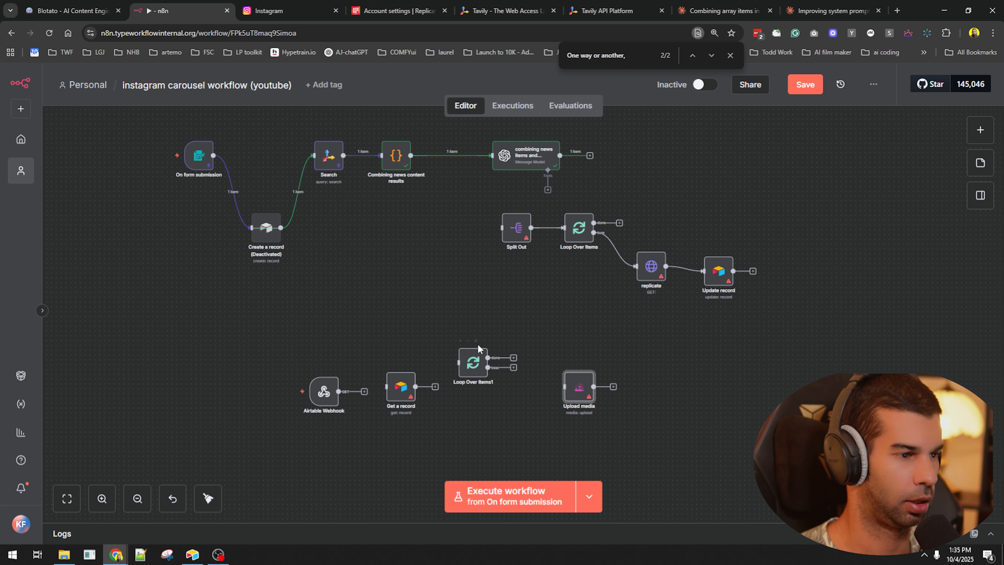
{"action": "left_click_drag", "start_coordinate": [450, 336], "coordinate": [625, 410]}
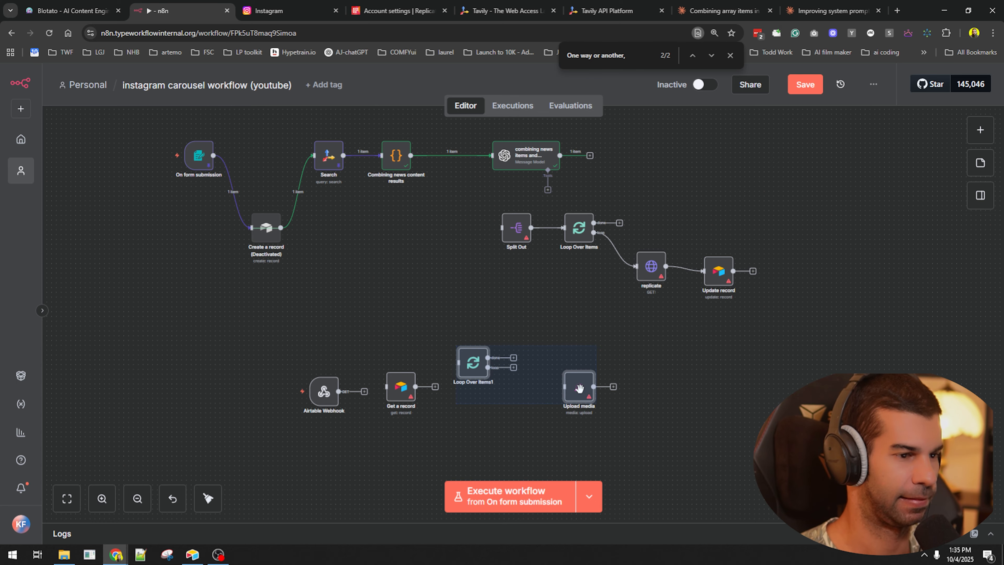
{"action": "left_click_drag", "start_coordinate": [579, 387], "coordinate": [680, 387]}
{"action": "left_click", "coordinate": [784, 330]}
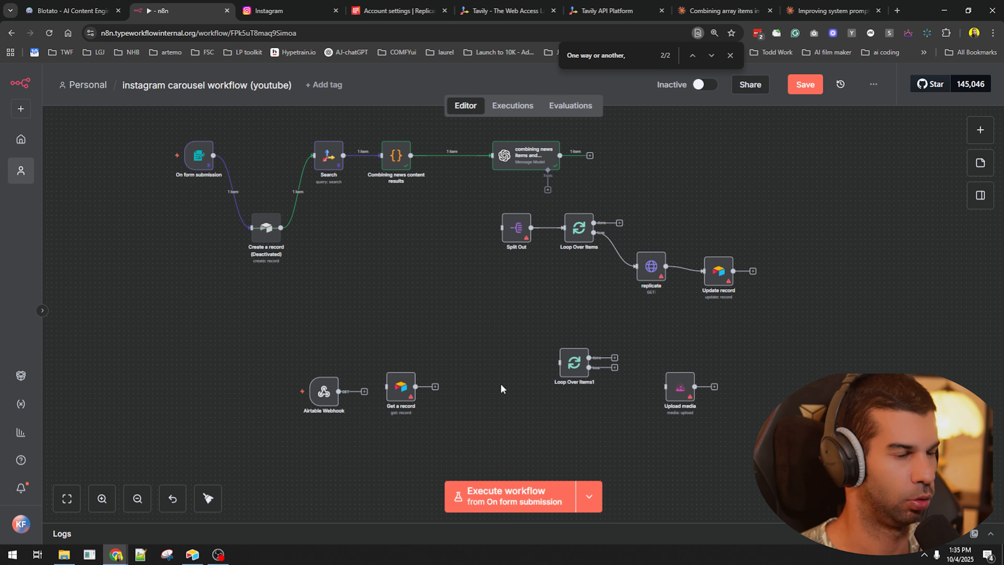
- Add an Edit Fields node after Get a record, rename it 'create image array', and save
{"action": "left_click", "coordinate": [396, 157]}
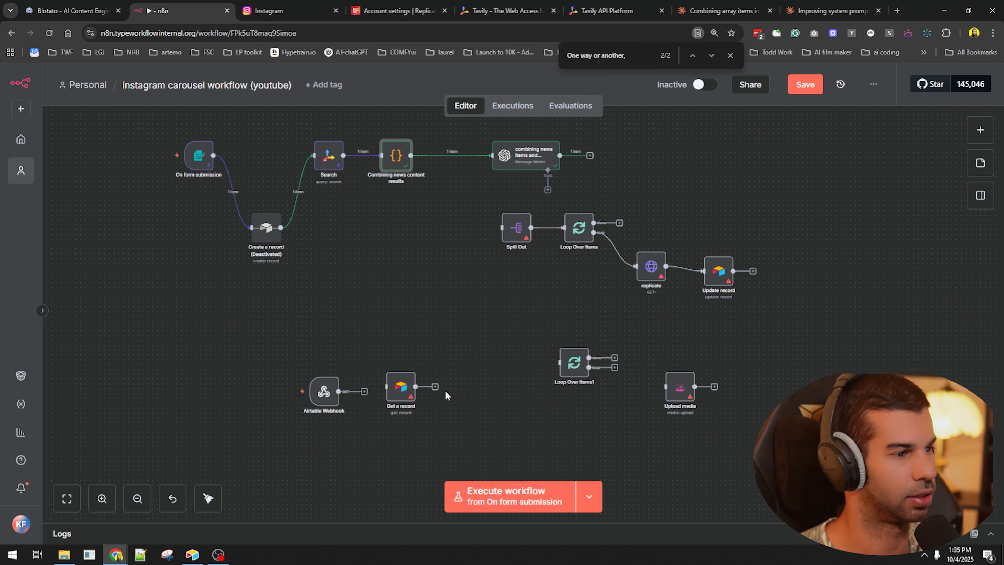
{"action": "left_click", "coordinate": [435, 387]}
{"action": "type", "text": "set"}
{"action": "key", "text": "Return"}
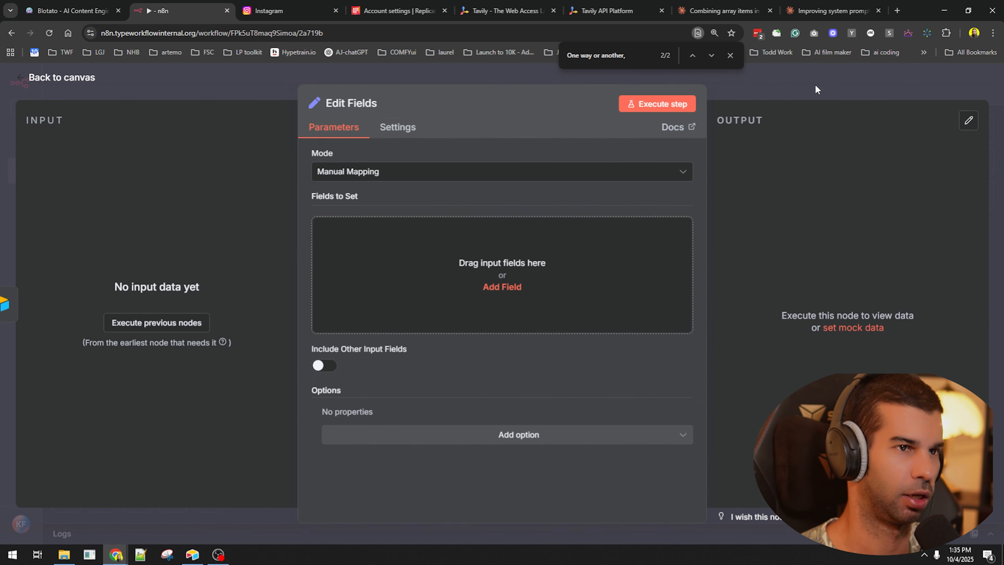
{"action": "left_click", "coordinate": [816, 88]}
{"action": "left_click_drag", "start_coordinate": [467, 393], "coordinate": [510, 356]}
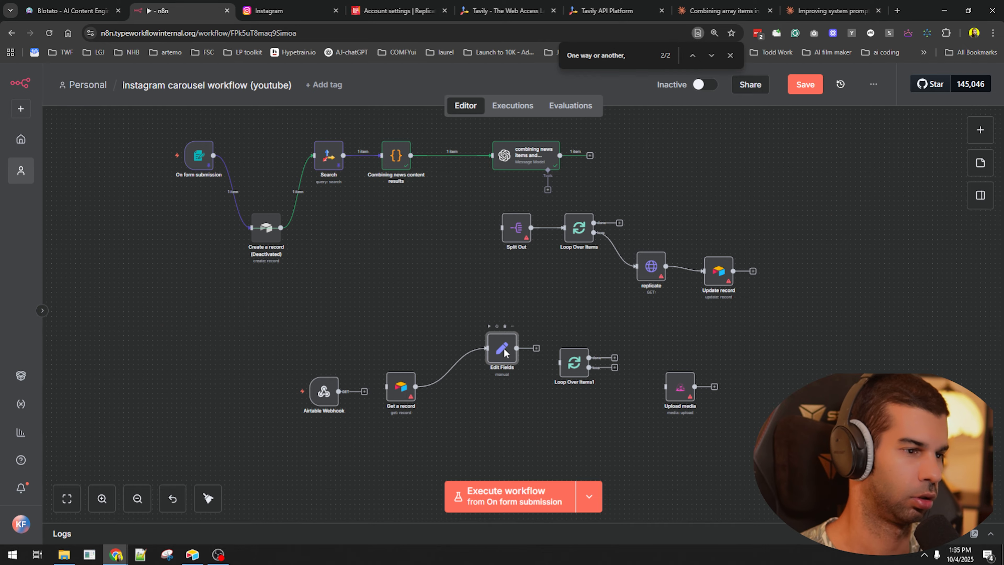
{"action": "key", "text": "F2"}
{"action": "type", "text": "create image array"}
{"action": "key", "text": "Return"}
{"action": "key", "text": "ctrl+s"}
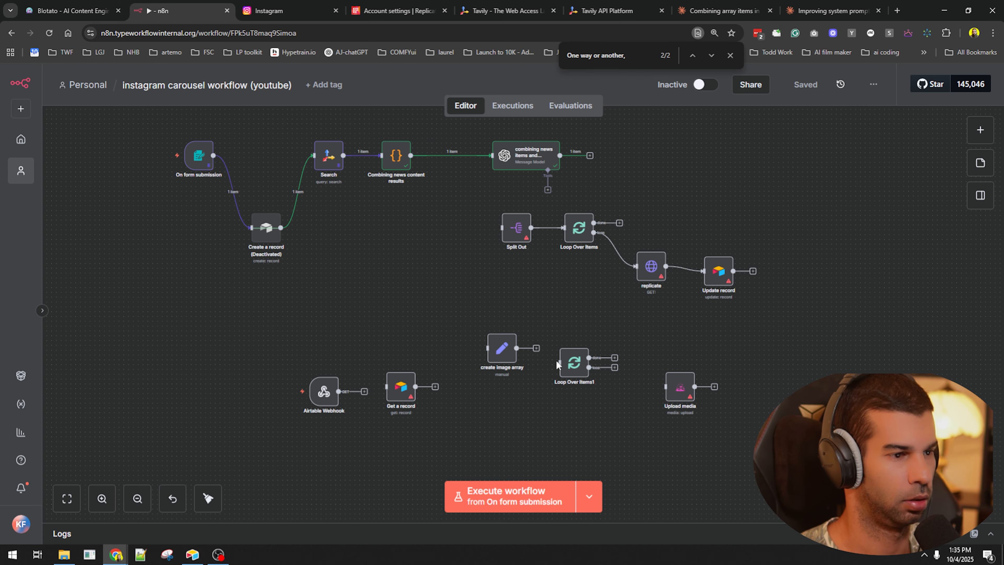
- Place Split Out1 directly after the create image array node
{"action": "left_click_drag", "start_coordinate": [515, 351], "coordinate": [506, 360]}
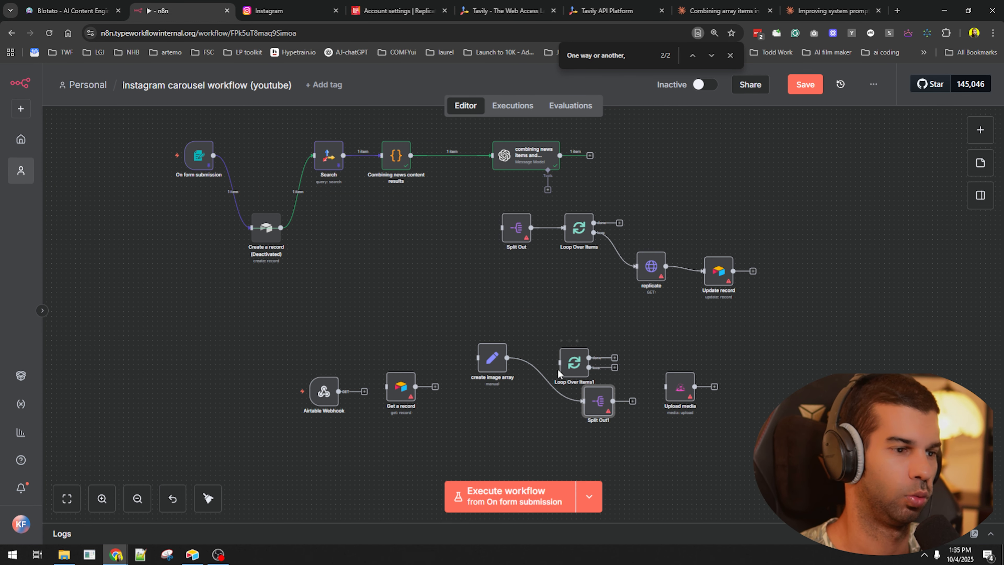
{"action": "left_click_drag", "start_coordinate": [598, 400], "coordinate": [531, 357]}
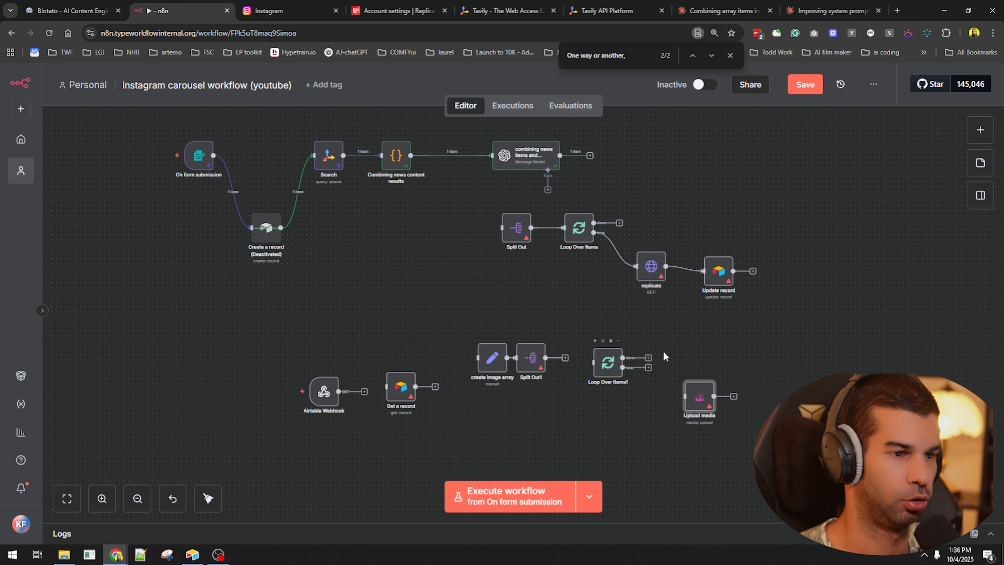
{"action": "left_click", "coordinate": [664, 342]}
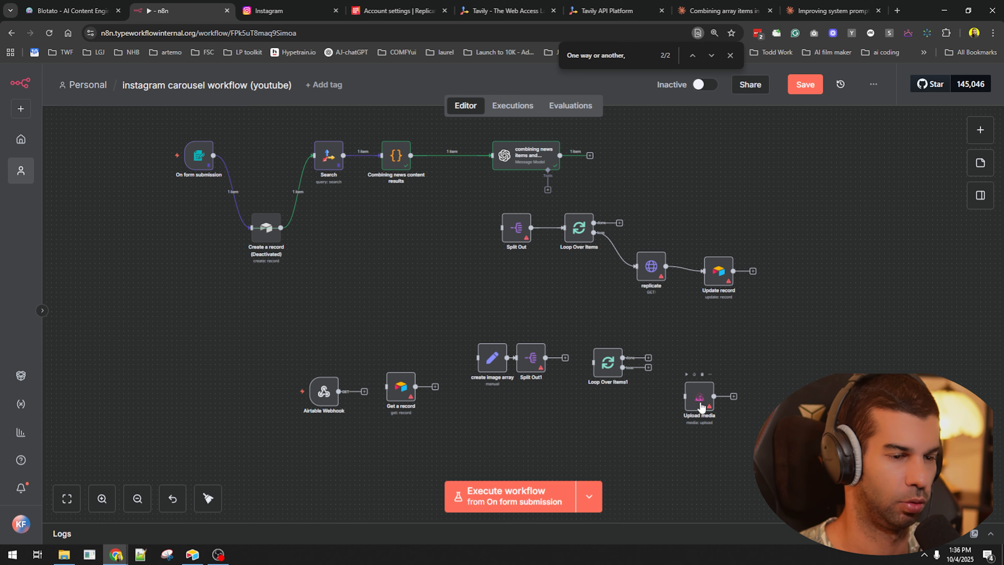
{"action": "scroll", "coordinate": [700, 406], "scroll_direction": "up", "scroll_amount": 7}
{"action": "scroll", "coordinate": [701, 406], "scroll_direction": "down", "scroll_amount": 4}
- Duplicate Upload media and turn the copy into a Blotato Post node for the Instagram account
{"action": "left_click", "coordinate": [710, 398]}
{"action": "key", "text": "ctrl+d"}
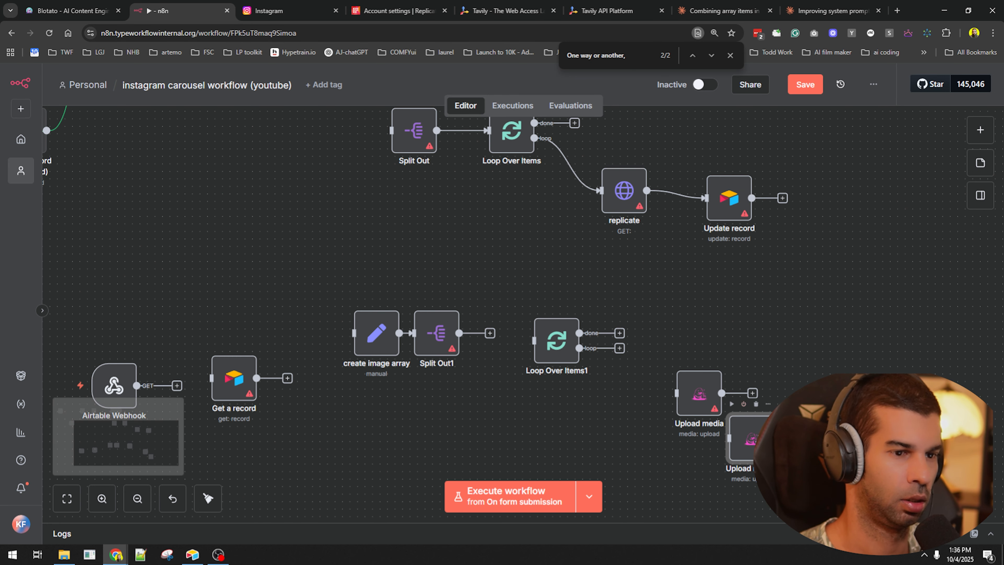
{"action": "left_click_drag", "start_coordinate": [749, 438], "coordinate": [841, 345]}
{"action": "double_click", "coordinate": [840, 345]}
{"action": "left_click", "coordinate": [366, 216]}
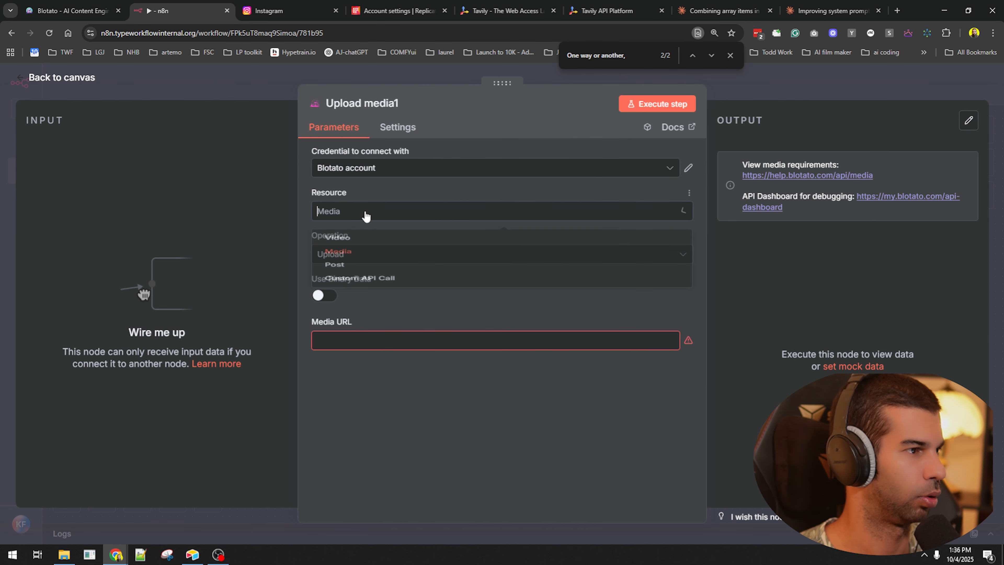
{"action": "left_click", "coordinate": [370, 265]}
{"action": "left_click", "coordinate": [378, 257]}
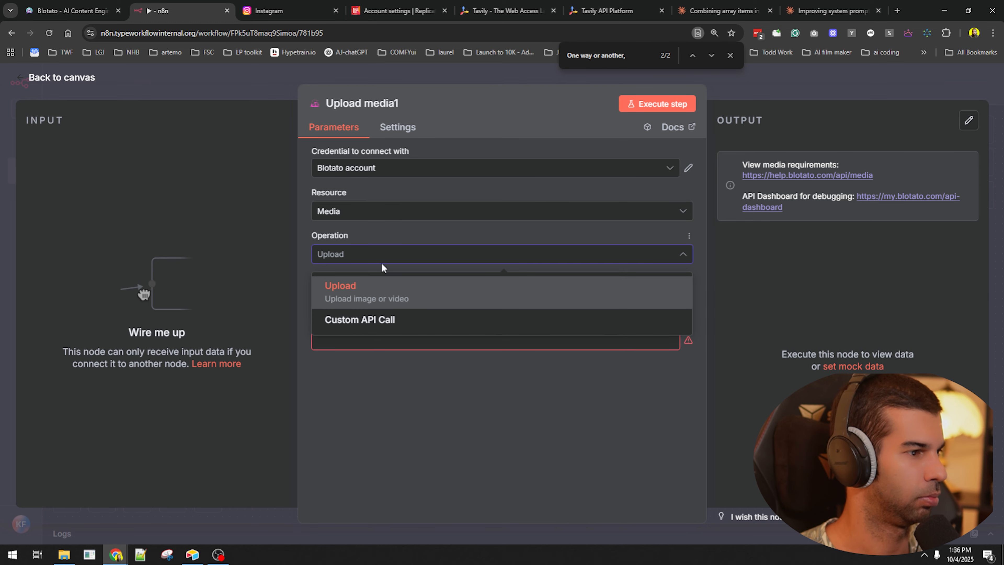
{"action": "left_click", "coordinate": [378, 217]}
{"action": "left_click", "coordinate": [336, 287]}
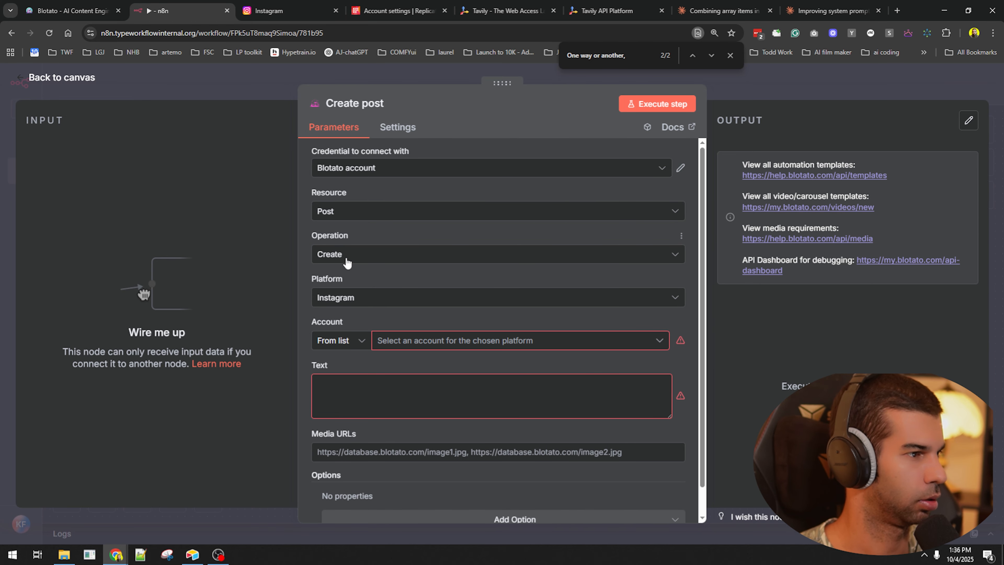
{"action": "left_click", "coordinate": [423, 349]}
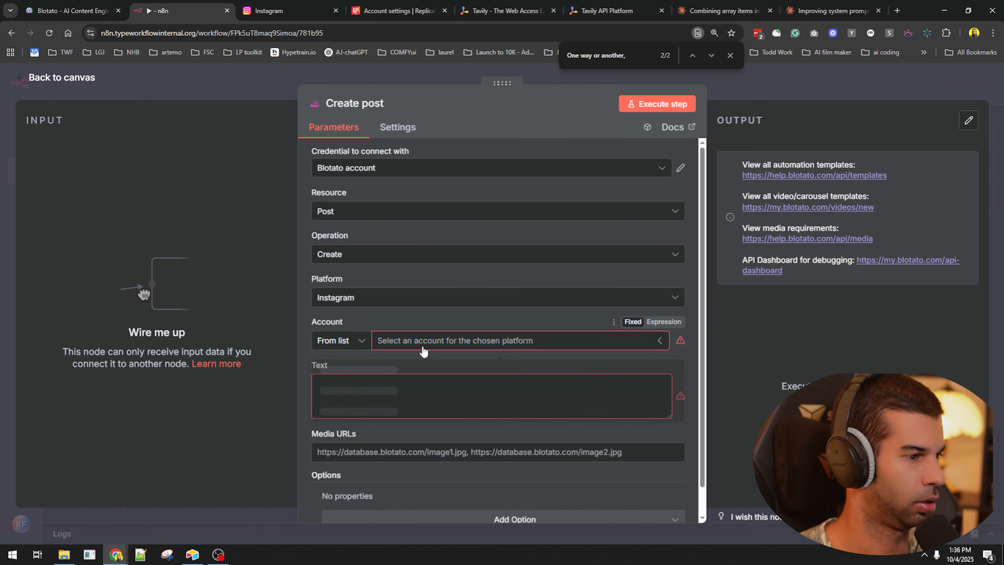
{"action": "left_click", "coordinate": [337, 372]}
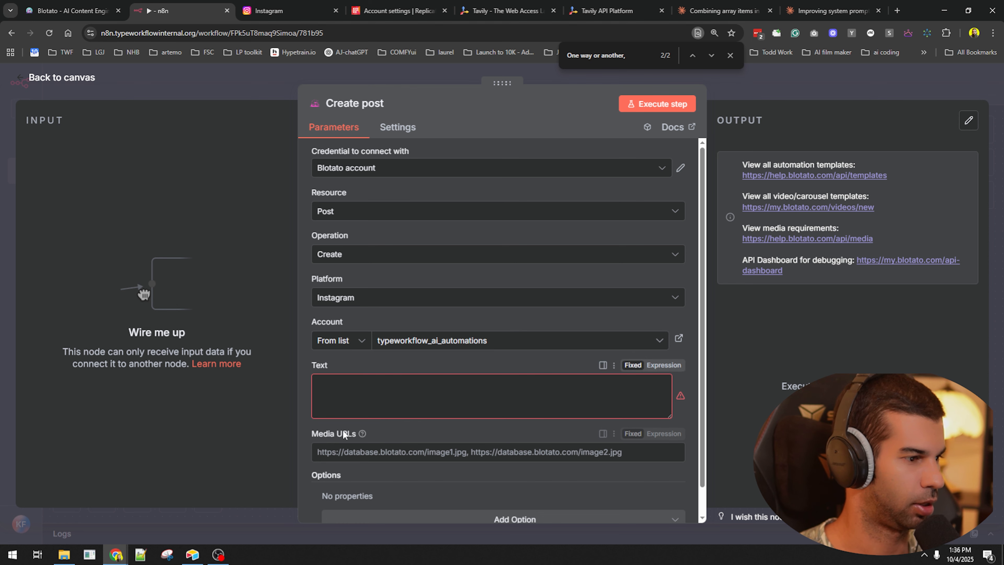
- Add a Media Type option set to Reel on the Create post node
{"action": "left_click", "coordinate": [396, 519]}
{"action": "left_click", "coordinate": [392, 437]}
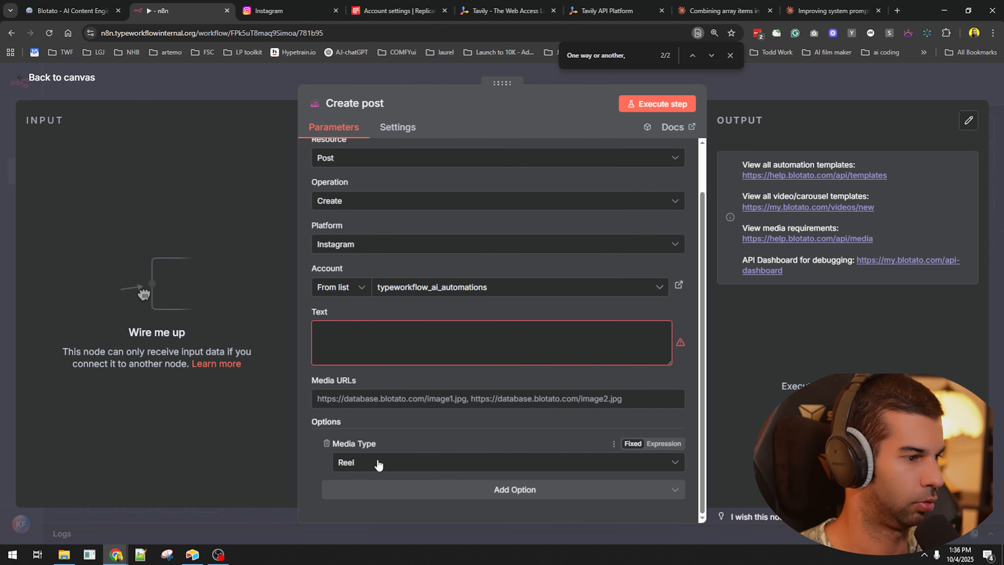
{"action": "left_click", "coordinate": [379, 465]}
{"action": "left_click", "coordinate": [381, 499]}
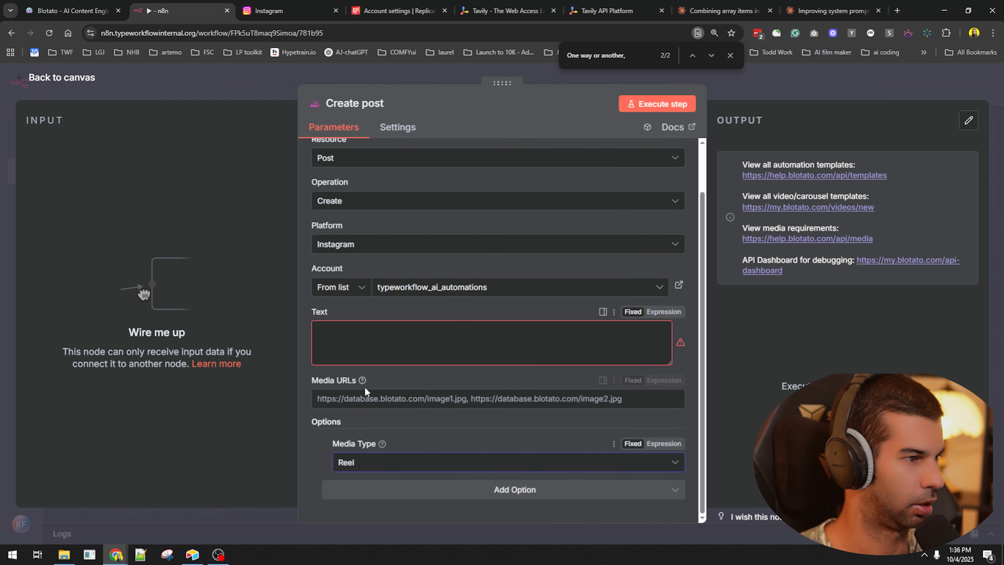
{"action": "scroll", "coordinate": [333, 234], "scroll_direction": "up", "scroll_amount": 2}
{"action": "scroll", "coordinate": [339, 285], "scroll_direction": "down", "scroll_amount": 2}
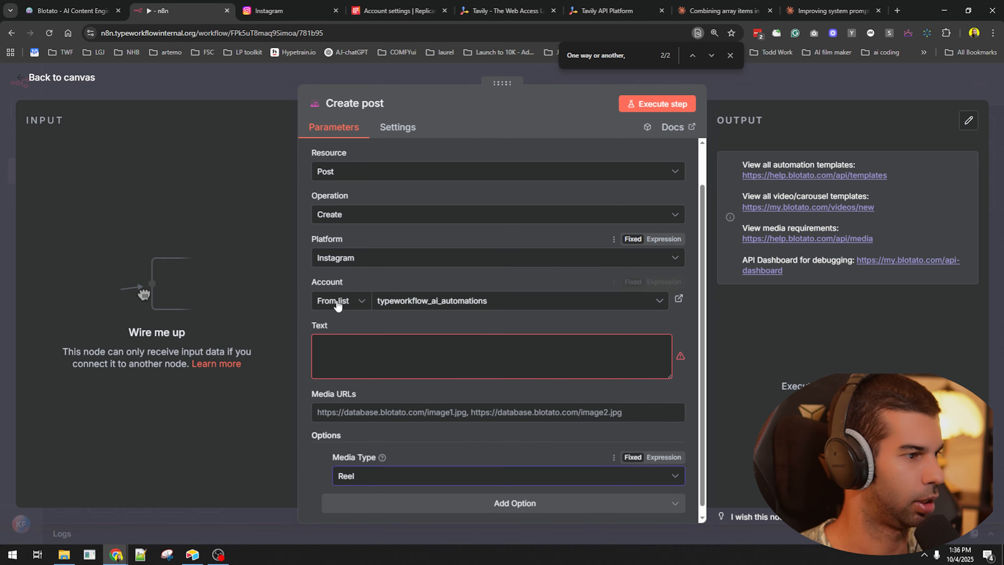
{"action": "left_click", "coordinate": [366, 466]}
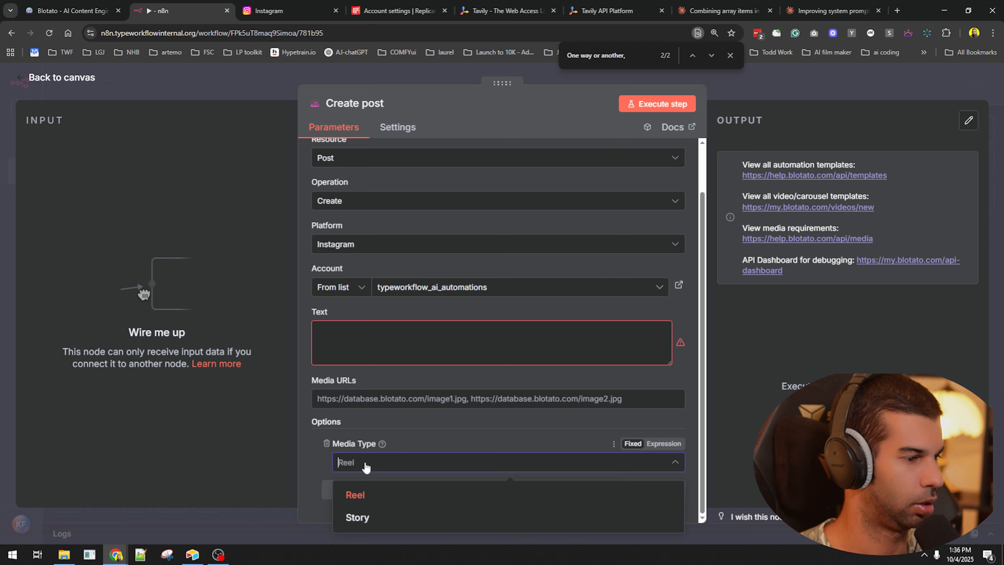
{"action": "left_click", "coordinate": [364, 503]}
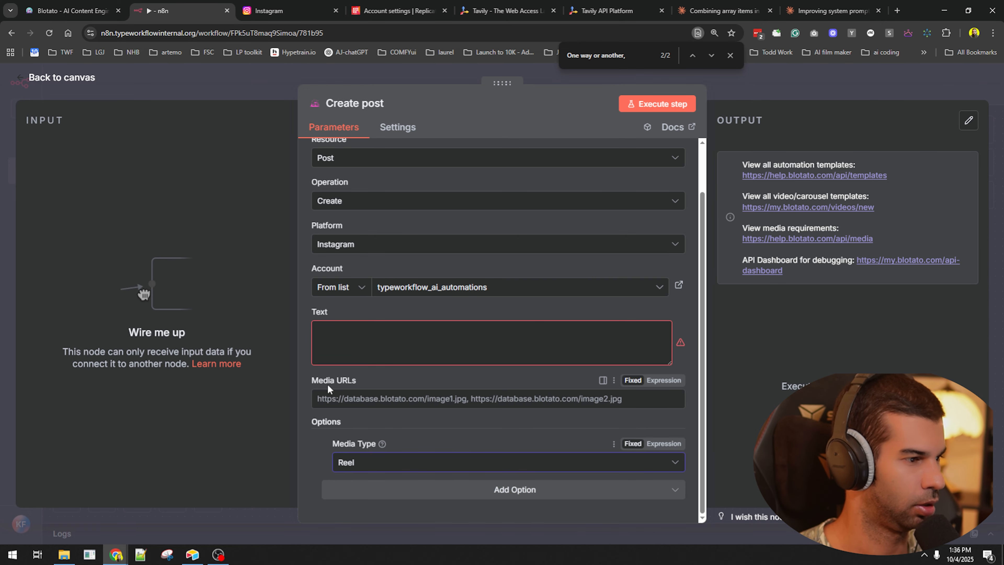
{"action": "left_click_drag", "start_coordinate": [325, 380], "coordinate": [376, 374]}
{"action": "left_click", "coordinate": [361, 379]}
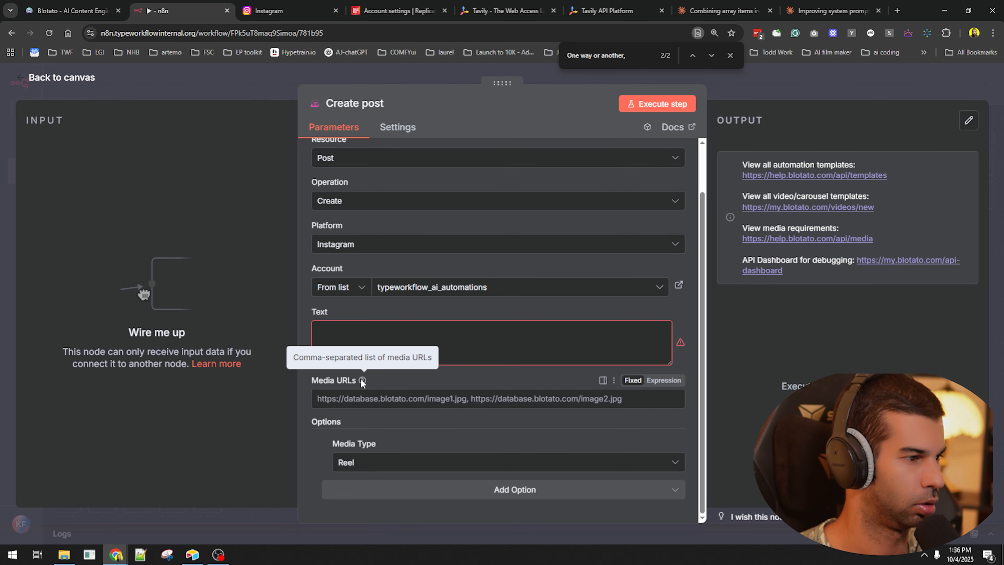
- Close the node panel, save the workflow, and pan to show all nodes
{"action": "key", "text": "Escape"}
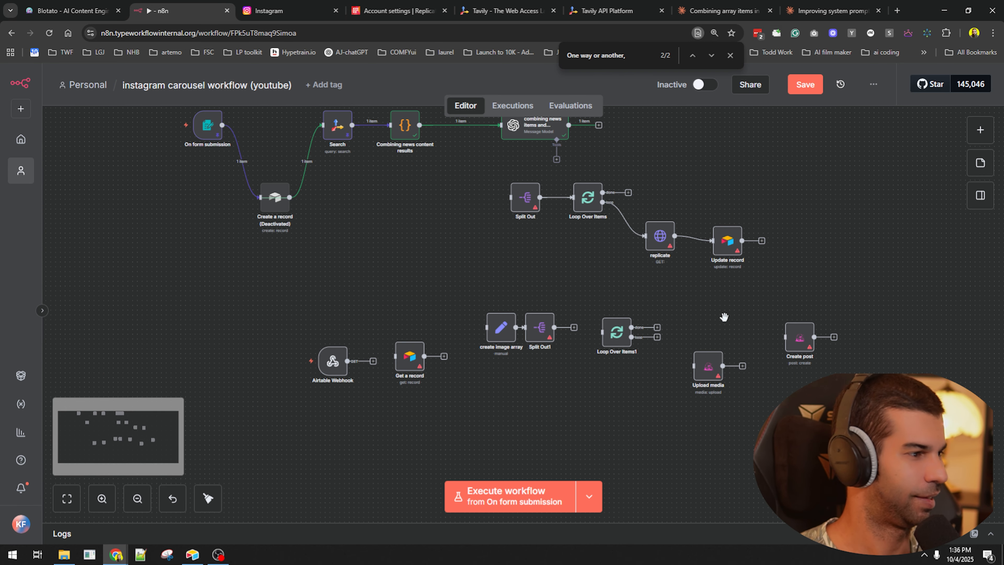
{"action": "key", "text": "ctrl+s"}
{"action": "left_click_drag", "start_coordinate": [504, 243], "coordinate": [489, 334]}
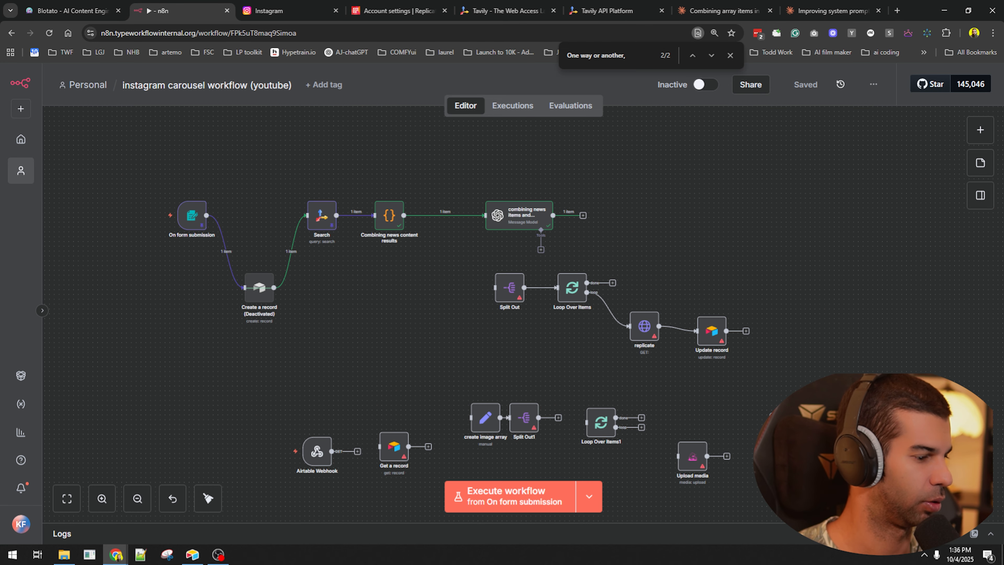
{"action": "left_click", "coordinate": [192, 554]}
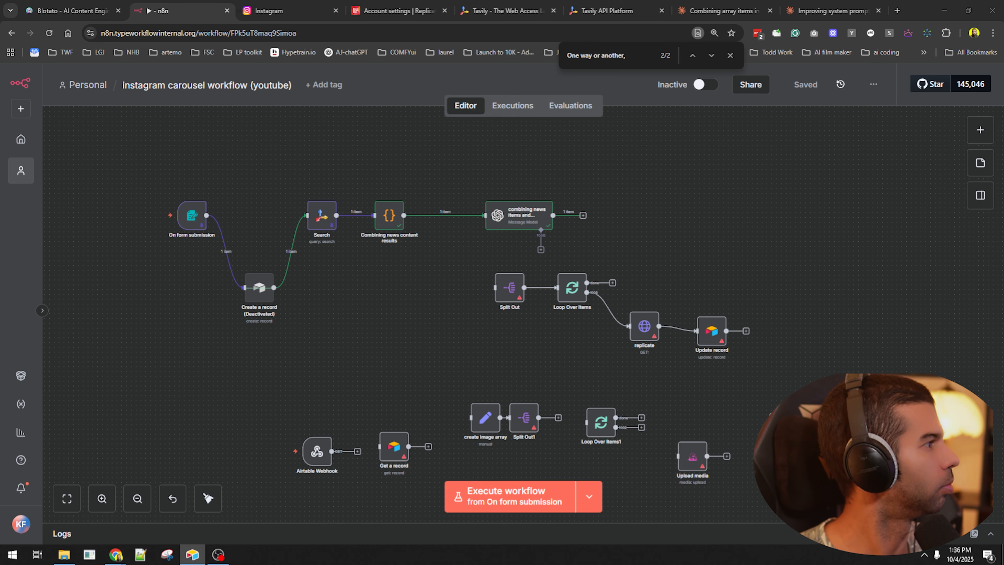
- Name the Airtable base after the workflow and rename Table 1 to 'instagram reels'
{"action": "left_click", "coordinate": [223, 90]}
{"action": "key", "text": "ctrl+c"}
{"action": "key", "text": "alt+Tab"}
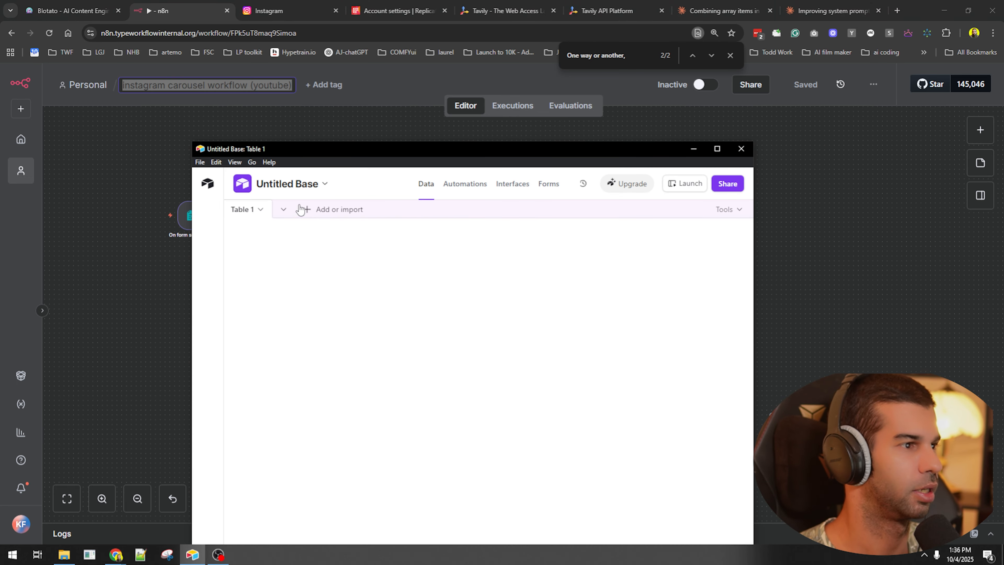
{"action": "left_click", "coordinate": [278, 189]}
{"action": "key", "text": "ctrl+v"}
{"action": "key", "text": "Return"}
{"action": "double_click", "coordinate": [243, 212]}
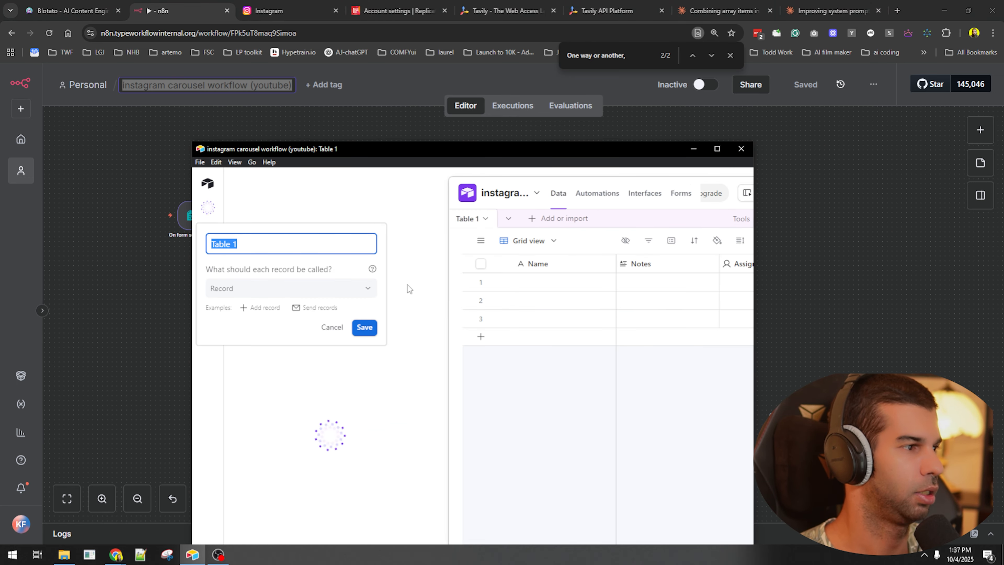
{"action": "type", "text": "instagram reels"}
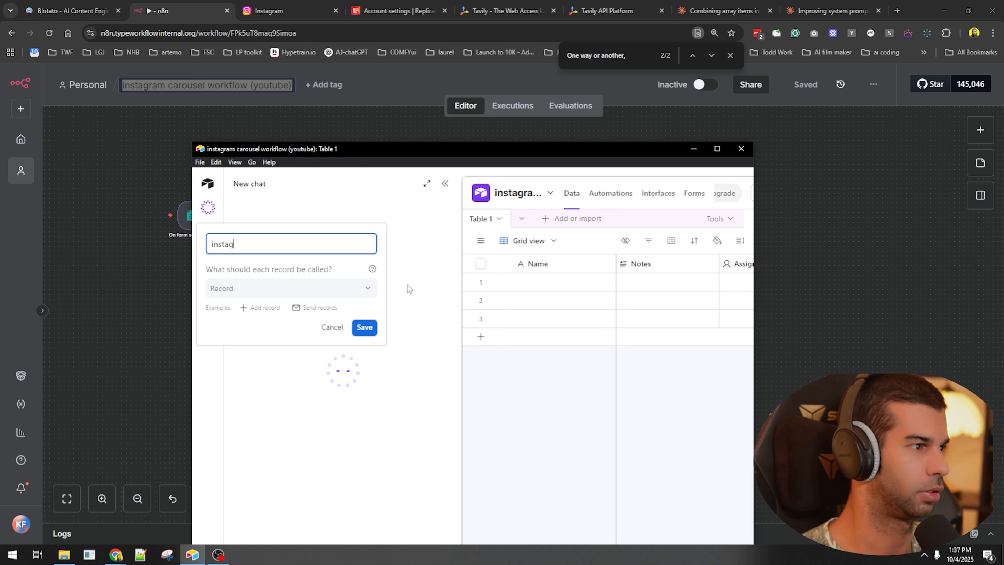
{"action": "key", "text": "Return"}
- Delete the five unneeded default fields from Notes through Attachment Summary
{"action": "left_click", "coordinate": [407, 254]}
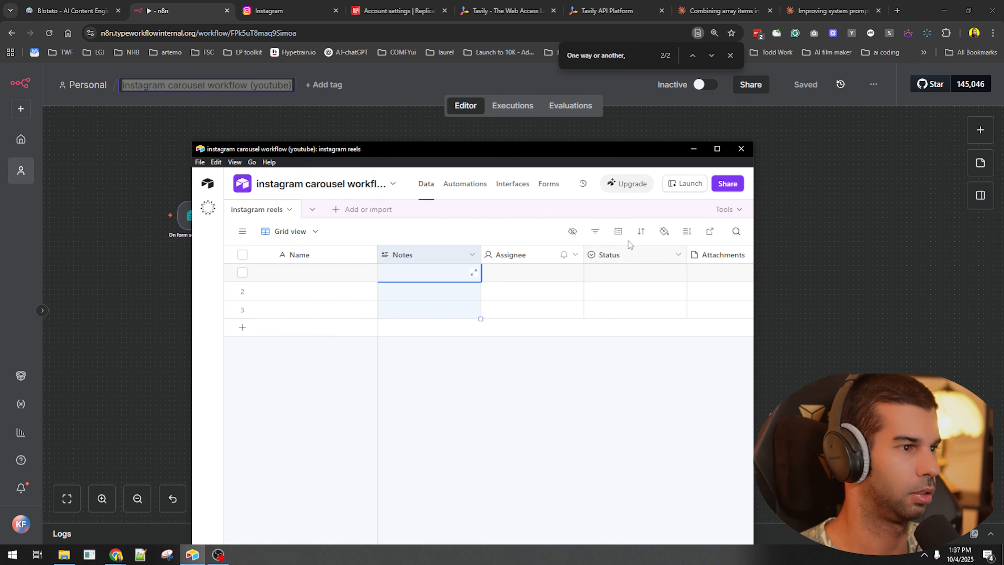
{"action": "left_click", "coordinate": [717, 148]}
{"action": "left_click", "coordinate": [645, 110], "text": "shift"}
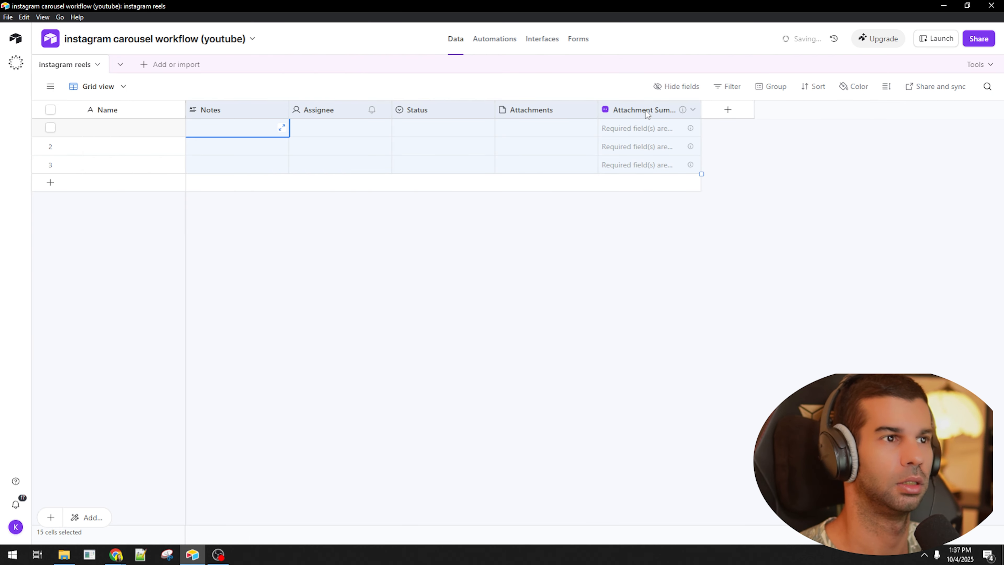
{"action": "right_click", "coordinate": [646, 111]}
{"action": "left_click", "coordinate": [663, 261]}
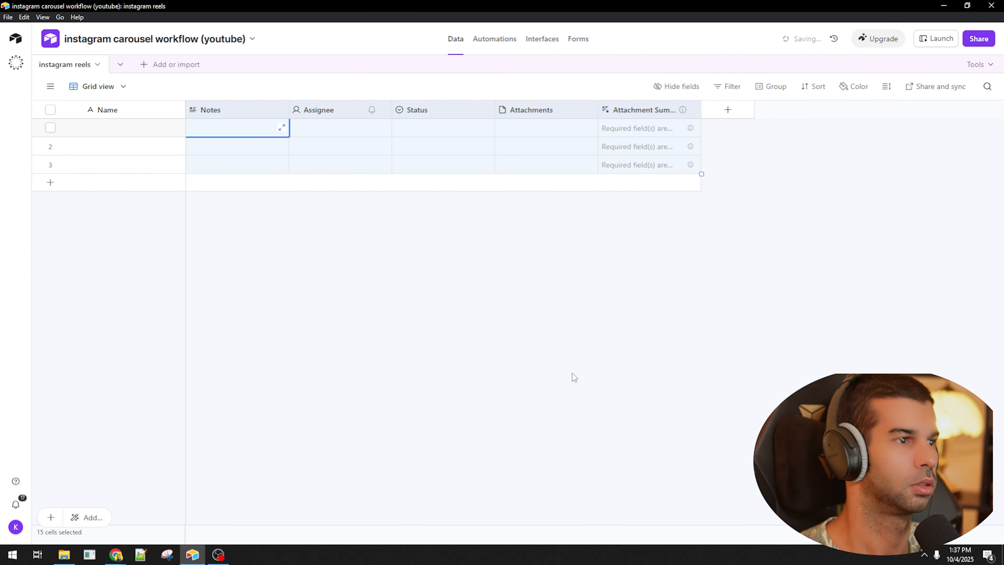
- Turn the primary field into a 'recordId' formula field using RECORD_ID()
{"action": "double_click", "coordinate": [128, 106]}
{"action": "type", "text": "recordId"}
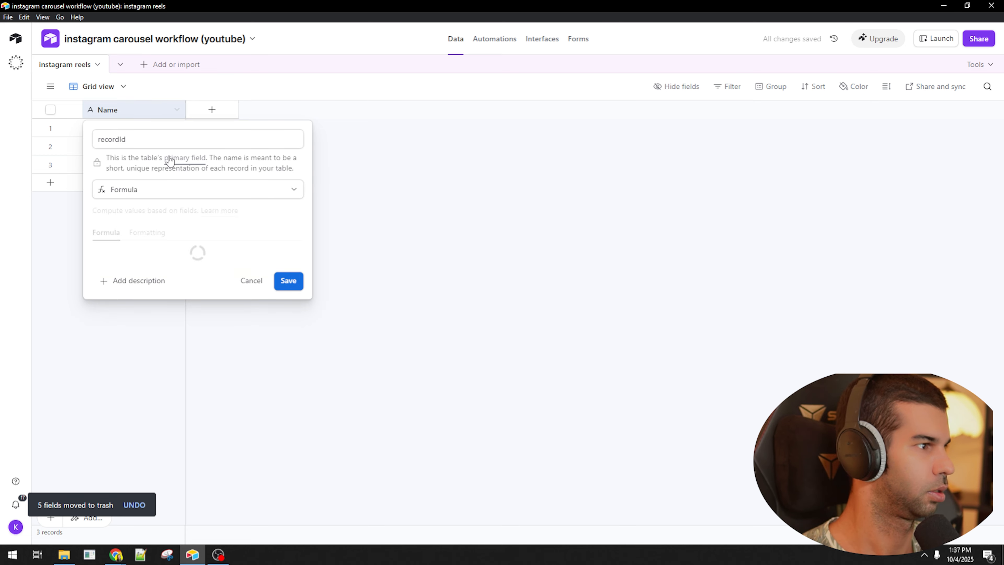
{"action": "left_click", "coordinate": [157, 269]}
{"action": "type", "text": "RECORD_ID()"}
{"action": "key", "text": "Return"}
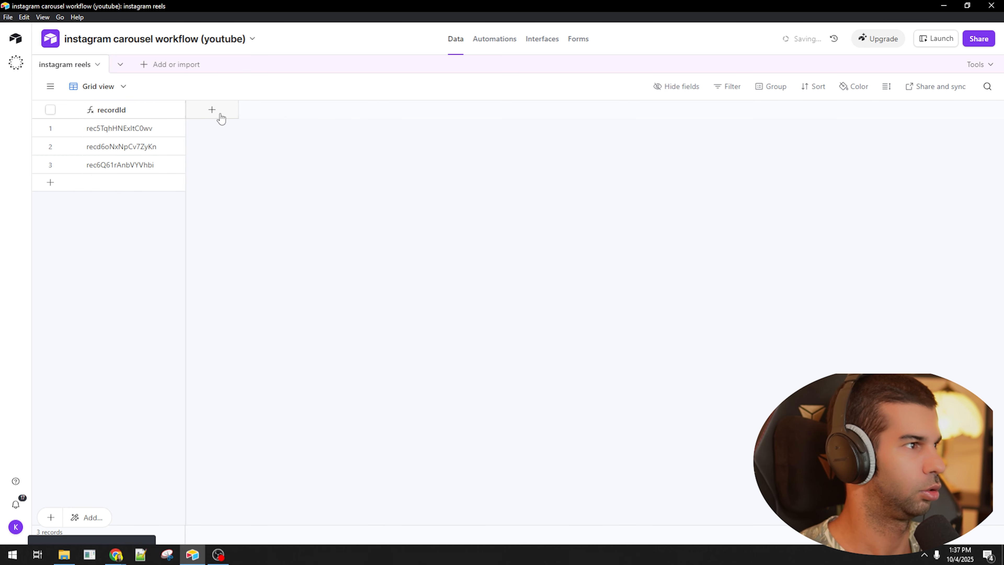
- Add a long text field named 'Original Prompt'
{"action": "left_click", "coordinate": [220, 117]}
{"action": "type", "text": "long"}
{"action": "key", "text": "Return"}
{"action": "type", "text": "Or"}
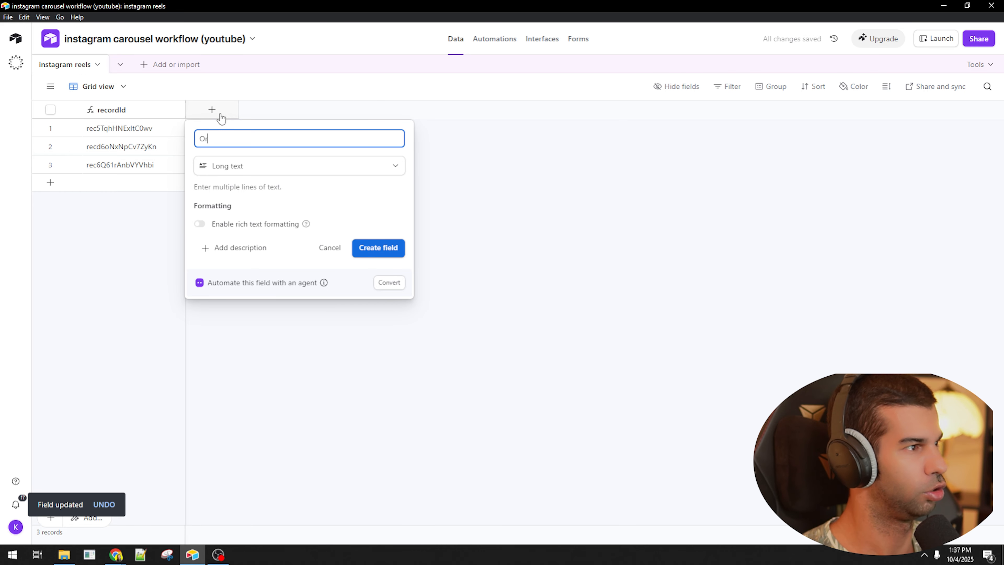
{"action": "type", "text": "iginal"}
{"action": "type", "text": "Prompt"}
{"action": "key", "text": "Return"}
- Add a plain attachment field named 'Image 1'
{"action": "left_click", "coordinate": [315, 110]}
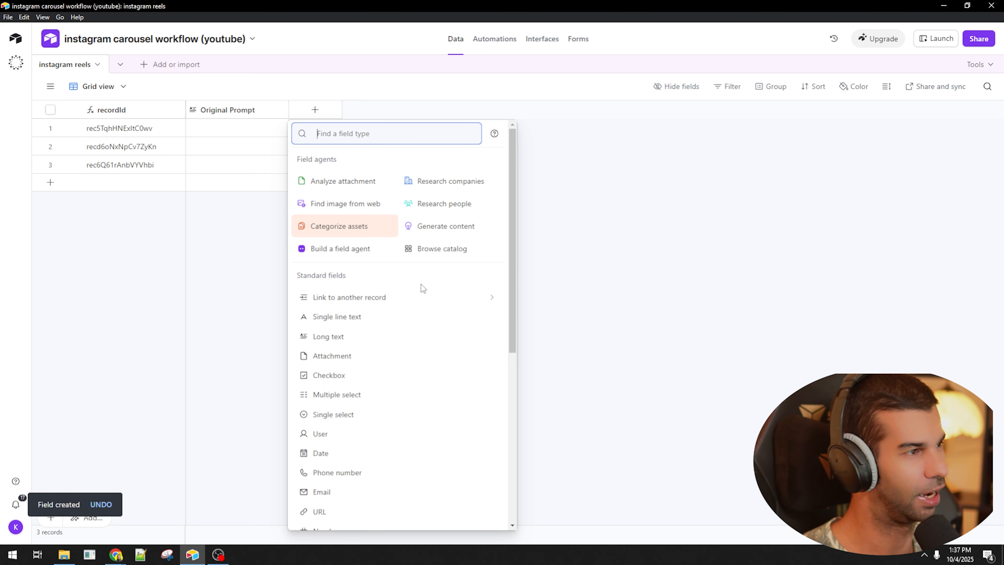
{"action": "type", "text": "atta"}
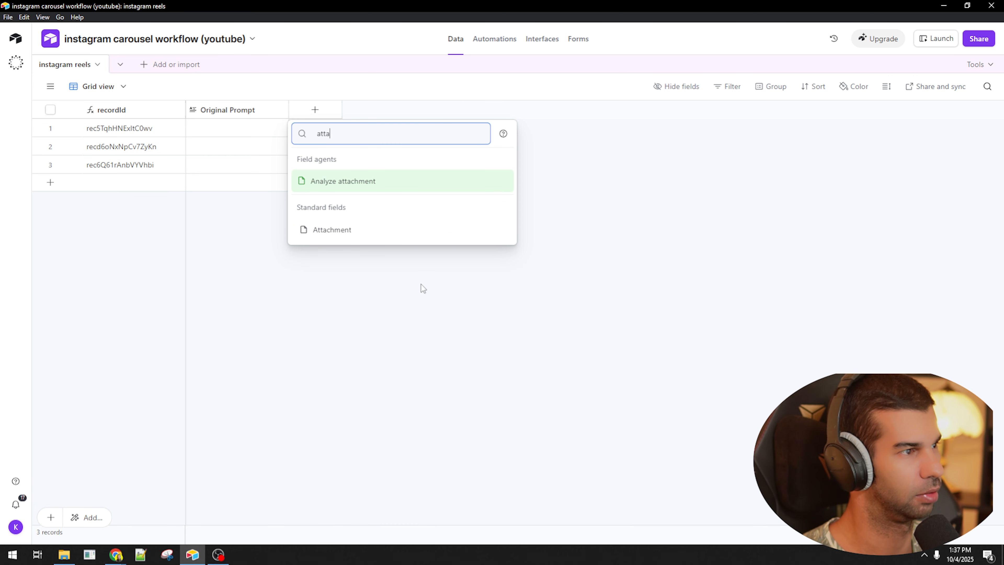
{"action": "type", "text": "ch"}
{"action": "key", "text": "Down"}
{"action": "key", "text": "Return"}
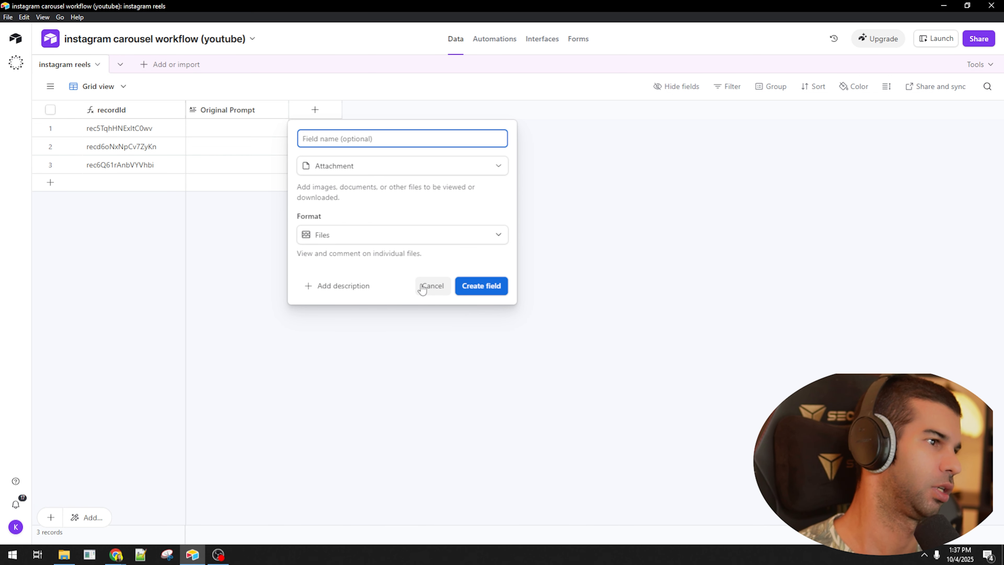
{"action": "key", "text": "ctrl+a"}
{"action": "key", "text": "ctrl+c"}
{"action": "key", "text": "Return"}
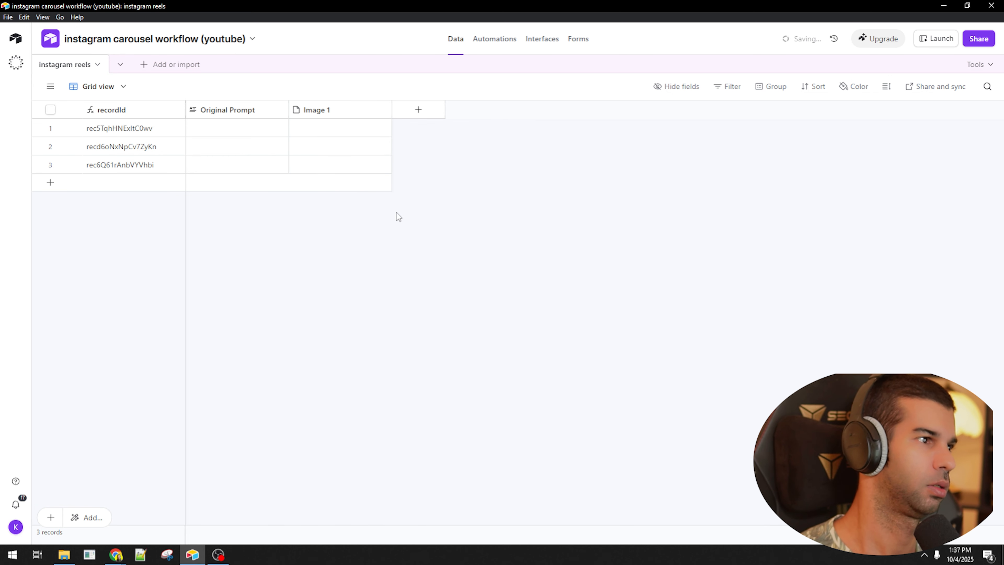
- Duplicate the Image 1 field three times
{"action": "right_click", "coordinate": [357, 108]}
{"action": "left_click", "coordinate": [359, 171]}
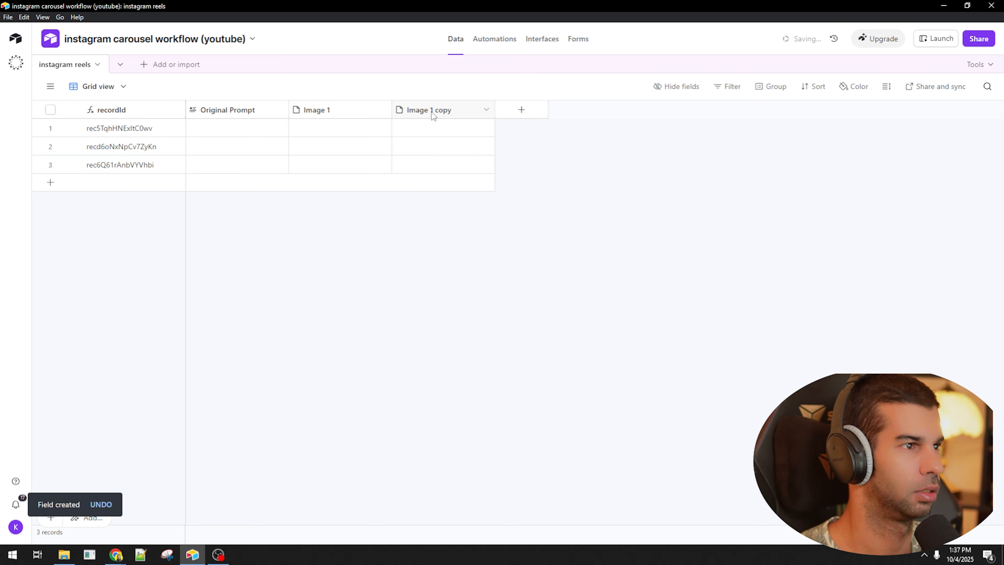
{"action": "right_click", "coordinate": [432, 112]}
{"action": "left_click", "coordinate": [460, 174]}
{"action": "right_click", "coordinate": [449, 110]}
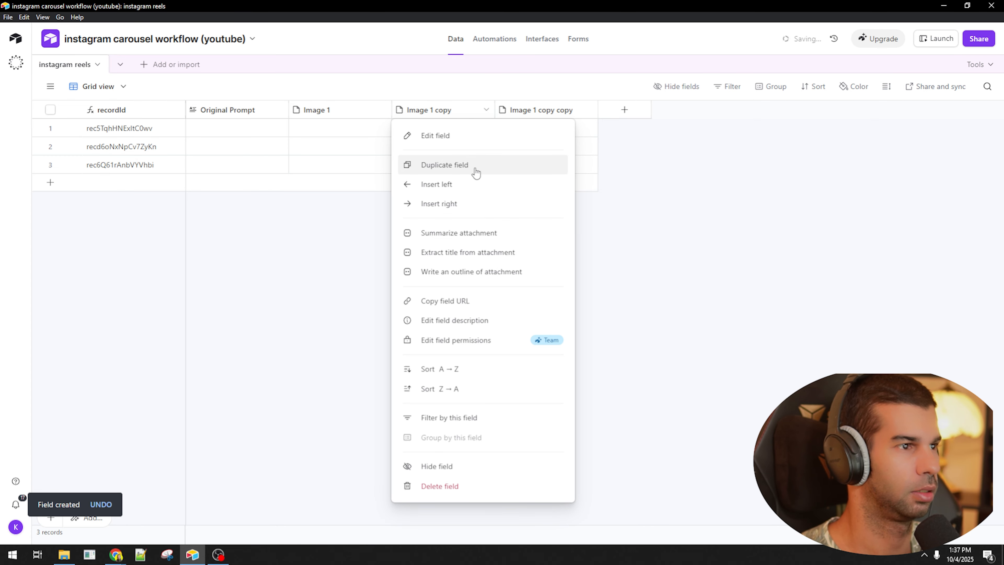
{"action": "left_click", "coordinate": [475, 171]}
- Rename the first two image copies to 'Image 2' and 'Image 3'
{"action": "left_click", "coordinate": [460, 112]}
{"action": "double_click", "coordinate": [461, 112]}
{"action": "key", "text": "ctrl+v"}
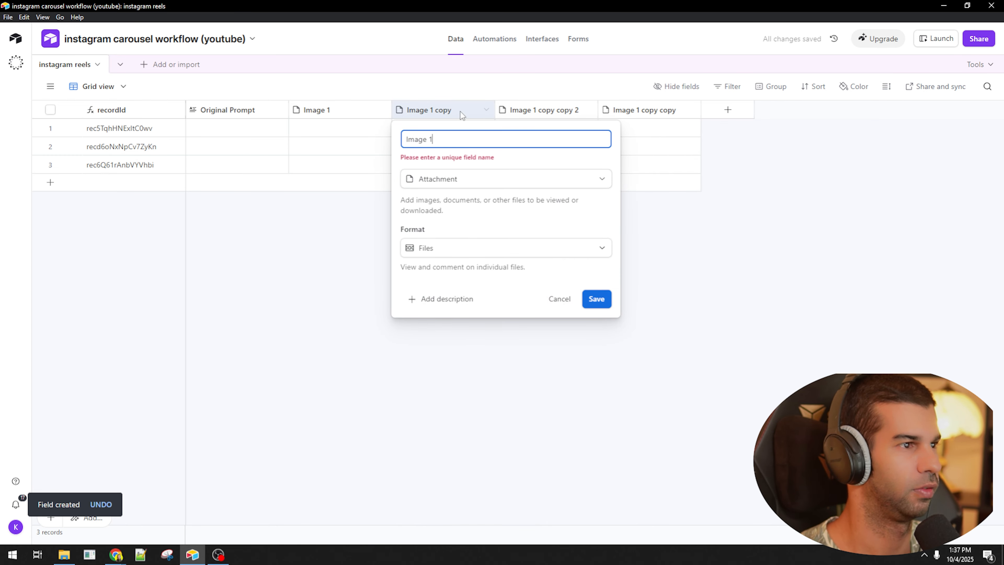
{"action": "key", "text": "BackSpace"}
{"action": "type", "text": "2"}
{"action": "key", "text": "Return"}
{"action": "right_click", "coordinate": [534, 111]}
{"action": "double_click", "coordinate": [534, 111]}
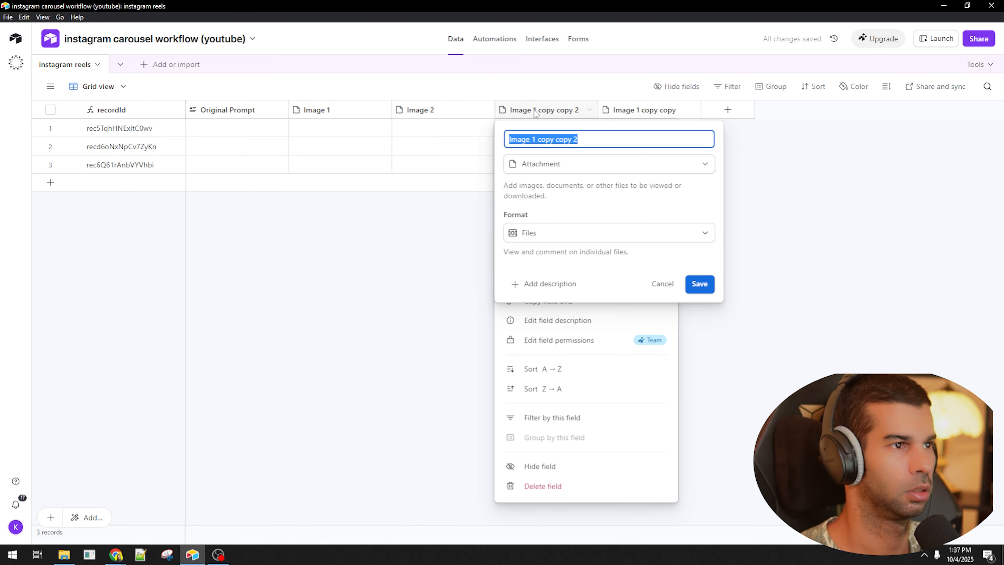
{"action": "key", "text": "ctrl+v"}
{"action": "key", "text": "BackSpace"}
{"action": "type", "text": "3"}
{"action": "key", "text": "Return"}
- Rename the last image copy to 'Image 4'
{"action": "double_click", "coordinate": [646, 110]}
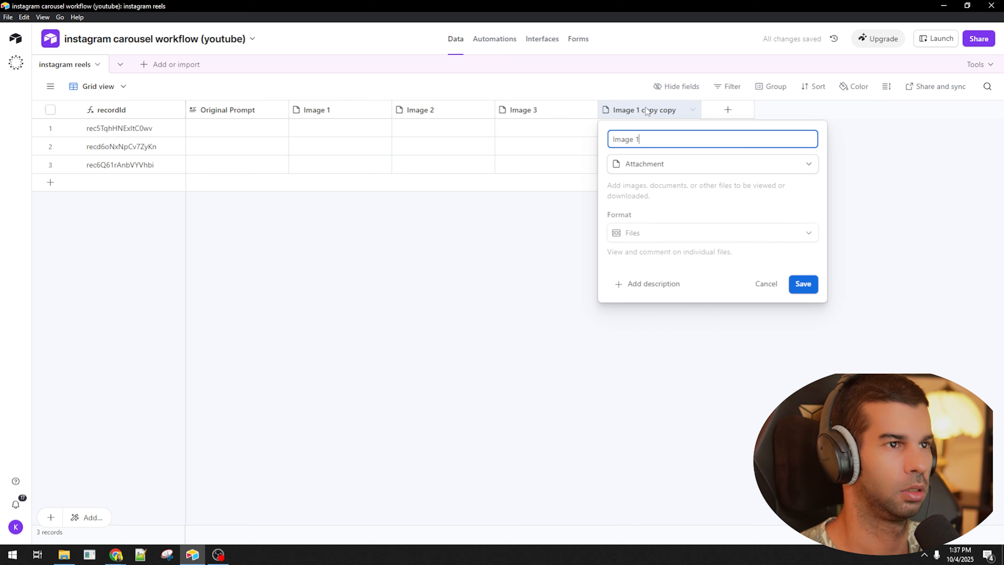
{"action": "key", "text": "ctrl+v"}
{"action": "key", "text": "BackSpace"}
{"action": "type", "text": "4"}
{"action": "key", "text": "Return"}
- Create a solid orange 'Post To IG' button field labelled Post To IG with a link formula
{"action": "left_click", "coordinate": [718, 111]}
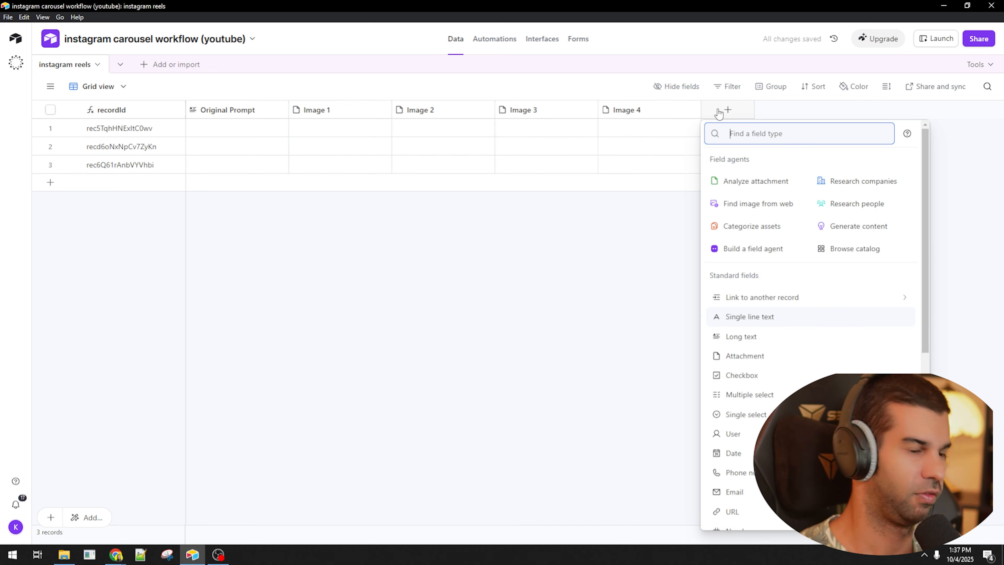
{"action": "type", "text": "Button"}
{"action": "left_click", "coordinate": [747, 161]}
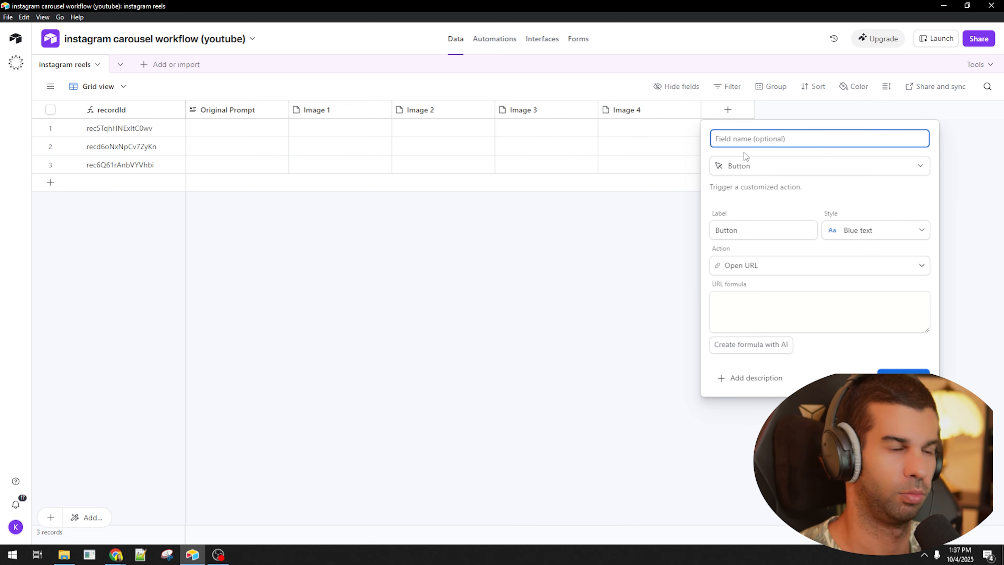
{"action": "type", "text": "Post To IG"}
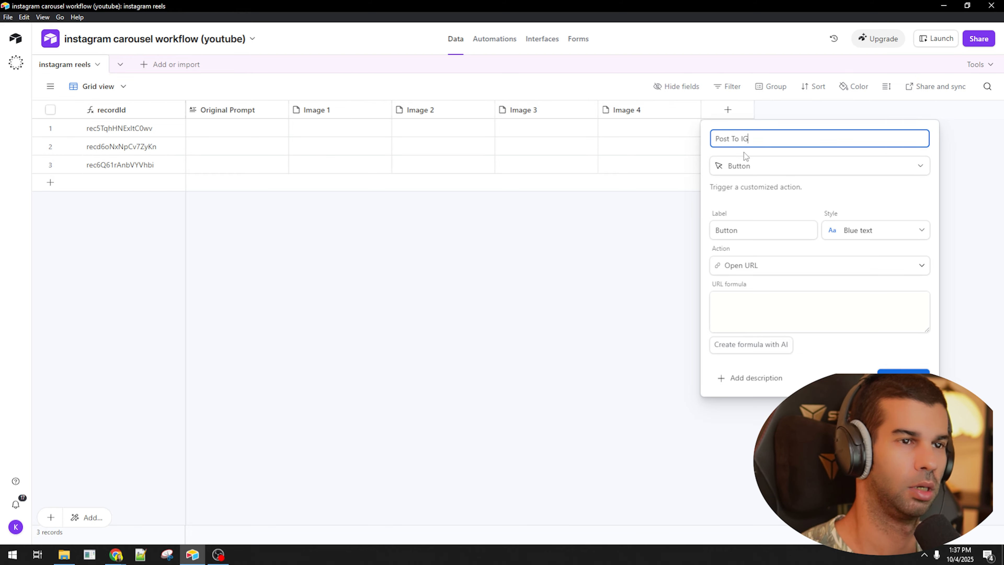
{"action": "key", "text": "ctrl+a"}
{"action": "key", "text": "ctrl+c"}
{"action": "double_click", "coordinate": [756, 234]}
{"action": "key", "text": "ctrl+v"}
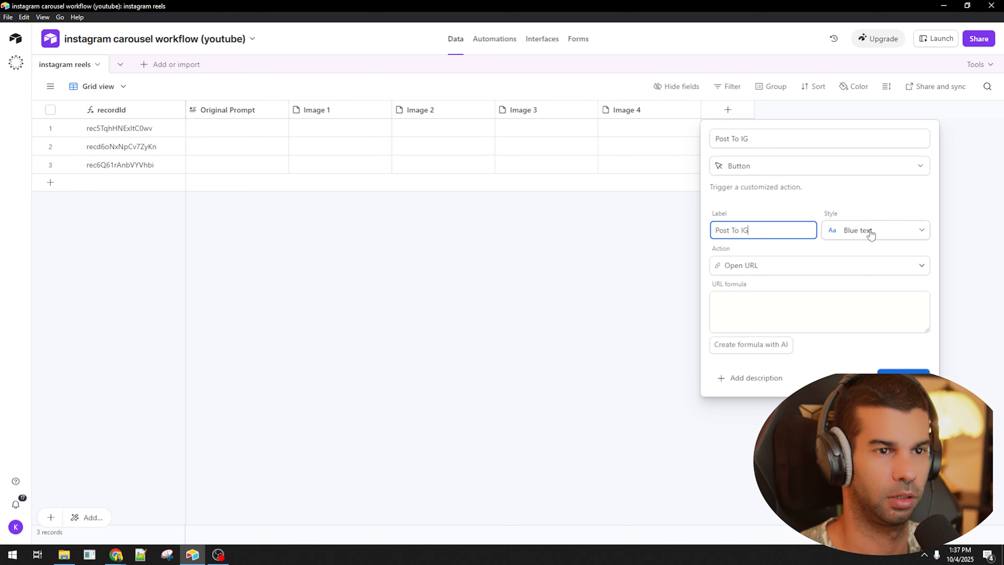
{"action": "left_click", "coordinate": [870, 233]}
{"action": "left_click", "coordinate": [832, 303]}
{"action": "left_click", "coordinate": [762, 305]}
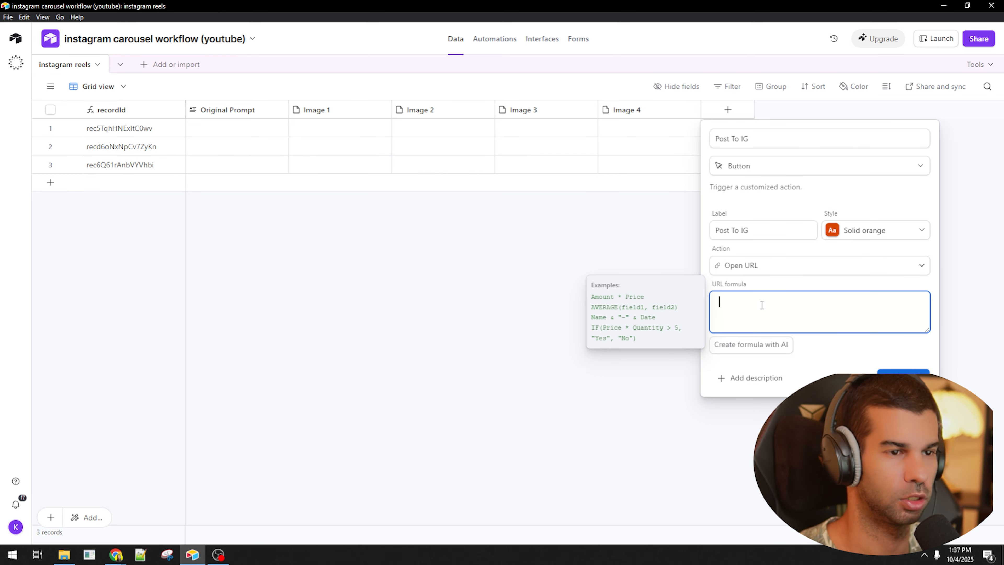
{"action": "type", "text": "\""}
{"action": "left_click", "coordinate": [903, 398]}
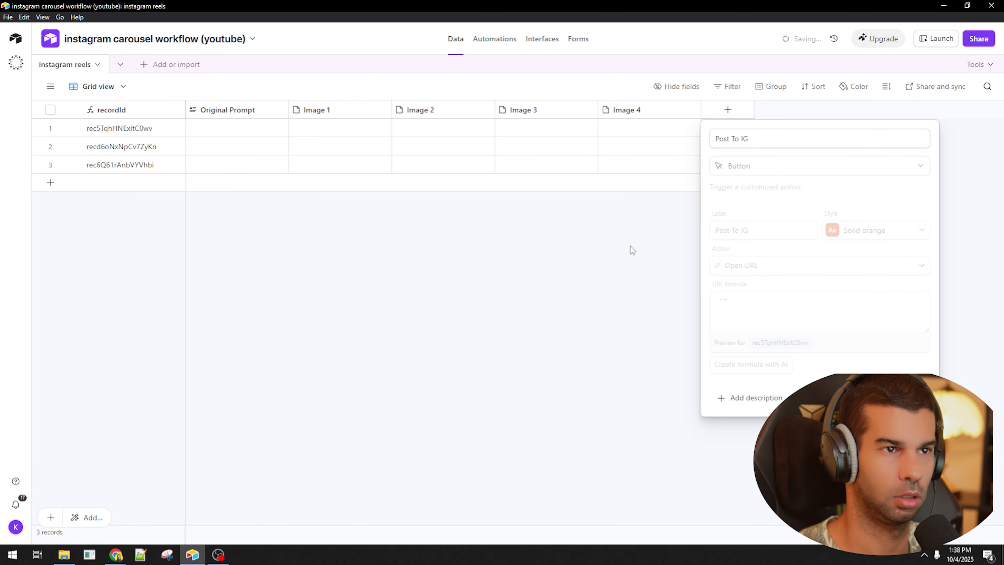
- Create a single select 'Status' field with options To Review and Posted, defaulting to To Review
{"action": "left_click", "coordinate": [834, 111]}
{"action": "type", "text": "S"}
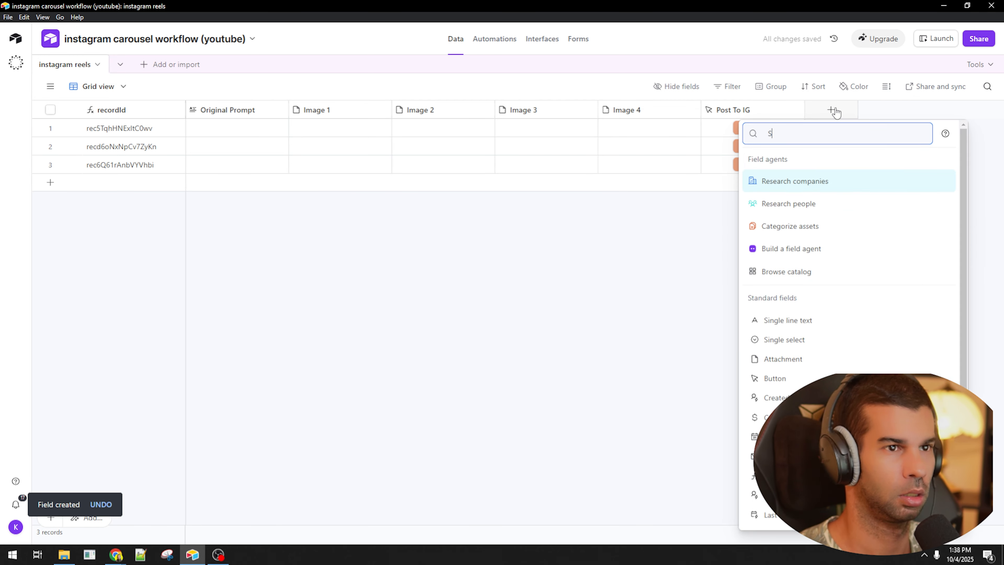
{"action": "type", "text": "tatus"}
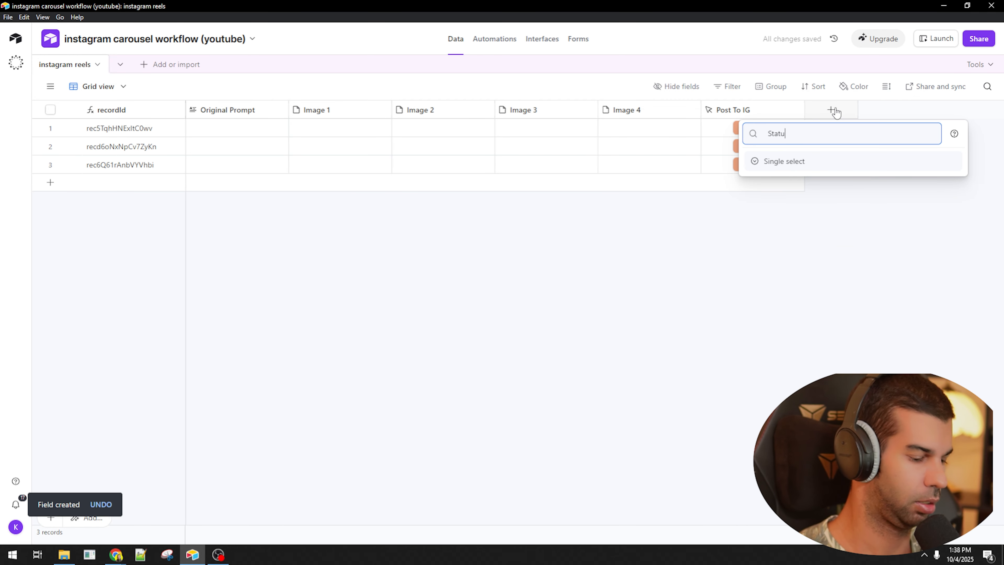
{"action": "key", "text": "Return"}
{"action": "left_click", "coordinate": [789, 283]}
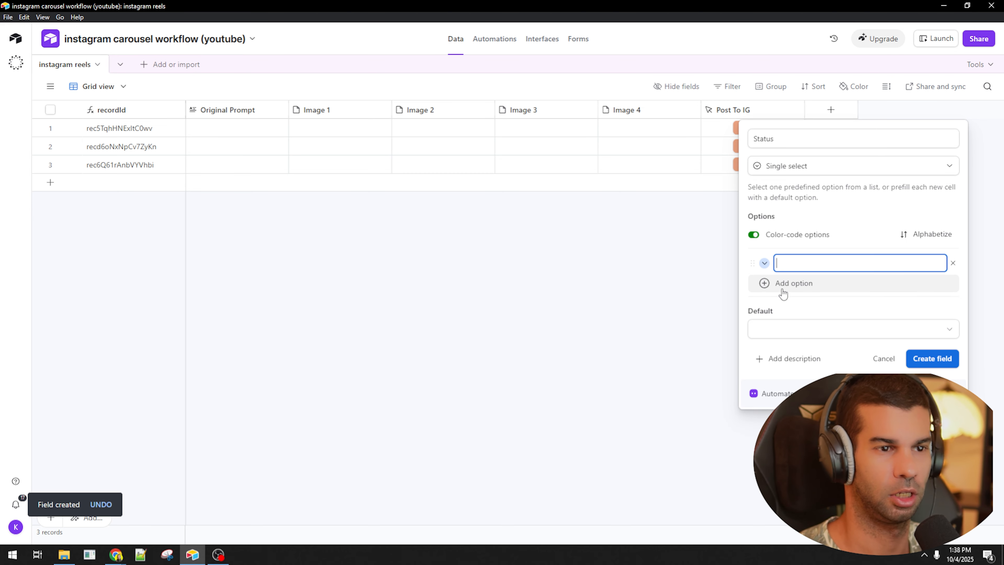
{"action": "type", "text": "To Review"}
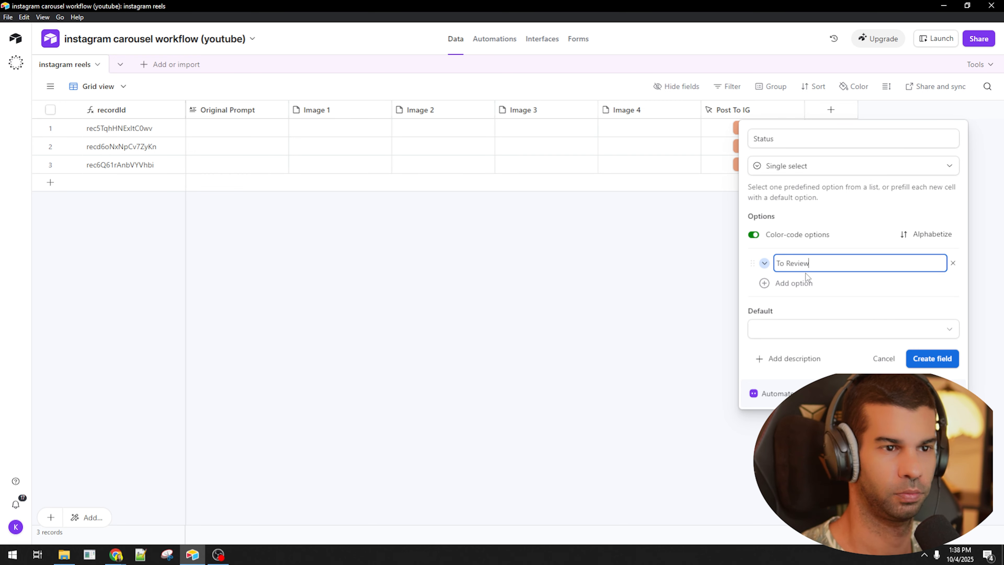
{"action": "left_click", "coordinate": [793, 283]}
{"action": "type", "text": "Posted"}
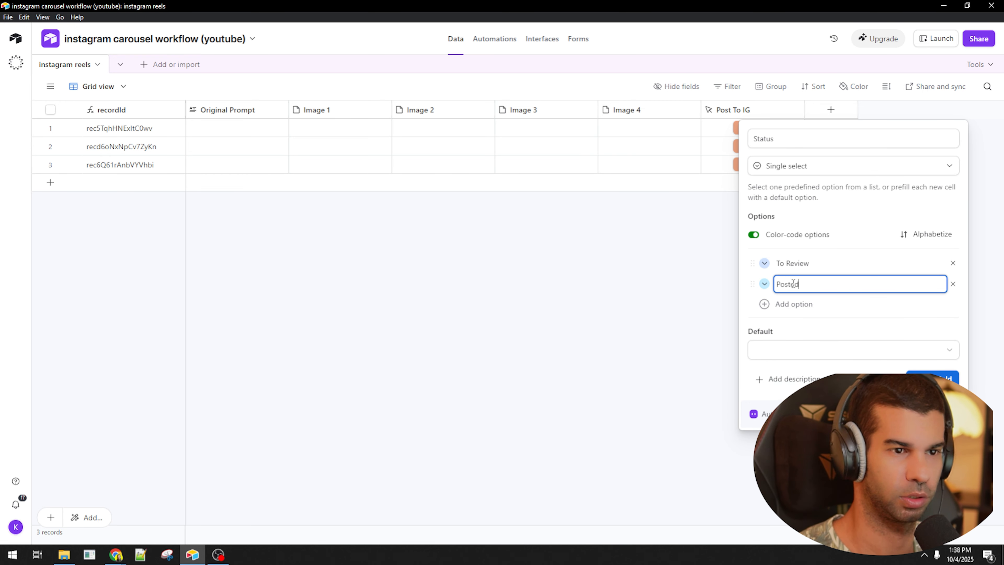
{"action": "left_click", "coordinate": [808, 353]}
{"action": "left_click", "coordinate": [804, 414]}
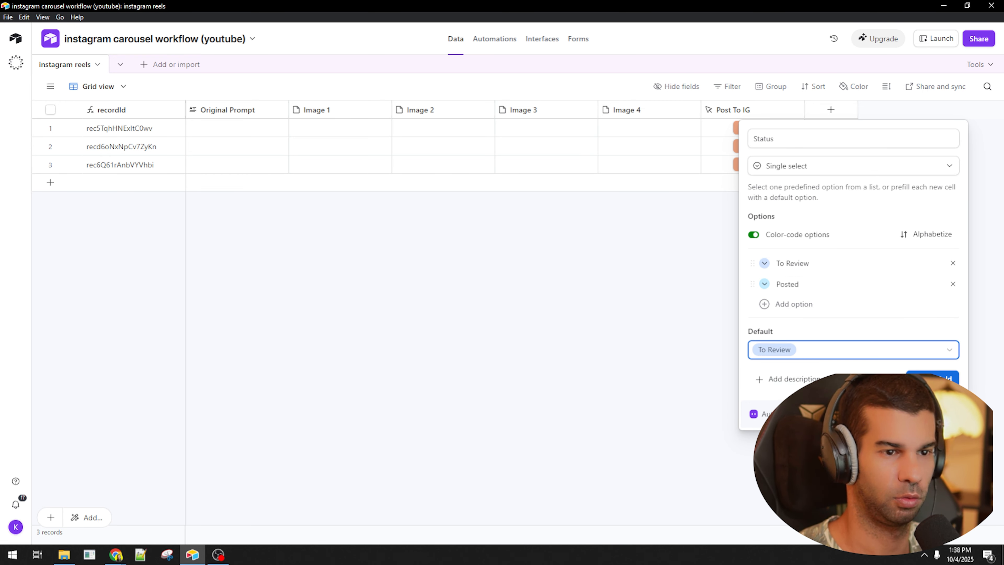
{"action": "left_click", "coordinate": [932, 379]}
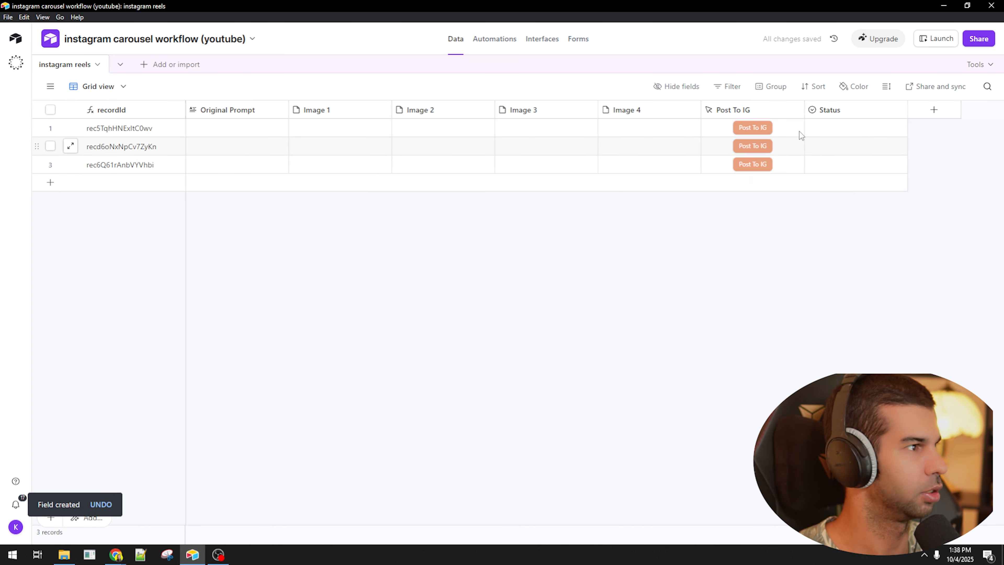
- In n8n, duplicate the Update record node, then delete the Update record1 copy
{"action": "key", "text": "alt+Tab"}
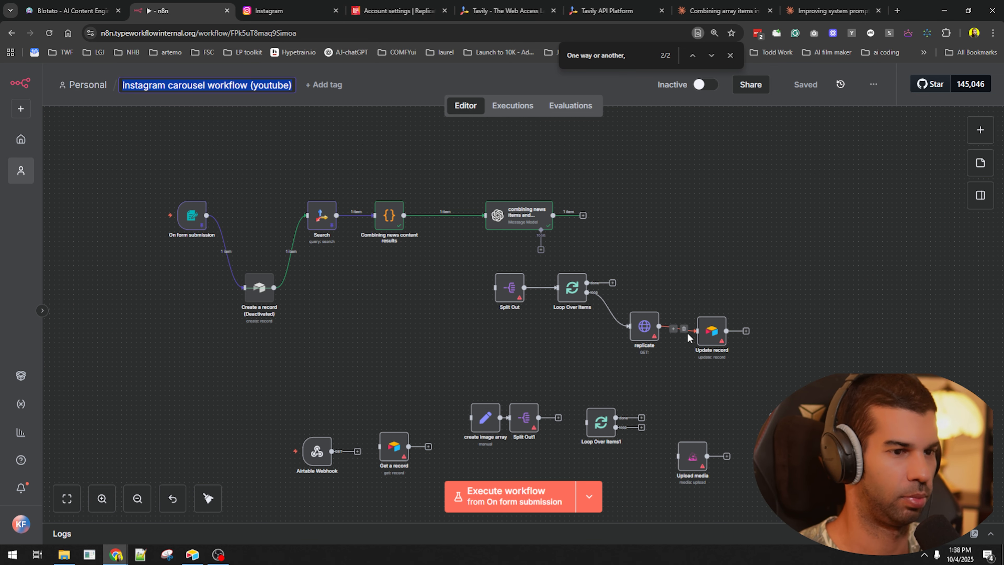
{"action": "left_click", "coordinate": [700, 333]}
{"action": "key", "text": "ctrl+c"}
{"action": "key", "text": "ctrl+v"}
{"action": "key", "text": "Tab"}
{"action": "left_click", "coordinate": [744, 375]}
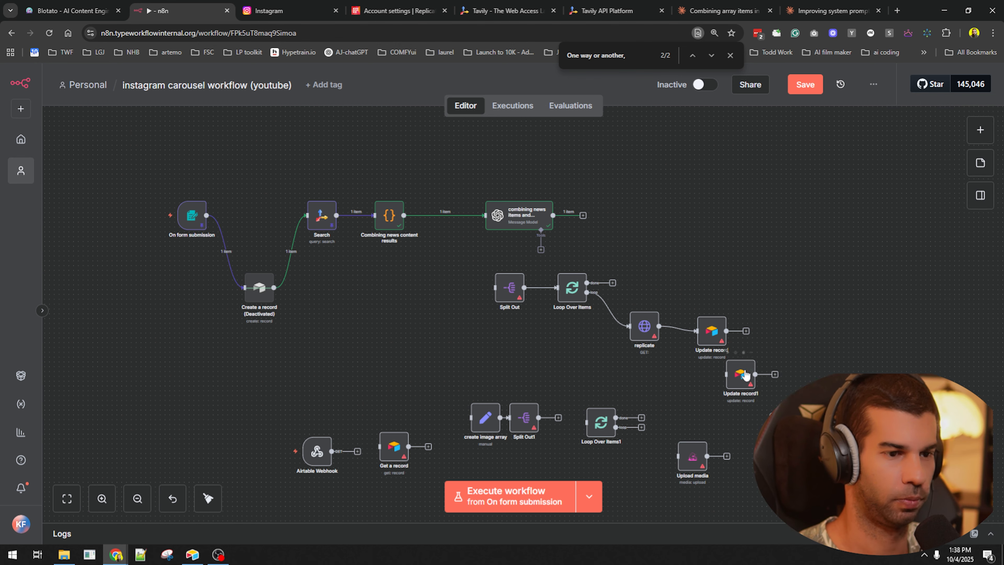
{"action": "key", "text": "Delete"}
- Check the Status choices on the first Airtable record
{"action": "key", "text": "alt+Tab"}
{"action": "left_click", "coordinate": [867, 131]}
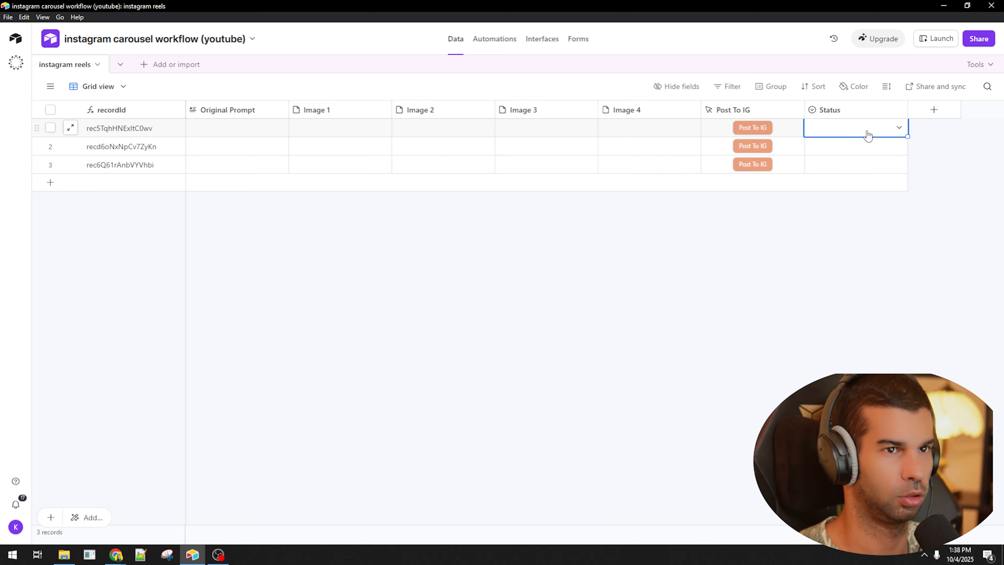
{"action": "left_click", "coordinate": [866, 130]}
{"action": "left_click", "coordinate": [838, 263]}
{"action": "key", "text": "alt+Tab"}
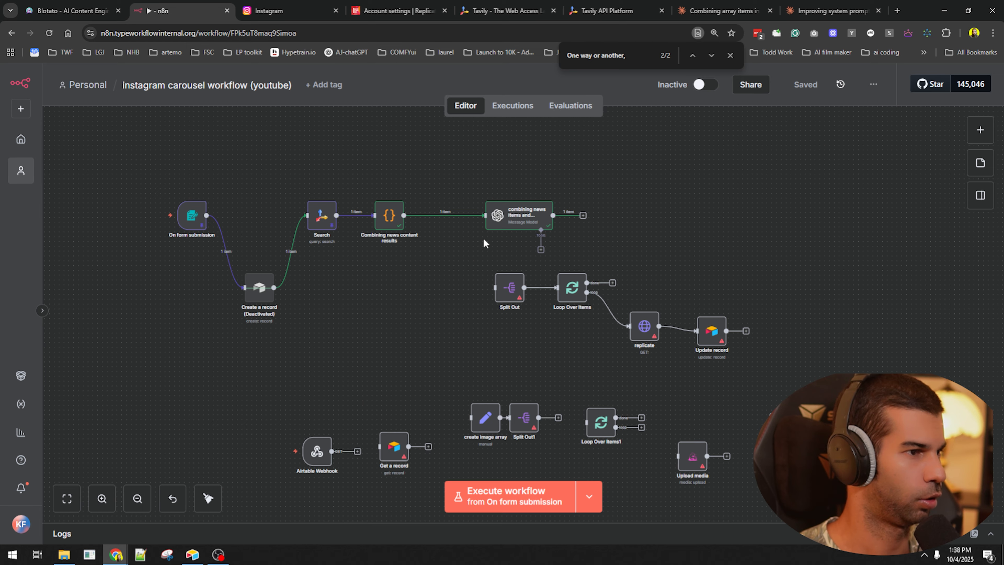
- Open the combining news items OpenAI node and review the first image's prompt in its output
{"action": "double_click", "coordinate": [507, 219]}
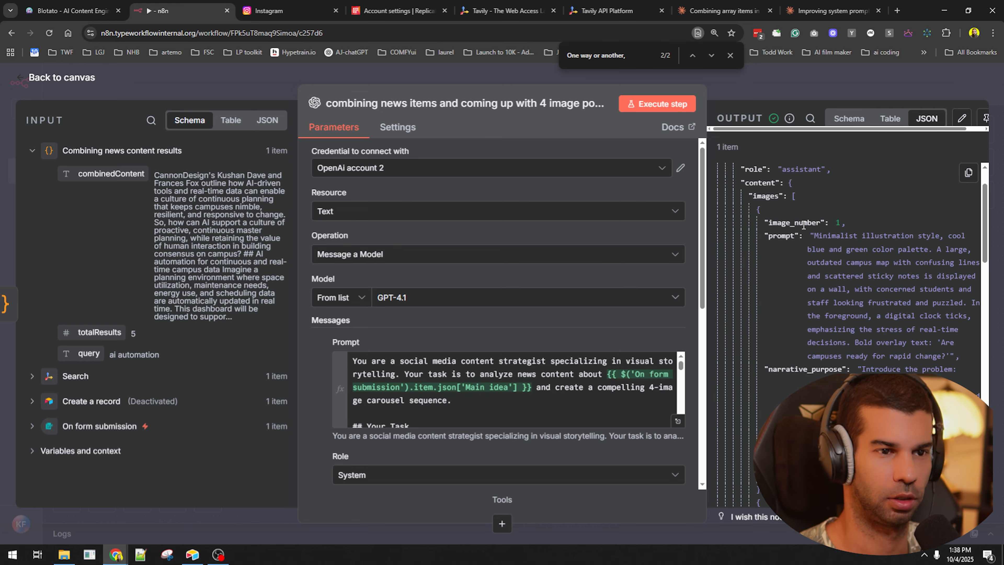
{"action": "triple_click", "coordinate": [856, 287]}
{"action": "scroll", "coordinate": [858, 288], "scroll_direction": "down", "scroll_amount": 1}
{"action": "left_click_drag", "start_coordinate": [809, 316], "coordinate": [898, 368]}
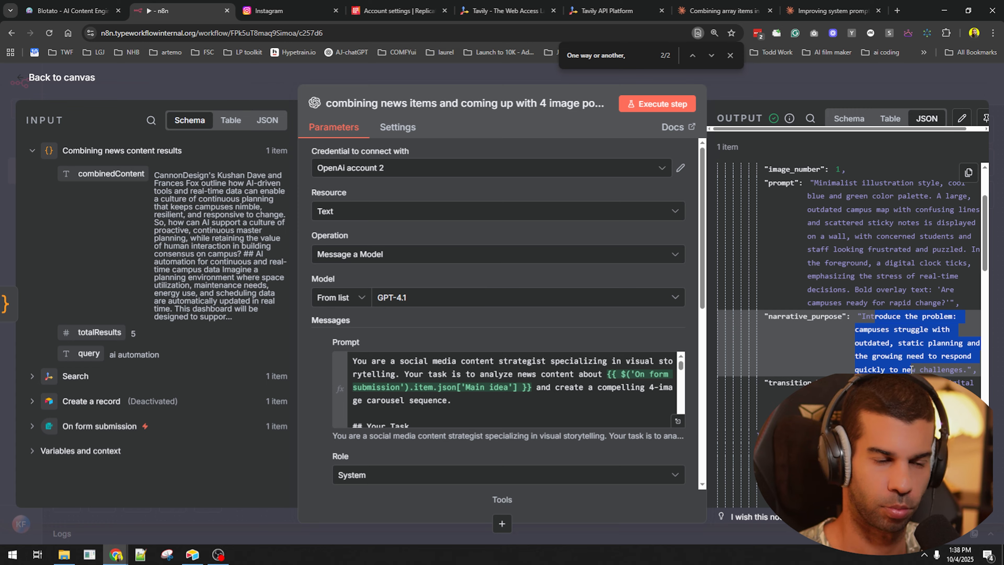
{"action": "scroll", "coordinate": [876, 319], "scroll_direction": "down", "scroll_amount": 5}
{"action": "scroll", "coordinate": [851, 372], "scroll_direction": "up", "scroll_amount": 8}
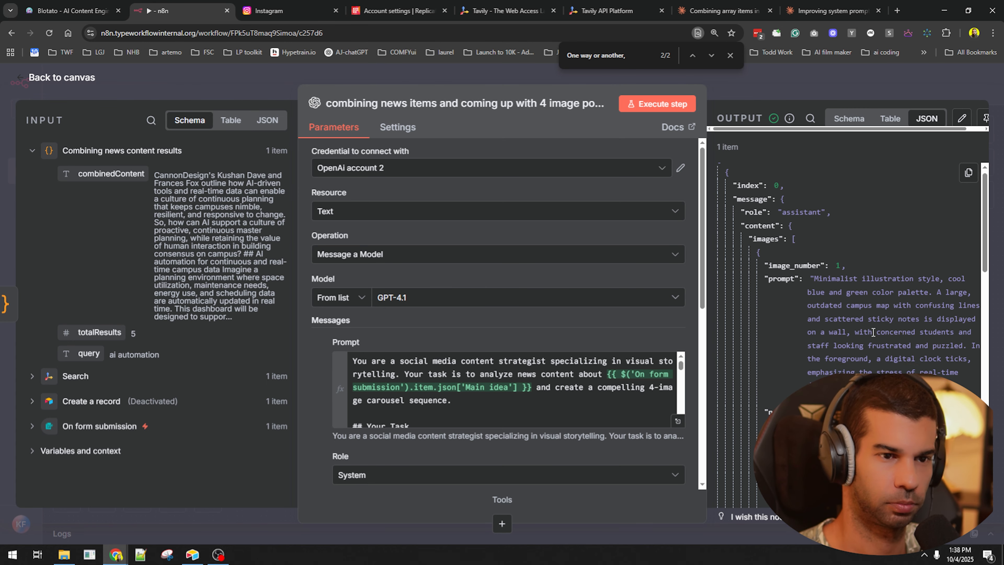
- Inspect the image_number and prompt keys, then select the narrative_purpose and transition_hook lines
{"action": "triple_click", "coordinate": [844, 331]}
{"action": "scroll", "coordinate": [844, 331], "scroll_direction": "down", "scroll_amount": 10}
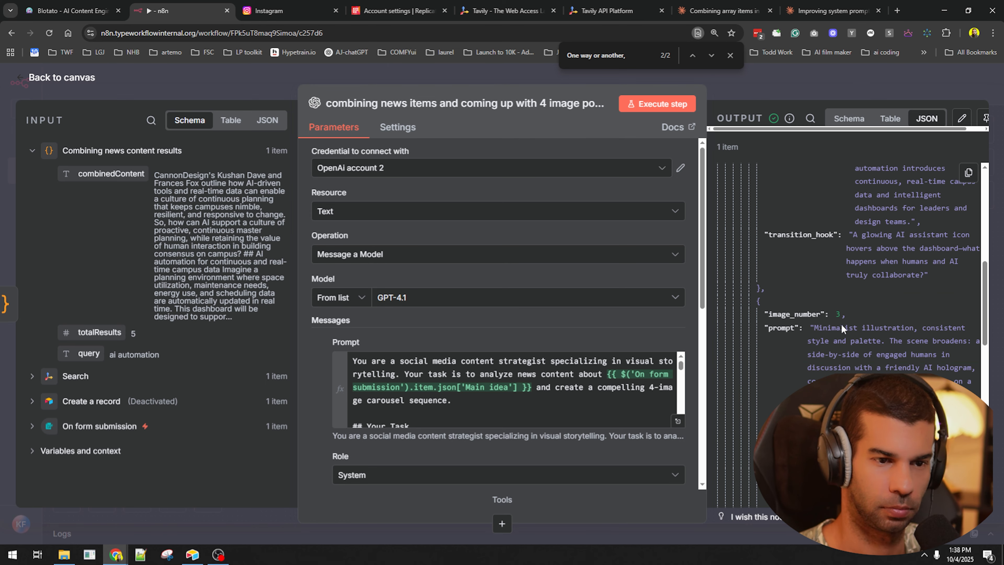
{"action": "scroll", "coordinate": [839, 374], "scroll_direction": "down", "scroll_amount": 1}
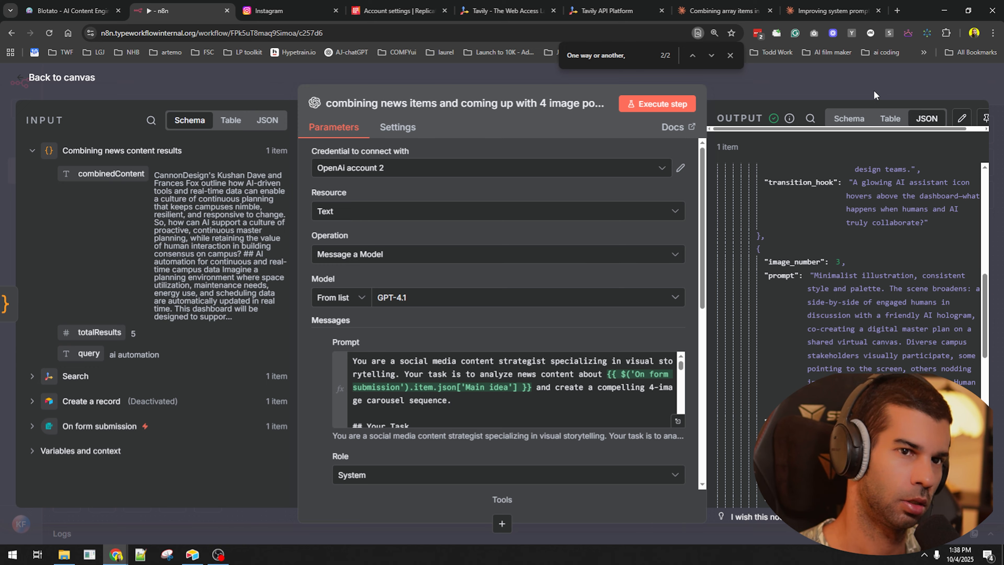
{"action": "scroll", "coordinate": [825, 183], "scroll_direction": "up", "scroll_amount": 12}
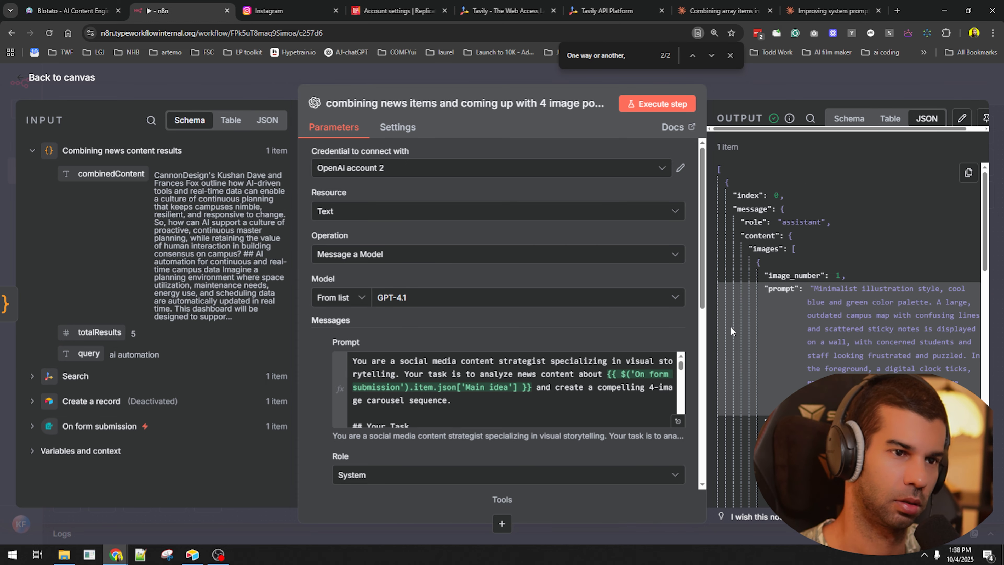
{"action": "left_click_drag", "start_coordinate": [808, 276], "coordinate": [777, 276]}
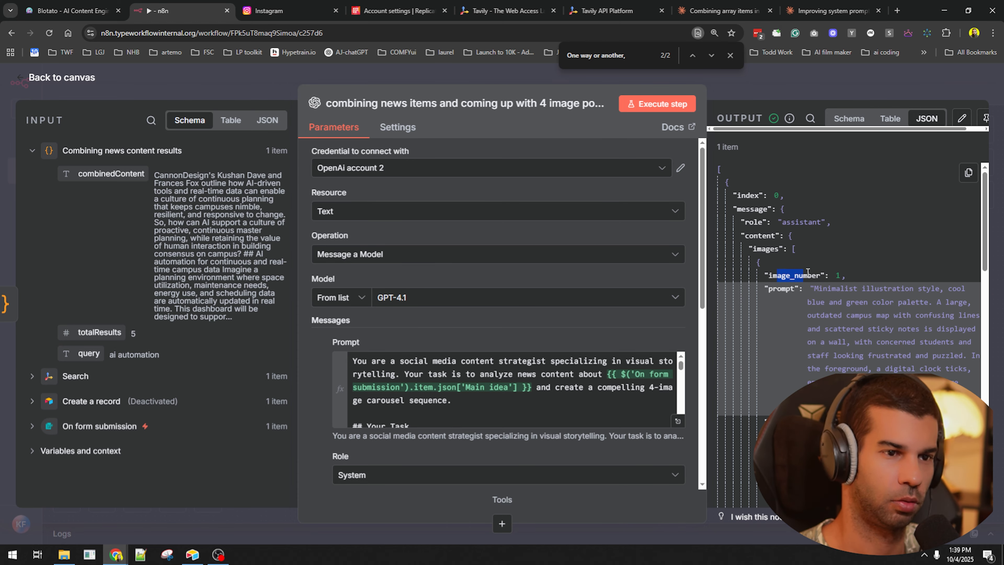
{"action": "double_click", "coordinate": [775, 289]}
{"action": "scroll", "coordinate": [832, 317], "scroll_direction": "down", "scroll_amount": 3}
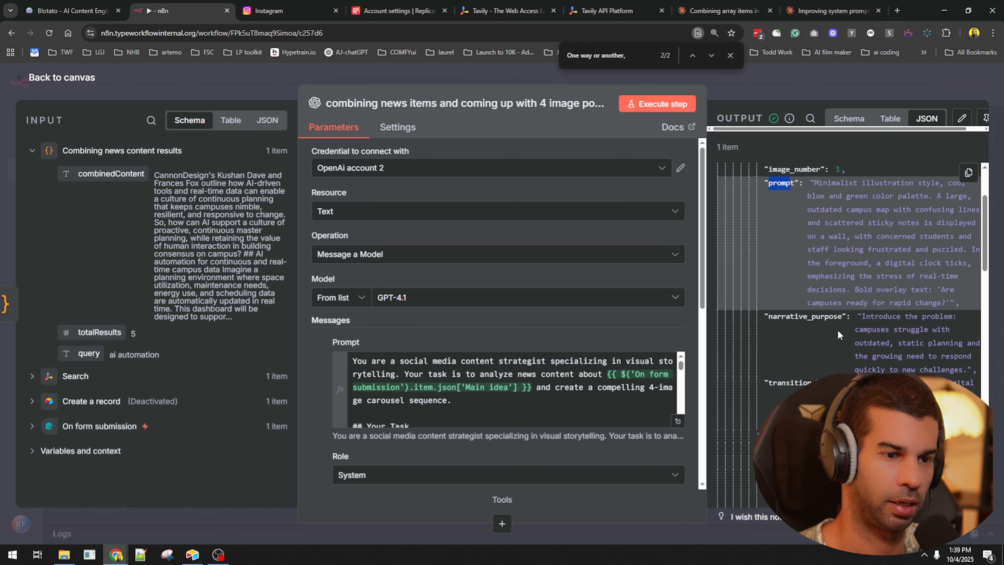
{"action": "left_click_drag", "start_coordinate": [763, 316], "coordinate": [830, 396]}
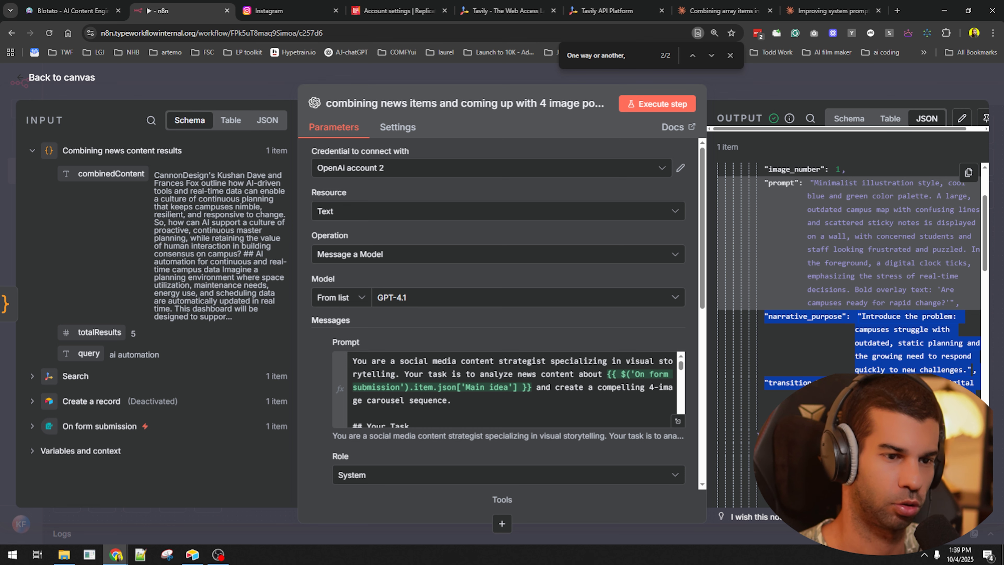
- Tell Claude the narrative_purpose and transition_hook output isn't needed, pasting that JSON snippet
{"action": "left_click", "coordinate": [830, 11]}
{"action": "left_click", "coordinate": [316, 494]}
{"action": "type", "text": "this is "}
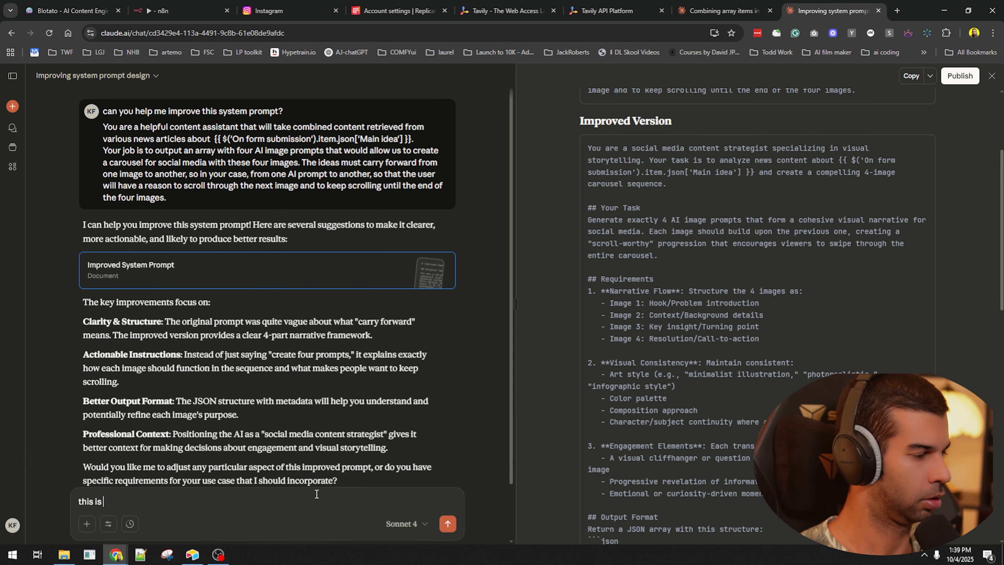
{"action": "type", "text": "great, let's make "}
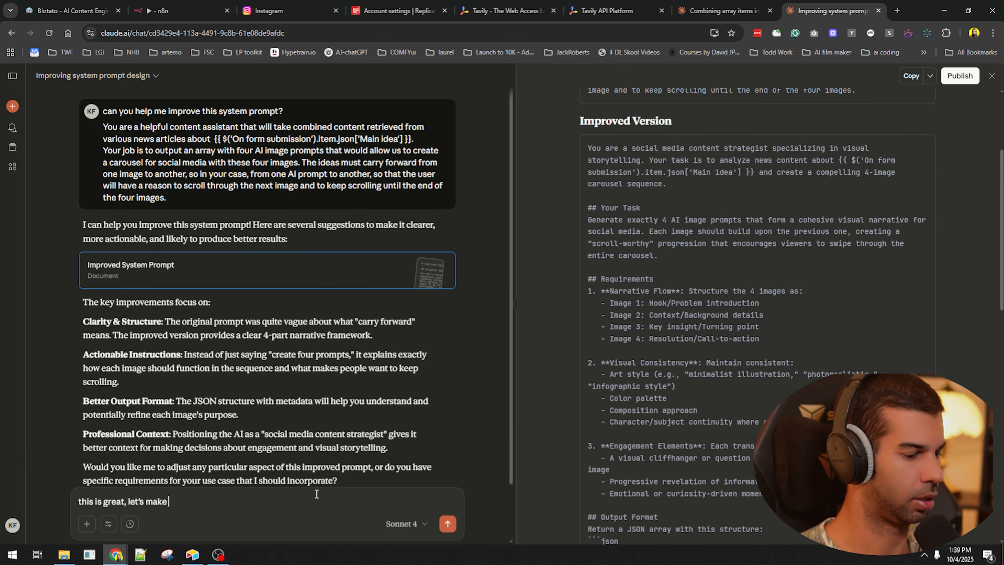
{"action": "type", "text": "some modifications, i don't need this outp"}
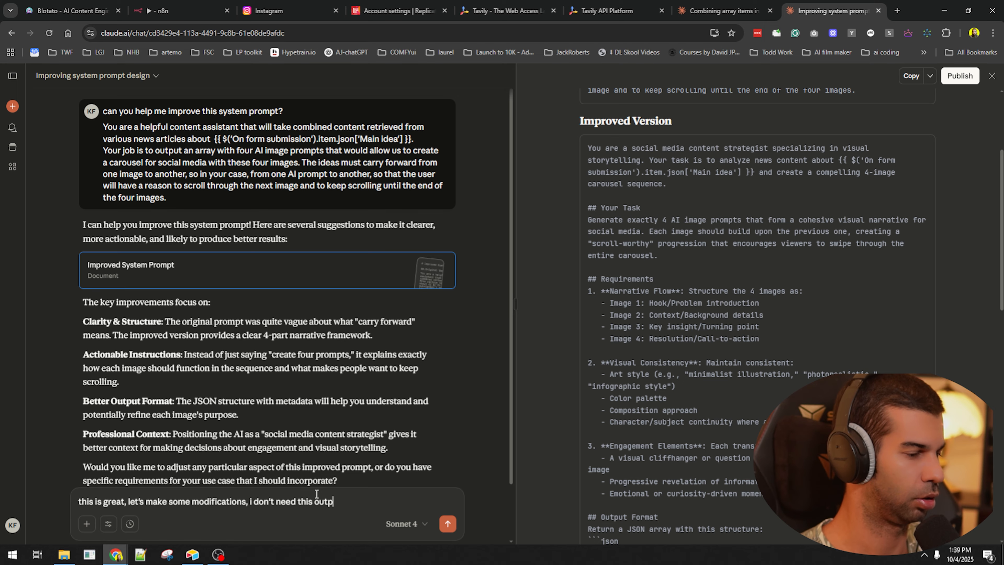
{"action": "type", "text": "ut info:"}
{"action": "key", "text": "shift+Return"}
{"action": "key", "text": "shift+Return"}
{"action": "key", "text": "ctrl+v"}
{"action": "key", "text": "shift+Return"}
{"action": "key", "text": "shift+Return"}
{"action": "type", "text": "AI"}
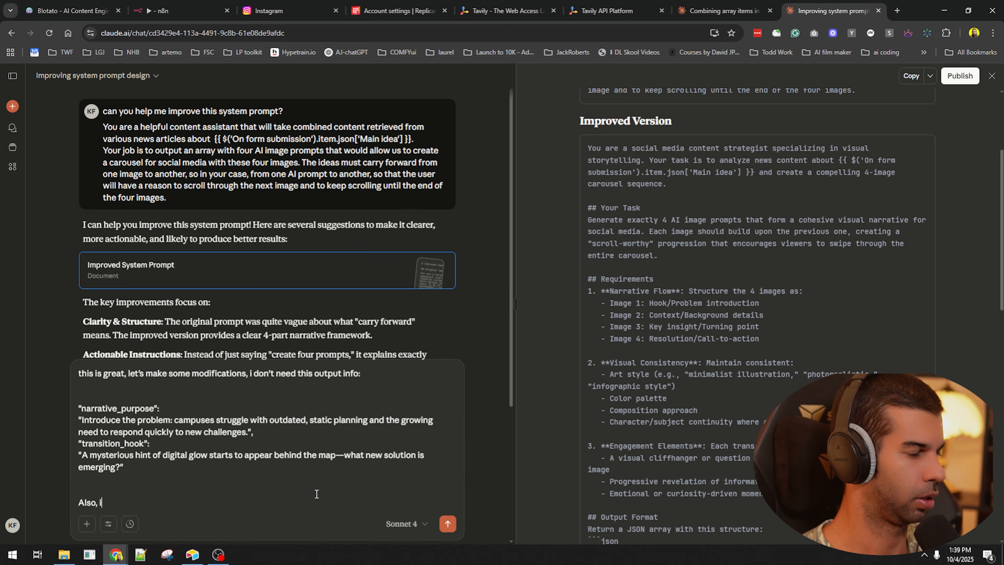
{"action": "type", "text": "so, in additon to the"}
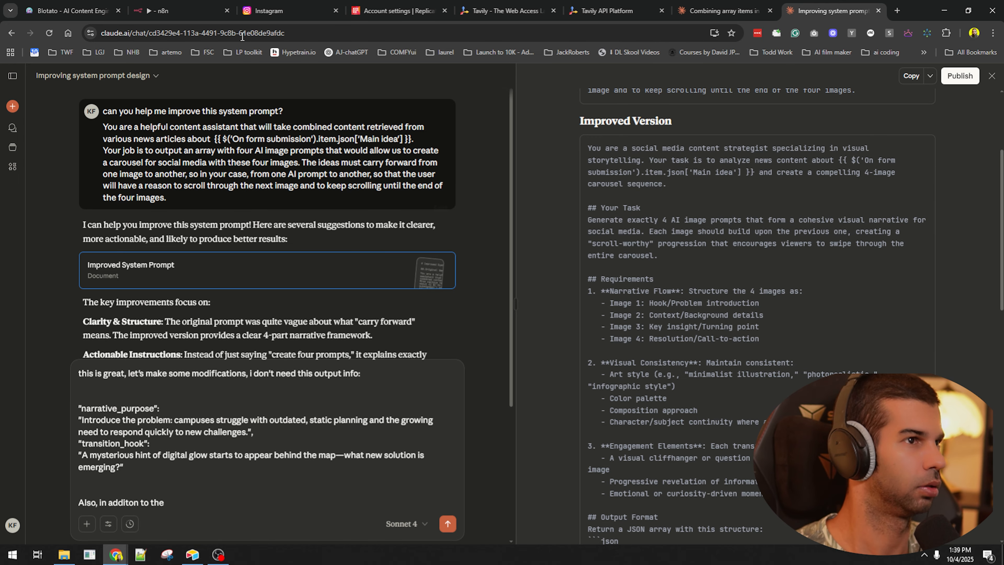
- Check the images array in n8n, then continue asking Claude for a caption for the social media post
{"action": "left_click", "coordinate": [183, 10]}
{"action": "scroll", "coordinate": [827, 235], "scroll_direction": "up", "scroll_amount": 3}
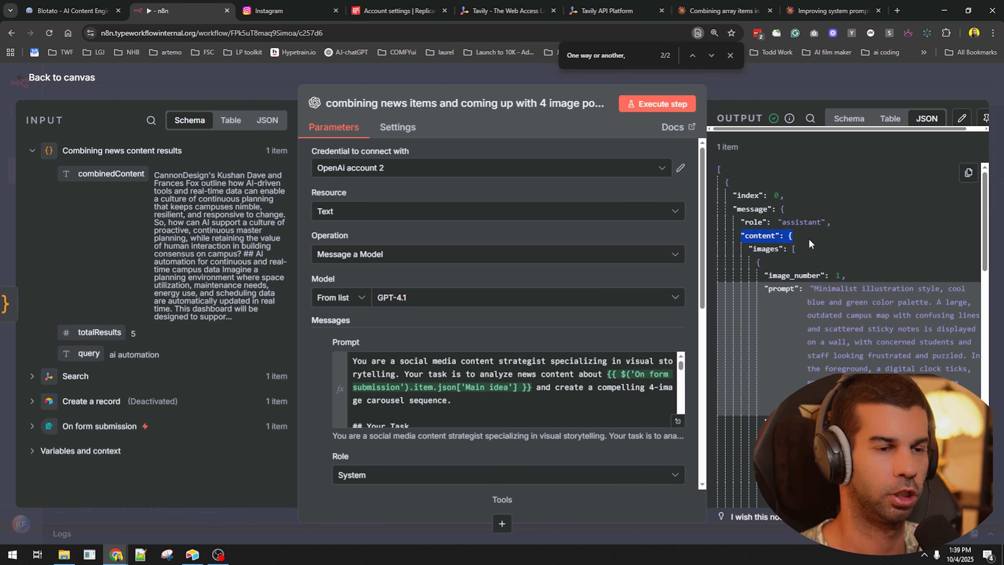
{"action": "left_click", "coordinate": [748, 251]}
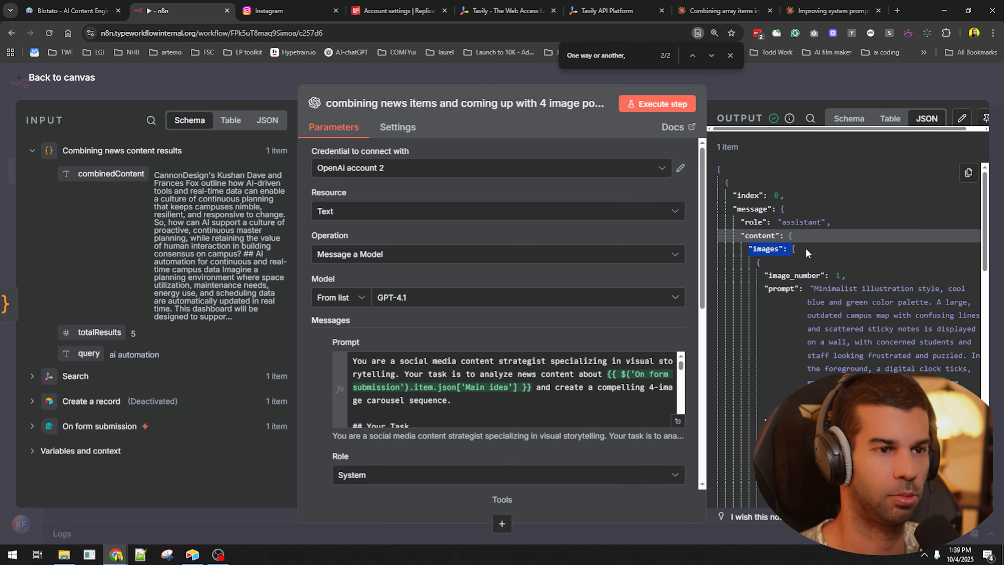
{"action": "left_click", "coordinate": [833, 5]}
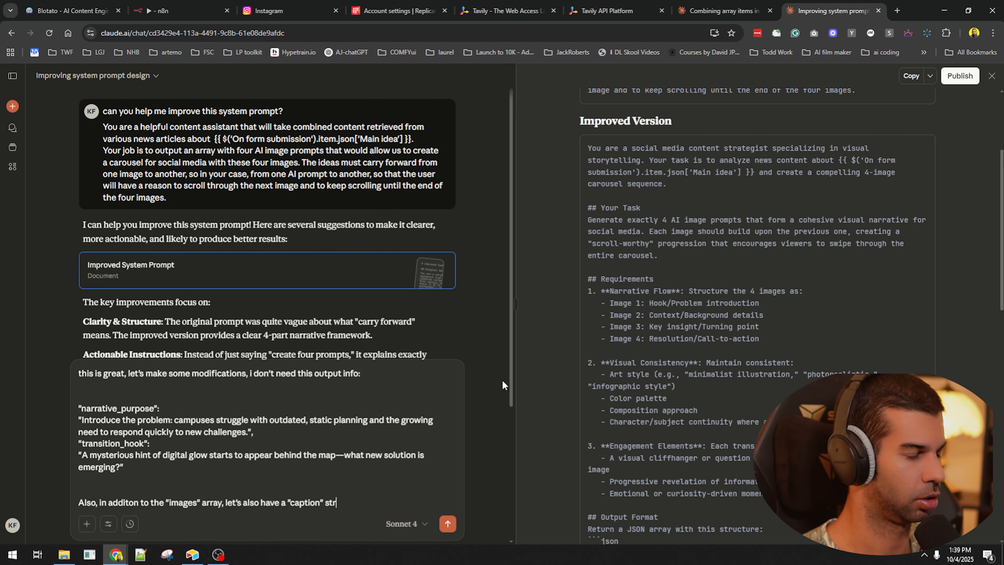
{"action": "type", "text": "ll be used "}
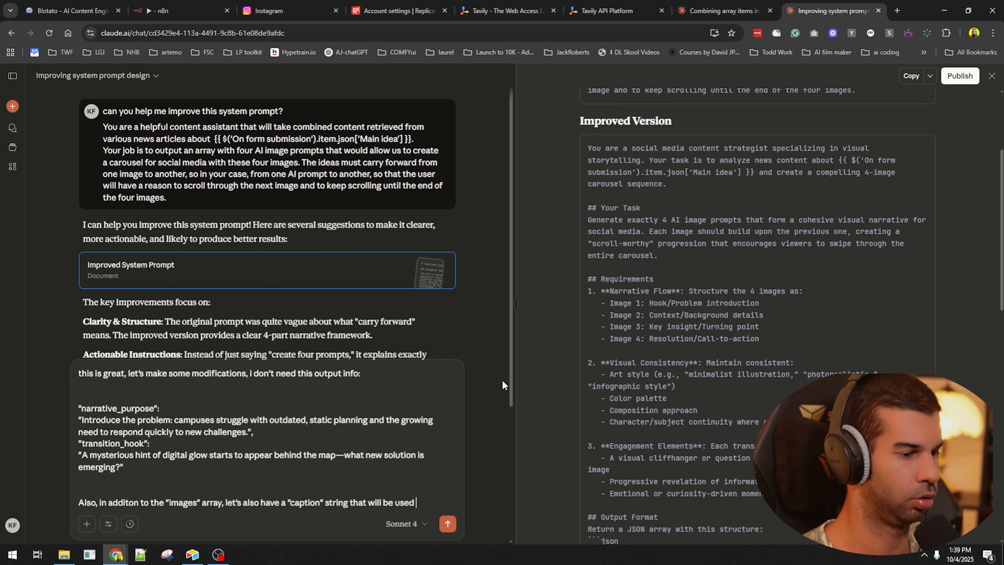
{"action": "type", "text": "as the social media caption for all the images so we only need to generate one of these"}
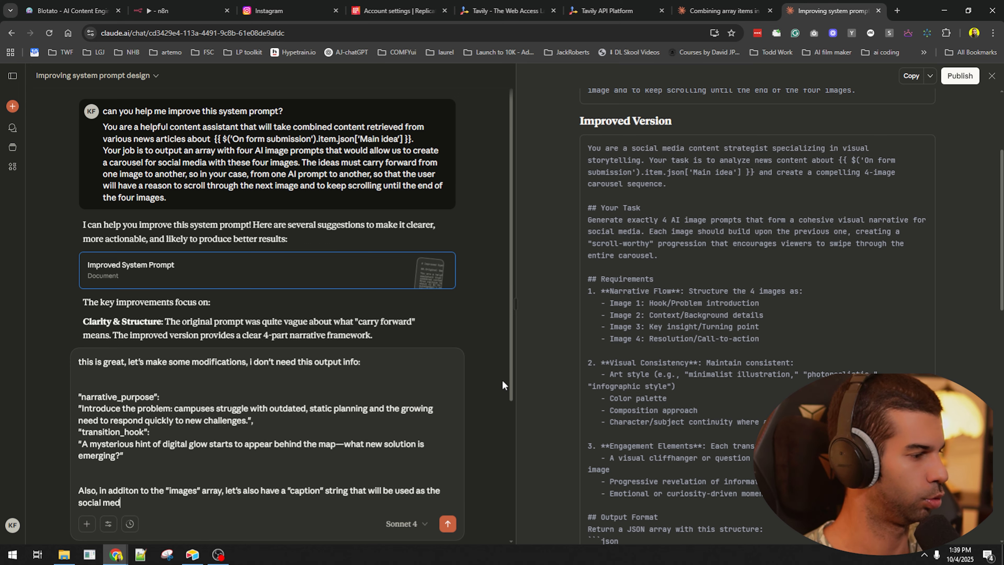
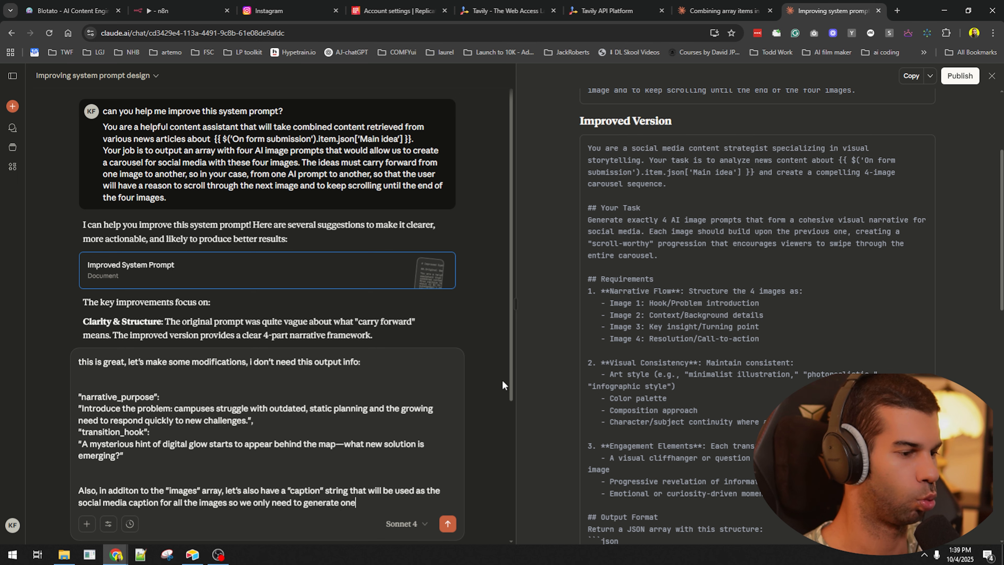
- Send Claude the request to drop narrative_purpose and transition_hook and add one shared caption
{"action": "type", "text": "captions"}
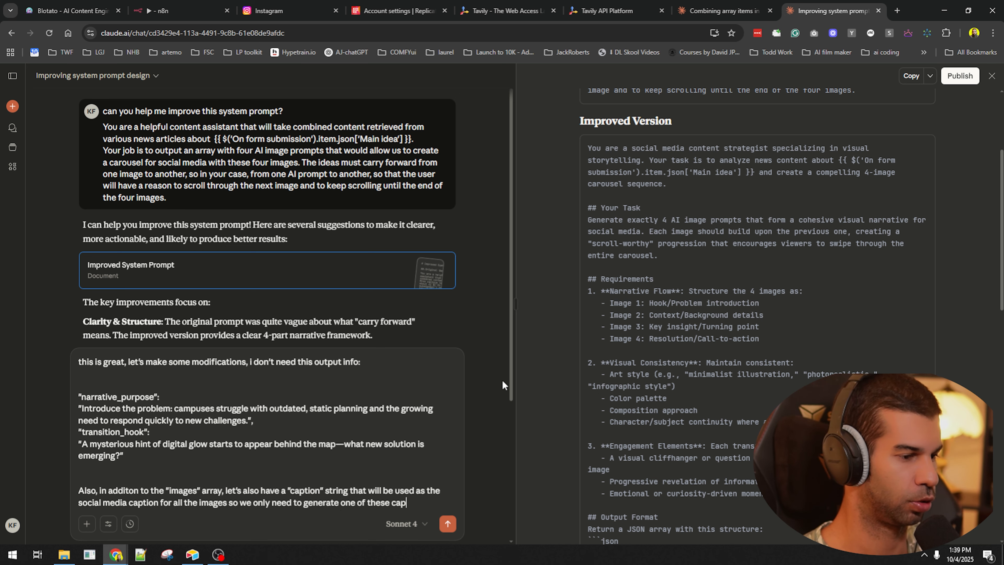
{"action": "key", "text": "Return"}
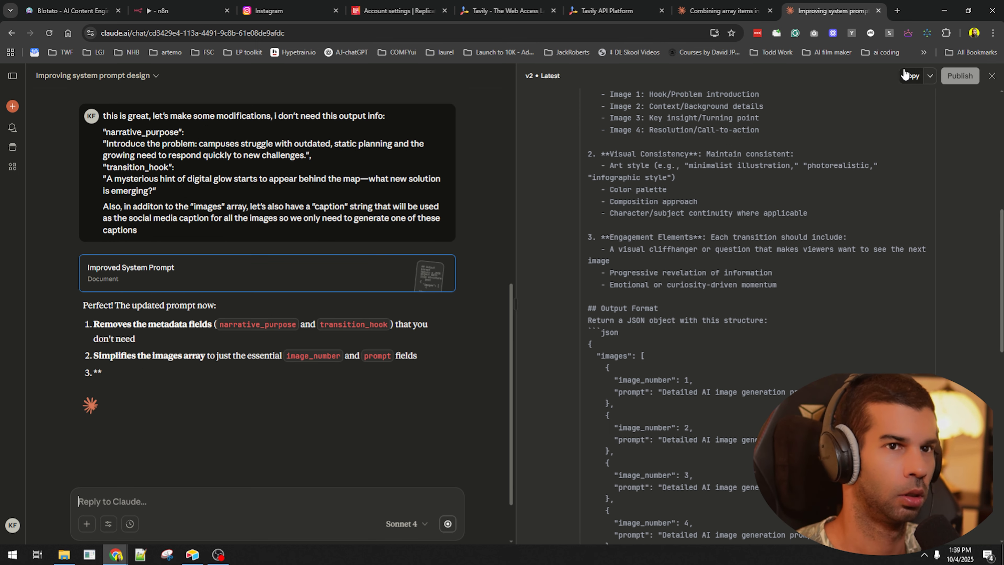
- Review the system prompt text in the n8n image-prompt node
{"action": "left_click", "coordinate": [168, 5]}
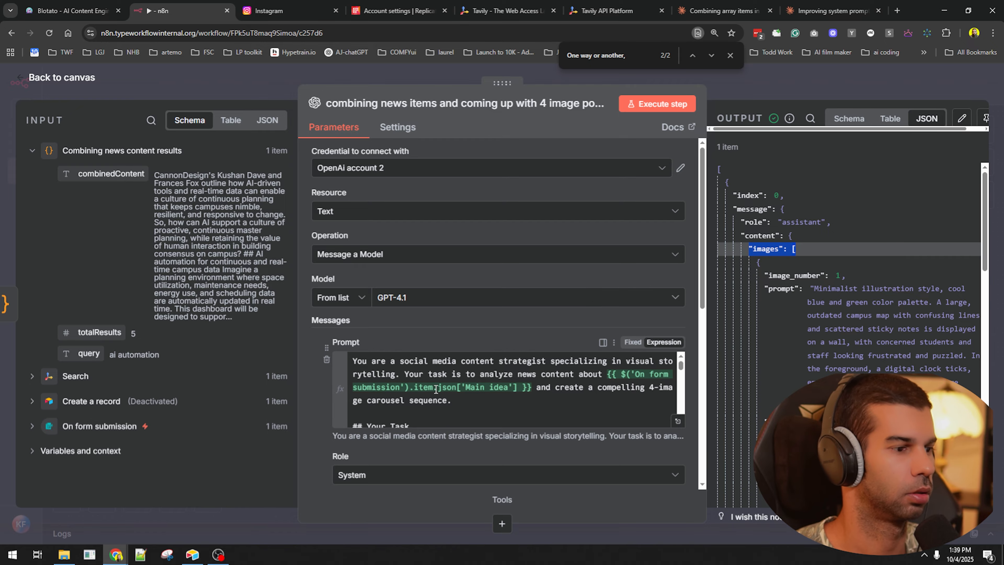
{"action": "scroll", "coordinate": [479, 414], "scroll_direction": "down", "scroll_amount": 5}
{"action": "scroll", "coordinate": [478, 414], "scroll_direction": "up", "scroll_amount": 3}
{"action": "left_click", "coordinate": [478, 413]}
{"action": "scroll", "coordinate": [481, 396], "scroll_direction": "up", "scroll_amount": 10}
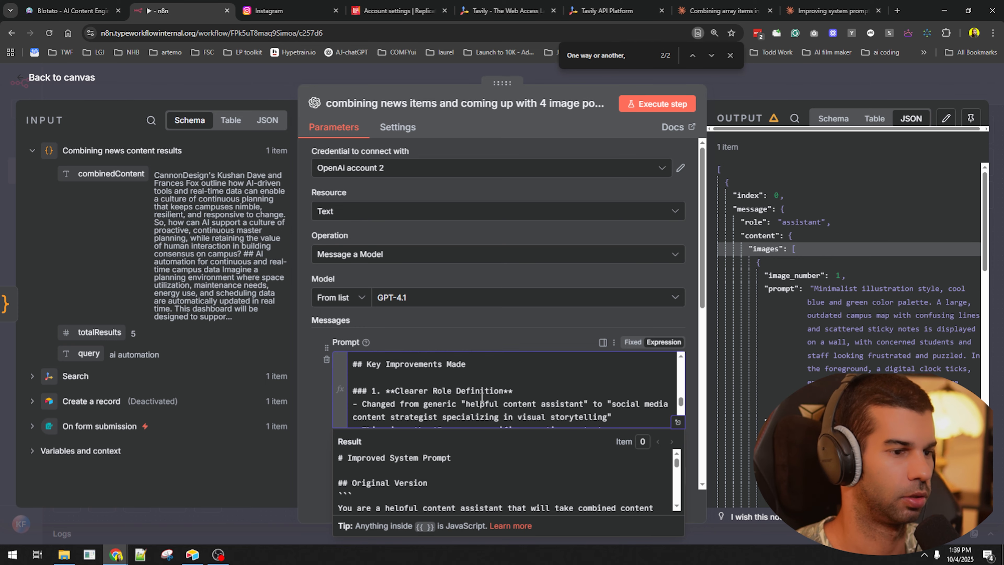
{"action": "scroll", "coordinate": [482, 389], "scroll_direction": "up", "scroll_amount": 3}
{"action": "scroll", "coordinate": [607, 386], "scroll_direction": "down", "scroll_amount": 4}
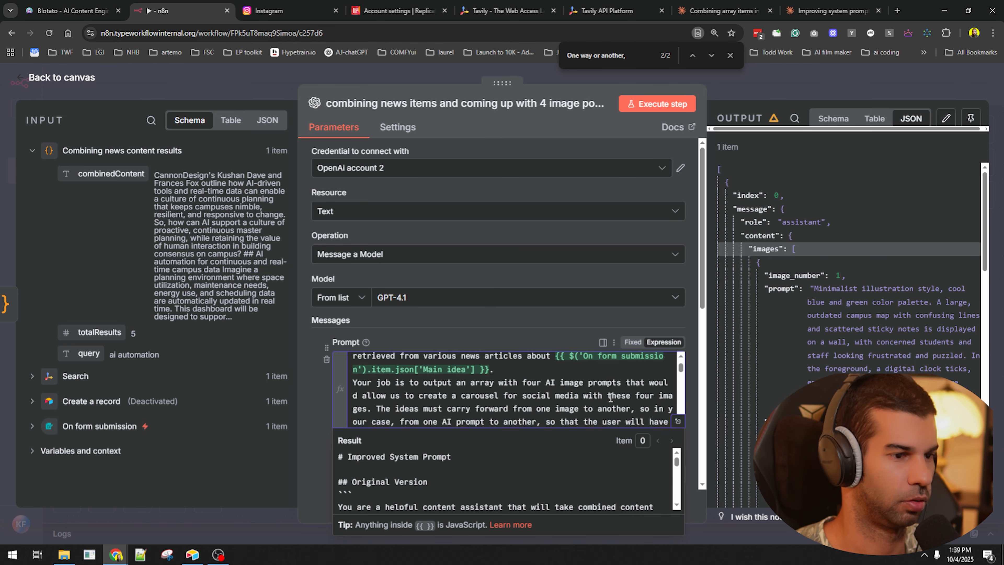
{"action": "key", "text": "Escape"}
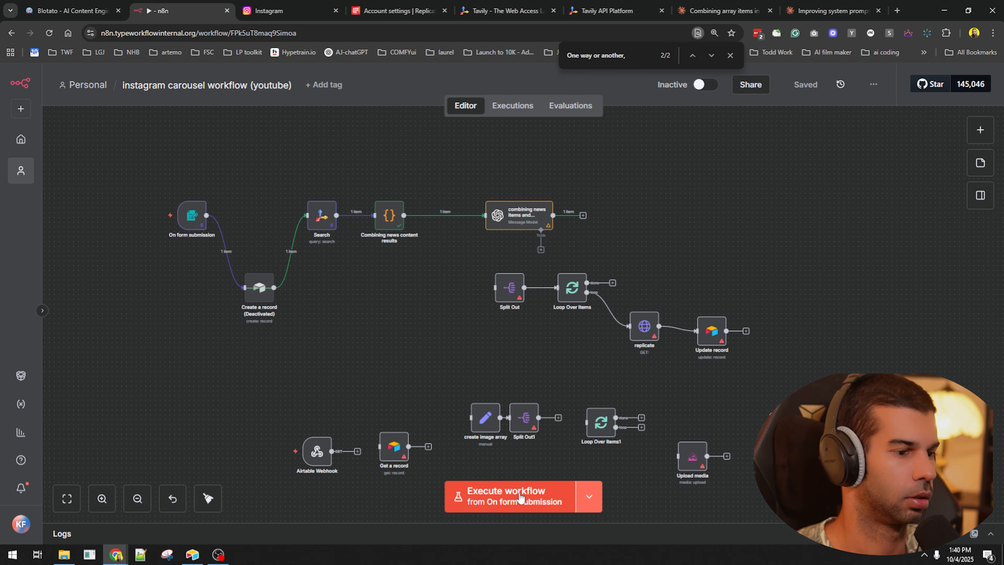
- Re-run the workflow and check the image-prompt node's output for new prompts and a caption
{"action": "left_click", "coordinate": [522, 500]}
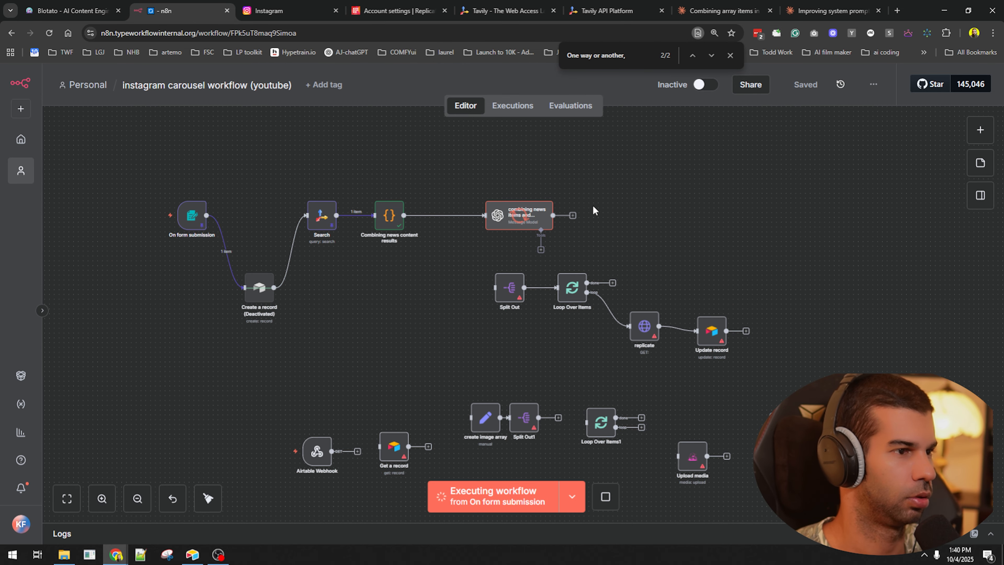
{"action": "scroll", "coordinate": [537, 209], "scroll_direction": "up", "scroll_amount": 5}
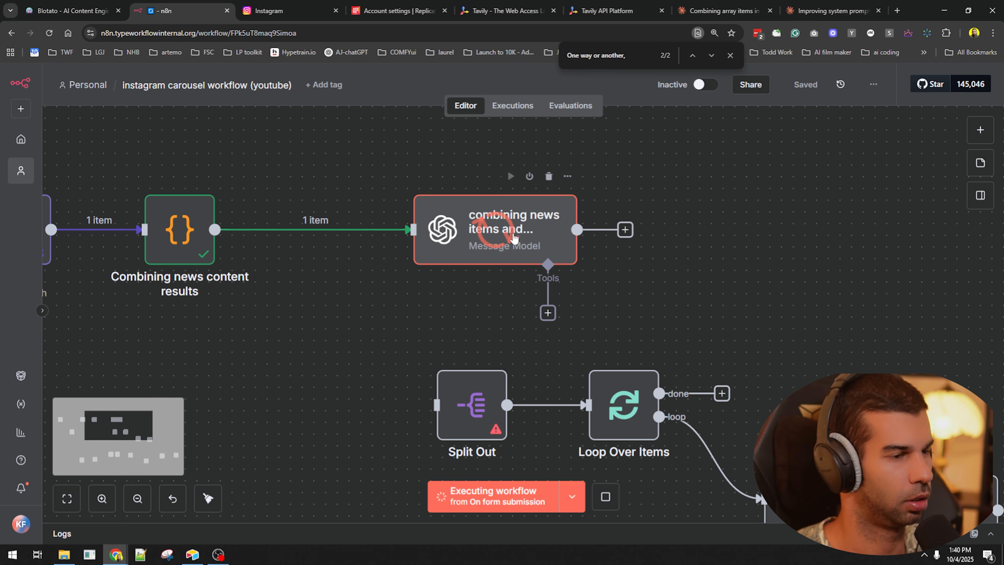
{"action": "scroll", "coordinate": [519, 231], "scroll_direction": "down", "scroll_amount": 4}
{"action": "double_click", "coordinate": [526, 227]}
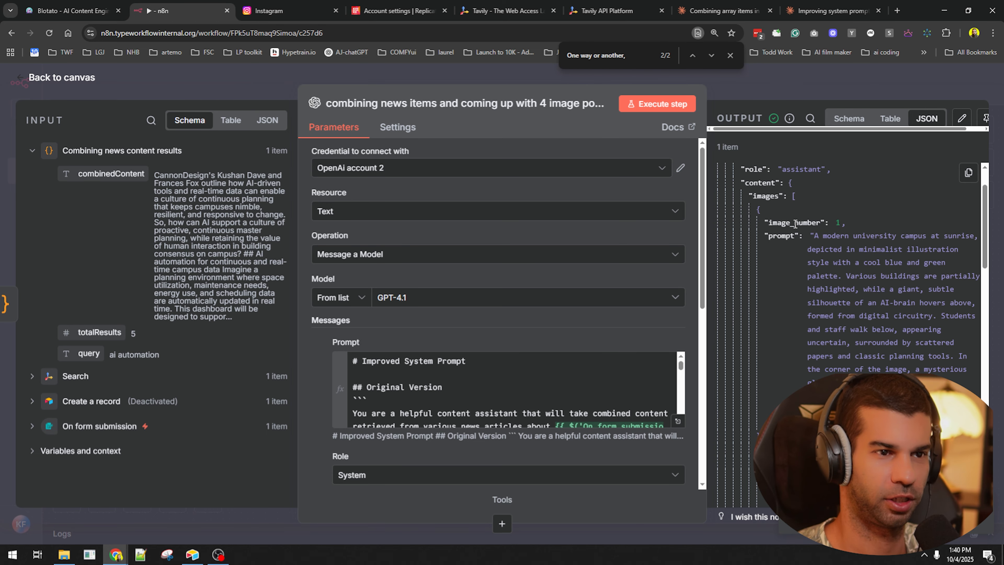
{"action": "scroll", "coordinate": [806, 230], "scroll_direction": "down", "scroll_amount": 5}
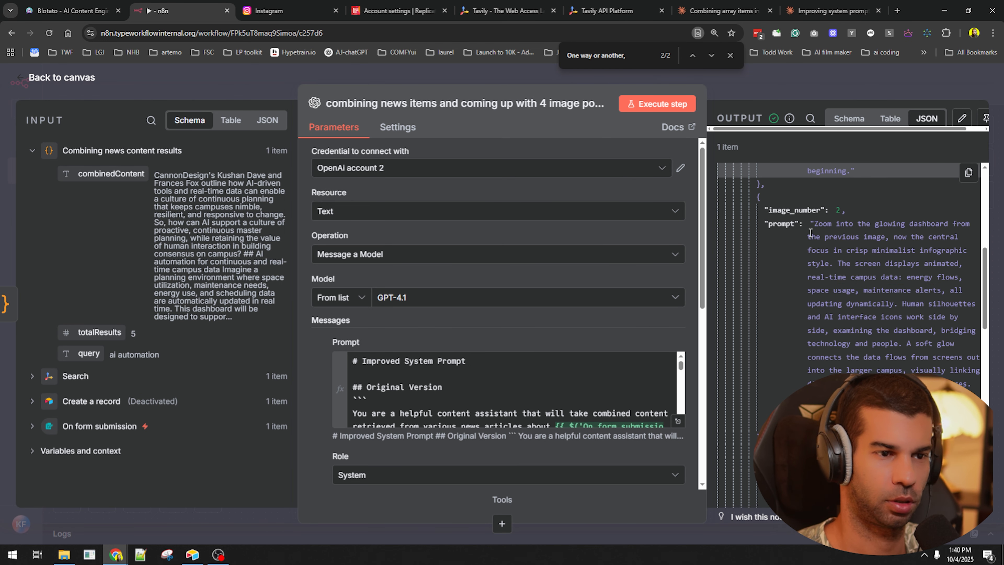
{"action": "scroll", "coordinate": [807, 229], "scroll_direction": "down", "scroll_amount": 10}
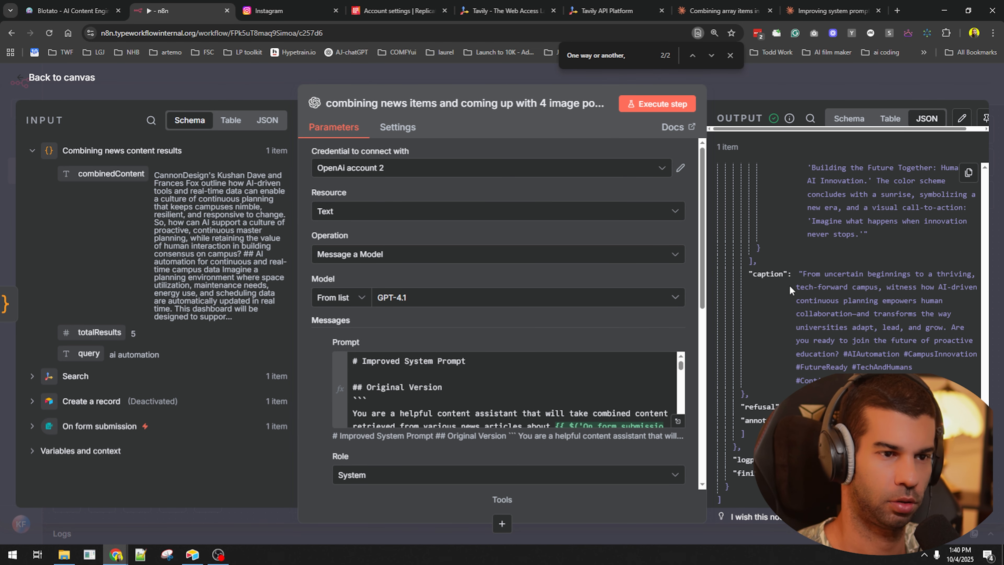
{"action": "left_click_drag", "start_coordinate": [804, 275], "coordinate": [912, 369]}
{"action": "left_click", "coordinate": [838, 312]}
{"action": "key", "text": "alt+Tab"}
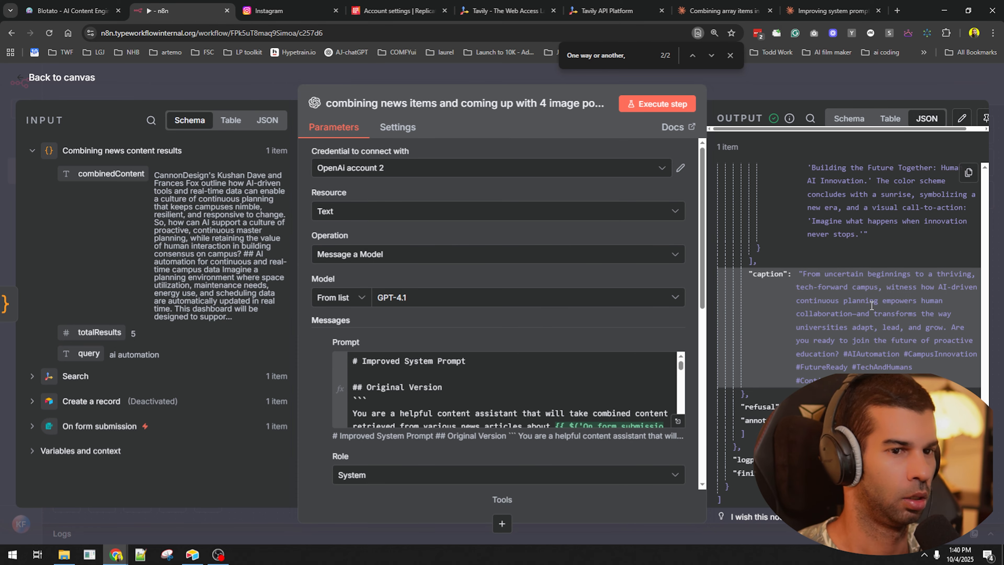
{"action": "key", "text": "alt+Tab"}
{"action": "key", "text": "Tab"}
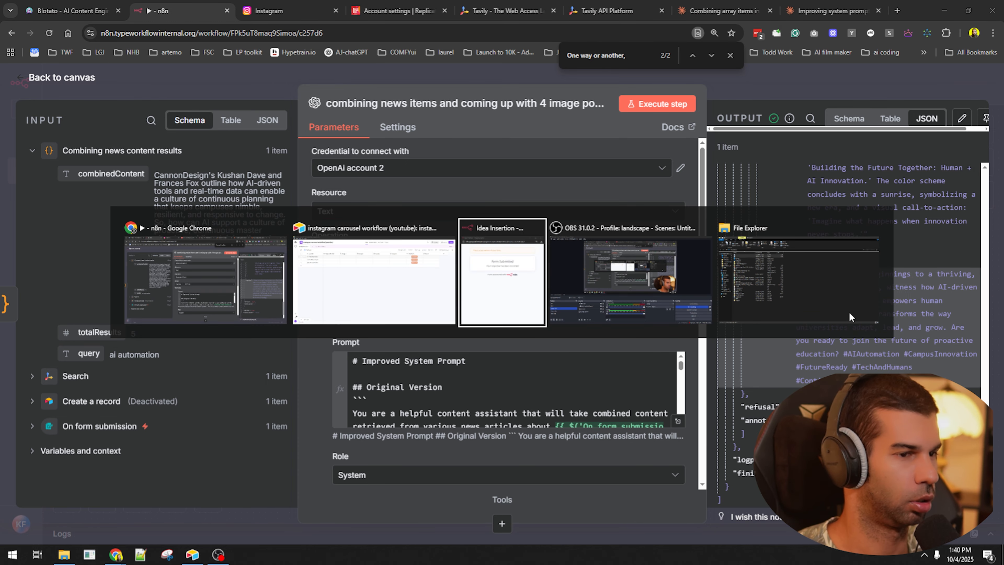
- Insert a Long text column named Social Media Caption right of Original Prompt in Airtable
{"action": "key", "text": "alt+shift+Tab"}
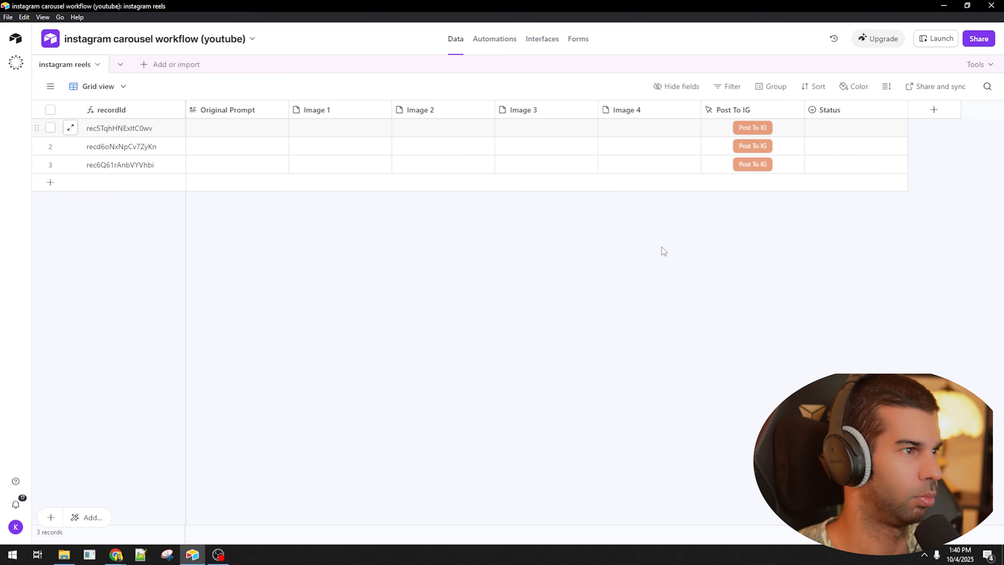
{"action": "right_click", "coordinate": [257, 110]}
{"action": "left_click", "coordinate": [244, 206]}
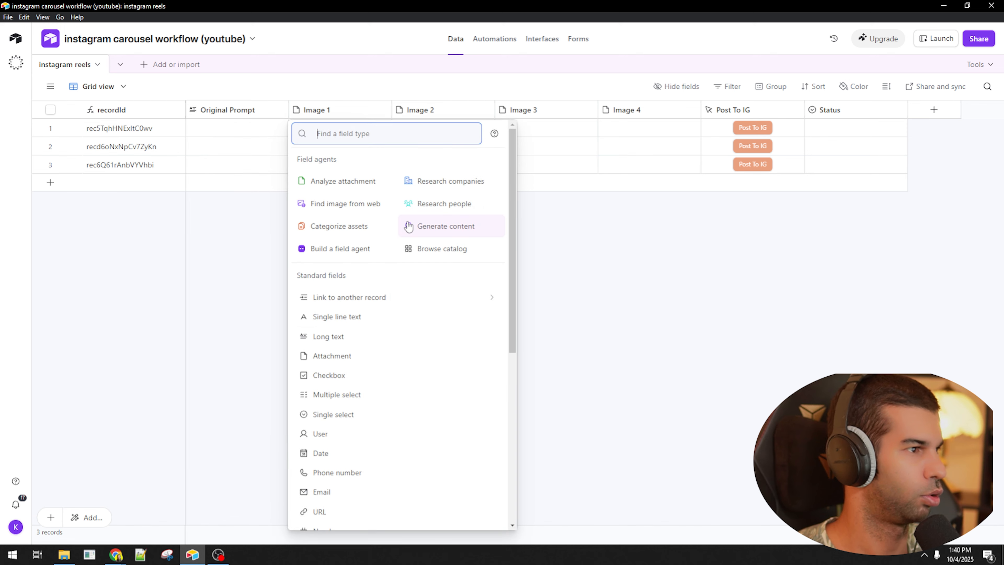
{"action": "type", "text": "lo"}
{"action": "left_click", "coordinate": [409, 226]}
{"action": "type", "text": "Social Media Caption"}
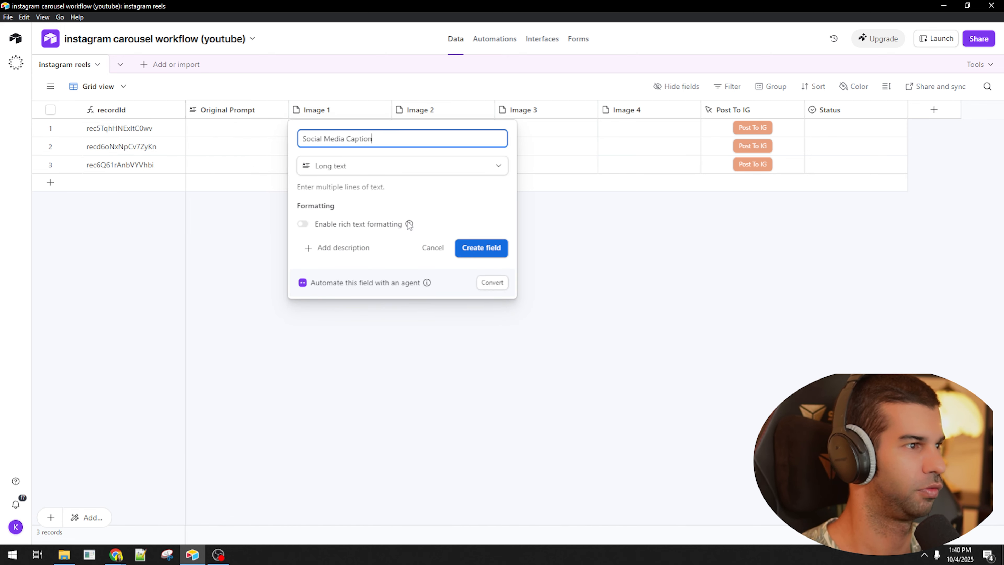
{"action": "key", "text": "Return"}
{"action": "key", "text": "alt+Tab"}
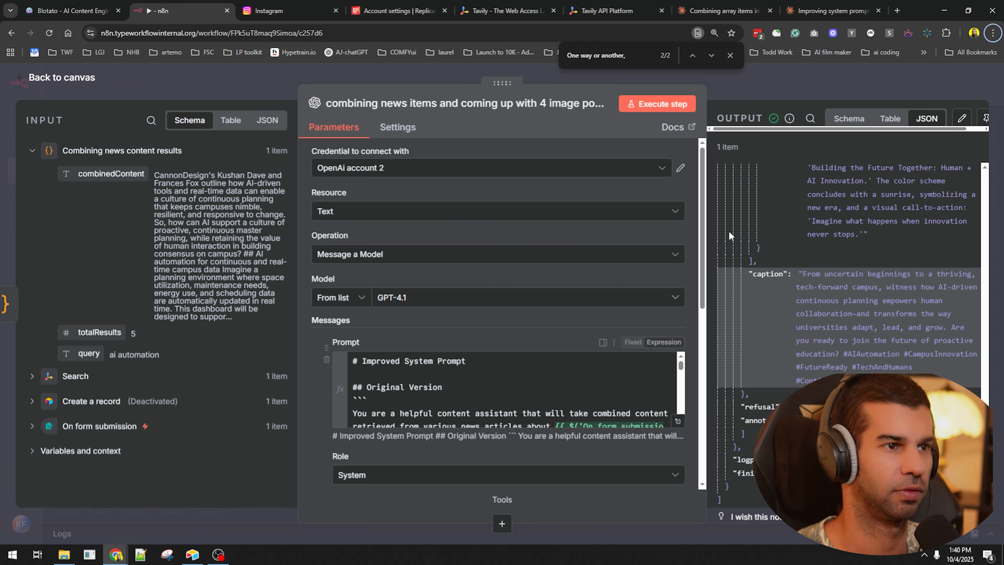
{"action": "key", "text": "Escape"}
- Connect the image-prompt model's output to the Split Out node
{"action": "left_click_drag", "start_coordinate": [465, 170], "coordinate": [453, 176]}
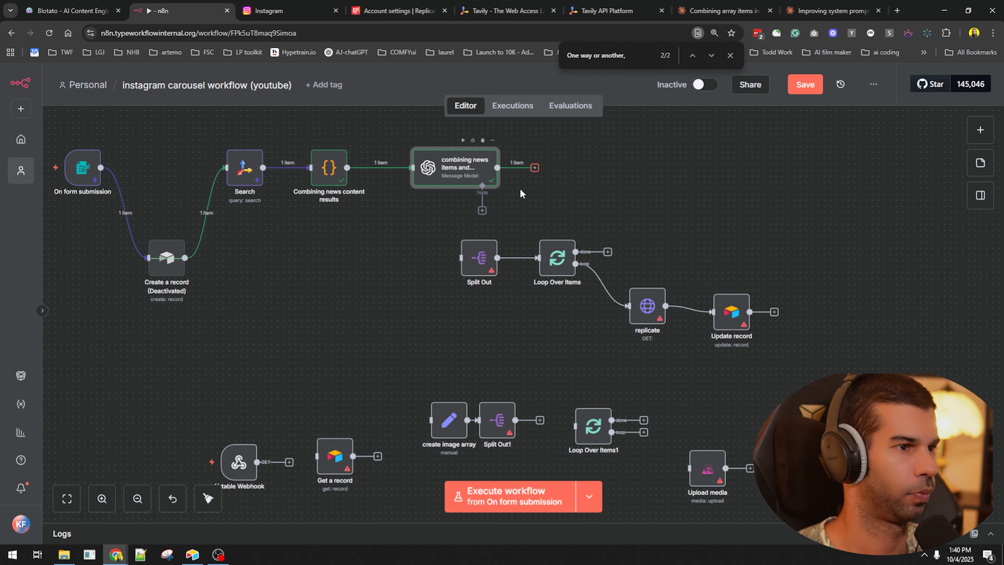
{"action": "left_click_drag", "start_coordinate": [535, 168], "coordinate": [462, 257]}
{"action": "left_click_drag", "start_coordinate": [786, 214], "coordinate": [472, 350]}
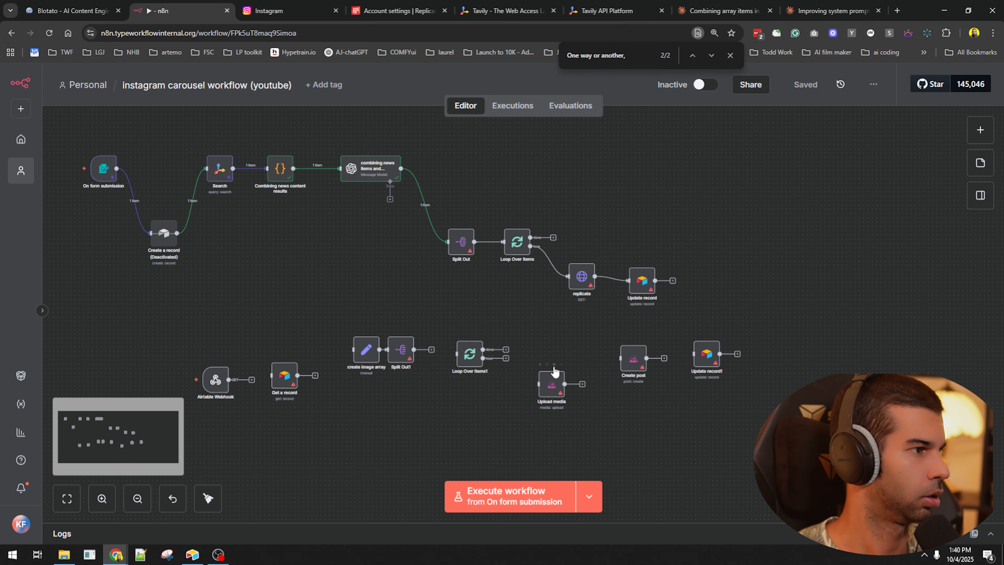
- Set Create a record to the Airtable Personal Access Token credential and instagram reels table
{"action": "double_click", "coordinate": [225, 253]}
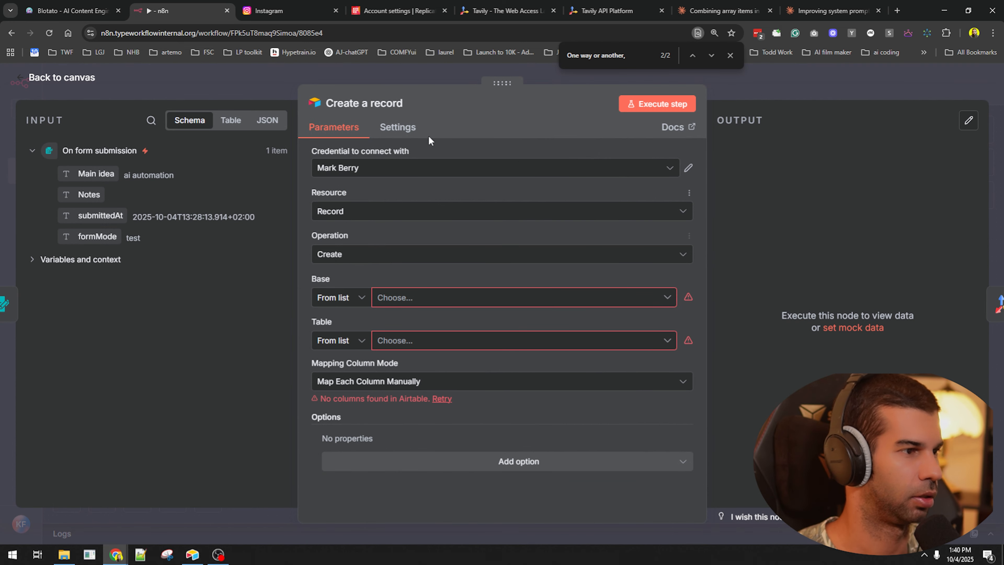
{"action": "key", "text": "alt+Tab"}
{"action": "left_click", "coordinate": [174, 41]}
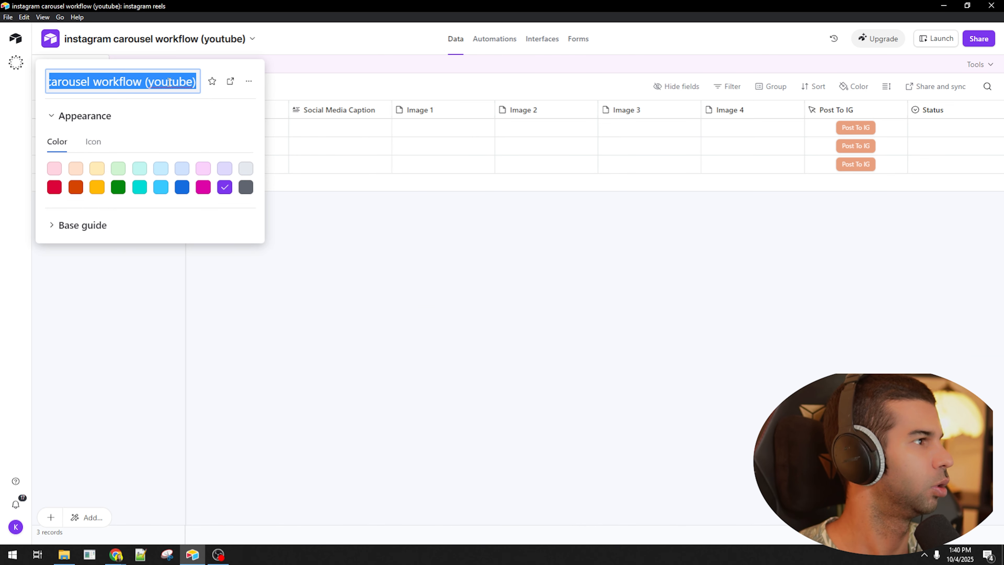
{"action": "key", "text": "alt+Tab"}
{"action": "left_click", "coordinate": [386, 174]}
{"action": "left_click", "coordinate": [322, 198]}
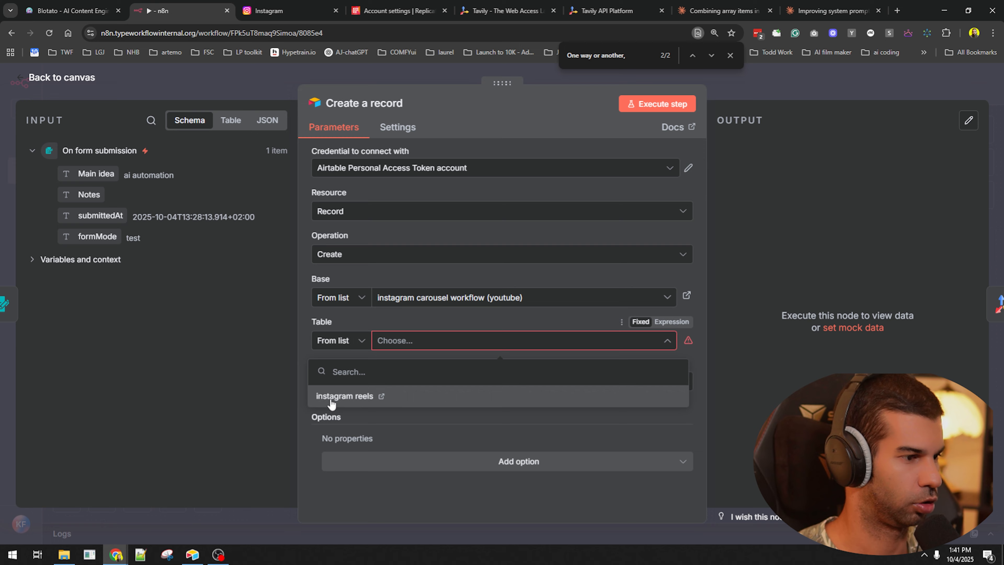
{"action": "left_click", "coordinate": [331, 398]}
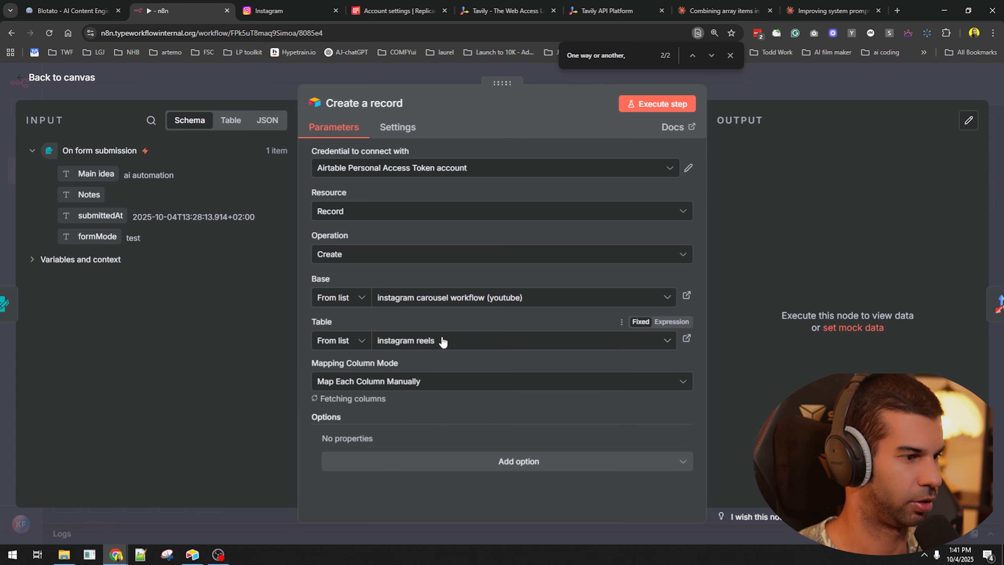
{"action": "scroll", "coordinate": [428, 391], "scroll_direction": "down", "scroll_amount": 5}
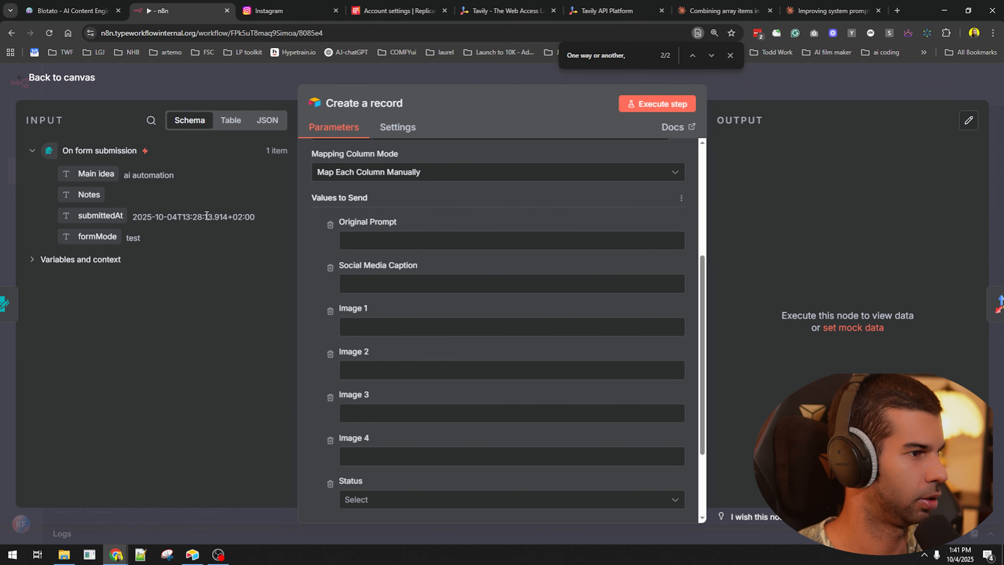
- Rename the Airtable Original Prompt column to Original idea
{"action": "key", "text": "alt+Tab"}
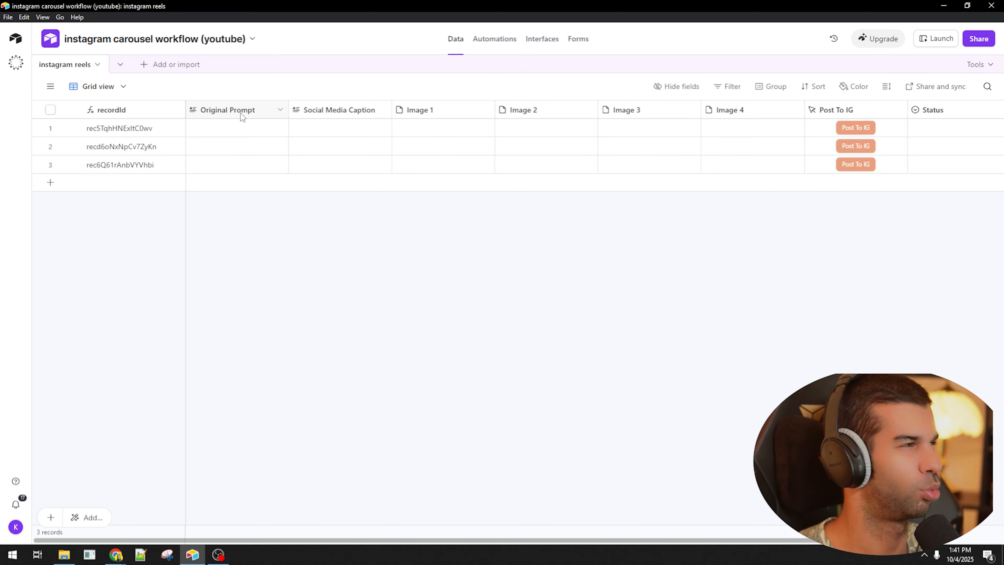
{"action": "double_click", "coordinate": [240, 113]}
{"action": "key", "text": "ctrl+BackSpace"}
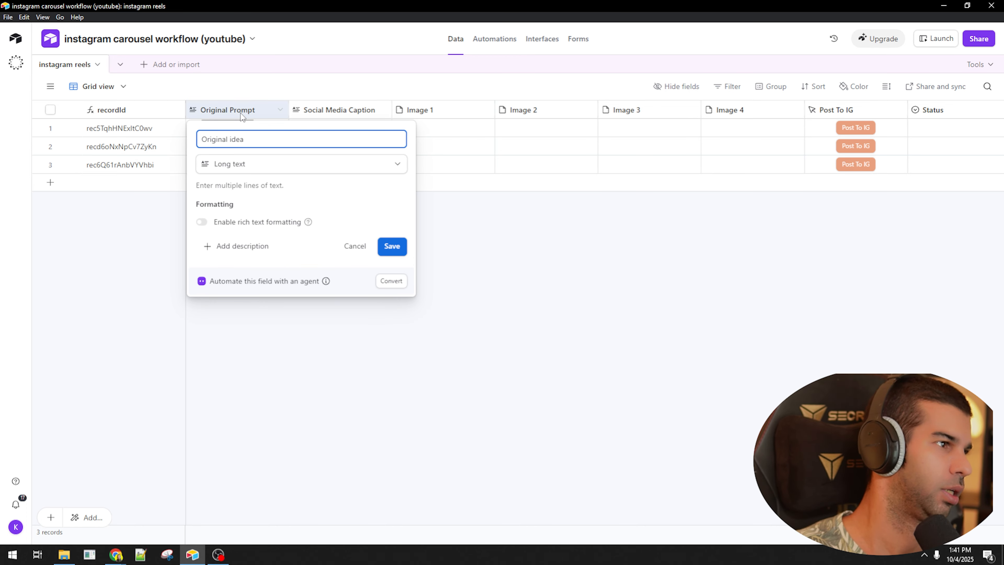
{"action": "left_click", "coordinate": [385, 247]}
{"action": "key", "text": "alt+Tab"}
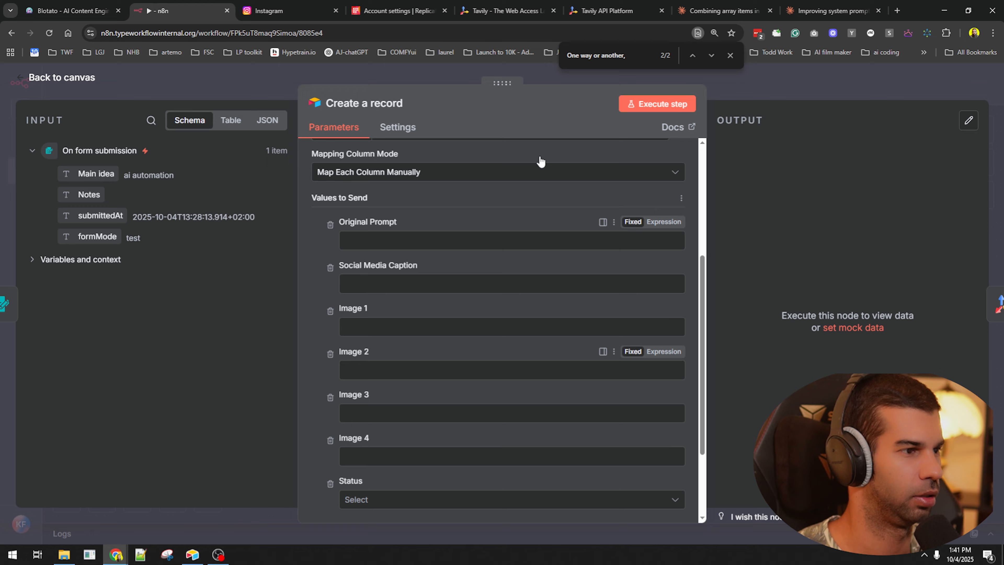
- Save, refresh Create a record's columns, and map Main idea into Original idea
{"action": "left_click", "coordinate": [875, 89]}
{"action": "scroll", "coordinate": [166, 194], "scroll_direction": "up", "scroll_amount": 5}
{"action": "scroll", "coordinate": [165, 154], "scroll_direction": "down", "scroll_amount": 5}
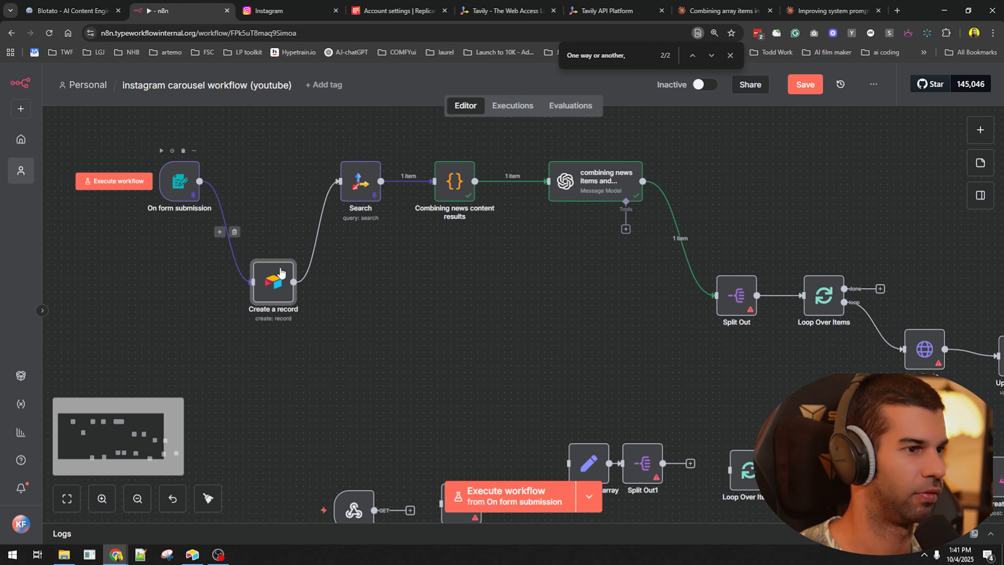
{"action": "left_click", "coordinate": [251, 299]}
{"action": "key", "text": "ctrl+s"}
{"action": "double_click", "coordinate": [265, 291]}
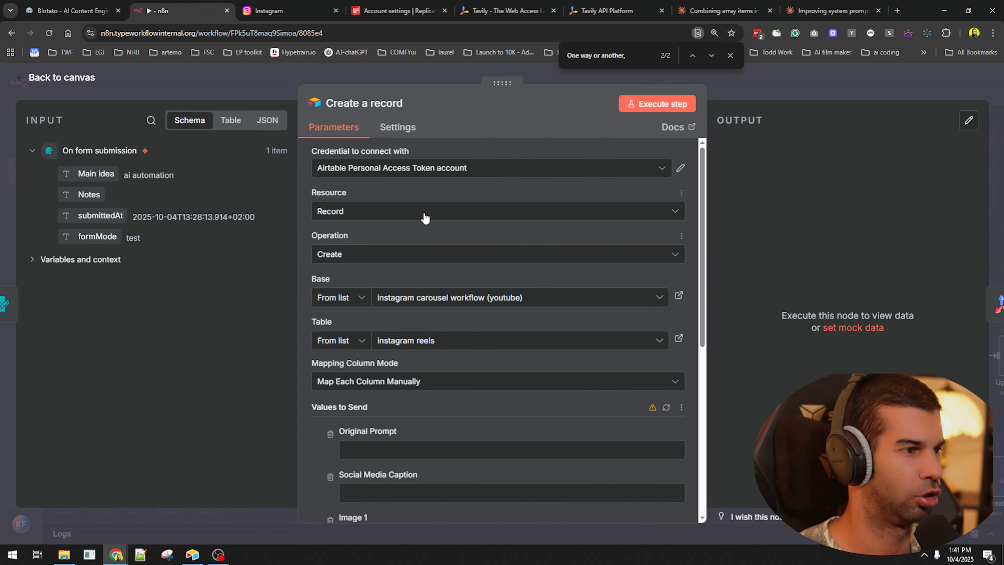
{"action": "left_click", "coordinate": [666, 408]}
{"action": "scroll", "coordinate": [377, 355], "scroll_direction": "down", "scroll_amount": 5}
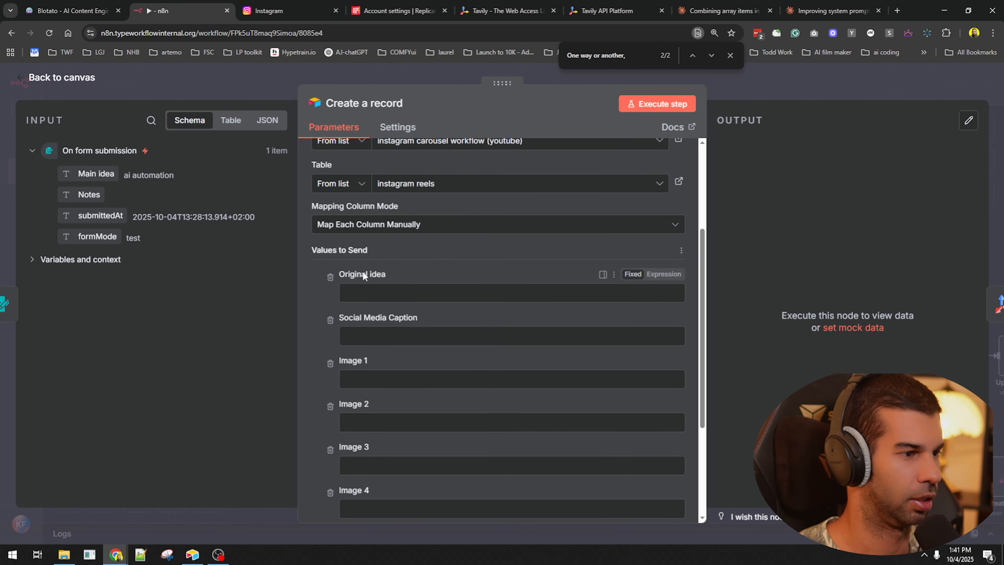
{"action": "left_click_drag", "start_coordinate": [114, 167], "coordinate": [395, 295]}
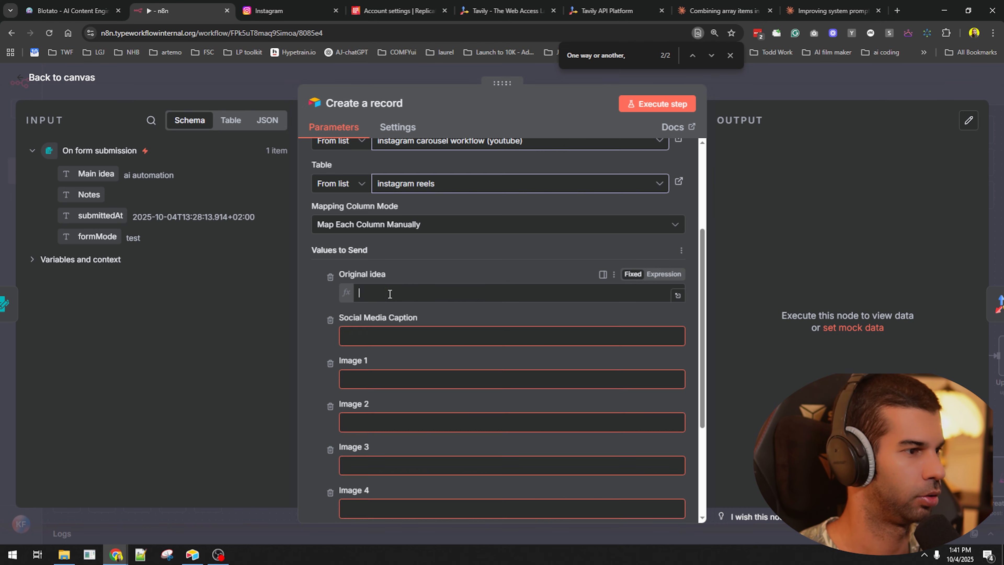
{"action": "left_click", "coordinate": [770, 93]}
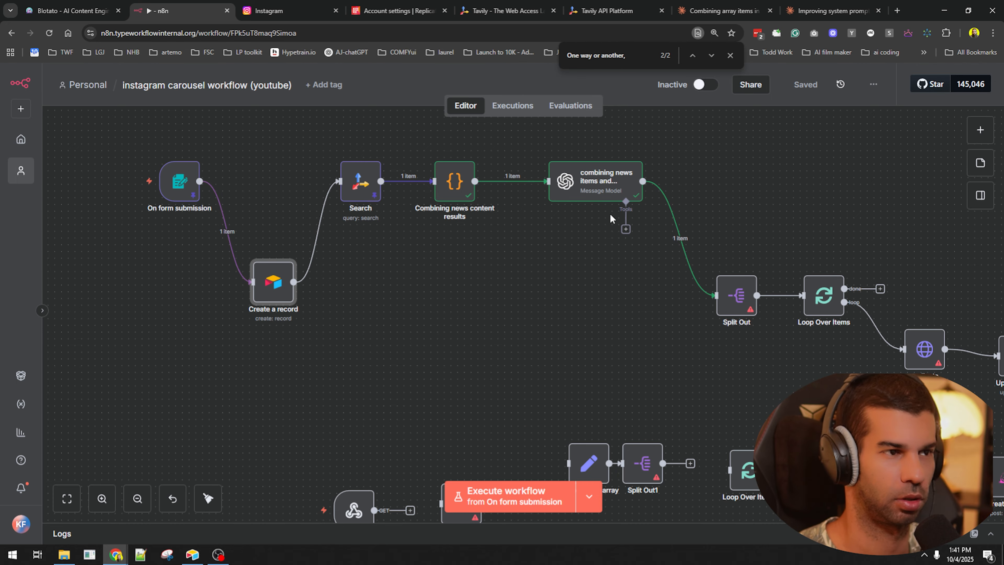
- Unlink Split Out, run the workflow, confirm the 'ai automation' Airtable row, then relink
{"action": "left_click", "coordinate": [595, 195]}
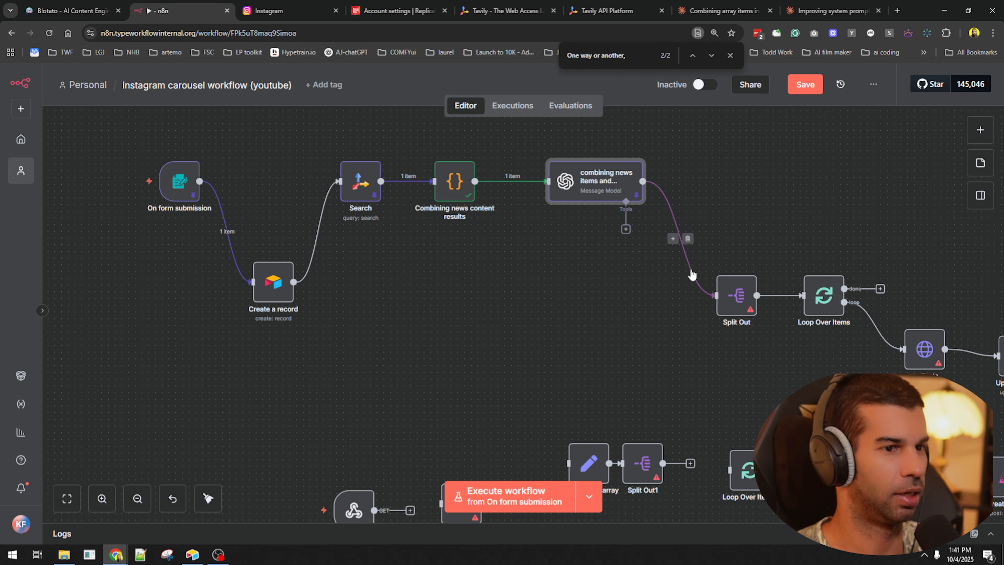
{"action": "left_click", "coordinate": [688, 239]}
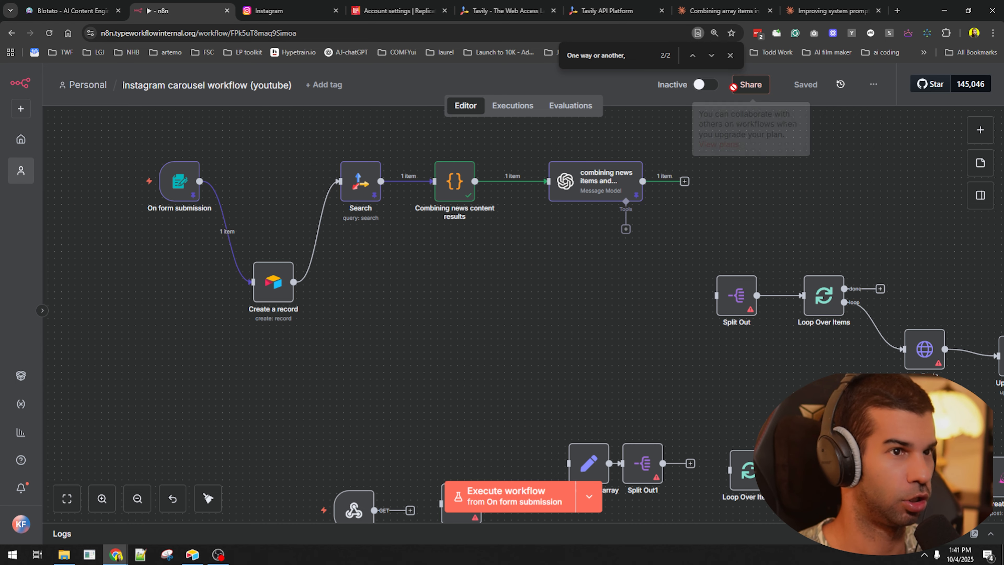
{"action": "key", "text": "ctrl+Return"}
{"action": "key", "text": "alt+Tab"}
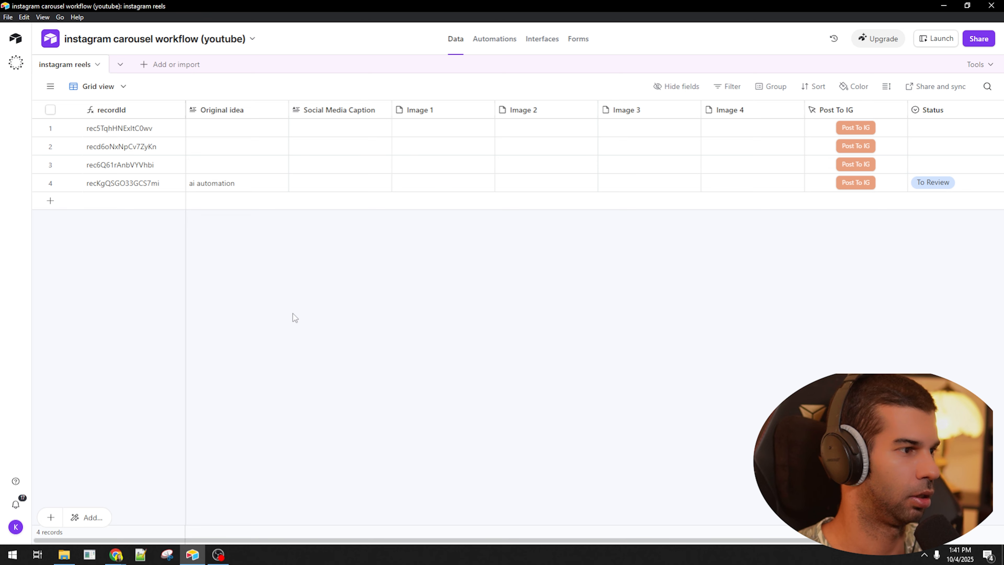
{"action": "left_click", "coordinate": [253, 184]}
{"action": "key", "text": "alt+Tab"}
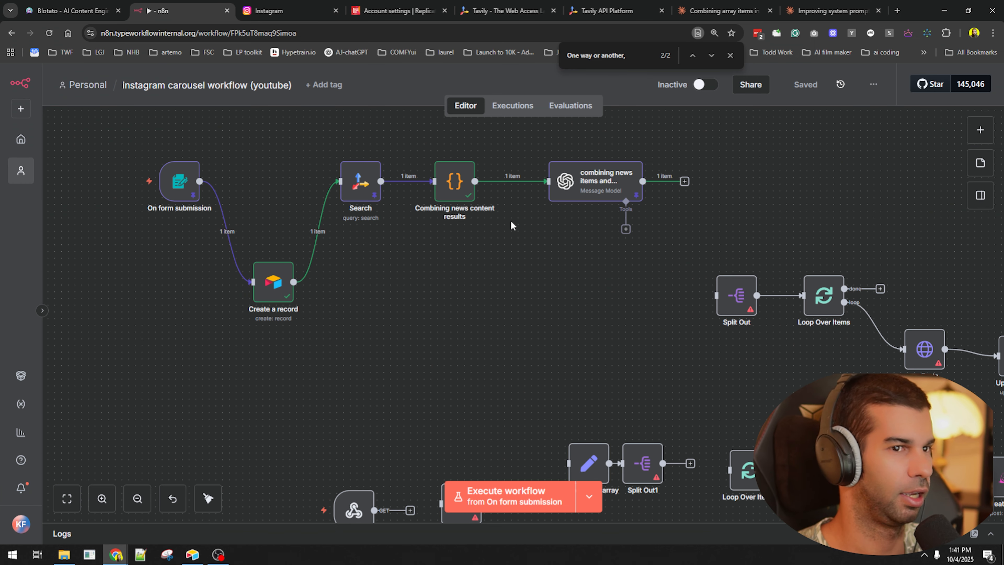
{"action": "scroll", "coordinate": [516, 284], "scroll_direction": "right", "scroll_amount": 4}
{"action": "scroll", "coordinate": [517, 283], "scroll_direction": "down", "scroll_amount": 1}
{"action": "left_click_drag", "start_coordinate": [529, 150], "coordinate": [560, 264]}
- Set Split Out to split the images field and run it, producing 4 items
{"action": "double_click", "coordinate": [580, 264]}
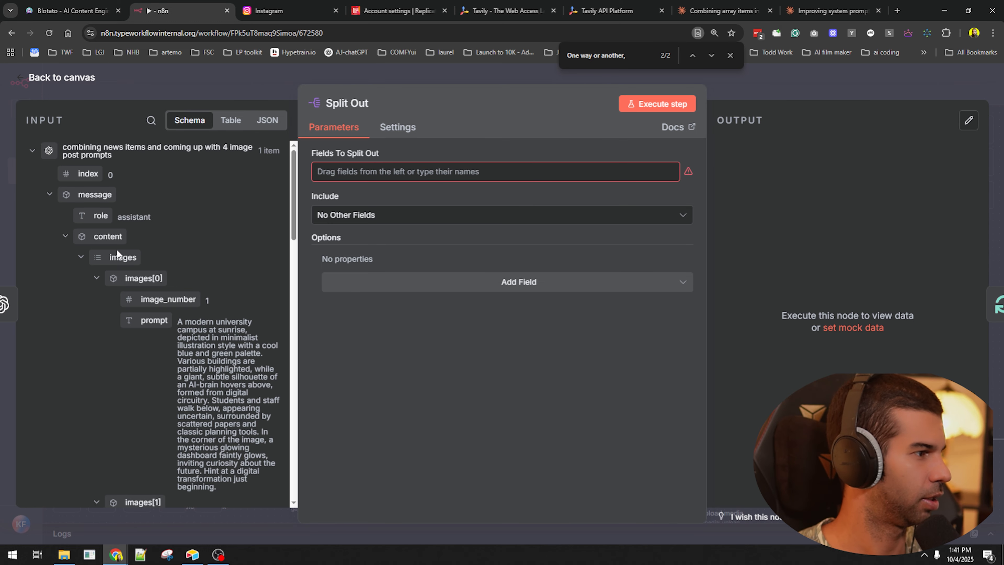
{"action": "left_click_drag", "start_coordinate": [119, 257], "coordinate": [347, 170]}
{"action": "key", "text": "Escape"}
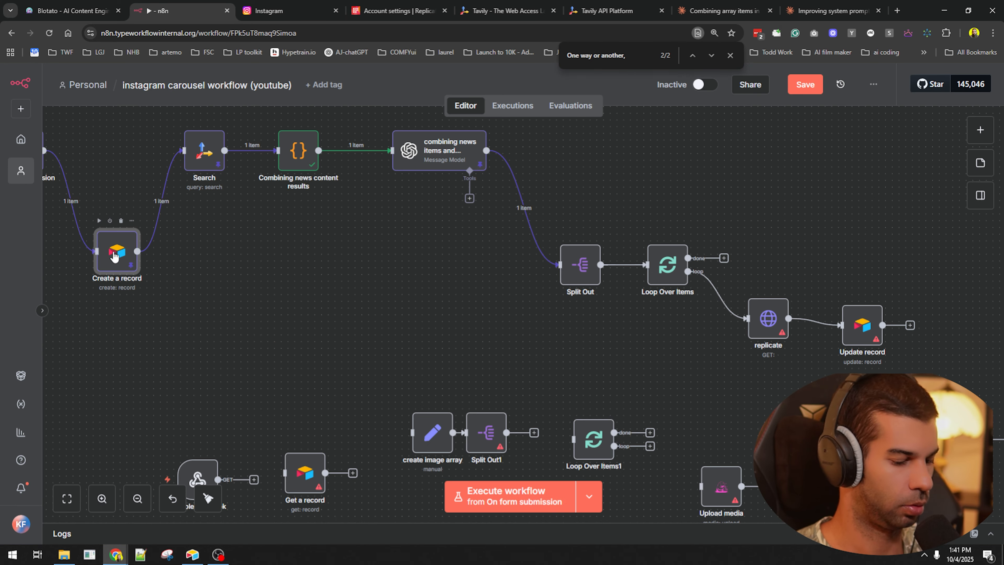
{"action": "key", "text": "ctrl+s"}
{"action": "left_click", "coordinate": [563, 236]}
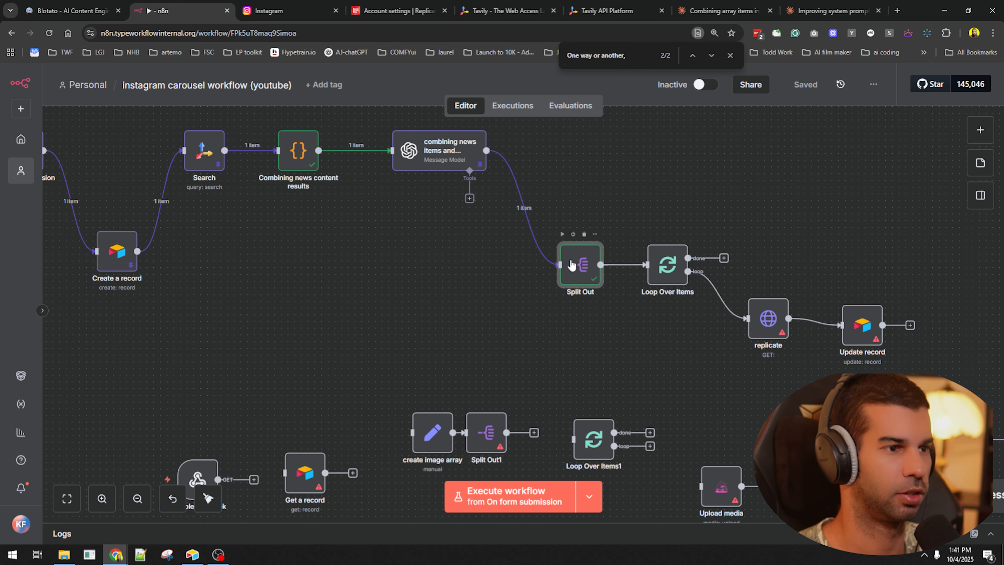
{"action": "double_click", "coordinate": [580, 264]}
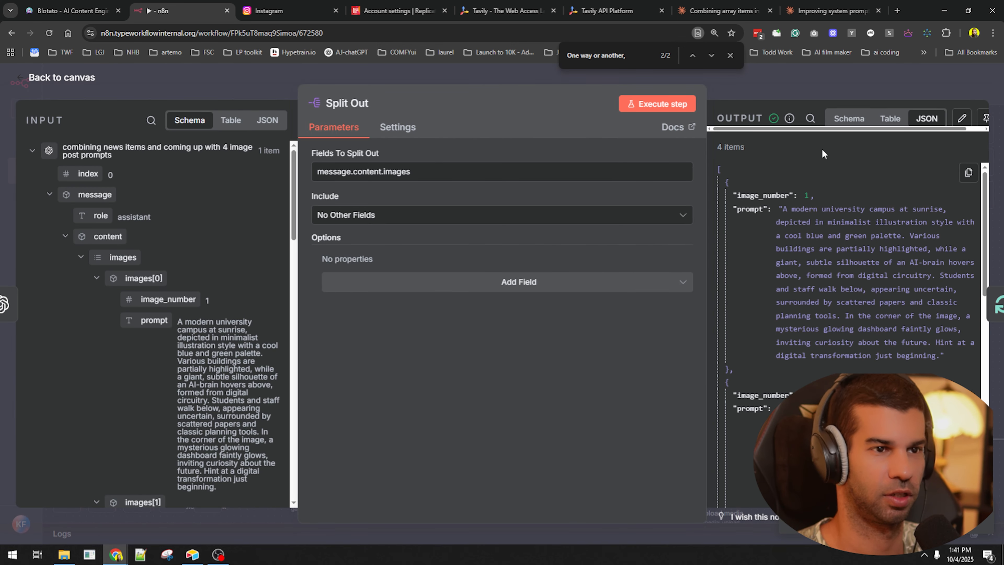
{"action": "left_click", "coordinate": [837, 88]}
- Run Loop Over Items and inspect its first prompt item
{"action": "key", "text": "ctrl+minus"}
{"action": "key", "text": "ctrl+minus"}
{"action": "left_click_drag", "start_coordinate": [666, 163], "coordinate": [437, 157]}
{"action": "left_click", "coordinate": [360, 239]}
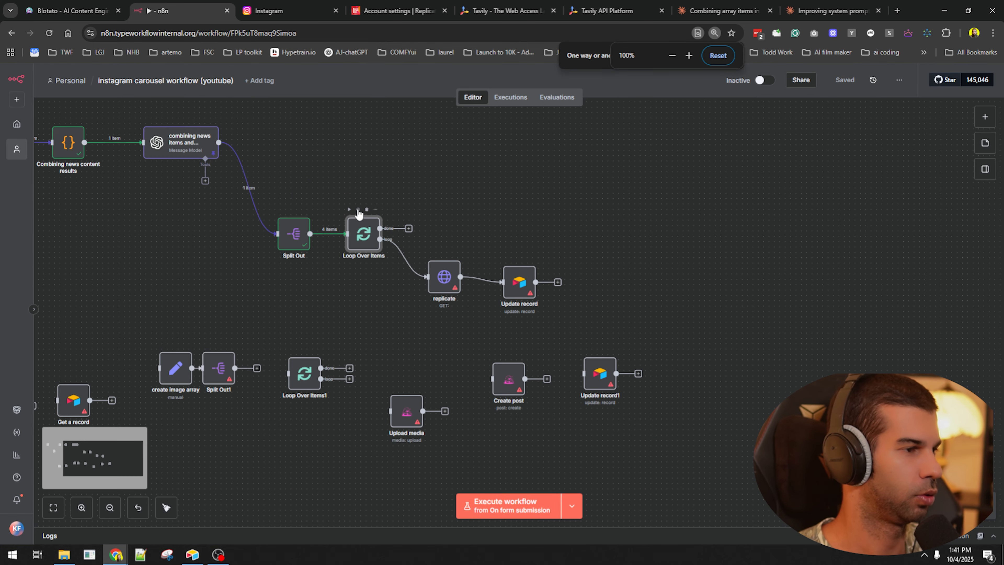
{"action": "left_click", "coordinate": [350, 209]}
{"action": "double_click", "coordinate": [357, 239]}
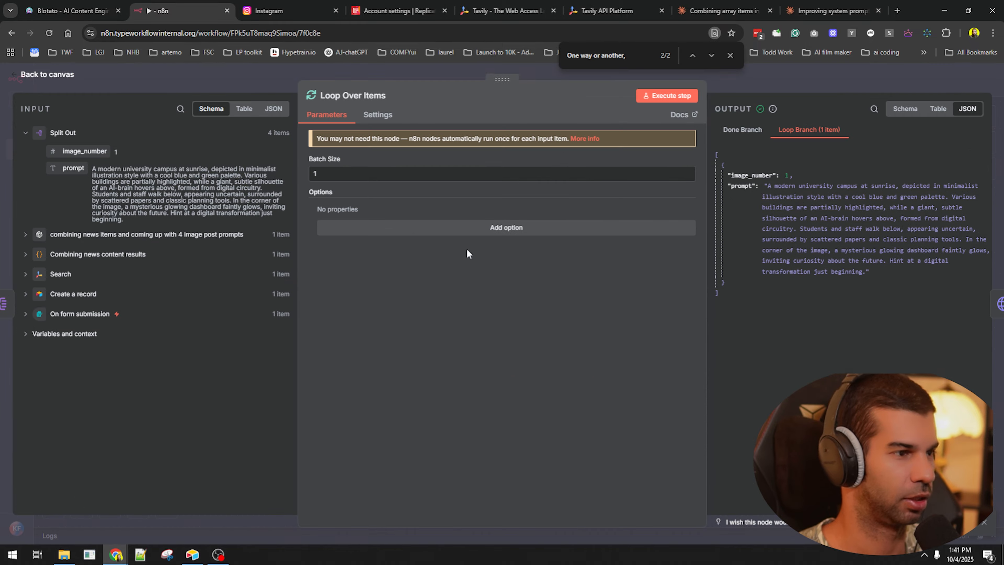
{"action": "left_click_drag", "start_coordinate": [728, 175], "coordinate": [833, 283]}
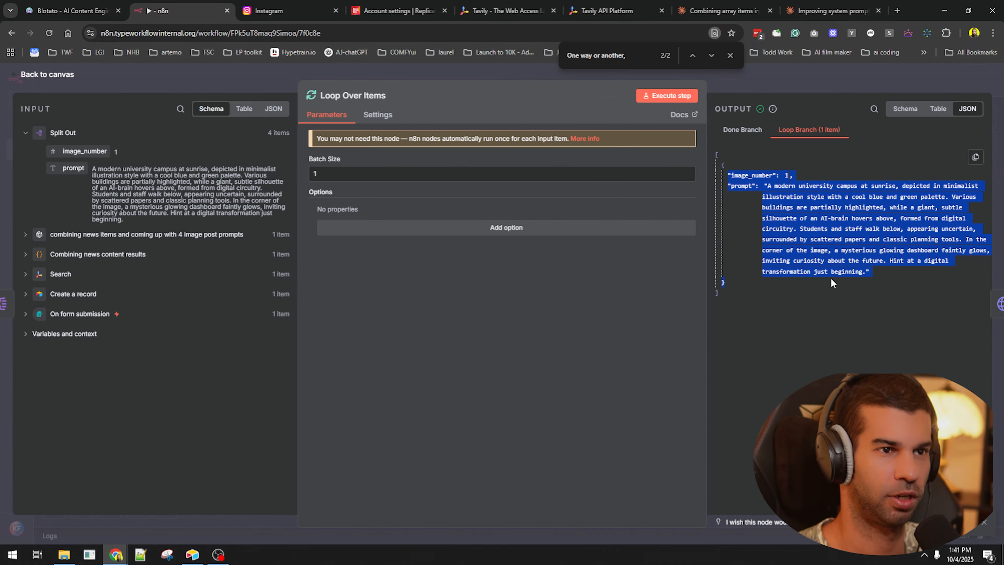
{"action": "left_click", "coordinate": [806, 74]}
{"action": "scroll", "coordinate": [467, 277], "scroll_direction": "up", "scroll_amount": 3}
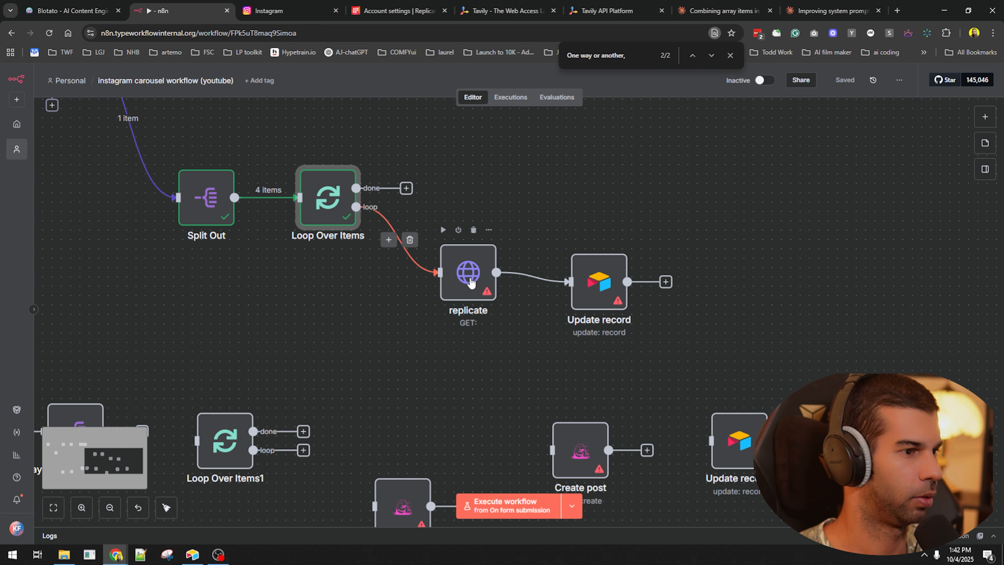
- Create the Replicate API token youtube-test-token and save it in the notes editor
{"action": "left_click", "coordinate": [400, 8]}
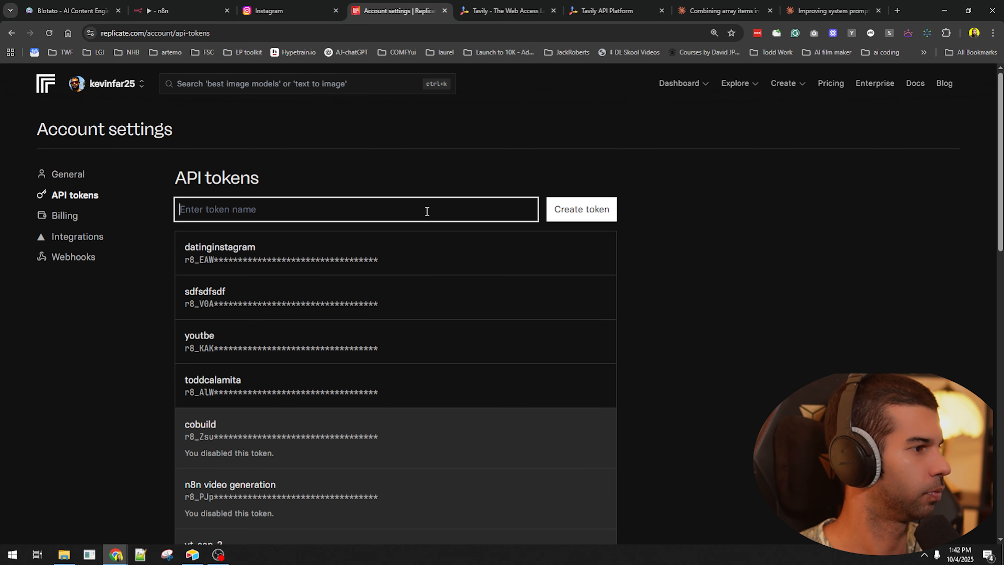
{"action": "type", "text": "youtube-test-token"}
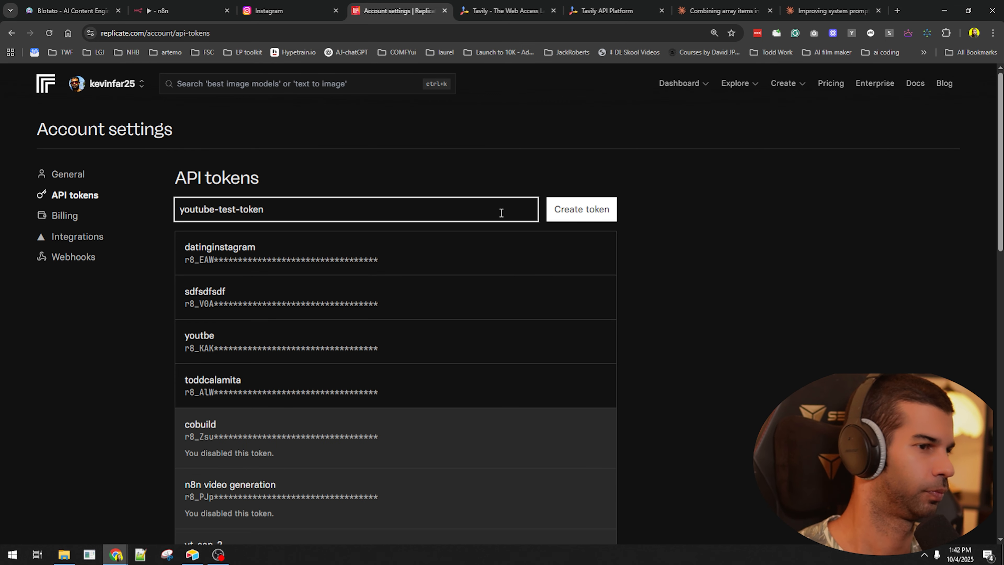
{"action": "left_click", "coordinate": [574, 213]}
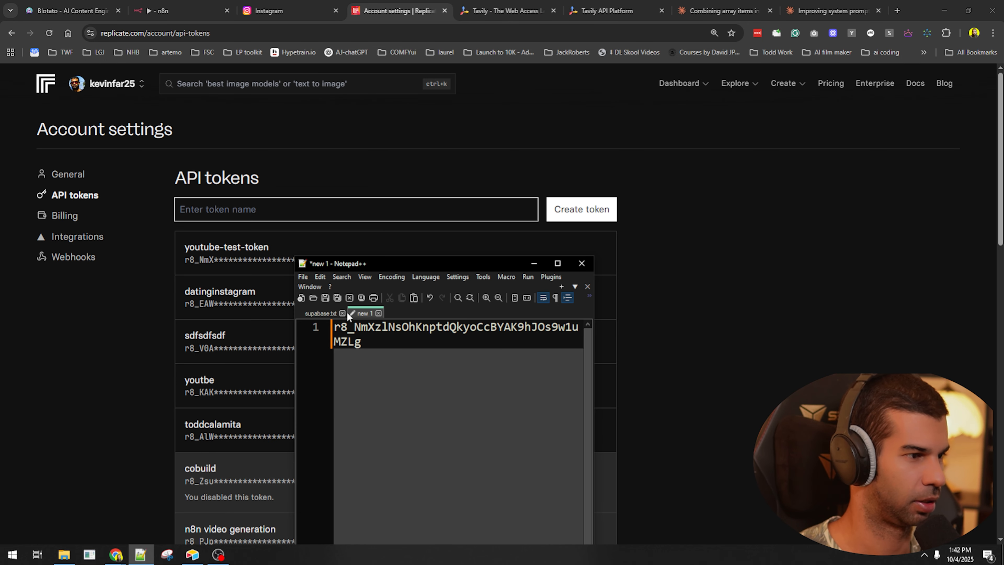
{"action": "left_click", "coordinate": [342, 313]}
{"action": "key", "text": "Return"}
{"action": "key", "text": "Return"}
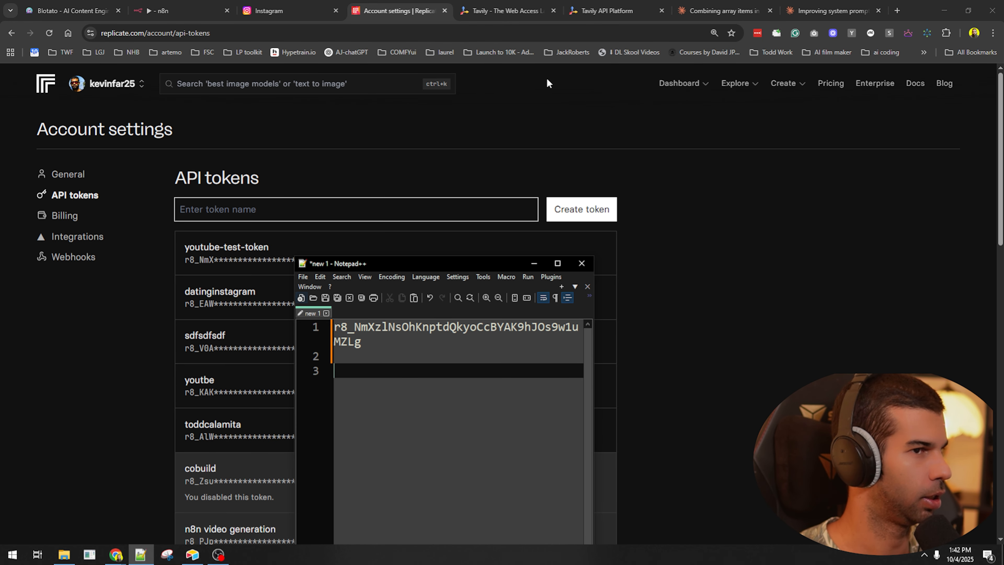
- Copy the black-forest-labs/flux-dev model's HTTP curl example from Replicate
{"action": "left_click", "coordinate": [712, 87]}
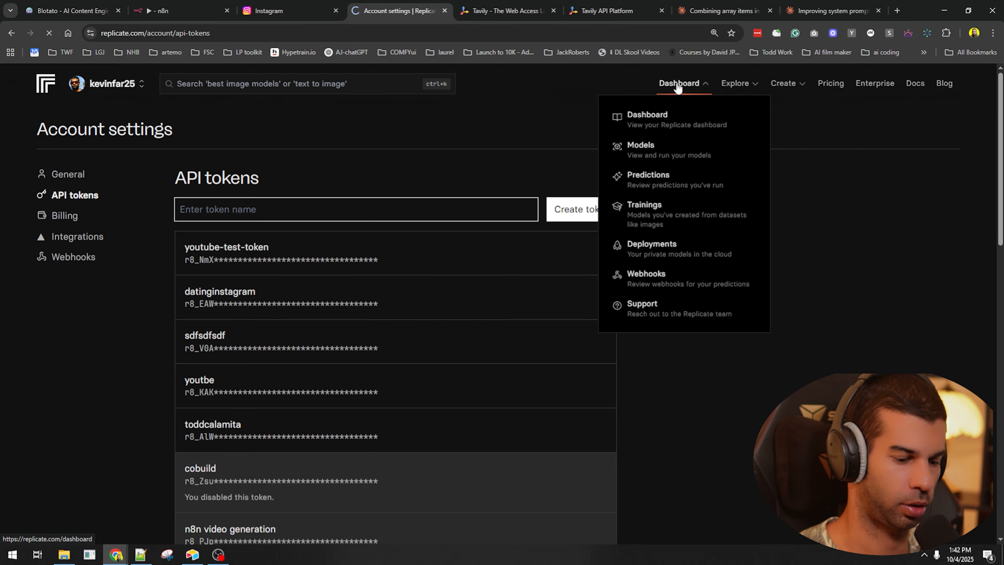
{"action": "left_click", "coordinate": [289, 317]}
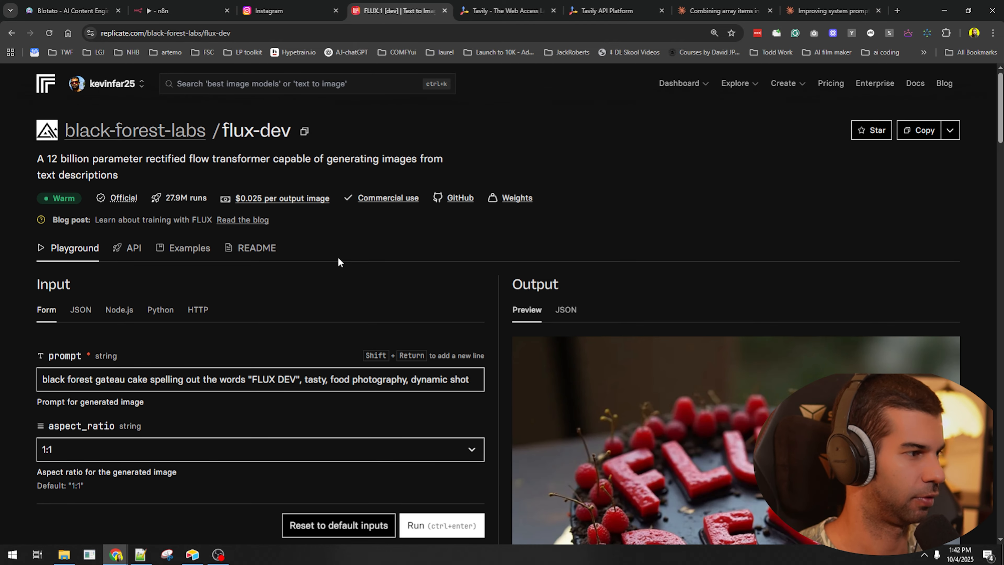
{"action": "left_click", "coordinate": [202, 320]}
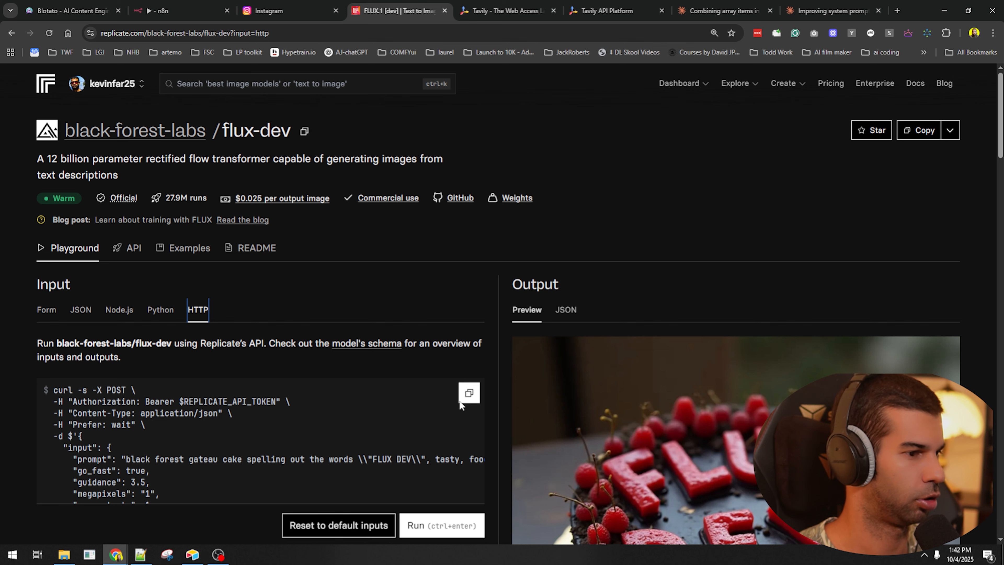
{"action": "left_click", "coordinate": [467, 391]}
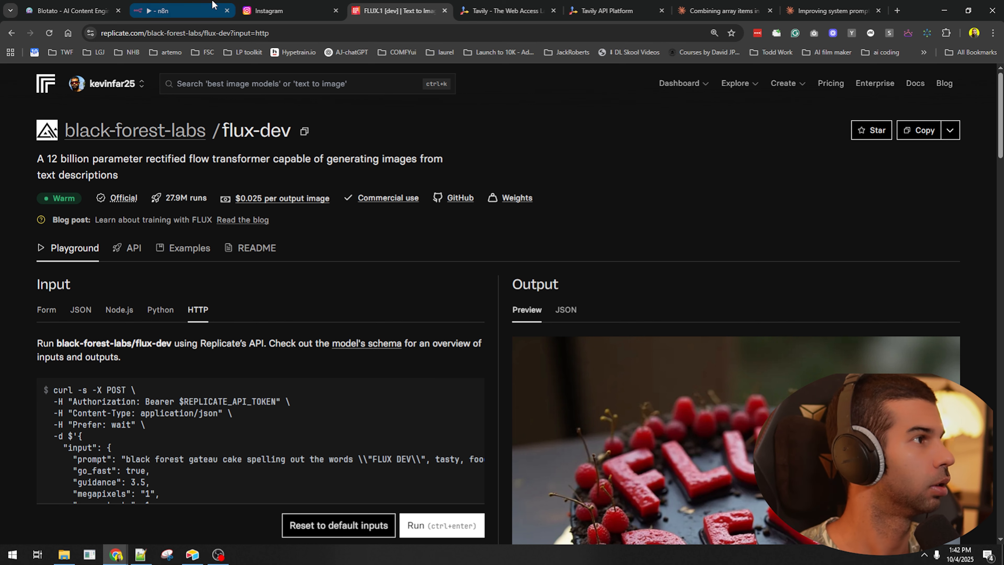
{"action": "left_click", "coordinate": [197, 11]}
- Import the flux-dev curl into the replicate node and replace $REPLICATE_API_TOKEN with the API key
{"action": "key", "text": "Return"}
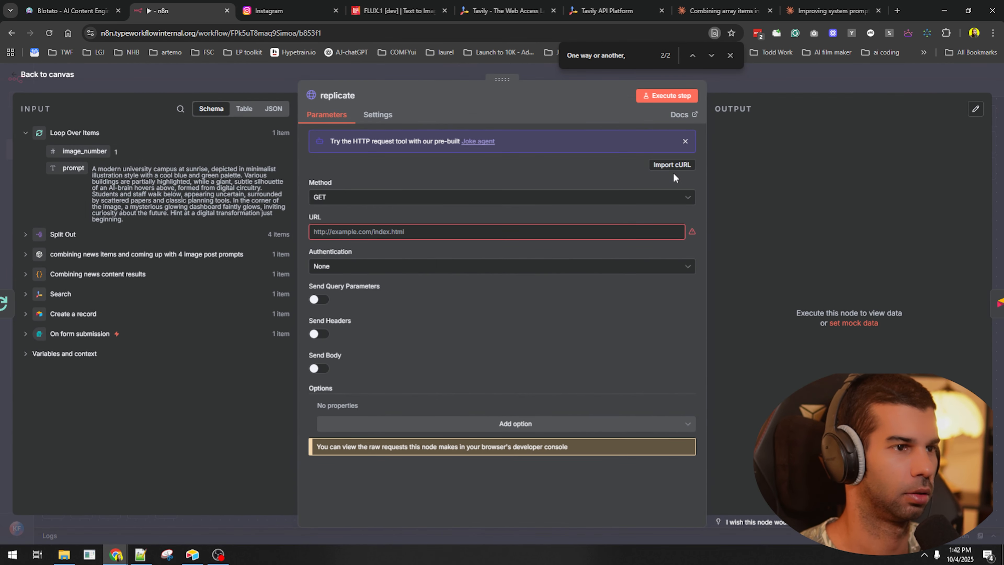
{"action": "left_click", "coordinate": [672, 165]}
{"action": "key", "text": "ctrl+v"}
{"action": "left_click", "coordinate": [654, 346]}
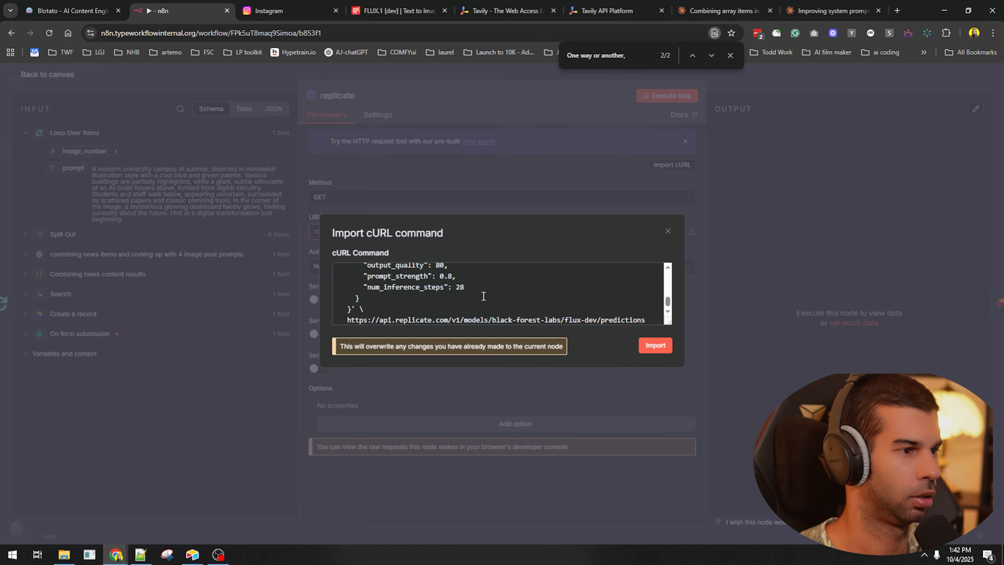
{"action": "scroll", "coordinate": [370, 254], "scroll_direction": "down", "scroll_amount": 5}
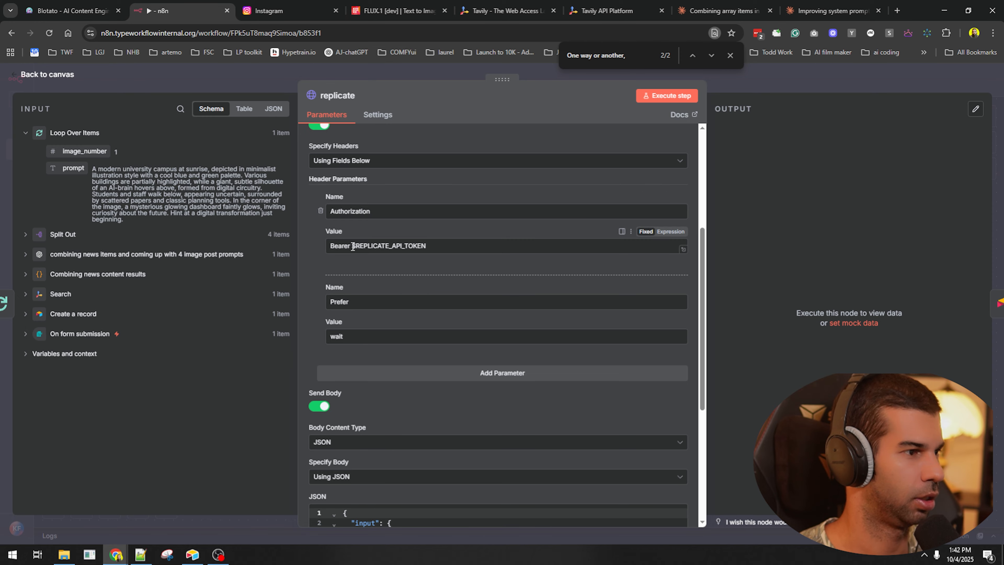
{"action": "left_click_drag", "start_coordinate": [351, 246], "coordinate": [427, 246]}
{"action": "left_click", "coordinate": [141, 555]}
{"action": "key", "text": "ctrl+a"}
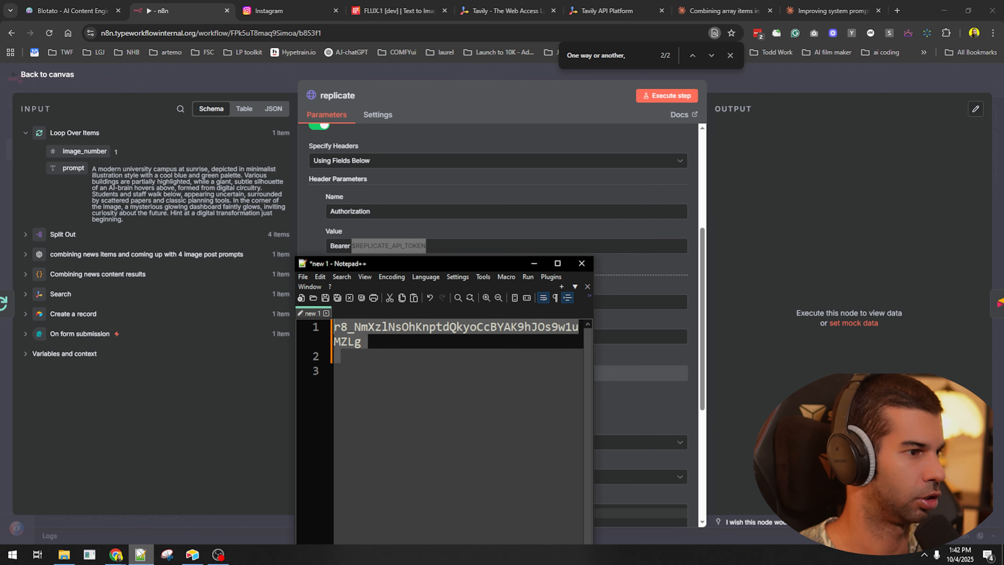
{"action": "key", "text": "ctrl+c"}
{"action": "key", "text": "alt+Tab"}
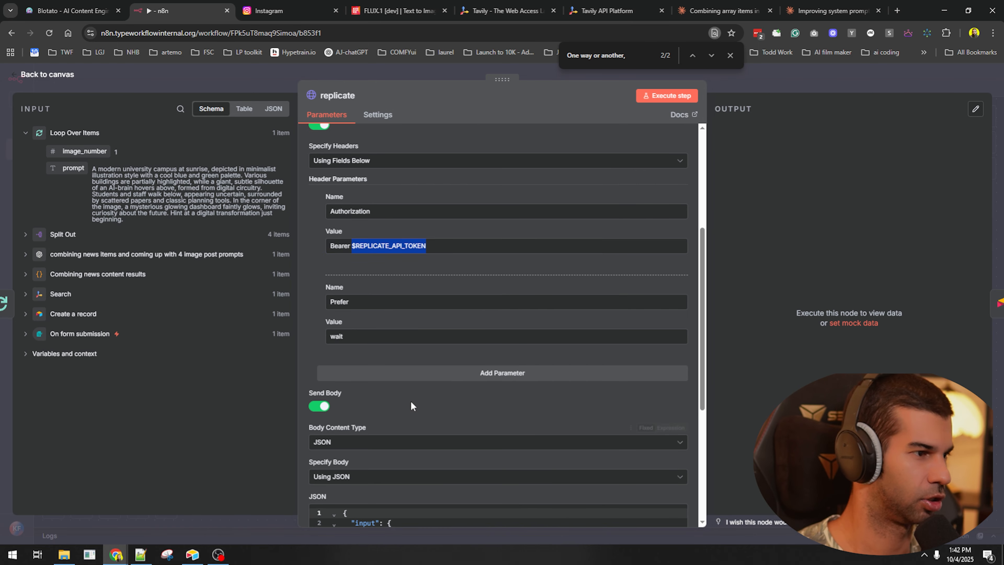
{"action": "key", "text": "ctrl+v"}
- Make the JSON body an expression using {{ $json.prompt }} as the prompt and run the node
{"action": "scroll", "coordinate": [693, 351], "scroll_direction": "down", "scroll_amount": 6}
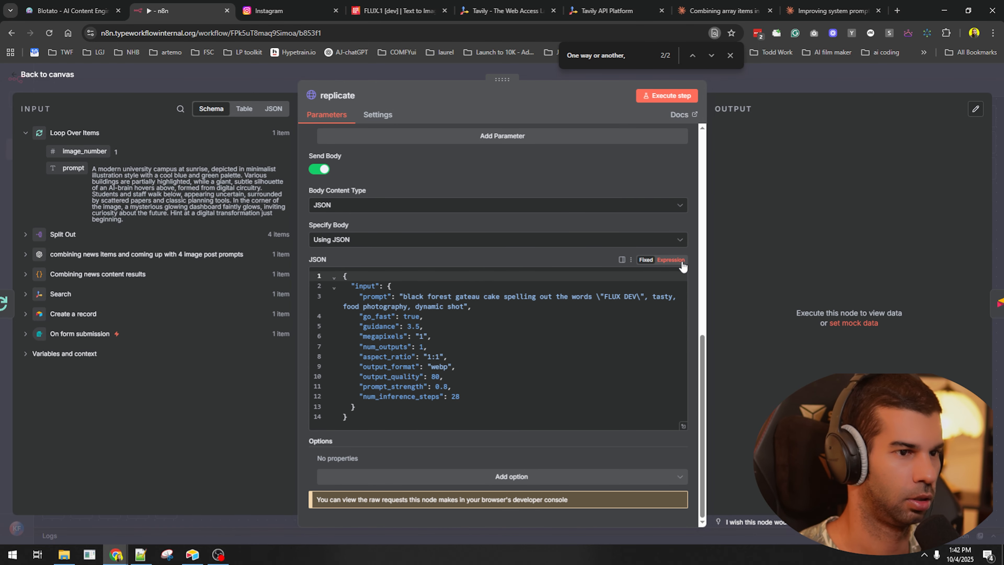
{"action": "left_click", "coordinate": [683, 267]}
{"action": "left_click", "coordinate": [682, 425]}
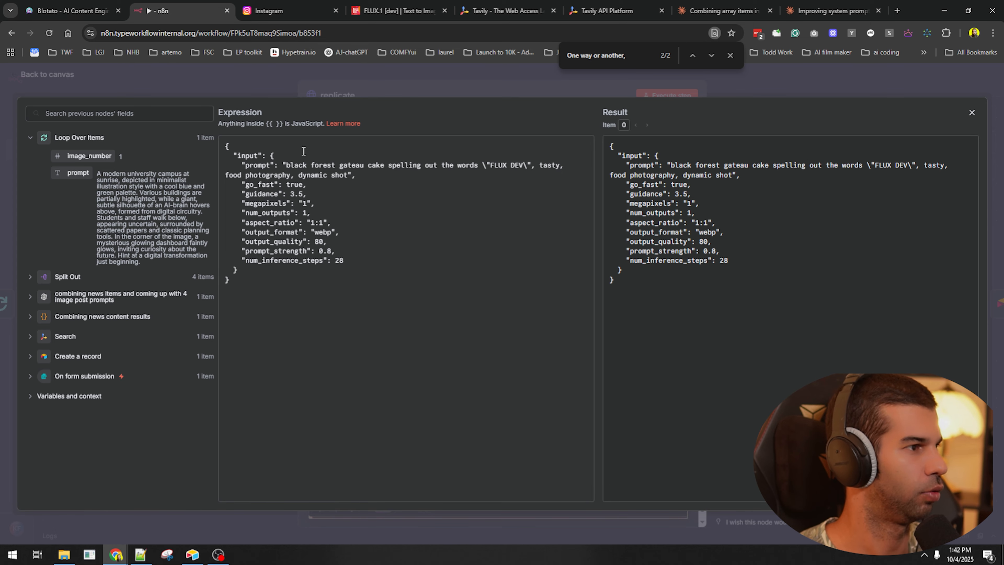
{"action": "left_click_drag", "start_coordinate": [286, 167], "coordinate": [352, 175]}
{"action": "key", "text": "BackSpace"}
{"action": "left_click_drag", "start_coordinate": [78, 173], "coordinate": [300, 166]}
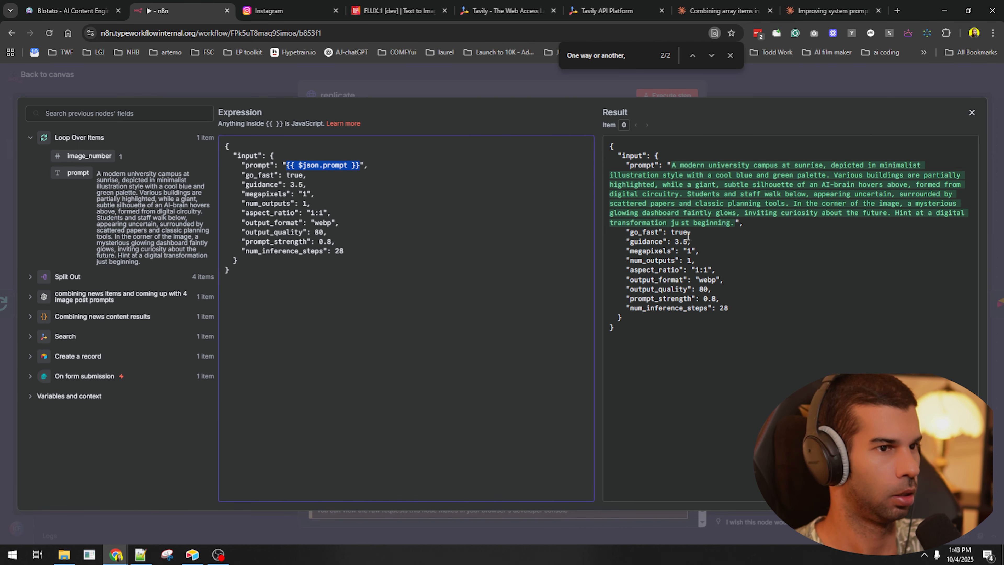
{"action": "left_click", "coordinate": [592, 89]}
{"action": "left_click", "coordinate": [658, 100]}
{"action": "left_click", "coordinate": [800, 88]}
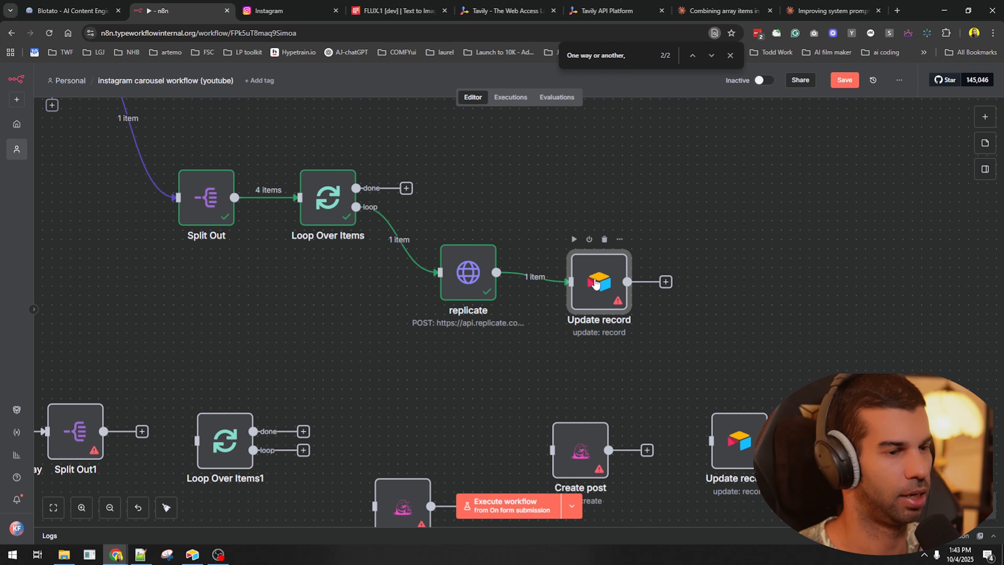
- Point Update record at the instagram carousel workflow (youtube) base and Instagram reels table
{"action": "double_click", "coordinate": [595, 283]}
{"action": "left_click", "coordinate": [411, 148]}
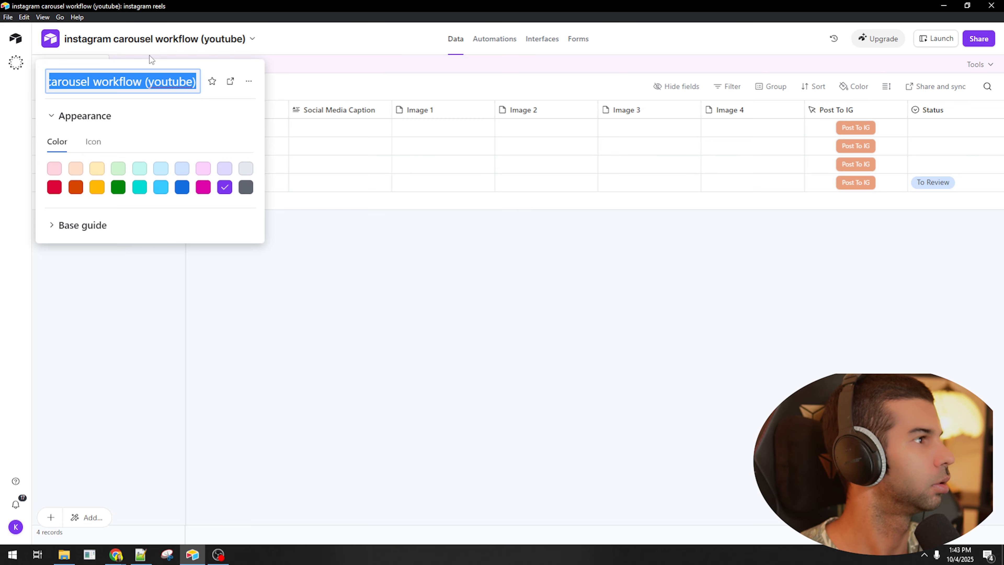
{"action": "key", "text": "ctrl+c"}
{"action": "key", "text": "alt+Tab"}
{"action": "key", "text": "ctrl+v"}
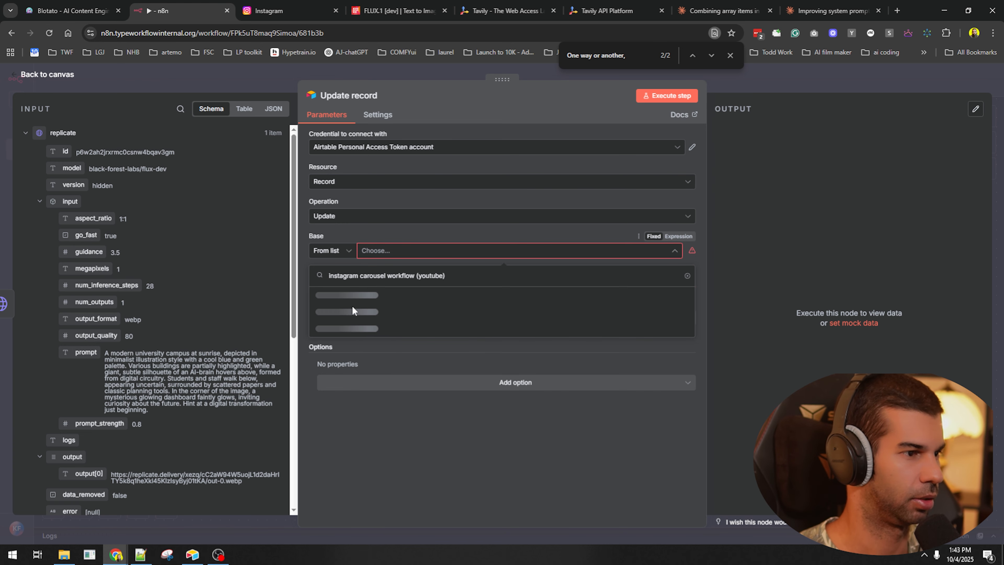
{"action": "left_click", "coordinate": [333, 297]}
{"action": "left_click", "coordinate": [375, 285]}
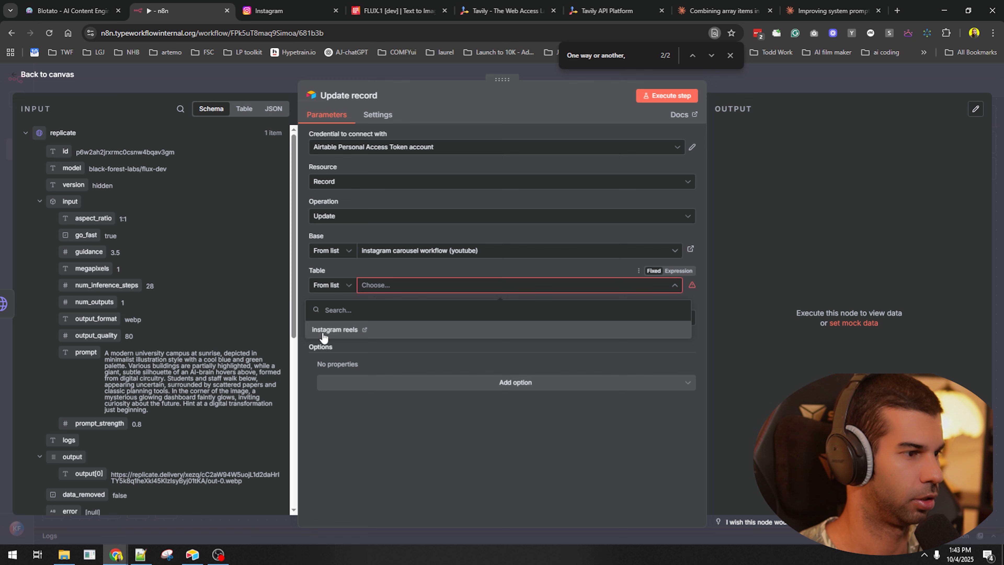
{"action": "left_click", "coordinate": [325, 334]}
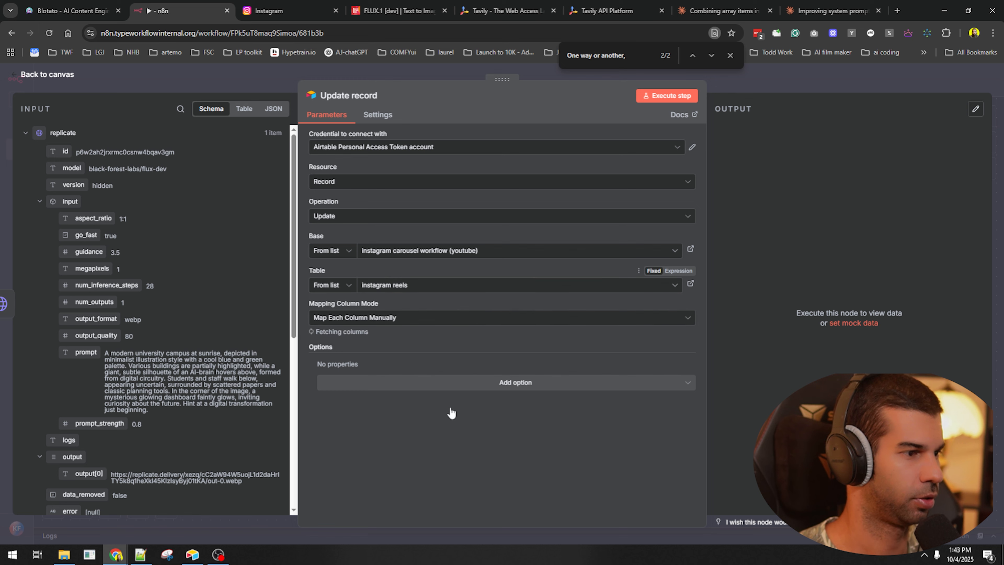
- Match Update record on recordId, filled with the id from Create a record
{"action": "left_click", "coordinate": [356, 354]}
{"action": "left_click", "coordinate": [334, 396]}
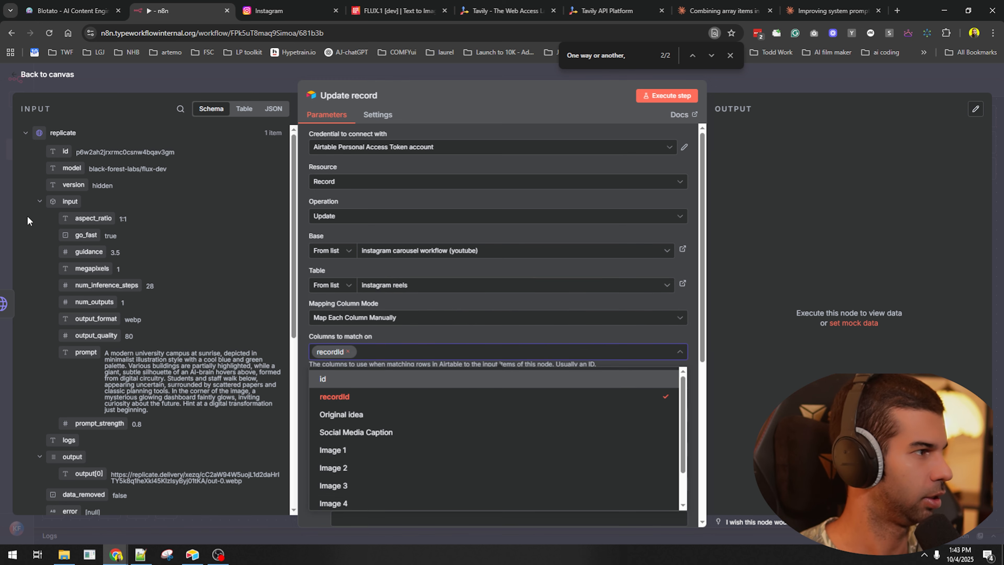
{"action": "left_click", "coordinate": [24, 136]}
{"action": "left_click", "coordinate": [25, 252]}
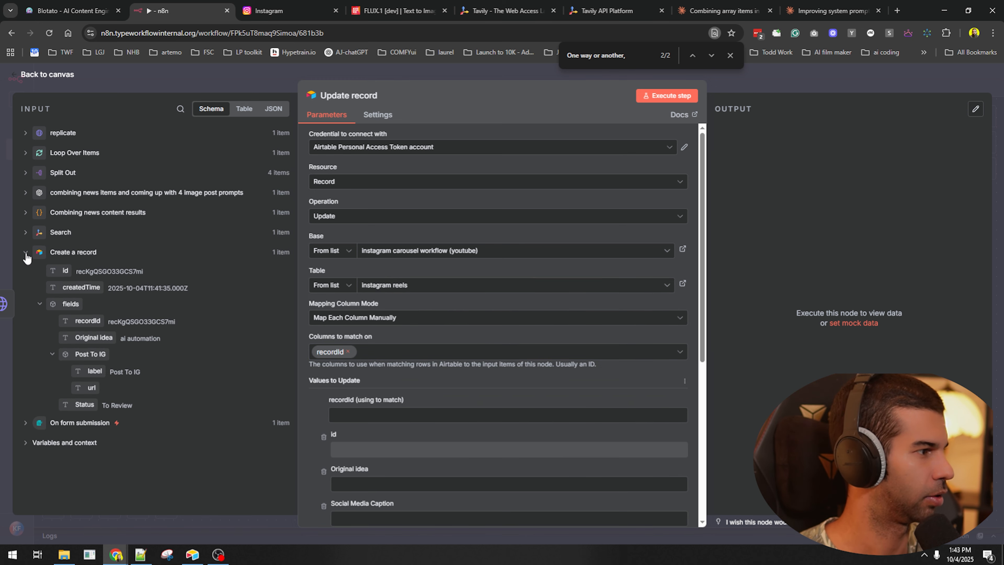
{"action": "left_click_drag", "start_coordinate": [62, 273], "coordinate": [348, 416]}
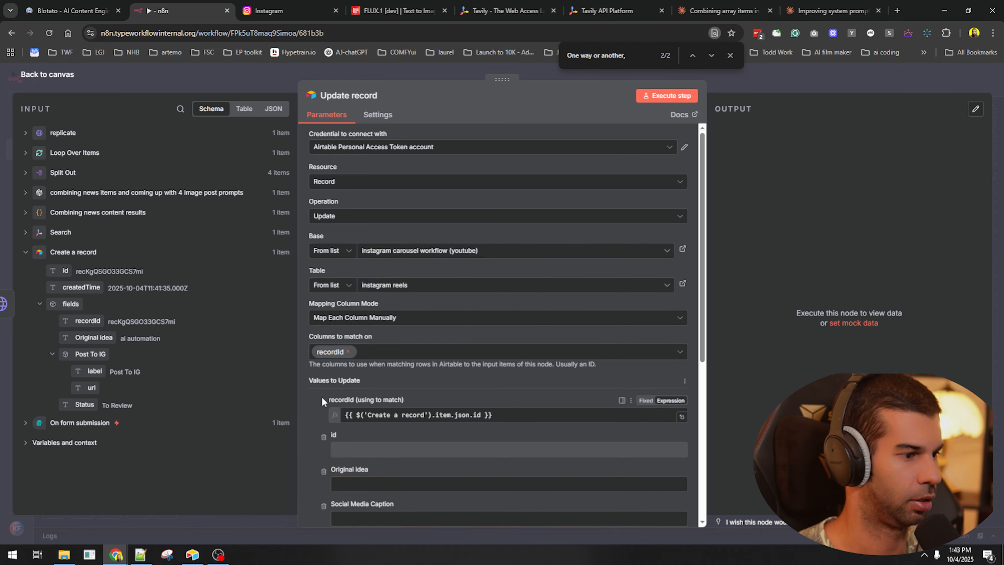
{"action": "scroll", "coordinate": [322, 397], "scroll_direction": "down", "scroll_amount": 5}
{"action": "scroll", "coordinate": [335, 242], "scroll_direction": "down", "scroll_amount": 2}
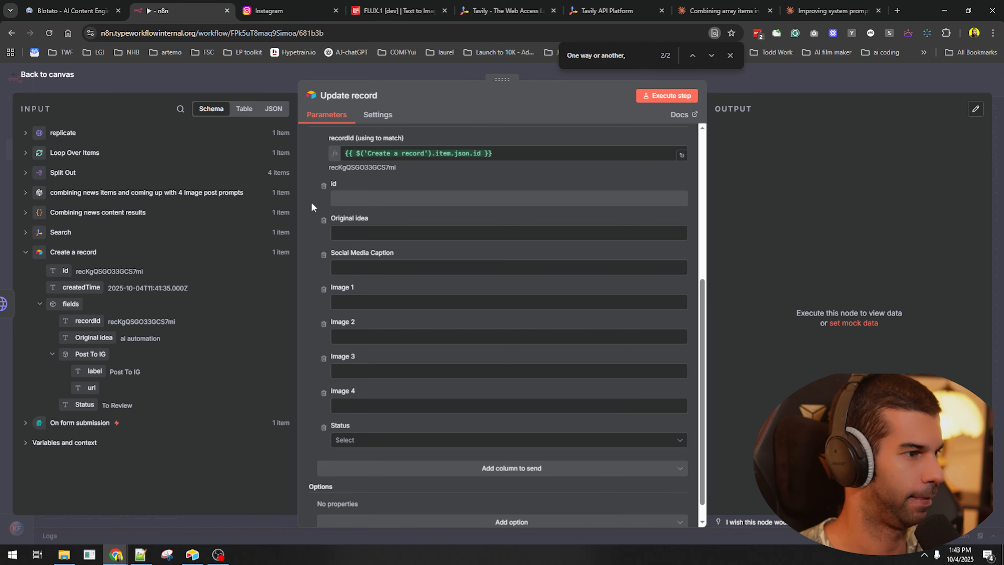
{"action": "left_click", "coordinate": [787, 85]}
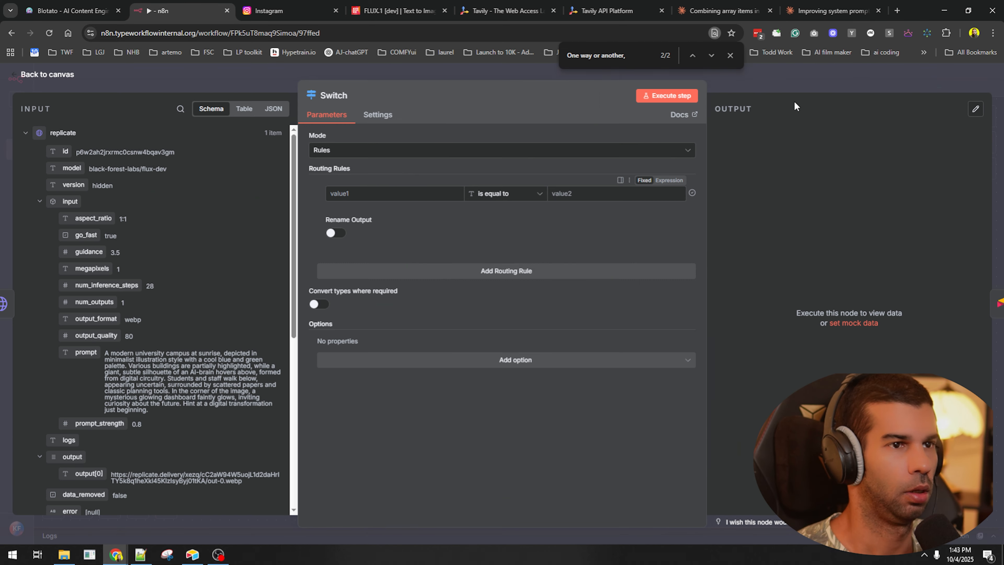
- Insert a Switch node after replicate, move Update record to its right, and save
{"action": "key", "text": "Escape"}
{"action": "left_click_drag", "start_coordinate": [598, 285], "coordinate": [719, 219]}
{"action": "scroll", "coordinate": [717, 224], "scroll_direction": "down", "scroll_amount": 3}
{"action": "key", "text": "ctrl+s"}
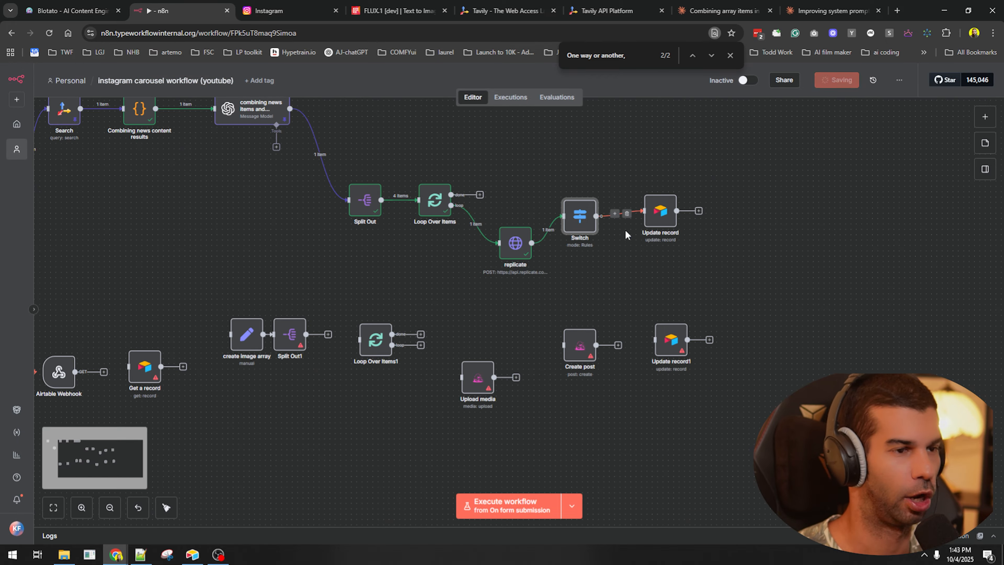
{"action": "scroll", "coordinate": [574, 215], "scroll_direction": "up", "scroll_amount": 5}
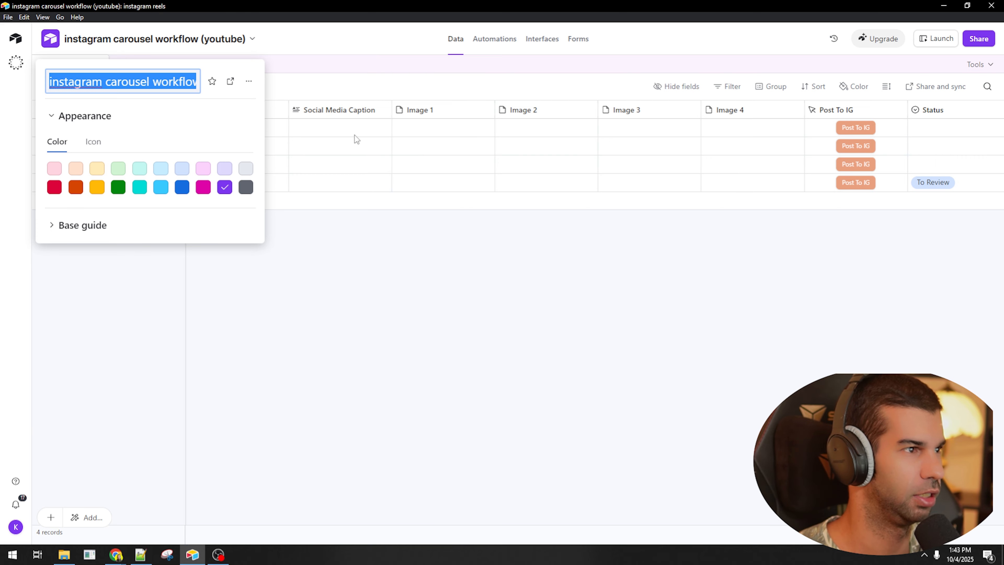
{"action": "left_click", "coordinate": [671, 130]}
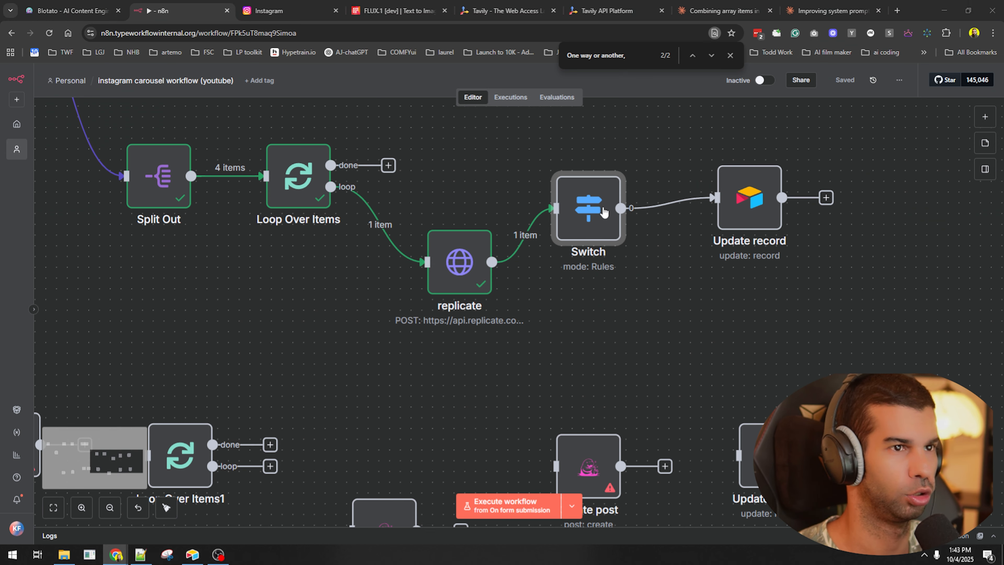
- Make the Switch's first rule check Loop Over Items image_number (Number) equals 1, with output renaming on
{"action": "double_click", "coordinate": [593, 210]}
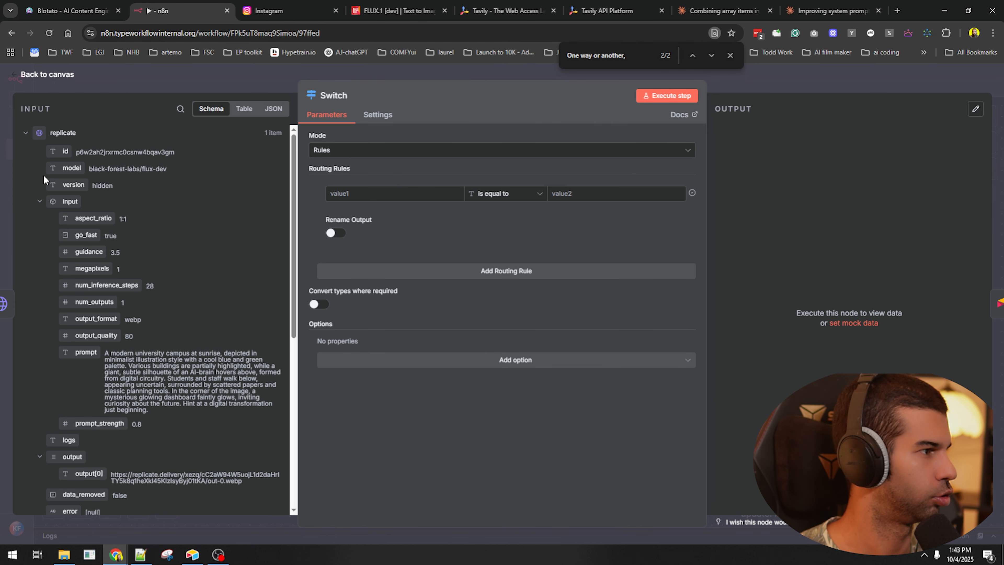
{"action": "left_click", "coordinate": [25, 132]}
{"action": "left_click", "coordinate": [25, 152]}
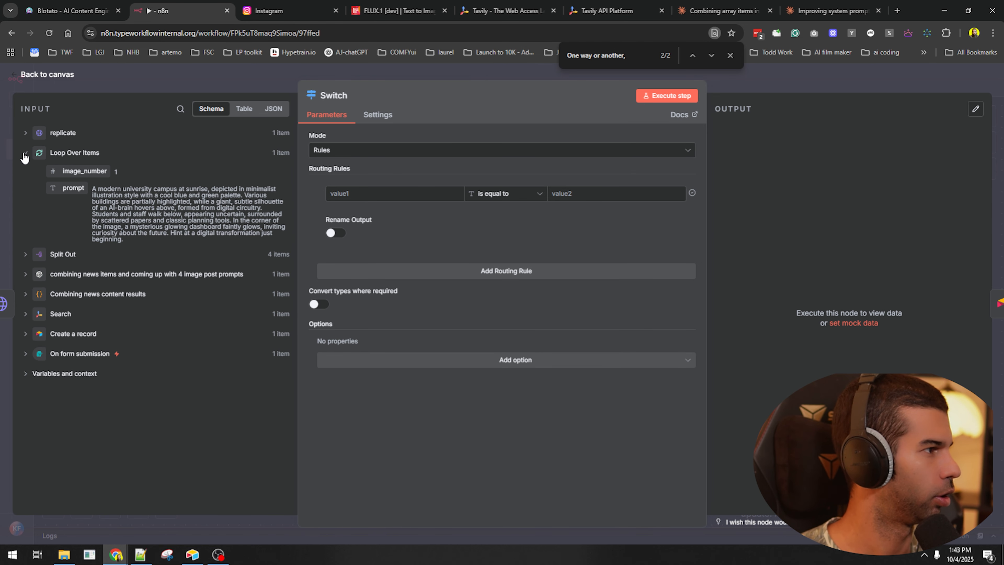
{"action": "left_click_drag", "start_coordinate": [84, 170], "coordinate": [334, 192]}
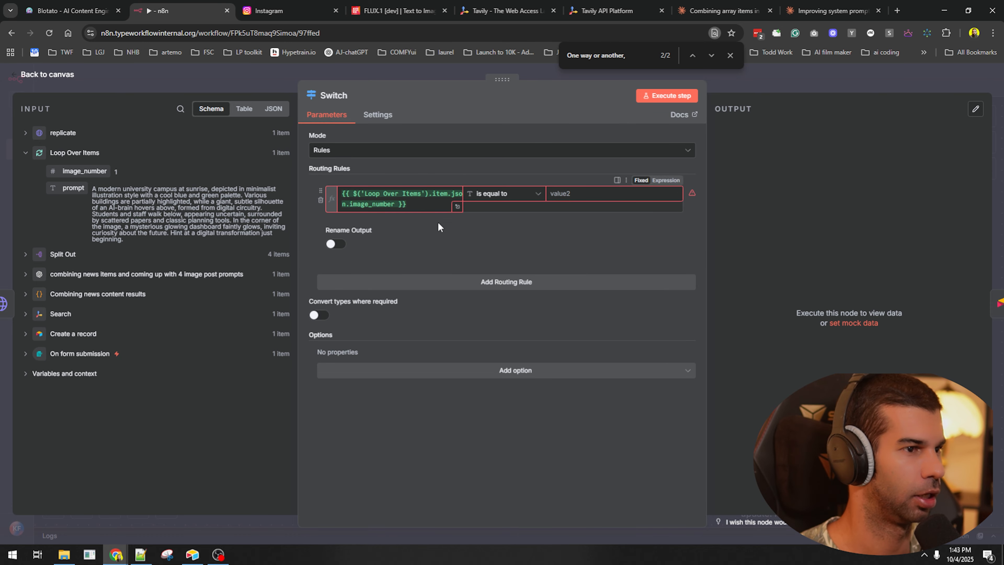
{"action": "left_click", "coordinate": [504, 193]}
{"action": "mouse_move", "coordinate": [508, 238]}
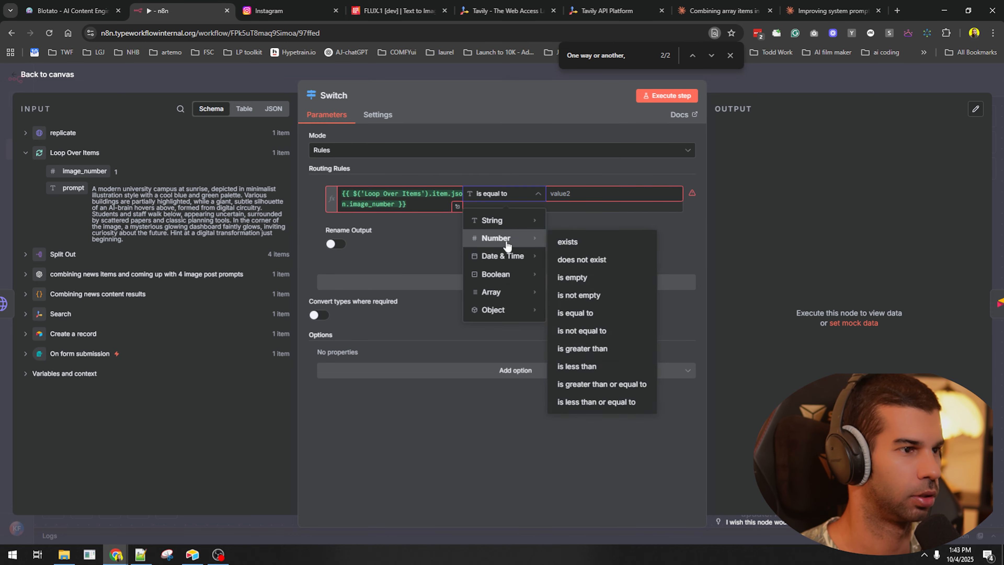
{"action": "left_click", "coordinate": [575, 313]}
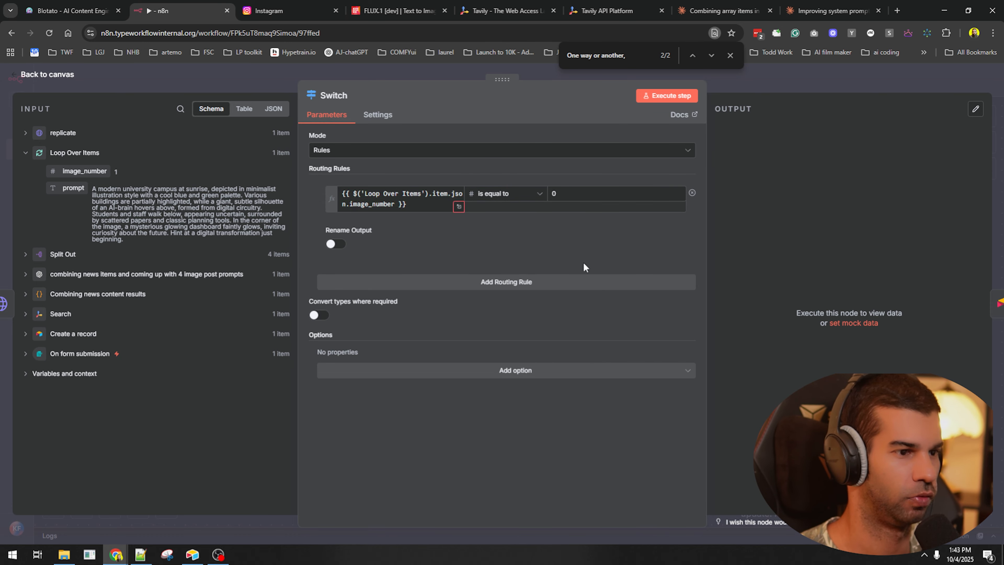
{"action": "type", "text": "1"}
{"action": "left_click", "coordinate": [335, 244]}
{"action": "left_click", "coordinate": [380, 279]}
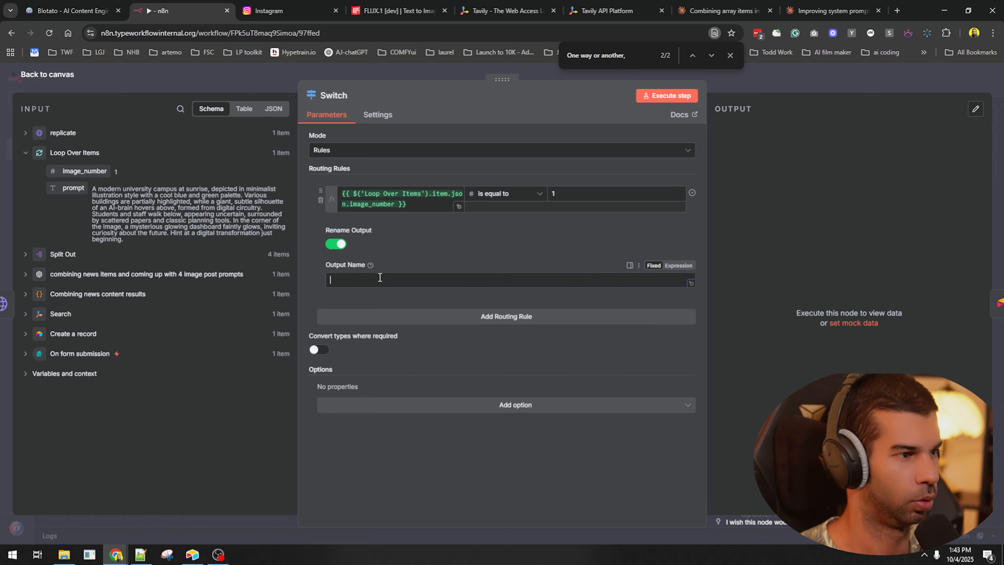
- Add three more routing rules and turn on output renaming for them
{"action": "left_click", "coordinate": [381, 316]}
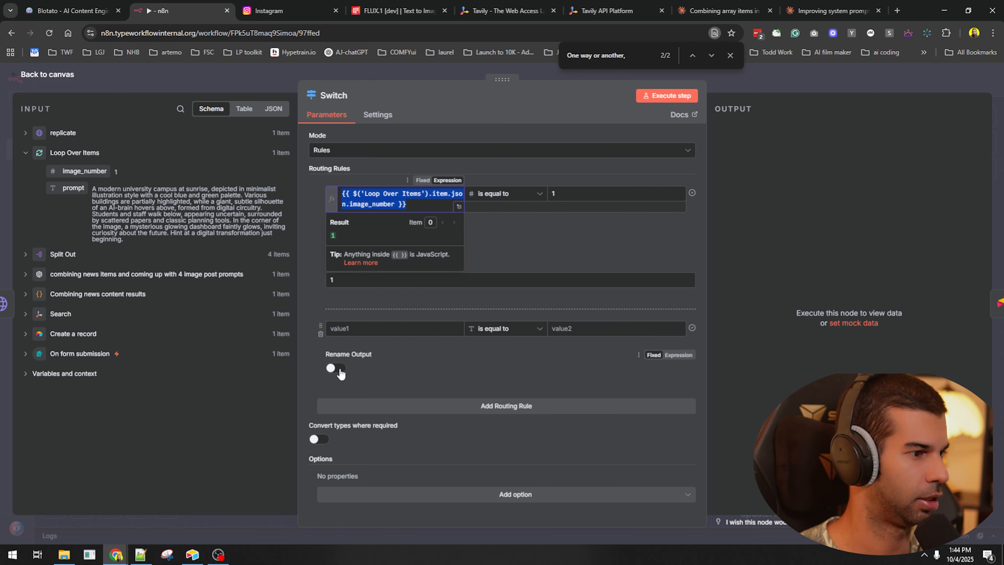
{"action": "scroll", "coordinate": [390, 395], "scroll_direction": "down", "scroll_amount": 1}
{"action": "left_click", "coordinate": [393, 411]}
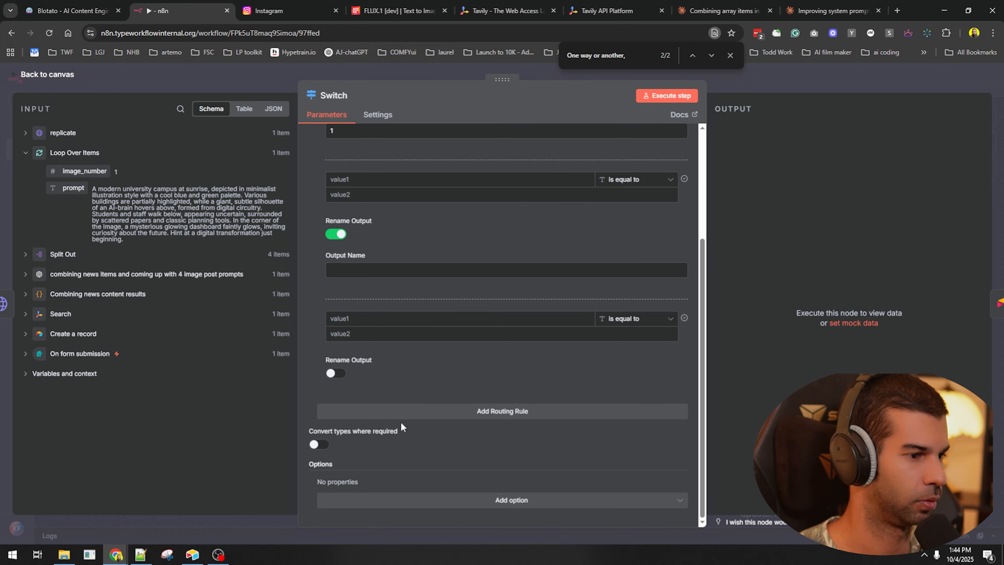
{"action": "left_click", "coordinate": [400, 413]}
{"action": "left_click", "coordinate": [336, 477]}
{"action": "left_click", "coordinate": [336, 373]}
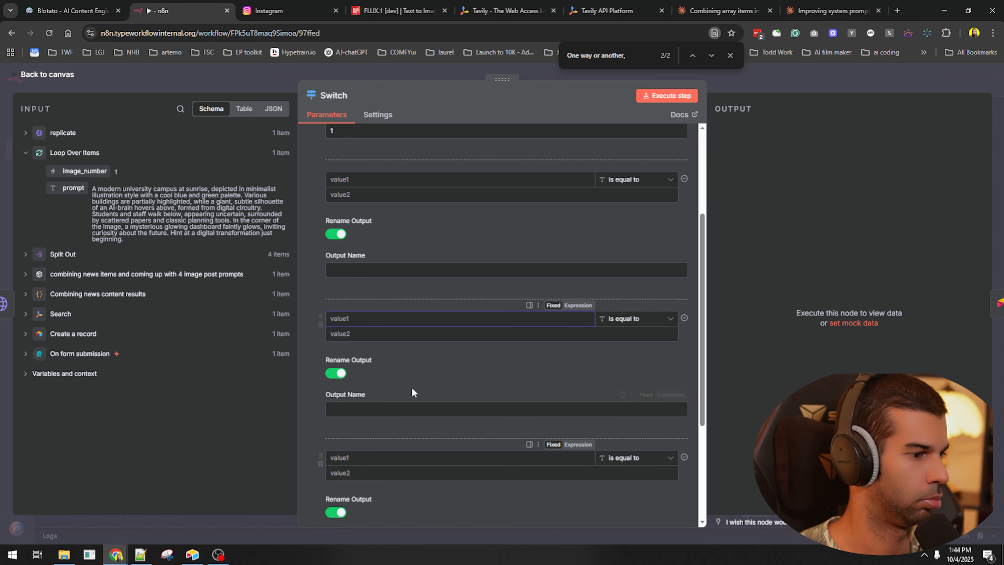
- Fill rules 2–4 with the image_number expression and values 2–4, naming the outputs up to 4
{"action": "left_click", "coordinate": [391, 319]}
{"action": "scroll", "coordinate": [376, 293], "scroll_direction": "up", "scroll_amount": 1}
{"action": "scroll", "coordinate": [377, 293], "scroll_direction": "up", "scroll_amount": 3}
{"action": "left_click", "coordinate": [392, 333]}
{"action": "key", "text": "ctrl+v"}
{"action": "left_click", "coordinate": [375, 472]}
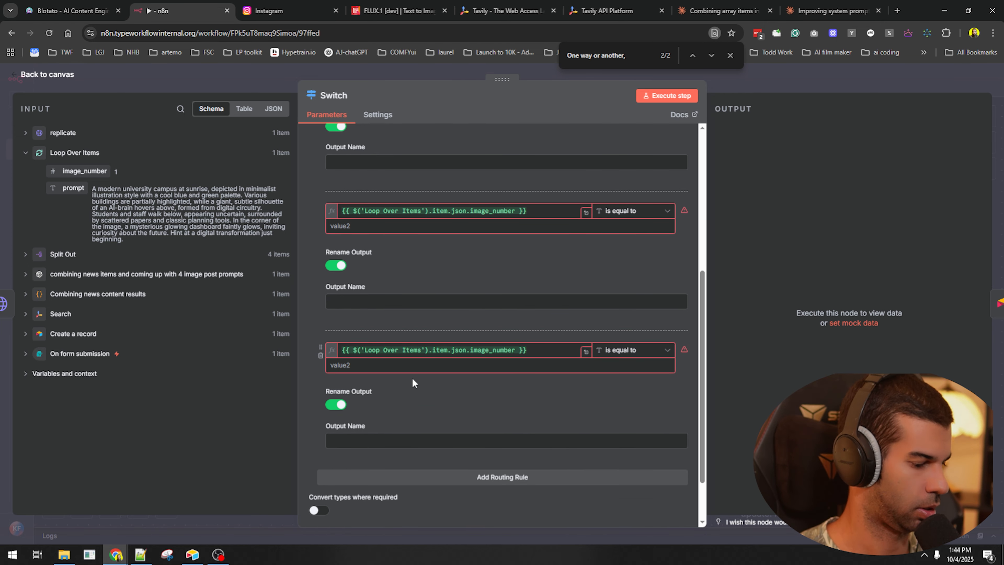
{"action": "left_click", "coordinate": [411, 364]}
{"action": "type", "text": "4"}
{"action": "left_click", "coordinate": [356, 440]}
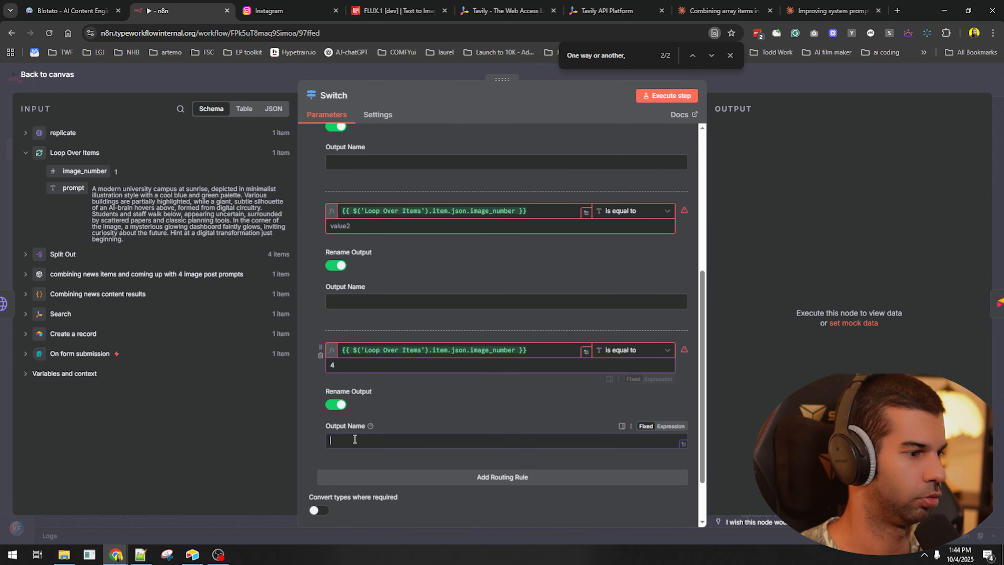
{"action": "type", "text": "4"}
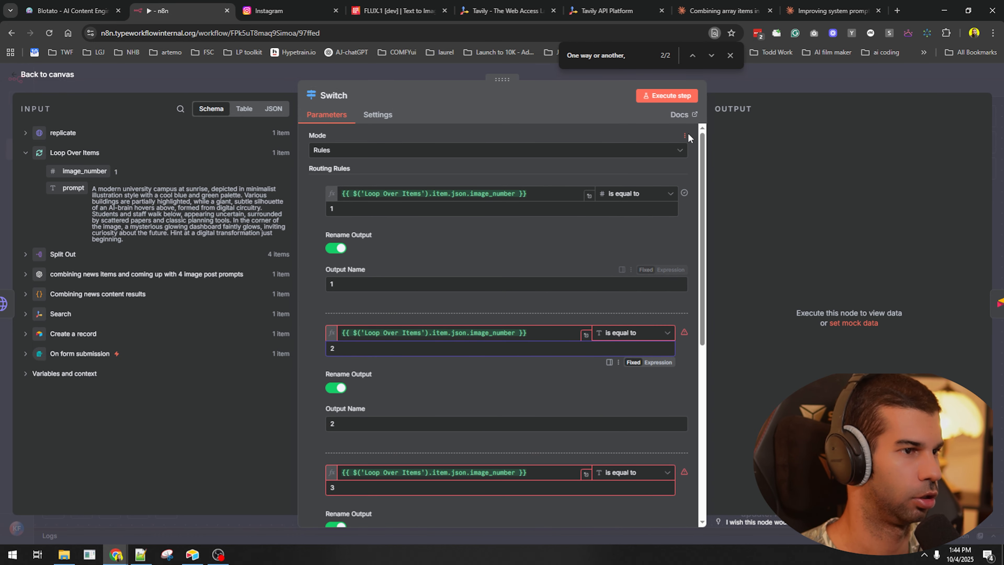
{"action": "left_click", "coordinate": [768, 87]}
- Reposition Update record after the Switch, run the workflow up to the Switch, and save
{"action": "left_click", "coordinate": [701, 278]}
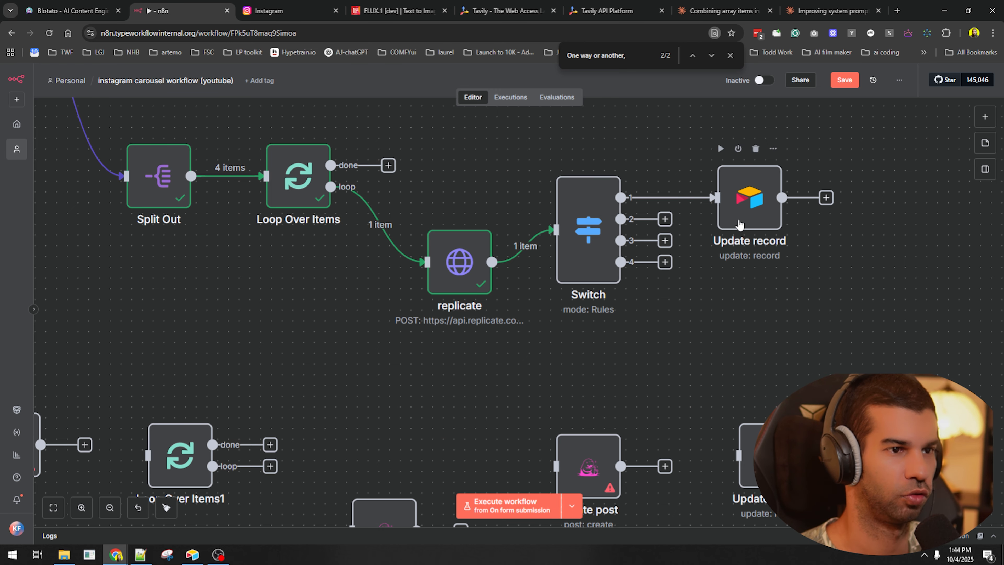
{"action": "key", "text": "ctrl+s"}
{"action": "left_click_drag", "start_coordinate": [743, 218], "coordinate": [880, 151]}
{"action": "left_click", "coordinate": [830, 220]}
{"action": "left_click_drag", "start_coordinate": [800, 221], "coordinate": [729, 257]}
{"action": "scroll", "coordinate": [727, 259], "scroll_direction": "down", "scroll_amount": 1}
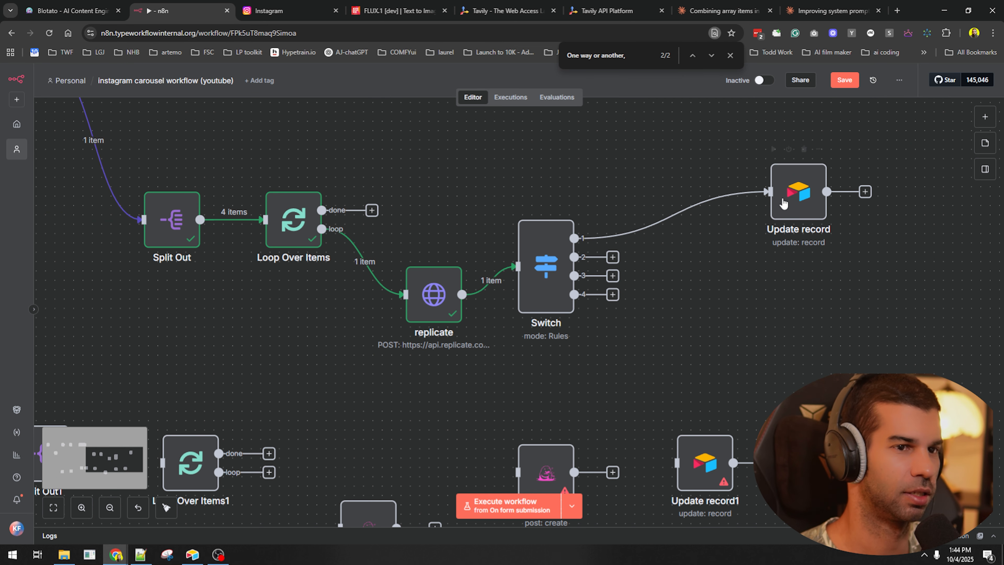
{"action": "key", "text": "ctrl+s"}
{"action": "left_click_drag", "start_coordinate": [788, 195], "coordinate": [705, 187]}
{"action": "left_click", "coordinate": [553, 240]}
{"action": "left_click", "coordinate": [522, 205]}
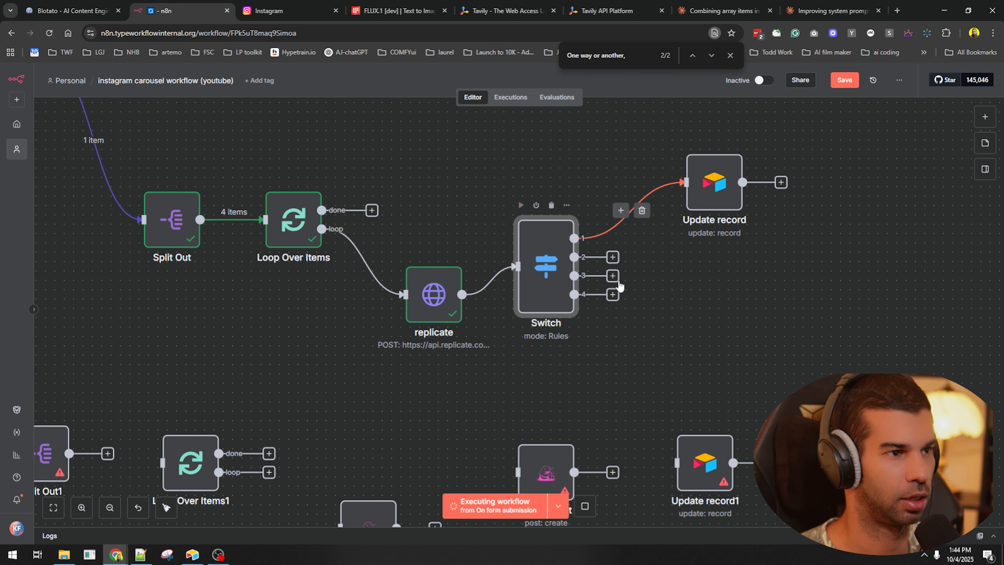
{"action": "key", "text": "ctrl+s"}
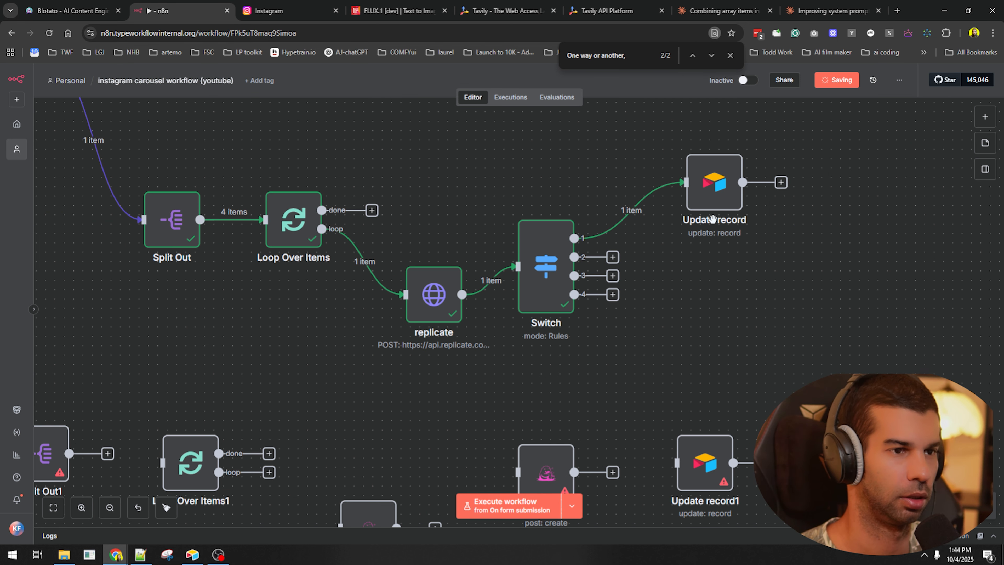
- In Update record, drop the Original idea, id and Social Media Caption columns and make Image 1 a url expression
{"action": "double_click", "coordinate": [699, 201]}
{"action": "scroll", "coordinate": [372, 201], "scroll_direction": "down", "scroll_amount": 5}
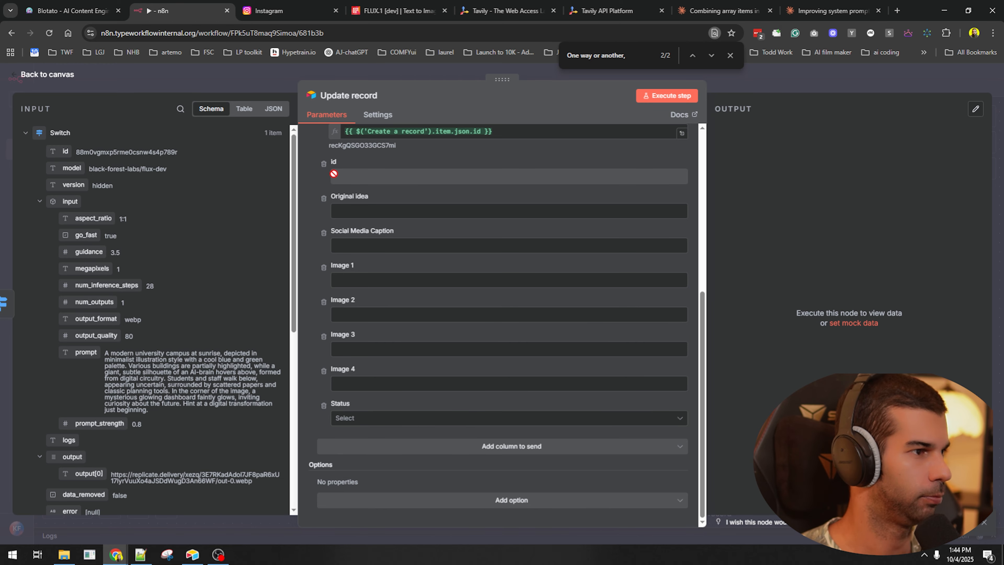
{"action": "left_click", "coordinate": [358, 277]}
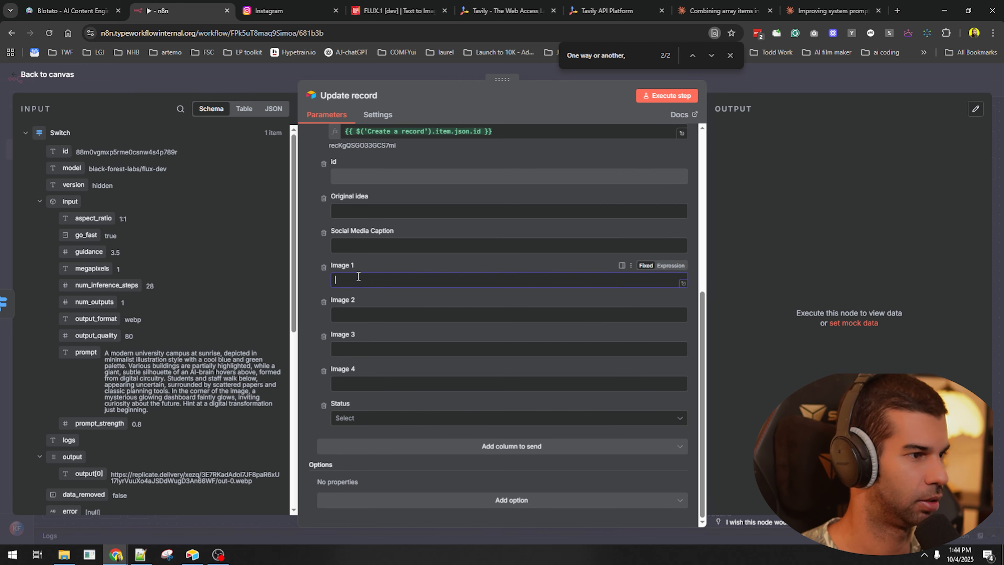
{"action": "left_click", "coordinate": [321, 199]}
{"action": "left_click", "coordinate": [321, 200]}
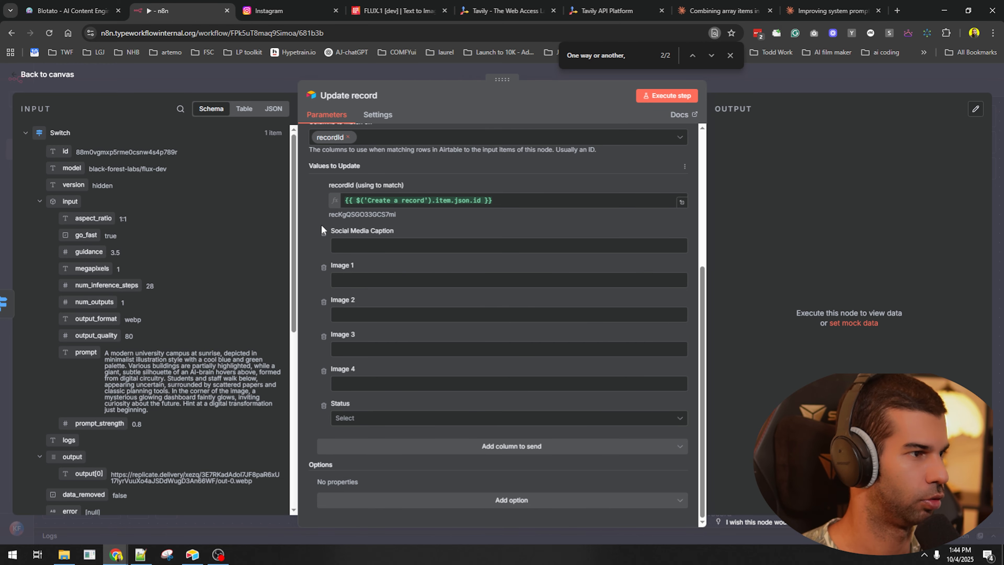
{"action": "left_click", "coordinate": [322, 232]}
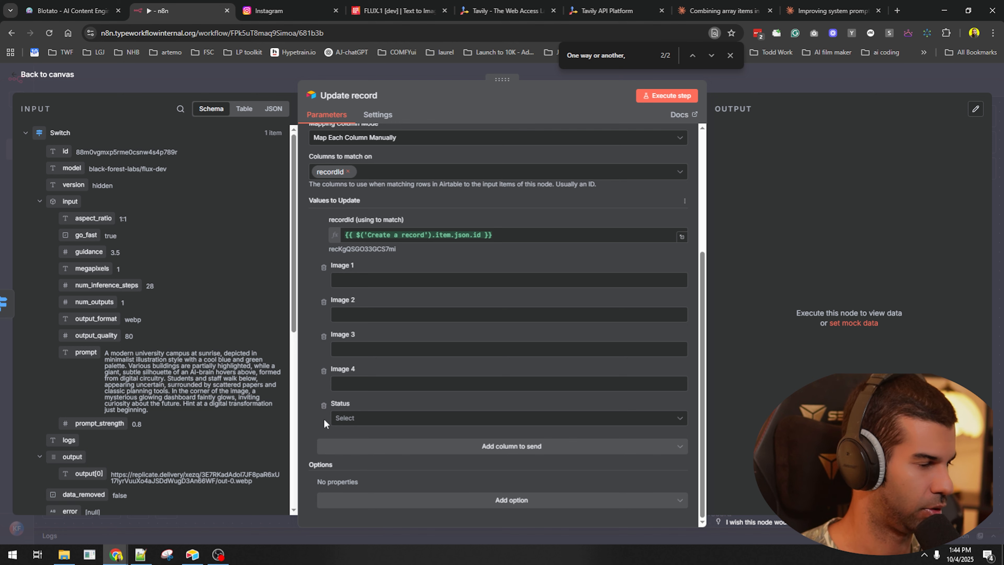
{"action": "left_click", "coordinate": [363, 282]}
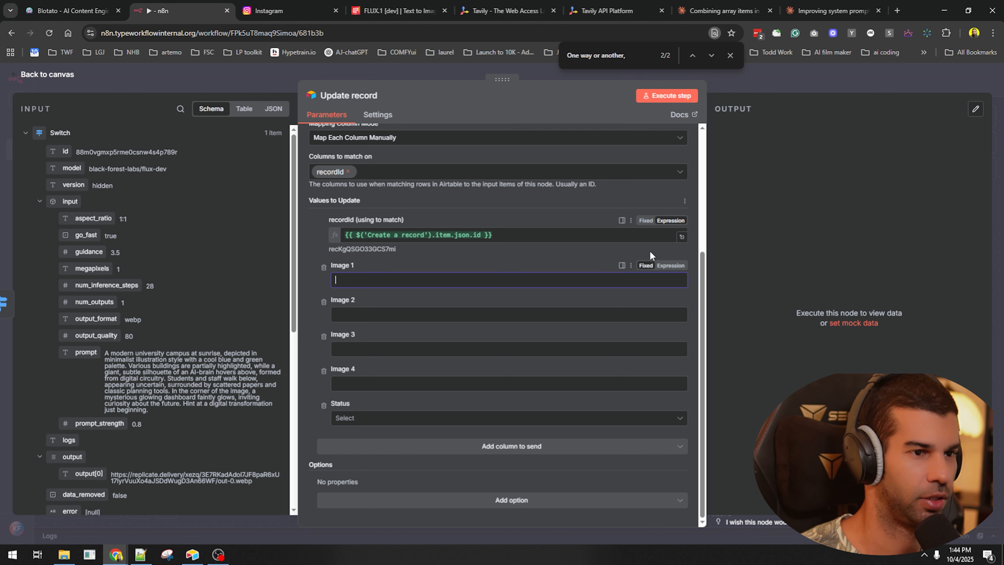
{"action": "left_click", "coordinate": [671, 266]}
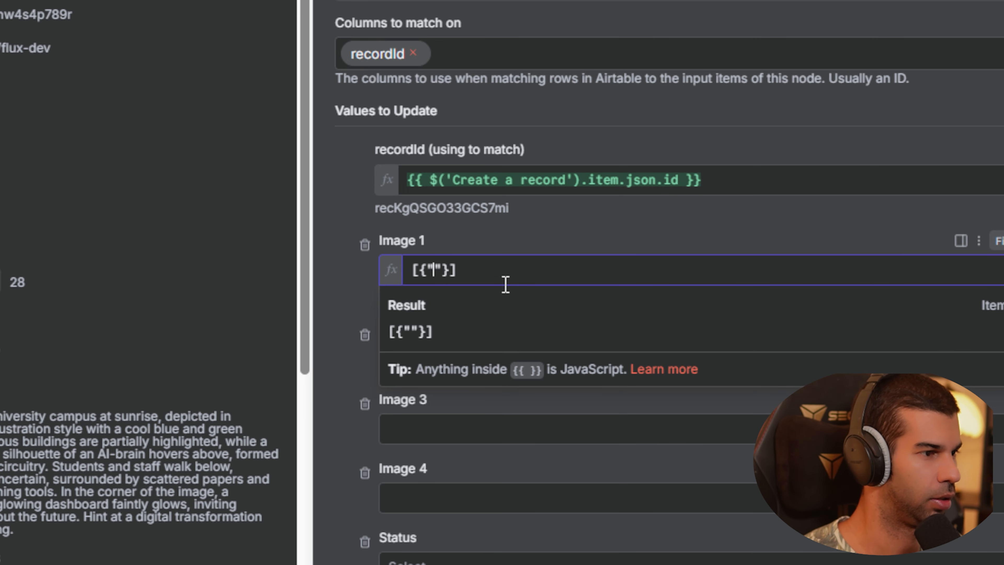
{"action": "type", "text": "url"}
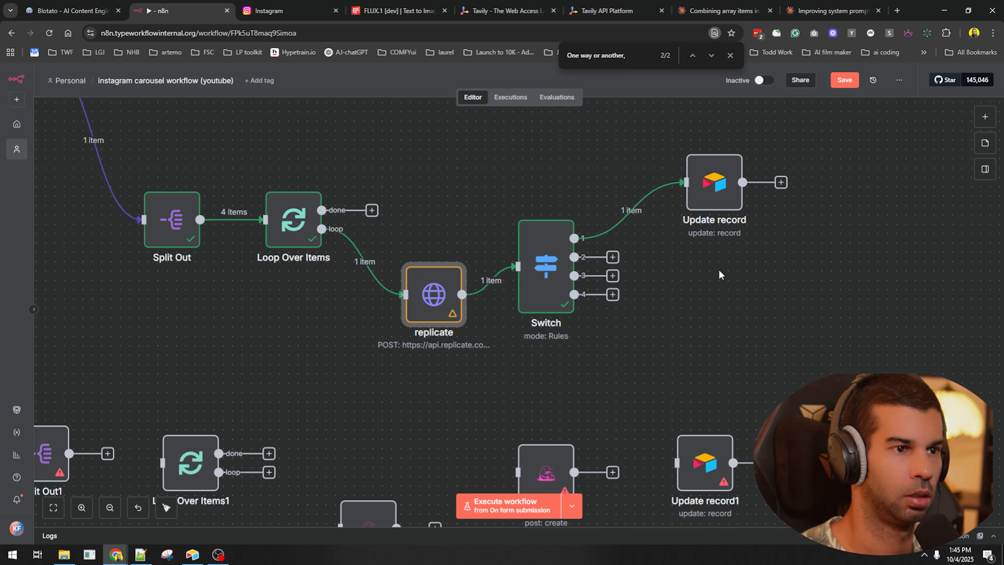
- Pin the replicate node's output and execute the workflow through Update record
{"action": "left_click", "coordinate": [707, 284]}
{"action": "key", "text": "ctrl+s"}
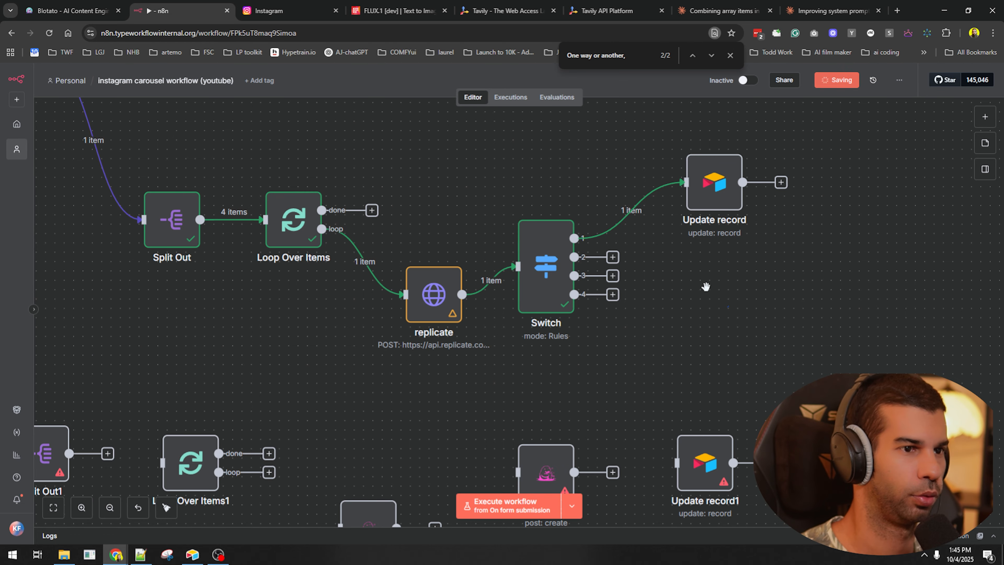
{"action": "left_click", "coordinate": [709, 185]}
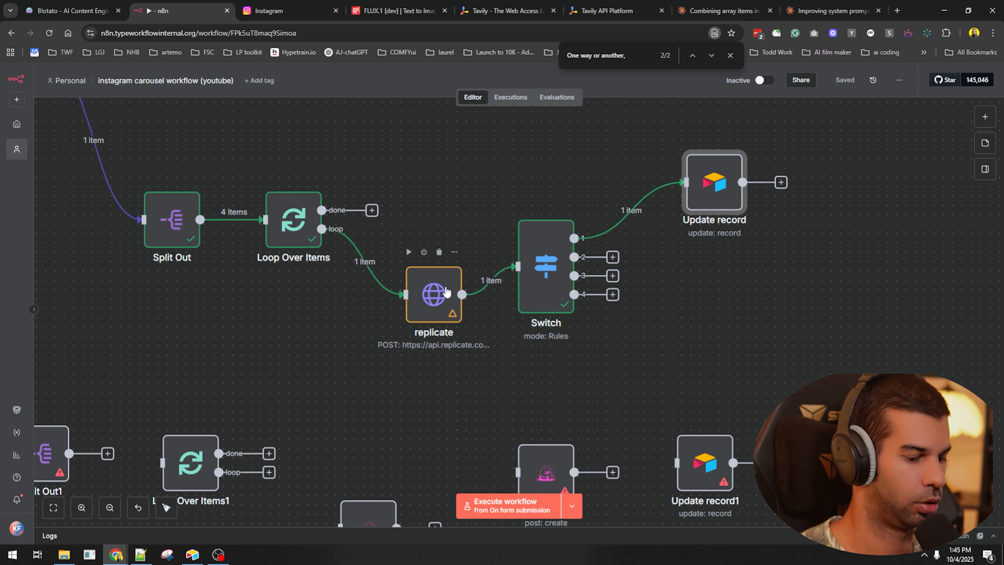
{"action": "left_click", "coordinate": [446, 294]}
{"action": "key", "text": "p"}
{"action": "left_click", "coordinate": [700, 187]}
{"action": "left_click", "coordinate": [689, 139]}
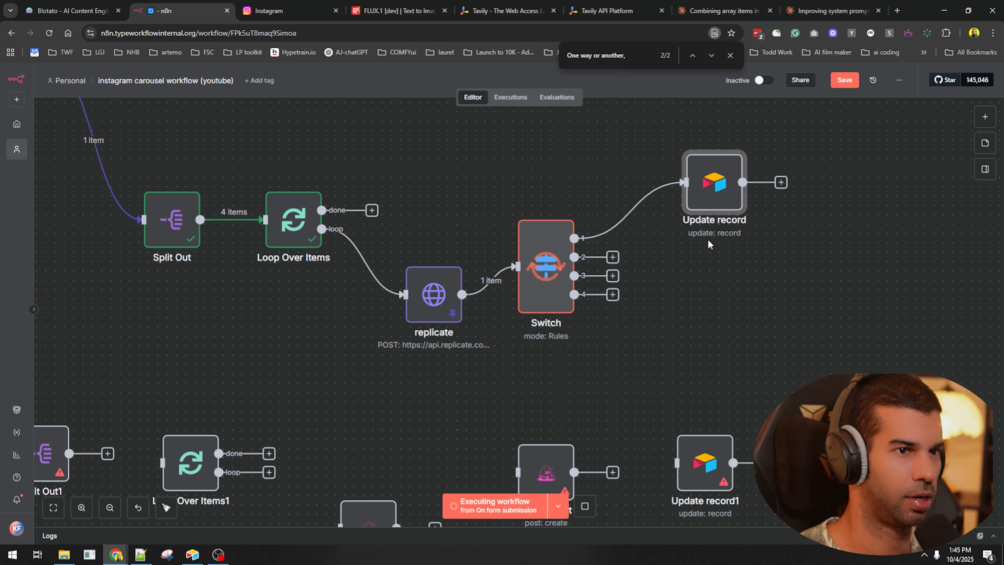
- Check in Airtable that Image 1 now shows the out-0.webp attachment
{"action": "key", "text": "alt+Tab"}
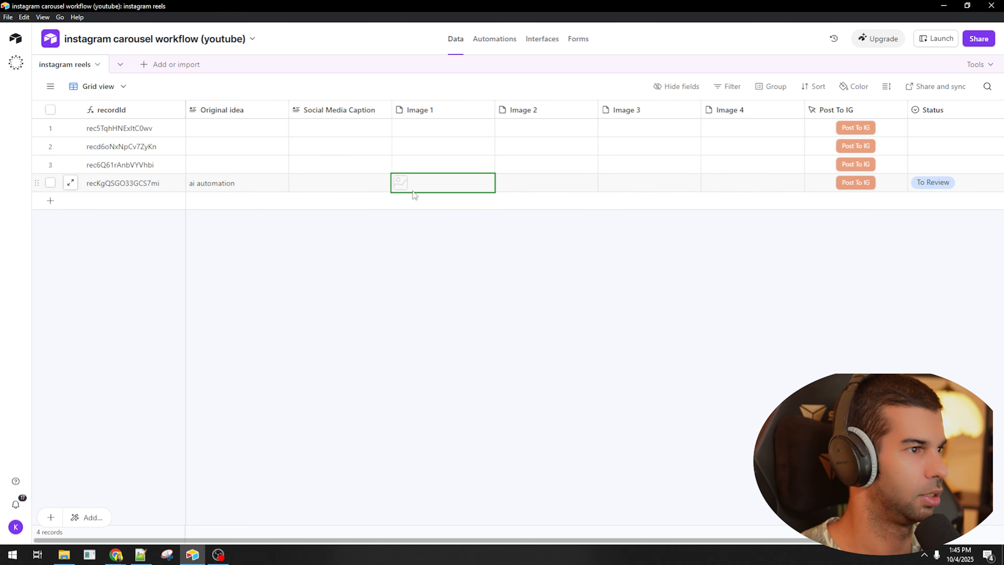
{"action": "left_click", "coordinate": [405, 183]}
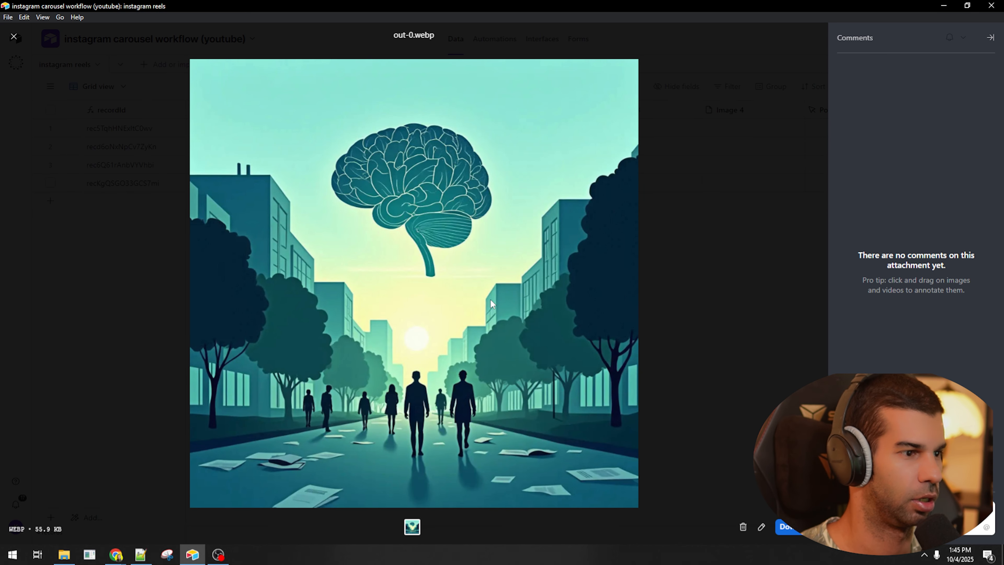
{"action": "key", "text": "Escape"}
{"action": "key", "text": "alt+Tab"}
- Duplicate Update record twice to create Update record2 and Update record3
{"action": "left_click", "coordinate": [720, 184]}
{"action": "key", "text": "ctrl+d"}
{"action": "left_click_drag", "start_coordinate": [780, 245], "coordinate": [762, 294]}
{"action": "key", "text": "ctrl+d"}
{"action": "key", "text": "ctrl+d"}
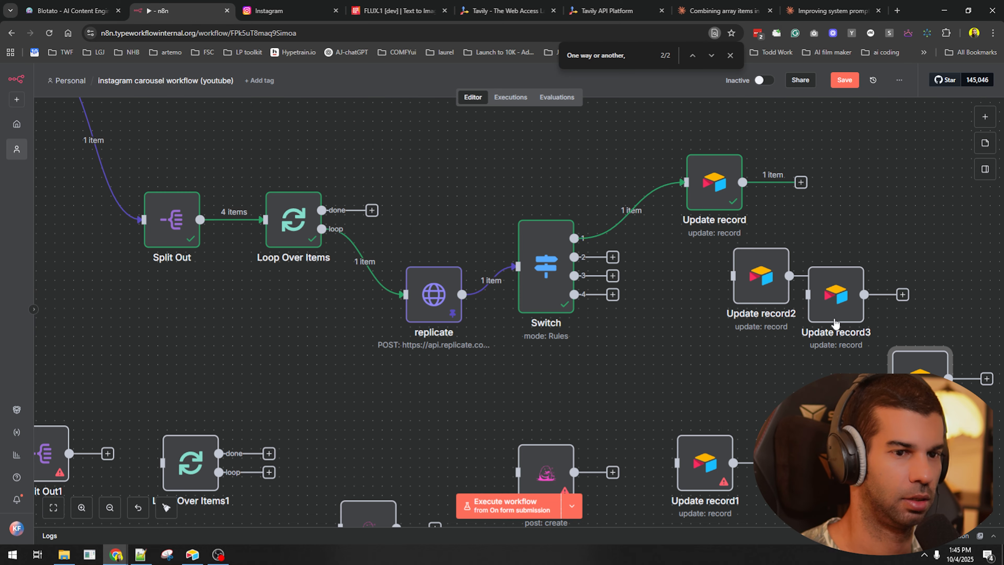
- Connect Switch outputs 2, 3 and 4 to Update record2, 3 and 4
{"action": "left_click_drag", "start_coordinate": [612, 257], "coordinate": [890, 203]}
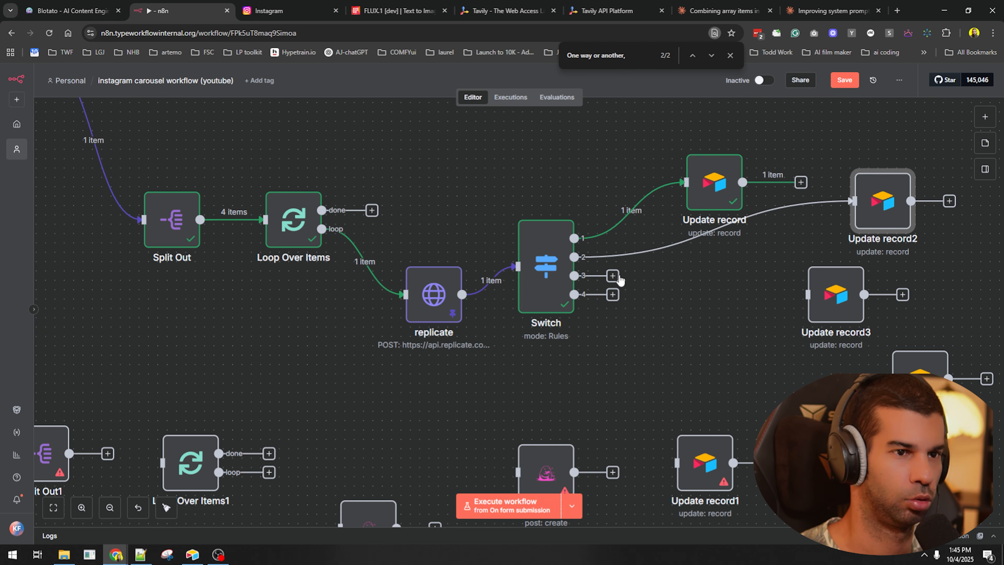
{"action": "left_click_drag", "start_coordinate": [614, 277], "coordinate": [735, 281]}
{"action": "left_click_drag", "start_coordinate": [614, 295], "coordinate": [879, 306]}
- In Update record2, move the image URL expression from Image 1 to Image 2 as an expression
{"action": "double_click", "coordinate": [884, 206]}
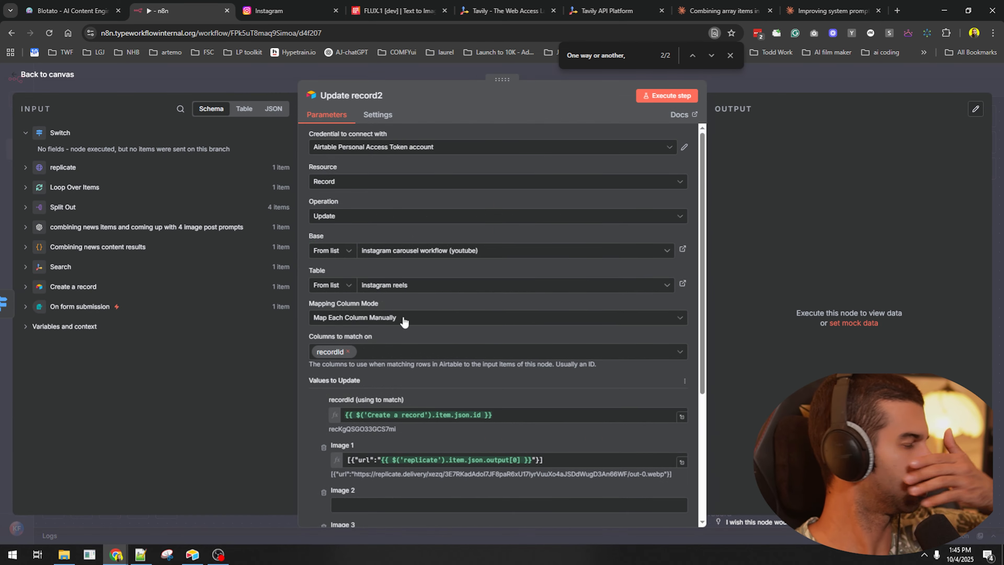
{"action": "scroll", "coordinate": [407, 320], "scroll_direction": "down", "scroll_amount": 4}
{"action": "triple_click", "coordinate": [385, 303]}
{"action": "key", "text": "ctrl+c"}
{"action": "key", "text": "BackSpace"}
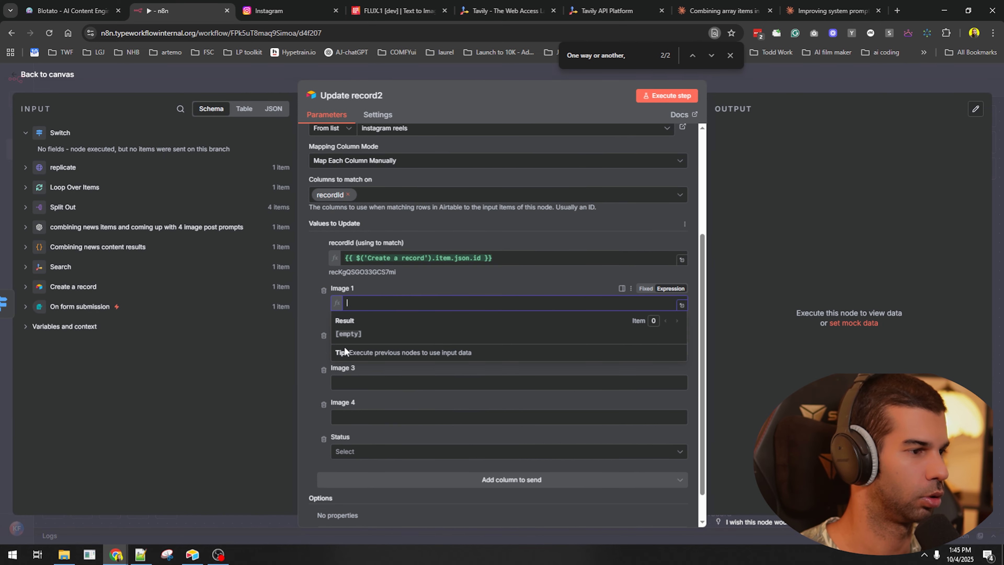
{"action": "left_click", "coordinate": [361, 335]}
{"action": "key", "text": "ctrl+v"}
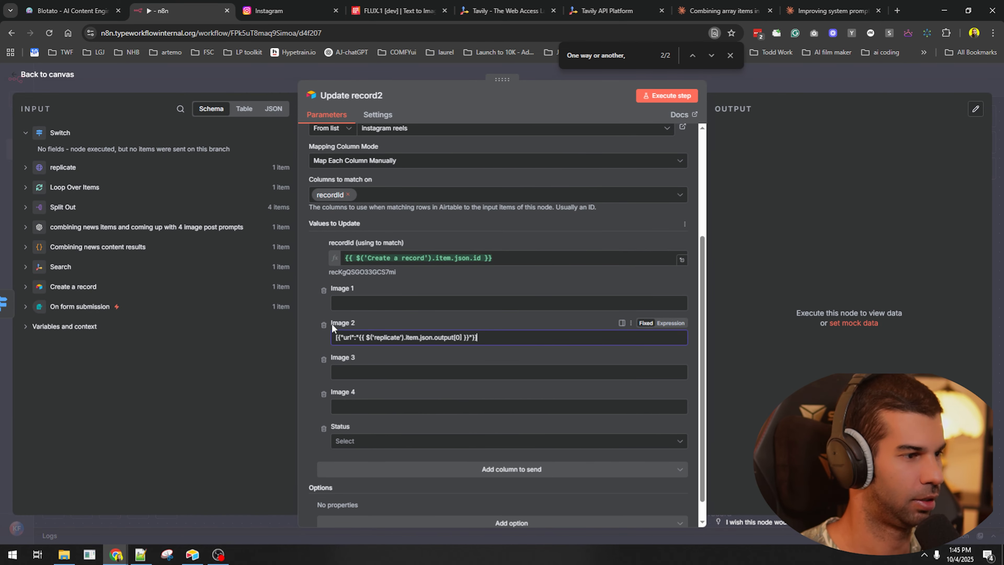
{"action": "left_click", "coordinate": [671, 322]}
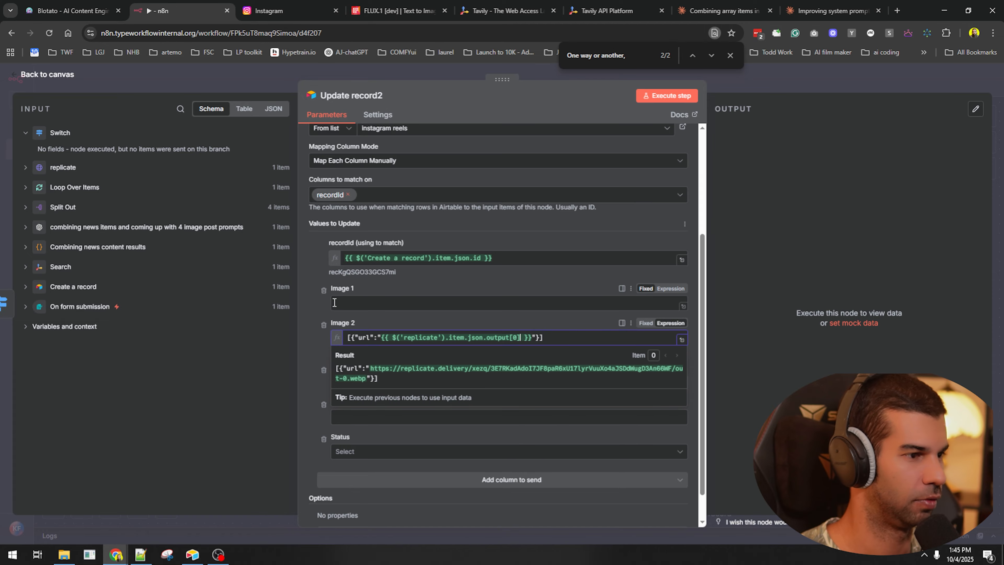
{"action": "left_click", "coordinate": [778, 93]}
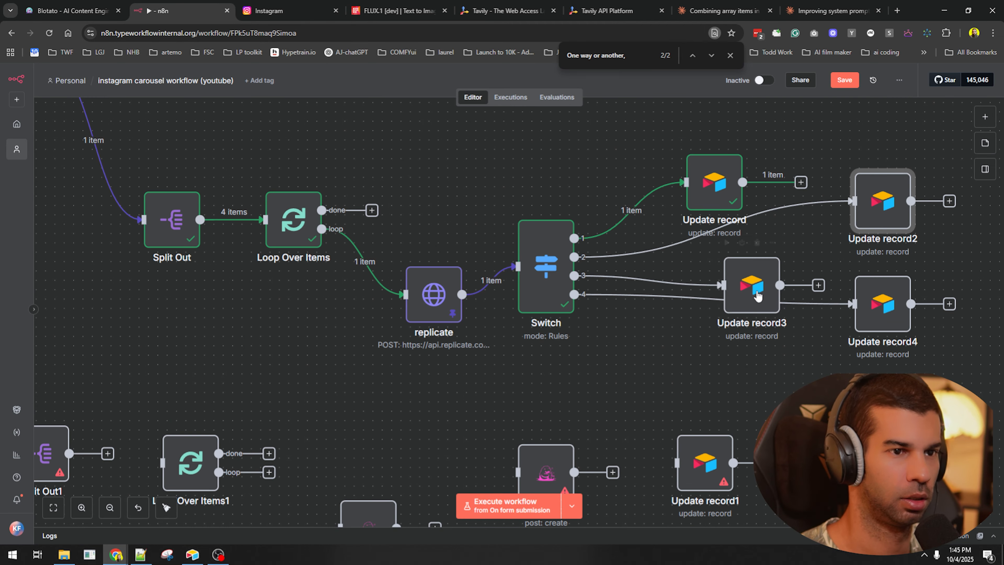
- In Update record3, move the image URL expression from Image 1 into Image 3
{"action": "double_click", "coordinate": [752, 291]}
{"action": "scroll", "coordinate": [389, 391], "scroll_direction": "down", "scroll_amount": 5}
{"action": "key", "text": "ctrl+a"}
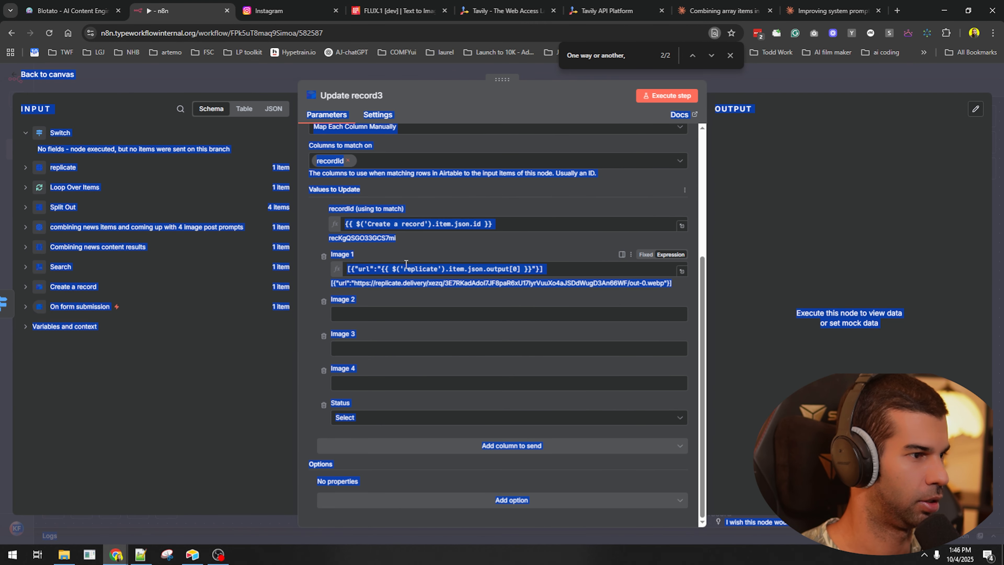
{"action": "left_click", "coordinate": [407, 268]}
{"action": "key", "text": "ctrl+a"}
{"action": "key", "text": "ctrl+x"}
{"action": "left_click", "coordinate": [354, 351]}
{"action": "key", "text": "ctrl+v"}
{"action": "key", "text": "Escape"}
- In Update record4, move the image URL expression from Image 1 into Image 4
{"action": "double_click", "coordinate": [862, 299]}
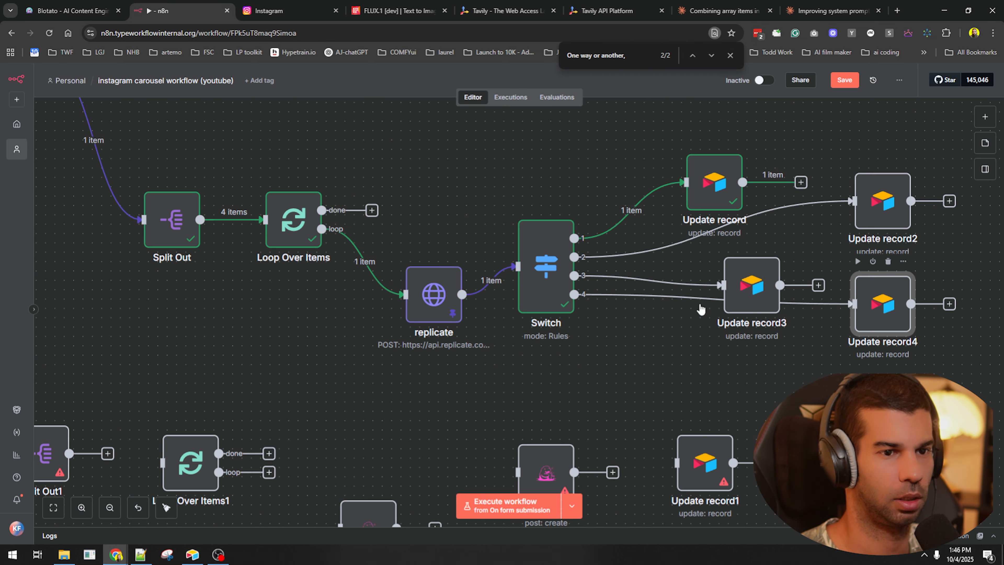
{"action": "scroll", "coordinate": [400, 297], "scroll_direction": "down", "scroll_amount": 5}
{"action": "left_click", "coordinate": [396, 269]}
{"action": "key", "text": "ctrl+a"}
{"action": "key", "text": "ctrl+x"}
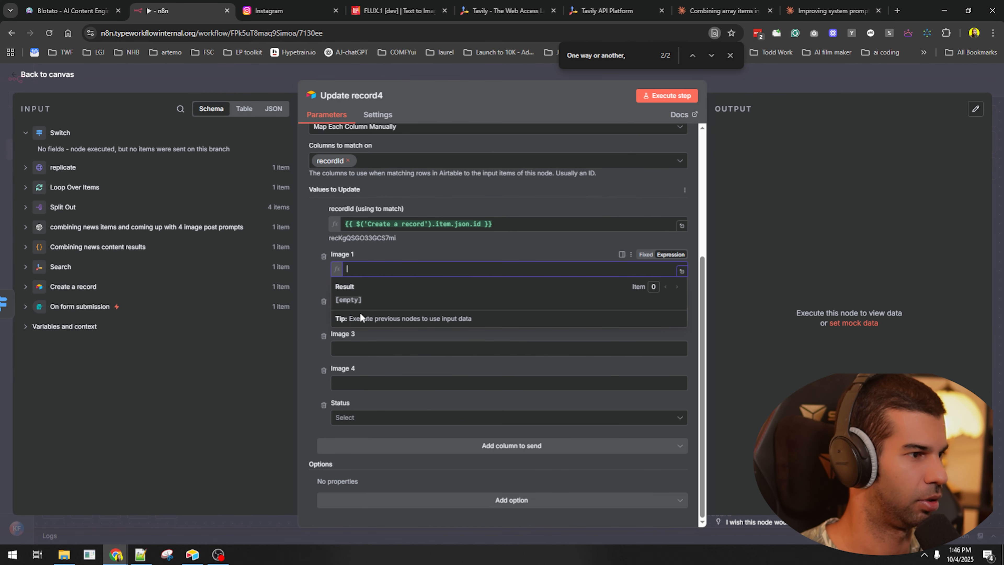
{"action": "left_click", "coordinate": [668, 382]}
{"action": "key", "text": "ctrl+v"}
{"action": "key", "text": "Escape"}
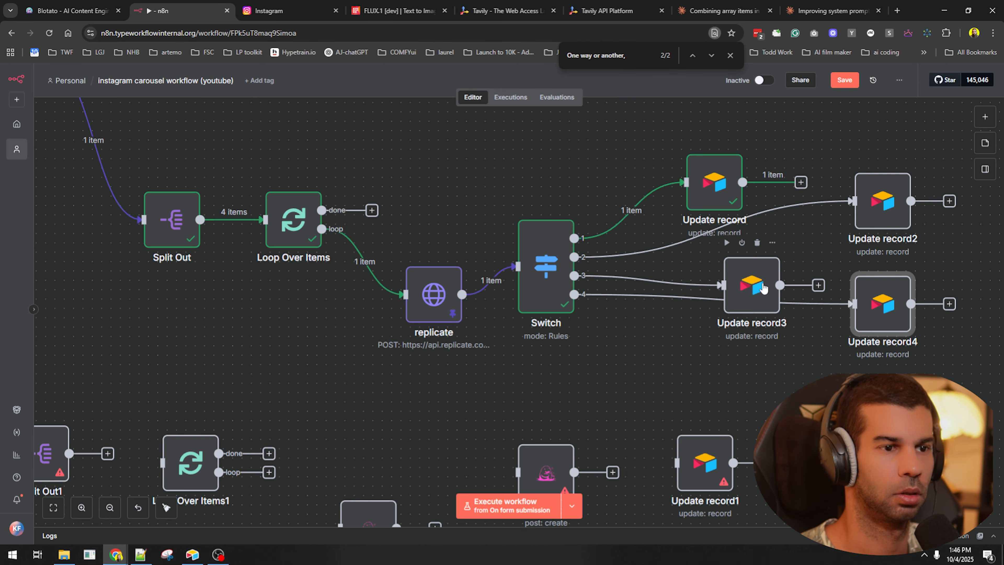
- Switch Update record3's Image 3 to Expression mode, then briefly check the Airtable base
{"action": "double_click", "coordinate": [763, 287]}
{"action": "scroll", "coordinate": [414, 415], "scroll_direction": "down", "scroll_amount": 2}
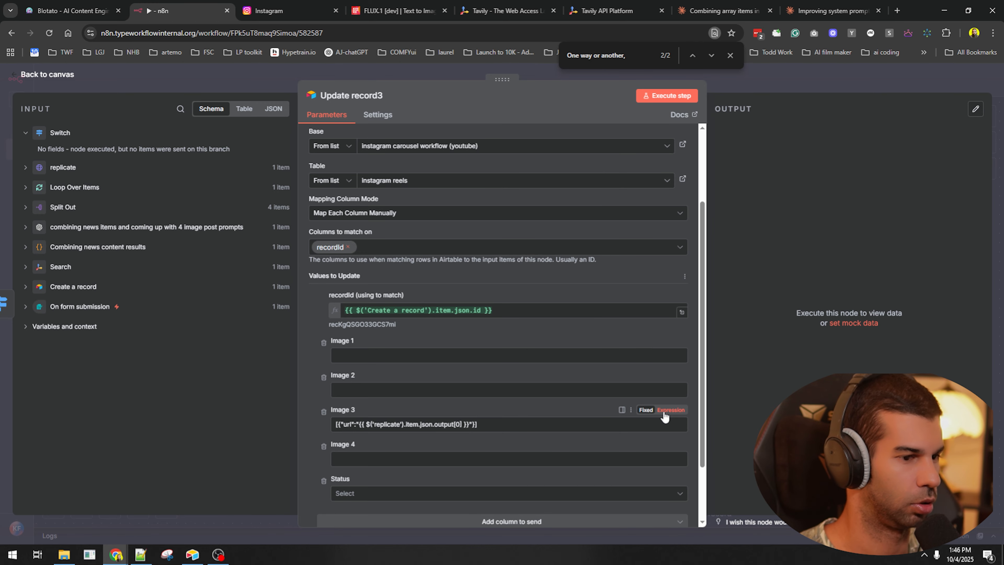
{"action": "left_click", "coordinate": [671, 410]}
{"action": "key", "text": "Escape"}
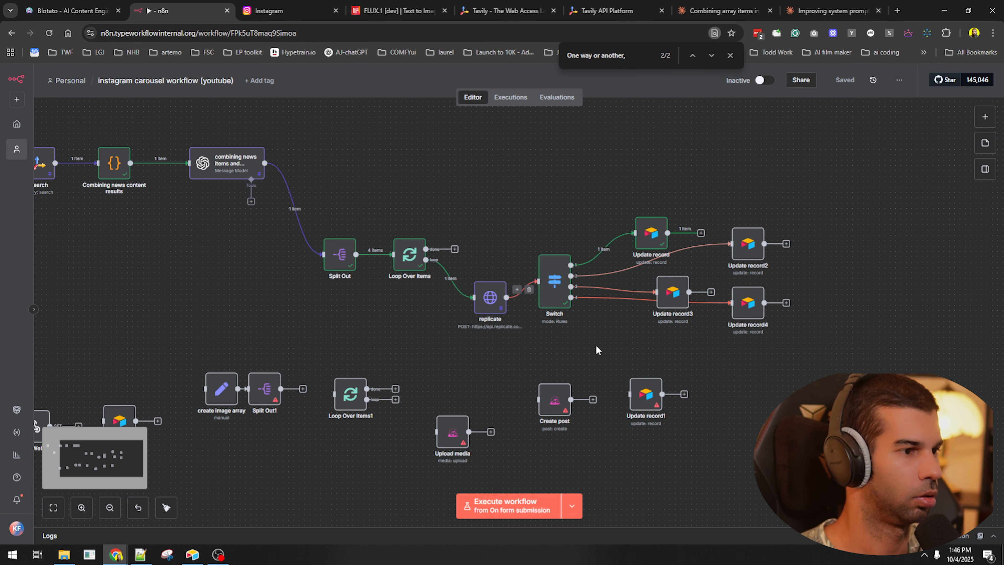
{"action": "left_click", "coordinate": [701, 233]}
{"action": "key", "text": "alt+Tab"}
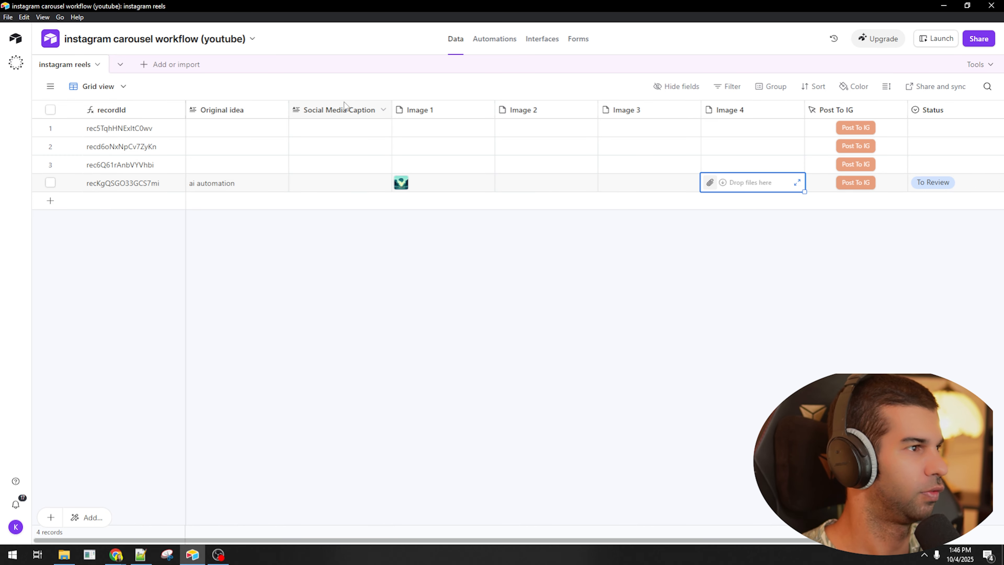
{"action": "key", "text": "alt+Tab"}
{"action": "left_click", "coordinate": [631, 164]}
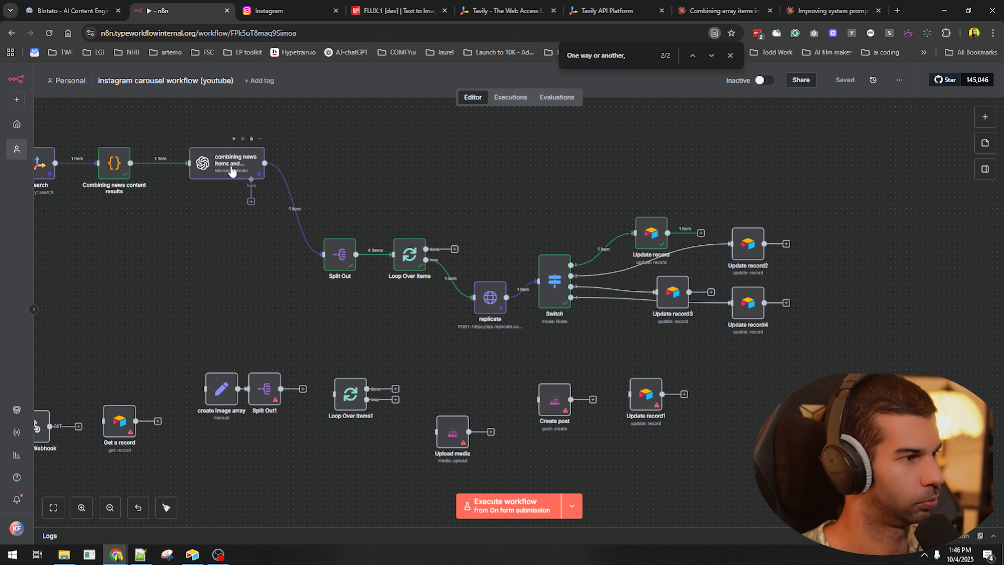
- Duplicate Update record and connect the copy after the combining news node
{"action": "left_click_drag", "start_coordinate": [224, 260], "coordinate": [245, 303]}
{"action": "left_click", "coordinate": [672, 278]}
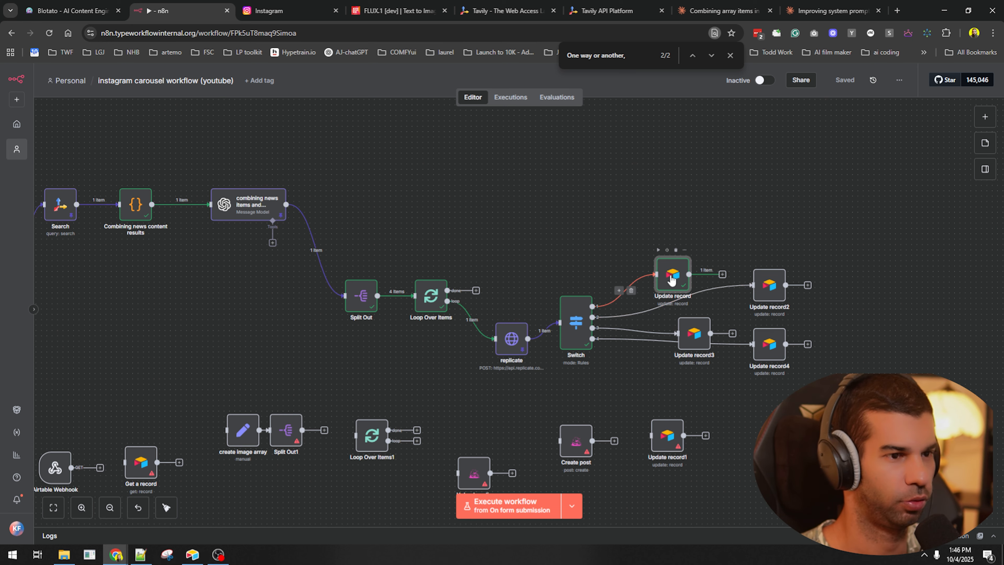
{"action": "key", "text": "ctrl+d"}
{"action": "left_click_drag", "start_coordinate": [780, 390], "coordinate": [379, 174]}
{"action": "left_click_drag", "start_coordinate": [287, 204], "coordinate": [415, 175]}
- Rename the new node to 'Update caption'
{"action": "double_click", "coordinate": [415, 166]}
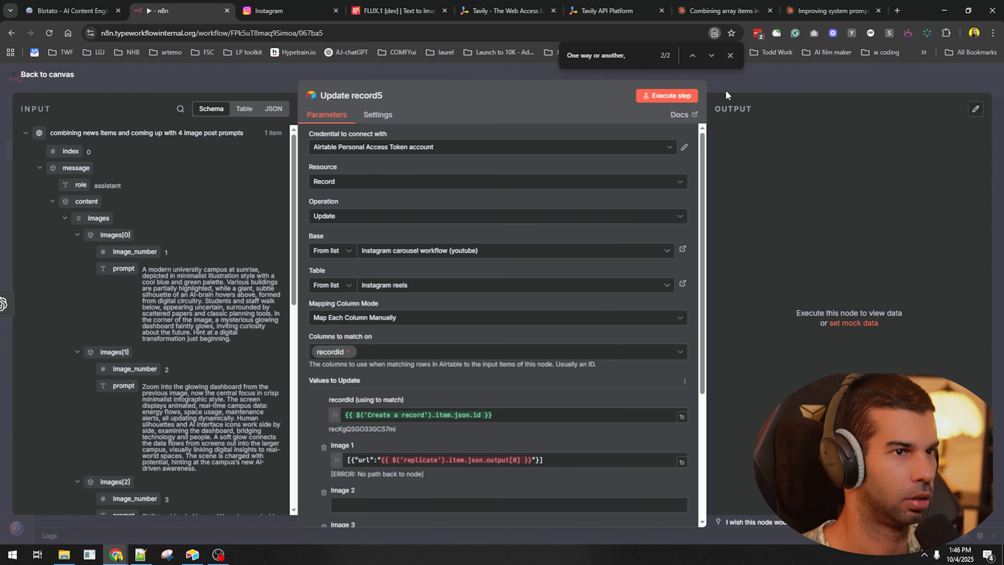
{"action": "key", "text": "Escape"}
{"action": "key", "text": "F2"}
{"action": "type", "text": "Update caption"}
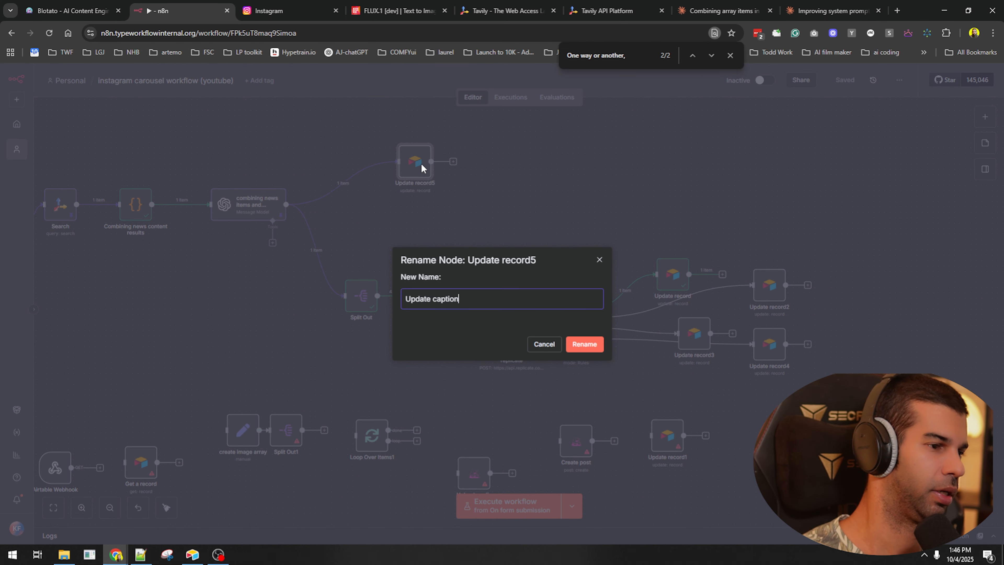
{"action": "key", "text": "Return"}
- Replace the Image 1–4 fields with Social Media Caption, mapped to the input's caption field
{"action": "left_click", "coordinate": [323, 256]}
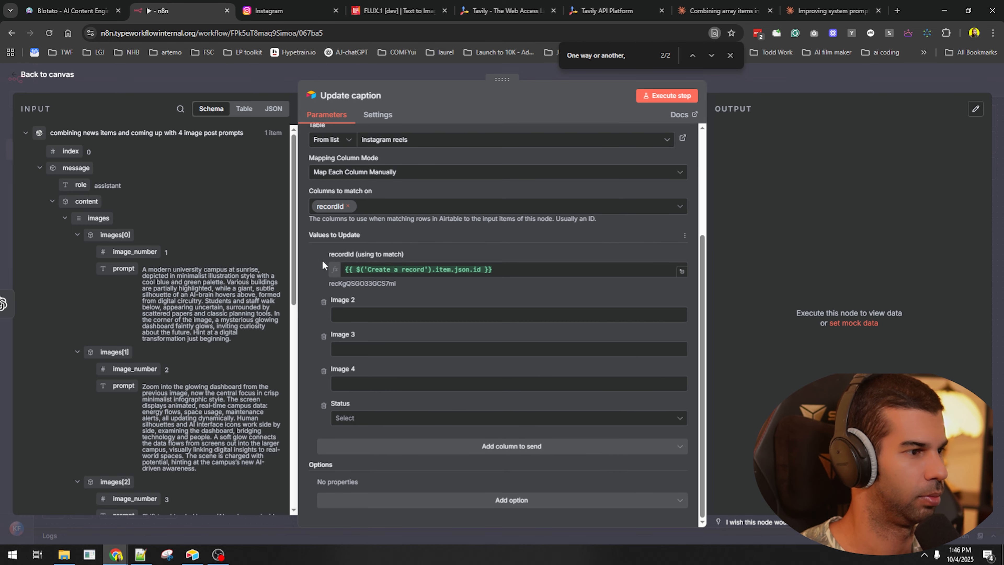
{"action": "left_click", "coordinate": [323, 302]}
{"action": "left_click", "coordinate": [323, 336]}
{"action": "left_click", "coordinate": [323, 371]}
{"action": "left_click", "coordinate": [417, 446]}
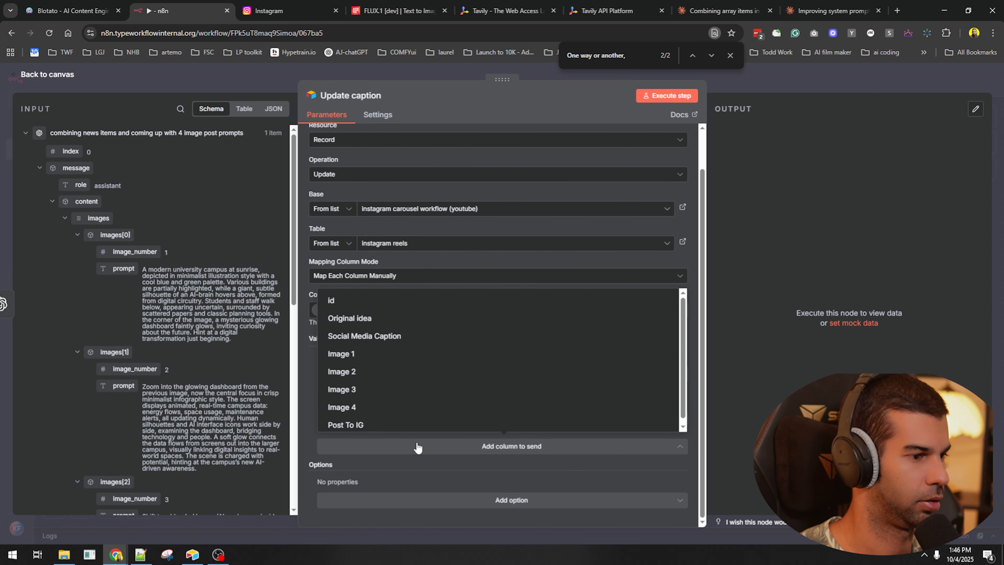
{"action": "left_click", "coordinate": [380, 336]}
{"action": "left_click", "coordinate": [51, 201]}
{"action": "left_click", "coordinate": [51, 201]}
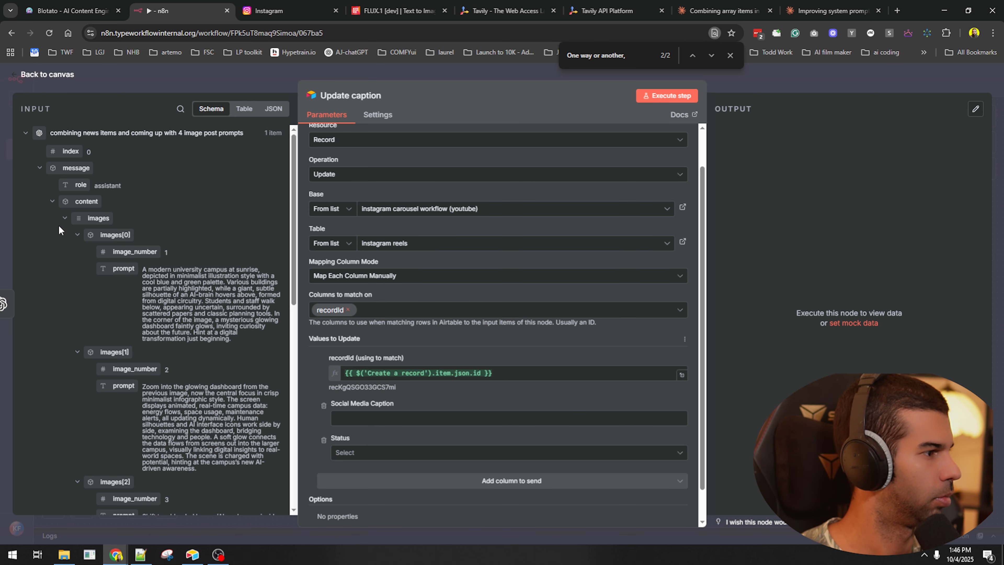
{"action": "left_click", "coordinate": [65, 217]}
{"action": "left_click_drag", "start_coordinate": [98, 234], "coordinate": [365, 413]}
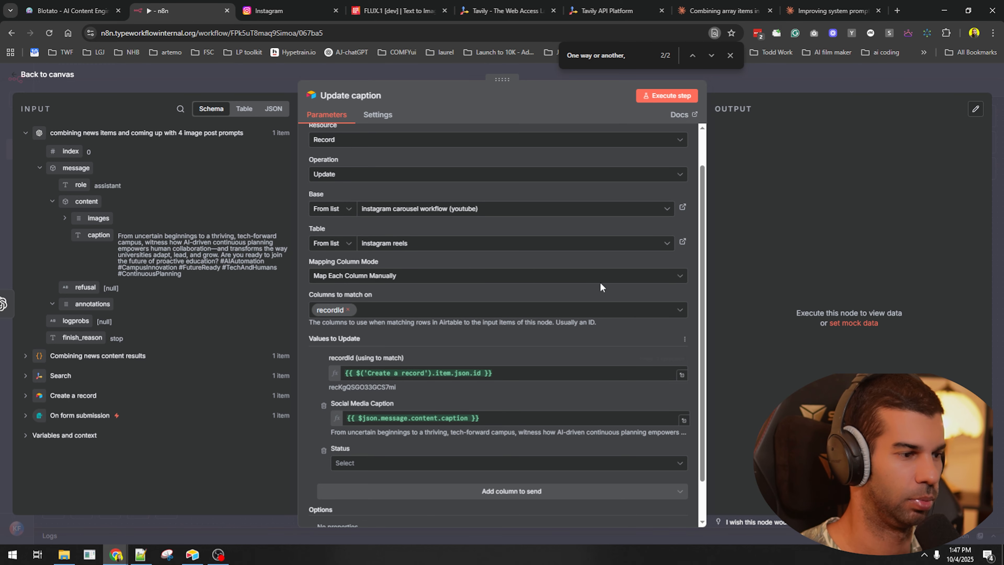
{"action": "key", "text": "Escape"}
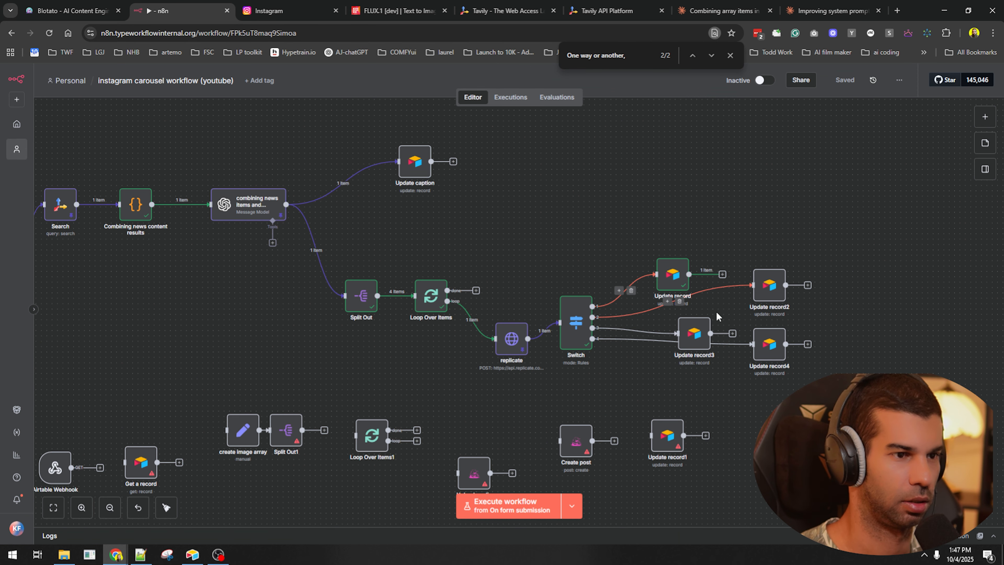
- Connect Update record back to Loop Over Items and recentre the workflow
{"action": "left_click_drag", "start_coordinate": [392, 324], "coordinate": [414, 295]}
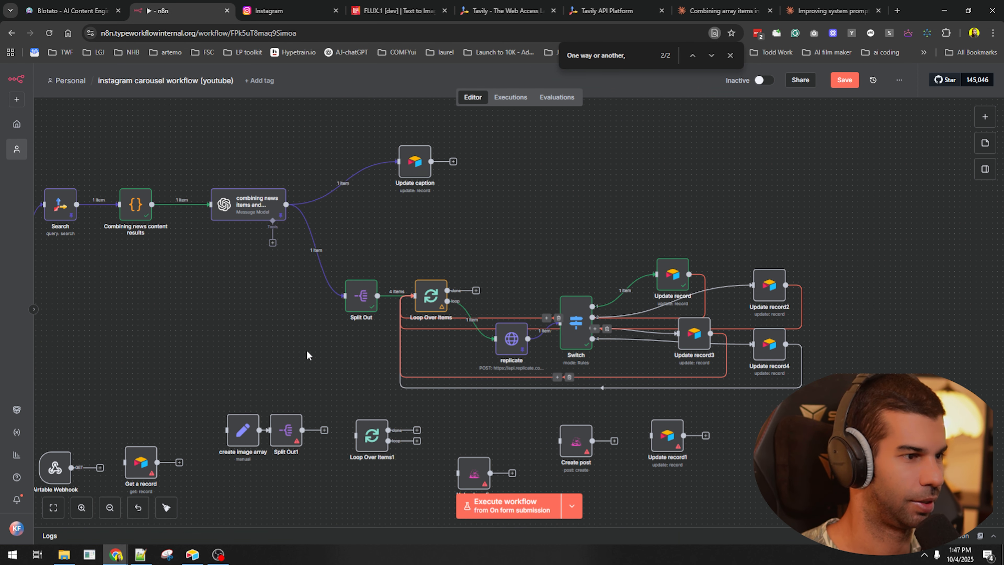
{"action": "scroll", "coordinate": [307, 351], "scroll_direction": "down", "scroll_amount": 4}
{"action": "left_click_drag", "start_coordinate": [295, 356], "coordinate": [395, 299]}
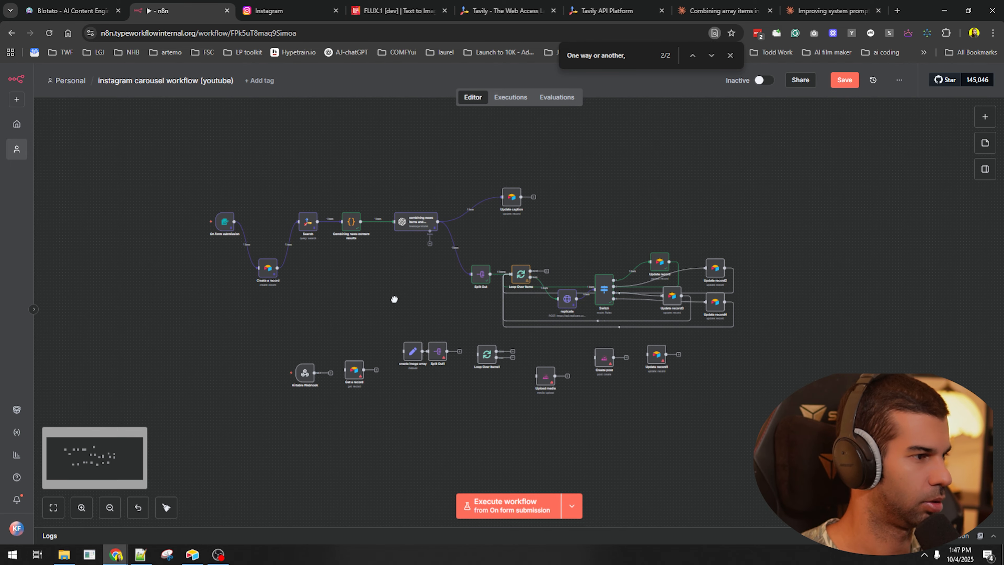
{"action": "left_click", "coordinate": [425, 225]}
- Delete all records from the Airtable instagram reels table, then return to n8n
{"action": "key", "text": "alt+Tab"}
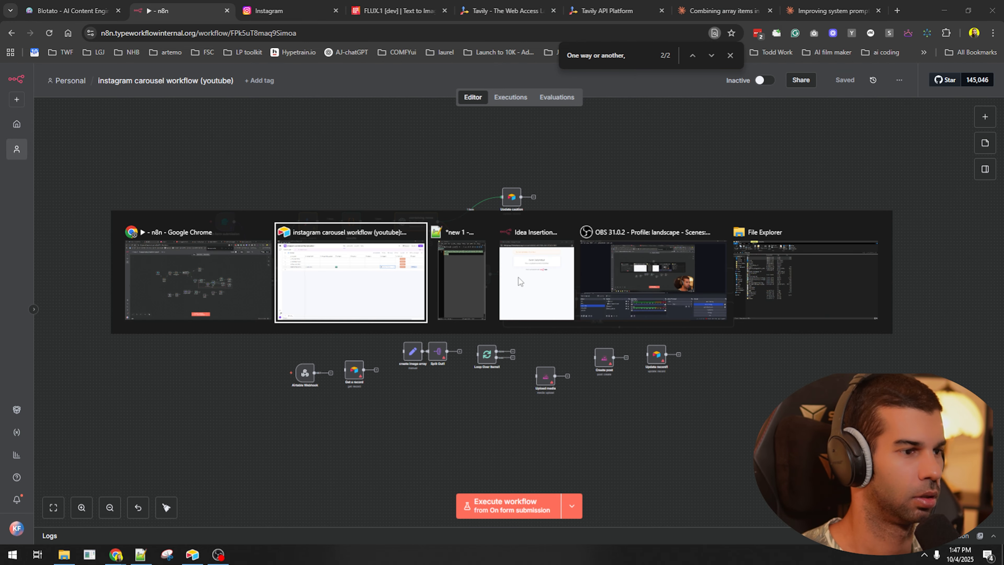
{"action": "left_click", "coordinate": [50, 110]}
{"action": "right_click", "coordinate": [137, 138]}
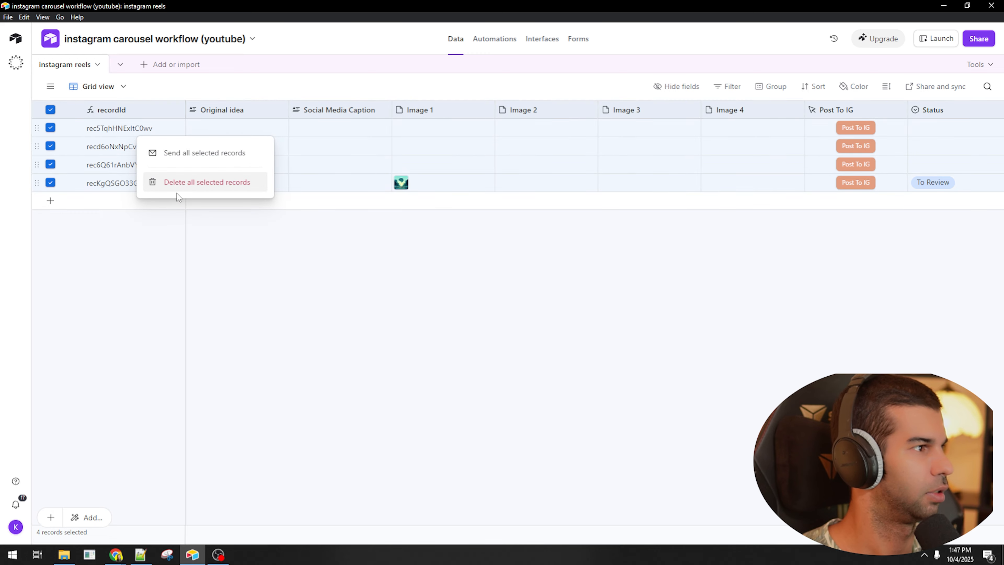
{"action": "left_click", "coordinate": [199, 190]}
{"action": "key", "text": "alt+Tab"}
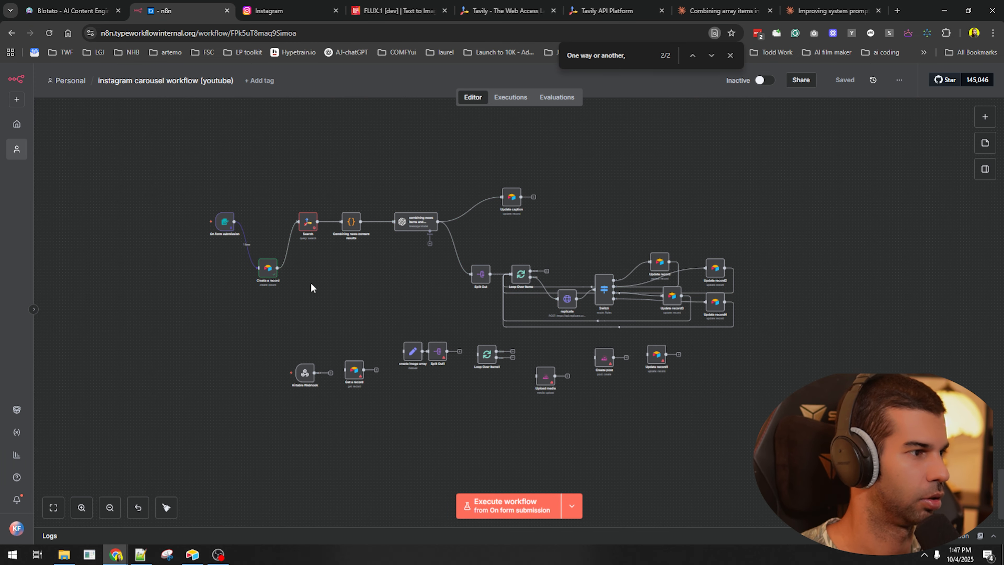
{"action": "scroll", "coordinate": [305, 237], "scroll_direction": "up", "scroll_amount": 3, "text": "ctrl"}
- Set the Search node's Query to the Main idea field from On form submission
{"action": "double_click", "coordinate": [304, 239]}
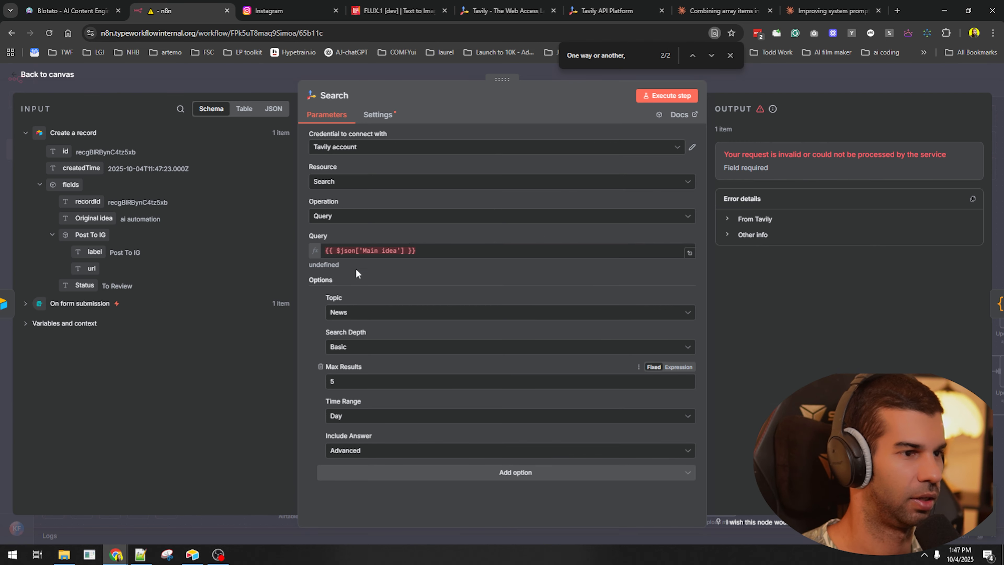
{"action": "left_click", "coordinate": [25, 303]}
{"action": "left_click", "coordinate": [377, 251]}
{"action": "left_click_drag", "start_coordinate": [77, 322], "coordinate": [350, 248]}
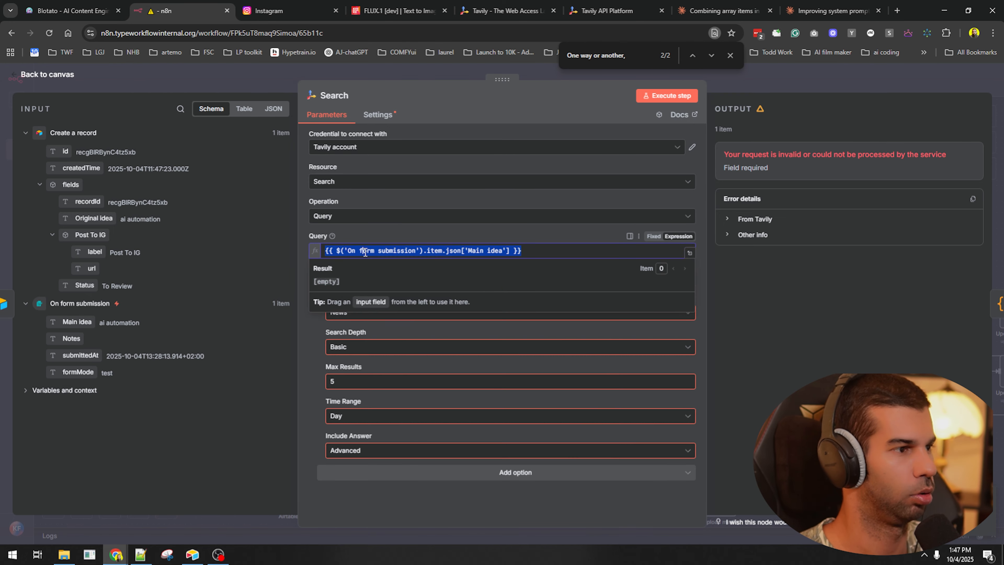
{"action": "left_click", "coordinate": [841, 82]}
- Test-run the workflow and arrange the Airtable window to watch the new record fill in
{"action": "key", "text": "ctrl+Return"}
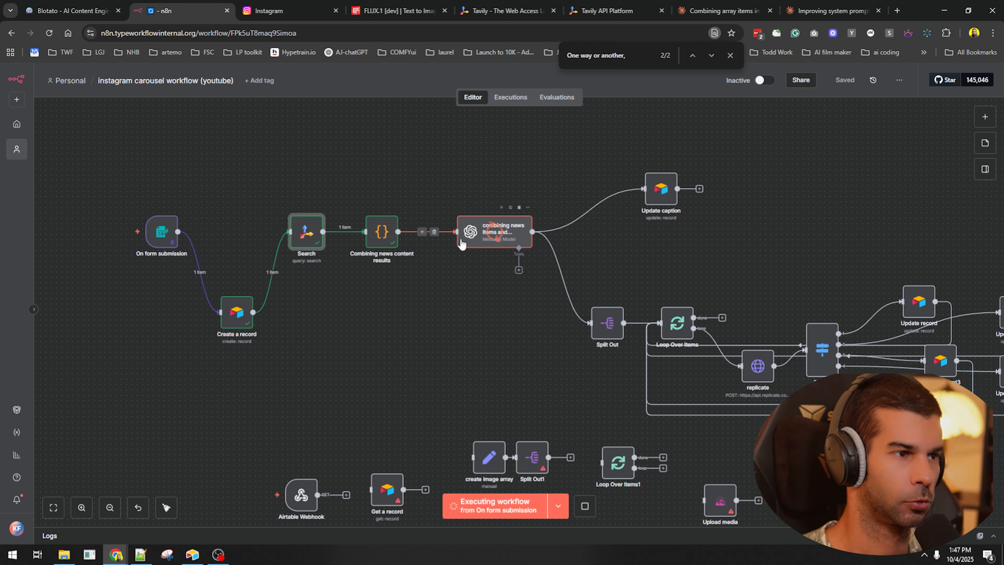
{"action": "key", "text": "alt+Tab"}
{"action": "double_click", "coordinate": [515, 5]}
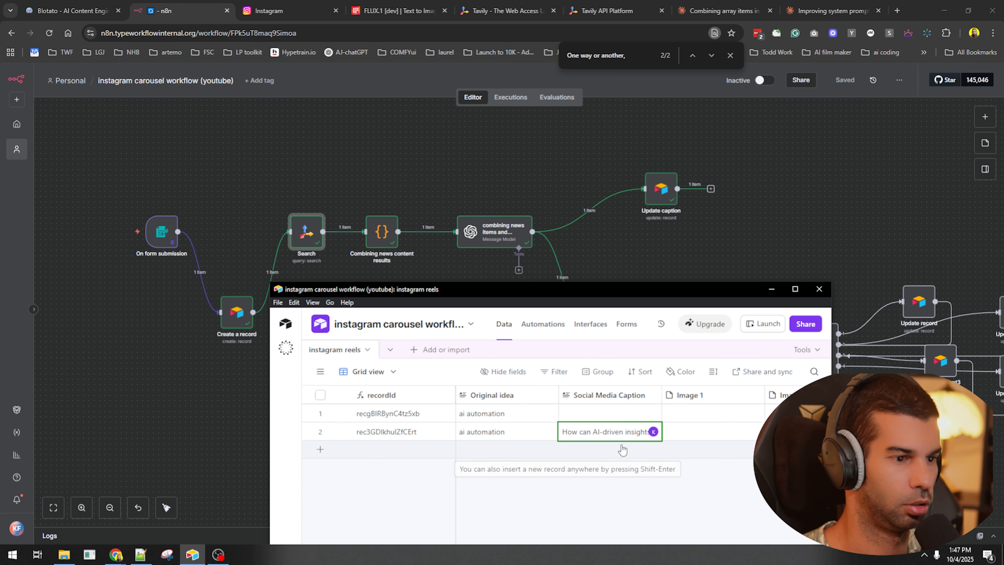
{"action": "left_click_drag", "start_coordinate": [669, 289], "coordinate": [469, 131]}
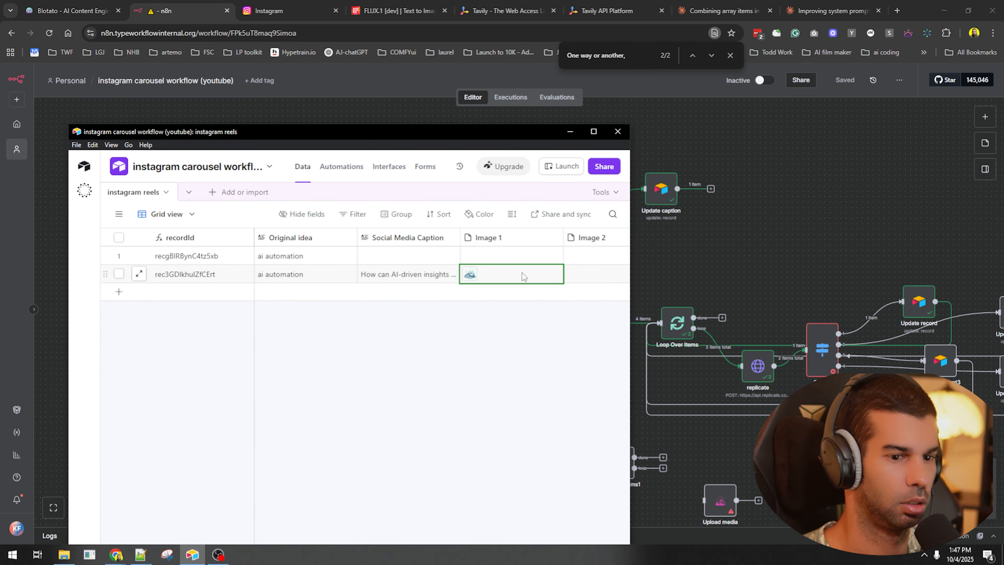
{"action": "left_click", "coordinate": [820, 277]}
{"action": "left_click_drag", "start_coordinate": [734, 248], "coordinate": [479, 160]}
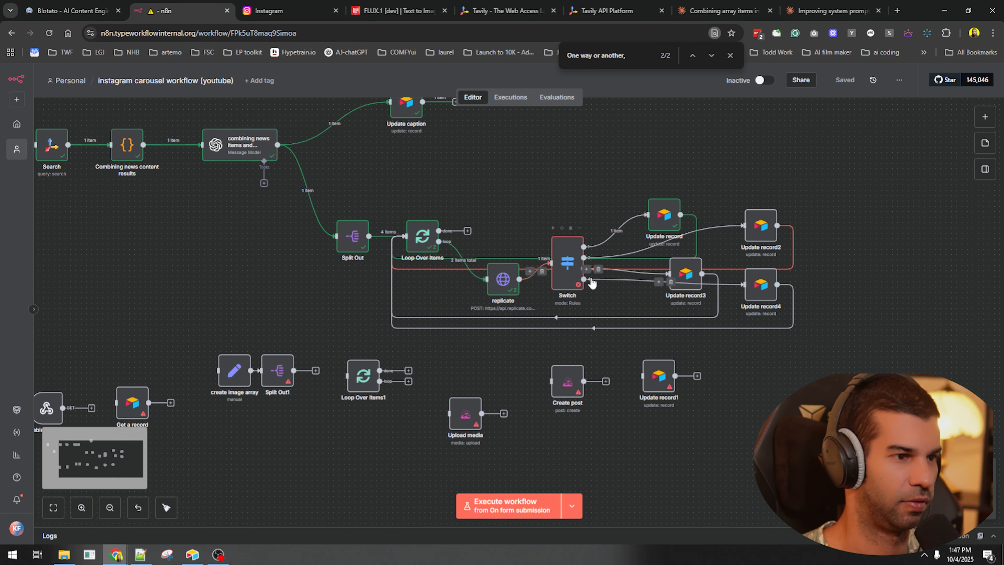
- In the Switch node, make rule 2 a Number 'is equal to' comparison
{"action": "double_click", "coordinate": [561, 254]}
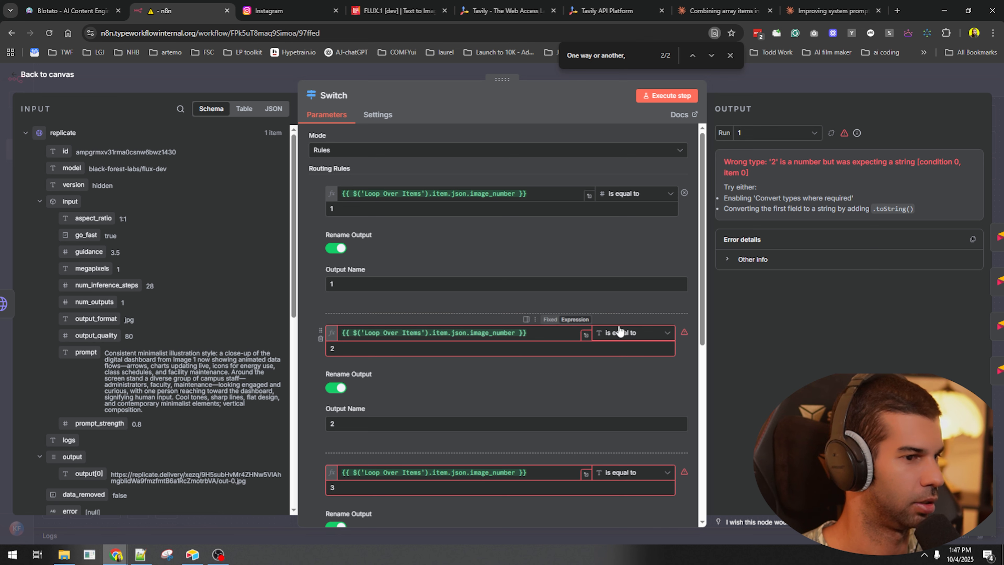
{"action": "left_click", "coordinate": [629, 333]}
{"action": "mouse_move", "coordinate": [632, 378]}
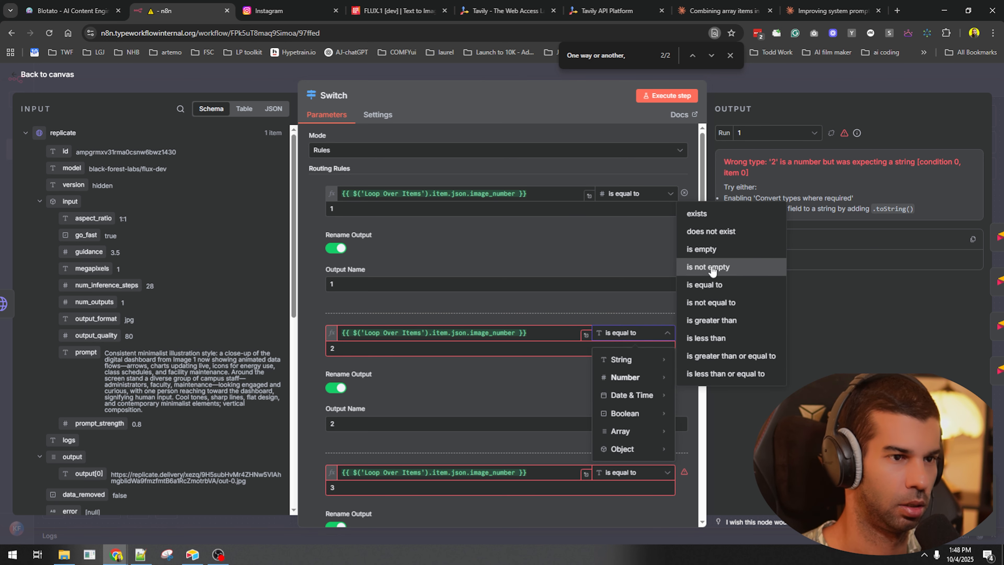
{"action": "left_click", "coordinate": [707, 250]}
{"action": "left_click", "coordinate": [656, 334]}
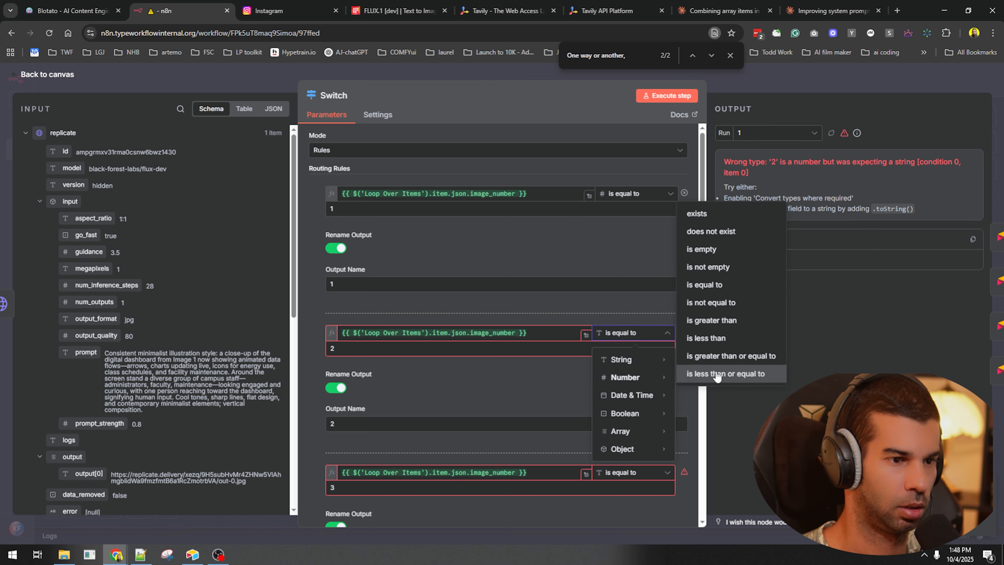
{"action": "left_click", "coordinate": [690, 301]}
- Change rules 3 and 4 to Number 'is equal to' comparisons as well
{"action": "scroll", "coordinate": [580, 287], "scroll_direction": "down", "scroll_amount": 5}
{"action": "left_click", "coordinate": [629, 403]}
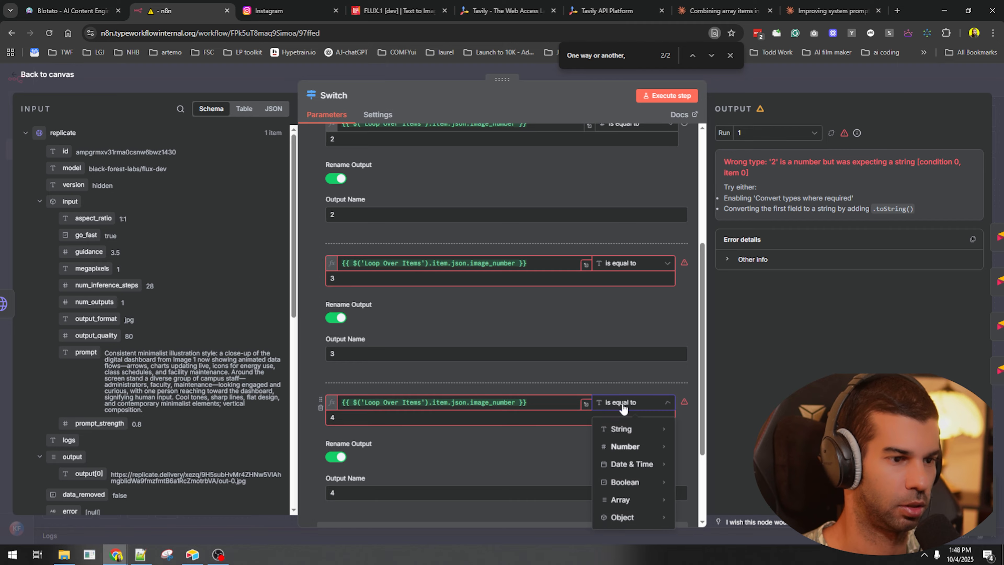
{"action": "mouse_move", "coordinate": [628, 451]}
{"action": "left_click", "coordinate": [690, 366]}
{"action": "left_click", "coordinate": [632, 264]}
{"action": "mouse_move", "coordinate": [627, 315]}
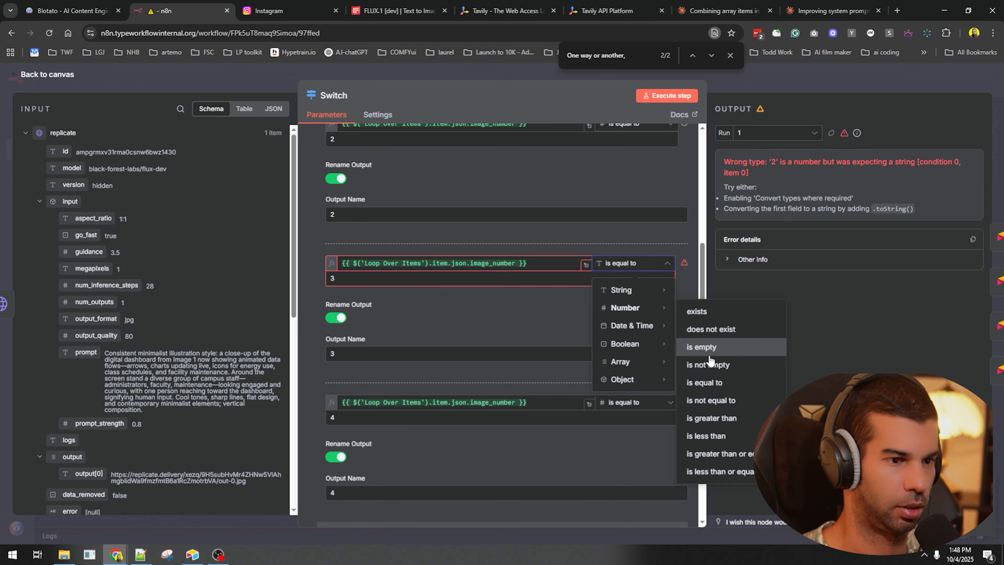
{"action": "left_click", "coordinate": [708, 380]}
{"action": "scroll", "coordinate": [637, 277], "scroll_direction": "up", "scroll_amount": 5}
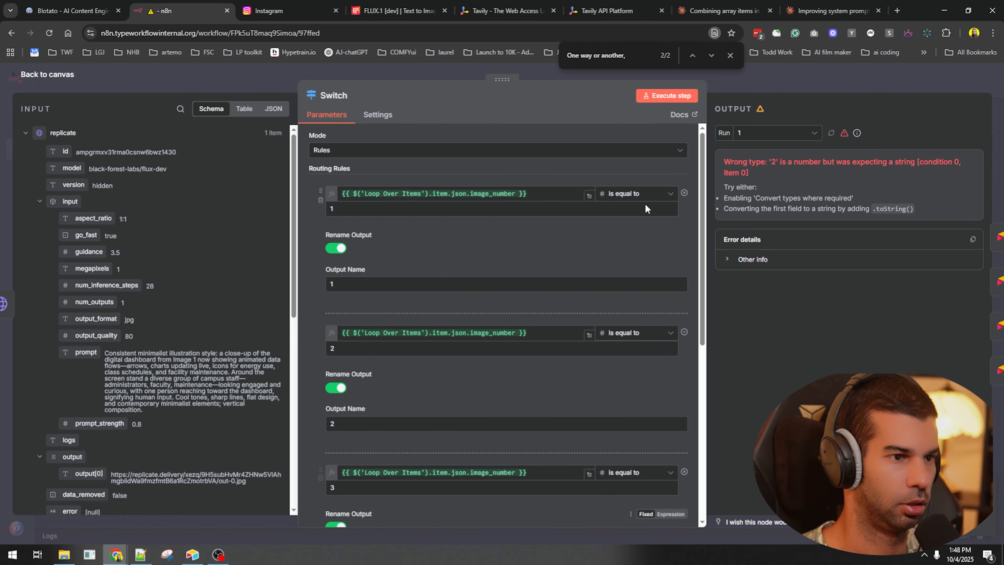
{"action": "left_click", "coordinate": [796, 85]}
- Save the workflow and bring the Airtable Webhook nodes into view
{"action": "left_click", "coordinate": [276, 281]}
{"action": "key", "text": "ctrl+s"}
{"action": "key", "text": "alt+Tab"}
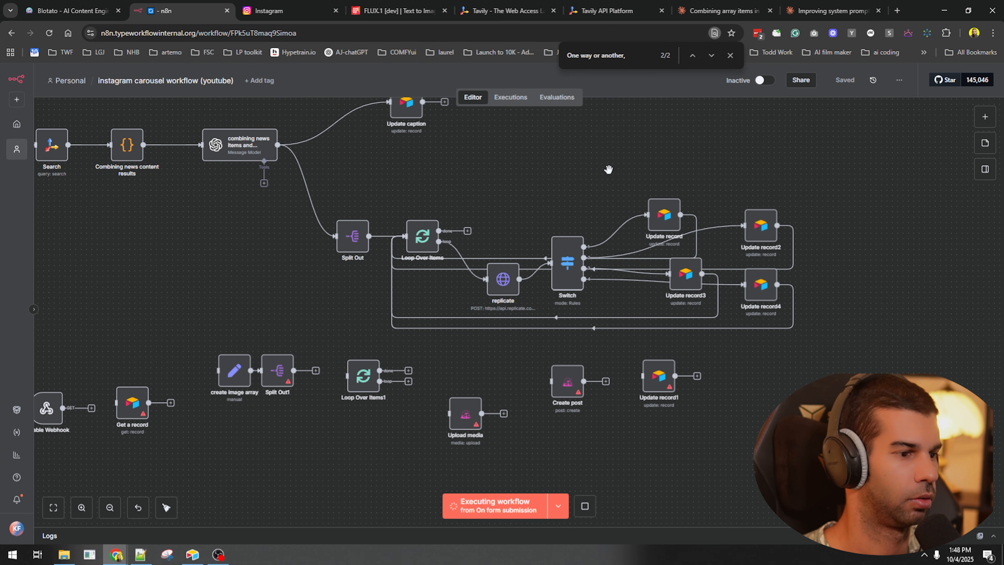
{"action": "left_click_drag", "start_coordinate": [152, 365], "coordinate": [392, 317]}
{"action": "scroll", "coordinate": [393, 316], "scroll_direction": "up", "scroll_amount": 2}
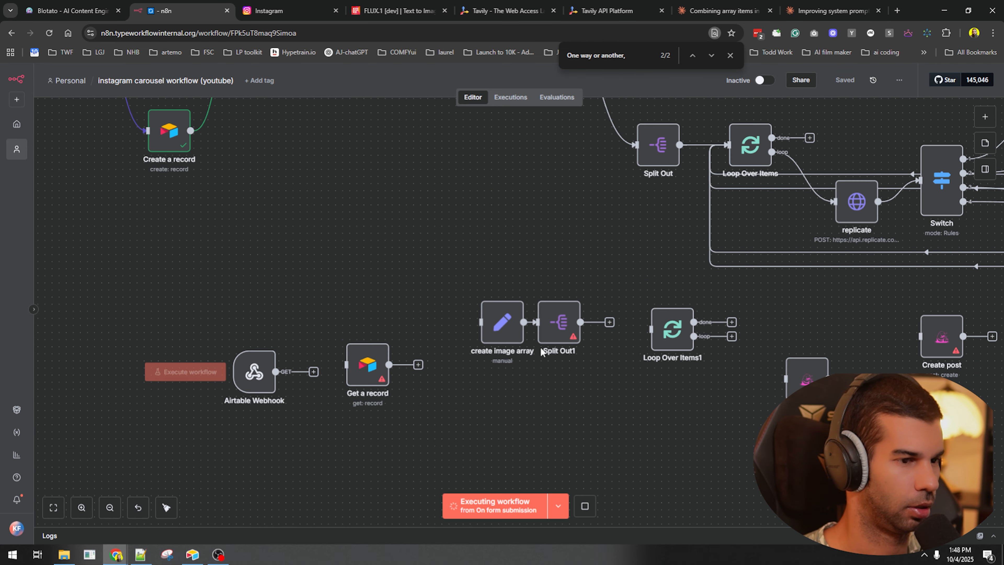
- Check the Airtable Webhook node while the run fills Image 1 to Image 3 in Airtable
{"action": "double_click", "coordinate": [254, 372]}
{"action": "left_click", "coordinate": [577, 82]}
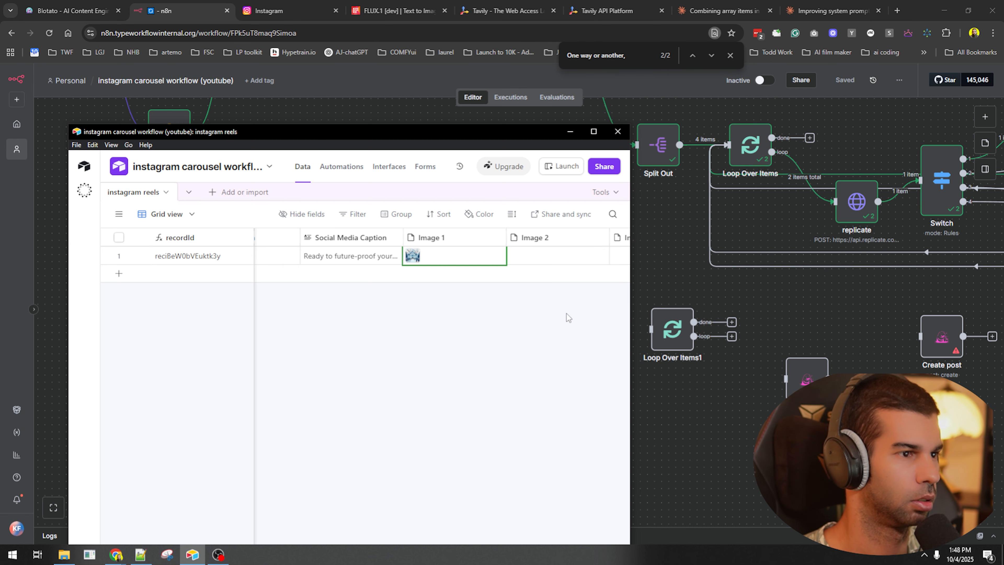
{"action": "scroll", "coordinate": [568, 315], "scroll_direction": "right", "scroll_amount": 3}
{"action": "scroll", "coordinate": [508, 302], "scroll_direction": "left", "scroll_amount": 1}
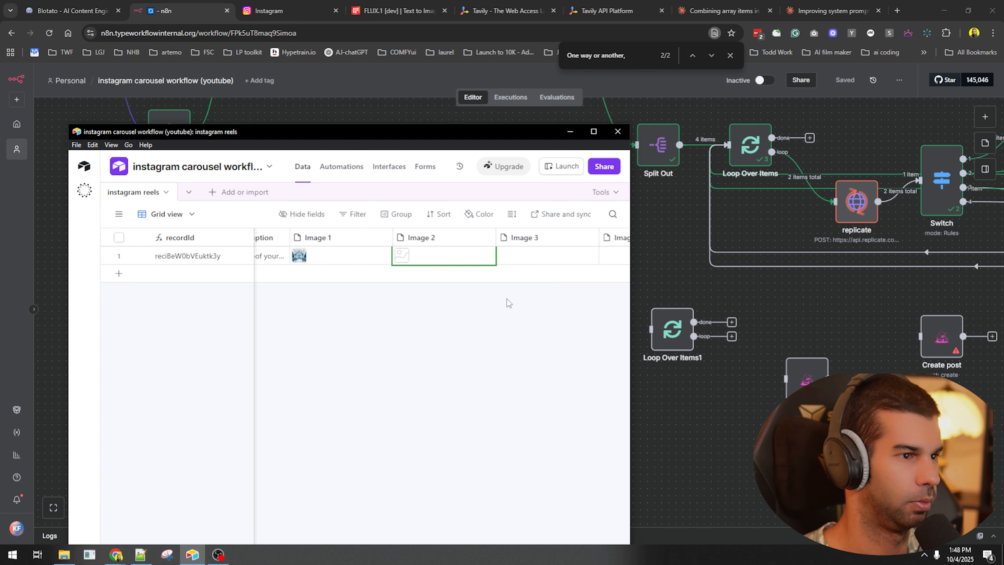
- Maximise Airtable and expand the new record to review its four generated images
{"action": "left_click", "coordinate": [593, 132]}
{"action": "key", "text": "space"}
{"action": "scroll", "coordinate": [289, 233], "scroll_direction": "down", "scroll_amount": 5}
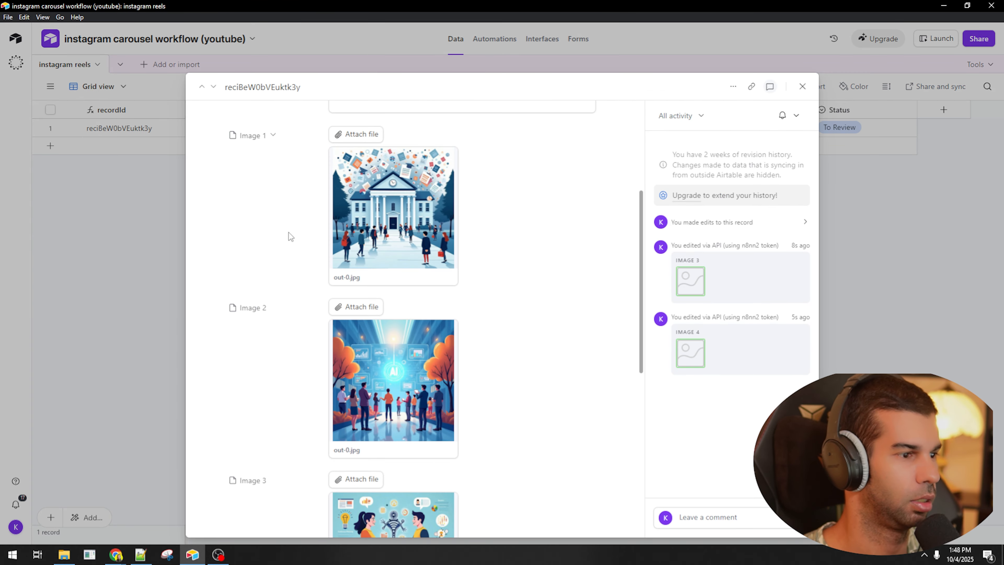
{"action": "scroll", "coordinate": [409, 220], "scroll_direction": "down", "scroll_amount": 8}
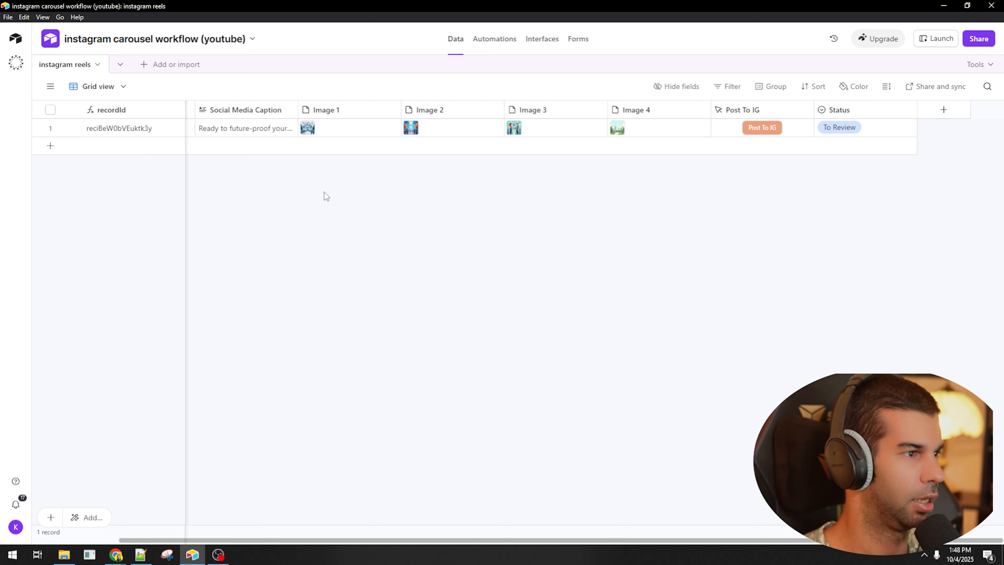
- Expand the Social Media Caption cell to read the full caption, then go back to n8n
{"action": "left_click", "coordinate": [291, 132]}
{"action": "left_click", "coordinate": [293, 128]}
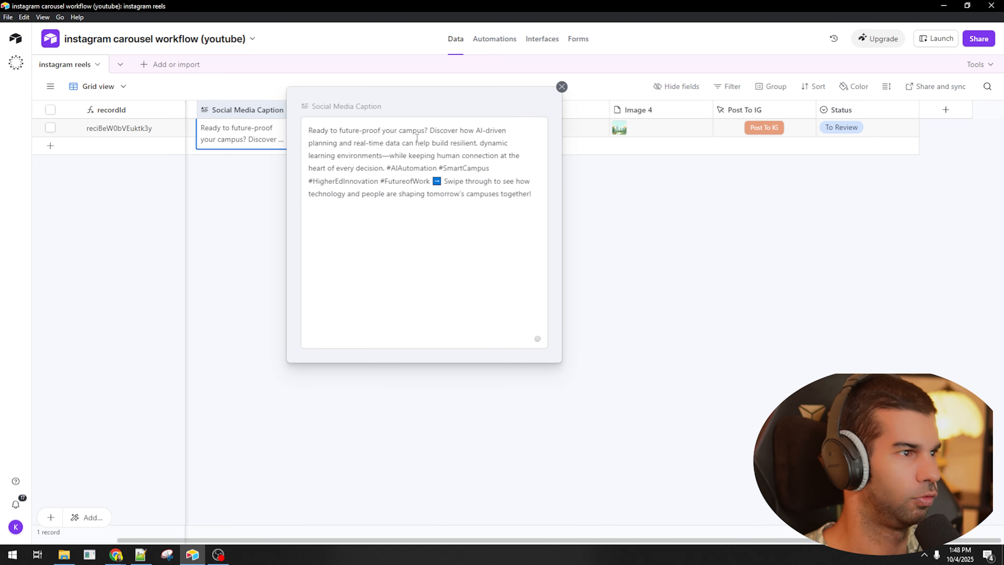
{"action": "left_click_drag", "start_coordinate": [386, 130], "coordinate": [477, 128]}
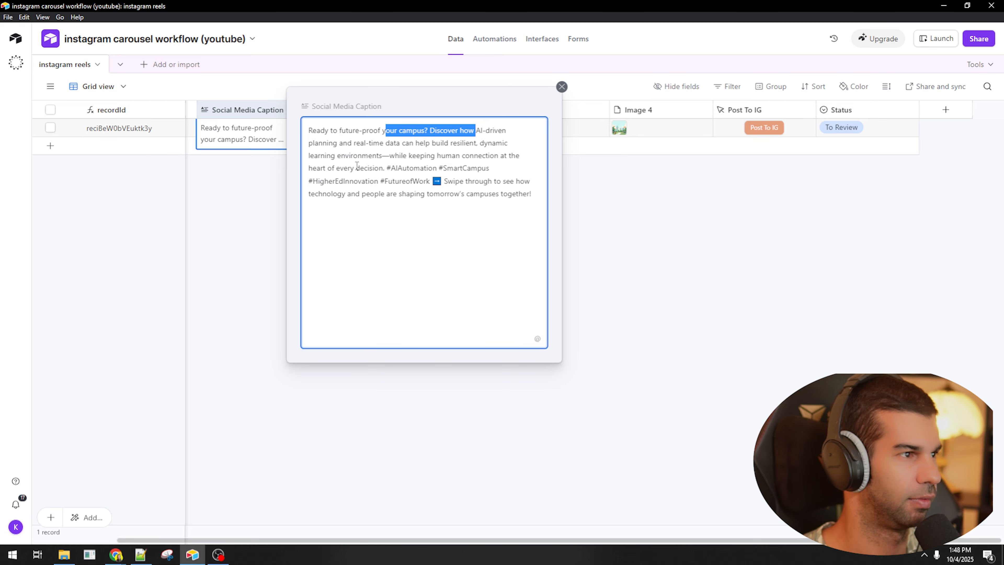
{"action": "left_click", "coordinate": [655, 258]}
{"action": "key", "text": "alt+Tab"}
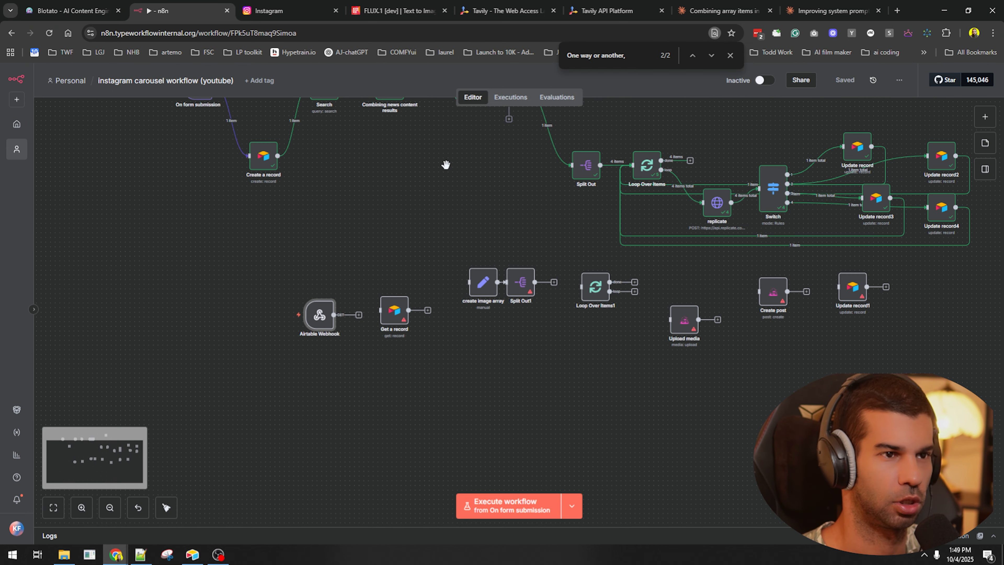
- Review the workflow's nodes and show the Airtable Webhook's production URL
{"action": "left_click_drag", "start_coordinate": [445, 164], "coordinate": [431, 298]}
{"action": "double_click", "coordinate": [458, 221]}
{"action": "key", "text": "Escape"}
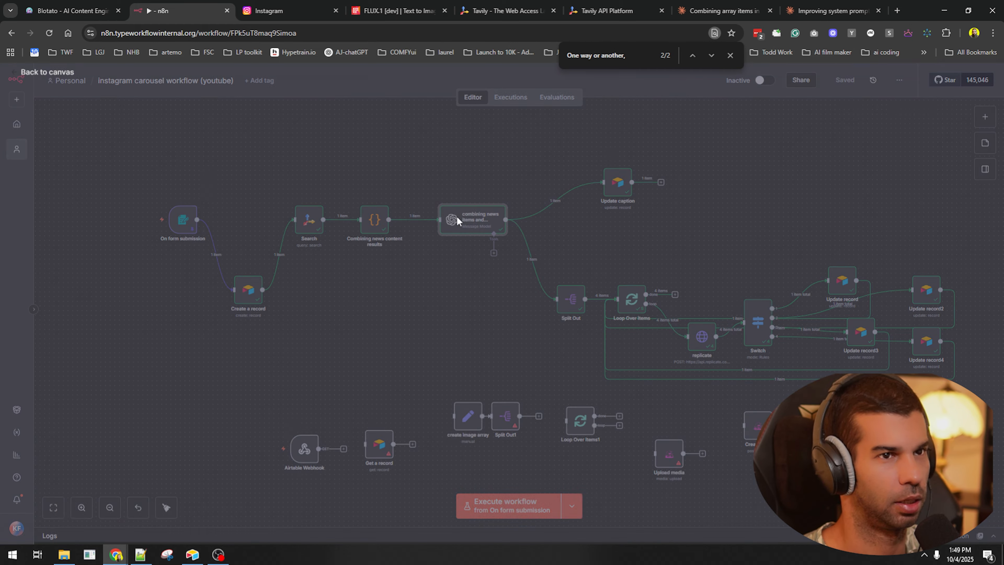
{"action": "double_click", "coordinate": [308, 220]}
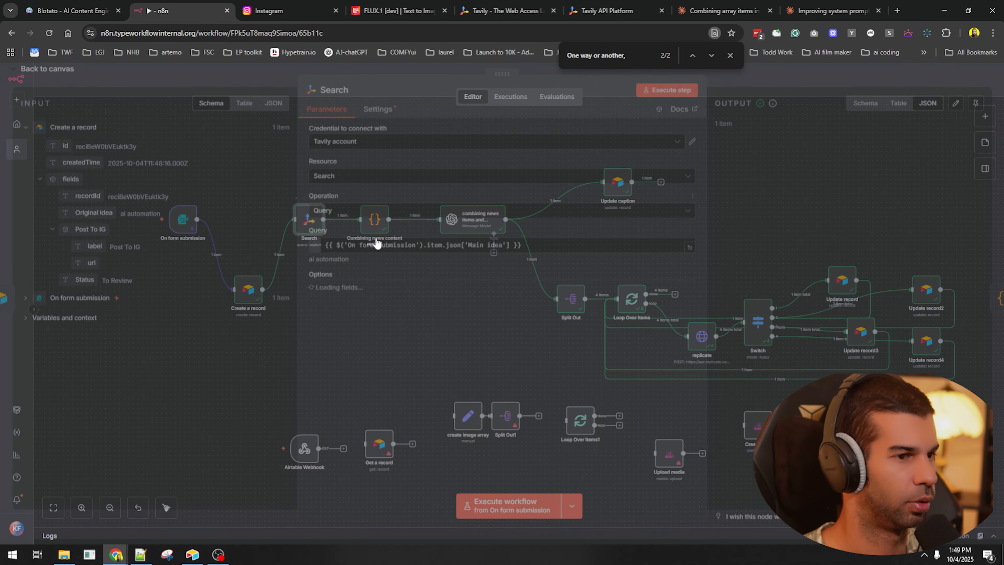
{"action": "key", "text": "Escape"}
{"action": "scroll", "coordinate": [307, 213], "scroll_direction": "up", "scroll_amount": 5}
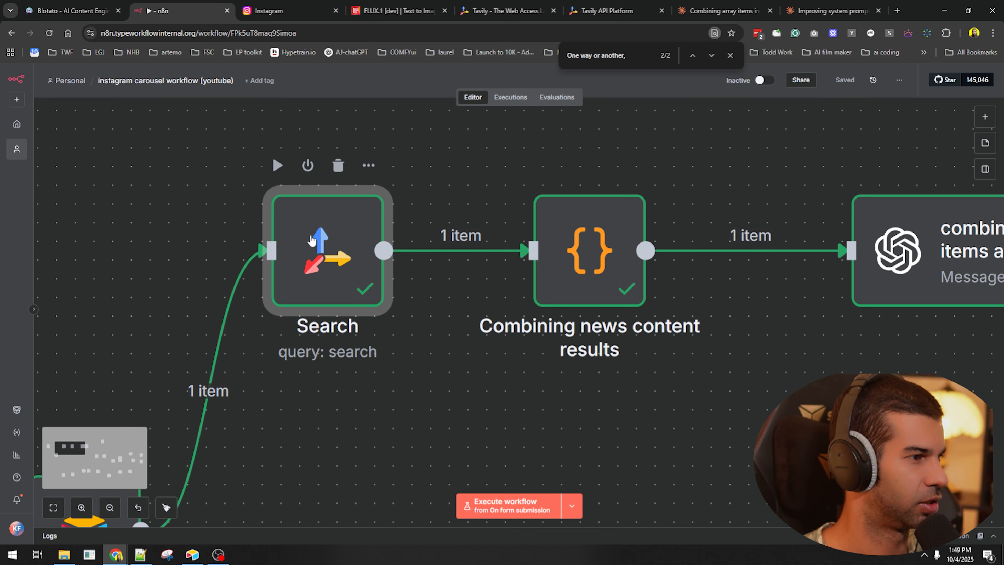
{"action": "scroll", "coordinate": [312, 240], "scroll_direction": "down", "scroll_amount": 5}
{"action": "scroll", "coordinate": [392, 332], "scroll_direction": "down", "scroll_amount": 3}
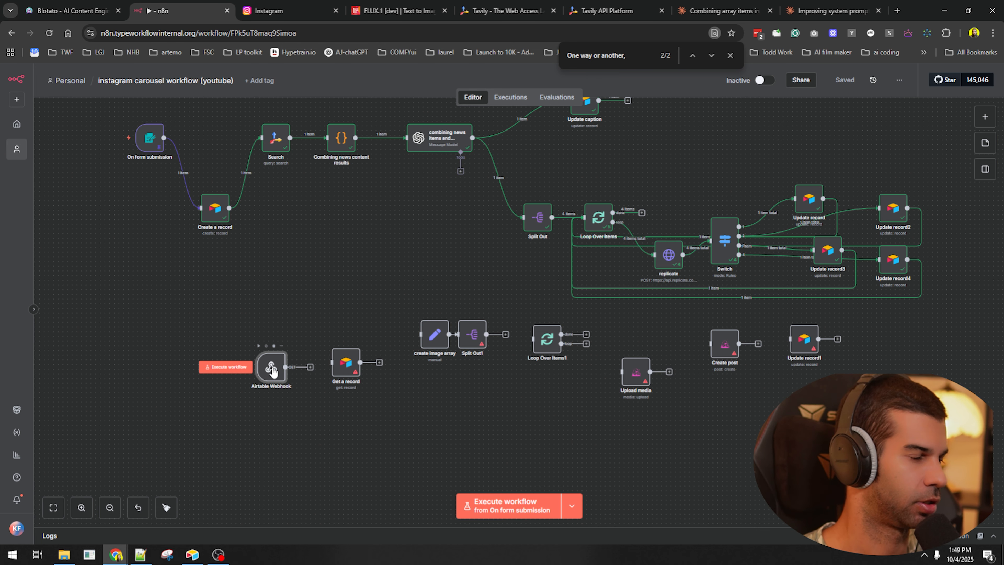
{"action": "double_click", "coordinate": [271, 368]}
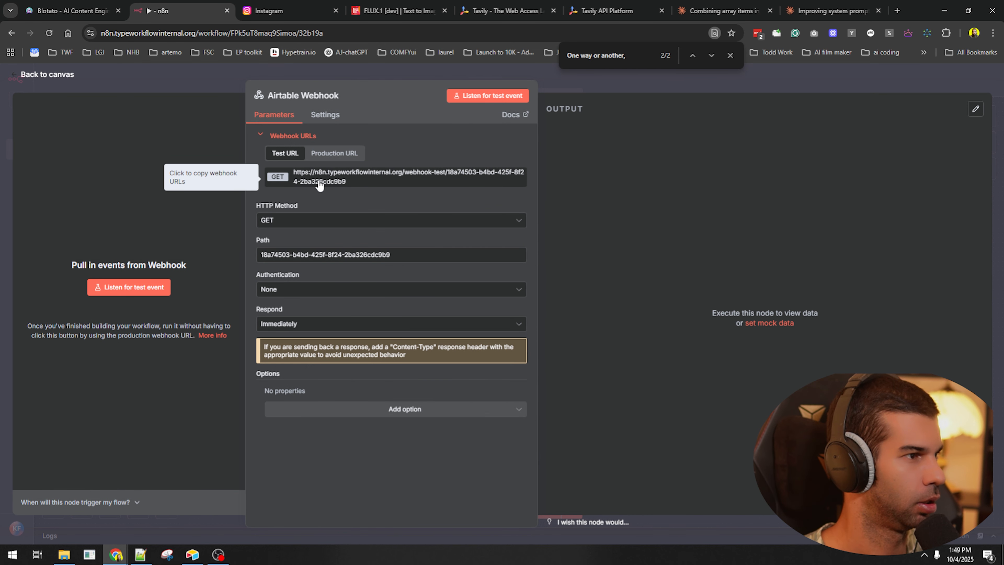
{"action": "left_click", "coordinate": [323, 154]}
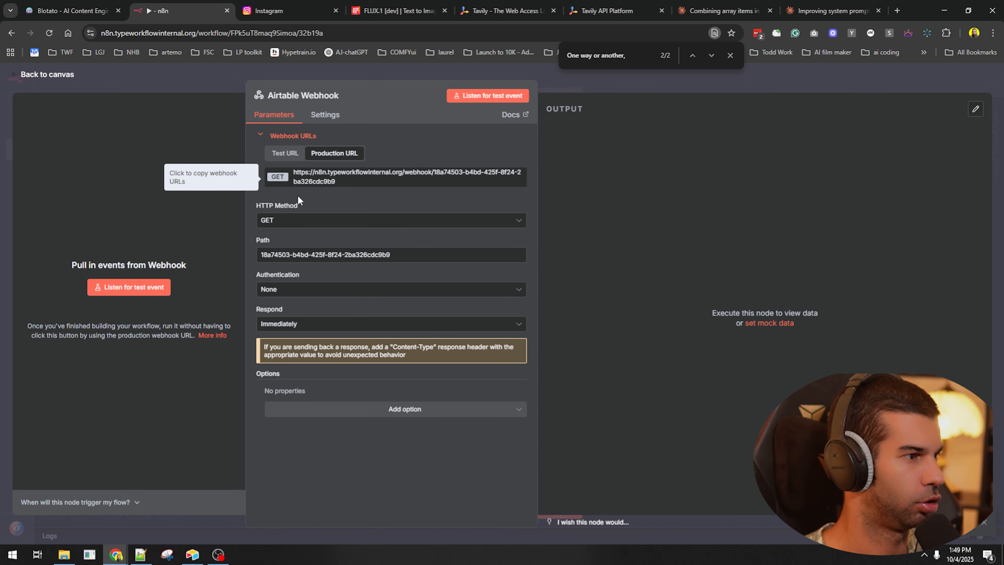
{"action": "key", "text": "Escape"}
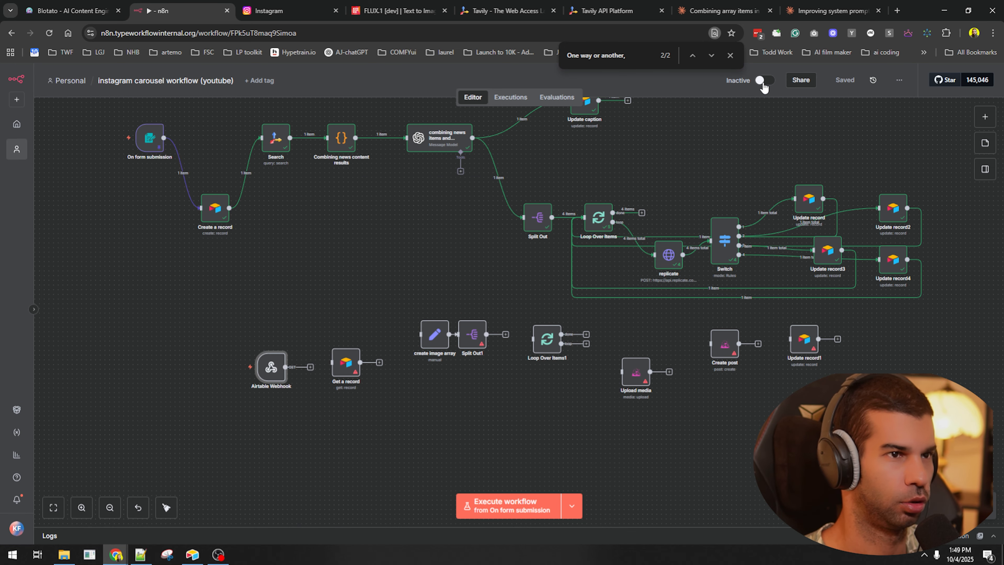
- Deactivate the Get a record, Split Out1, Upload media and Create post nodes
{"action": "left_click", "coordinate": [363, 259]}
{"action": "left_click", "coordinate": [340, 357]}
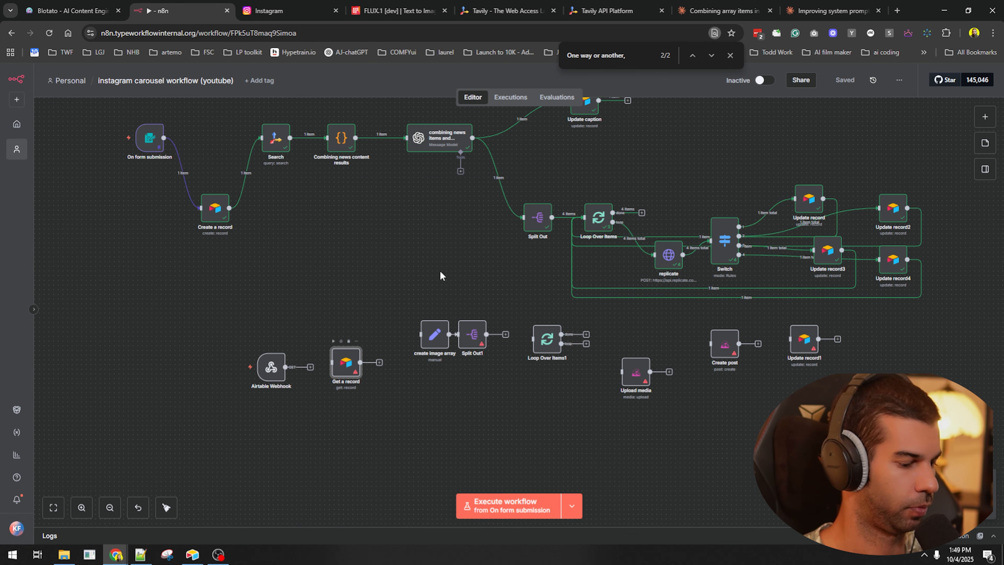
{"action": "key", "text": "d"}
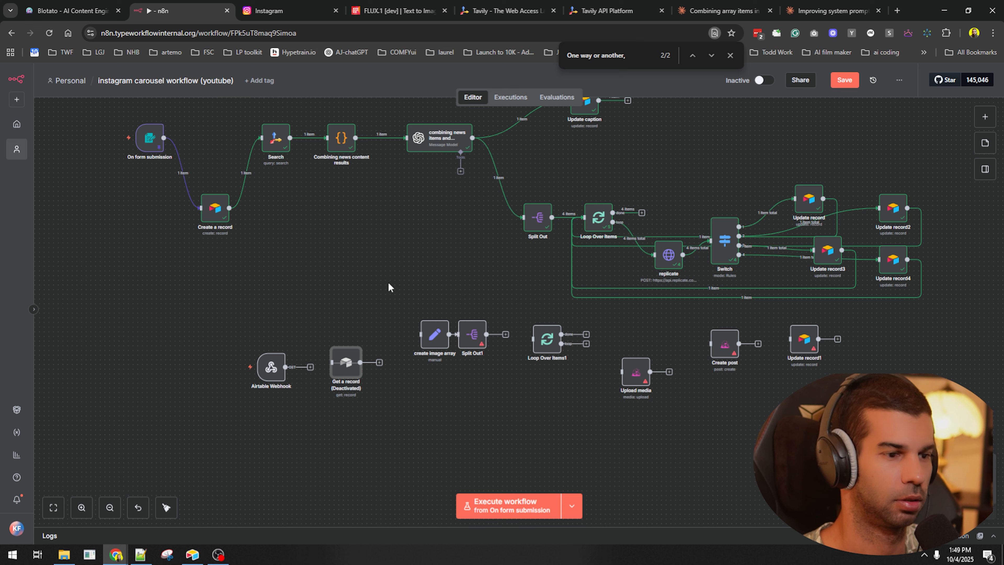
{"action": "key", "text": "d"}
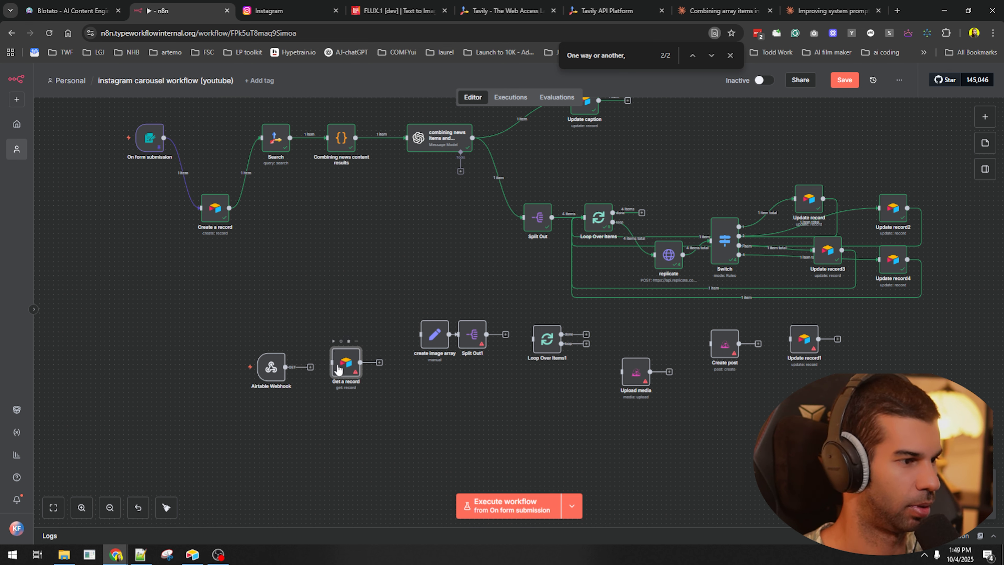
{"action": "key", "text": "d"}
{"action": "left_click", "coordinate": [472, 336]}
{"action": "key", "text": "d"}
{"action": "left_click", "coordinate": [635, 372]}
{"action": "key", "text": "d"}
{"action": "left_click", "coordinate": [724, 344]}
{"action": "key", "text": "d"}
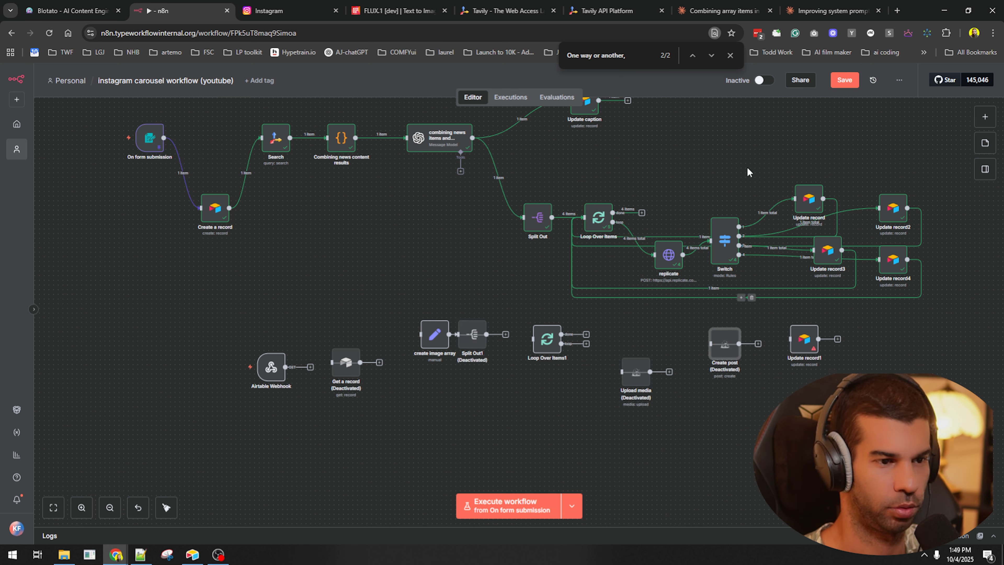
- Switch the workflow to Active, re-enable those four nodes, and save
{"action": "left_click", "coordinate": [759, 81]}
{"action": "left_click", "coordinate": [346, 341]}
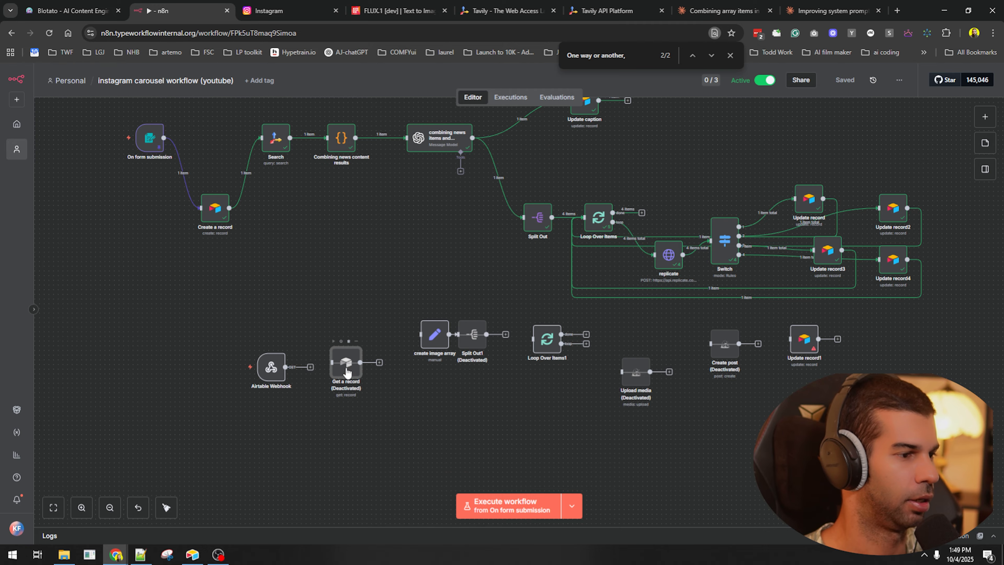
{"action": "left_click", "coordinate": [475, 343]}
{"action": "key", "text": "d"}
{"action": "left_click", "coordinate": [636, 372]}
{"action": "key", "text": "d"}
{"action": "left_click", "coordinate": [724, 343]}
{"action": "key", "text": "d"}
{"action": "left_click", "coordinate": [292, 409]}
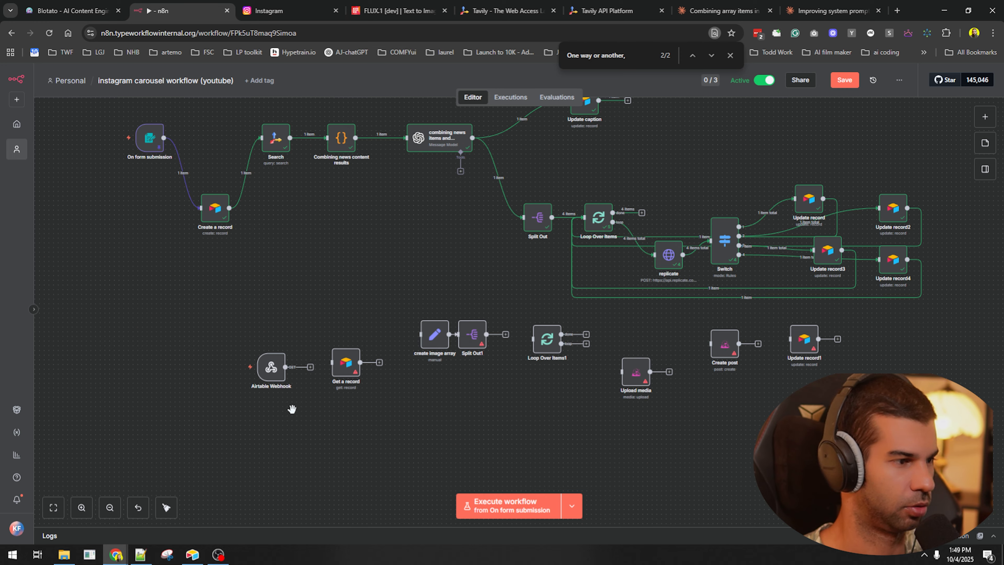
{"action": "key", "text": "ctrl+s"}
{"action": "key", "text": "alt+Tab"}
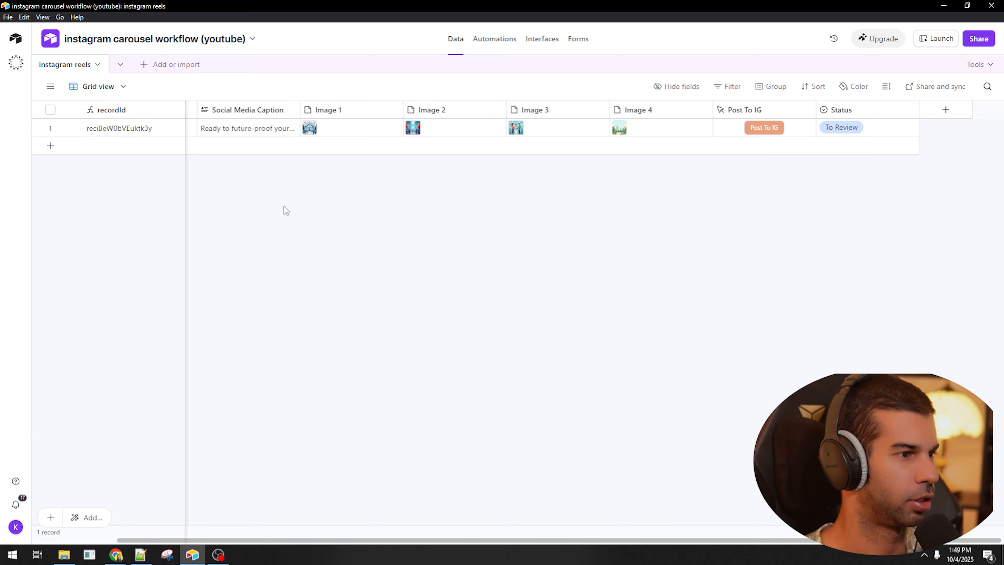
- Set Post To IG's URL formula to the n8n webhook URL with ?recId="&recordId, then trigger it
{"action": "double_click", "coordinate": [770, 113]}
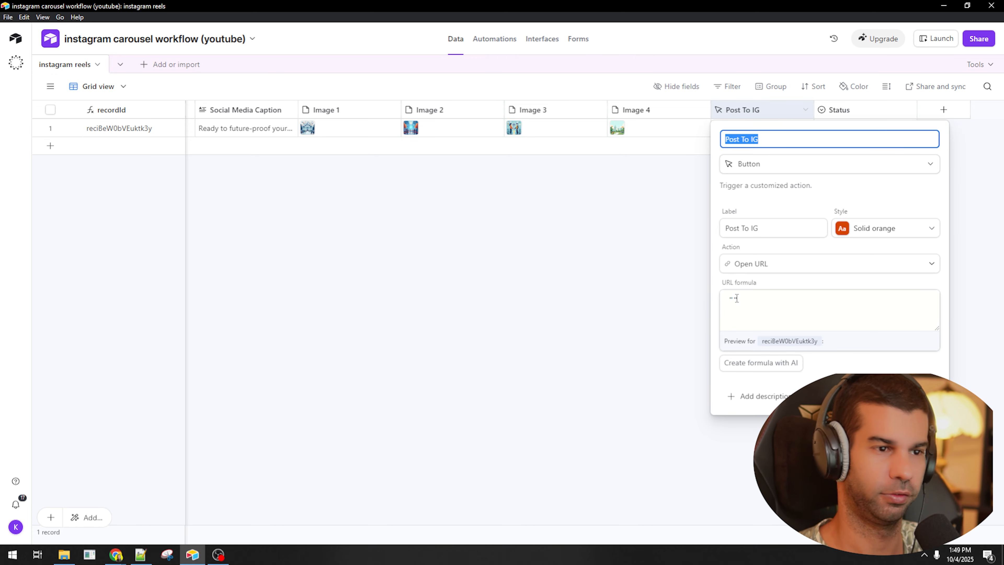
{"action": "left_click", "coordinate": [735, 300]}
{"action": "type", "text": "\""}
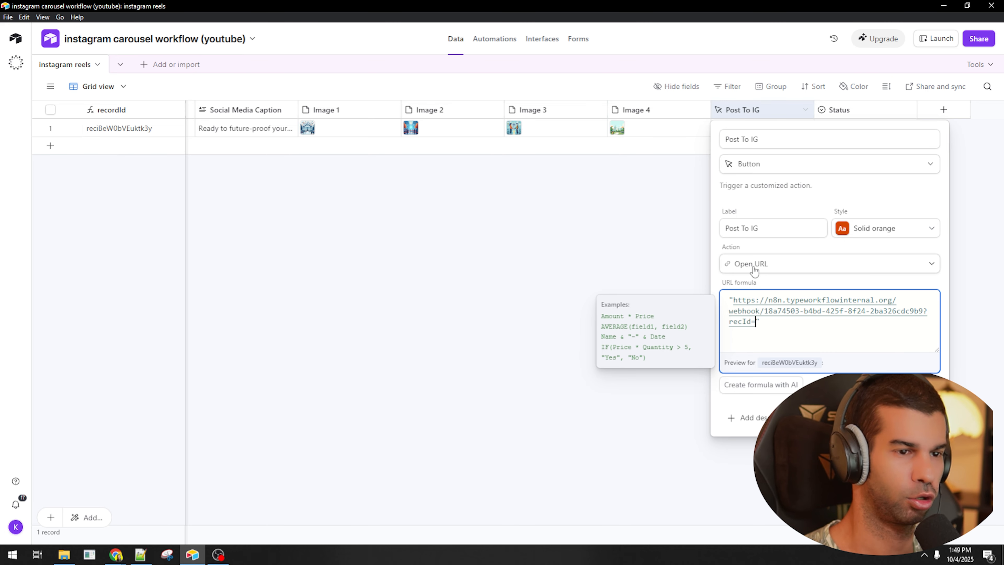
{"action": "type", "text": "\"&re"}
{"action": "left_click", "coordinate": [768, 394]}
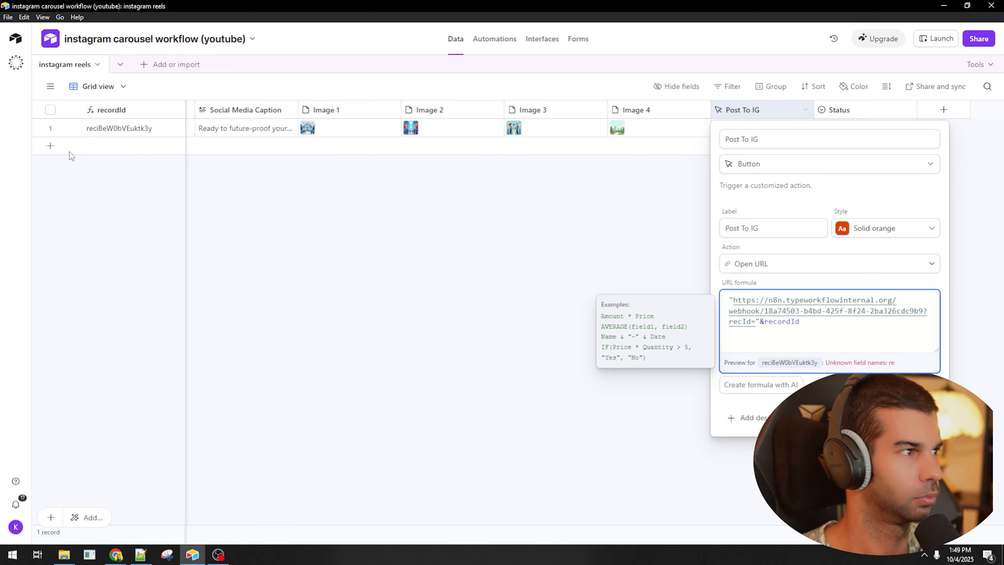
{"action": "left_click_drag", "start_coordinate": [744, 324], "coordinate": [810, 335]}
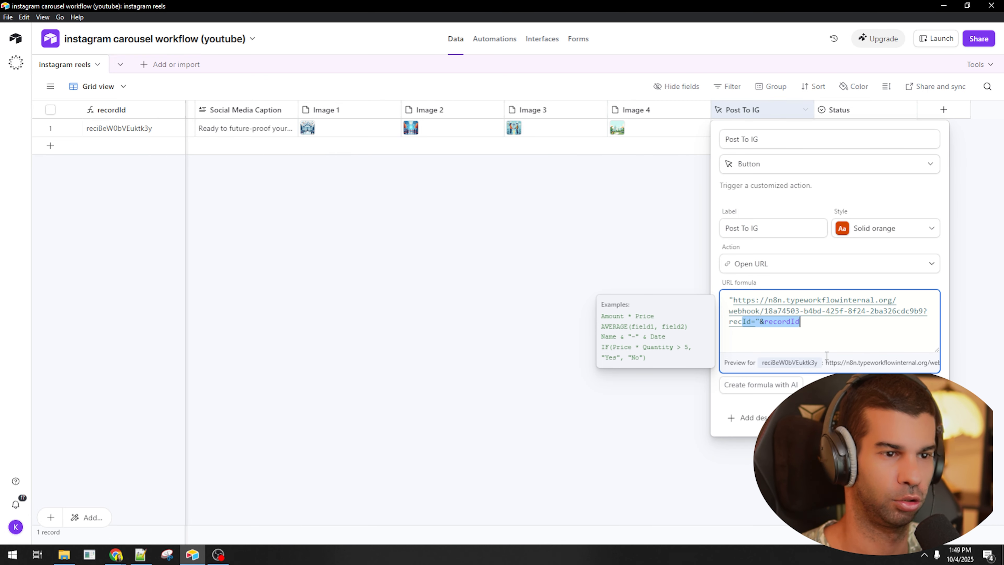
{"action": "left_click", "coordinate": [925, 418]}
{"action": "left_click", "coordinate": [759, 128]}
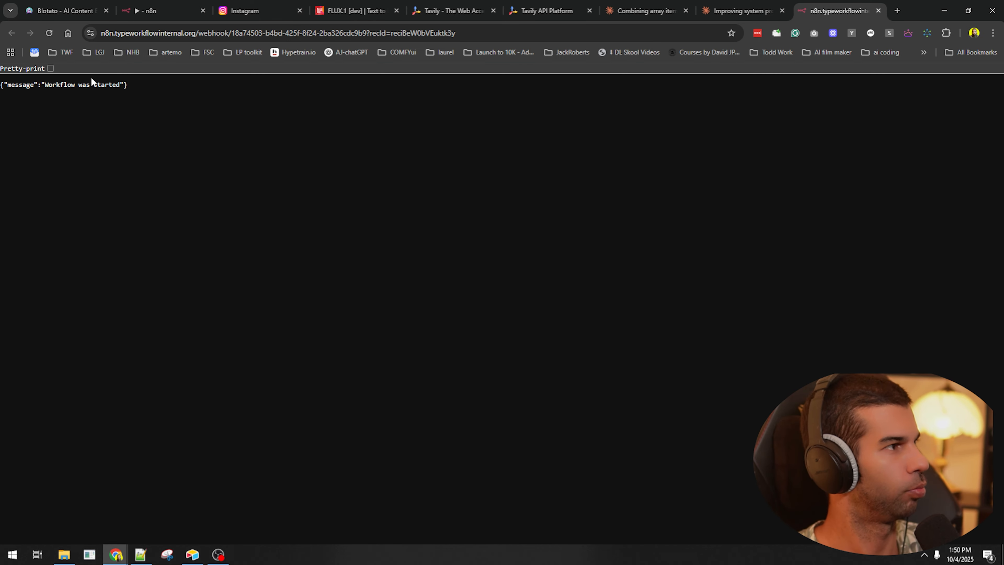
- Open the latest execution and confirm the Airtable Webhook received the recId query parameter
{"action": "left_click", "coordinate": [162, 2]}
{"action": "left_click", "coordinate": [495, 99]}
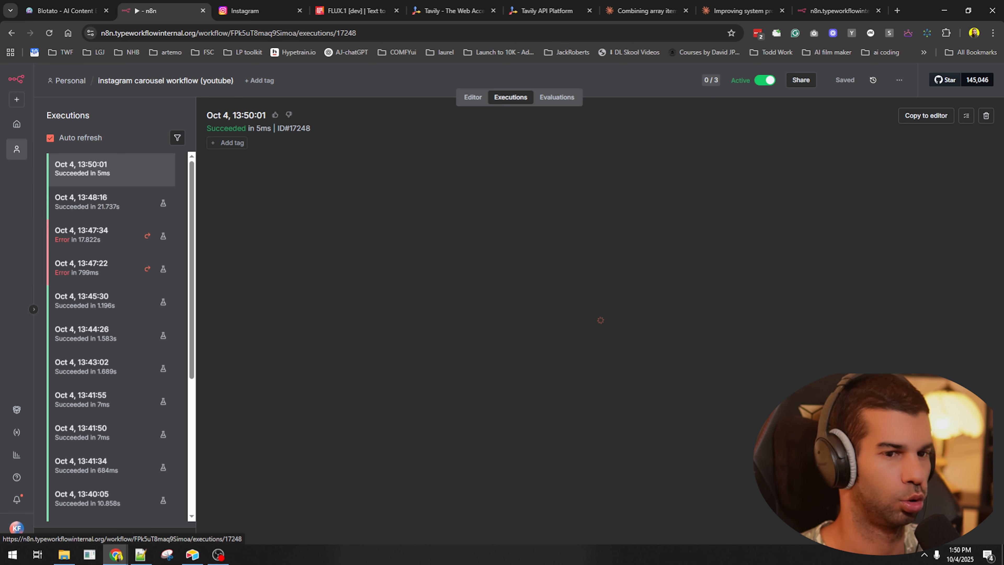
{"action": "key", "text": "alt+Tab"}
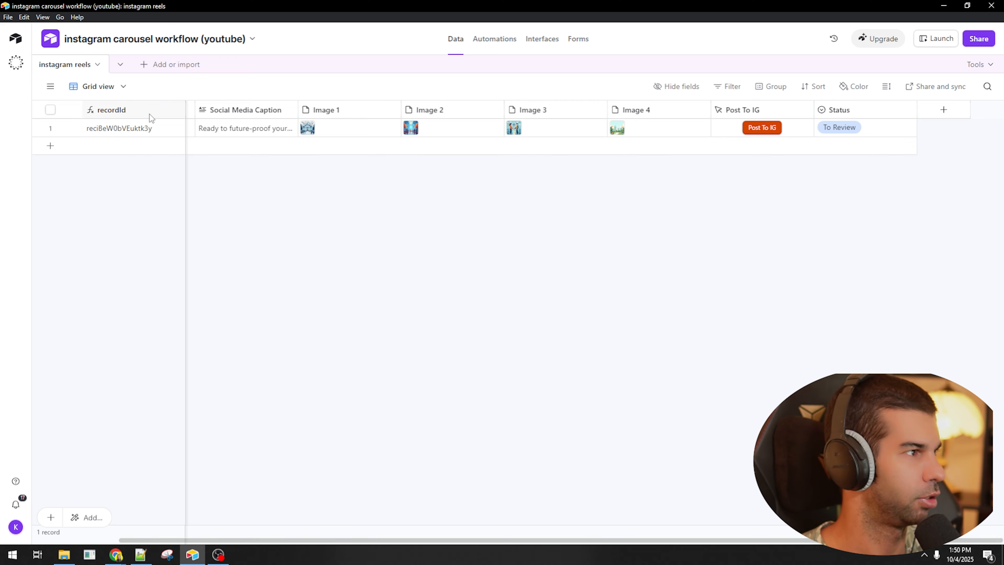
{"action": "key", "text": "alt+Tab"}
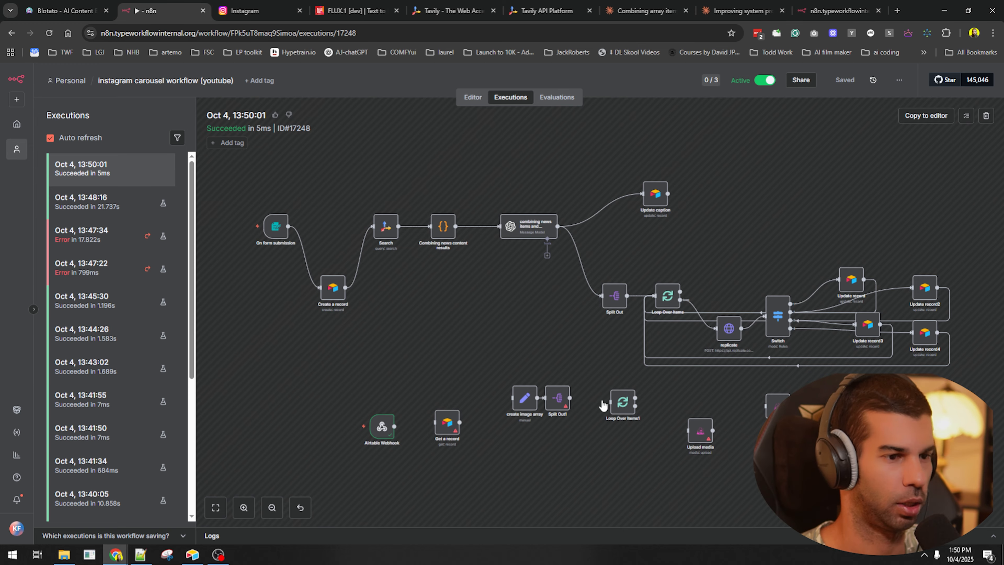
{"action": "double_click", "coordinate": [382, 431]}
{"action": "scroll", "coordinate": [664, 352], "scroll_direction": "down", "scroll_amount": 10}
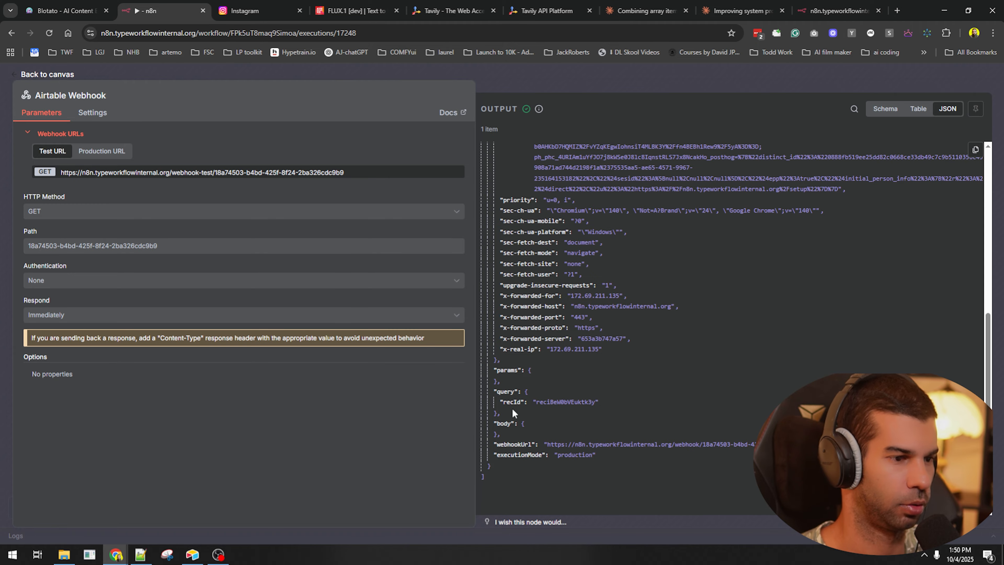
{"action": "scroll", "coordinate": [512, 411], "scroll_direction": "up", "scroll_amount": 4}
{"action": "scroll", "coordinate": [628, 278], "scroll_direction": "down", "scroll_amount": 5}
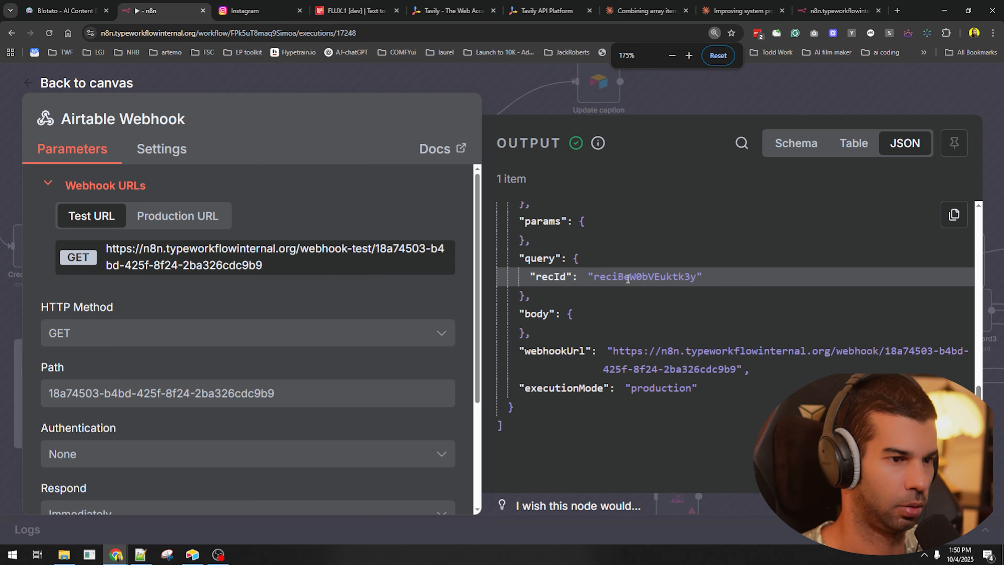
{"action": "scroll", "coordinate": [628, 281], "scroll_direction": "down", "scroll_amount": 4}
- Copy that execution into the editor and open Get a record's credential selection
{"action": "left_click", "coordinate": [809, 82]}
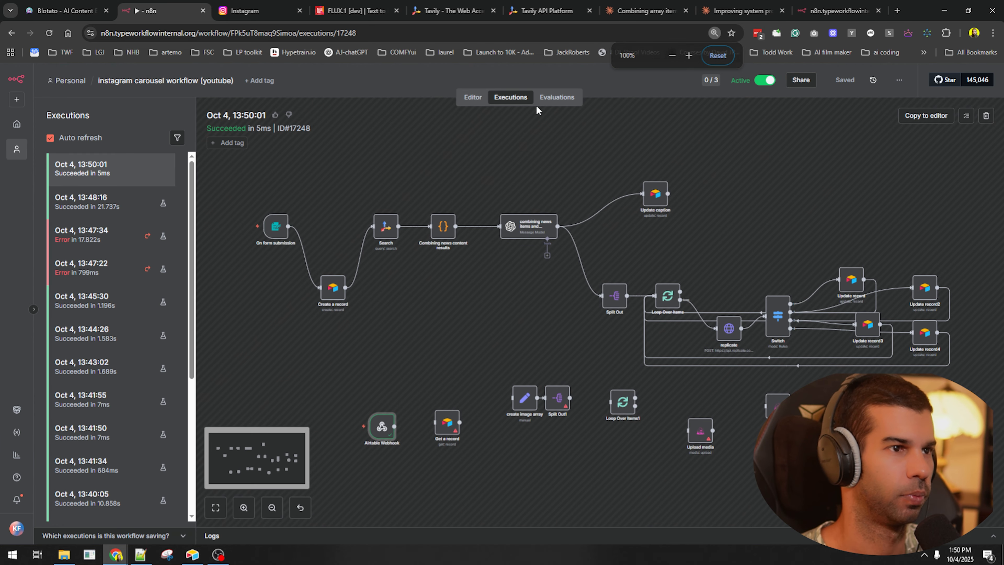
{"action": "left_click", "coordinate": [926, 116]}
{"action": "mouse_move", "coordinate": [289, 370]}
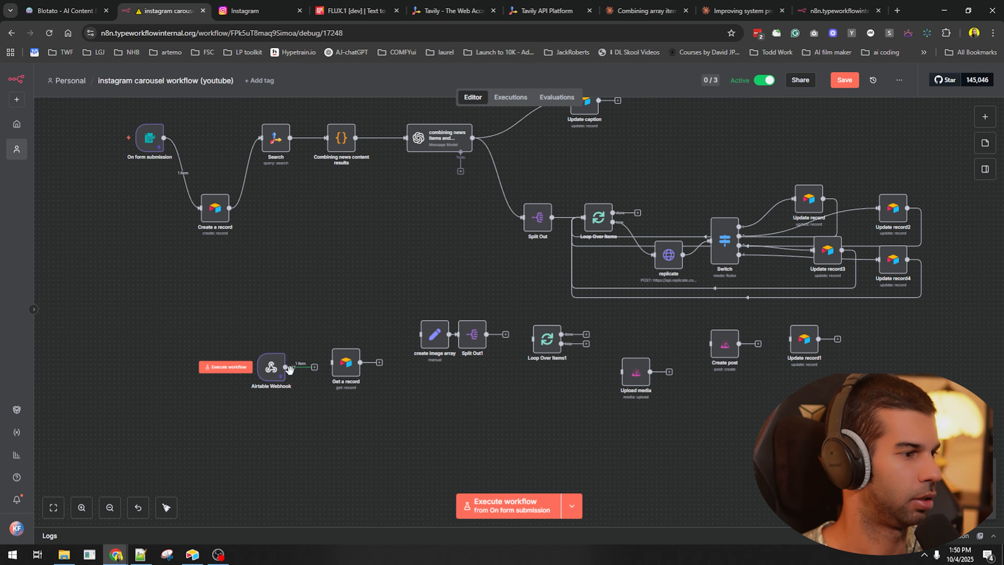
{"action": "scroll", "coordinate": [289, 370], "scroll_direction": "up", "scroll_amount": 5}
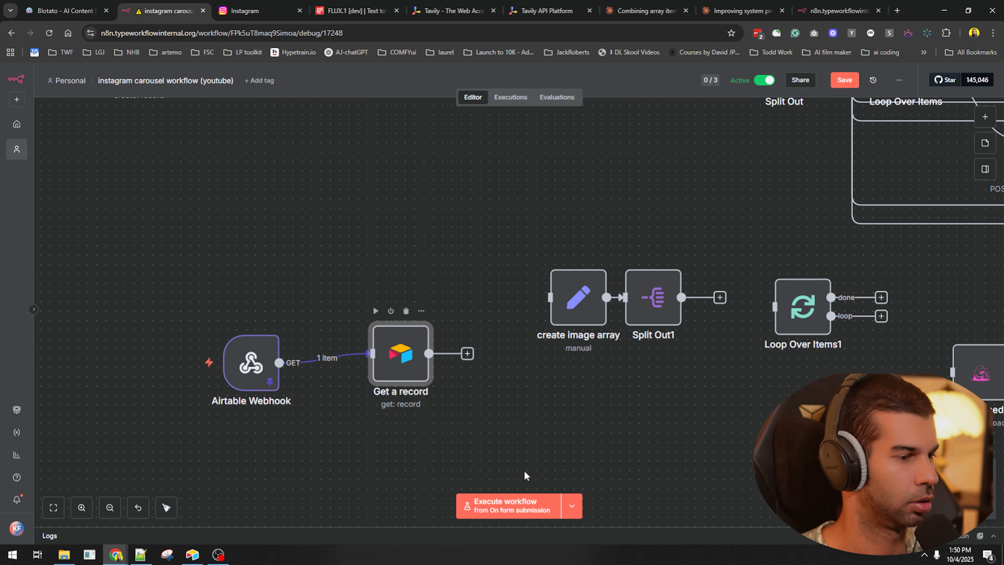
{"action": "double_click", "coordinate": [400, 353]}
{"action": "left_click", "coordinate": [359, 152]}
- Point Get a record at the instagram carousel workflow (youtube) base and instagram reels table
{"action": "key", "text": "alt+Tab"}
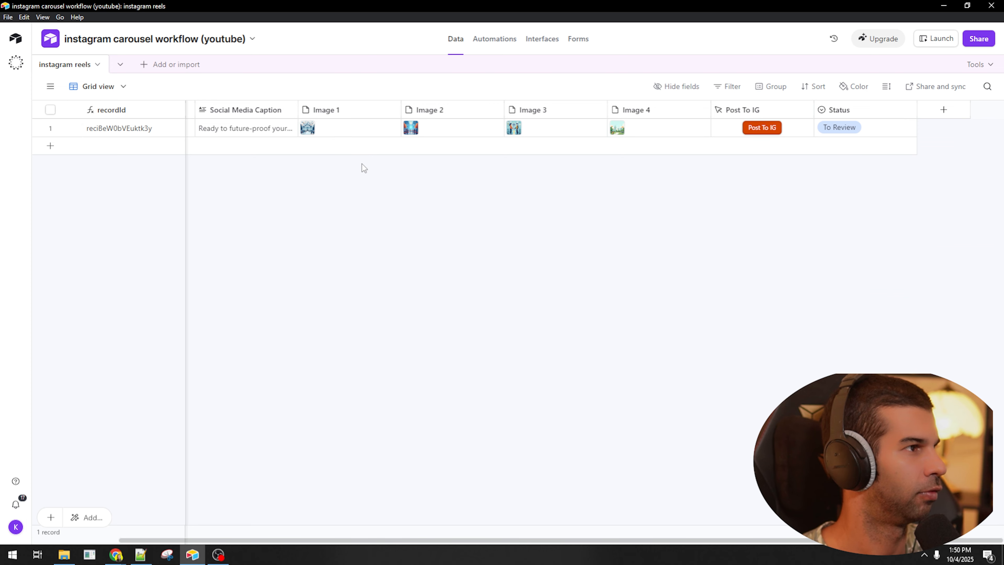
{"action": "left_click", "coordinate": [122, 41]}
{"action": "key", "text": "alt+Tab"}
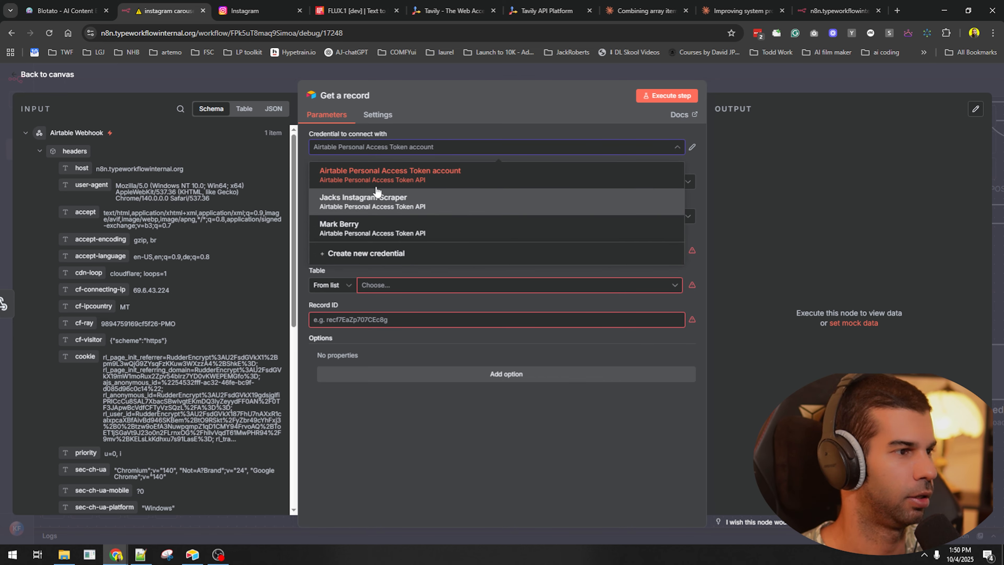
{"action": "left_click", "coordinate": [378, 177]}
{"action": "left_click", "coordinate": [401, 252]}
{"action": "key", "text": "ctrl+v"}
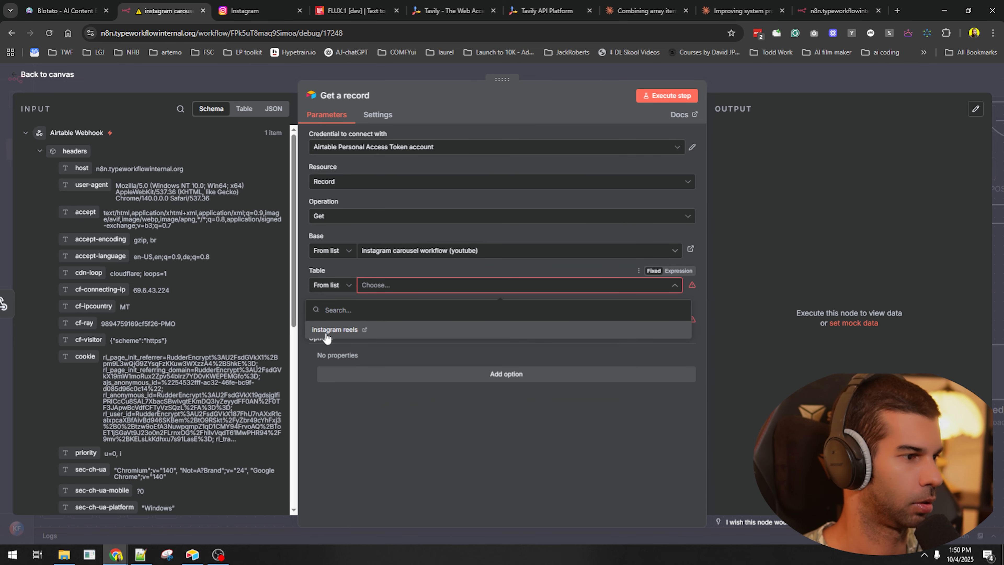
{"action": "left_click", "coordinate": [332, 330]}
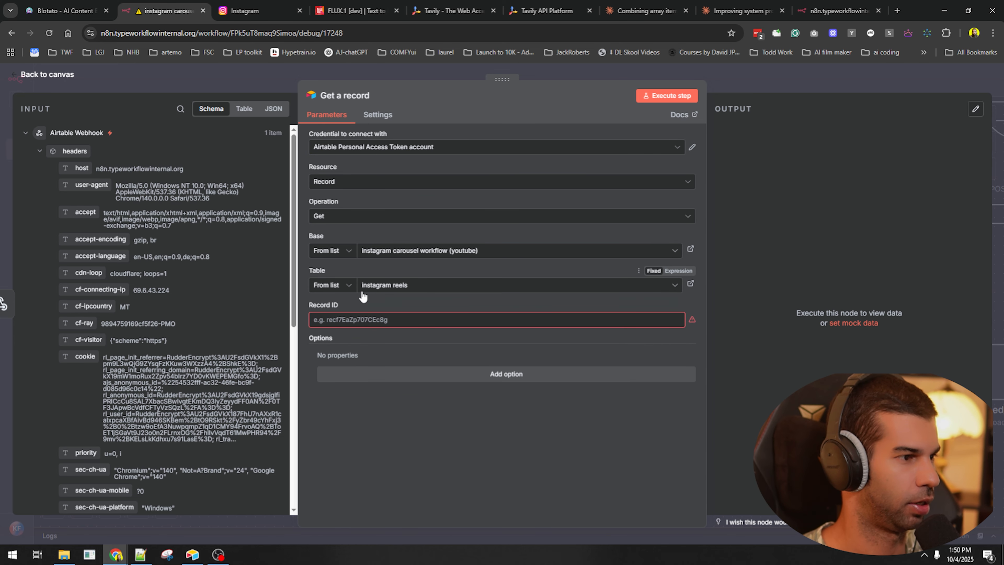
- Map the webhook's query recId into Record ID and run the step
{"action": "left_click", "coordinate": [346, 322]}
{"action": "scroll", "coordinate": [159, 331], "scroll_direction": "down", "scroll_amount": 8}
{"action": "left_click_drag", "start_coordinate": [71, 407], "coordinate": [340, 320]}
{"action": "left_click", "coordinate": [672, 95]}
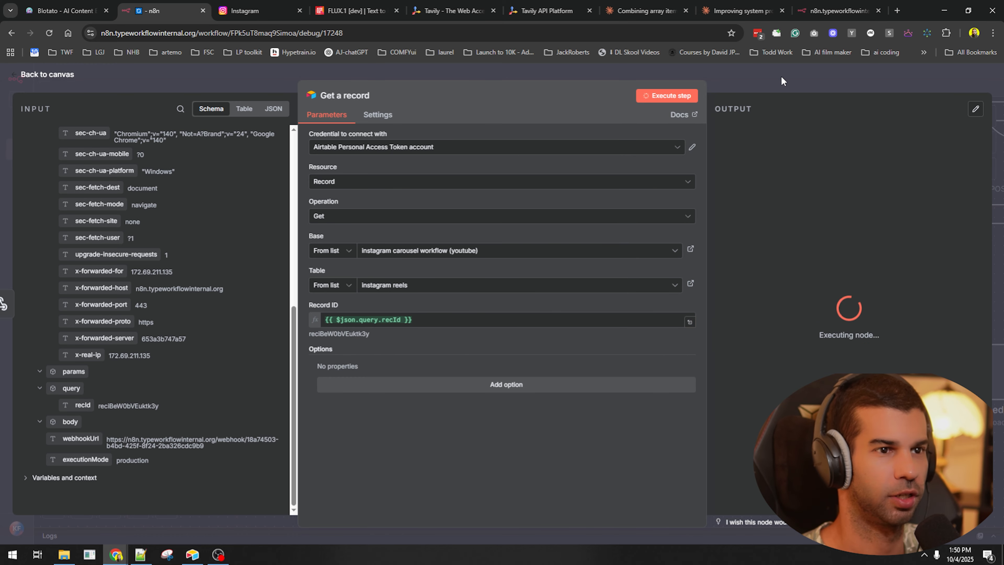
{"action": "scroll", "coordinate": [818, 337], "scroll_direction": "down", "scroll_amount": 5}
{"action": "left_click", "coordinate": [828, 90]}
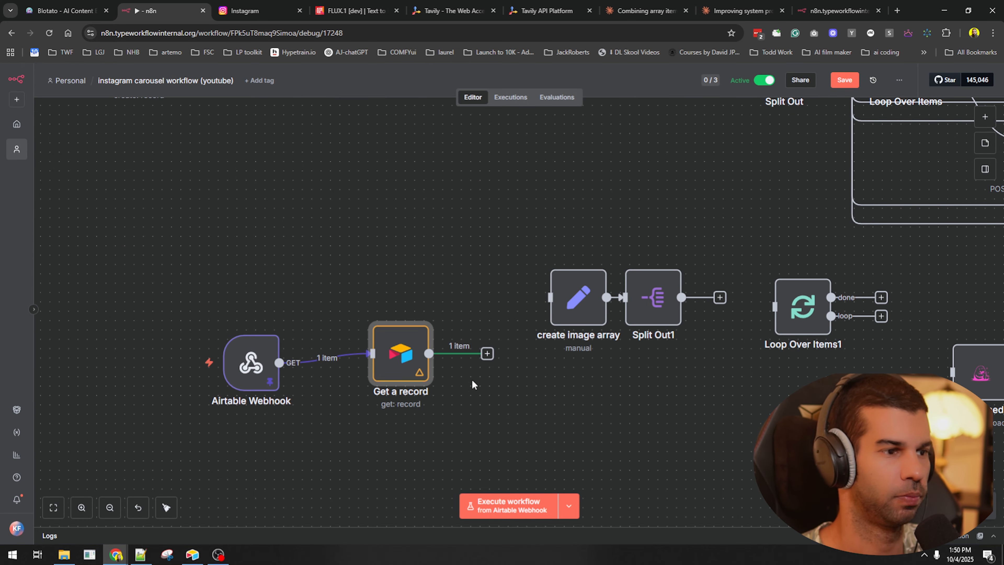
- Connect Get a record to create image array, save, and open create image array
{"action": "left_click_drag", "start_coordinate": [483, 354], "coordinate": [550, 297]}
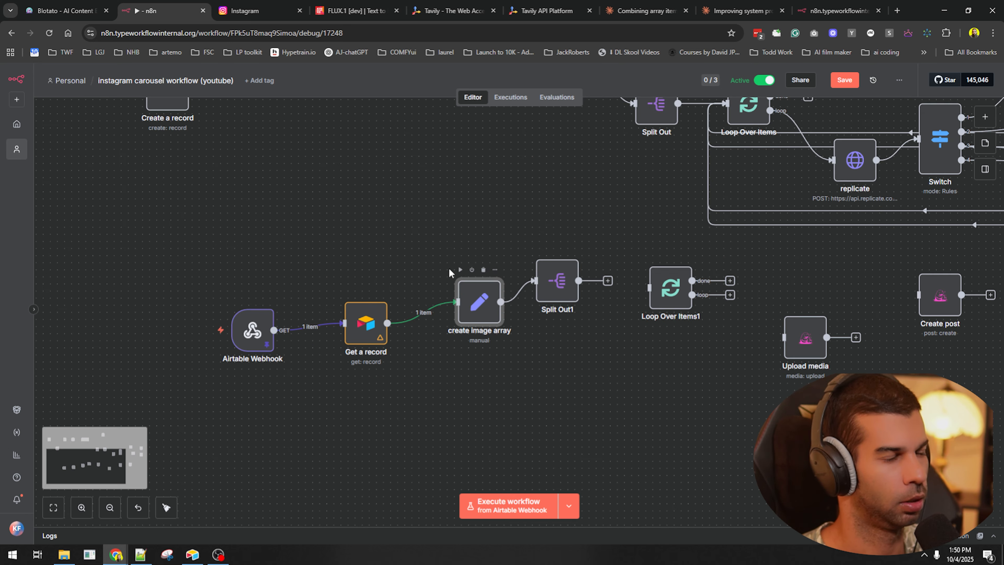
{"action": "left_click", "coordinate": [437, 226]}
{"action": "key", "text": "ctrl+s"}
{"action": "left_click_drag", "start_coordinate": [476, 318], "coordinate": [461, 276]}
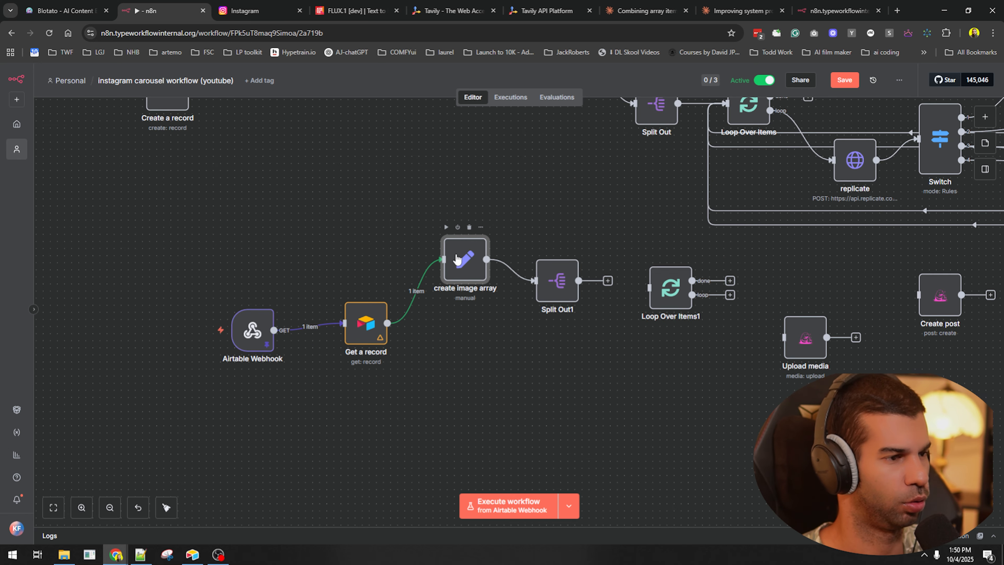
{"action": "double_click", "coordinate": [456, 259]}
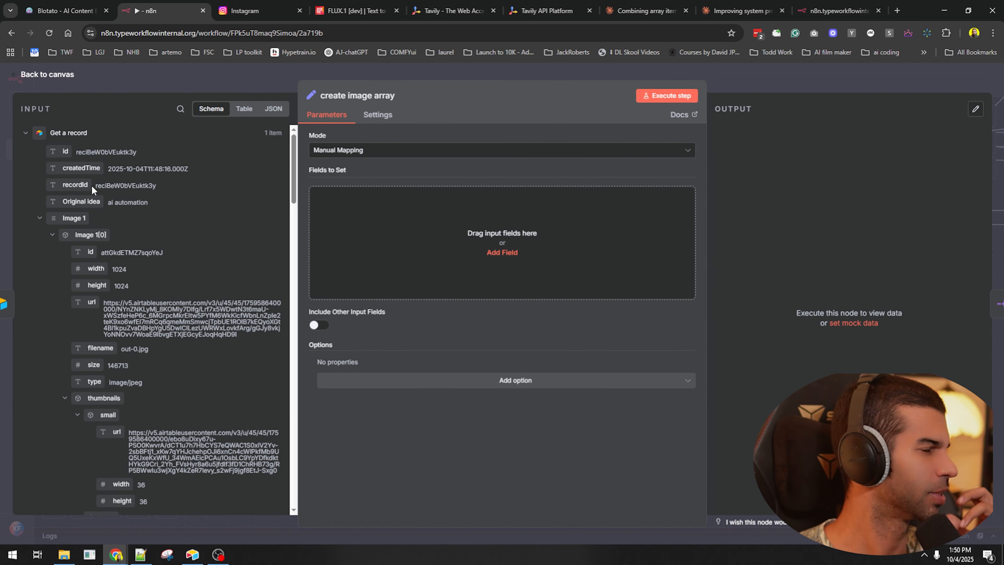
- Switch create image array to JSON output as an expression and start an image_array list
{"action": "left_click", "coordinate": [394, 152]}
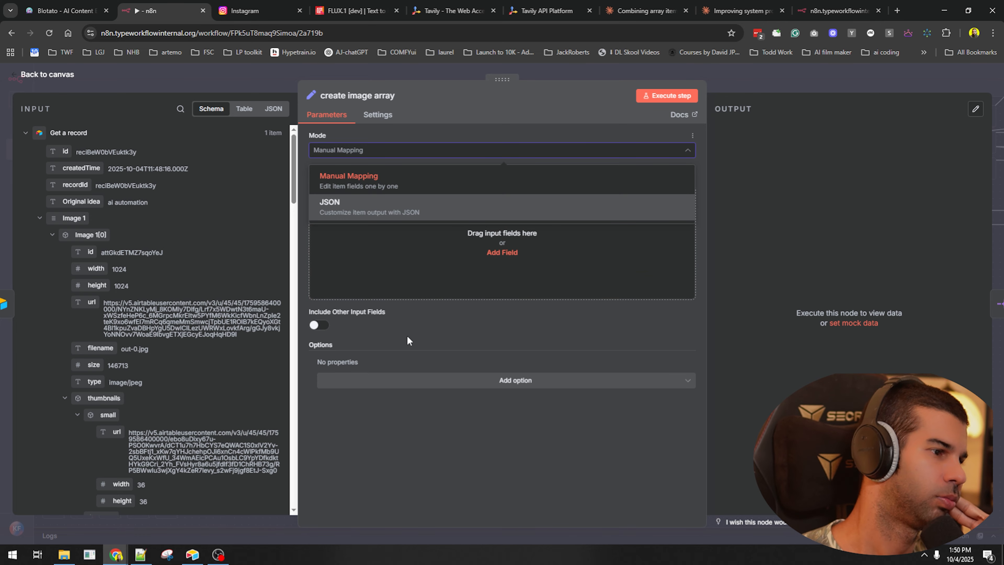
{"action": "left_click", "coordinate": [629, 207]}
{"action": "left_click", "coordinate": [676, 173]}
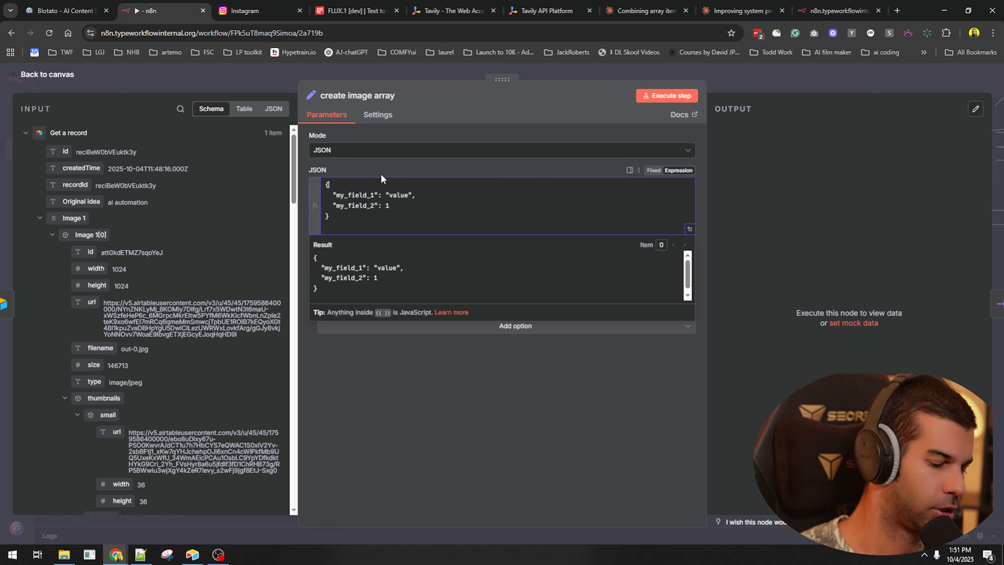
{"action": "type", "text": "\"image_arra"}
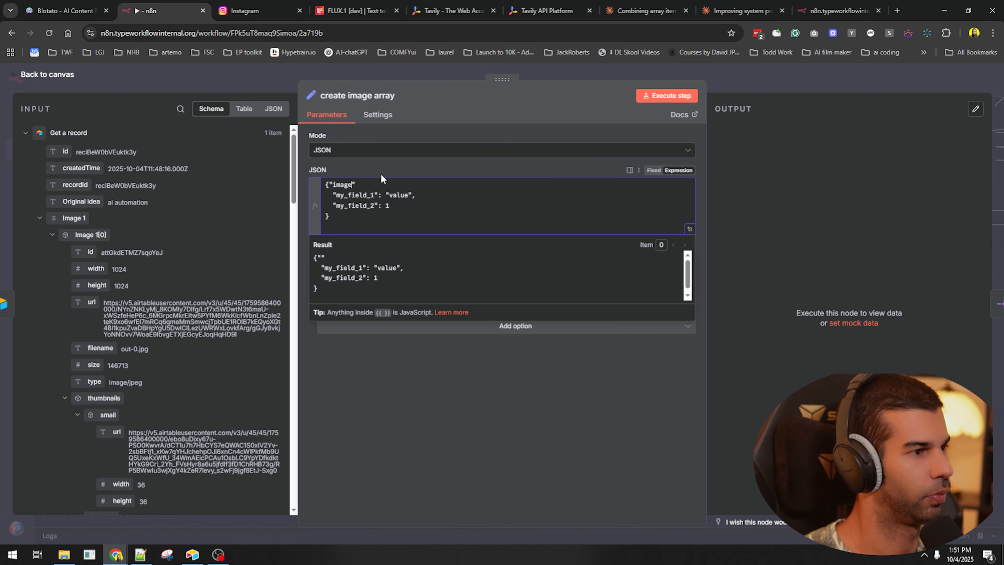
{"action": "type", "text": "y\":"}
{"action": "key", "text": "Return"}
{"action": "type", "text": "["}
{"action": "key", "text": "Return"}
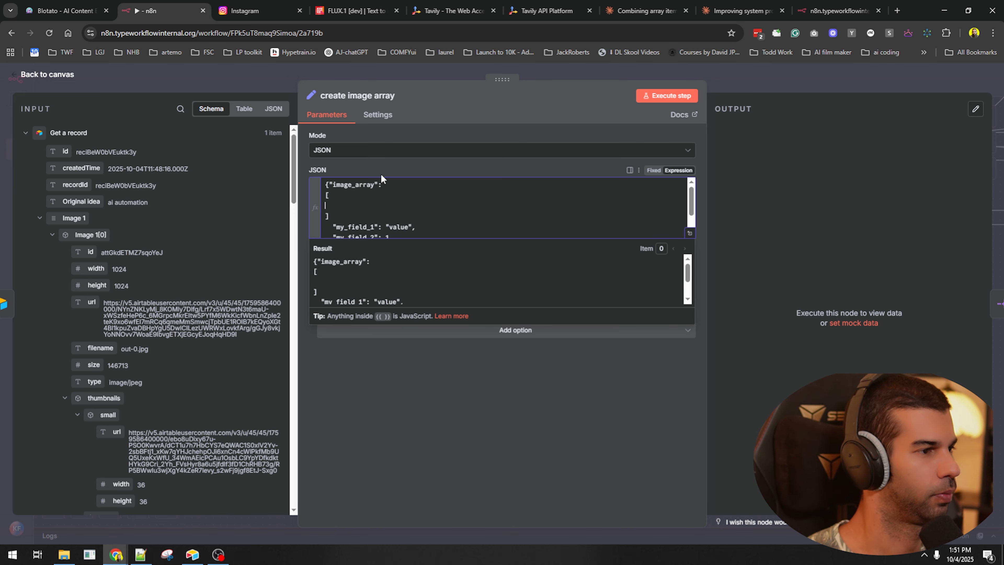
{"action": "scroll", "coordinate": [405, 215], "scroll_direction": "down", "scroll_amount": 1}
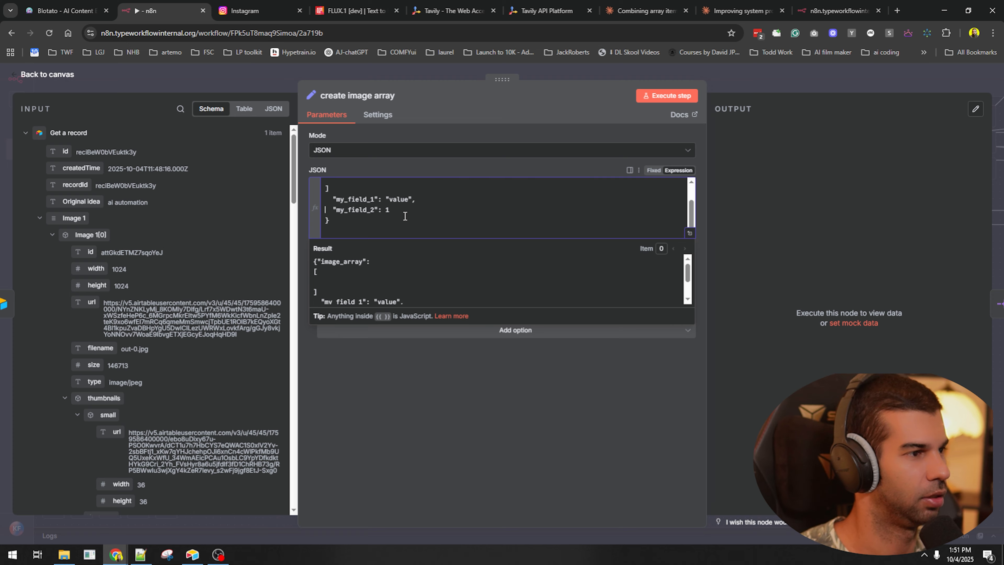
- Replace the placeholder my_field lines with several copies of the Image 1 url field
{"action": "key", "text": "Up"}
{"action": "key", "text": "shift+Down"}
{"action": "key", "text": "shift+Down"}
{"action": "key", "text": "BackSpace"}
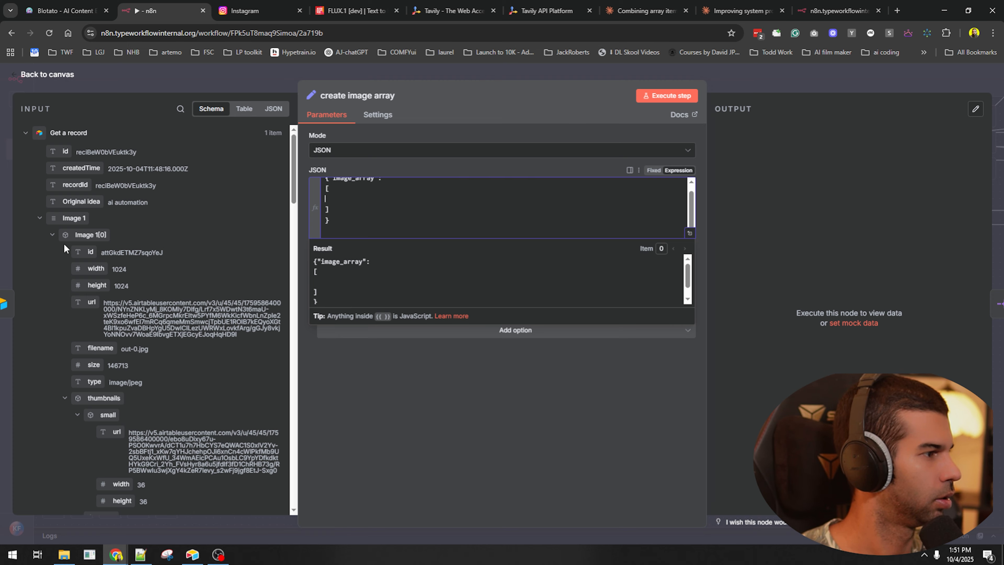
{"action": "scroll", "coordinate": [64, 243], "scroll_direction": "down", "scroll_amount": 1}
{"action": "left_click_drag", "start_coordinate": [95, 252], "coordinate": [481, 203]}
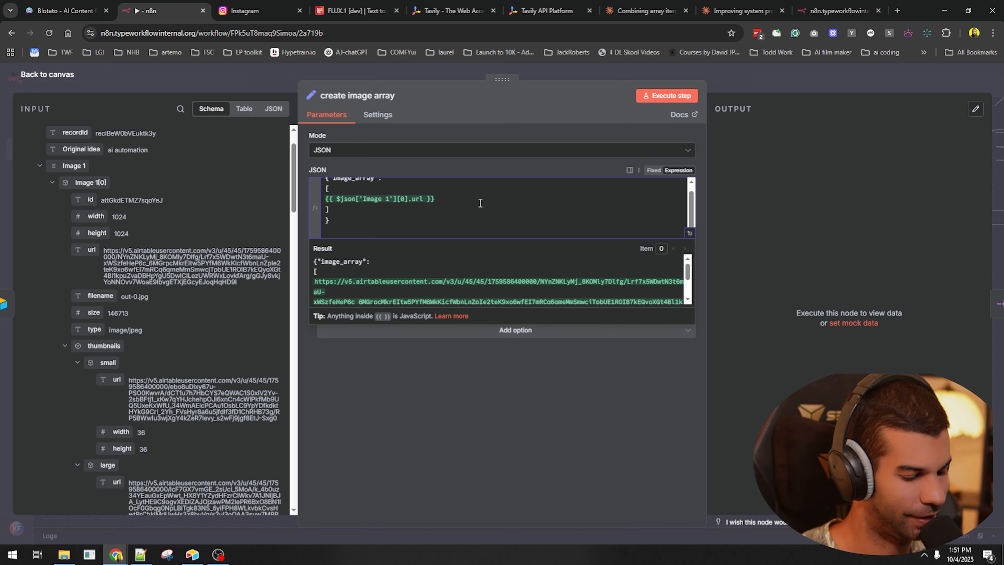
{"action": "key", "text": "ctrl+v"}
{"action": "key", "text": "ctrl+v"}
{"action": "key", "text": "ctrl+v"}
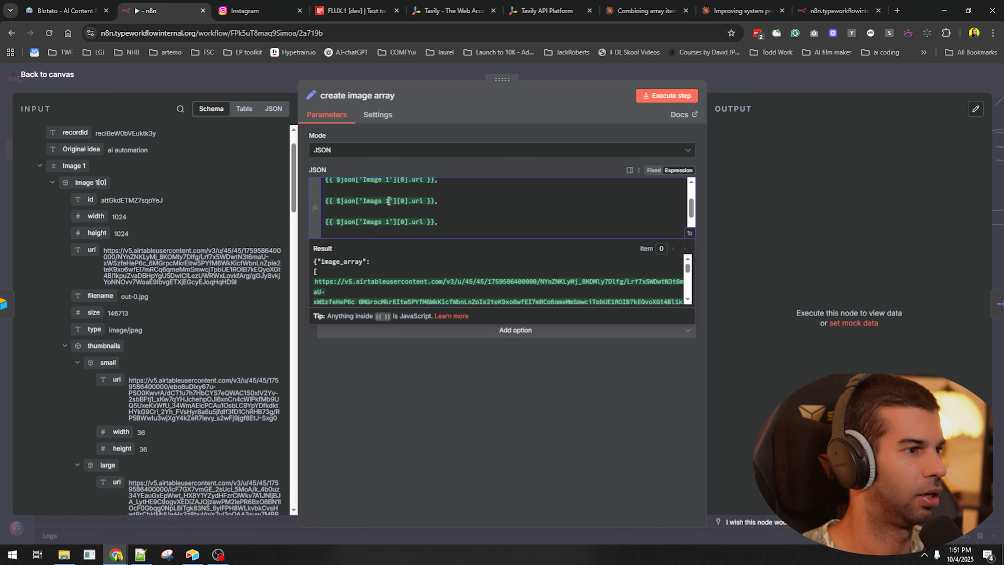
- Renumber the copied url lines to Image 3 and Image 2
{"action": "scroll", "coordinate": [389, 200], "scroll_direction": "up", "scroll_amount": 1}
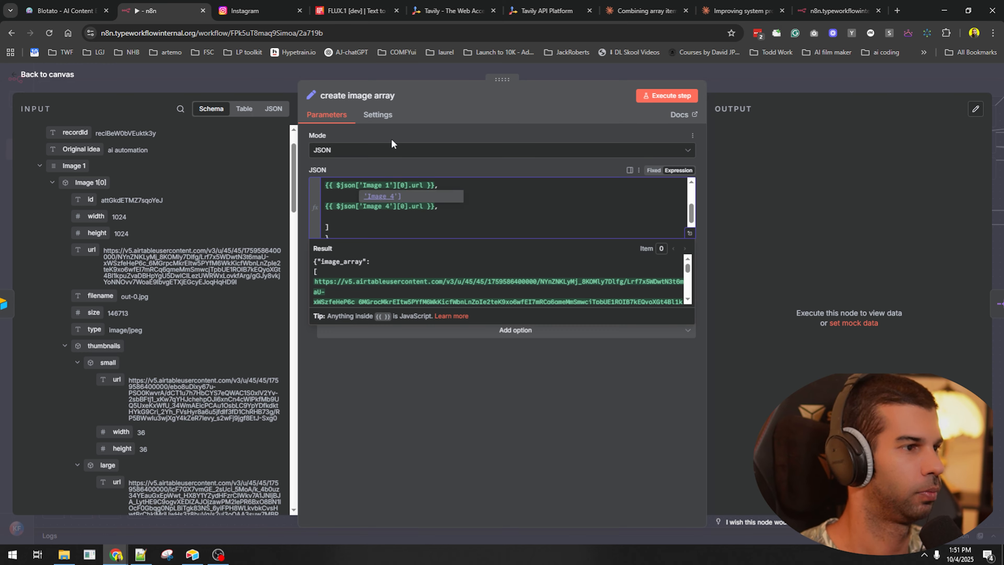
{"action": "key", "text": "Up"}
{"action": "key", "text": "BackSpace"}
{"action": "type", "text": "3"}
{"action": "key", "text": "Up"}
{"action": "key", "text": "Up"}
{"action": "key", "text": "Up"}
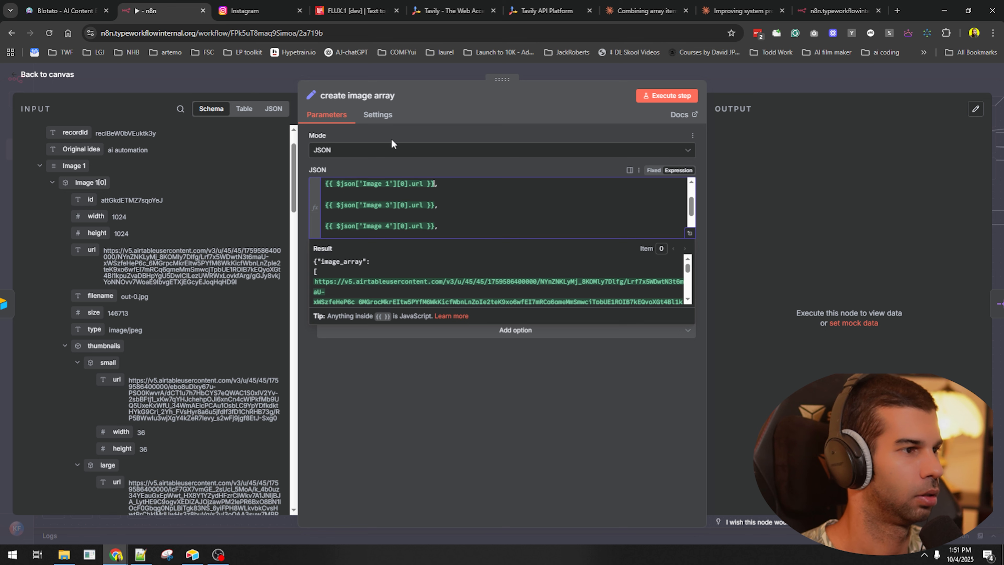
{"action": "key", "text": "Down"}
{"action": "key", "text": "BackSpace"}
{"action": "type", "text": "2"}
- Delete the blank lines between url entries and the trailing comma after Image 4
{"action": "key", "text": "Down"}
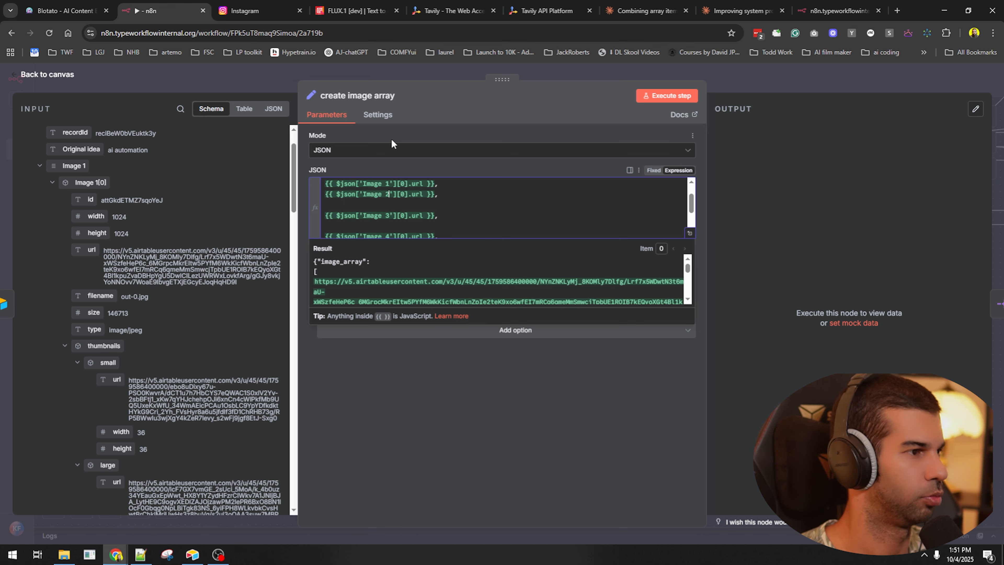
{"action": "key", "text": "Down"}
{"action": "key", "text": "BackSpace"}
{"action": "key", "text": "Down"}
{"action": "key", "text": "Down"}
{"action": "key", "text": "BackSpace"}
{"action": "key", "text": "Down"}
{"action": "key", "text": "End"}
{"action": "key", "text": "BackSpace"}
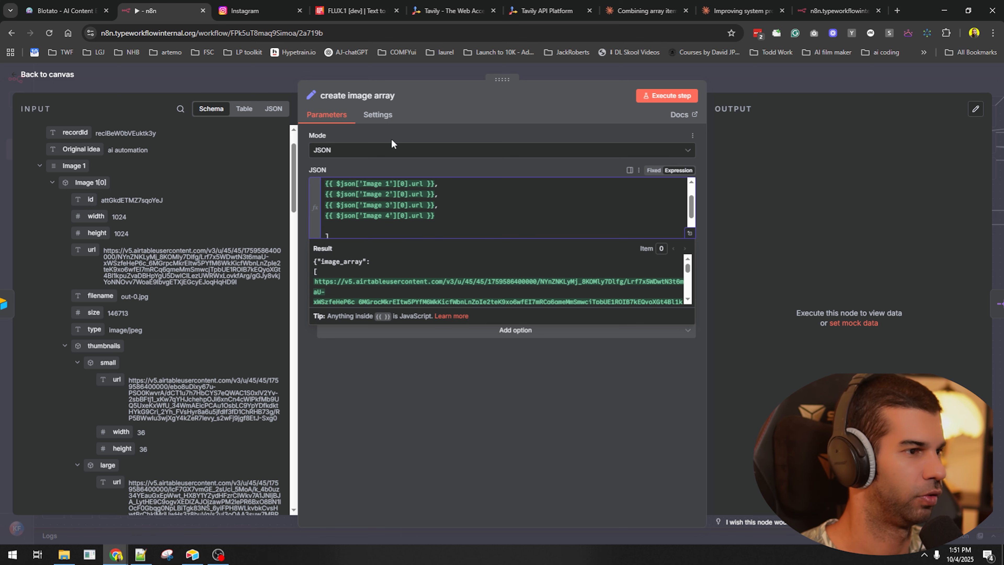
{"action": "key", "text": "Down"}
{"action": "key", "text": "BackSpace"}
- Run the workflow from the Airtable Webhook and open the create image array node
{"action": "left_click", "coordinate": [764, 75]}
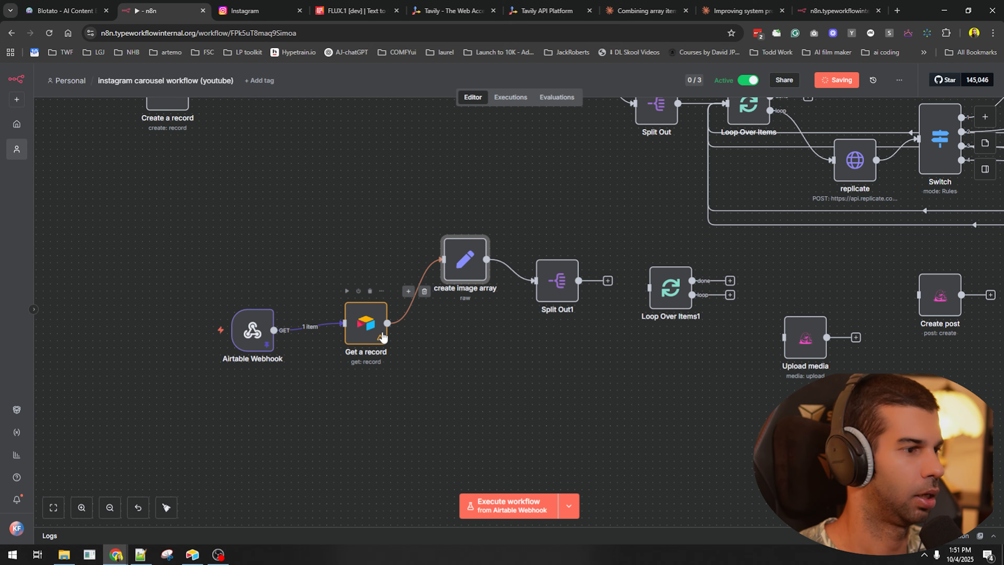
{"action": "left_click", "coordinate": [569, 506]}
{"action": "left_click", "coordinate": [549, 477]}
{"action": "left_click", "coordinate": [515, 500]}
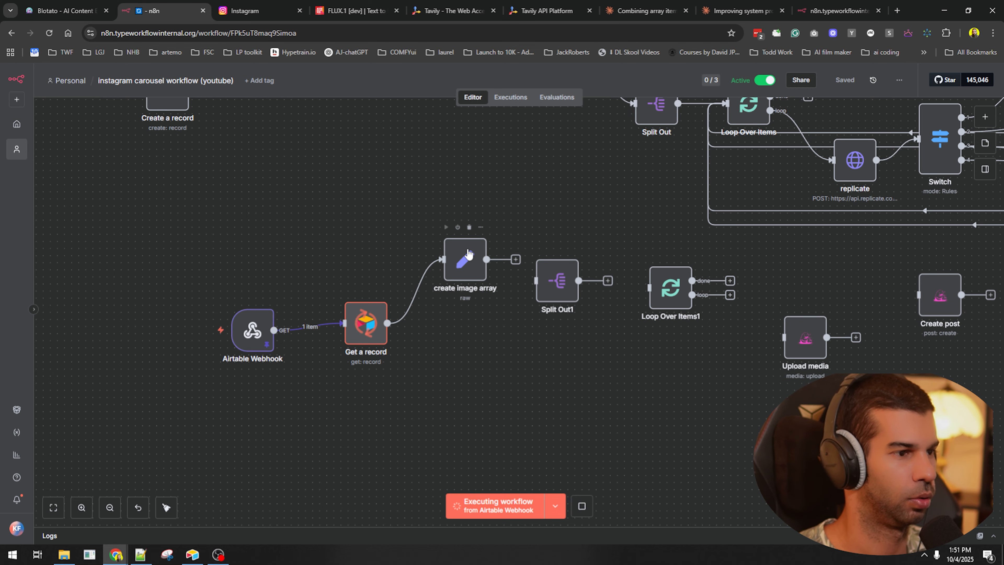
{"action": "double_click", "coordinate": [467, 257]}
- Inspect the invalid JSON error, undo the outer brackets, and re-run the step
{"action": "left_click_drag", "start_coordinate": [762, 155], "coordinate": [897, 163]}
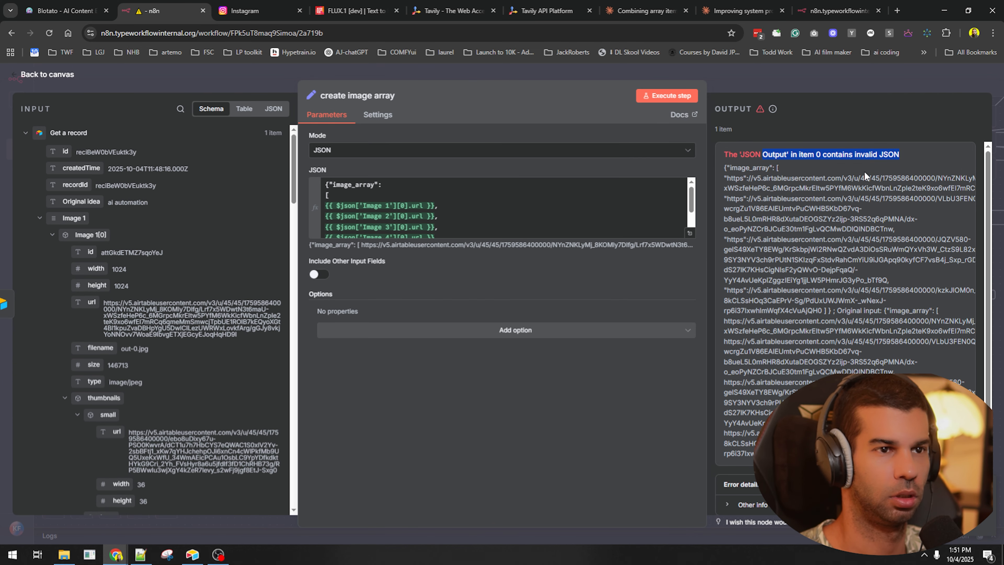
{"action": "scroll", "coordinate": [371, 185], "scroll_direction": "up", "scroll_amount": 1}
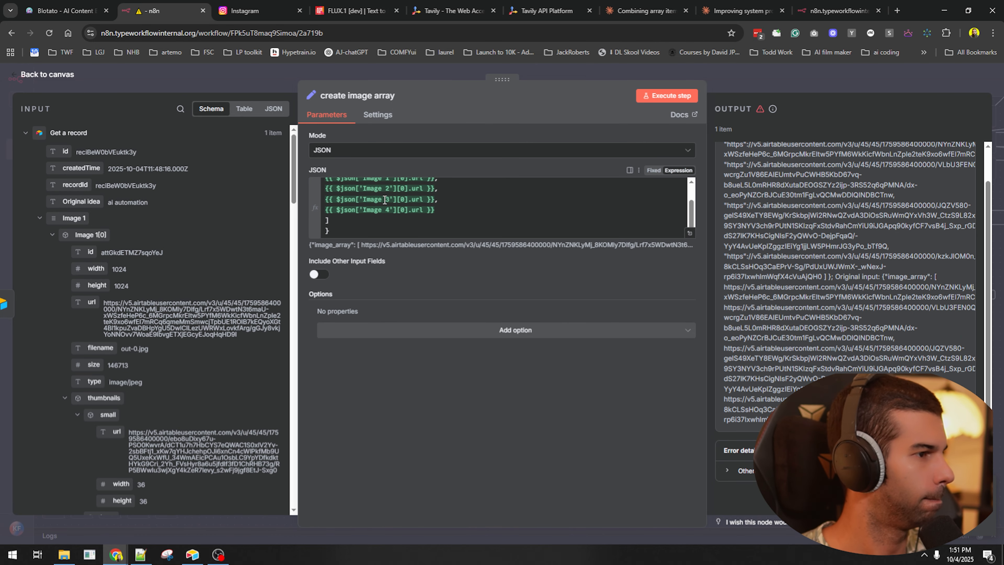
{"action": "scroll", "coordinate": [387, 202], "scroll_direction": "up", "scroll_amount": 1}
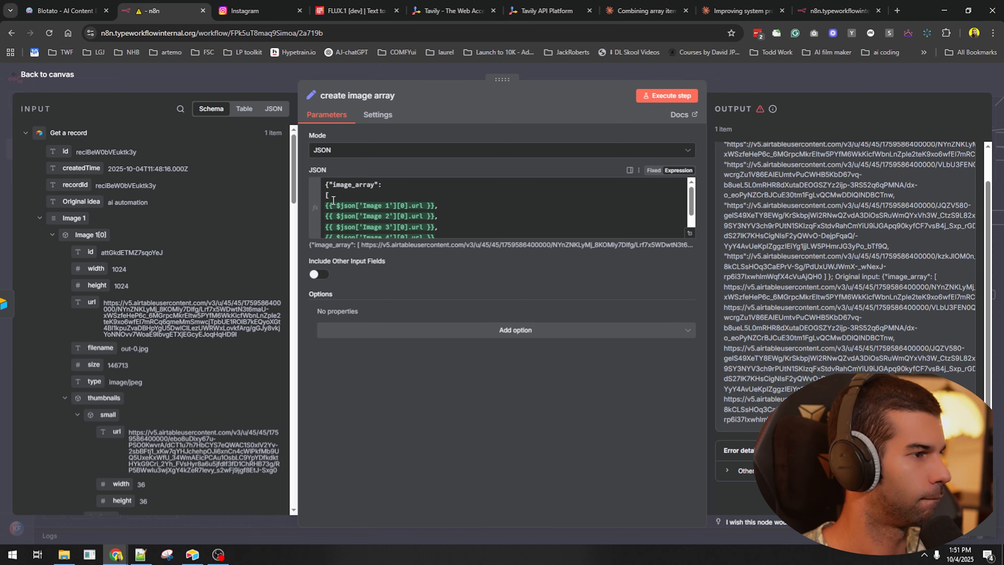
{"action": "left_click", "coordinate": [502, 209]}
{"action": "key", "text": "ctrl+End"}
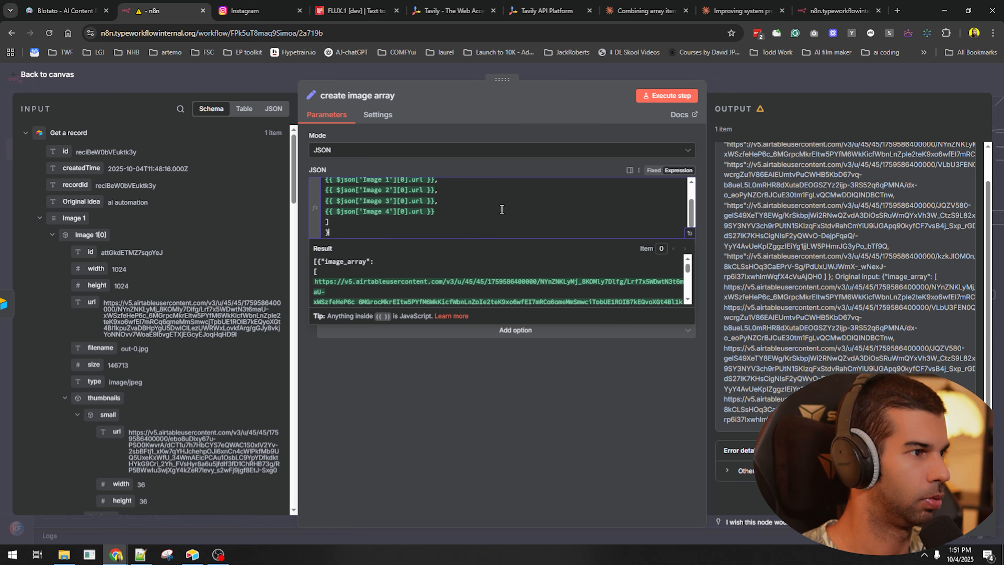
{"action": "left_click", "coordinate": [668, 96]}
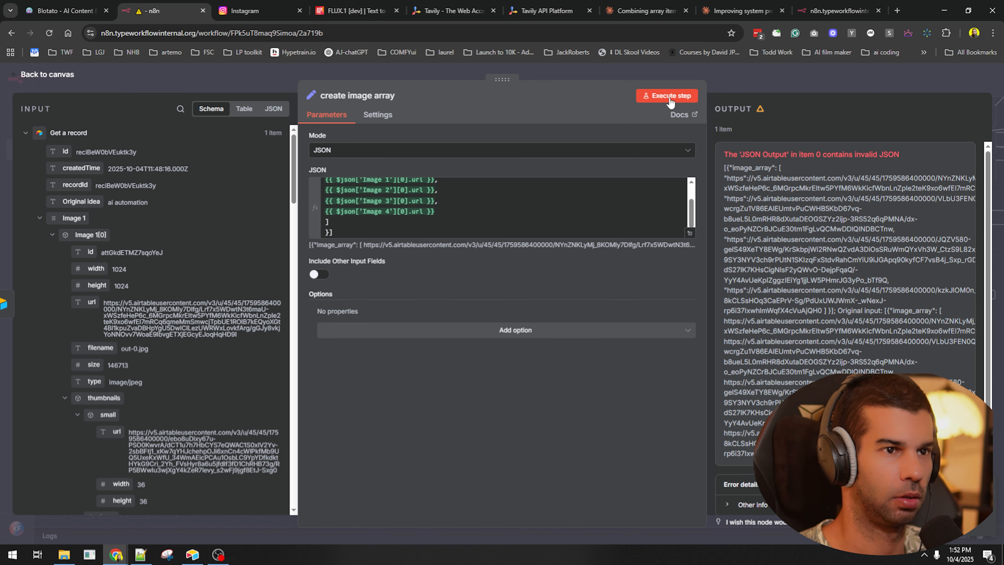
{"action": "left_click", "coordinate": [557, 207]}
{"action": "key", "text": "ctrl+z"}
{"action": "left_click", "coordinate": [669, 95]}
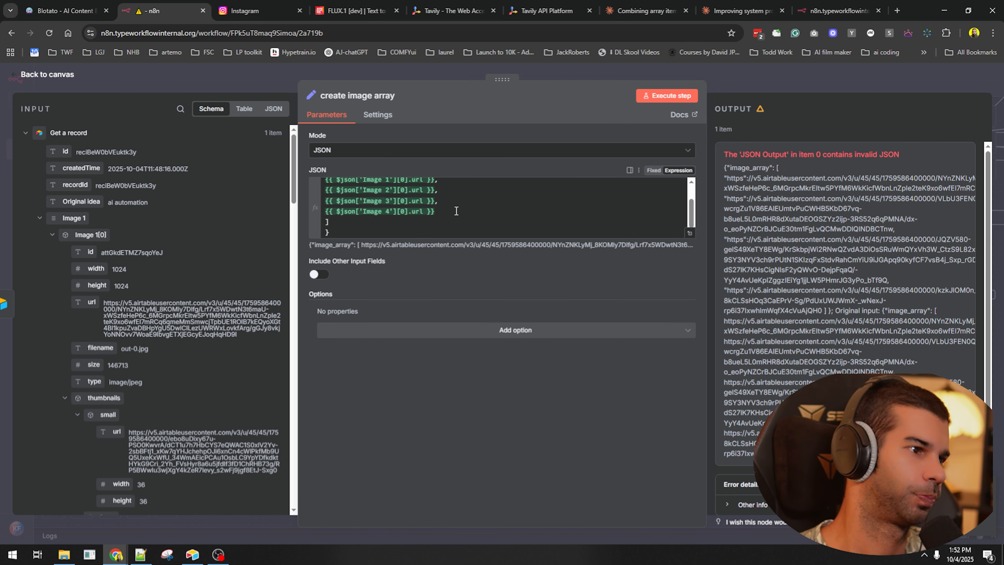
- Copy the full-size expression result and ask Claude 'why is this invalid json in n8n'
{"action": "scroll", "coordinate": [457, 210], "scroll_direction": "up", "scroll_amount": 1}
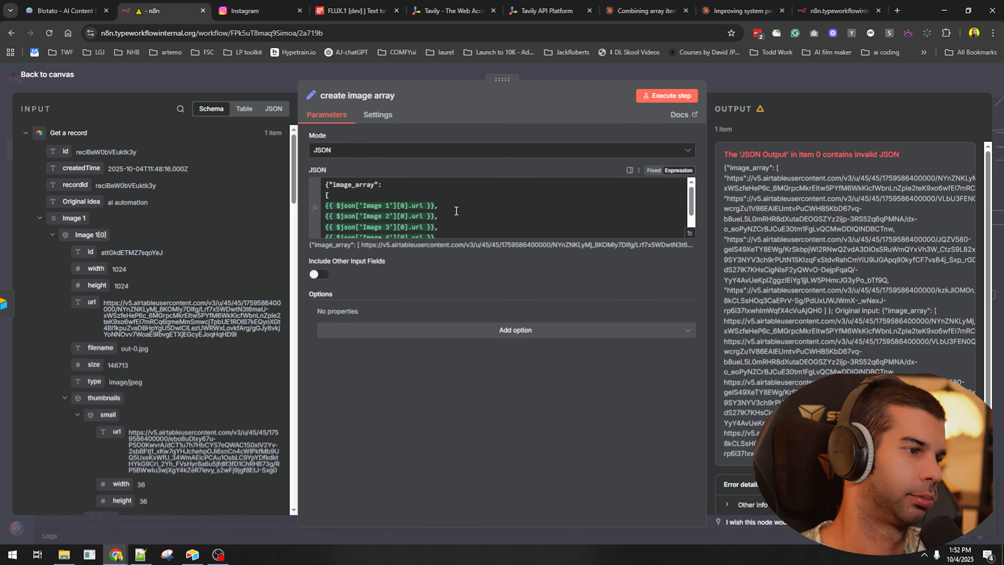
{"action": "left_click", "coordinate": [689, 233]}
{"action": "key", "text": "ctrl+a"}
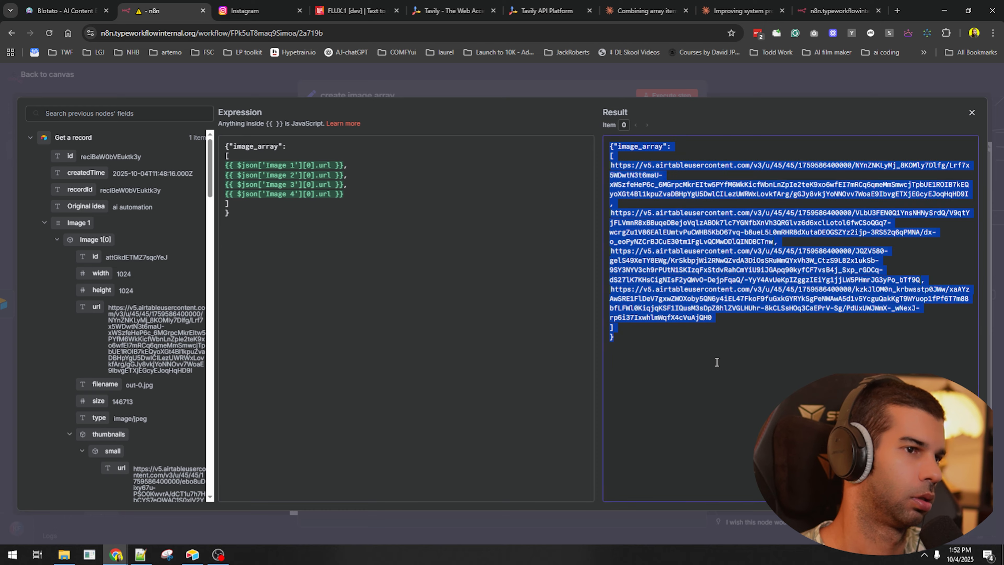
{"action": "key", "text": "ctrl+c"}
{"action": "key", "text": "ctrl+t"}
{"action": "type", "text": "why is this"}
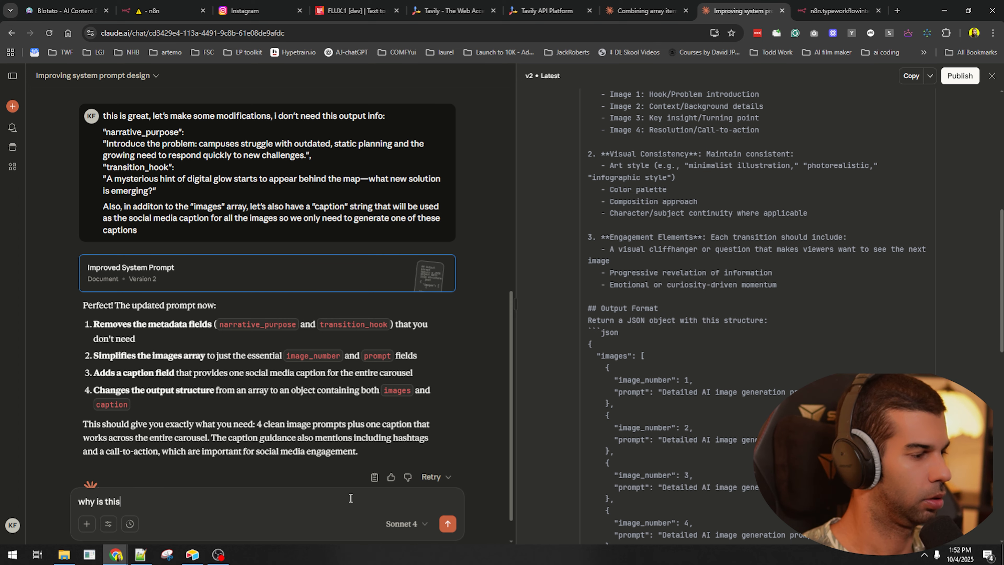
{"action": "type", "text": " invalid json in n8n"}
{"action": "key", "text": "ctrl+v"}
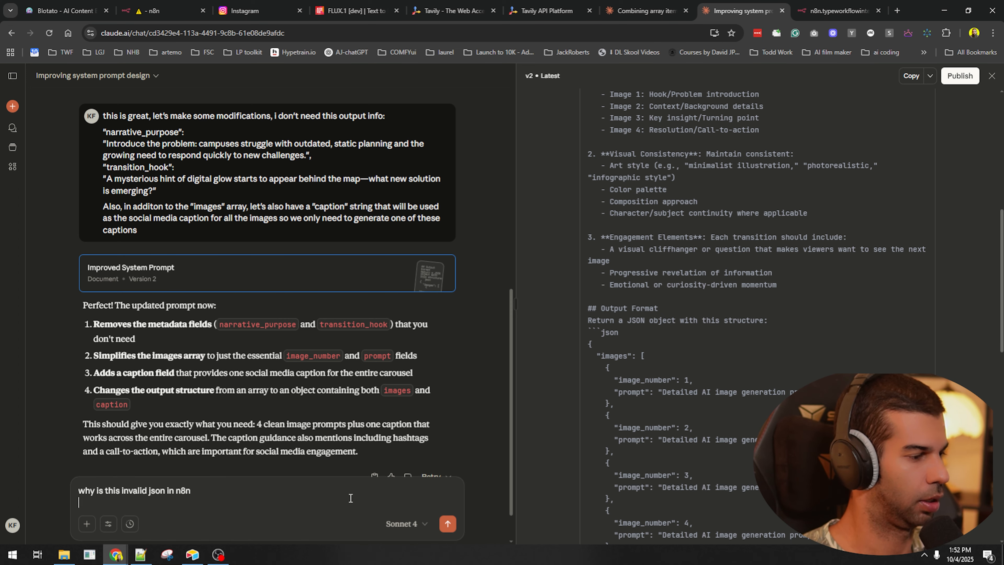
{"action": "key", "text": "Return"}
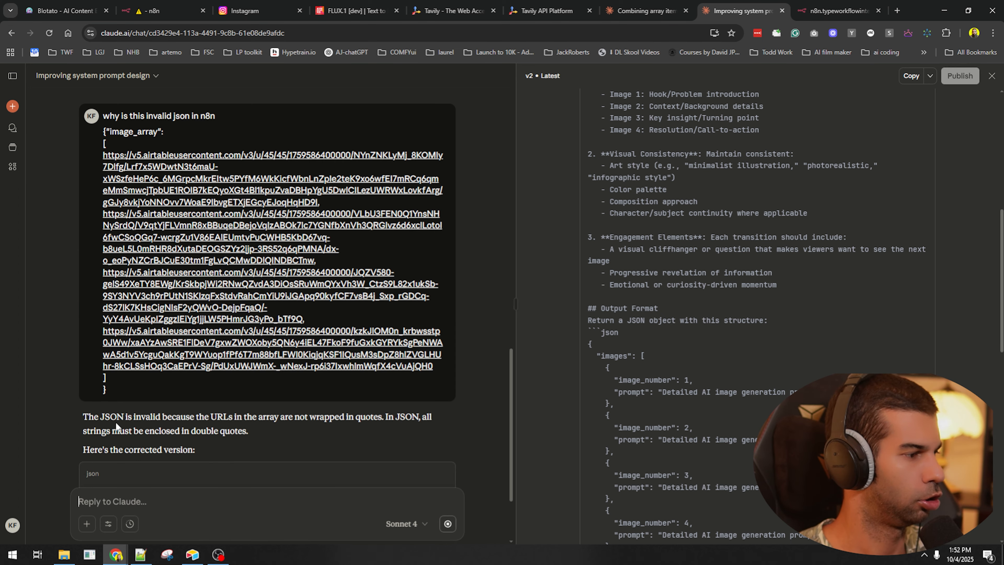
{"action": "left_click_drag", "start_coordinate": [172, 417], "coordinate": [236, 416]}
{"action": "left_click", "coordinate": [328, 436]}
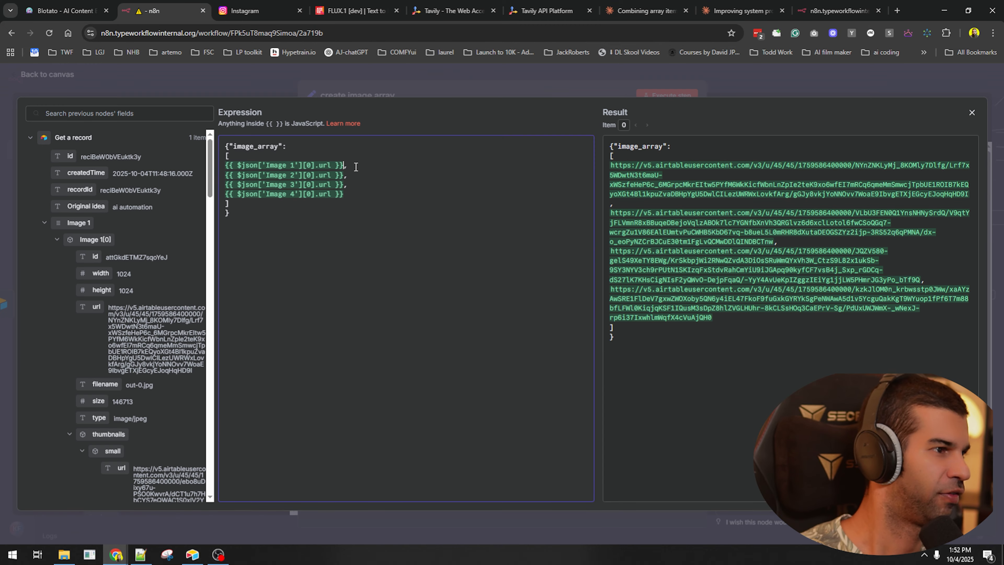
- Delete the first url line from the create image array JSON
{"action": "triple_click", "coordinate": [356, 167]}
{"action": "key", "text": "BackSpace"}
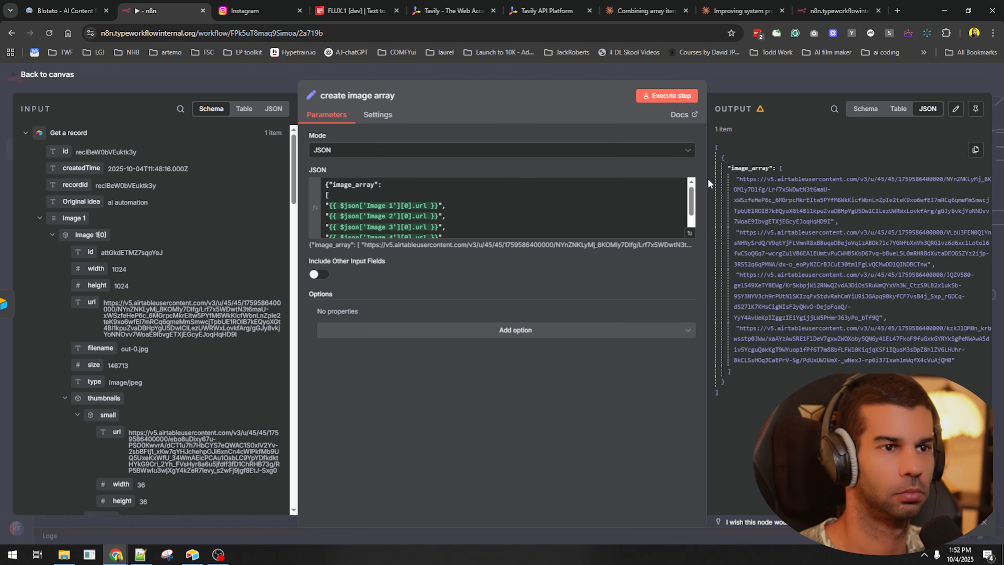
{"action": "left_click", "coordinate": [765, 82]}
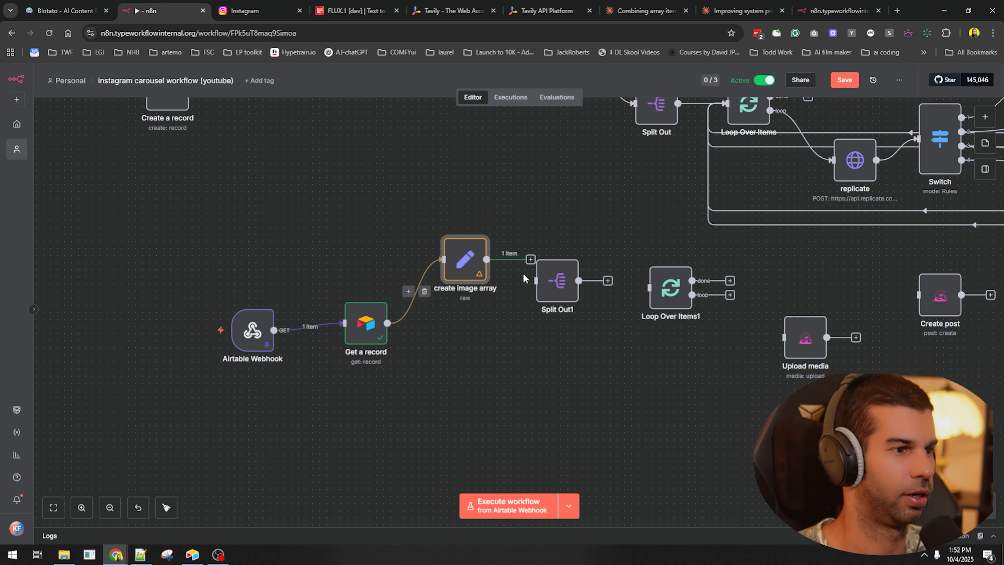
- Split out image_array in Split Out1, run it, and connect it to Loop Over Items1
{"action": "double_click", "coordinate": [551, 284]}
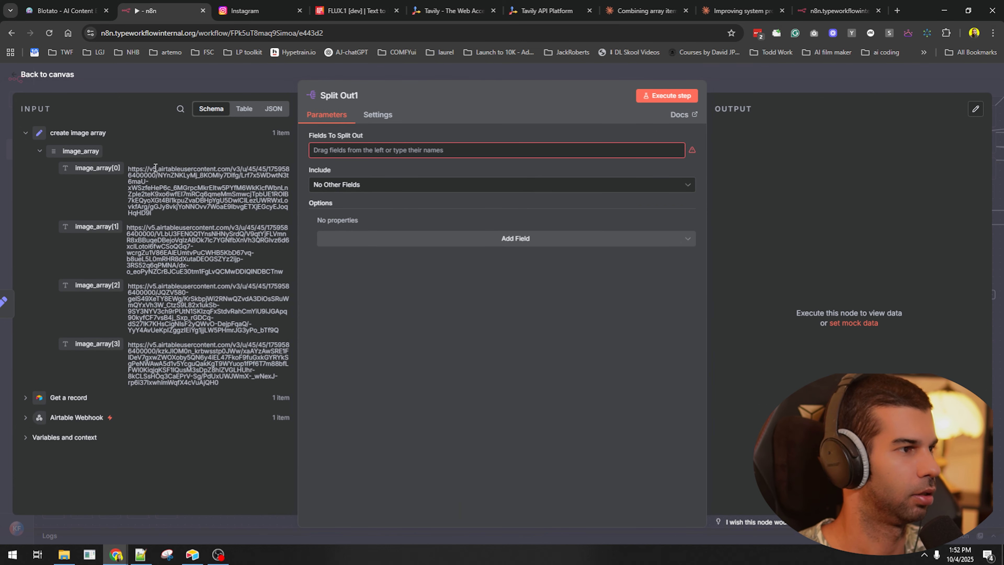
{"action": "left_click_drag", "start_coordinate": [87, 154], "coordinate": [395, 150]}
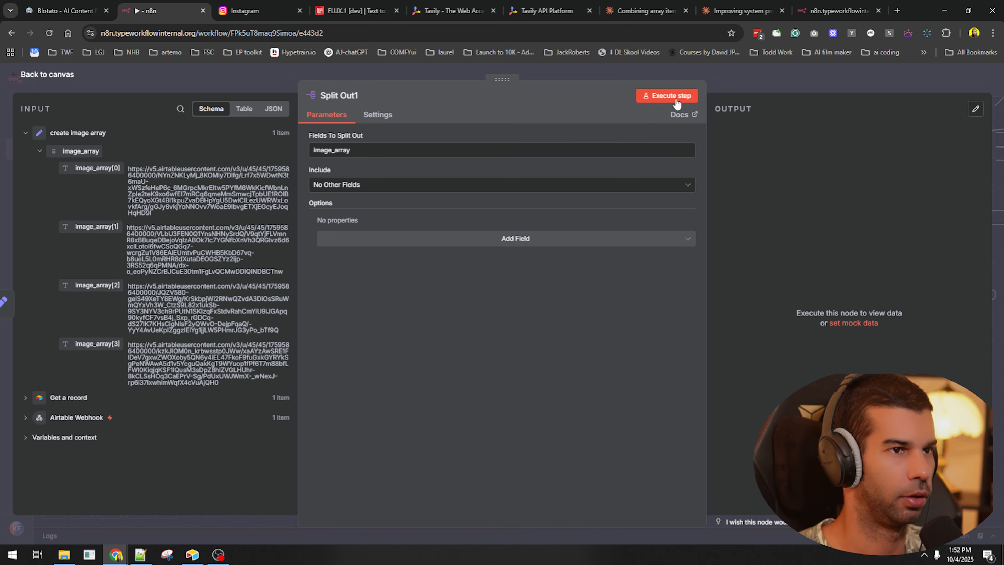
{"action": "left_click", "coordinate": [667, 96]}
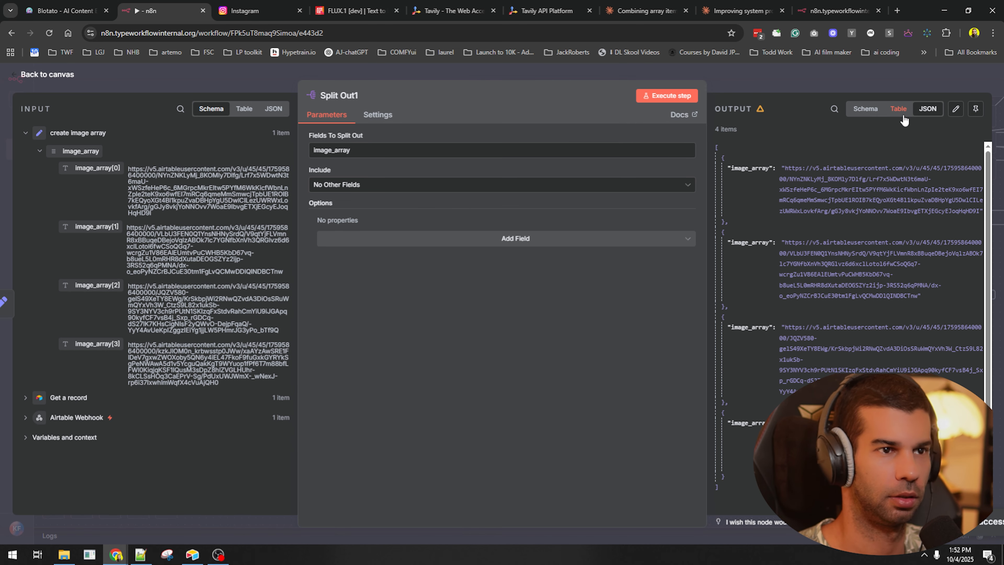
{"action": "left_click", "coordinate": [765, 77]}
{"action": "left_click_drag", "start_coordinate": [622, 280], "coordinate": [784, 337]}
- Map image_array into Upload media's Media URL field and run the whole workflow
{"action": "double_click", "coordinate": [805, 337]}
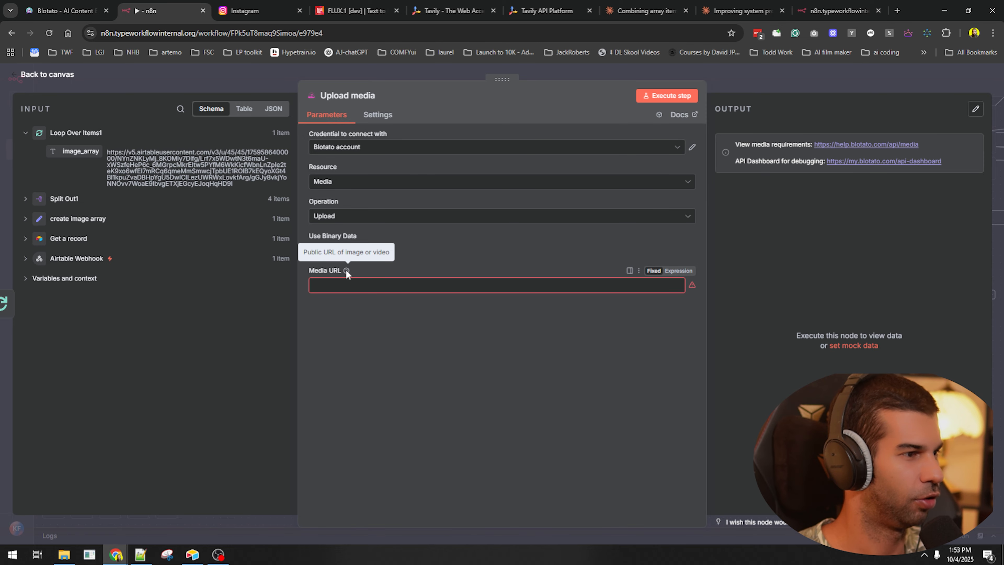
{"action": "left_click_drag", "start_coordinate": [63, 151], "coordinate": [366, 284]}
{"action": "left_click", "coordinate": [864, 82]}
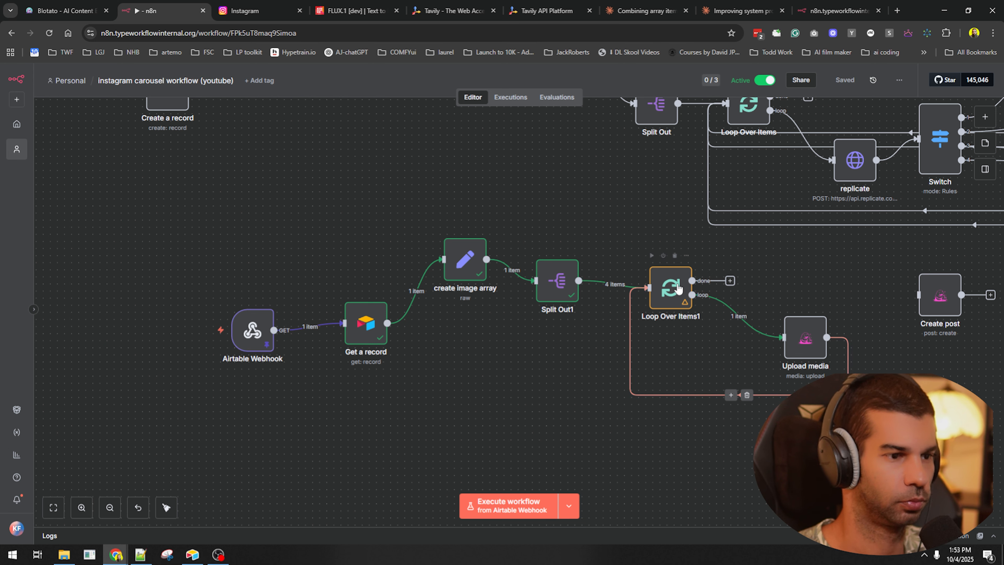
{"action": "left_click", "coordinate": [526, 513]}
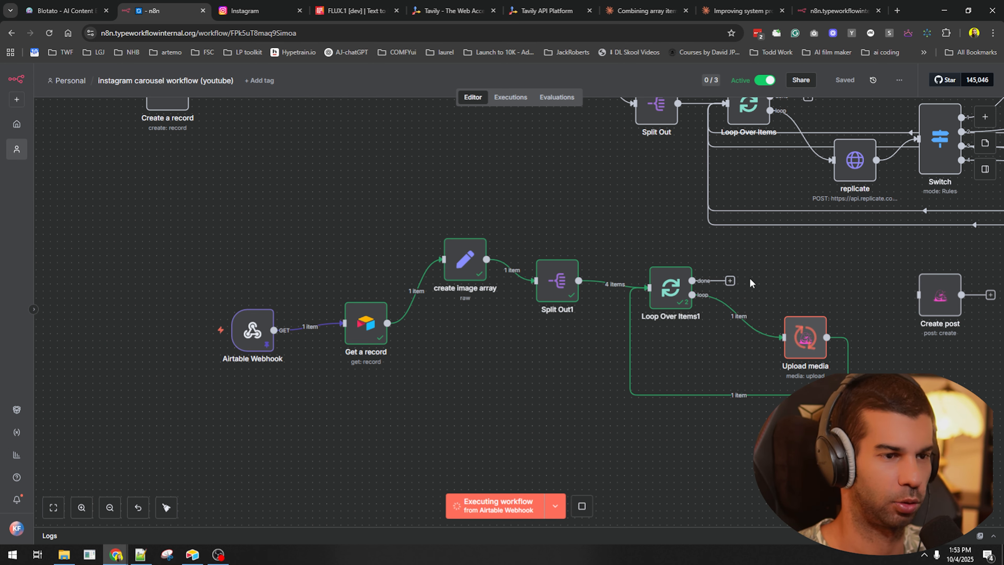
- Add an Aggregate node on the loop's done branch that aggregates the url field
{"action": "double_click", "coordinate": [677, 287]}
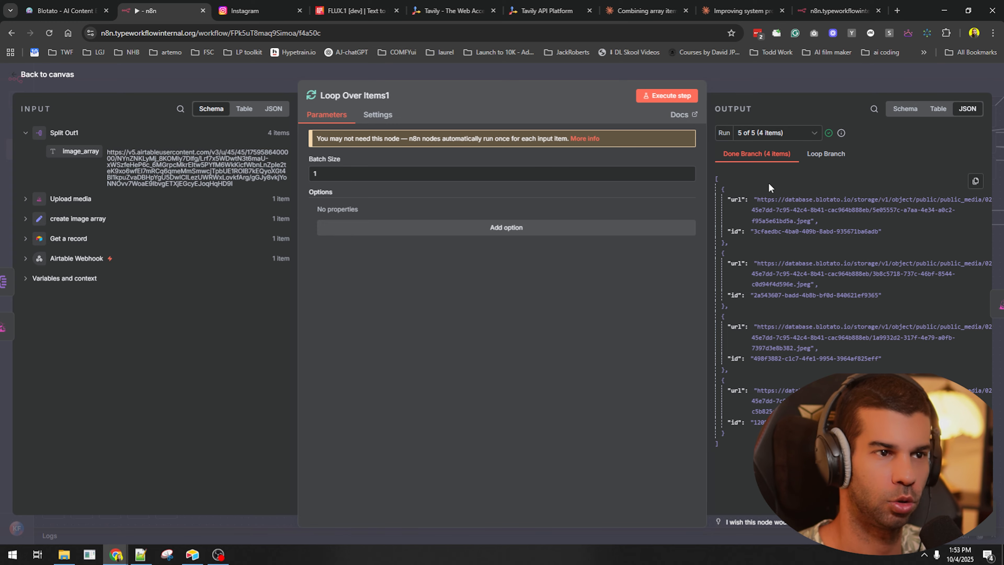
{"action": "left_click", "coordinate": [786, 83]}
{"action": "left_click", "coordinate": [532, 302]}
{"action": "type", "text": "agg"}
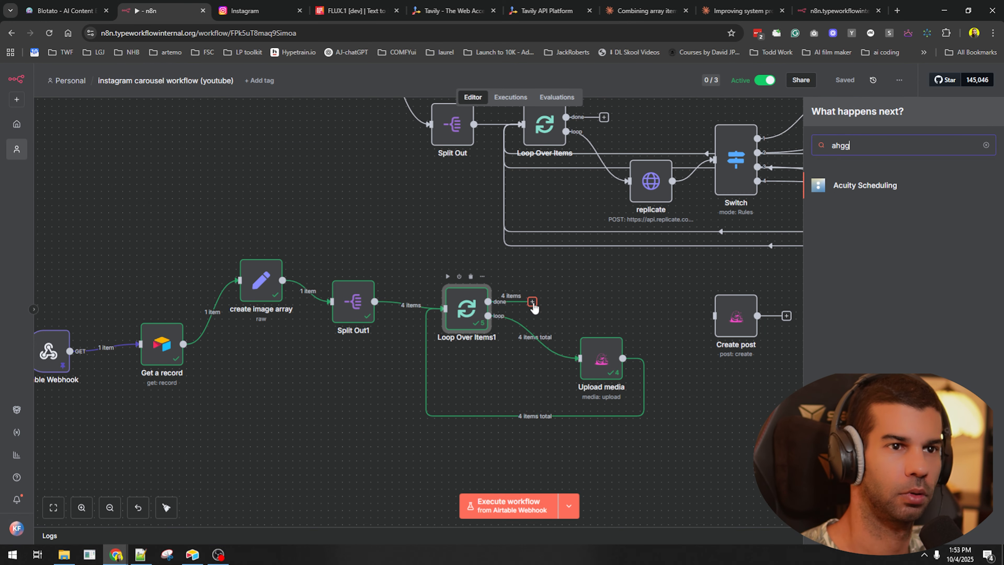
{"action": "key", "text": "Return"}
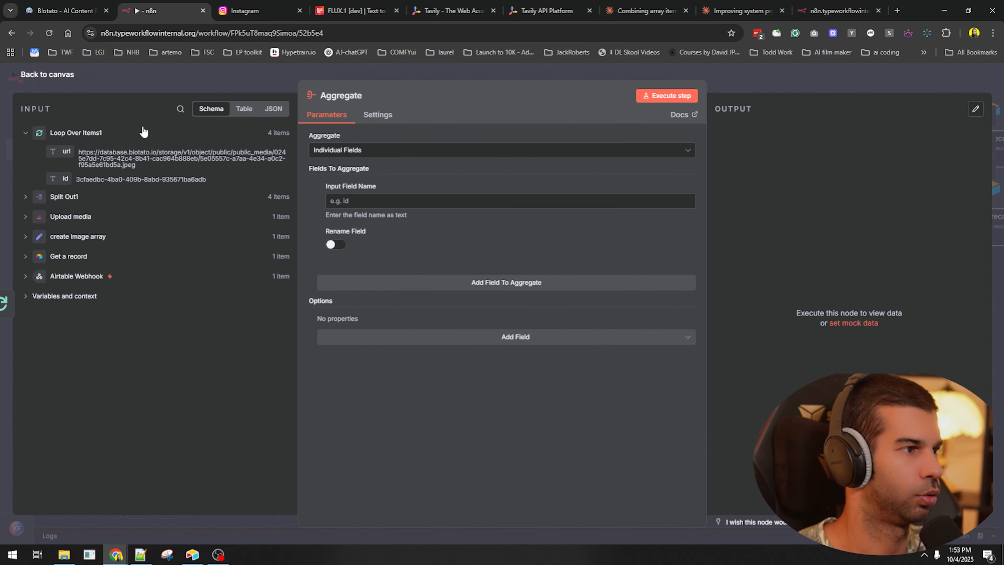
{"action": "left_click_drag", "start_coordinate": [52, 148], "coordinate": [334, 200]}
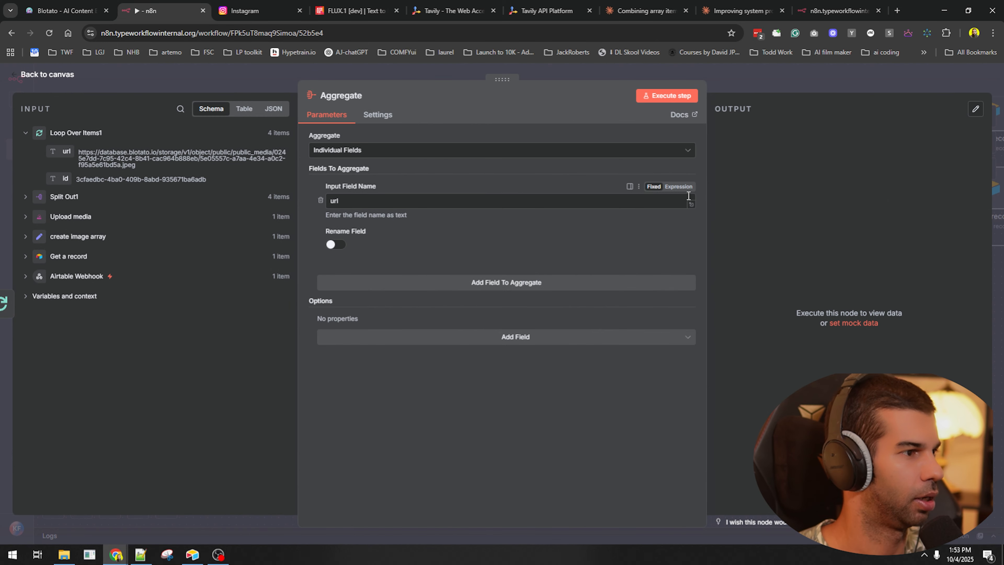
{"action": "key", "text": "Escape"}
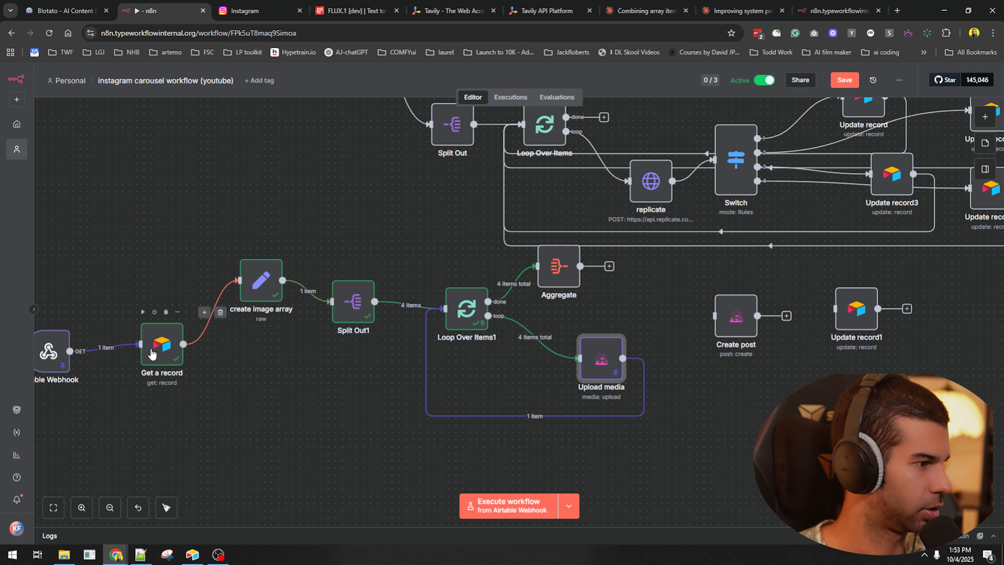
- Check the Aggregate node's combined url list in its output
{"action": "double_click", "coordinate": [562, 266]}
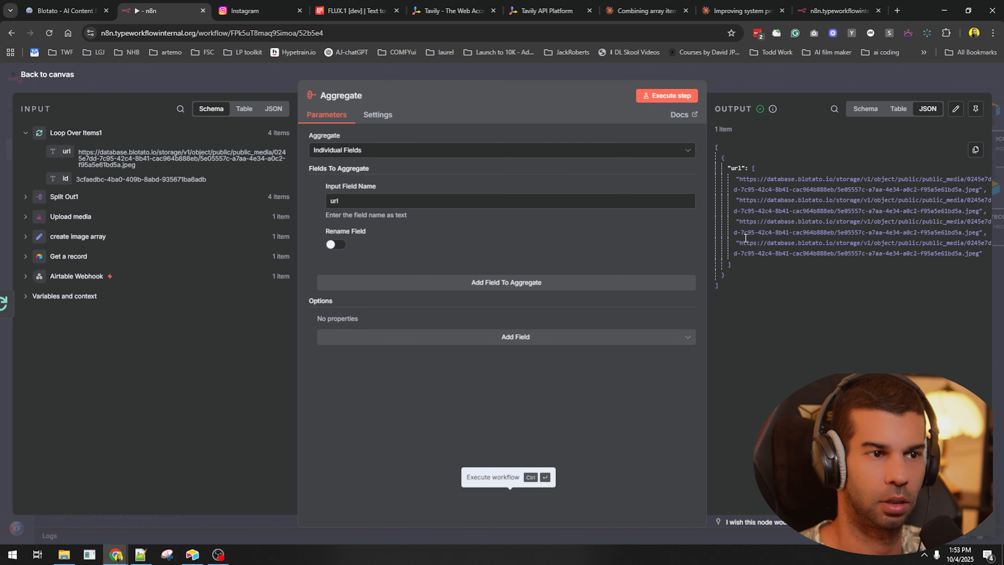
{"action": "left_click_drag", "start_coordinate": [736, 179], "coordinate": [823, 254]}
{"action": "left_click", "coordinate": [793, 210]}
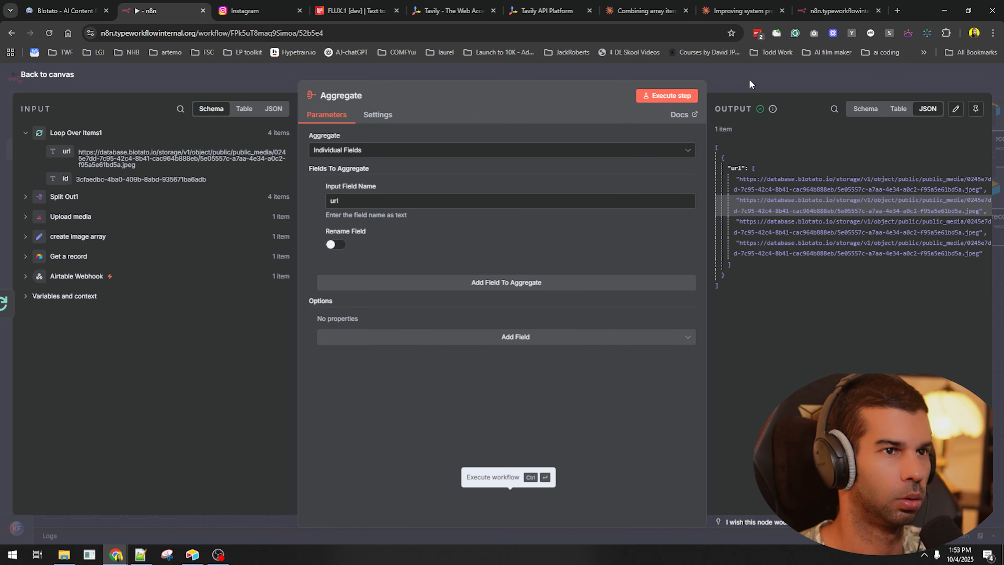
{"action": "key", "text": "Escape"}
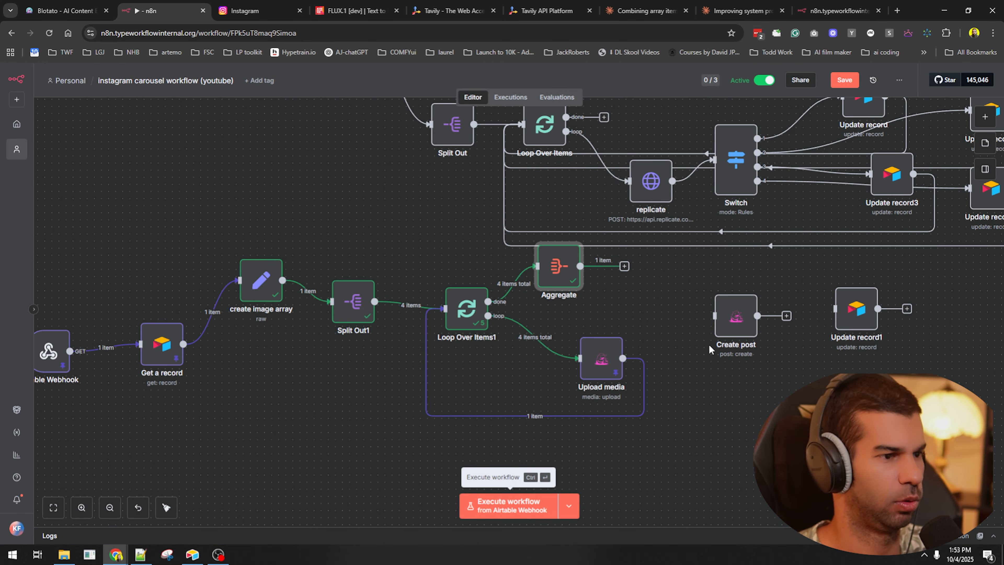
- Connect the Aggregate node's output to the Create post node
{"action": "left_click_drag", "start_coordinate": [728, 400], "coordinate": [500, 378]}
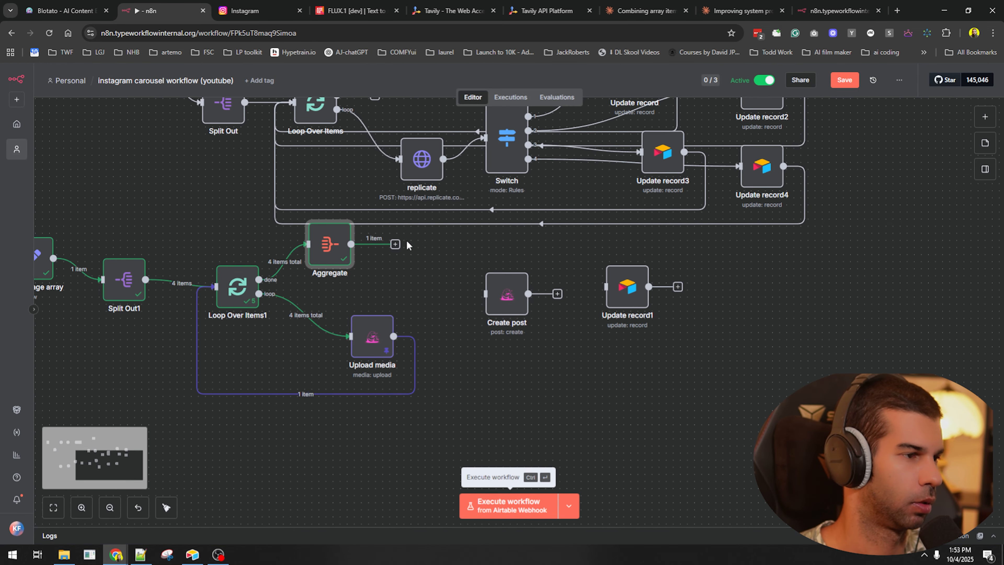
{"action": "double_click", "coordinate": [337, 247]}
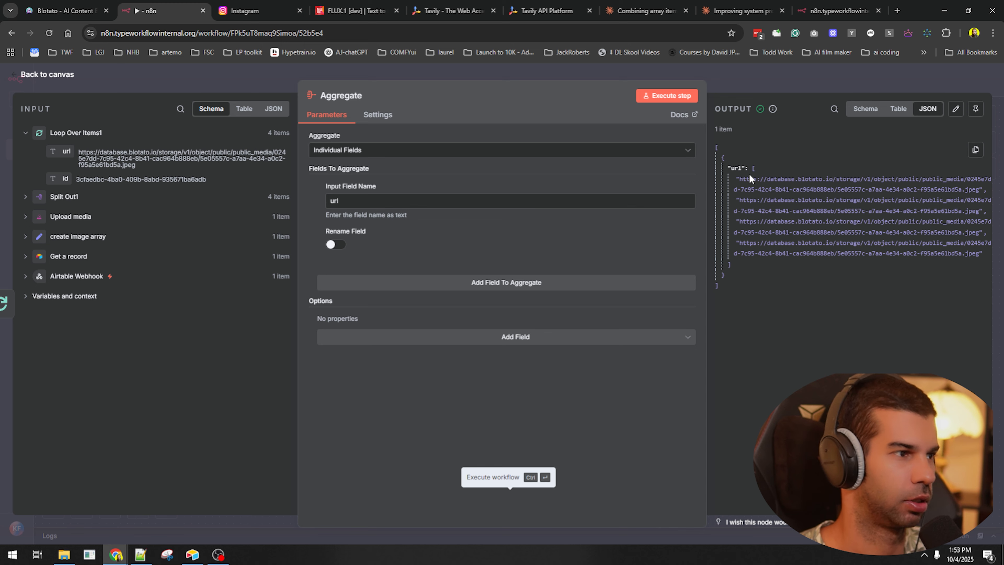
{"action": "left_click", "coordinate": [426, 288]}
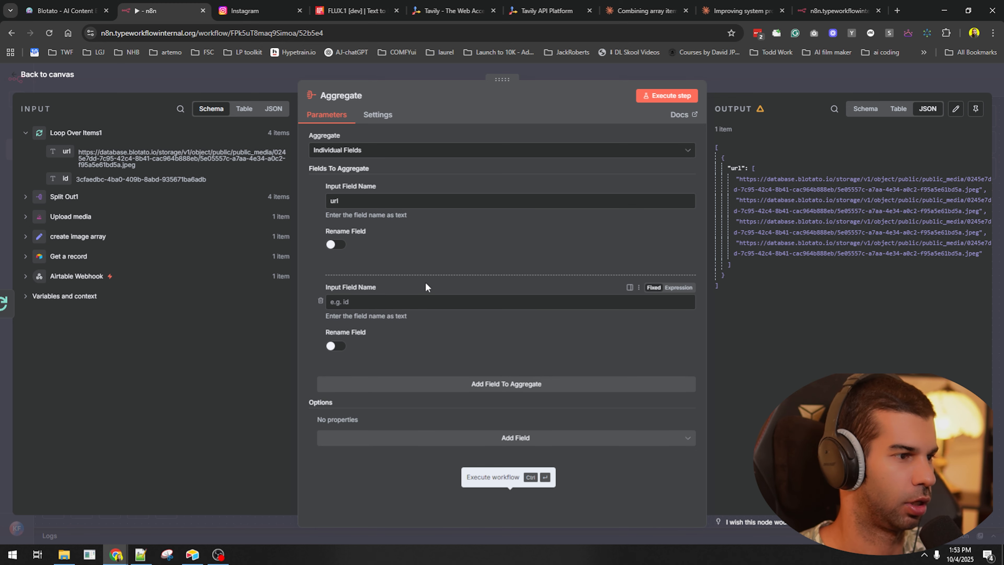
{"action": "left_click", "coordinate": [328, 309]}
{"action": "key", "text": "Escape"}
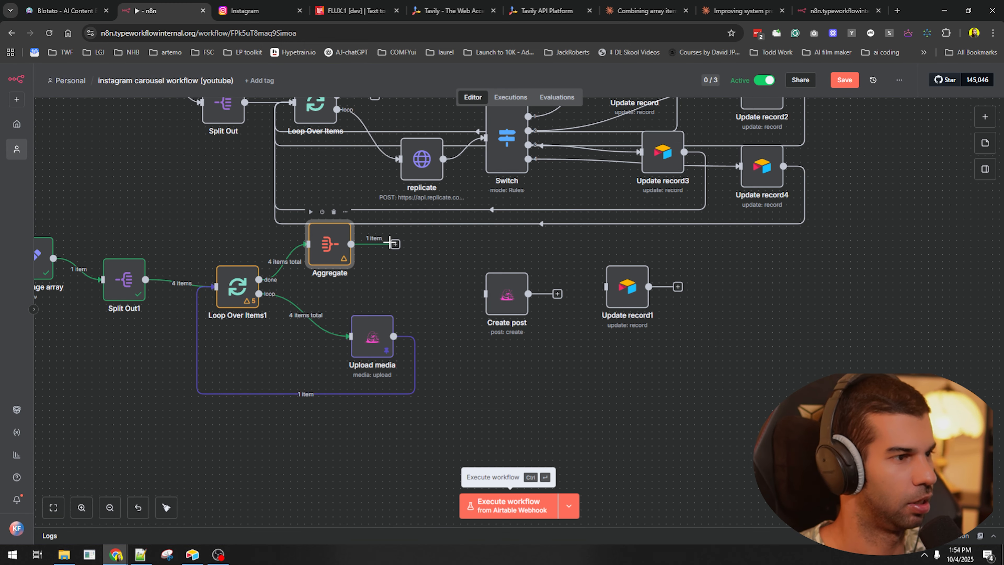
{"action": "left_click_drag", "start_coordinate": [392, 244], "coordinate": [498, 298]}
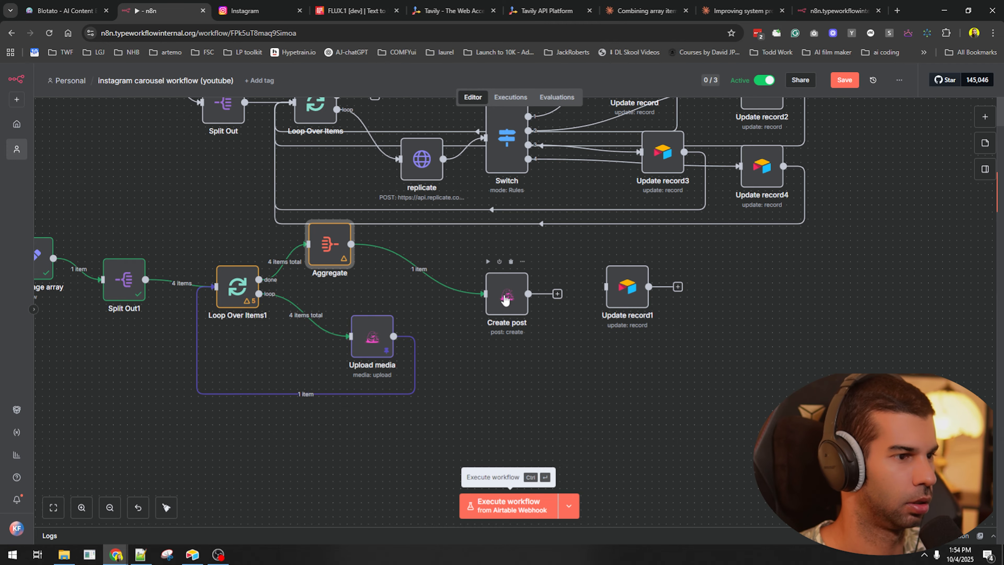
- Fill Create post's Media URLs with the aggregated url list, trying and undoing toJsonString
{"action": "double_click", "coordinate": [505, 299]}
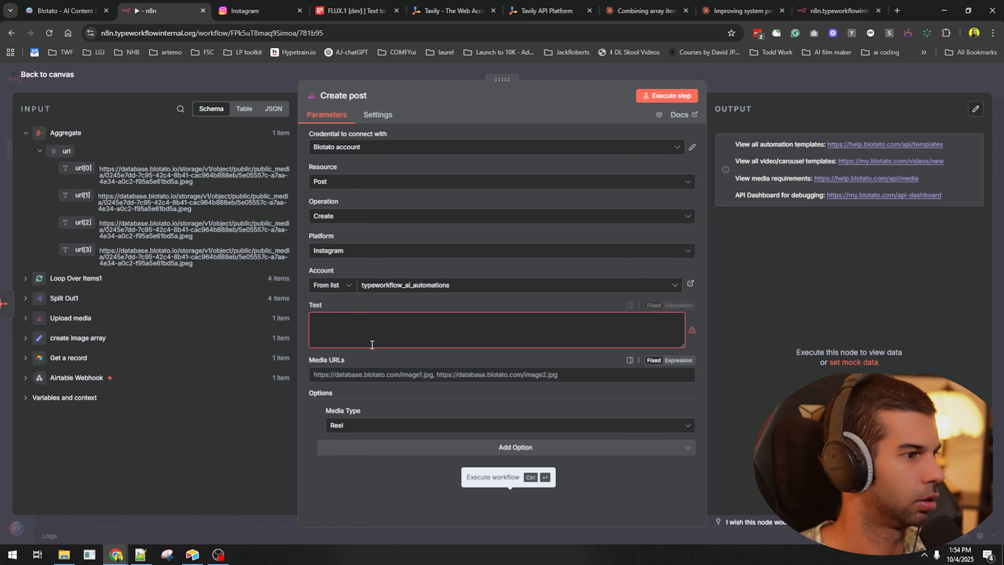
{"action": "left_click", "coordinate": [411, 376]}
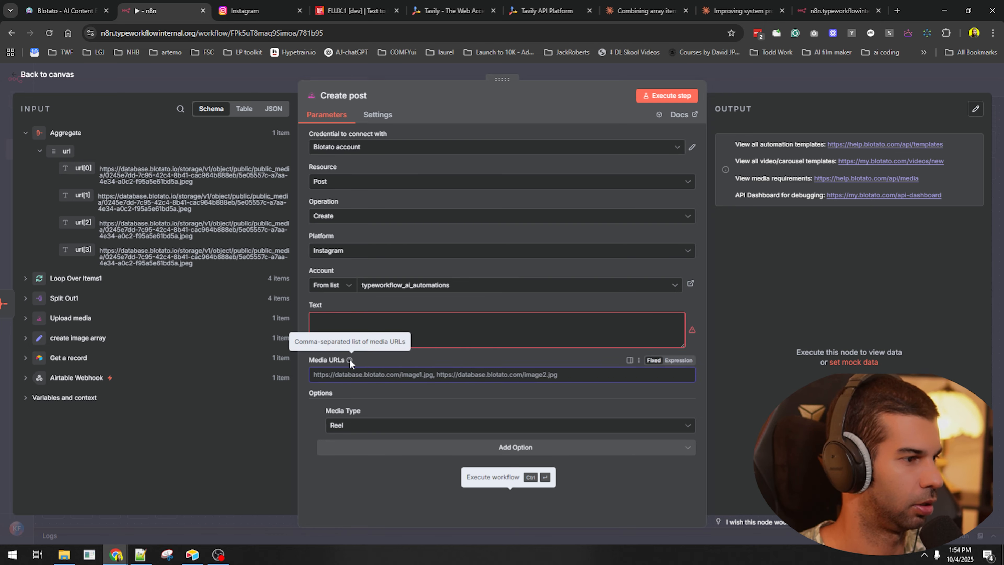
{"action": "left_click_drag", "start_coordinate": [66, 151], "coordinate": [363, 377]}
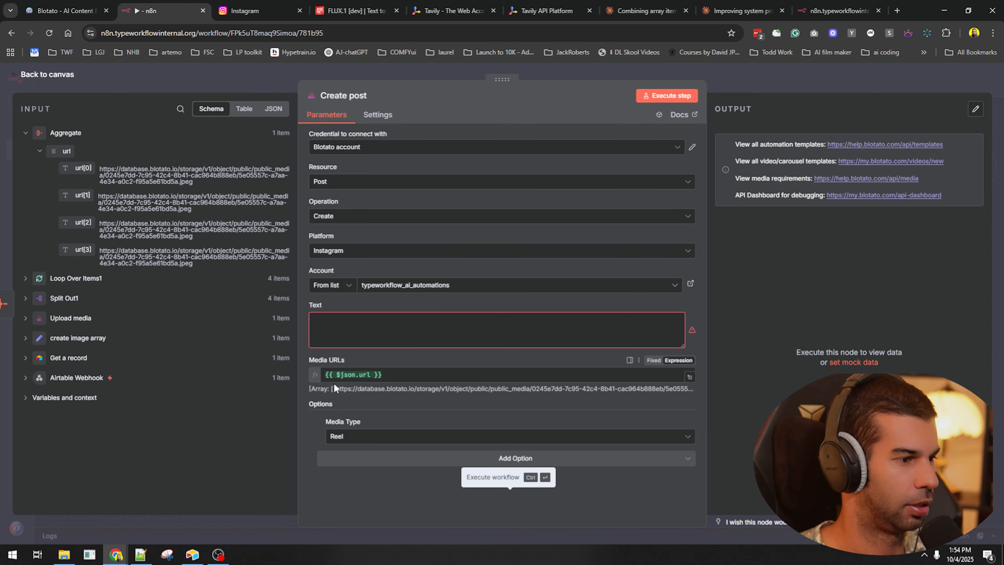
{"action": "left_click", "coordinate": [369, 373]}
{"action": "type", "text": ".to"}
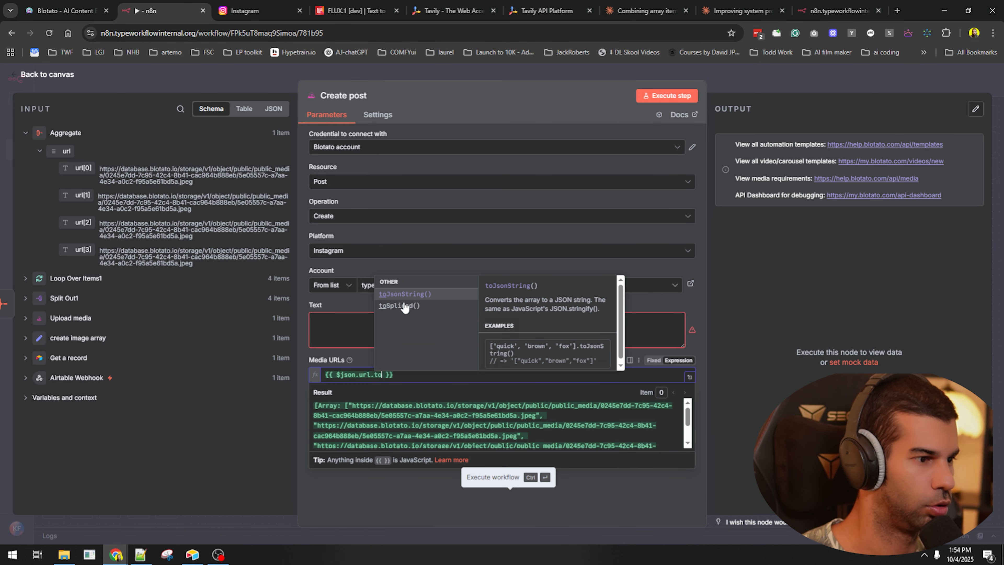
{"action": "key", "text": "Return"}
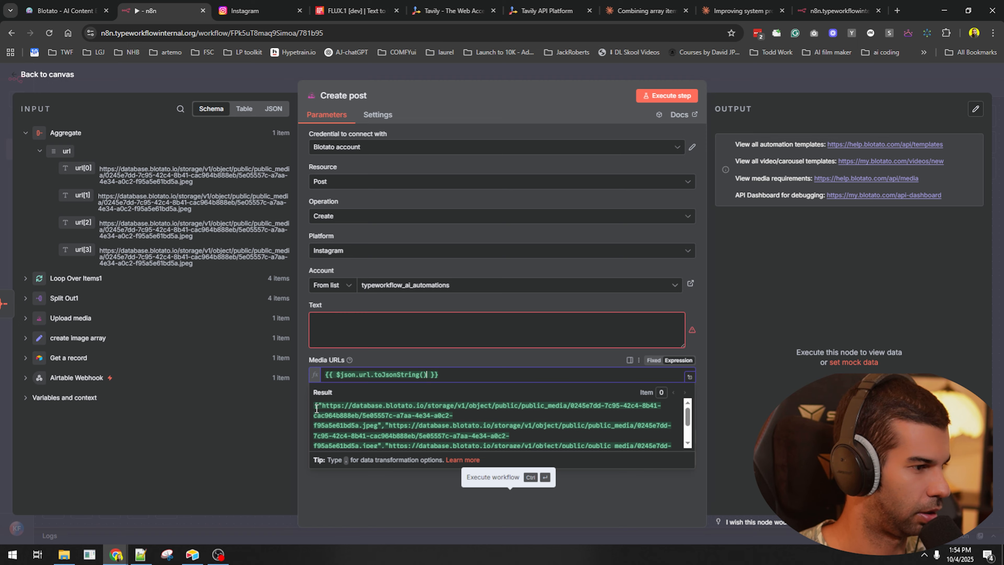
{"action": "key", "text": "ctrl+z"}
{"action": "key", "text": "ctrl+z"}
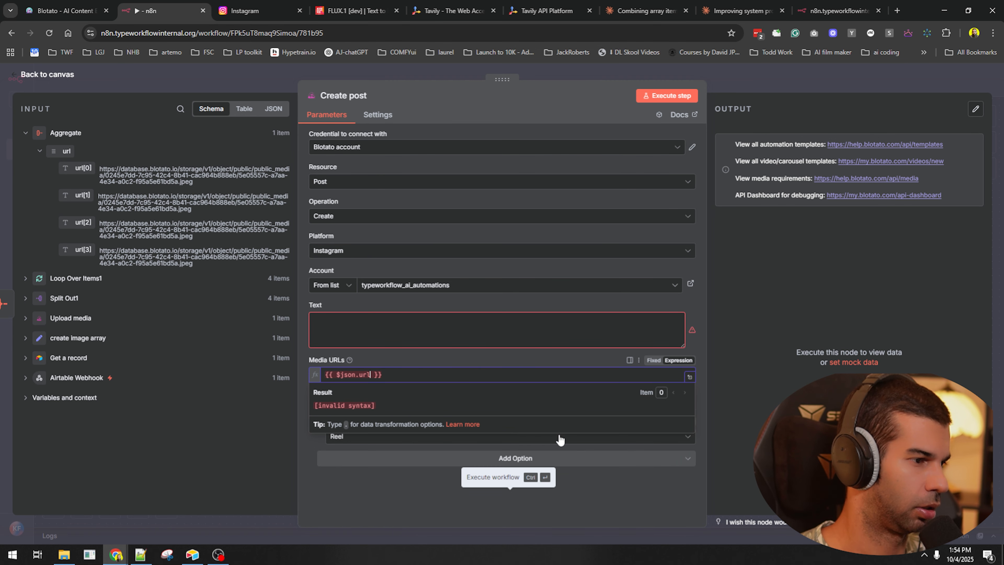
- Wrap the Media URLs expression in JSON.stringify()
{"action": "type", "text": "JSOn."}
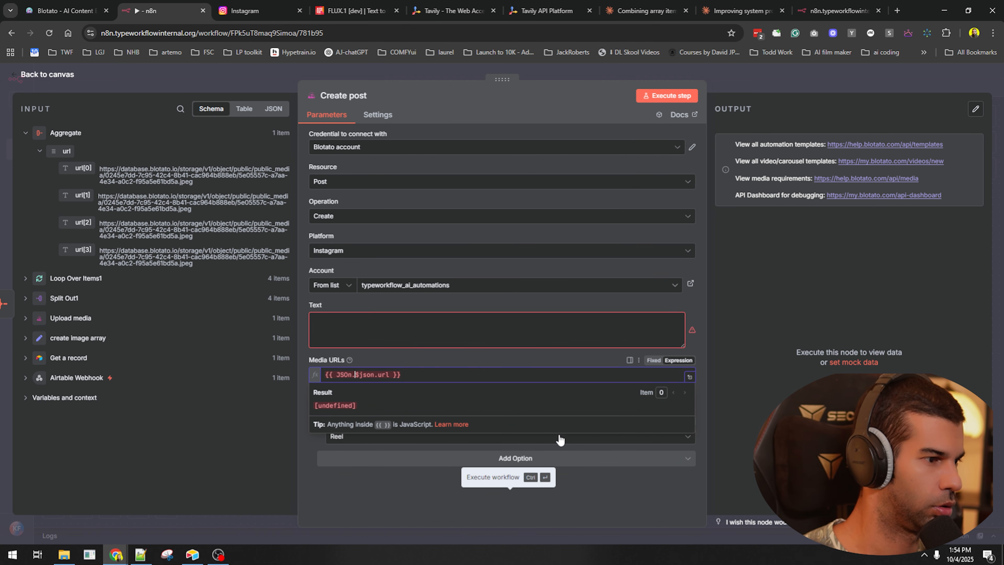
{"action": "key", "text": "BackSpace"}
{"action": "type", "text": "N.s"}
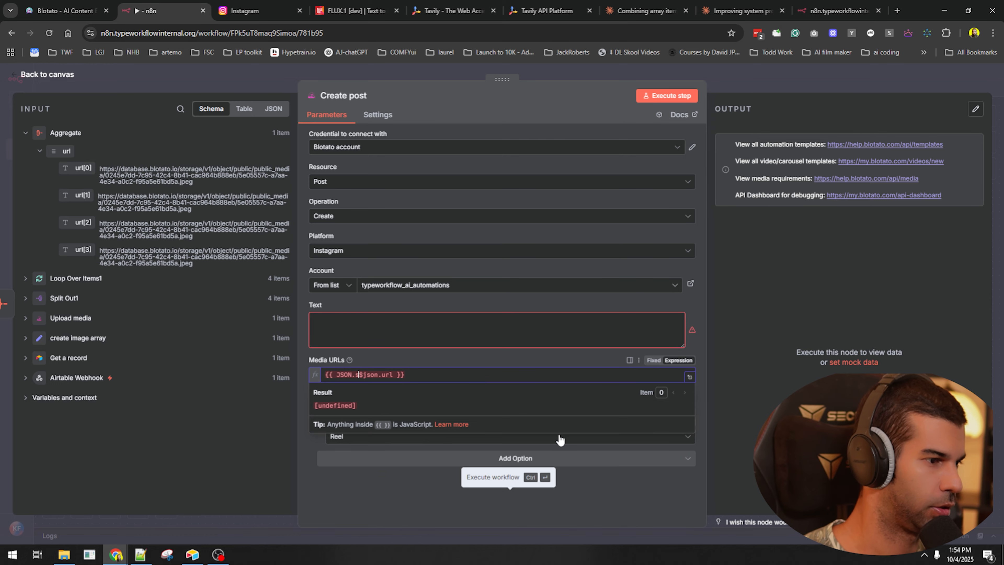
{"action": "type", "text": "tringify"}
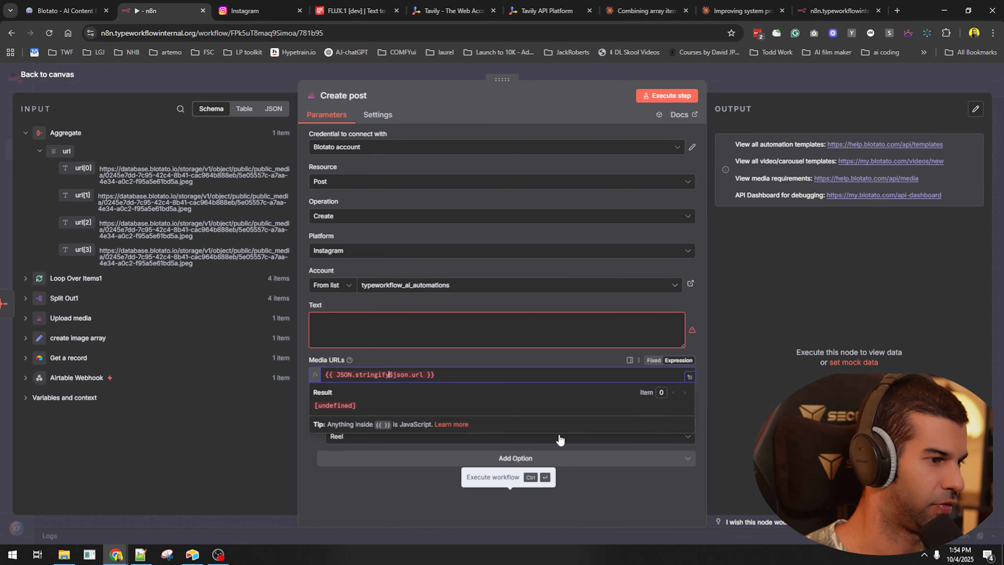
{"action": "type", "text": "("}
{"action": "type", "text": ")"}
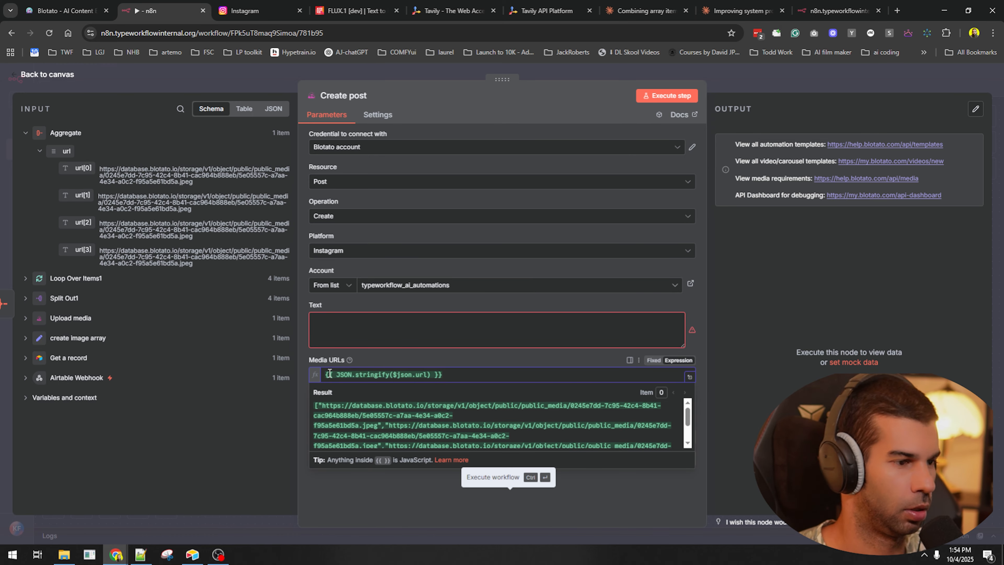
{"action": "left_click", "coordinate": [689, 377]}
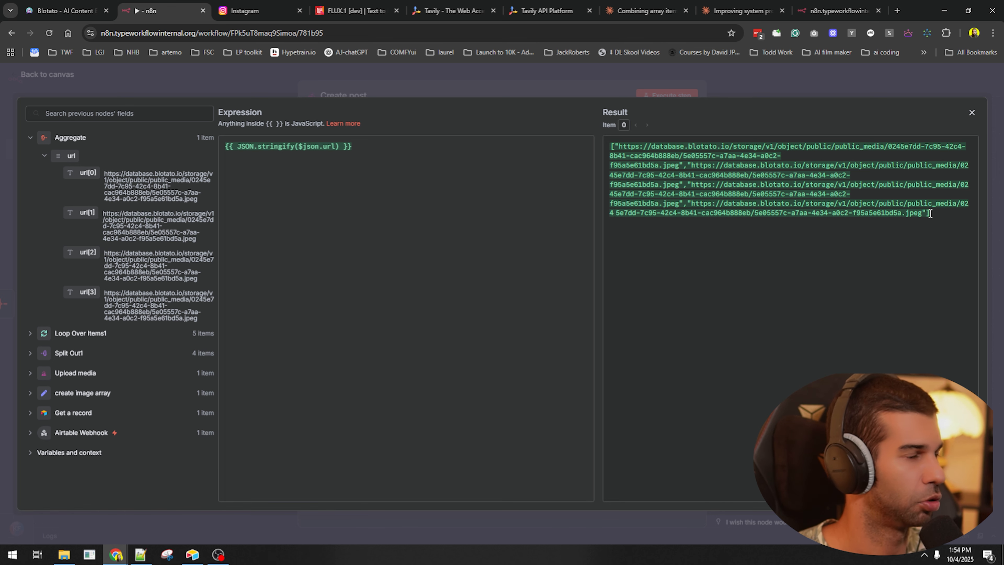
{"action": "key", "text": "Escape"}
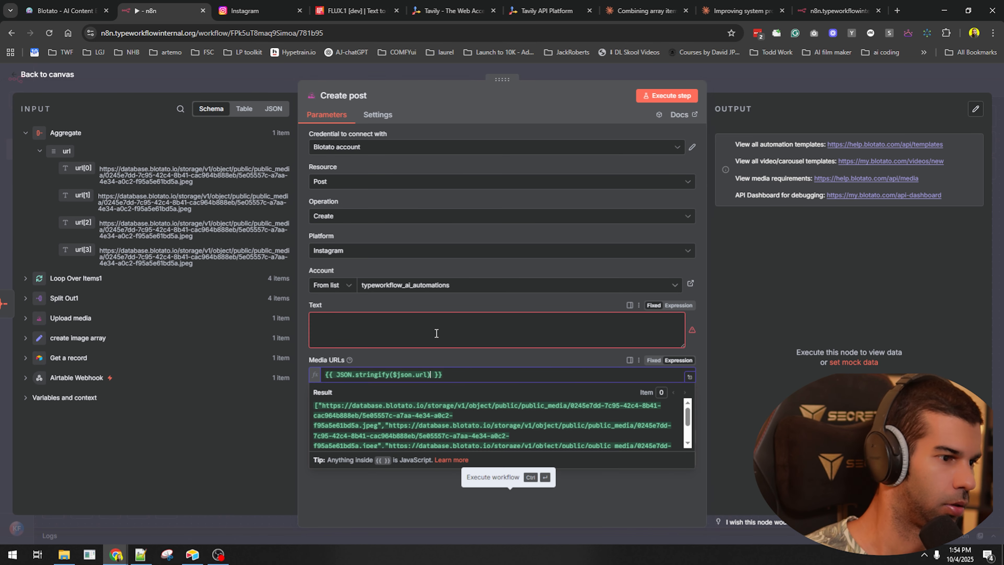
- Strip the brackets with .replace('[','').replace(']','') and check the quoted URL list
{"action": "type", "text": ".tp"}
{"action": "key", "text": "BackSpace"}
{"action": "key", "text": "BackSpace"}
{"action": "type", "text": "replace('['"}
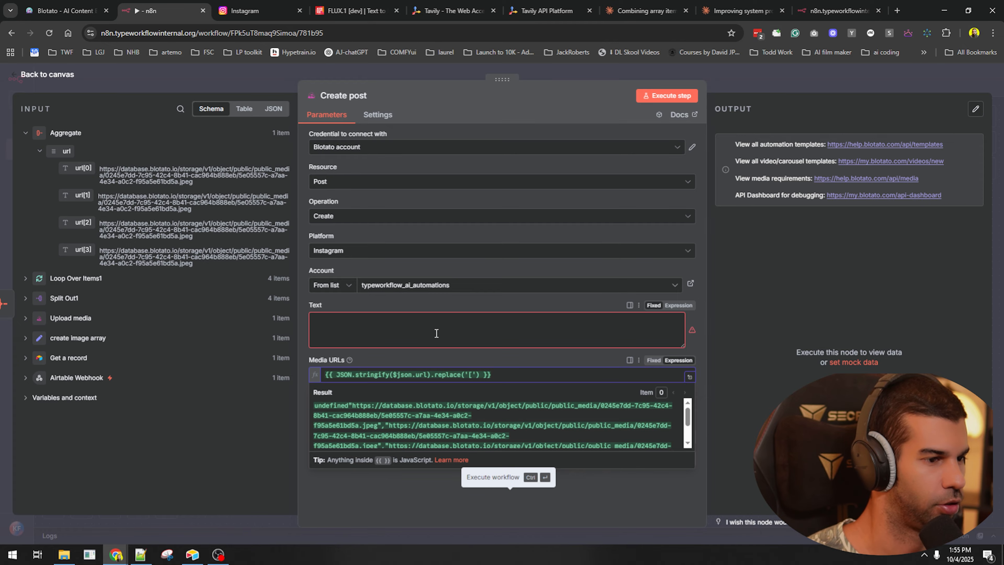
{"action": "type", "text": ",'').replace("}
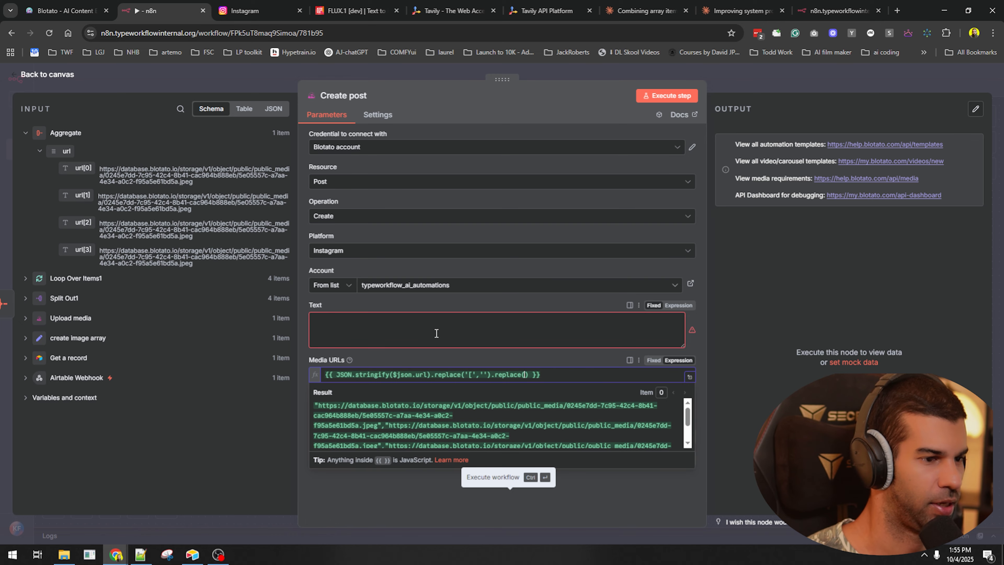
{"action": "type", "text": "']',"}
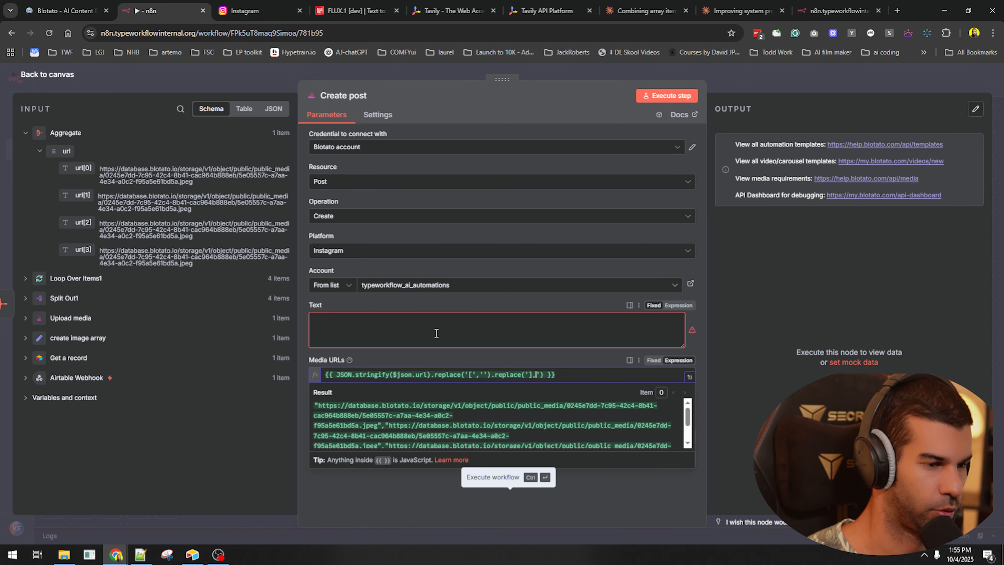
{"action": "type", "text": "'"}
{"action": "left_click", "coordinate": [690, 377]}
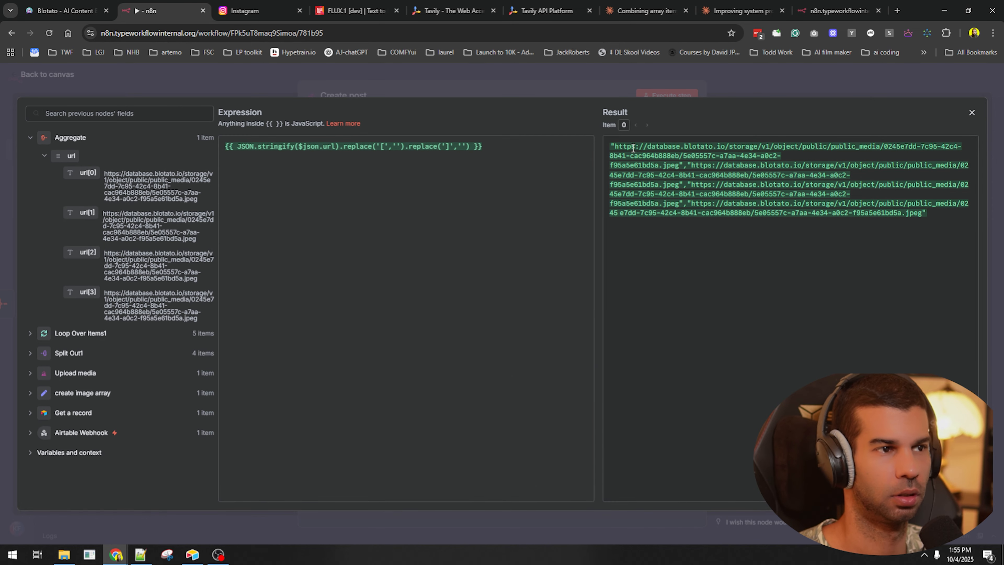
{"action": "left_click_drag", "start_coordinate": [633, 148], "coordinate": [870, 248]}
{"action": "left_click", "coordinate": [867, 237]}
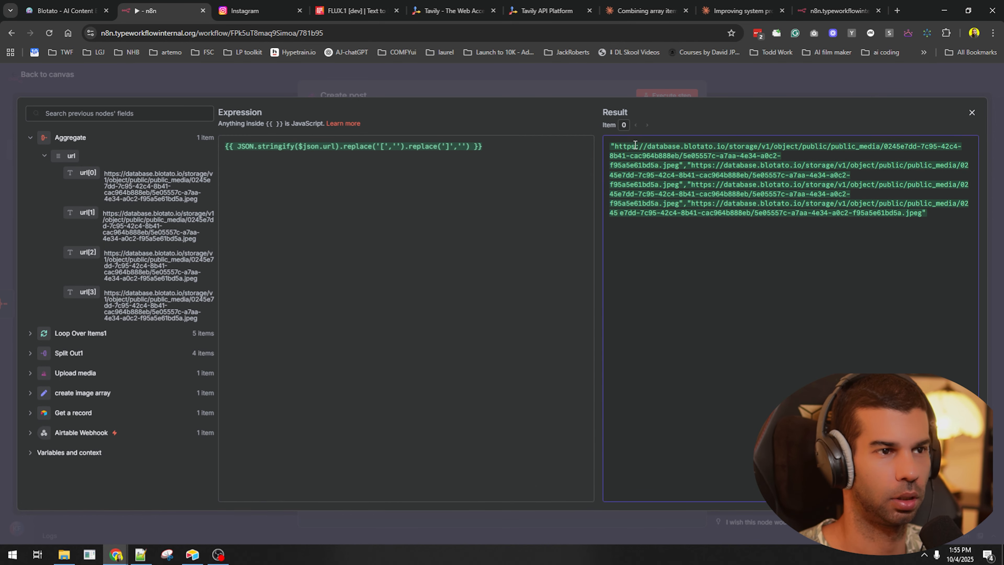
{"action": "key", "text": "Escape"}
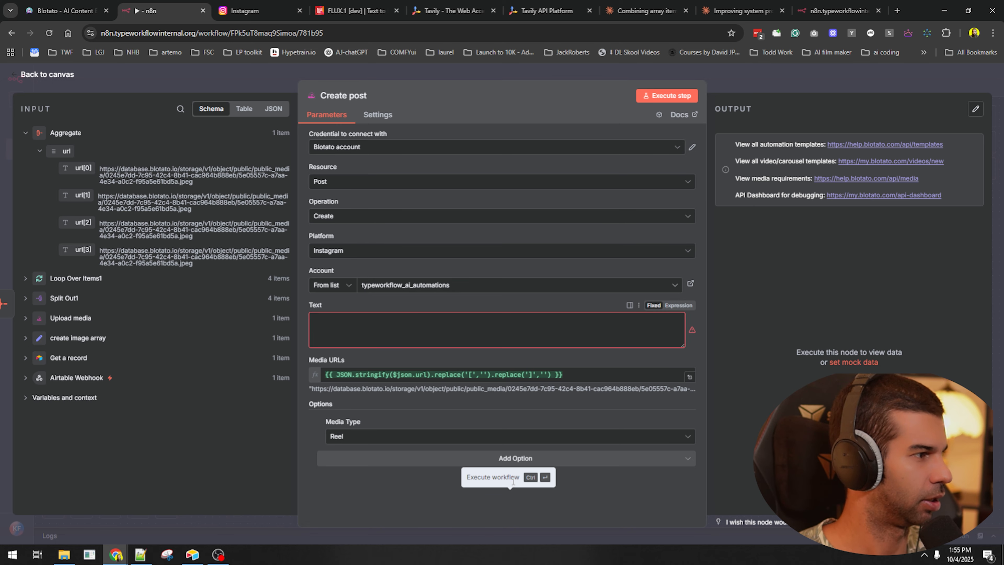
- Set the post Text to the Social Media Caption from Get a record
{"action": "left_click", "coordinate": [25, 358]}
{"action": "scroll", "coordinate": [55, 277], "scroll_direction": "down", "scroll_amount": 4}
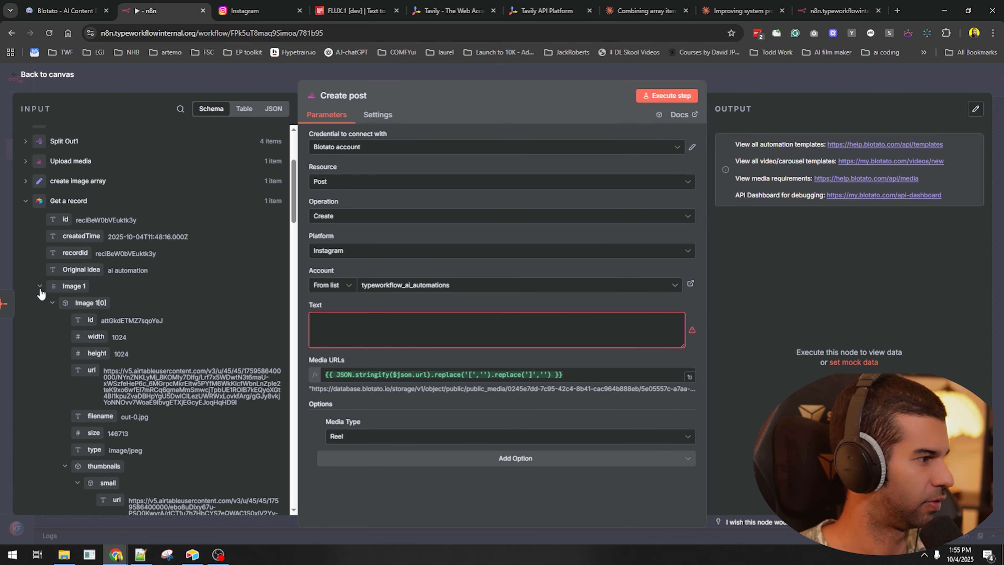
{"action": "left_click", "coordinate": [40, 286]}
{"action": "left_click_drag", "start_coordinate": [86, 429], "coordinate": [469, 332]}
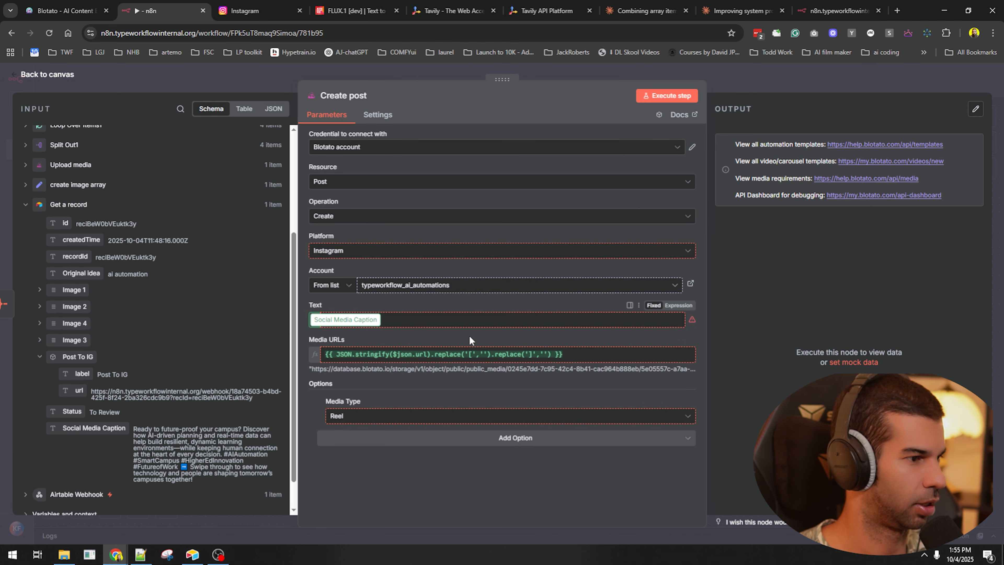
- Check the Update record1 node, then pan back to the Airtable Webhook end of the workflow
{"action": "left_click", "coordinate": [737, 80]}
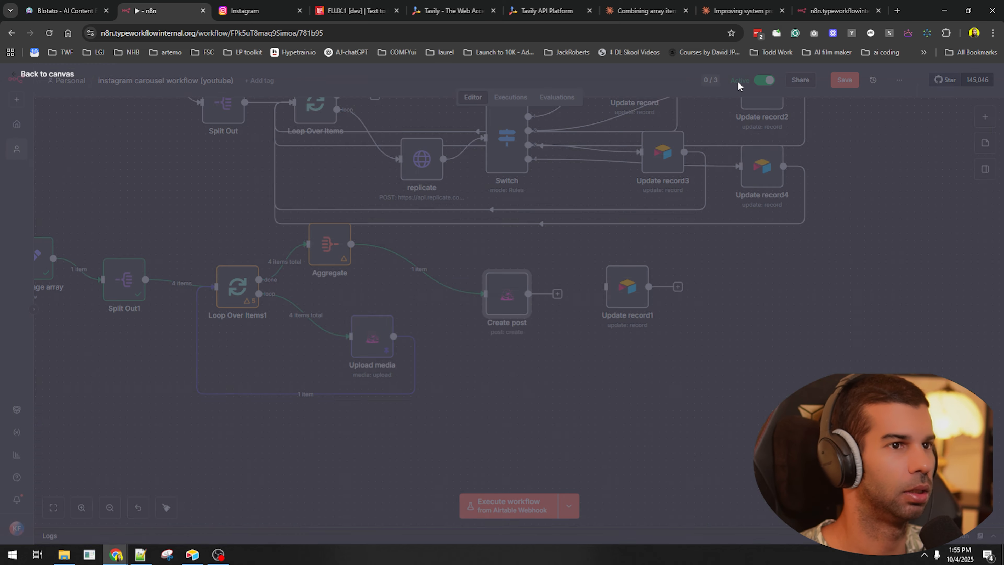
{"action": "double_click", "coordinate": [628, 291]}
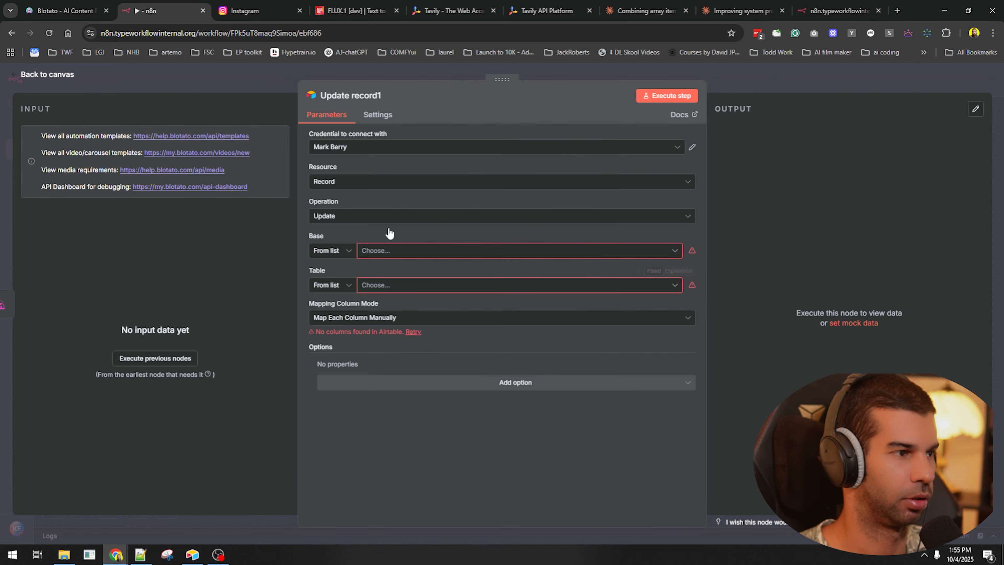
{"action": "left_click", "coordinate": [815, 83]}
{"action": "left_click_drag", "start_coordinate": [521, 409], "coordinate": [737, 418]}
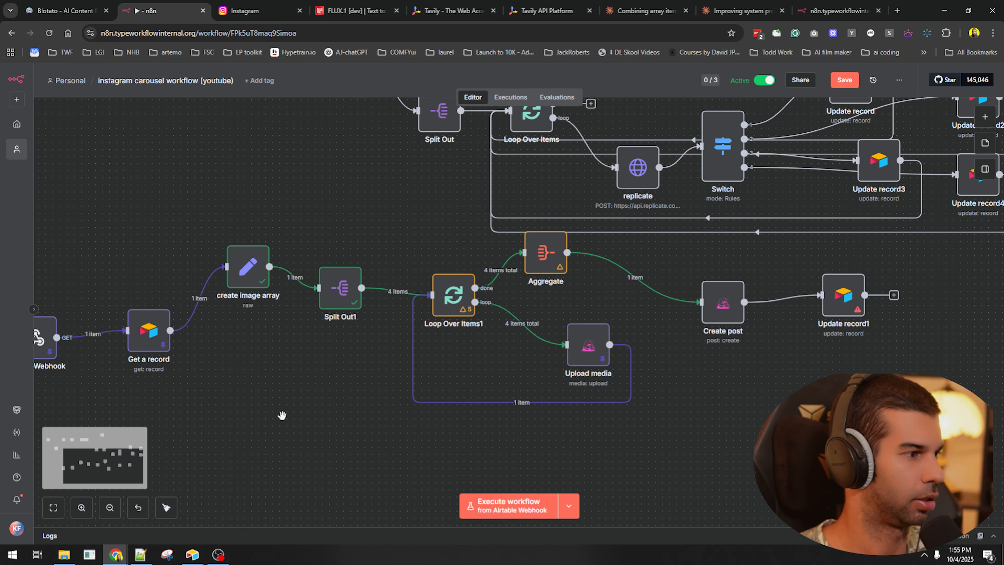
{"action": "left_click_drag", "start_coordinate": [143, 380], "coordinate": [216, 363]}
- Insert an Edit Fields (Set) node after Get a record and map the id field into it
{"action": "left_click", "coordinate": [214, 317]}
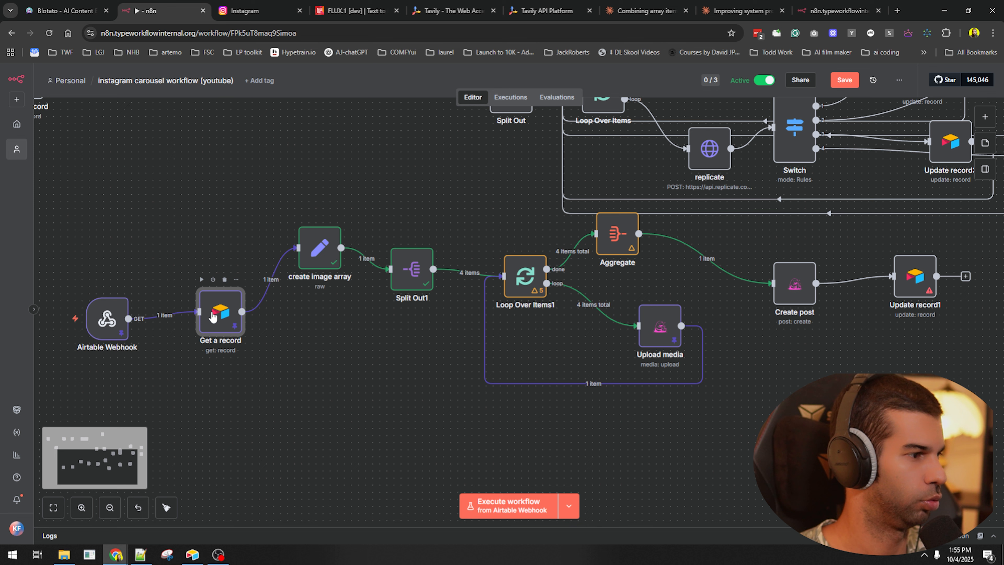
{"action": "left_click", "coordinate": [264, 287]}
{"action": "type", "text": "set"}
{"action": "key", "text": "Return"}
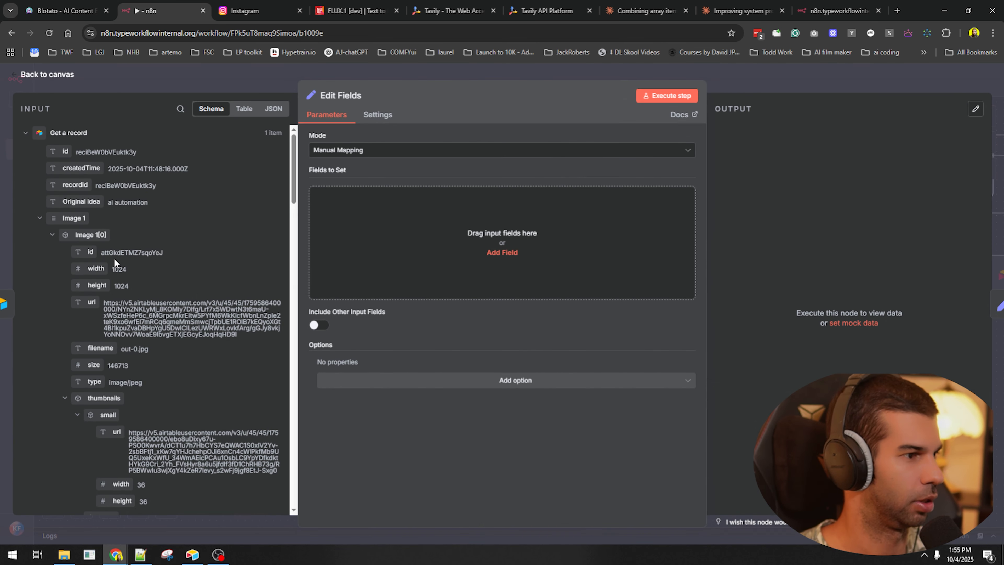
{"action": "left_click_drag", "start_coordinate": [65, 151], "coordinate": [388, 247]}
- Rewrite the id value as $('Get a record').item.json
{"action": "left_click", "coordinate": [573, 195]}
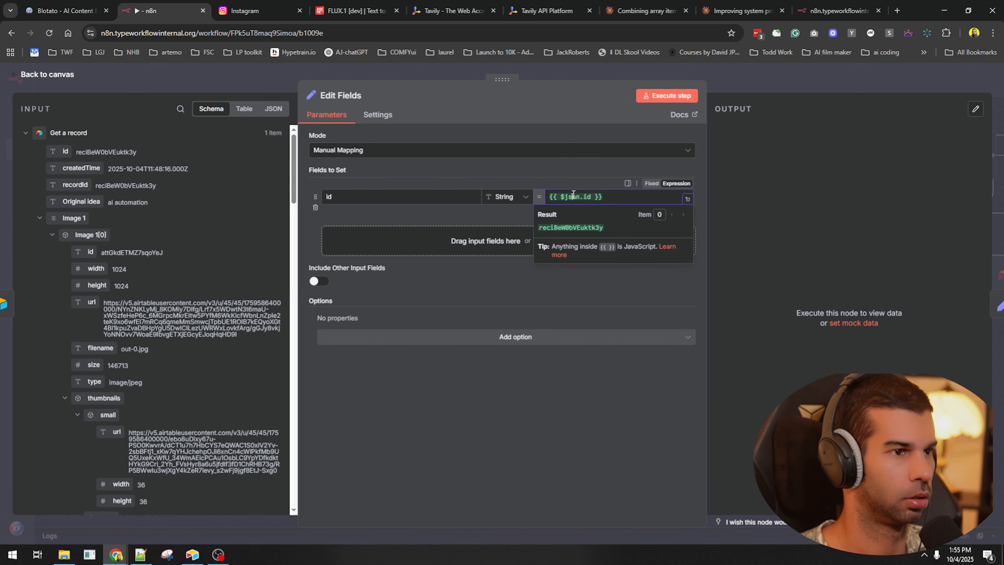
{"action": "type", "text": "('Get a record')"}
{"action": "key", "text": "Return"}
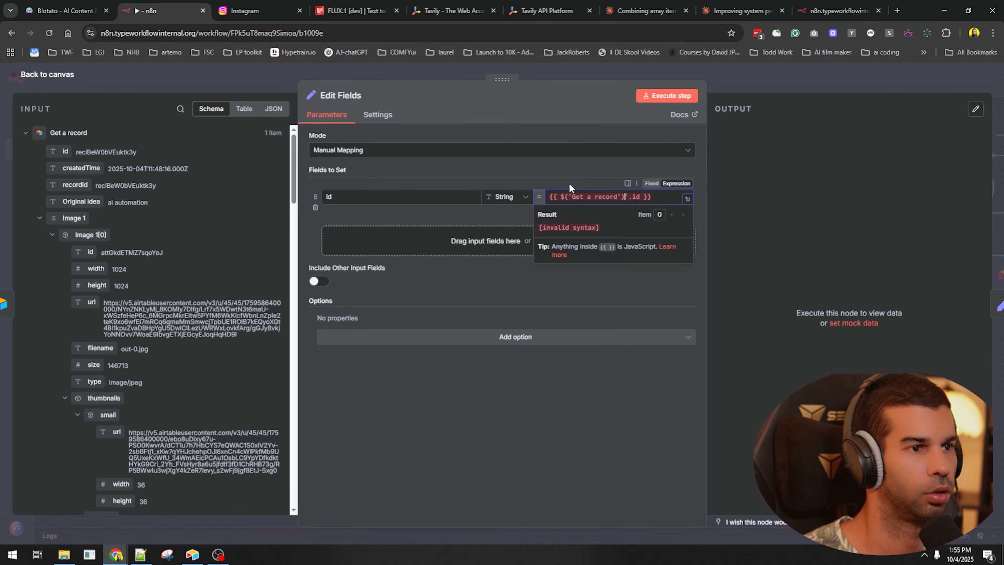
{"action": "key", "text": "Delete"}
{"action": "type", "text": ".item.json.i"}
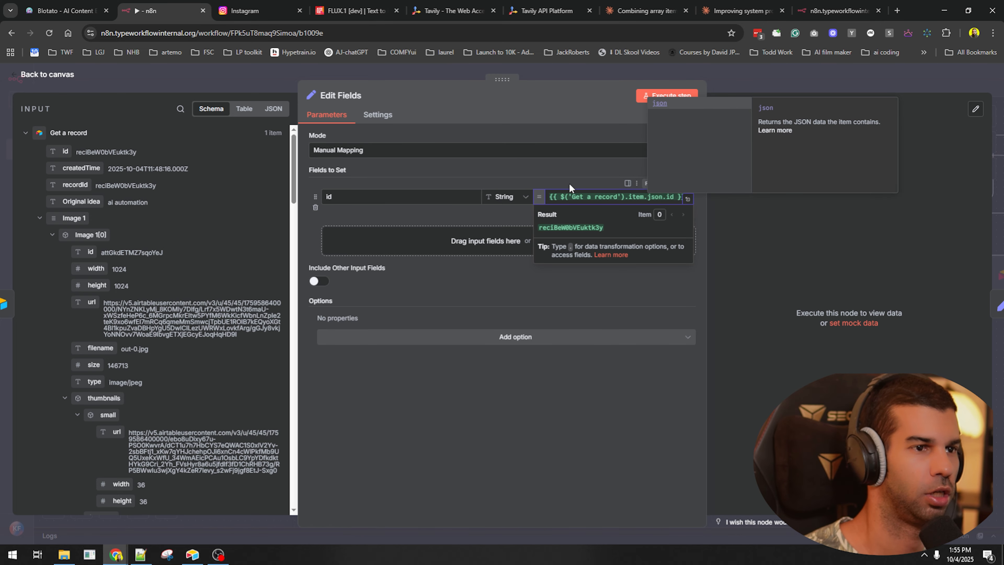
{"action": "key", "text": "Escape"}
{"action": "key", "text": "Escape"}
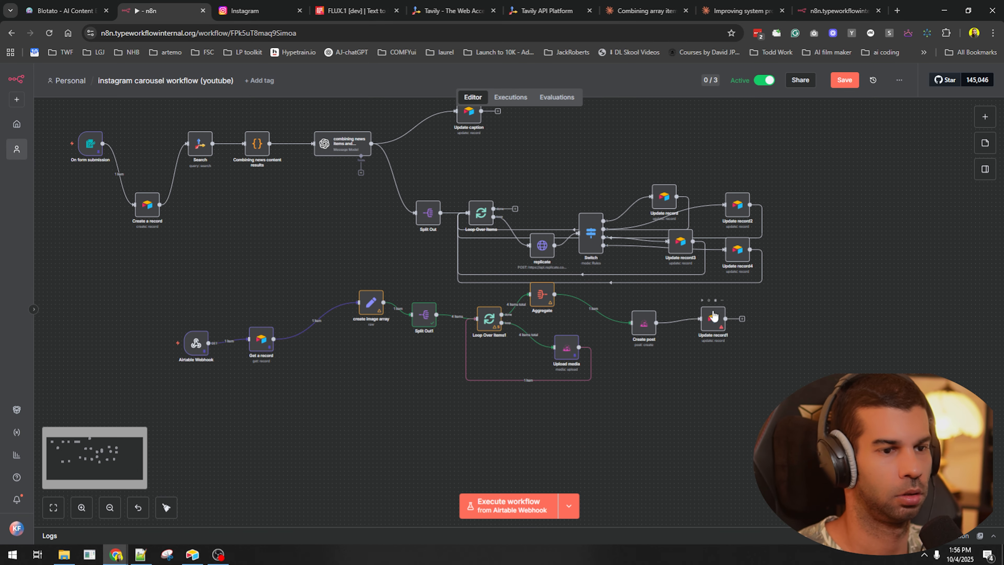
- Point Update record1 at the Airtable token credential, the instagram carousel workflow (youtube) base and the Instagram reels table
{"action": "double_click", "coordinate": [714, 320]}
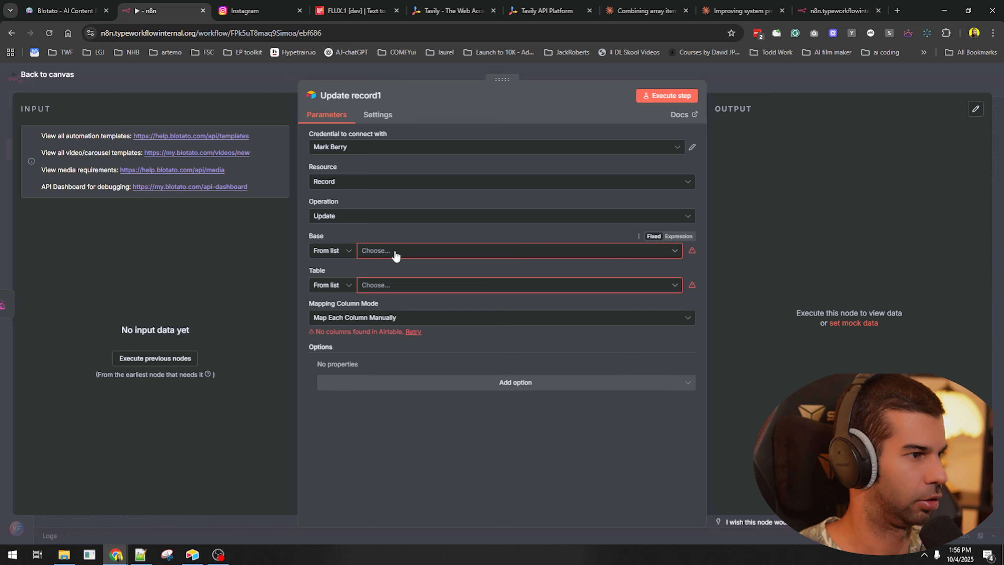
{"action": "left_click", "coordinate": [395, 253]}
{"action": "left_click", "coordinate": [372, 149]}
{"action": "left_click", "coordinate": [367, 170]}
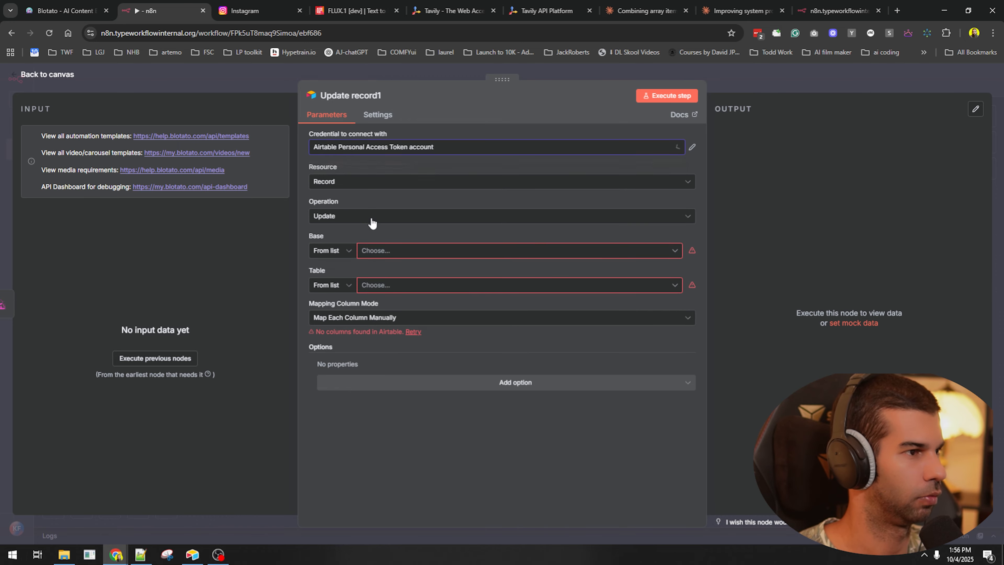
{"action": "left_click", "coordinate": [381, 252]}
{"action": "key", "text": "super+v"}
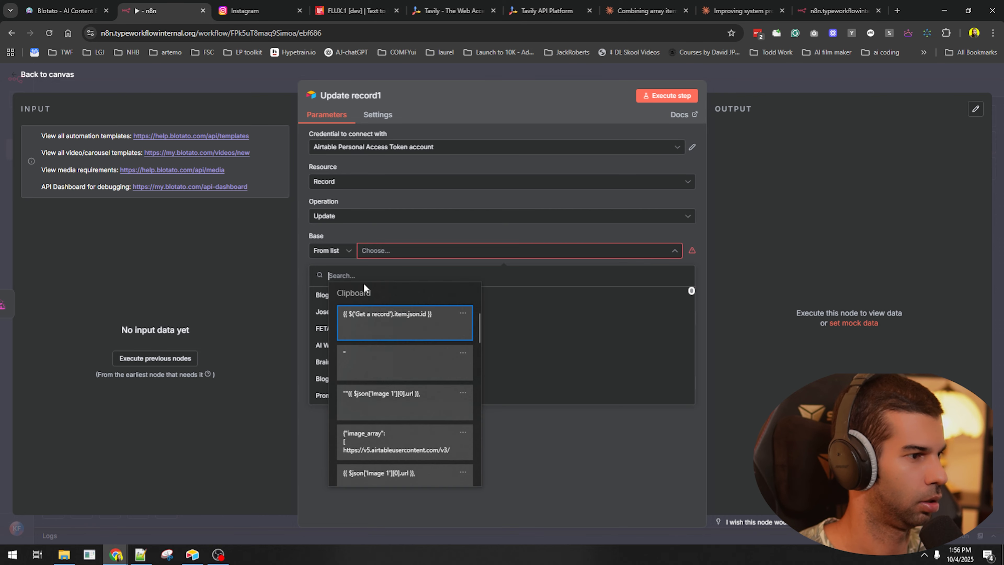
{"action": "scroll", "coordinate": [395, 356], "scroll_direction": "down", "scroll_amount": 5}
{"action": "left_click", "coordinate": [415, 343]}
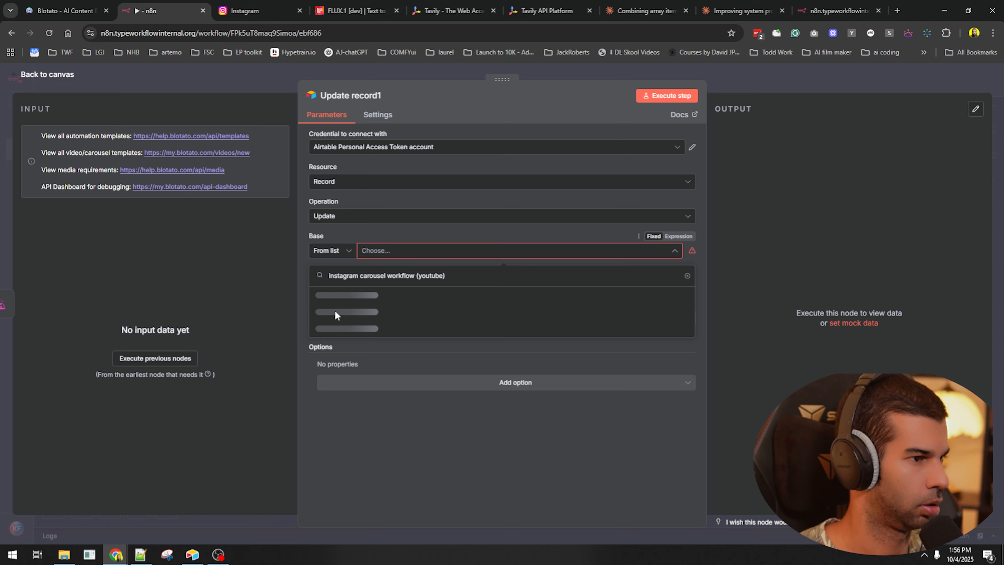
{"action": "left_click", "coordinate": [331, 296]}
{"action": "left_click", "coordinate": [330, 327]}
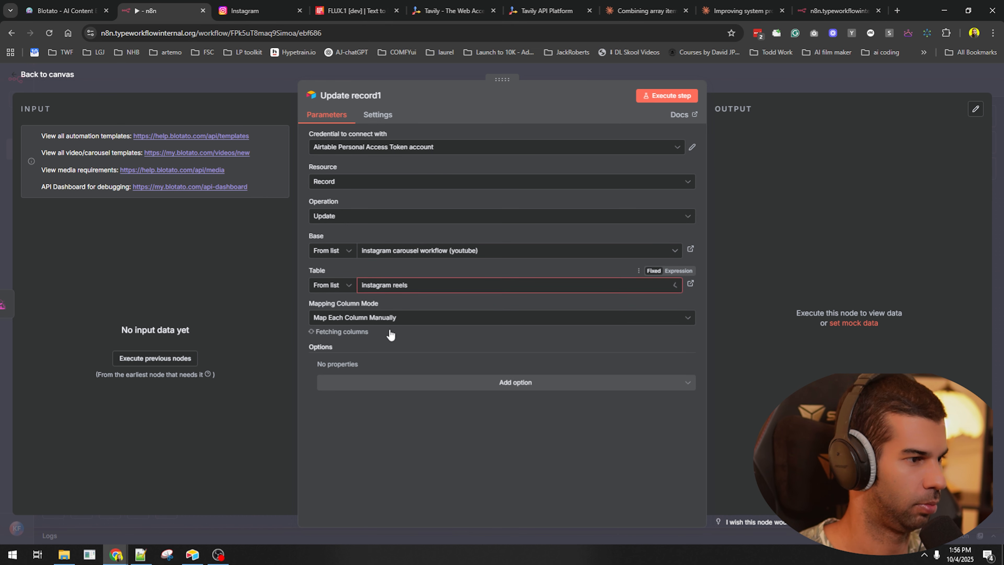
- Match rows on recordId using the Get a record id expression
{"action": "left_click", "coordinate": [389, 351]}
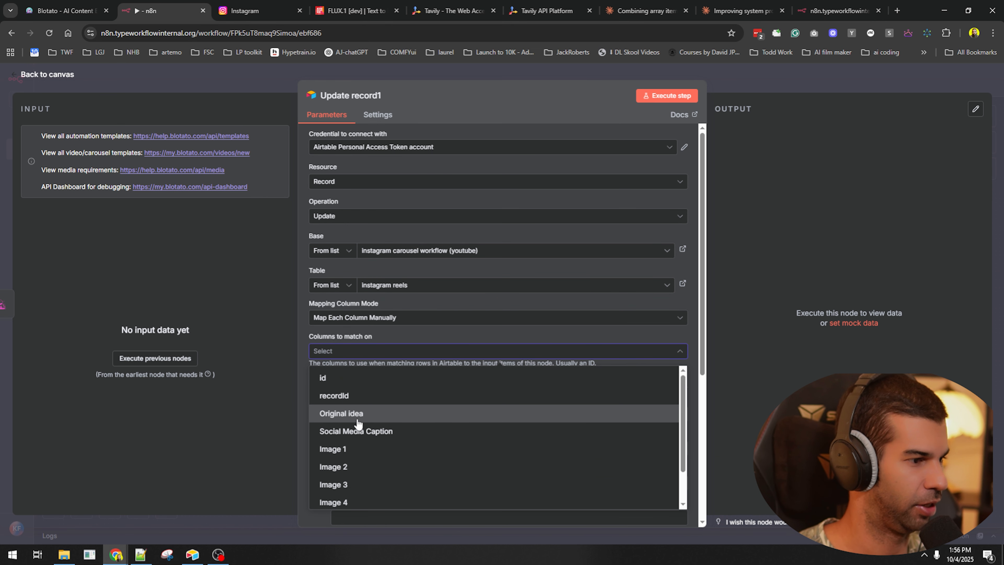
{"action": "left_click", "coordinate": [355, 398]}
{"action": "left_click", "coordinate": [399, 337]}
{"action": "scroll", "coordinate": [471, 310], "scroll_direction": "down", "scroll_amount": 2}
{"action": "left_click", "coordinate": [664, 297]}
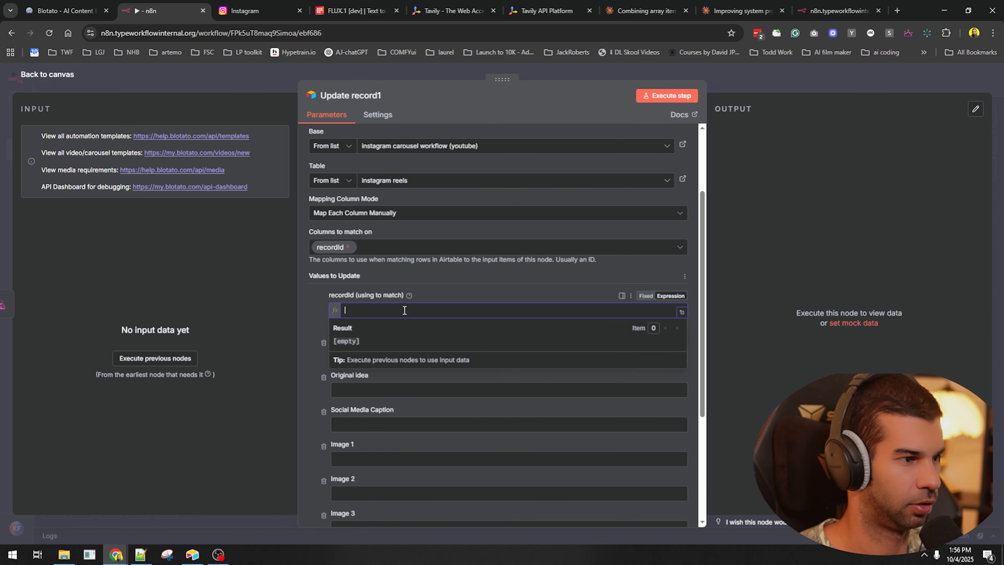
{"action": "type", "text": "instagram carousel workflow (youtube)"}
{"action": "key", "text": "ctrl+a"}
{"action": "type", "text": "{{ $('Get a record').item.json.id }}"}
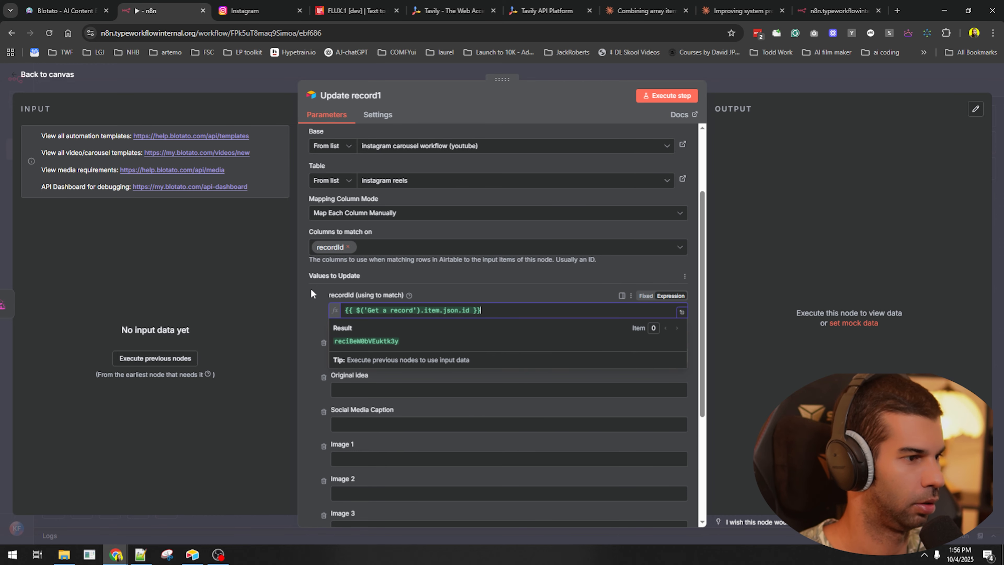
- Drop the id, Original idea, caption and image columns, set Status to Posted, and run the workflow
{"action": "left_click", "coordinate": [312, 312]}
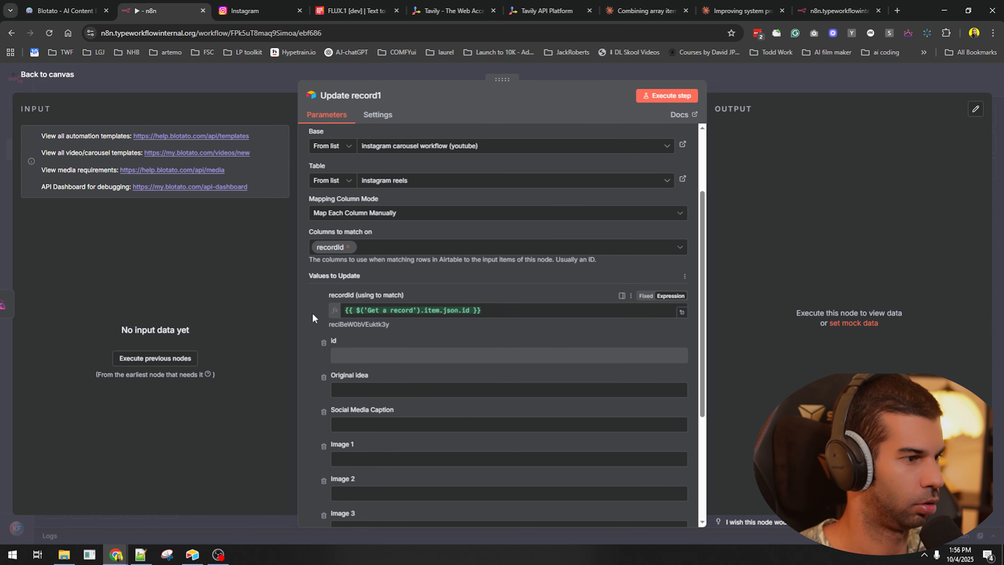
{"action": "left_click", "coordinate": [323, 346]}
{"action": "left_click", "coordinate": [324, 347]}
{"action": "left_click", "coordinate": [323, 346]}
{"action": "left_click", "coordinate": [324, 346]}
{"action": "left_click", "coordinate": [323, 343]}
{"action": "left_click", "coordinate": [324, 342]}
{"action": "left_click", "coordinate": [323, 342]}
{"action": "left_click", "coordinate": [355, 418]}
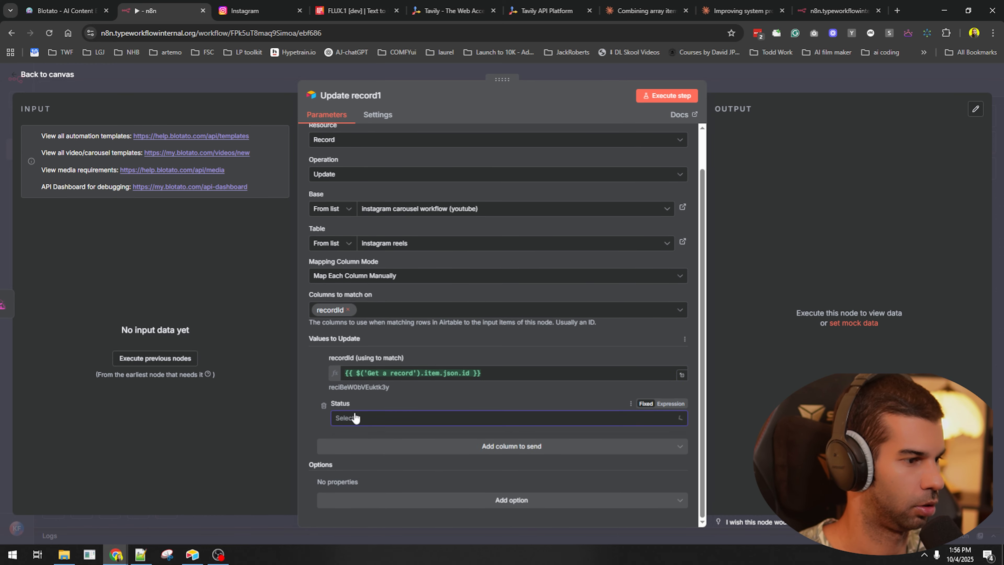
{"action": "left_click", "coordinate": [347, 459]}
{"action": "key", "text": "Escape"}
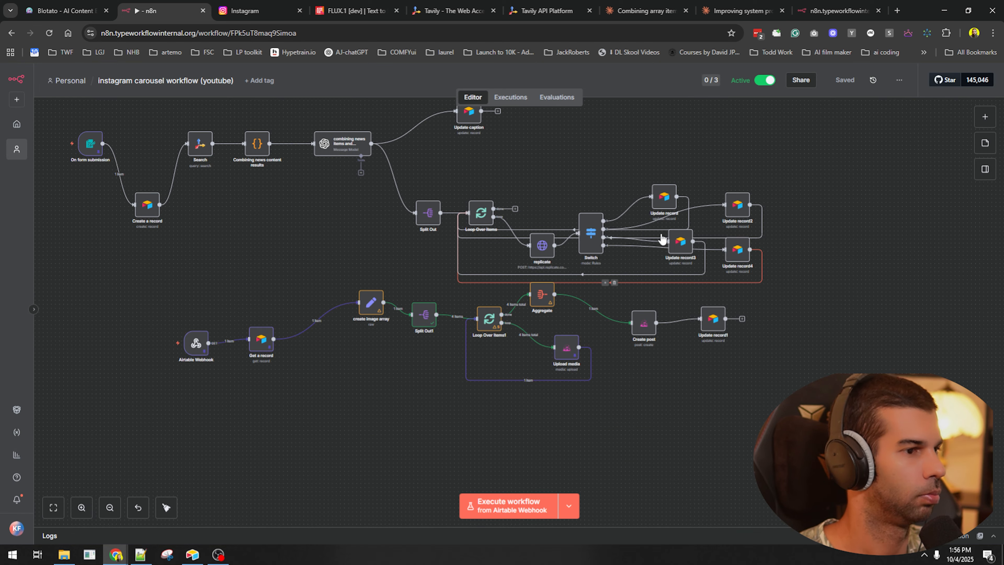
{"action": "left_click", "coordinate": [510, 507]}
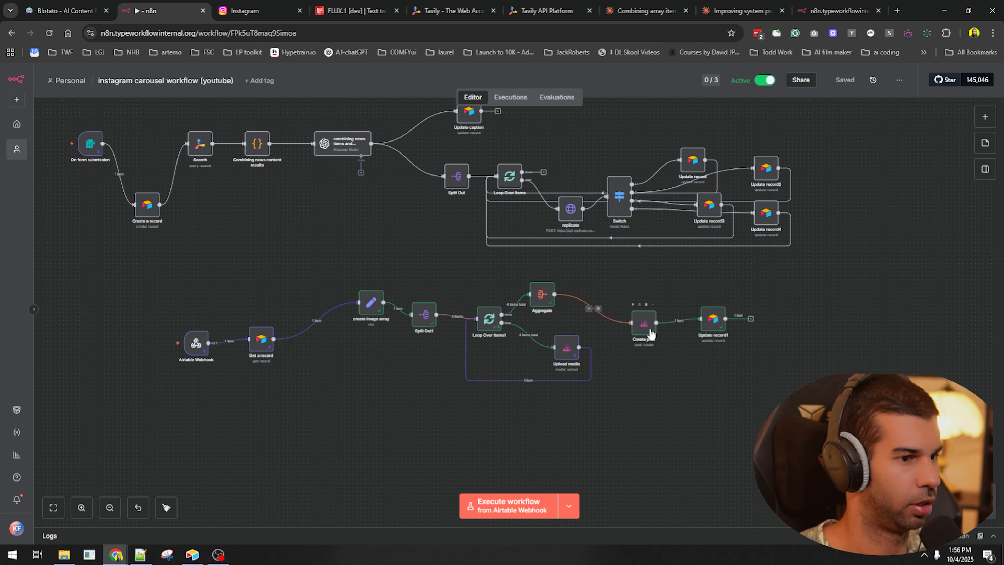
- Check the Instagram profile and Blotato's Published list for the new carousel post
{"action": "left_click", "coordinate": [85, 10]}
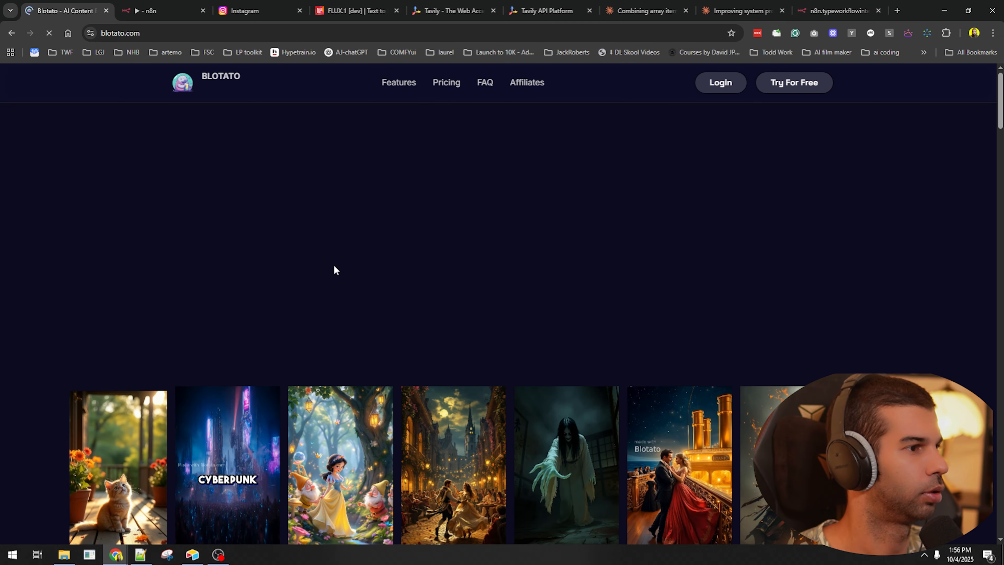
{"action": "left_click", "coordinate": [232, 5]}
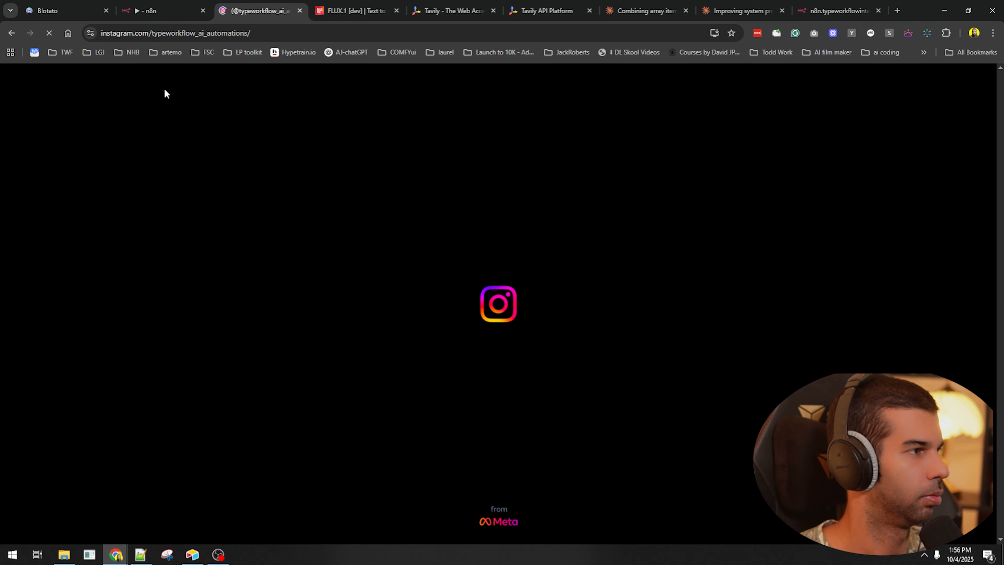
{"action": "left_click", "coordinate": [65, 11]}
{"action": "left_click", "coordinate": [59, 246]}
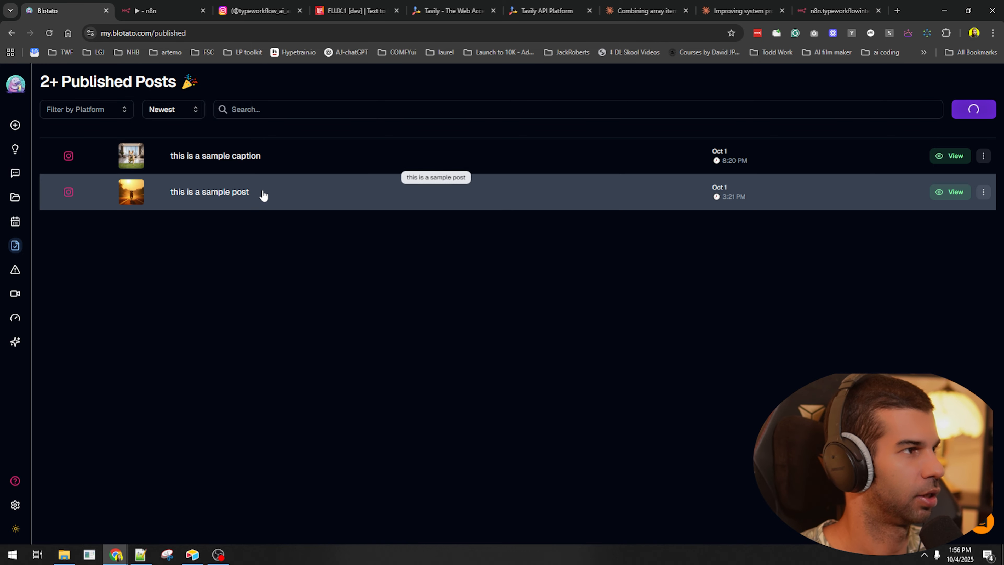
- Recheck Instagram, inspect the Create post step, and view Blotato's Failed Posts list
{"action": "left_click", "coordinate": [255, 11]}
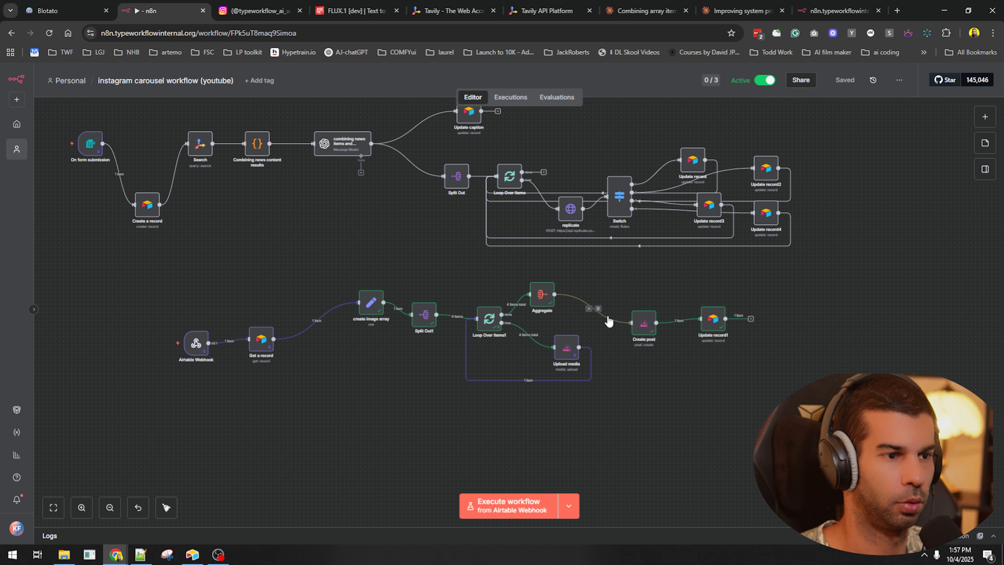
{"action": "double_click", "coordinate": [642, 324]}
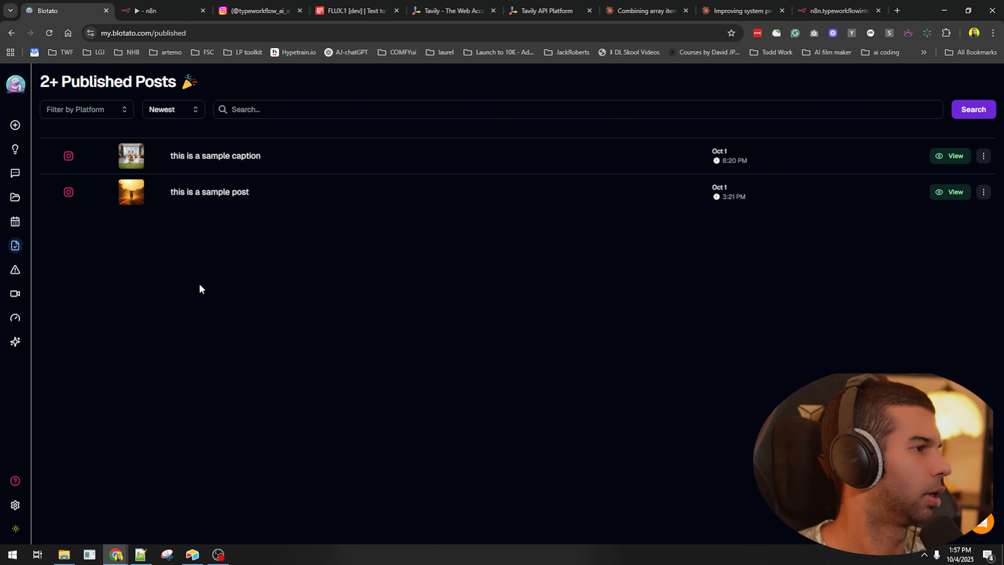
{"action": "left_click", "coordinate": [15, 269]}
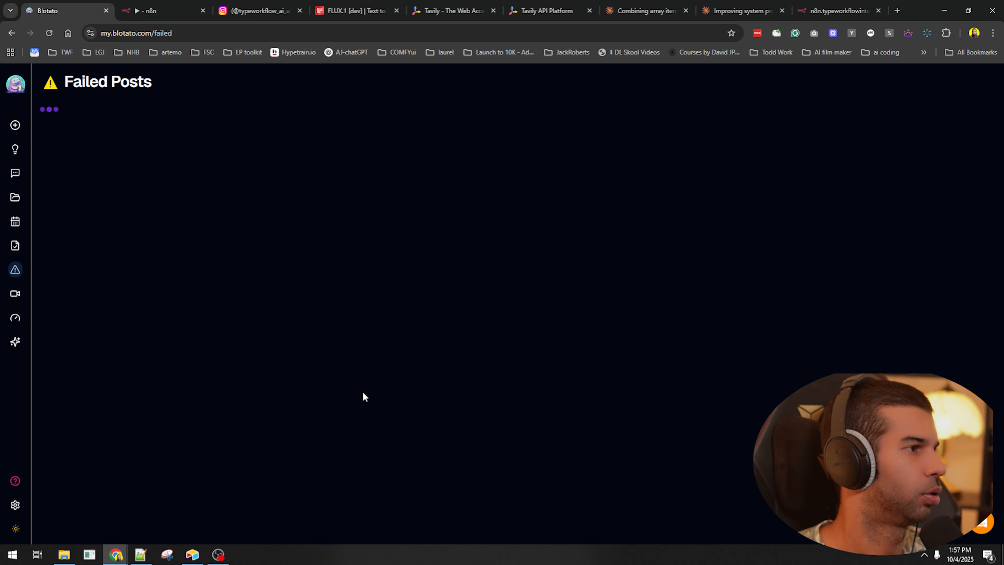
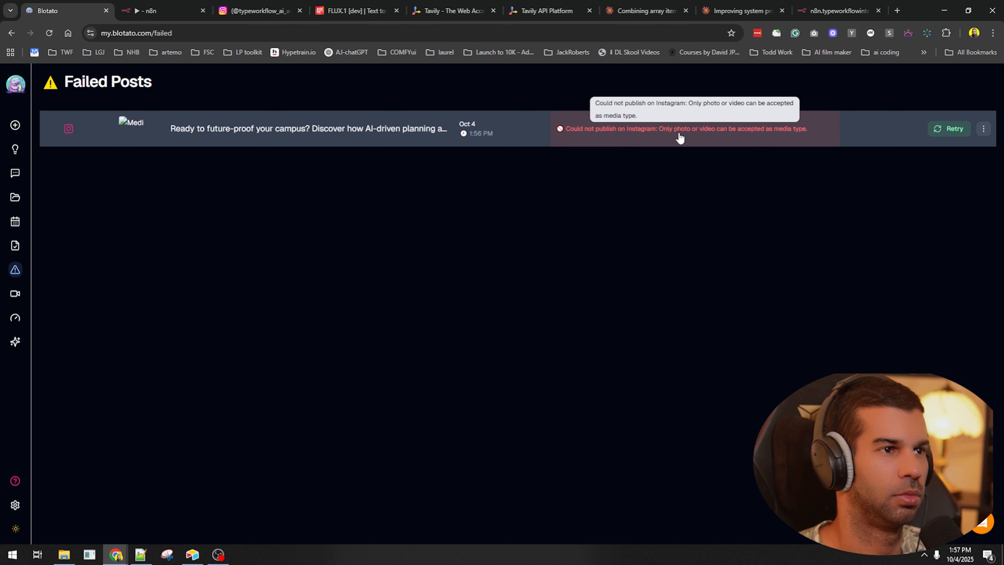
- Highlight the failed post's error that Instagram accepts only photo or video media, then glance at Airtable
{"action": "left_click_drag", "start_coordinate": [358, 130], "coordinate": [526, 127]}
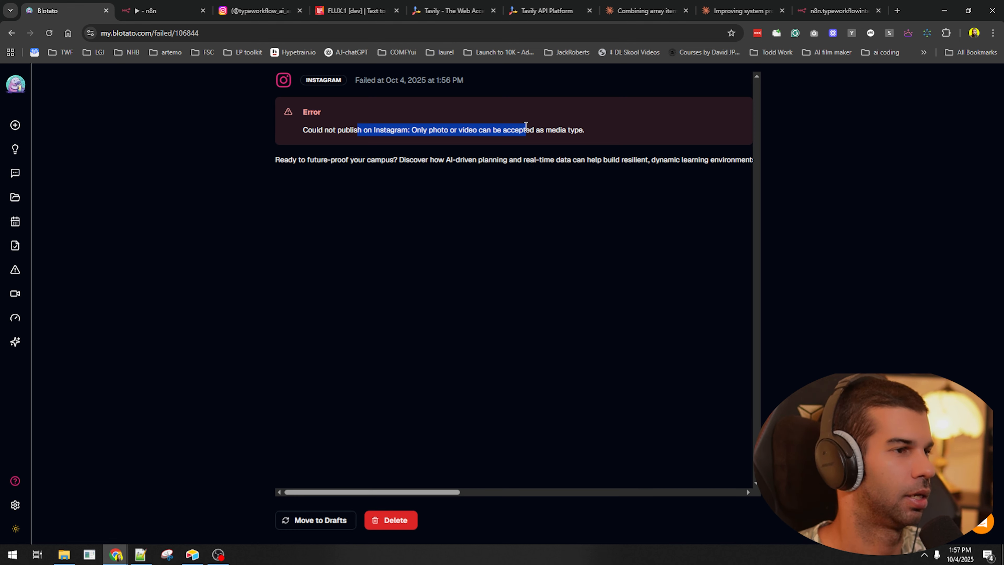
{"action": "key", "text": "alt+Tab"}
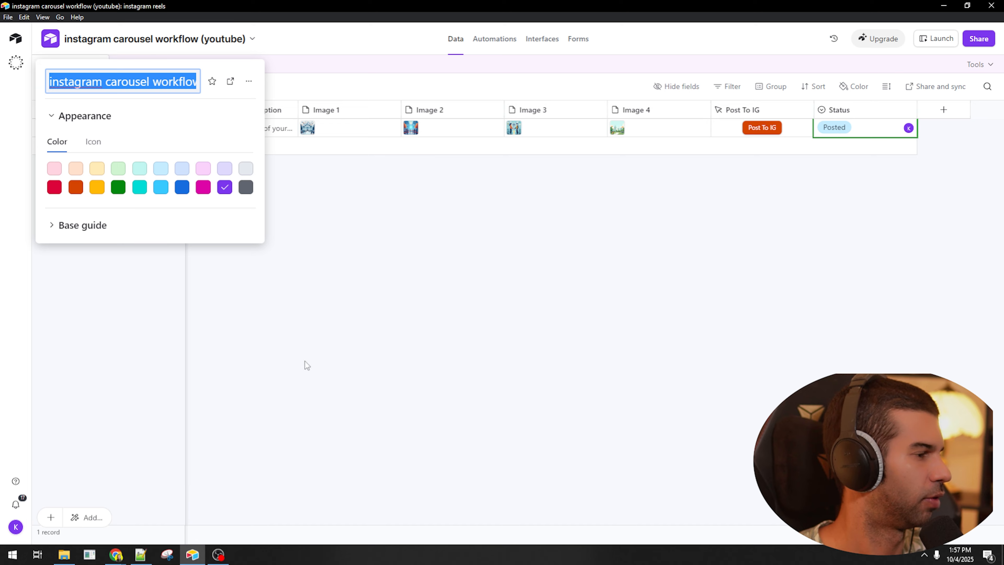
{"action": "left_click", "coordinate": [285, 211]}
{"action": "key", "text": "alt+Tab"}
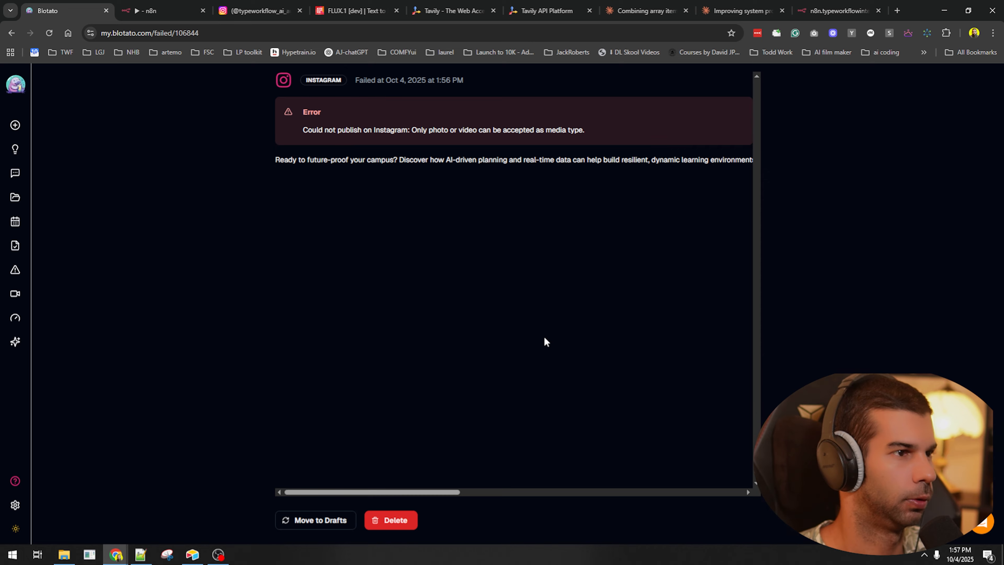
{"action": "key", "text": "alt+Tab"}
{"action": "key", "text": "alt+Tab"}
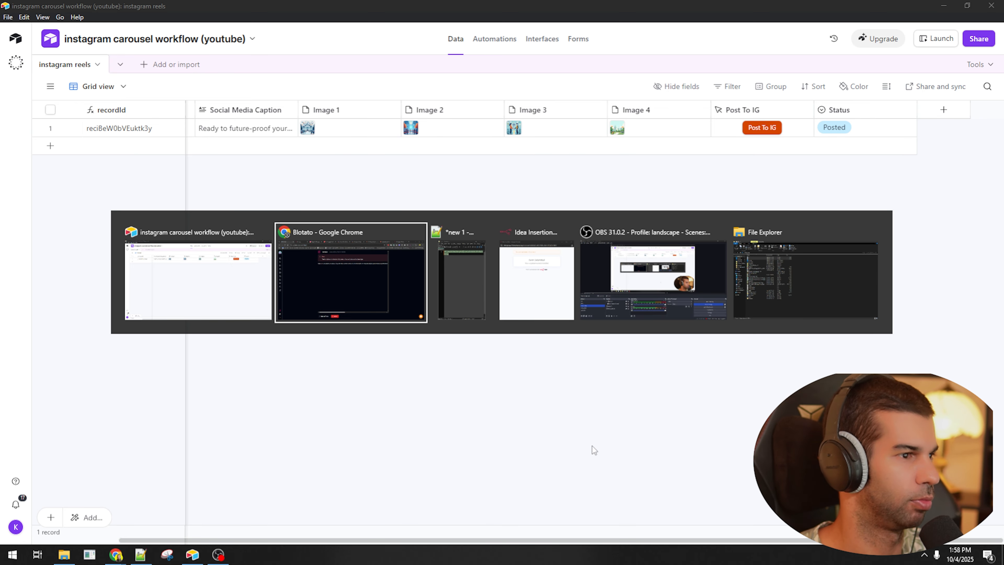
{"action": "left_click", "coordinate": [322, 269]}
- Copy the Media URLs expression result from Create post into a new Notepad++ document
{"action": "left_click", "coordinate": [160, 5]}
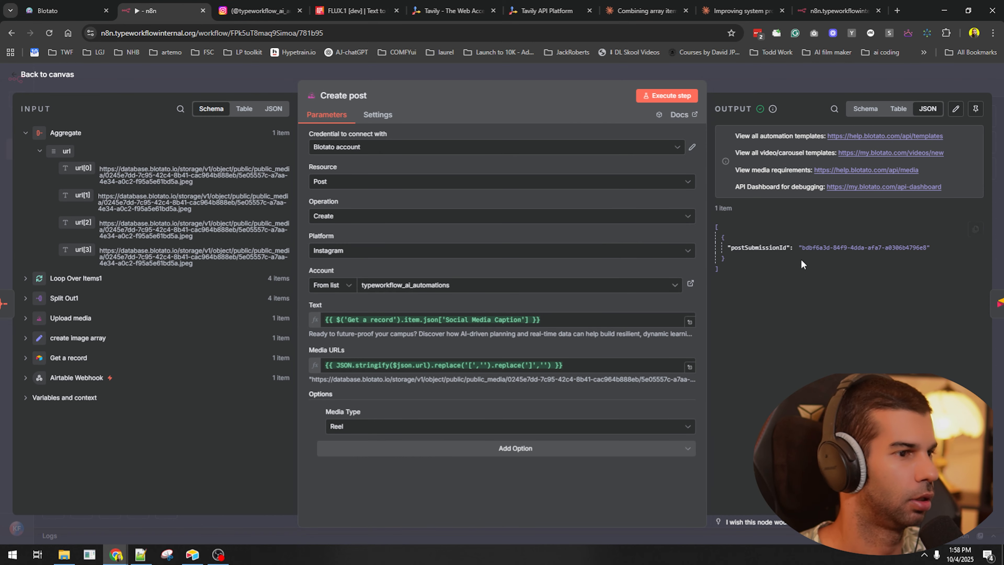
{"action": "mouse_move", "coordinate": [351, 350]}
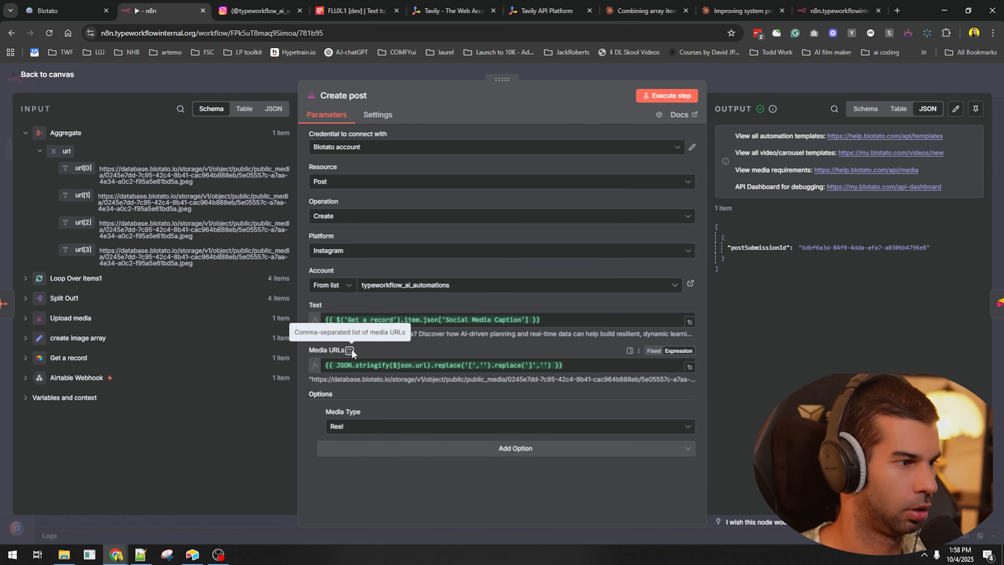
{"action": "left_click", "coordinate": [692, 367]}
{"action": "left_click", "coordinate": [772, 271]}
{"action": "key", "text": "ctrl+a"}
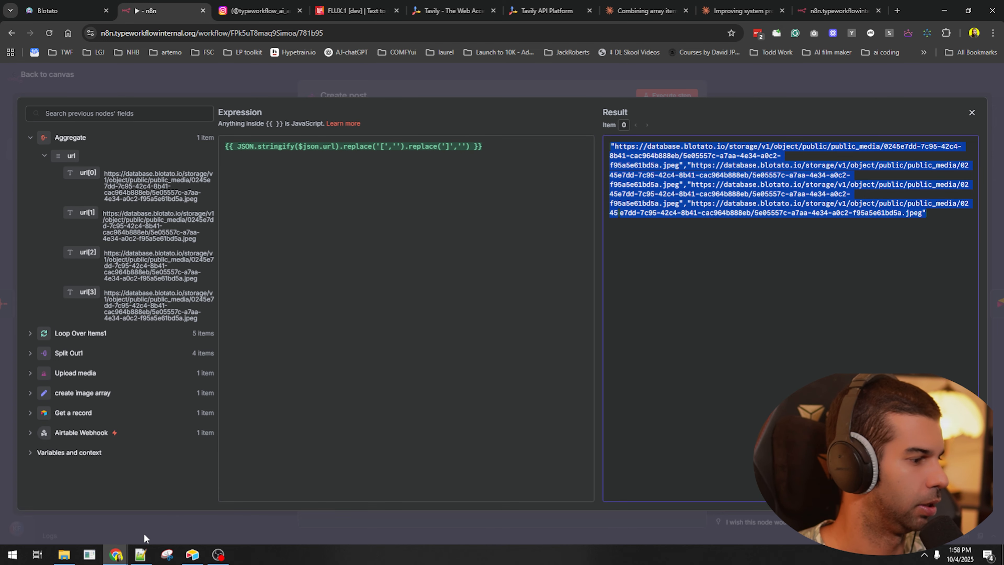
{"action": "key", "text": "ctrl+c"}
{"action": "left_click", "coordinate": [141, 554]}
{"action": "key", "text": "ctrl+n"}
{"action": "key", "text": "ctrl+v"}
- Maximize Notepad++, shrink the text, and break the four URLs onto separate lines
{"action": "key", "text": "super+Up"}
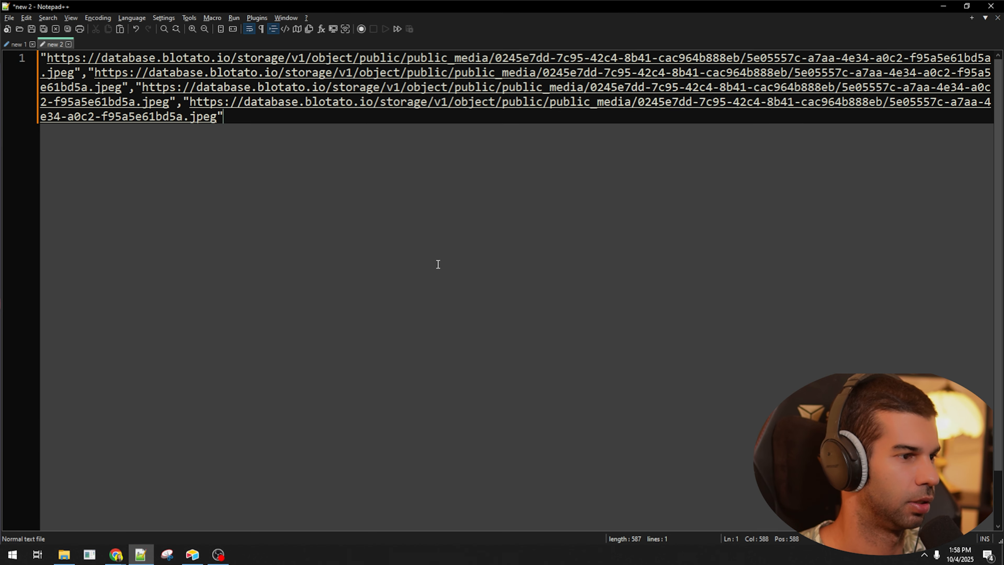
{"action": "key", "text": "ctrl+minus"}
{"action": "left_click", "coordinate": [965, 59]}
{"action": "key", "text": "Return"}
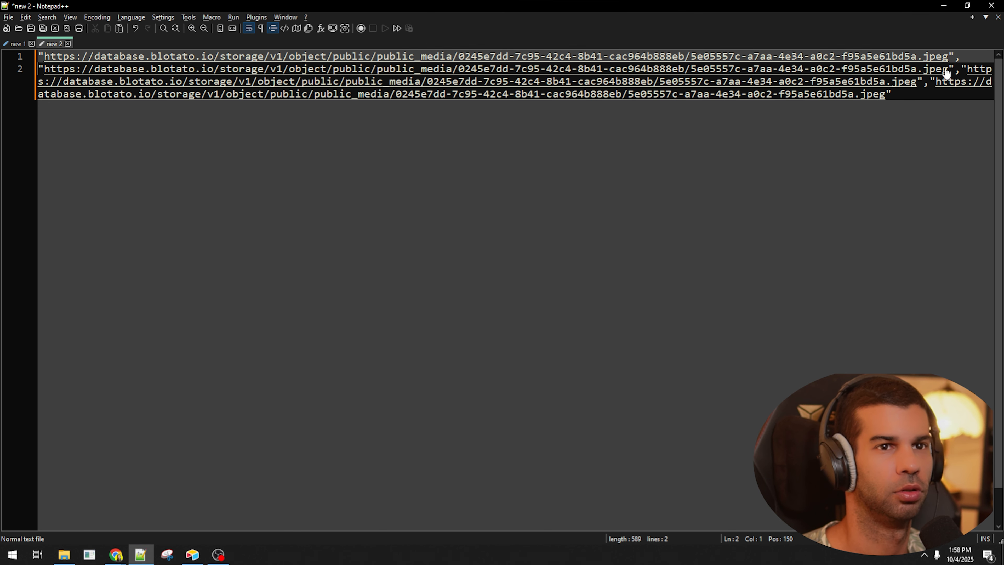
{"action": "left_click", "coordinate": [963, 69]}
{"action": "key", "text": "Return"}
{"action": "left_click", "coordinate": [961, 81]}
{"action": "key", "text": "Return"}
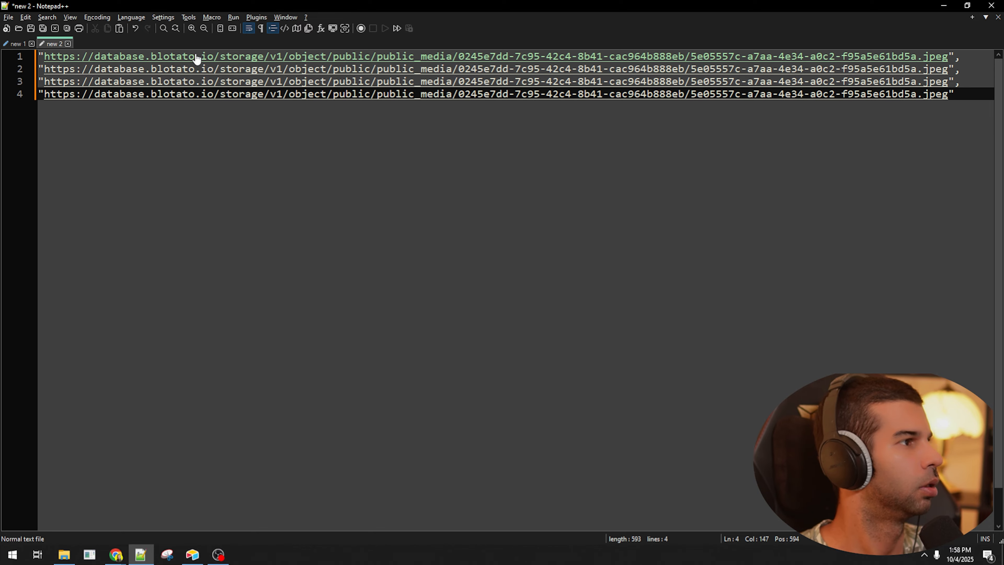
- Back in Chrome, view the uploaded carousel image tabs and the webhook response, then return to n8n
{"action": "left_click", "coordinate": [197, 56]}
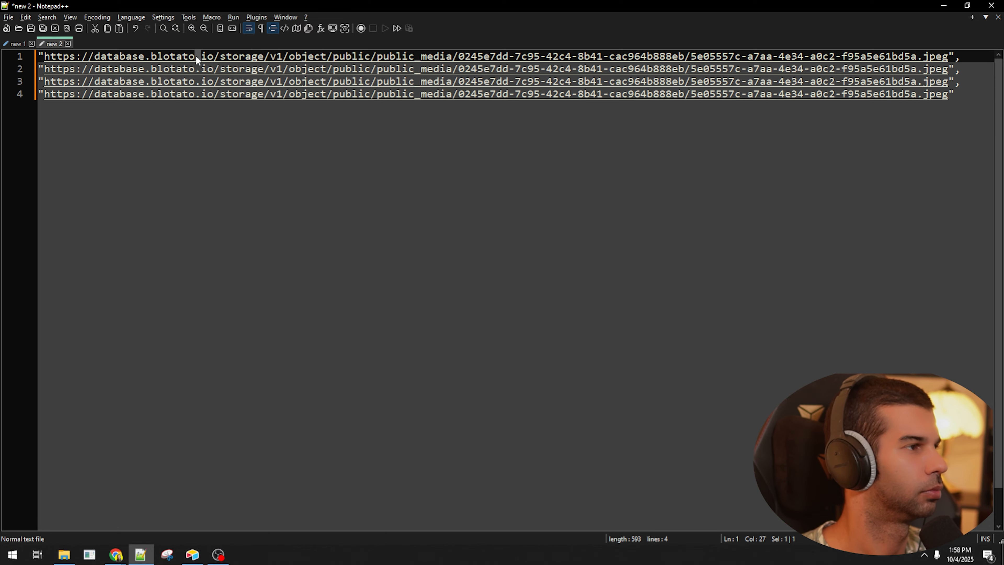
{"action": "key", "text": "alt+Tab"}
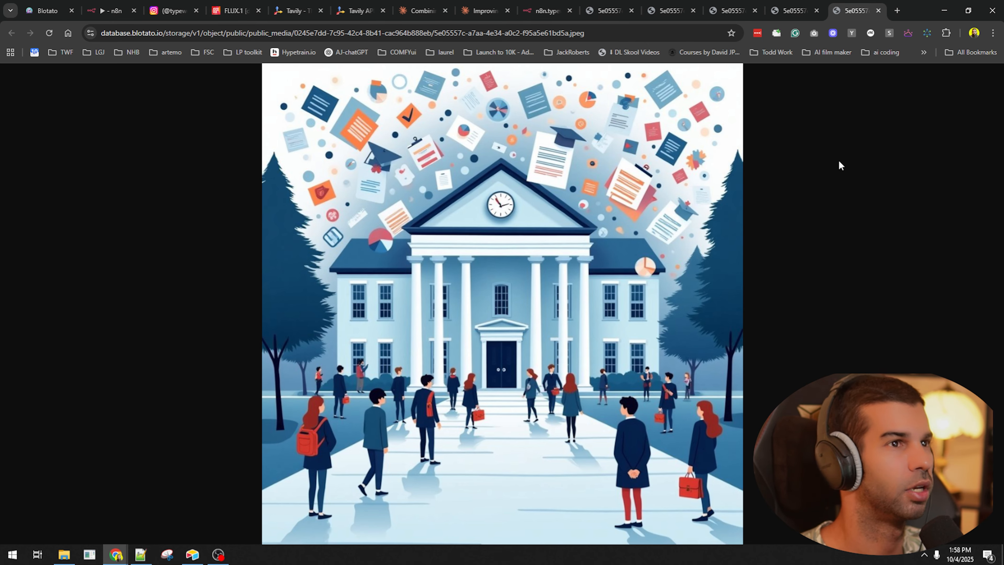
{"action": "left_click", "coordinate": [792, 10]}
{"action": "left_click", "coordinate": [672, 10]}
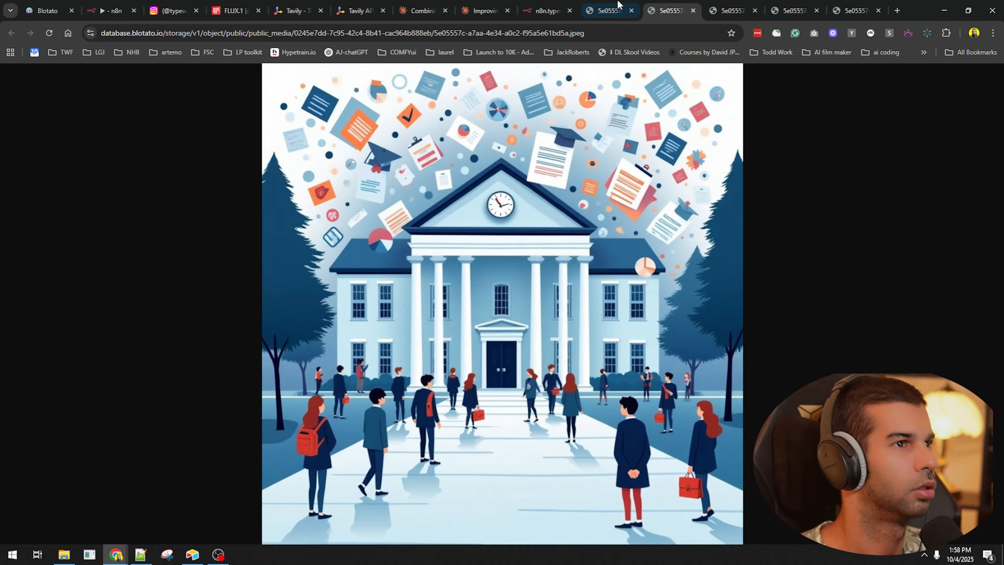
{"action": "left_click", "coordinate": [548, 10]}
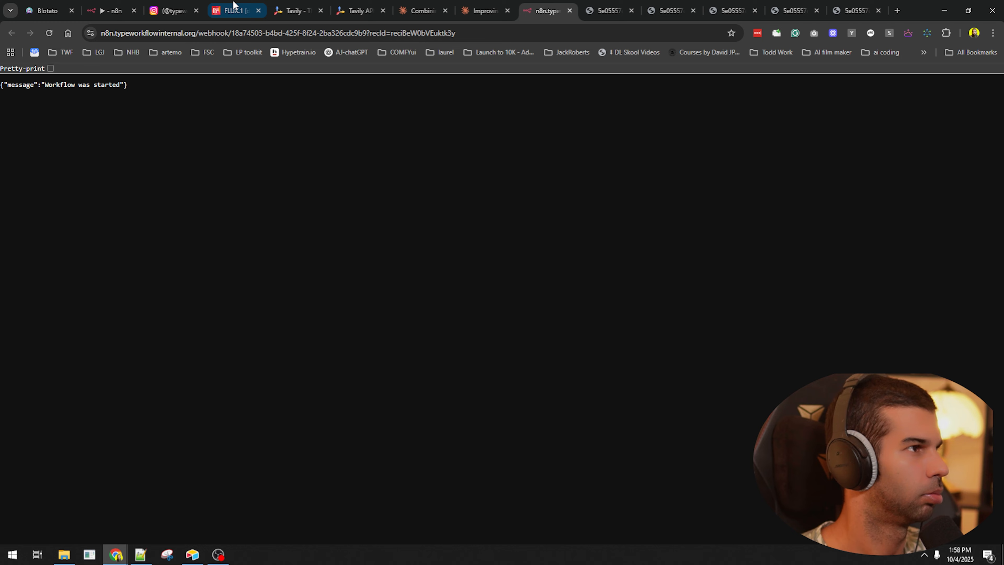
{"action": "left_click", "coordinate": [128, 5]}
- Leave Create post and inspect the Aggregate and Loop Over Items1 outputs, highlighting the third and fourth URLs
{"action": "left_click", "coordinate": [501, 83]}
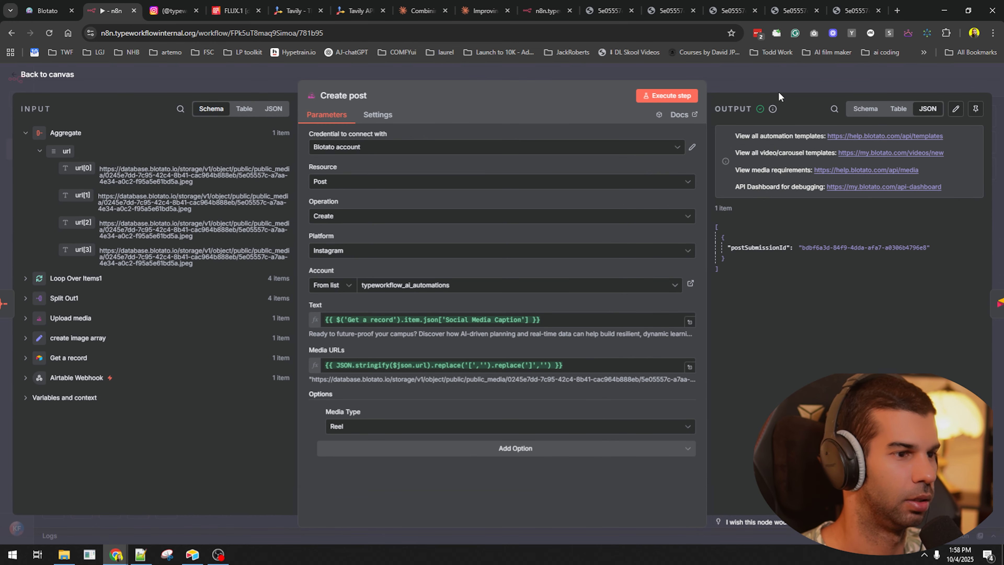
{"action": "left_click", "coordinate": [795, 81]}
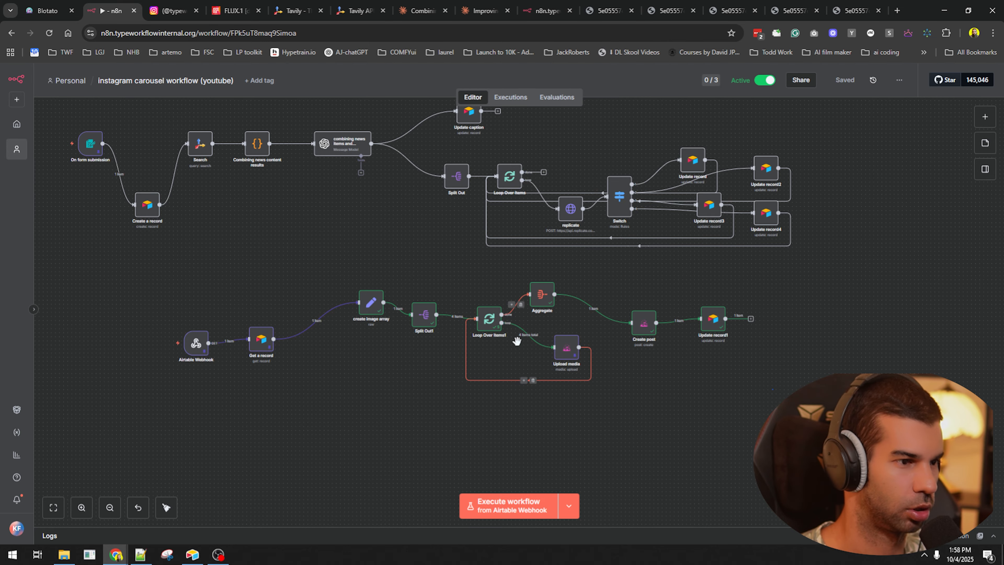
{"action": "scroll", "coordinate": [525, 317], "scroll_direction": "up", "scroll_amount": 5}
{"action": "double_click", "coordinate": [563, 273]}
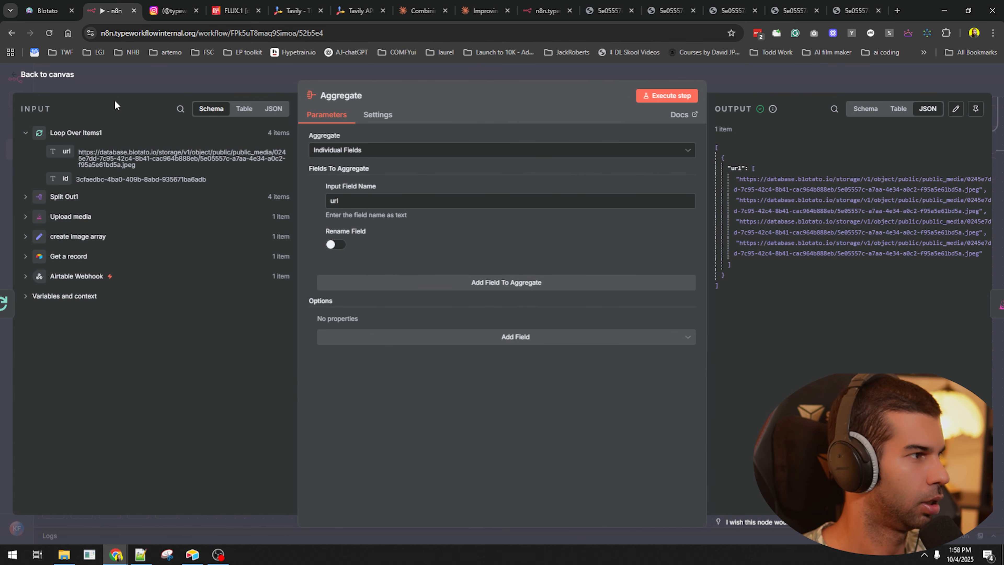
{"action": "key", "text": "Escape"}
{"action": "double_click", "coordinate": [436, 316]}
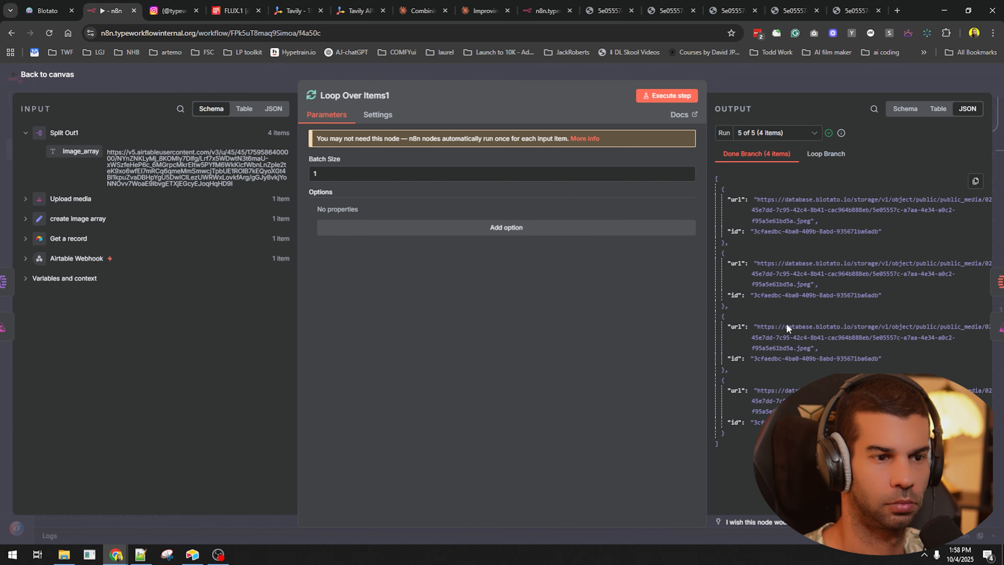
{"action": "left_click_drag", "start_coordinate": [771, 327], "coordinate": [790, 353]}
{"action": "left_click_drag", "start_coordinate": [756, 390], "coordinate": [786, 414]}
{"action": "left_click", "coordinate": [850, 82]}
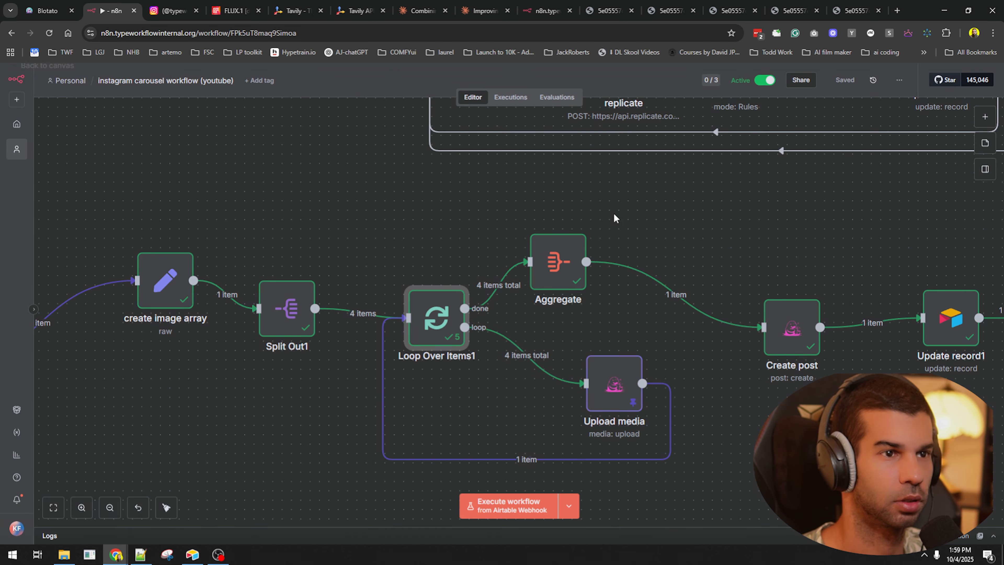
- Unpin the Upload media node's data and save the workflow
{"action": "left_click", "coordinate": [616, 394]}
{"action": "key", "text": "p"}
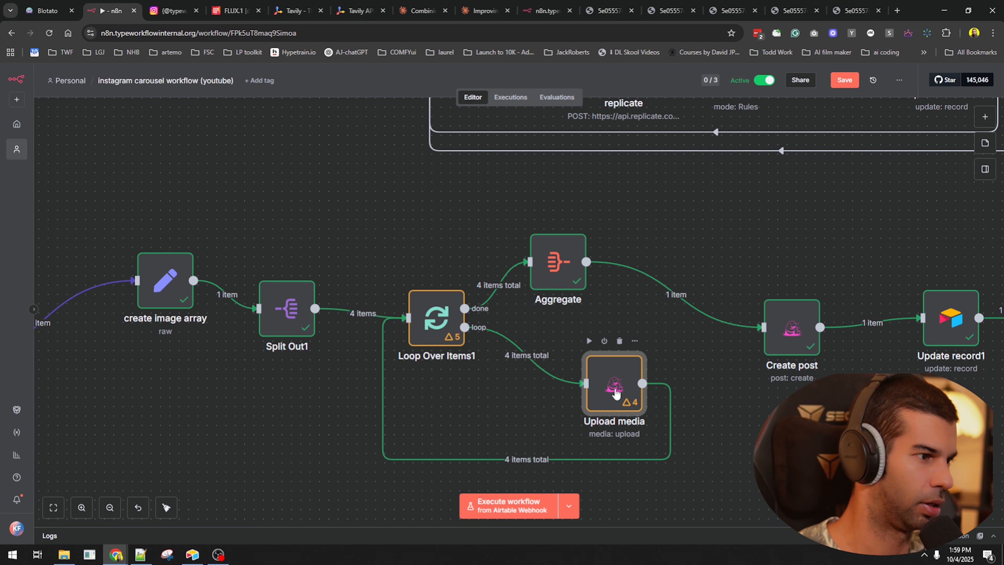
{"action": "scroll", "coordinate": [616, 391], "scroll_direction": "down", "scroll_amount": 4}
{"action": "left_click", "coordinate": [731, 413]}
{"action": "key", "text": "ctrl+s"}
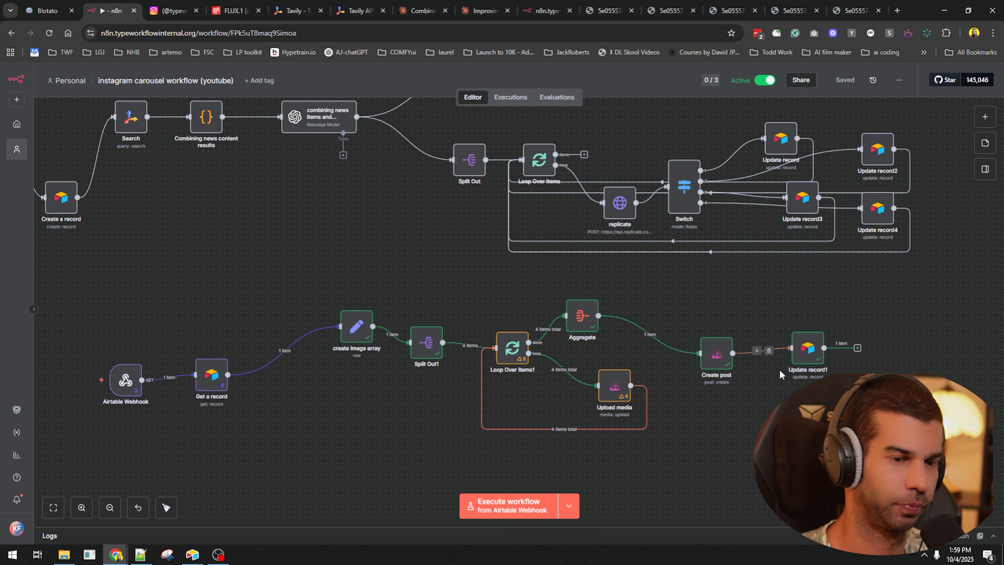
- Close the uploaded image tabs, re-highlight Blotato's media-type error, and start a new browser tab
{"action": "left_click", "coordinate": [638, 3]}
{"action": "key", "text": "ctrl+w"}
{"action": "key", "text": "ctrl+w"}
{"action": "key", "text": "ctrl+w"}
{"action": "key", "text": "ctrl+w"}
{"action": "key", "text": "ctrl+w"}
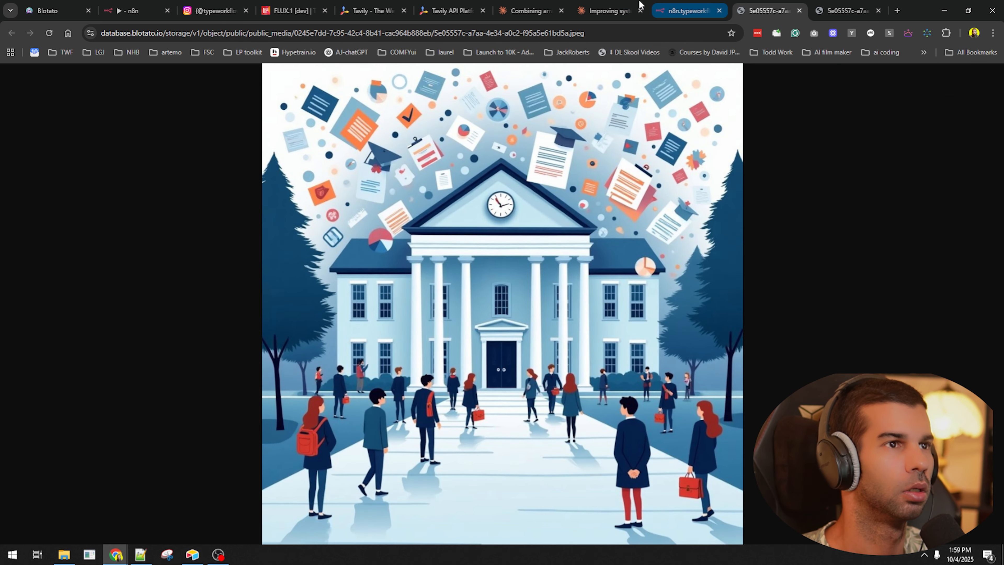
{"action": "key", "text": "ctrl+Tab"}
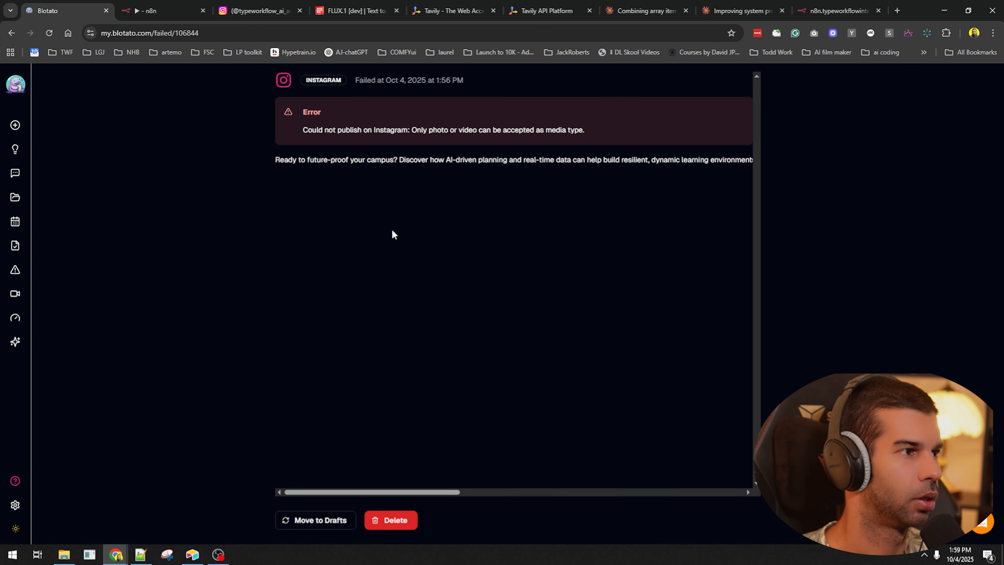
{"action": "left_click_drag", "start_coordinate": [318, 132], "coordinate": [531, 145]}
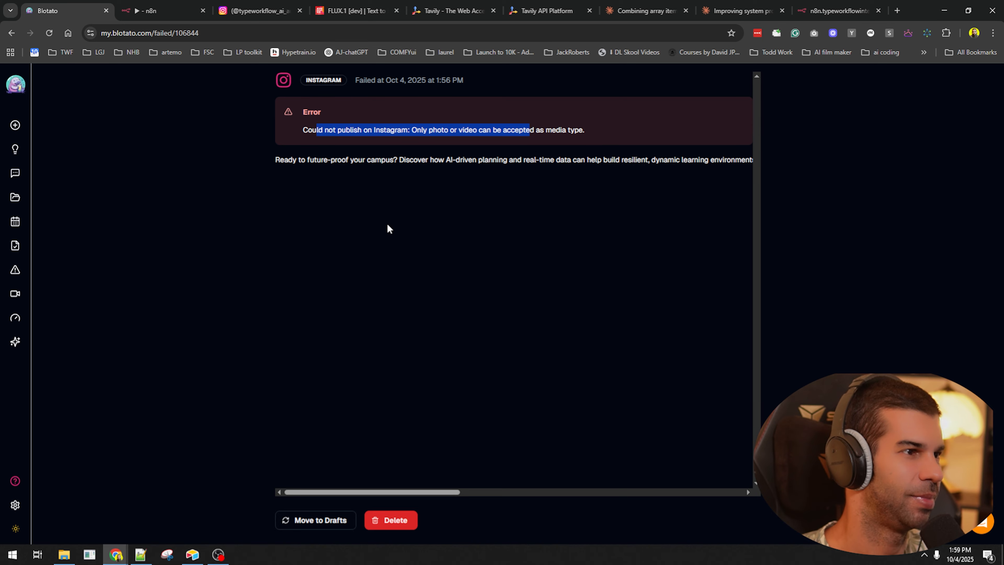
{"action": "left_click", "coordinate": [172, 71]}
{"action": "key", "text": "ctrl+t"}
- Search 'blotato publish instagram carousel' and go to the n8n carousel template result
{"action": "type", "text": "blo"}
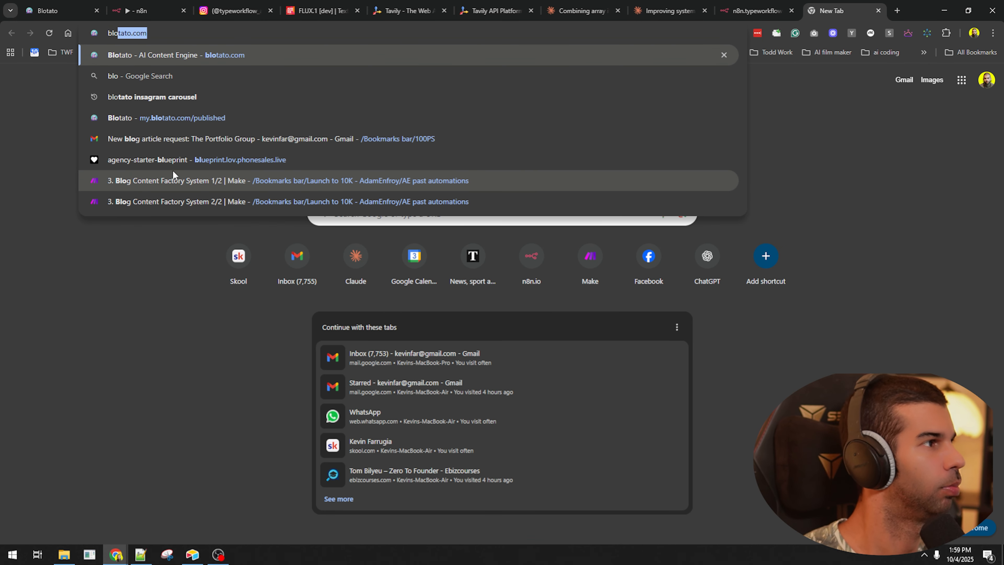
{"action": "type", "text": "tato publish instag"}
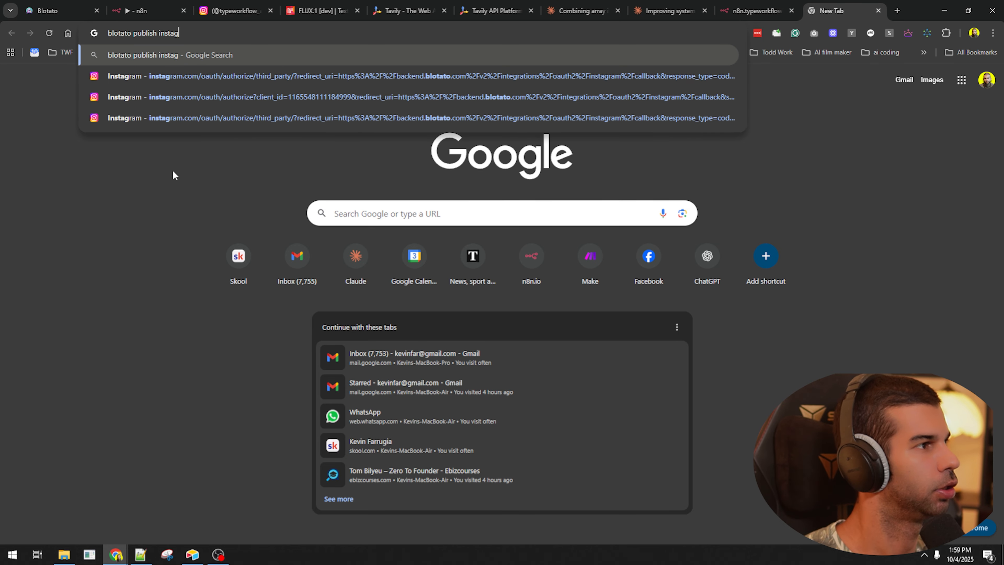
{"action": "type", "text": "ram carousel"}
{"action": "key", "text": "Return"}
{"action": "scroll", "coordinate": [157, 284], "scroll_direction": "down", "scroll_amount": 5}
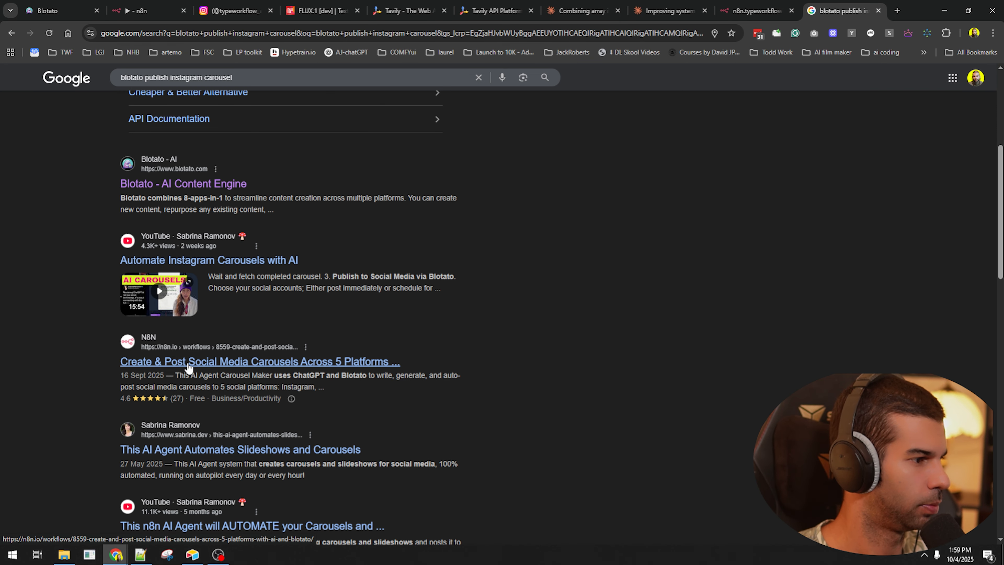
{"action": "left_click", "coordinate": [220, 370]}
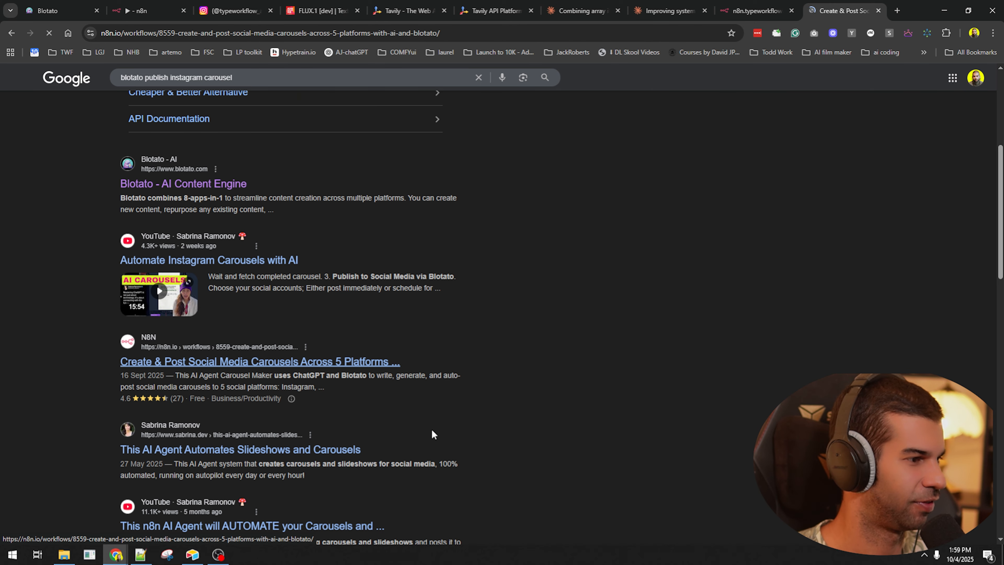
- Use the template for free and copy its workflow JSON to the clipboard
{"action": "scroll", "coordinate": [470, 253], "scroll_direction": "down", "scroll_amount": 10}
{"action": "scroll", "coordinate": [444, 205], "scroll_direction": "down", "scroll_amount": 15}
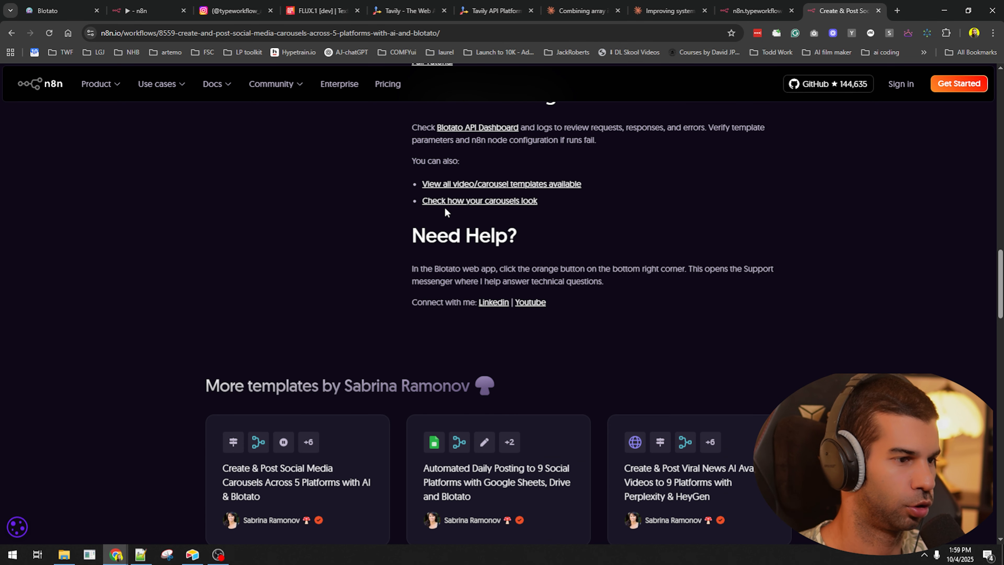
{"action": "key", "text": "Home"}
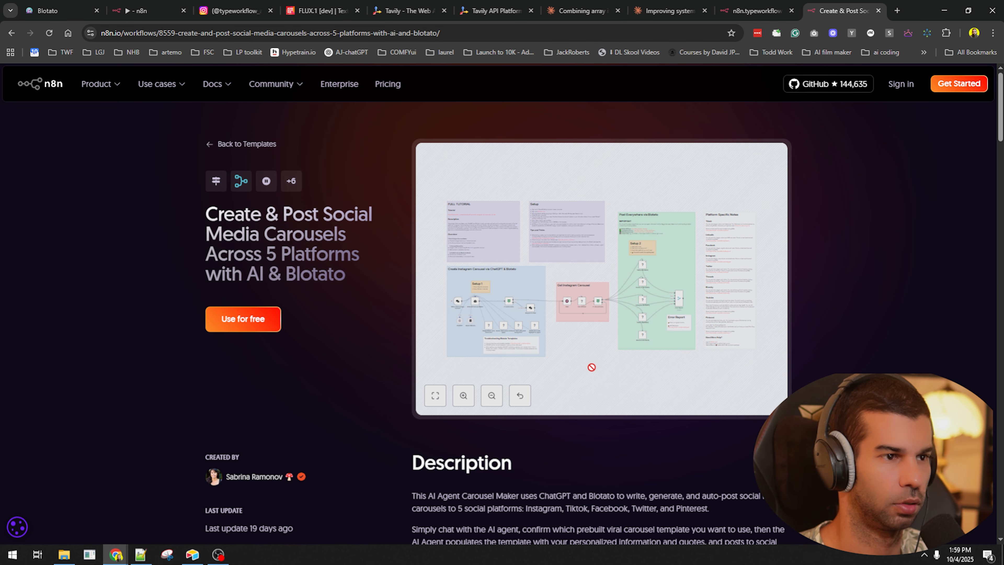
{"action": "key", "text": "ctrl+plus"}
{"action": "key", "text": "ctrl+plus"}
{"action": "key", "text": "ctrl+plus"}
{"action": "key", "text": "ctrl+minus"}
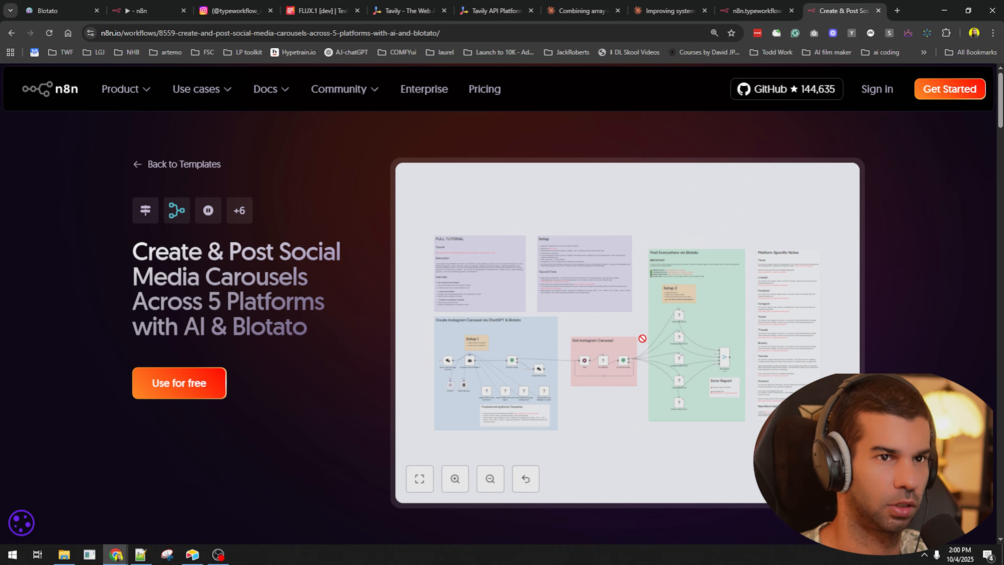
{"action": "key", "text": "ctrl+minus"}
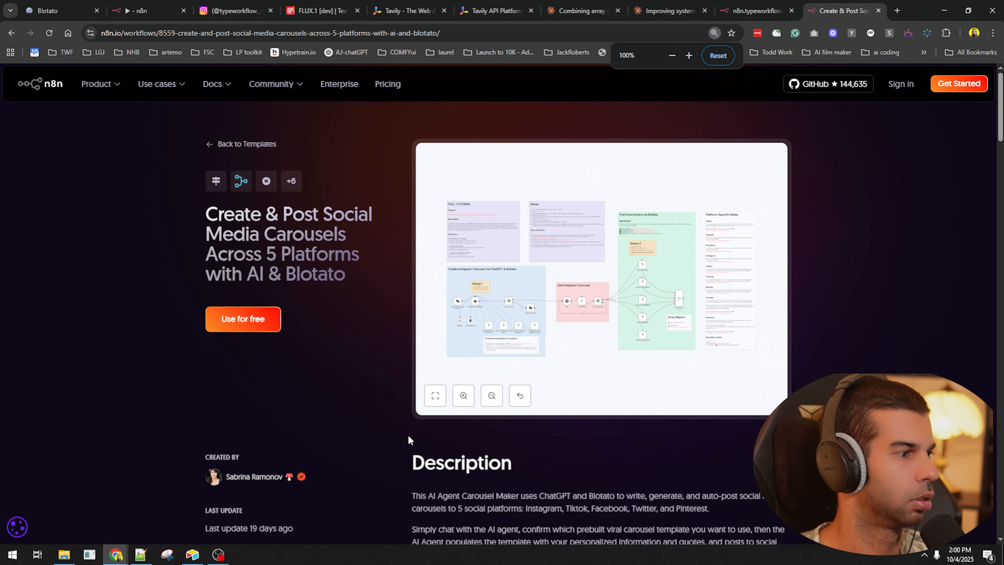
{"action": "left_click", "coordinate": [240, 319]}
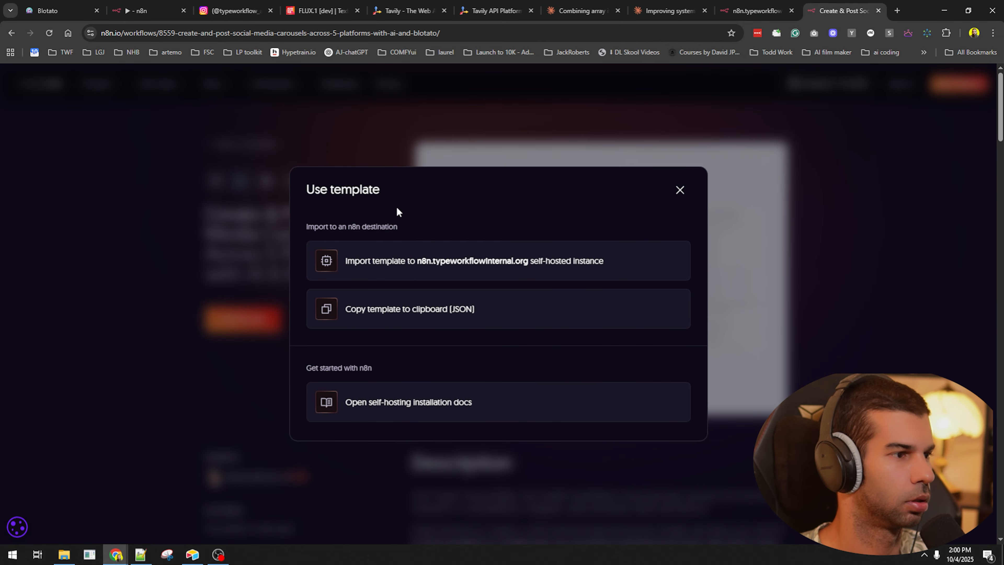
{"action": "left_click", "coordinate": [405, 310]}
- Paste the carousel template into the n8n workflow and look over its Get carousel section
{"action": "left_click", "coordinate": [142, 11]}
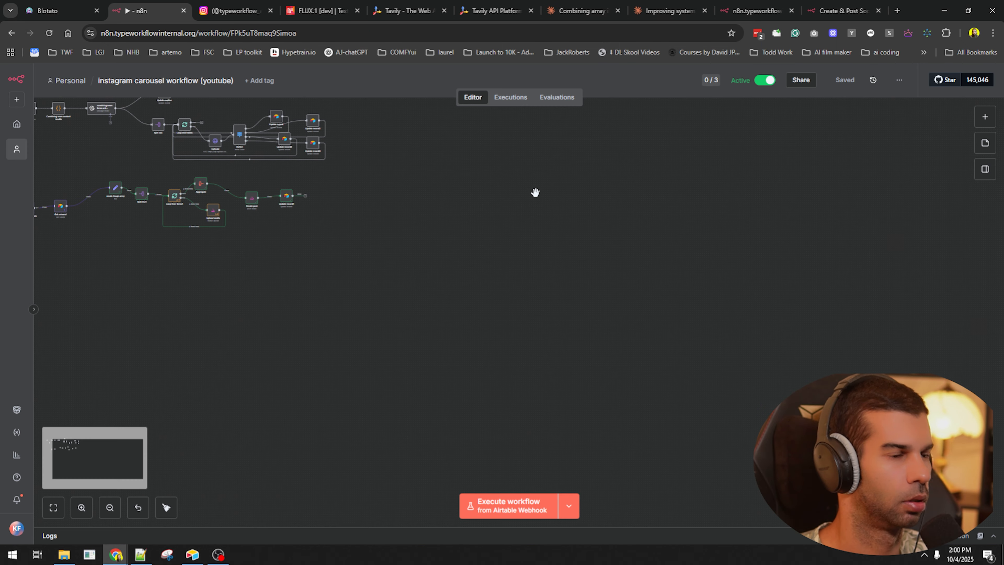
{"action": "key", "text": "ctrl+v"}
{"action": "scroll", "coordinate": [213, 205], "scroll_direction": "up", "scroll_amount": 1}
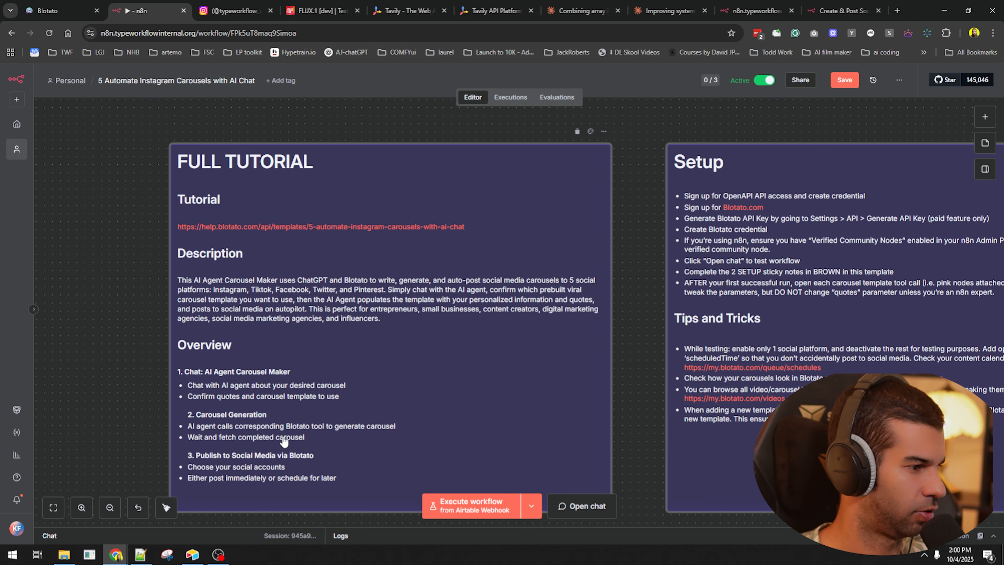
{"action": "left_click", "coordinate": [568, 302]}
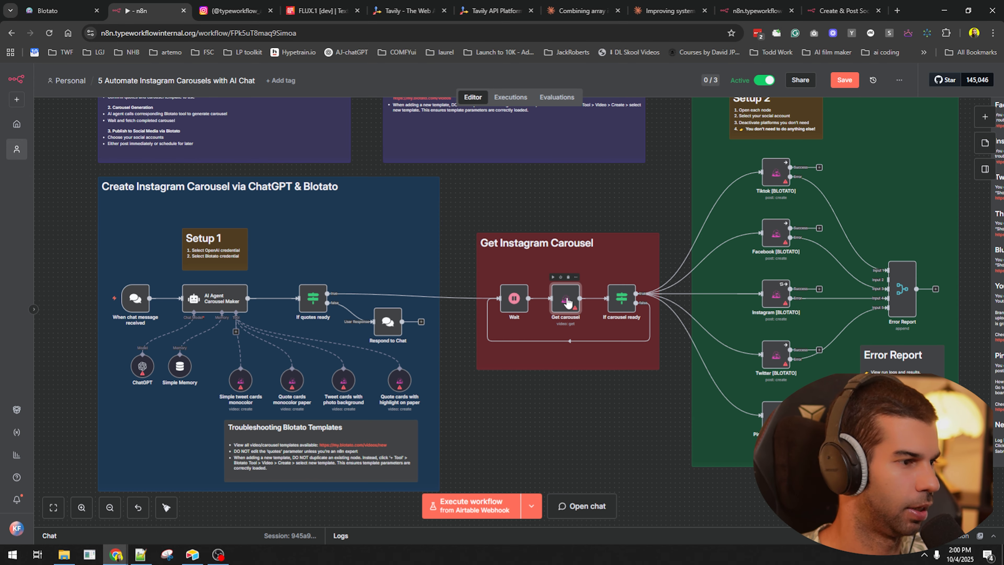
{"action": "scroll", "coordinate": [245, 400], "scroll_direction": "up", "scroll_amount": 5}
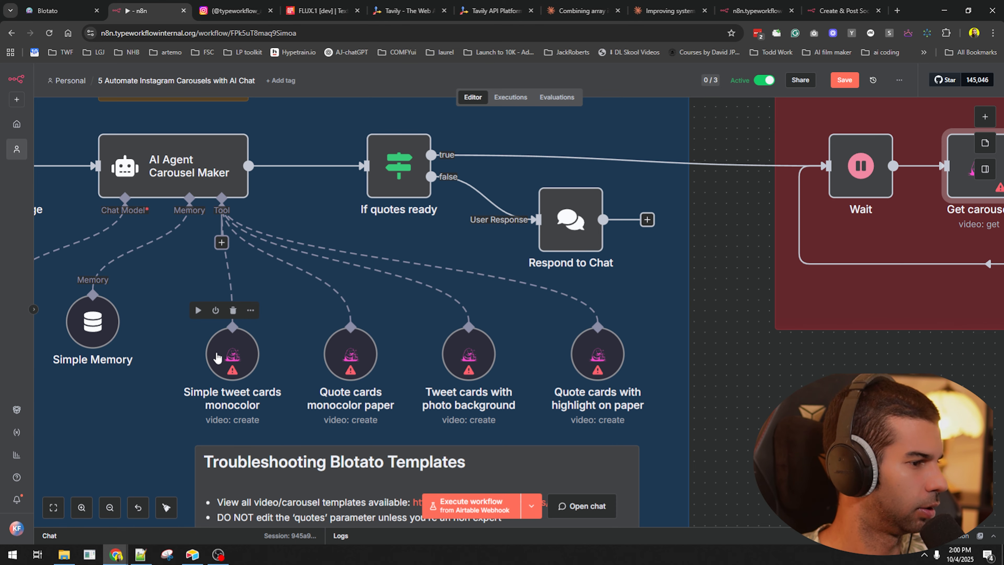
{"action": "scroll", "coordinate": [217, 357], "scroll_direction": "down", "scroll_amount": 1}
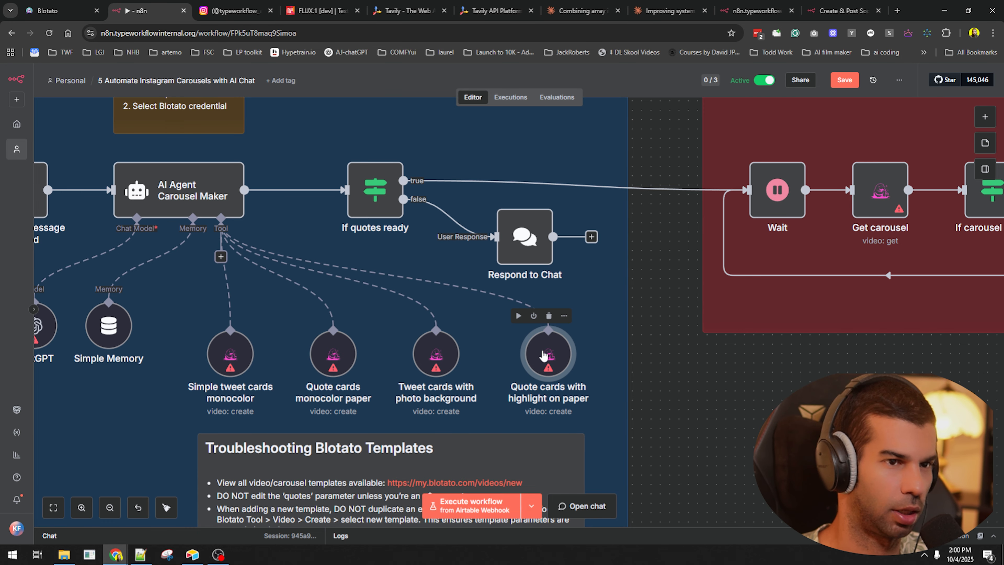
{"action": "scroll", "coordinate": [544, 356], "scroll_direction": "down", "scroll_amount": 5}
{"action": "left_click_drag", "start_coordinate": [722, 286], "coordinate": [476, 294]}
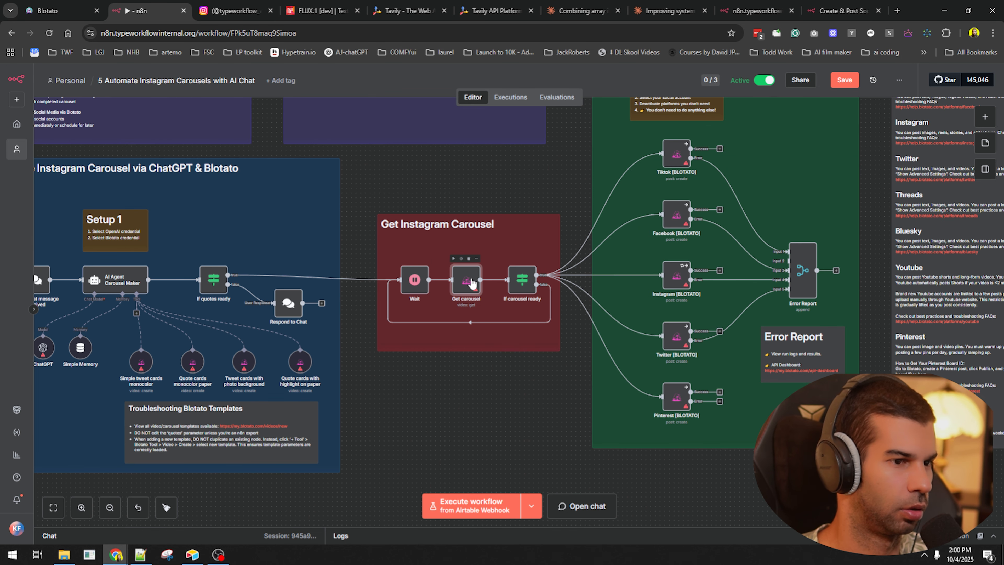
{"action": "scroll", "coordinate": [680, 158], "scroll_direction": "up", "scroll_amount": 2}
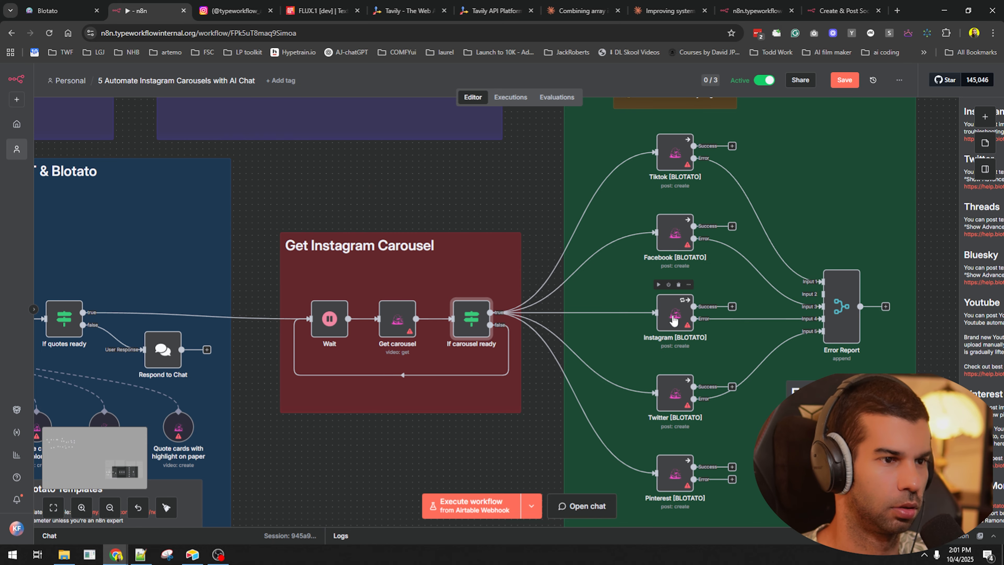
- Review the Instagram [BLOTATO] and Get carousel node settings, including available resource types
{"action": "left_click", "coordinate": [669, 308]}
{"action": "key", "text": "Return"}
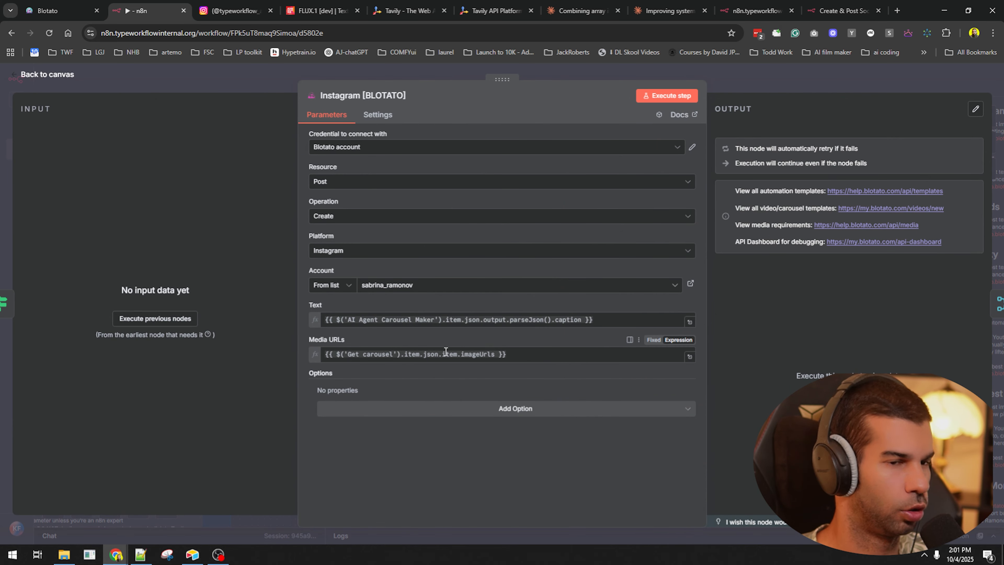
{"action": "left_click", "coordinate": [847, 81]}
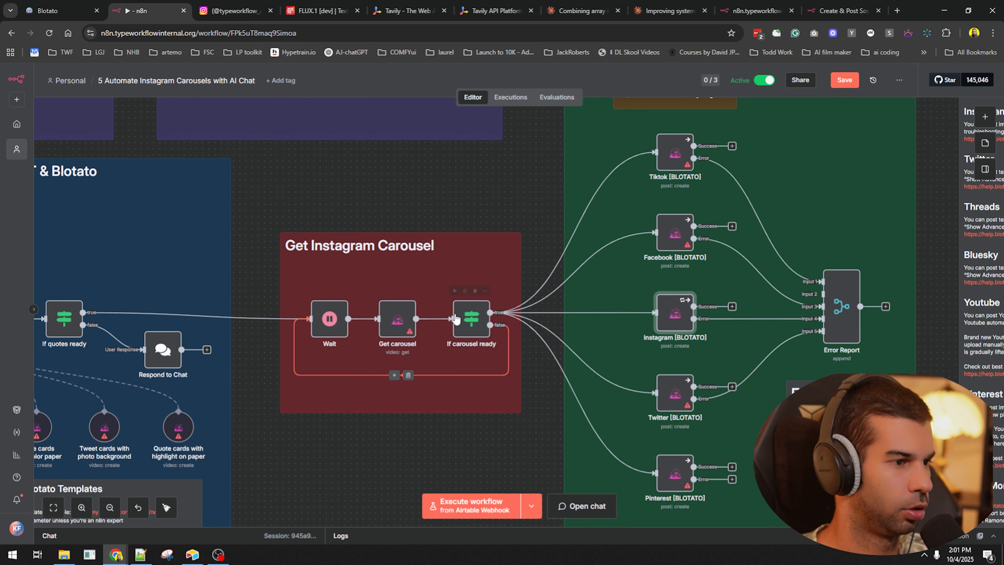
{"action": "left_click", "coordinate": [395, 321]}
{"action": "key", "text": "Return"}
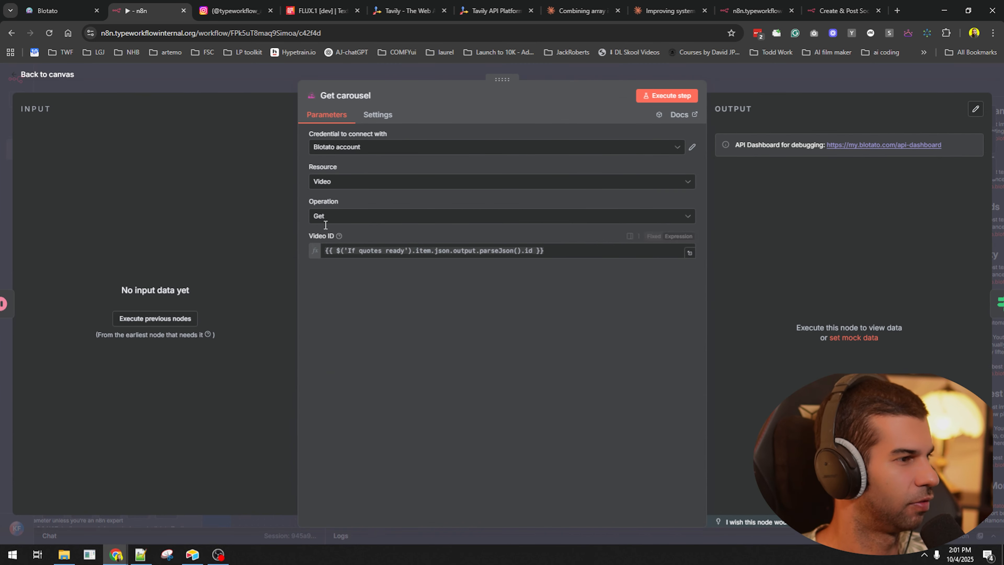
{"action": "left_click", "coordinate": [332, 182]}
{"action": "left_click", "coordinate": [758, 85]}
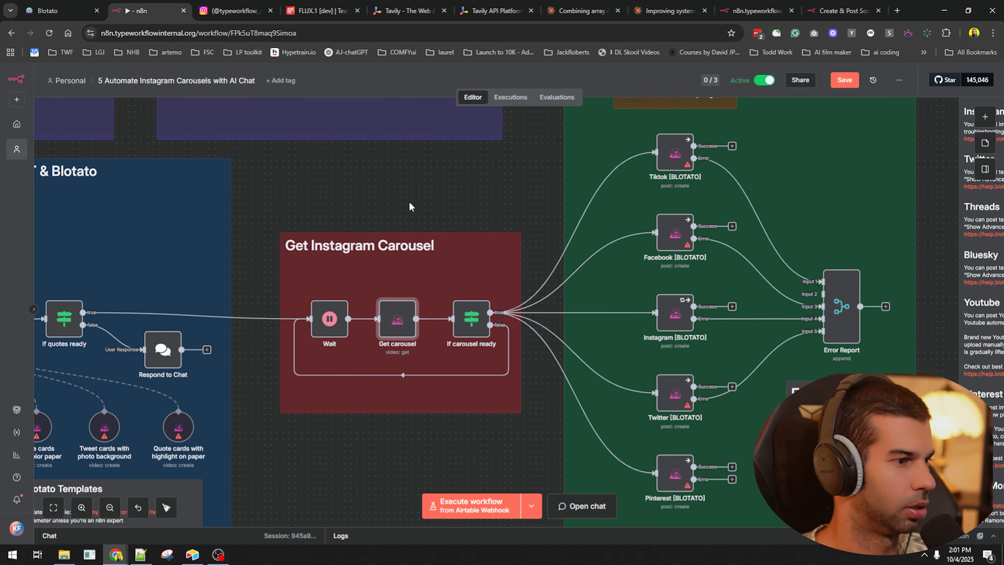
- Survey the template's setup notes and Airtable Webhook row, then move the Upload media node lower
{"action": "scroll", "coordinate": [410, 205], "scroll_direction": "down", "scroll_amount": 5}
{"action": "scroll", "coordinate": [186, 332], "scroll_direction": "up", "scroll_amount": 7}
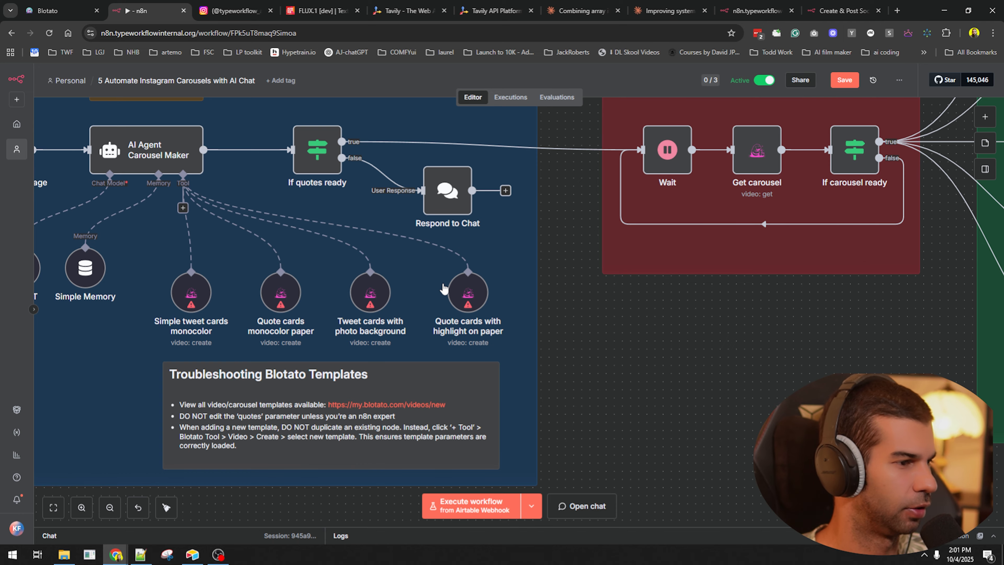
{"action": "scroll", "coordinate": [443, 285], "scroll_direction": "down", "scroll_amount": 6}
{"action": "left_click_drag", "start_coordinate": [185, 214], "coordinate": [518, 325]}
{"action": "scroll", "coordinate": [466, 285], "scroll_direction": "down", "scroll_amount": 3}
{"action": "left_click_drag", "start_coordinate": [435, 189], "coordinate": [729, 407]}
{"action": "left_click_drag", "start_coordinate": [481, 327], "coordinate": [730, 405]}
{"action": "scroll", "coordinate": [486, 314], "scroll_direction": "up", "scroll_amount": 6}
{"action": "left_click_drag", "start_coordinate": [454, 365], "coordinate": [316, 377]}
{"action": "left_click_drag", "start_coordinate": [451, 308], "coordinate": [467, 350]}
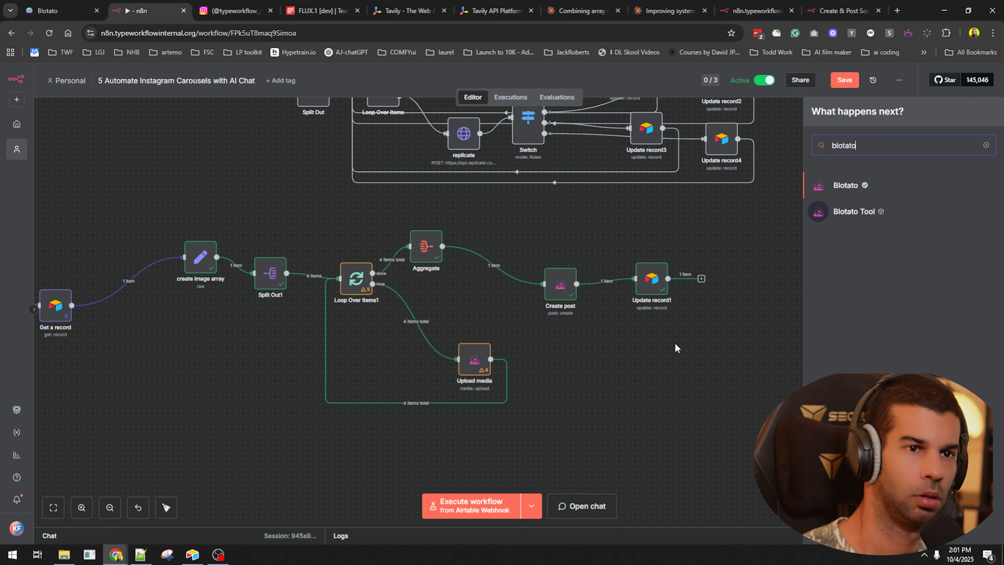
- Add a Blotato Create video node to the workflow
{"action": "key", "text": "Return"}
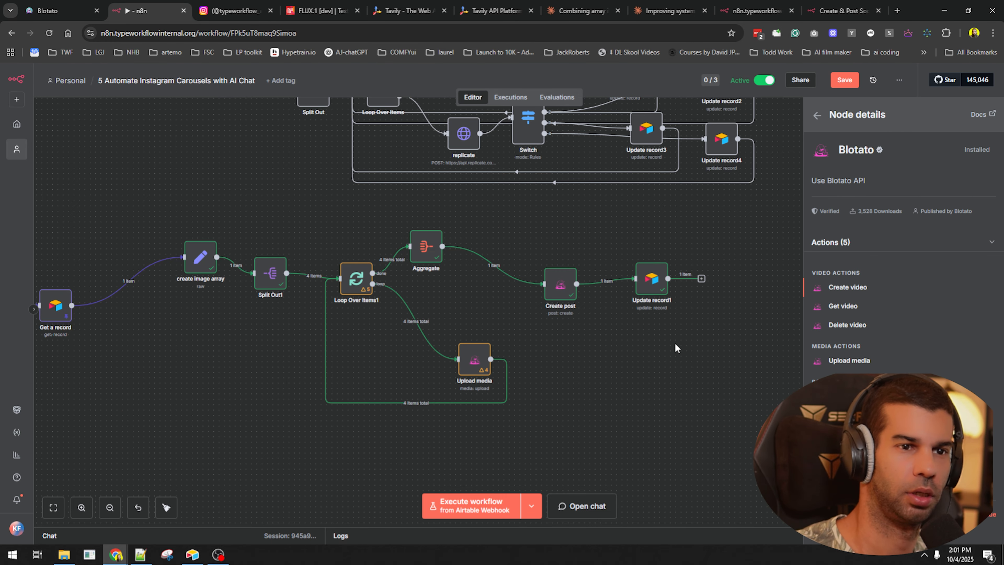
{"action": "left_click", "coordinate": [837, 288]}
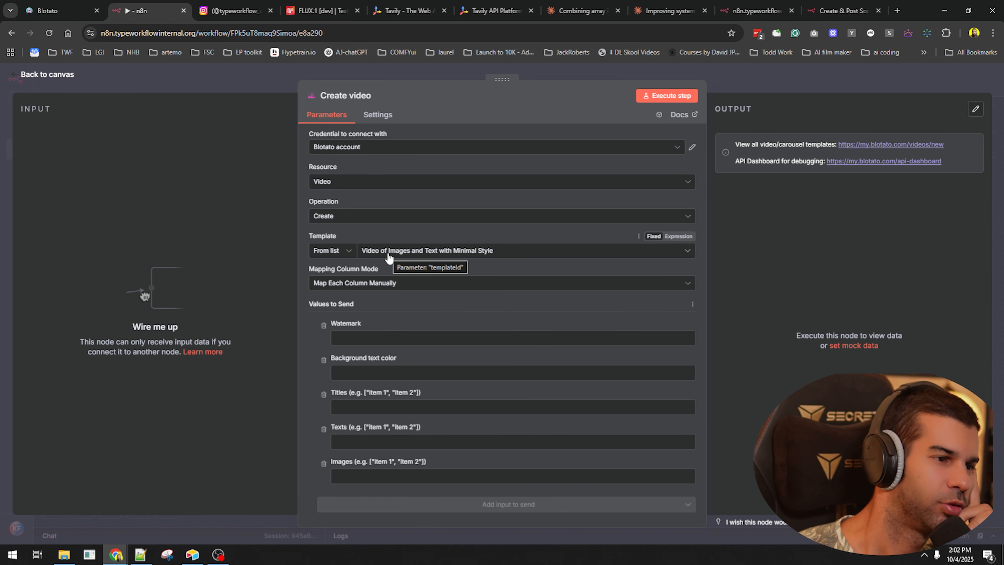
{"action": "left_click_drag", "start_coordinate": [339, 462], "coordinate": [427, 460]}
{"action": "left_click", "coordinate": [832, 91]}
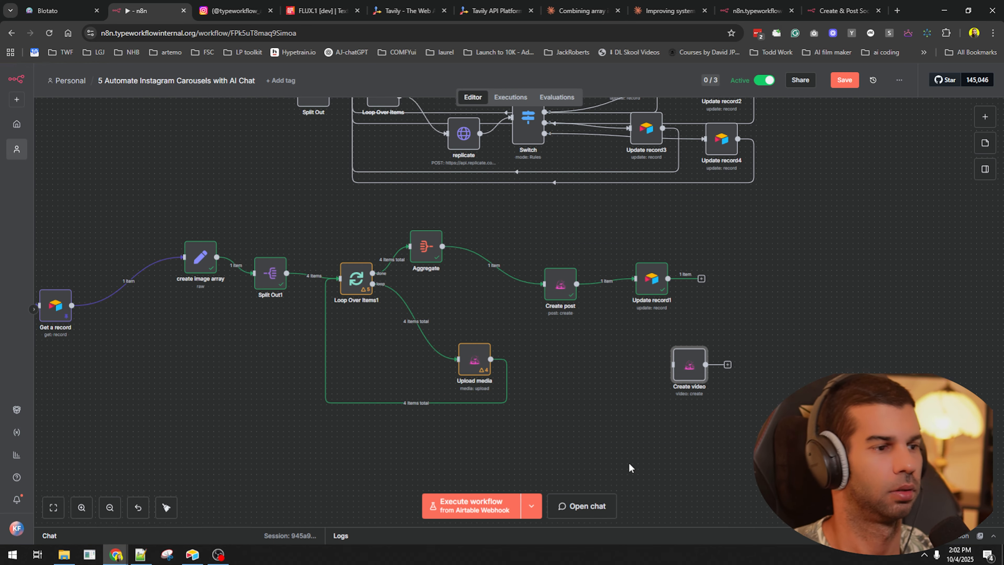
- Shift Create post and Update record1 right, wire Aggregate into Create video, and map url into Images
{"action": "left_click", "coordinate": [500, 265]}
{"action": "left_click_drag", "start_coordinate": [538, 218], "coordinate": [710, 332]}
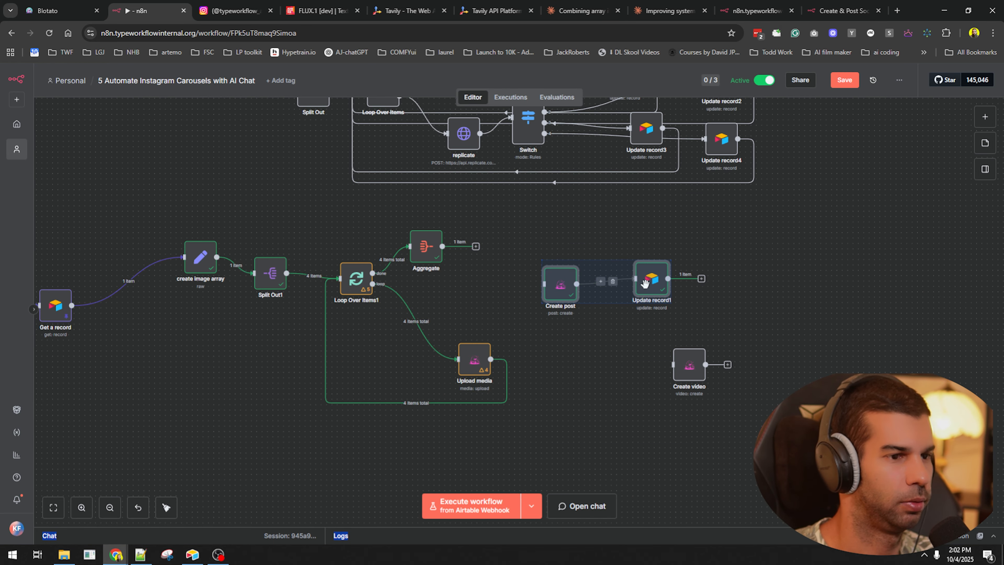
{"action": "left_click_drag", "start_coordinate": [644, 284], "coordinate": [800, 277]}
{"action": "left_click", "coordinate": [607, 263]}
{"action": "left_click_drag", "start_coordinate": [686, 360], "coordinate": [559, 277]}
{"action": "left_click_drag", "start_coordinate": [476, 246], "coordinate": [544, 277]}
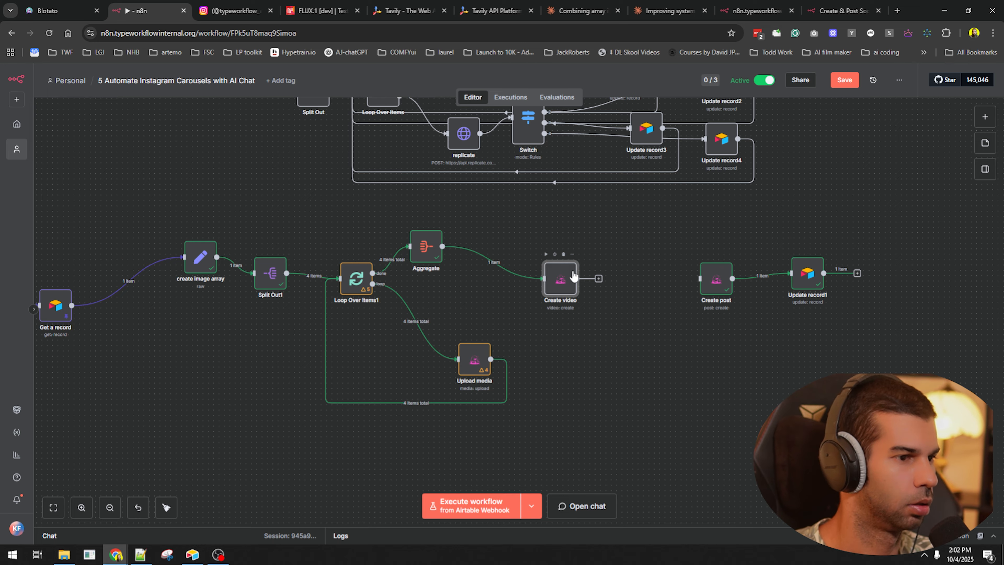
{"action": "double_click", "coordinate": [560, 279]}
{"action": "left_click_drag", "start_coordinate": [66, 151], "coordinate": [367, 477]}
{"action": "left_click", "coordinate": [757, 84]}
- Check the If carousel ready settings and select the whole Get Instagram Carousel group
{"action": "scroll", "coordinate": [594, 332], "scroll_direction": "right", "scroll_amount": 5}
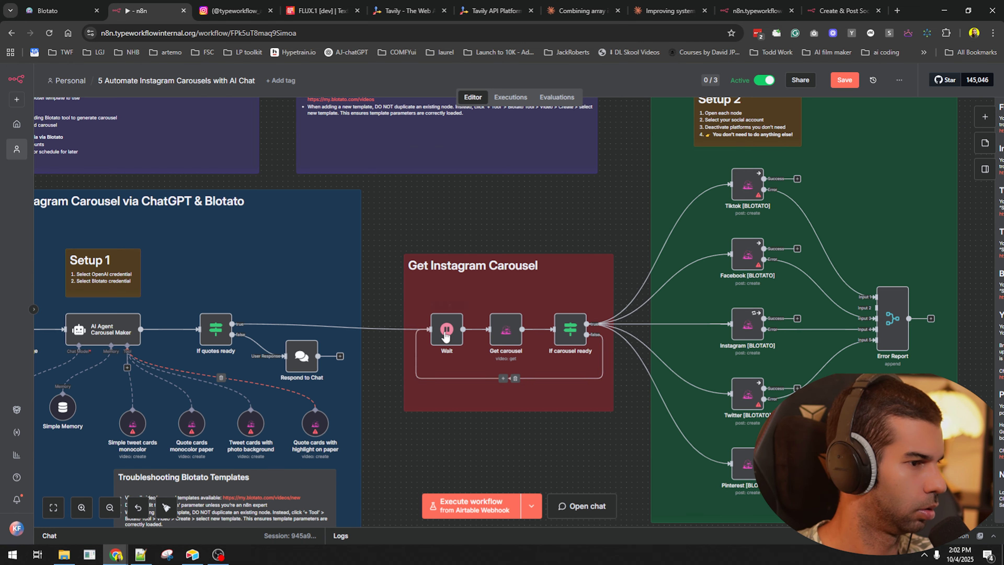
{"action": "double_click", "coordinate": [575, 332]}
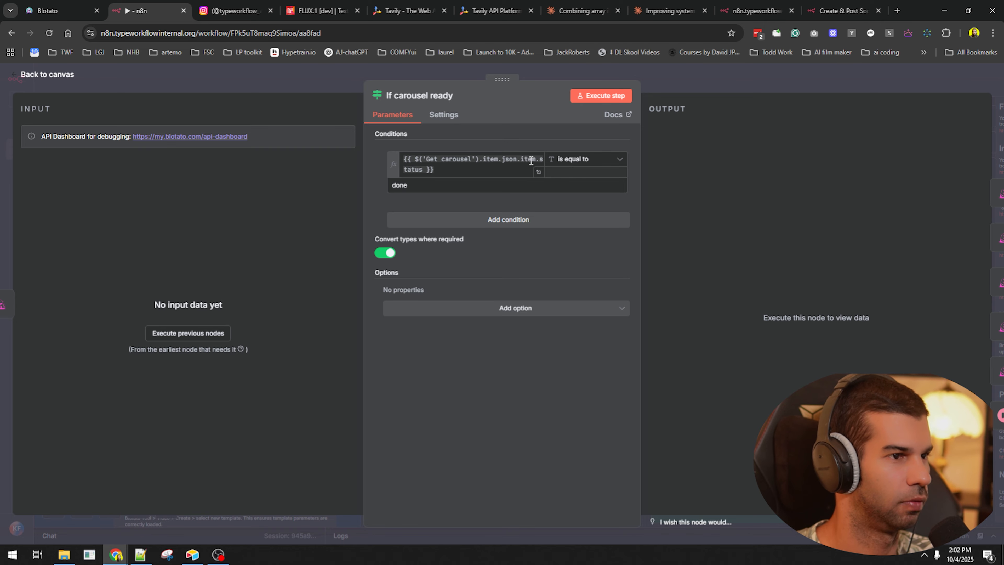
{"action": "left_click", "coordinate": [738, 87]}
{"action": "left_click_drag", "start_coordinate": [383, 220], "coordinate": [664, 447]}
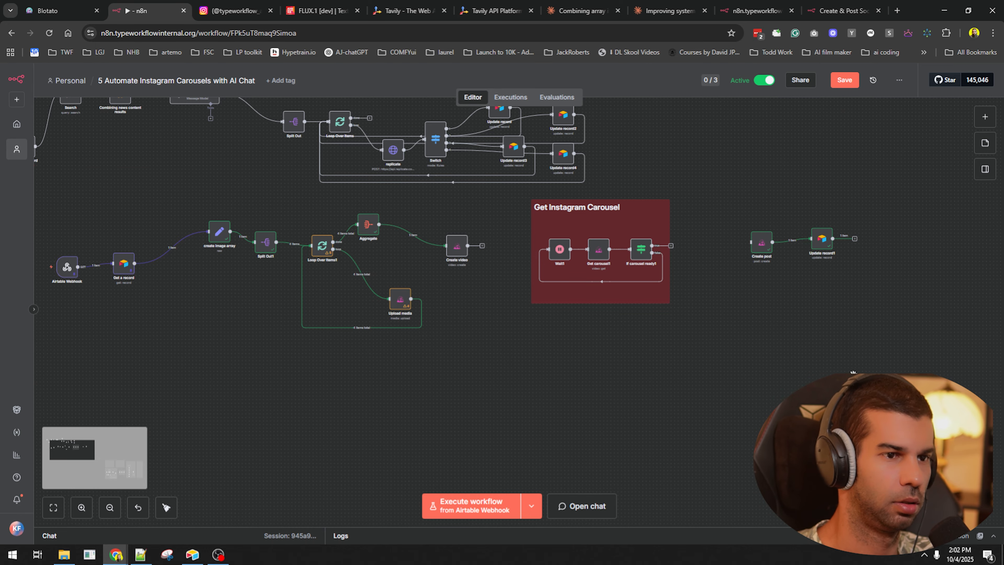
- Paste the Instagram [BLOTATO] node copy as Instagram [BLOTATO]1 below Create post and review its parameters
{"action": "scroll", "coordinate": [854, 372], "scroll_direction": "down", "scroll_amount": 3}
{"action": "left_click_drag", "start_coordinate": [853, 372], "coordinate": [437, 237]}
{"action": "left_click_drag", "start_coordinate": [846, 405], "coordinate": [688, 352]}
{"action": "left_click_drag", "start_coordinate": [895, 453], "coordinate": [855, 355]}
{"action": "scroll", "coordinate": [591, 282], "scroll_direction": "up", "scroll_amount": 8}
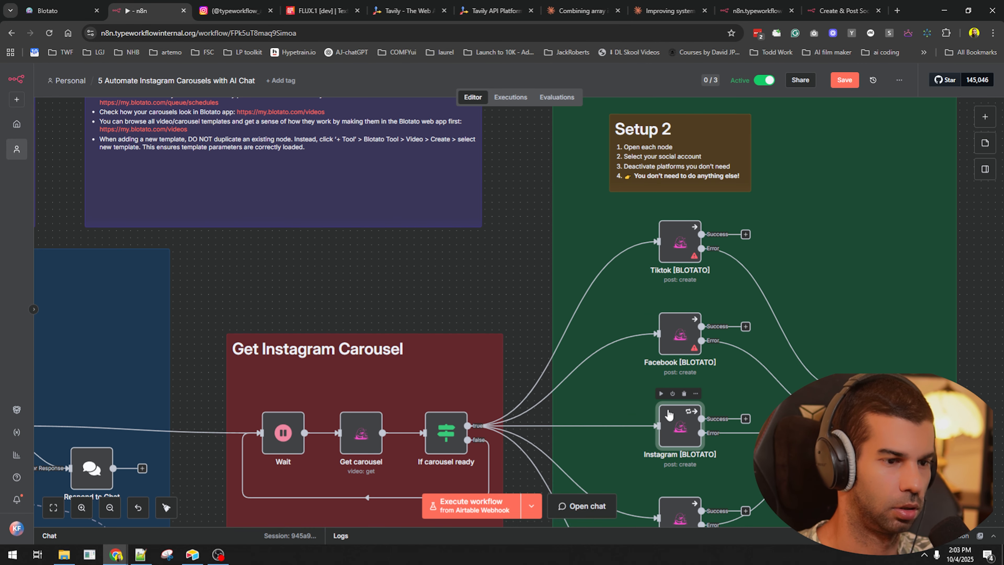
{"action": "scroll", "coordinate": [669, 414], "scroll_direction": "down", "scroll_amount": 5}
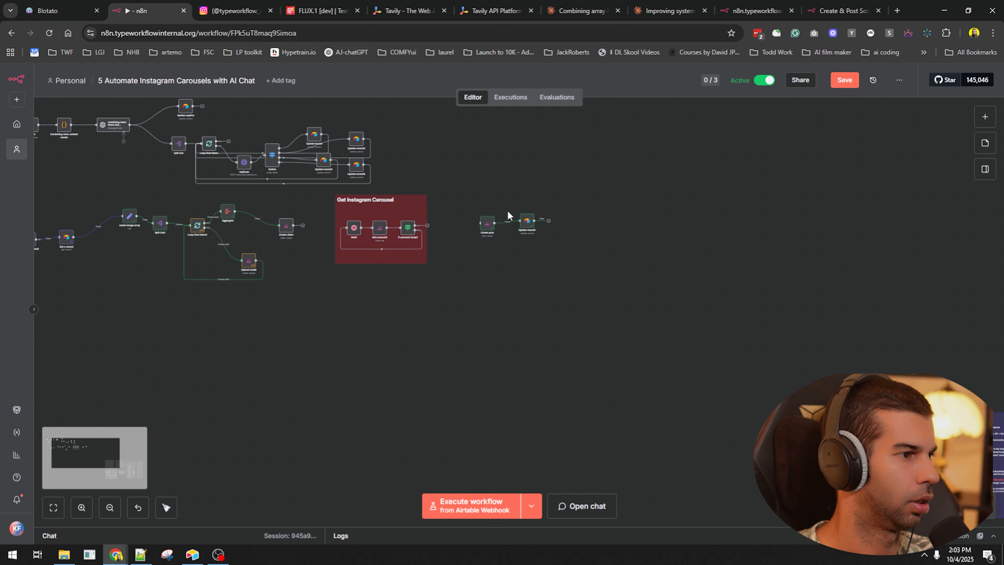
{"action": "scroll", "coordinate": [511, 217], "scroll_direction": "up", "scroll_amount": 4}
{"action": "key", "text": "ctrl+v"}
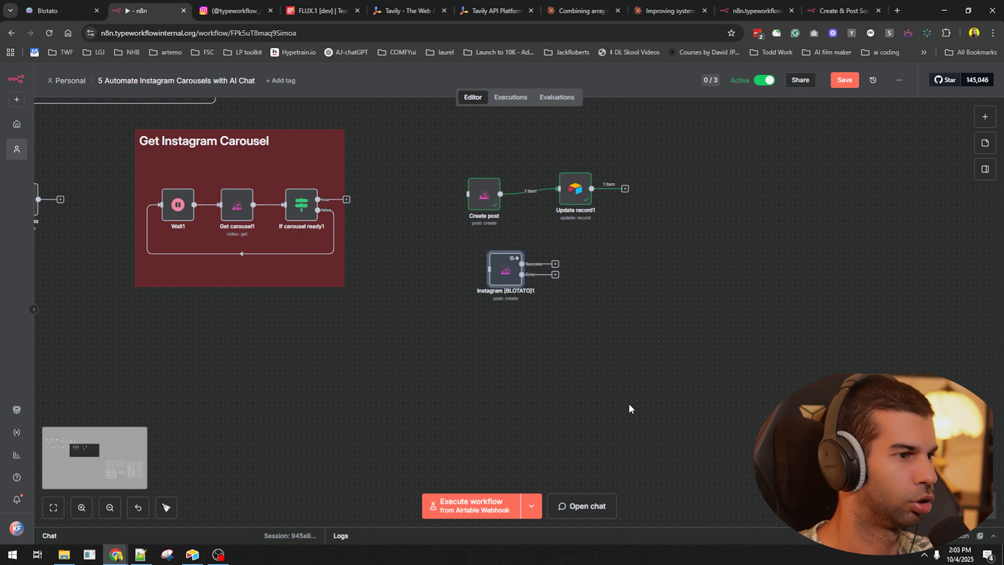
{"action": "left_click_drag", "start_coordinate": [553, 351], "coordinate": [600, 366]}
{"action": "left_click_drag", "start_coordinate": [560, 277], "coordinate": [516, 271]}
{"action": "left_click", "coordinate": [602, 347]}
{"action": "double_click", "coordinate": [523, 272]}
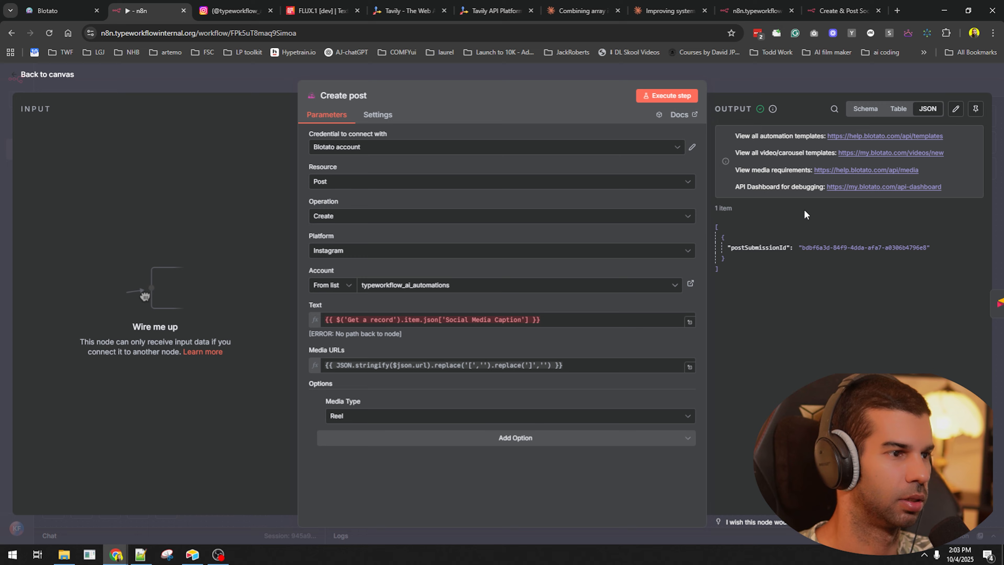
{"action": "key", "text": "Escape"}
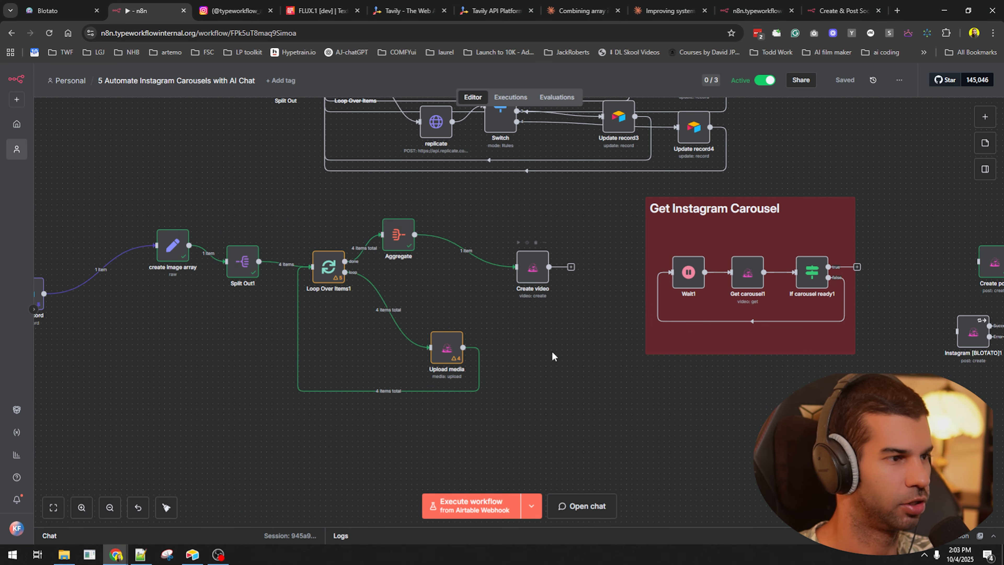
- Run the workflow, check Create video's output, and connect Create video into Wait1
{"action": "left_click", "coordinate": [490, 500]}
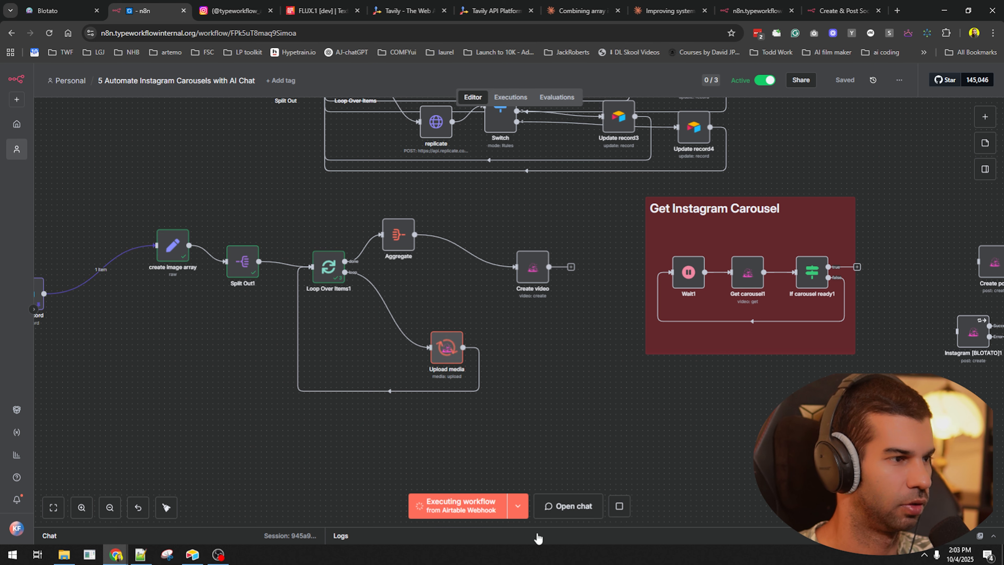
{"action": "double_click", "coordinate": [523, 273]}
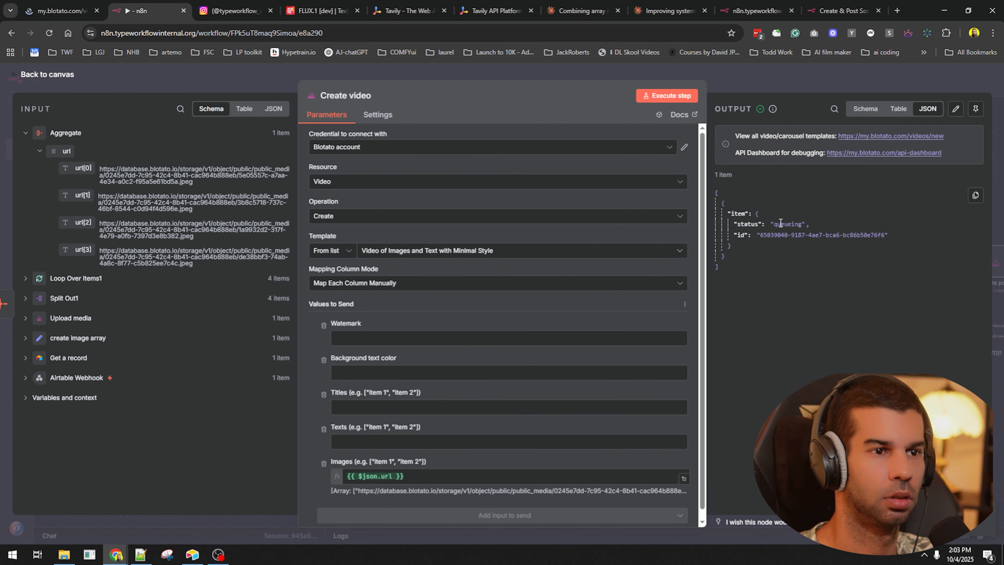
{"action": "key", "text": "Escape"}
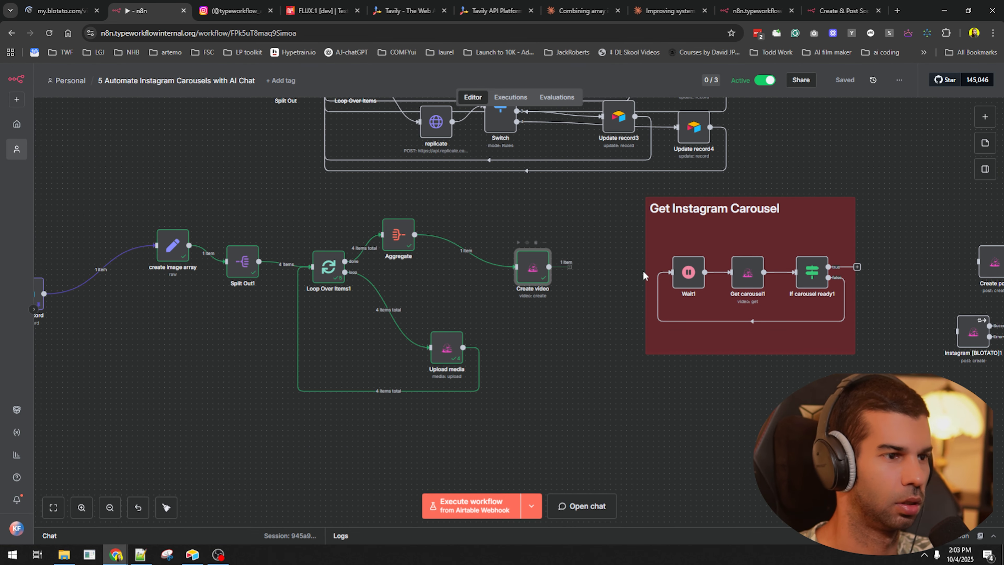
{"action": "left_click_drag", "start_coordinate": [645, 276], "coordinate": [684, 275]}
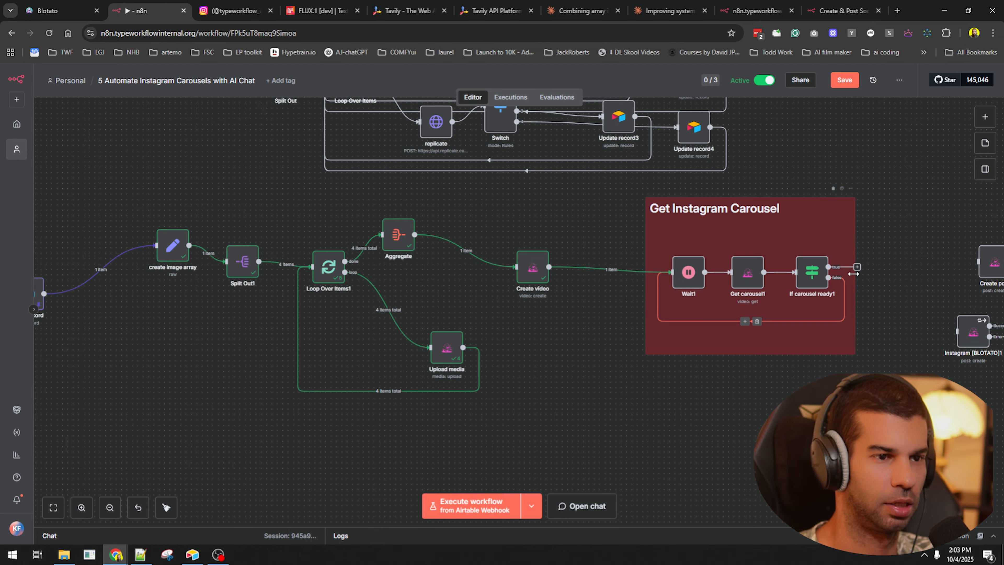
{"action": "key", "text": "ctrl+Return"}
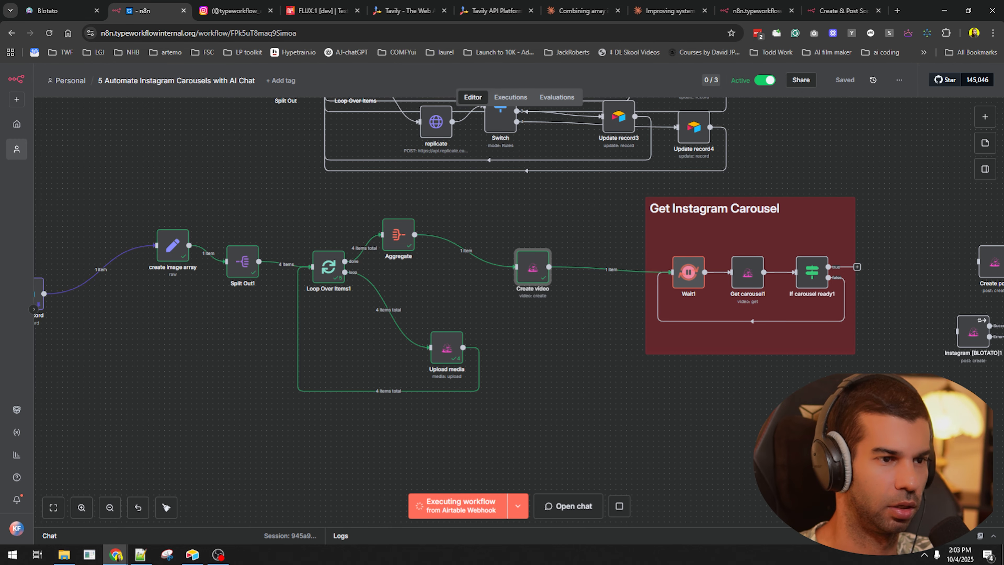
- Replace Get carousel1's Video ID with the Create video id and rerun the workflow
{"action": "left_click_drag", "start_coordinate": [785, 391], "coordinate": [649, 378]}
{"action": "double_click", "coordinate": [550, 255]}
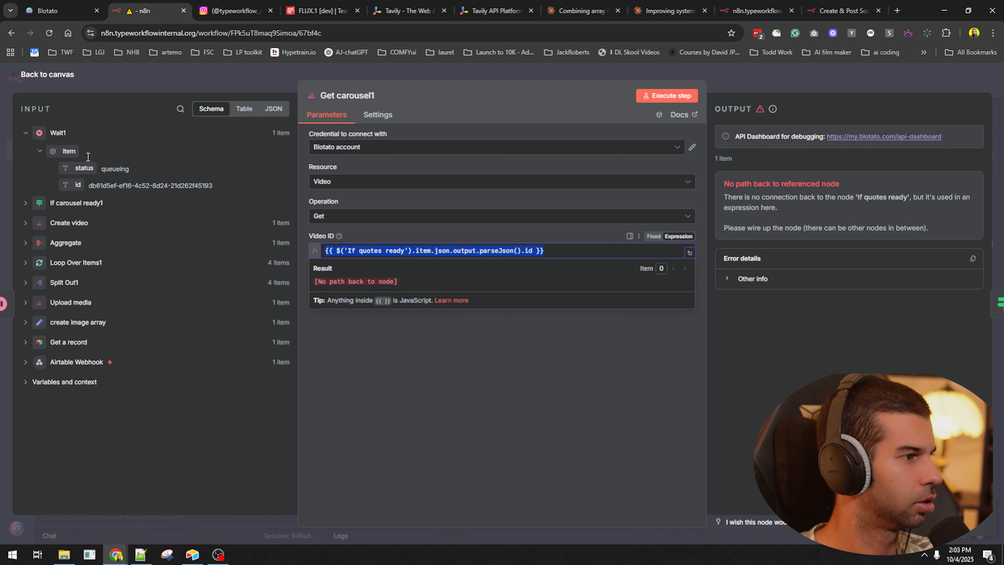
{"action": "key", "text": "BackSpace"}
{"action": "left_click", "coordinate": [25, 223]}
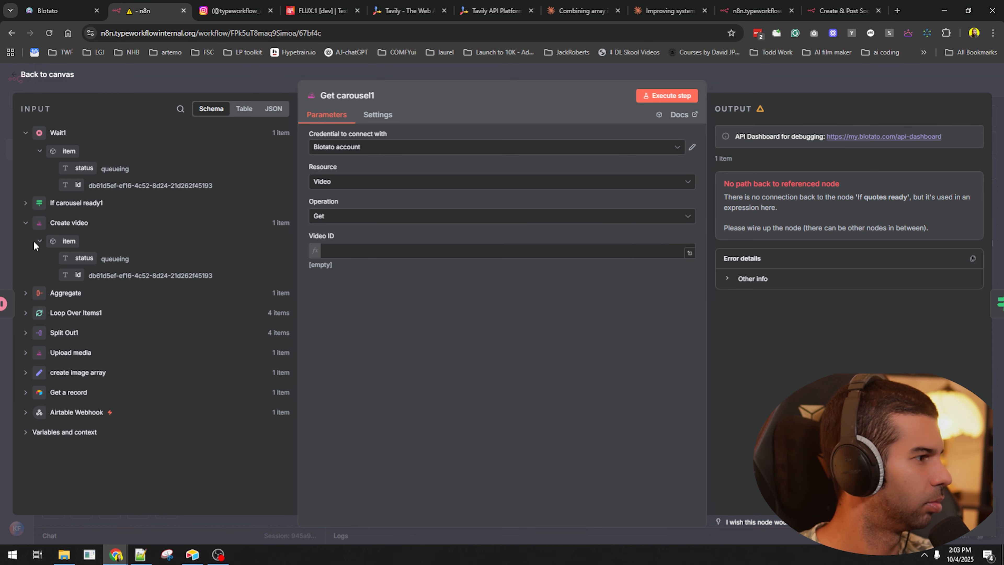
{"action": "left_click_drag", "start_coordinate": [71, 275], "coordinate": [346, 254]}
{"action": "left_click_drag", "start_coordinate": [346, 254], "coordinate": [346, 253]}
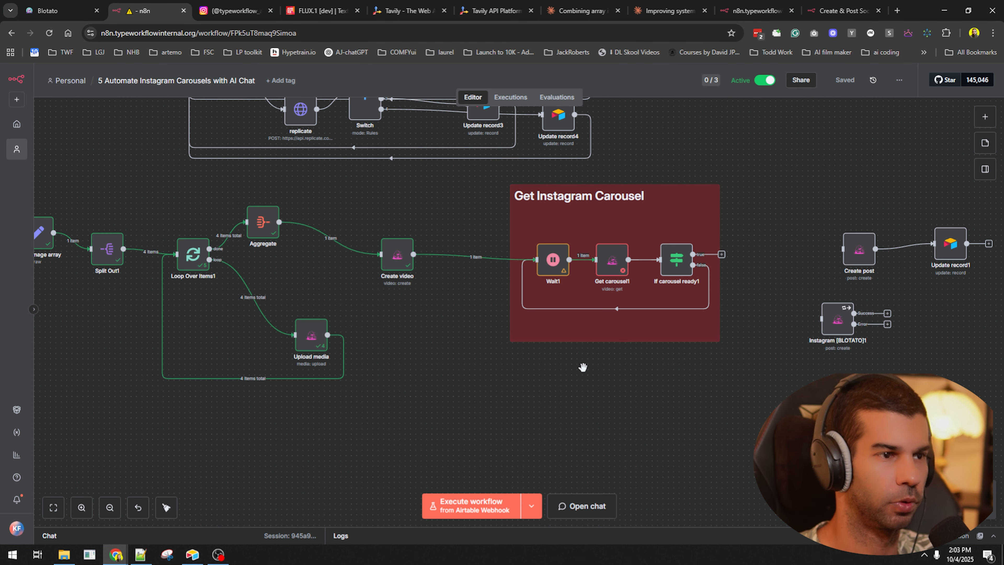
{"action": "key", "text": "ctrl+Return"}
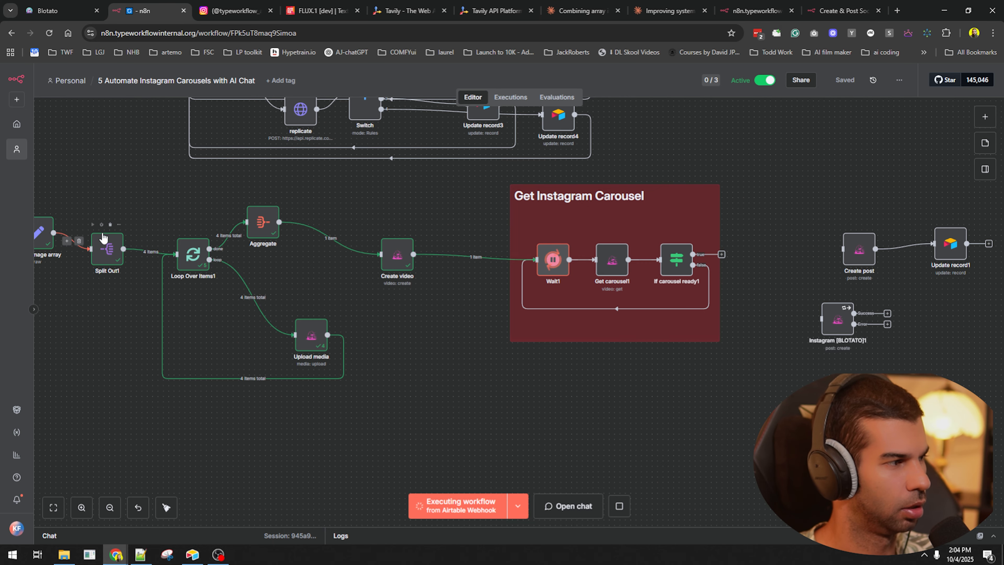
- Inspect If carousel ready1's output showing status done and four image URLs
{"action": "left_click_drag", "start_coordinate": [42, 232], "coordinate": [85, 241]}
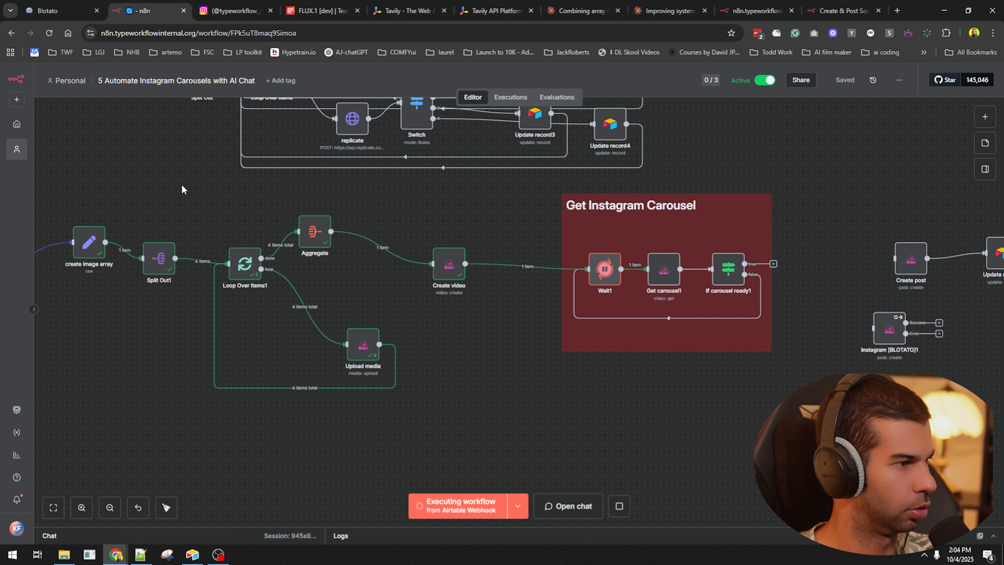
{"action": "left_click_drag", "start_coordinate": [122, 189], "coordinate": [334, 386]}
{"action": "double_click", "coordinate": [642, 239]}
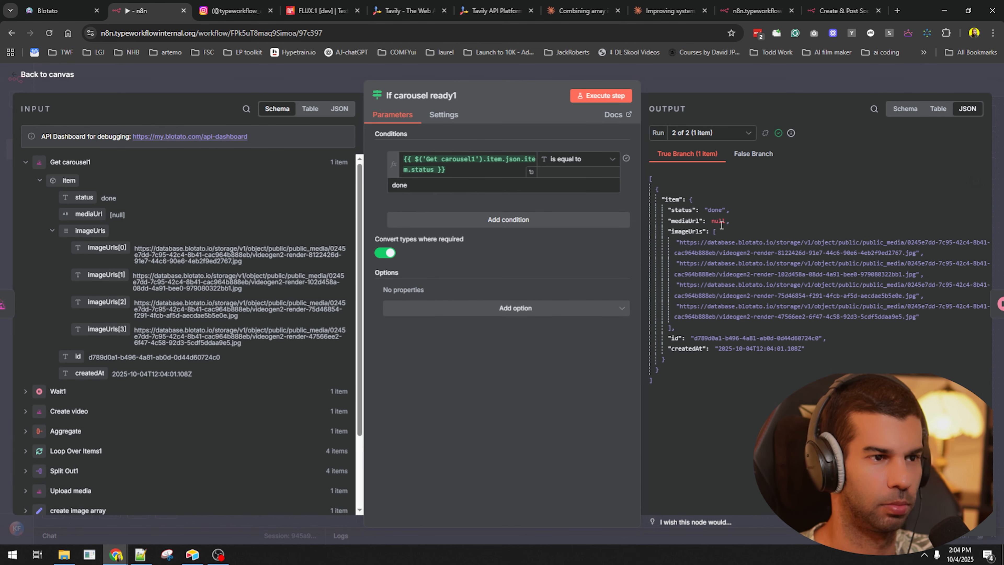
{"action": "left_click_drag", "start_coordinate": [678, 238], "coordinate": [742, 305]}
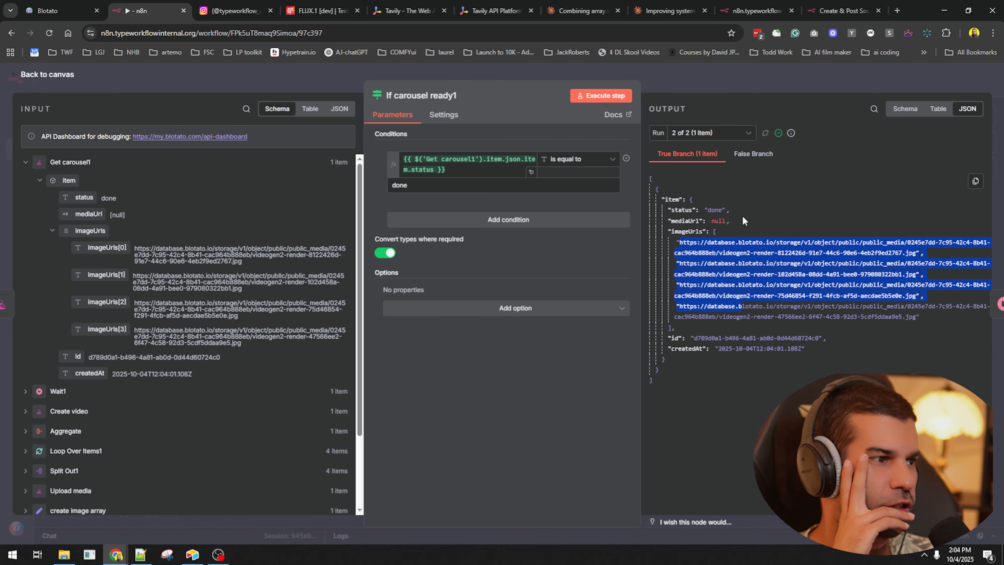
- Open the first image URL in a new tab without its quotes and comma, zoom the render, then close the tab
{"action": "triple_click", "coordinate": [726, 245]}
{"action": "key", "text": "ctrl+c"}
{"action": "key", "text": "ctrl+t"}
{"action": "key", "text": "ctrl+v"}
{"action": "key", "text": "BackSpace"}
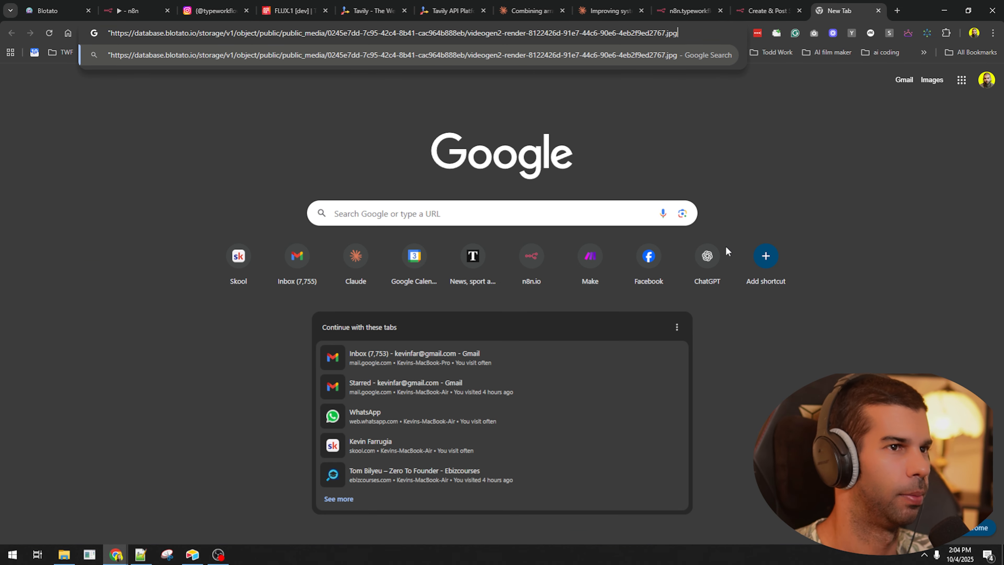
{"action": "key", "text": "Home"}
{"action": "key", "text": "Delete"}
{"action": "key", "text": "Return"}
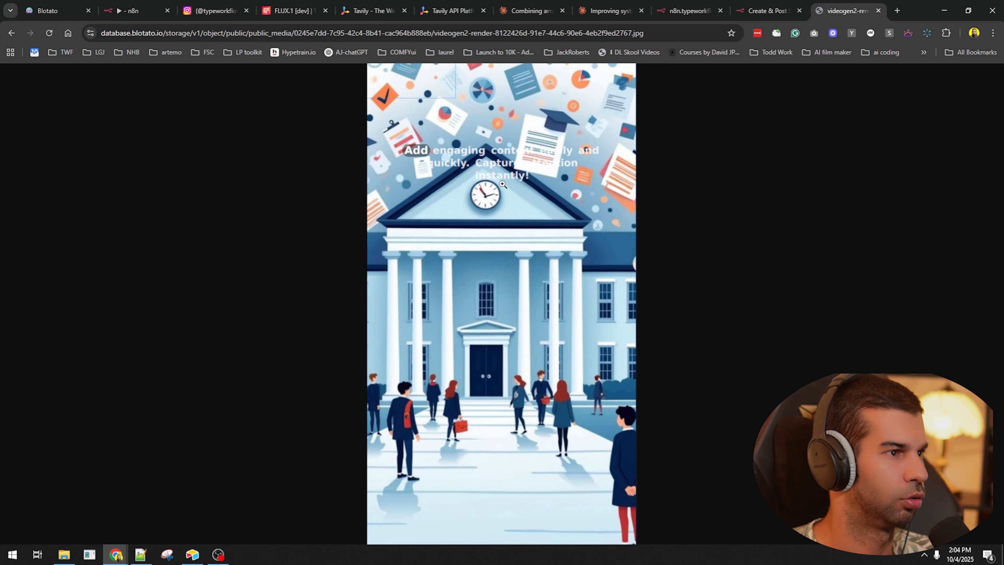
{"action": "left_click", "coordinate": [443, 152]}
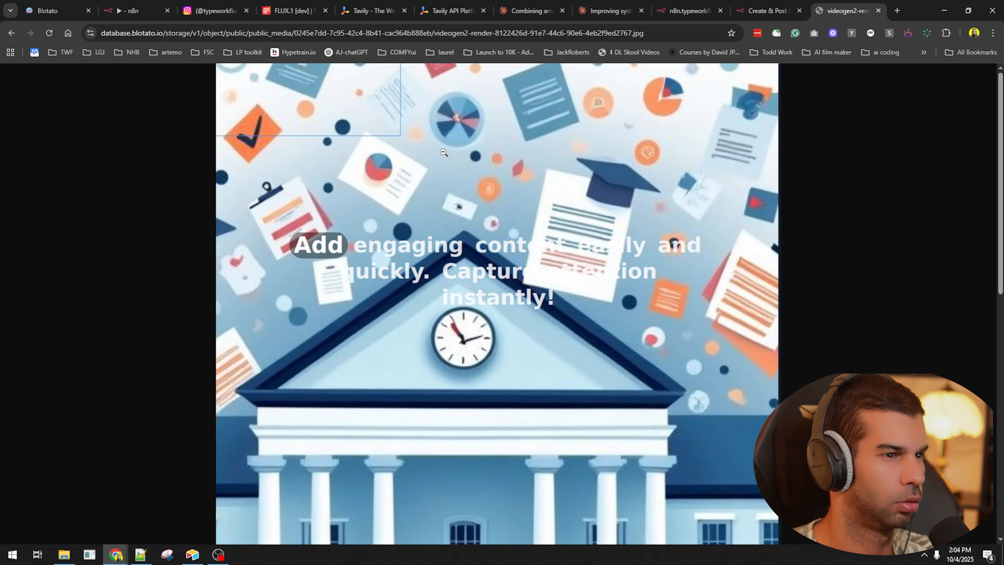
{"action": "left_click", "coordinate": [442, 280]}
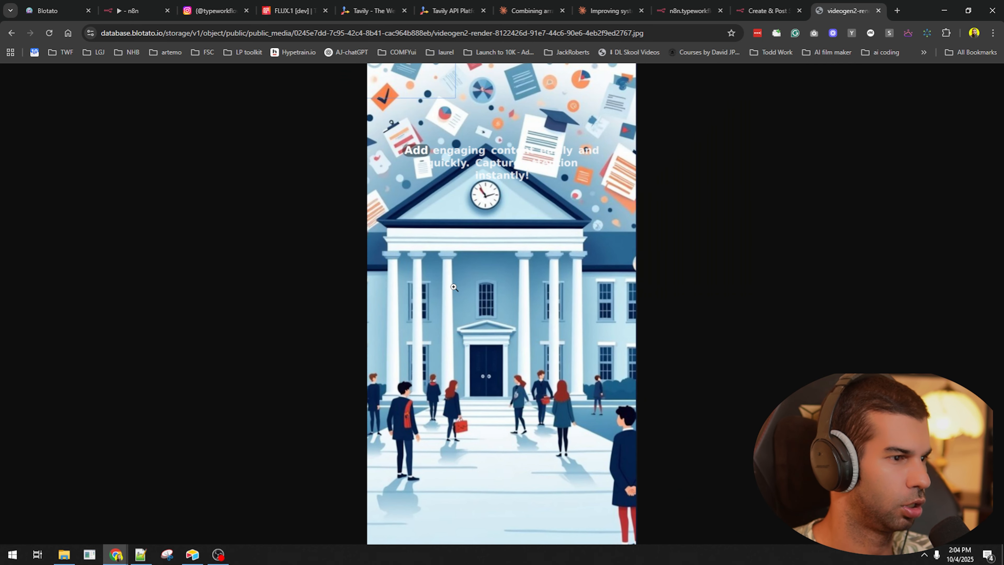
{"action": "key", "text": "ctrl+w"}
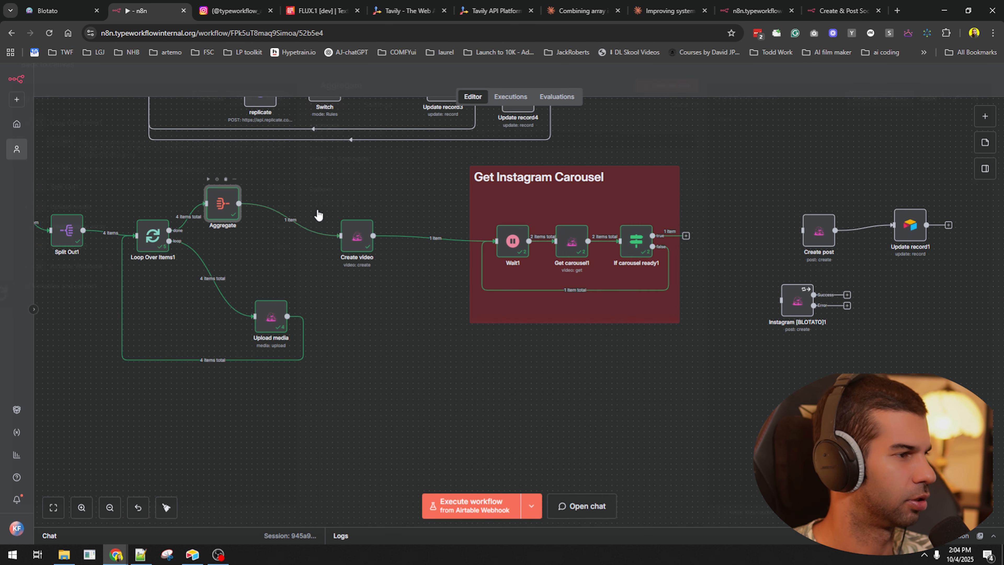
- Copy the first aggregated image URL from the Aggregate node into a new tab, then reopen Create video
{"action": "double_click", "coordinate": [224, 205]}
{"action": "triple_click", "coordinate": [755, 182]}
{"action": "key", "text": "ctrl+c"}
{"action": "key", "text": "ctrl+t"}
{"action": "key", "text": "ctrl+v"}
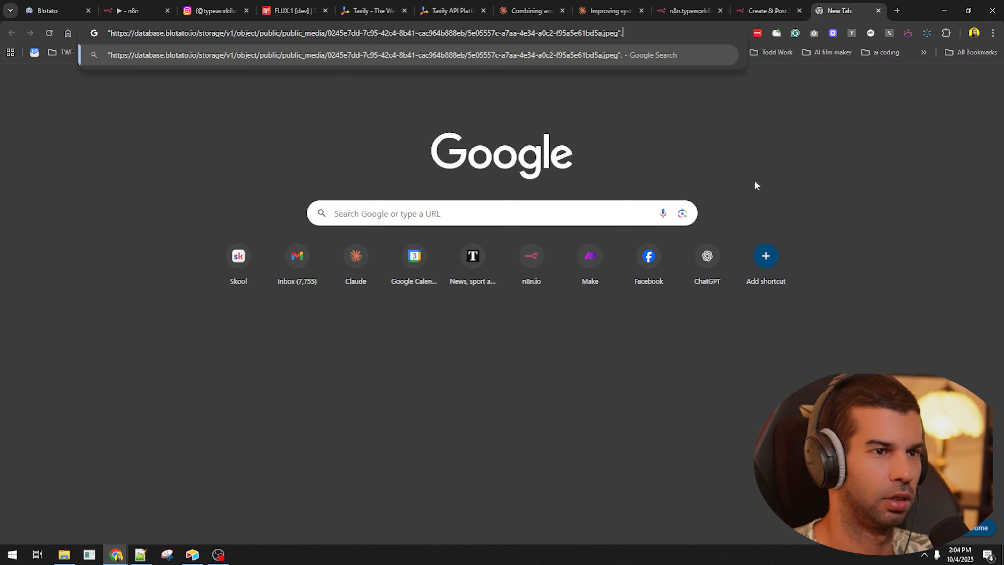
{"action": "key", "text": "ctrl+w"}
{"action": "left_click", "coordinate": [795, 85]}
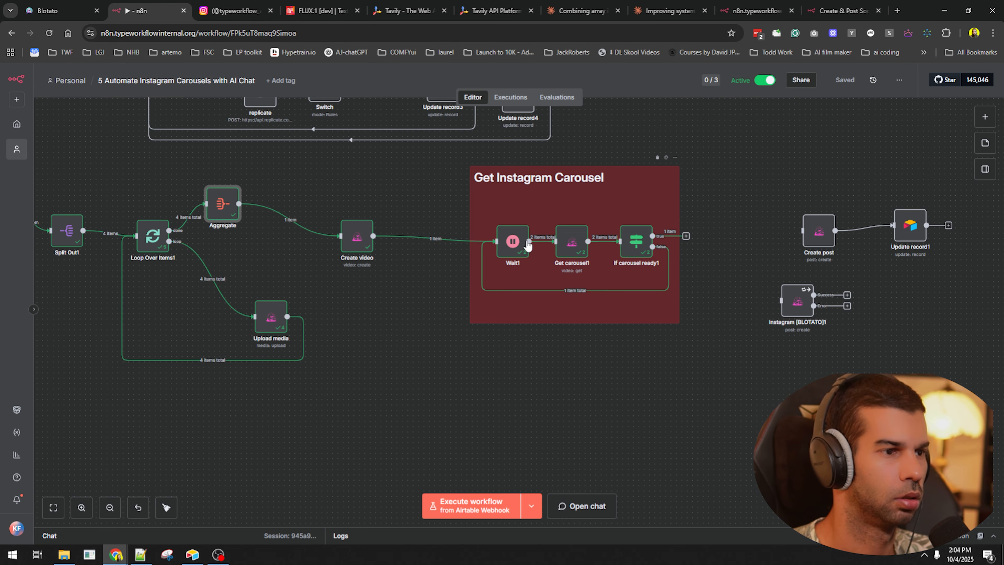
{"action": "double_click", "coordinate": [357, 236]}
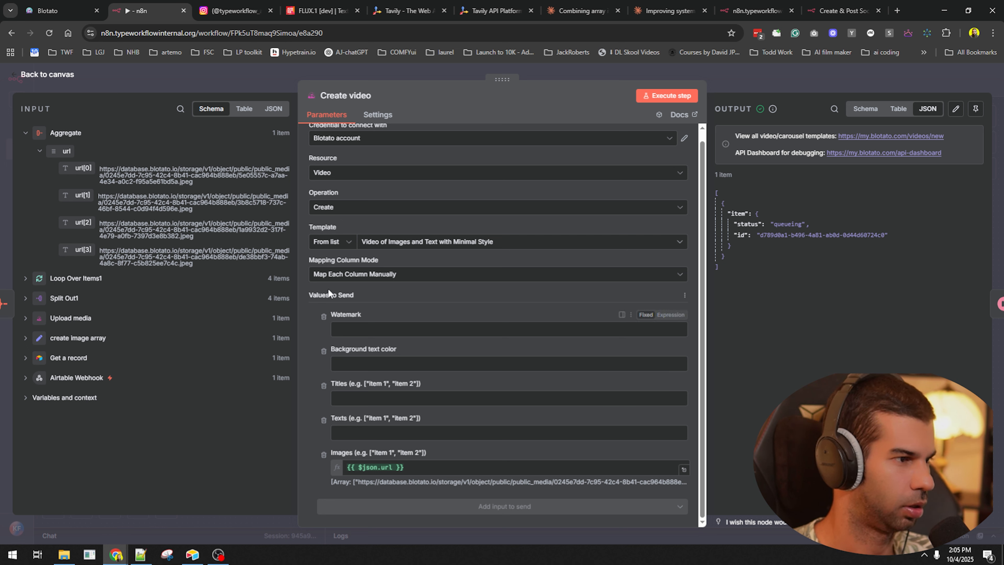
- Try the Quote Card Carousel (White paper) and Twitter/X quote card templates, then revert to Video of Images and Text with Minimal Style
{"action": "left_click", "coordinate": [391, 242]}
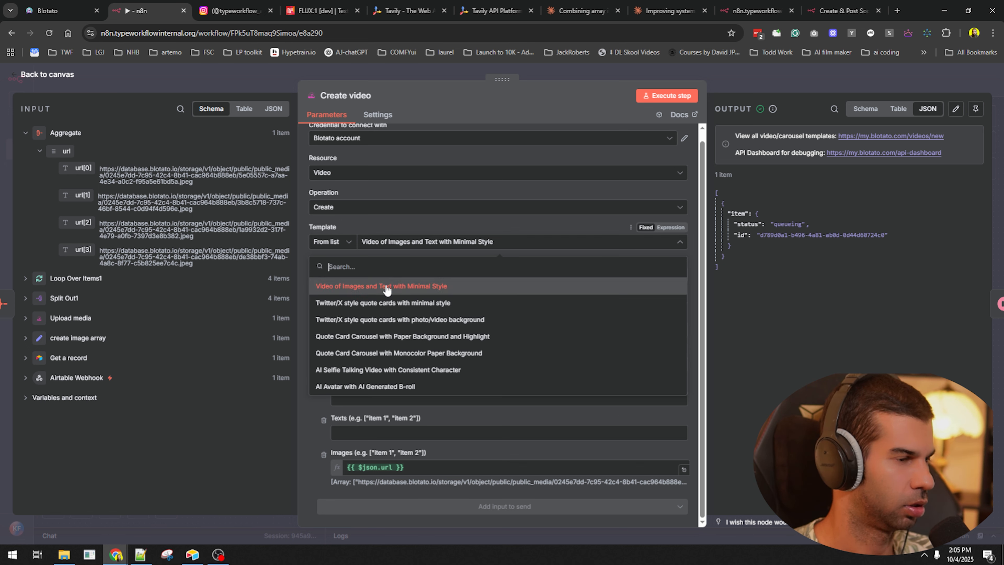
{"action": "left_click", "coordinate": [375, 336]}
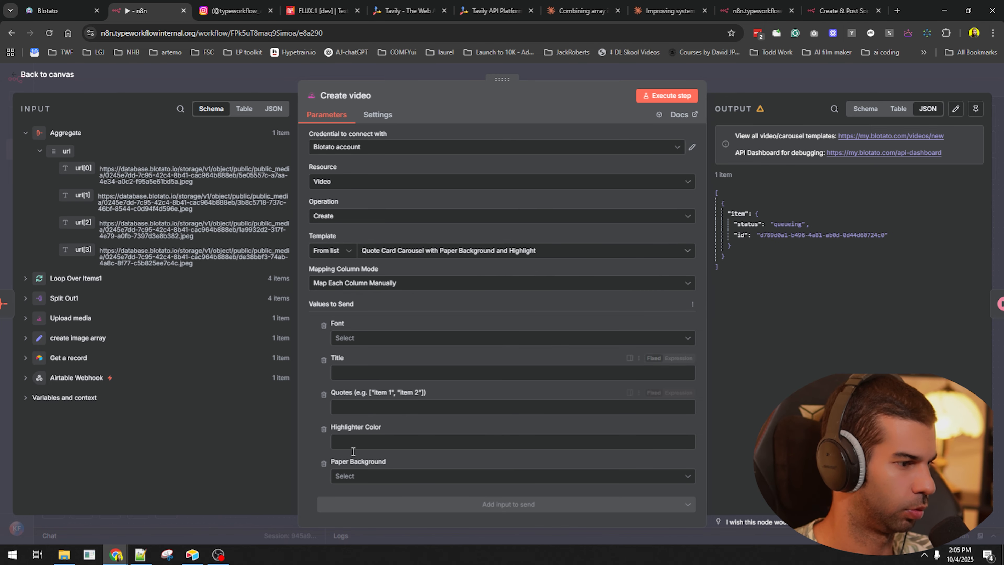
{"action": "left_click", "coordinate": [358, 476]}
{"action": "left_click", "coordinate": [343, 421]}
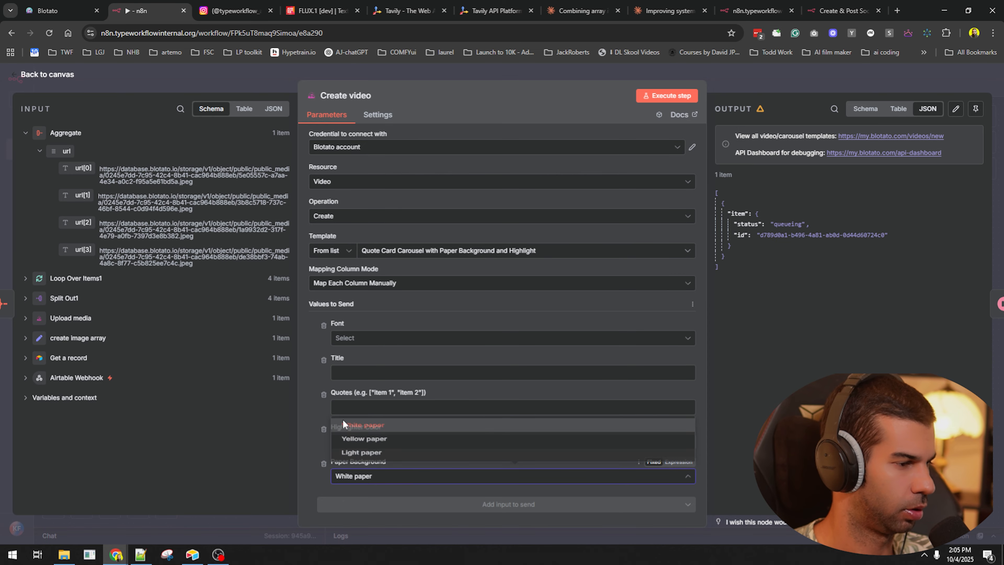
{"action": "left_click", "coordinate": [426, 251]}
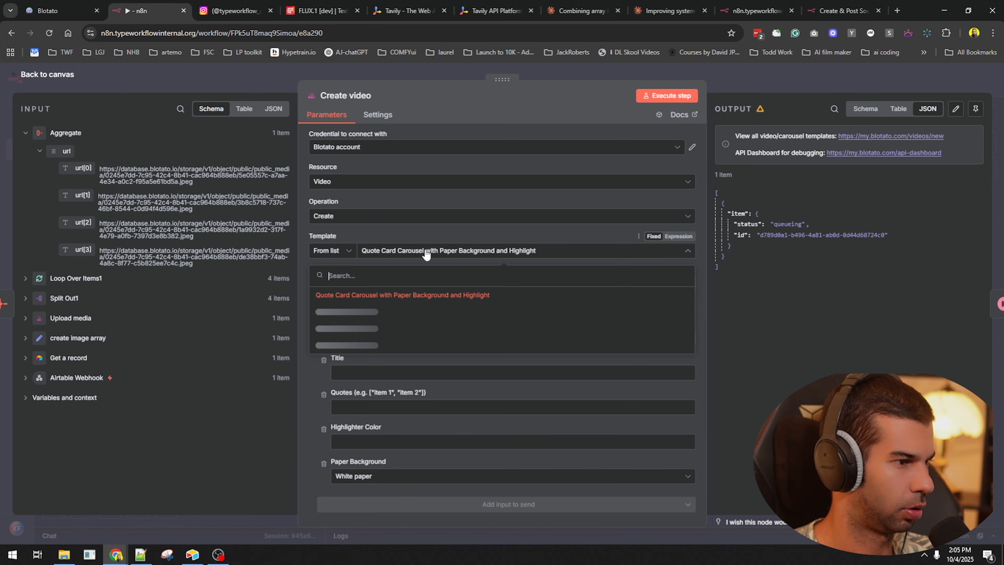
{"action": "left_click", "coordinate": [426, 310]}
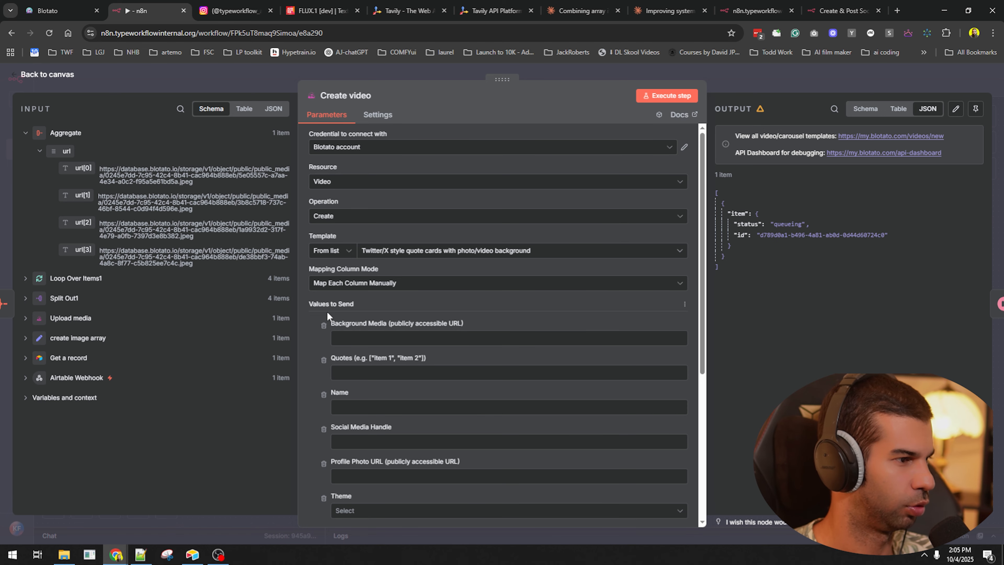
{"action": "scroll", "coordinate": [327, 311], "scroll_direction": "down", "scroll_amount": 3}
{"action": "scroll", "coordinate": [347, 431], "scroll_direction": "down", "scroll_amount": 2}
{"action": "scroll", "coordinate": [350, 356], "scroll_direction": "up", "scroll_amount": 5}
{"action": "left_click", "coordinate": [379, 220]}
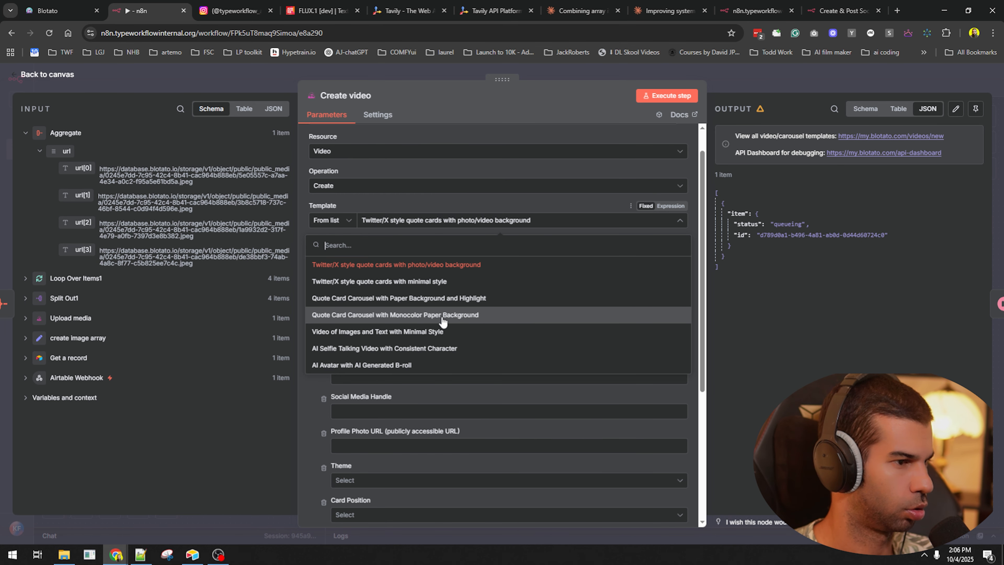
{"action": "left_click", "coordinate": [359, 332]}
- Delete the Aggregate to Create video connection and select the Split Out1, Loop Over Items1, Aggregate and Upload media nodes
{"action": "left_click", "coordinate": [773, 79]}
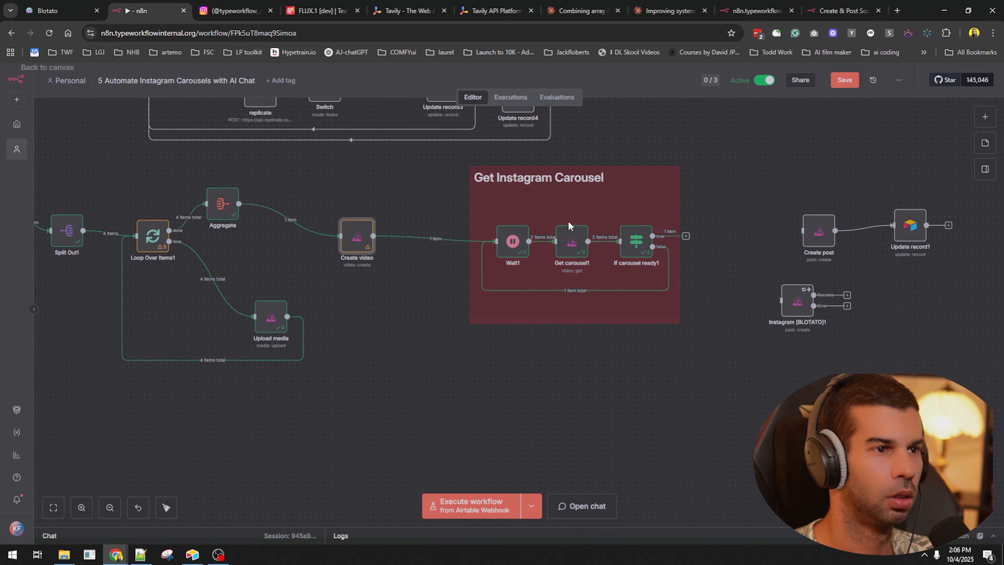
{"action": "left_click_drag", "start_coordinate": [313, 413], "coordinate": [547, 424]}
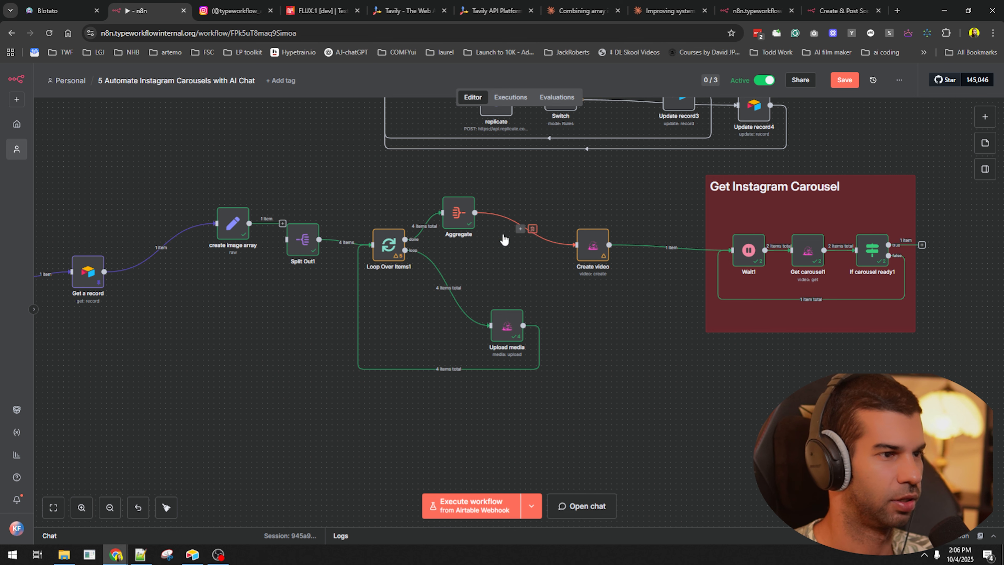
{"action": "left_click", "coordinate": [532, 228]}
{"action": "left_click_drag", "start_coordinate": [286, 158], "coordinate": [549, 405]}
- Move the four-node branch down and connect create image array to Create video
{"action": "left_click_drag", "start_coordinate": [500, 320], "coordinate": [501, 428]}
{"action": "left_click", "coordinate": [296, 227]}
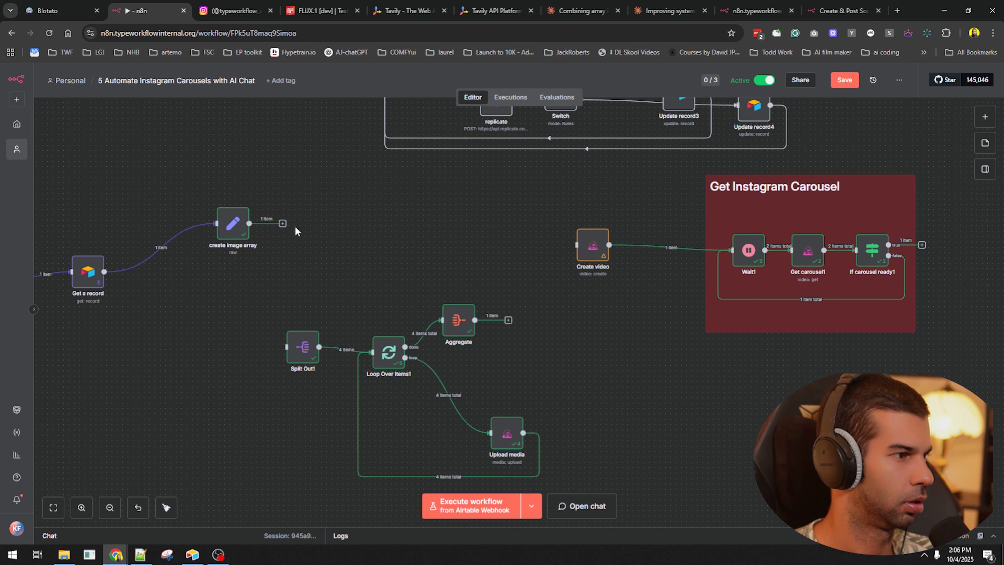
{"action": "left_click_drag", "start_coordinate": [281, 227], "coordinate": [585, 245]}
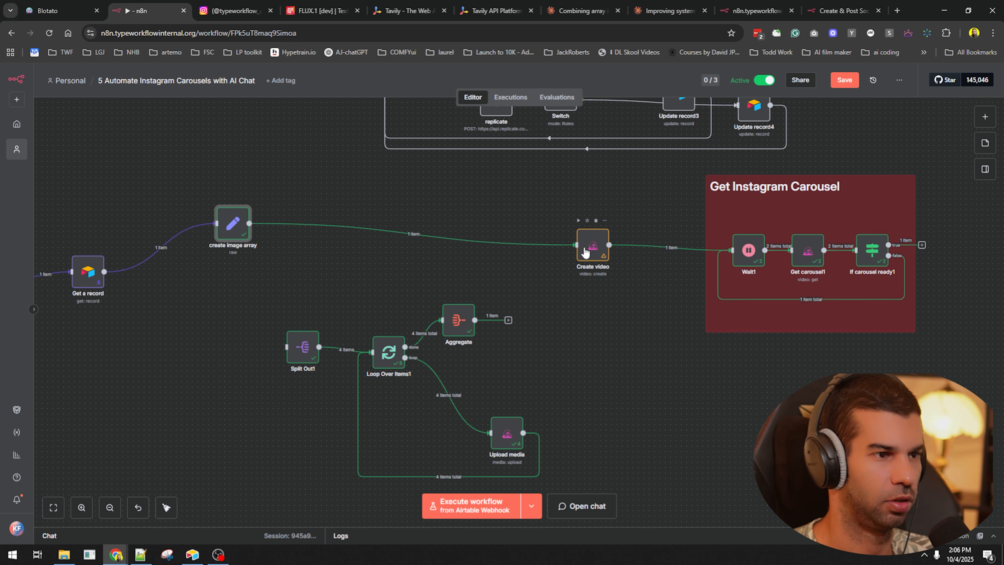
- Map the image_array expression into Create video's Images field
{"action": "double_click", "coordinate": [593, 245]}
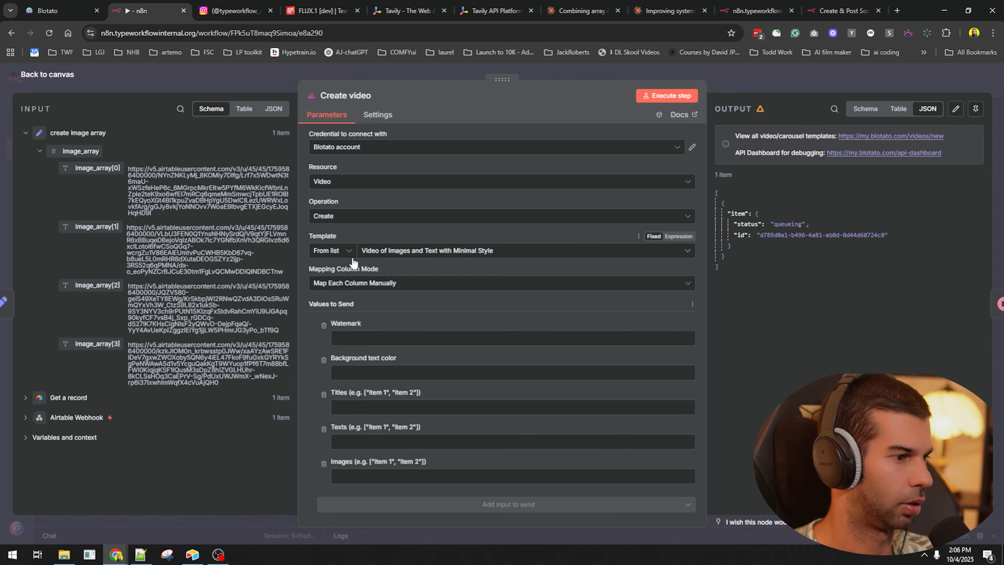
{"action": "left_click_drag", "start_coordinate": [61, 161], "coordinate": [453, 476]}
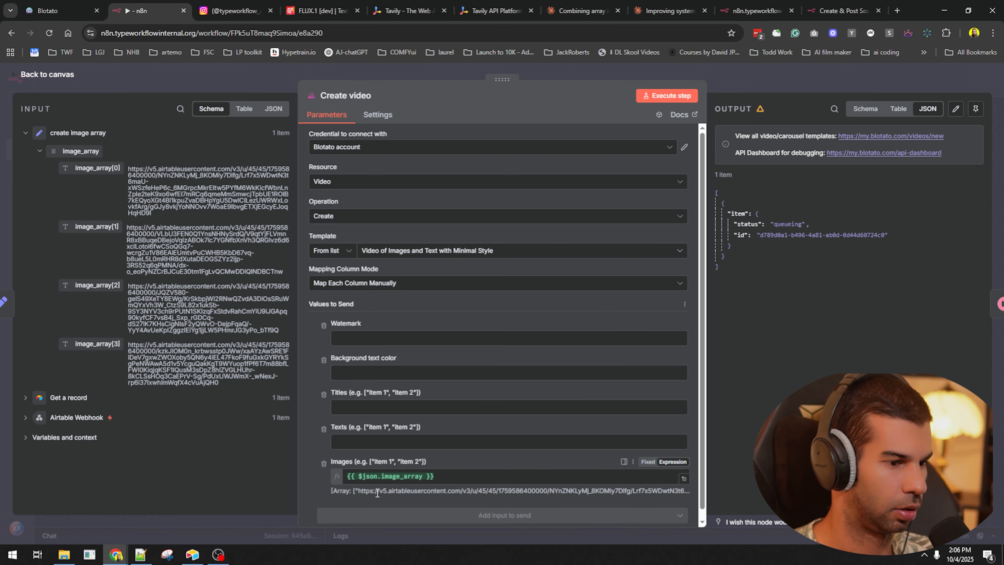
{"action": "key", "text": "Escape"}
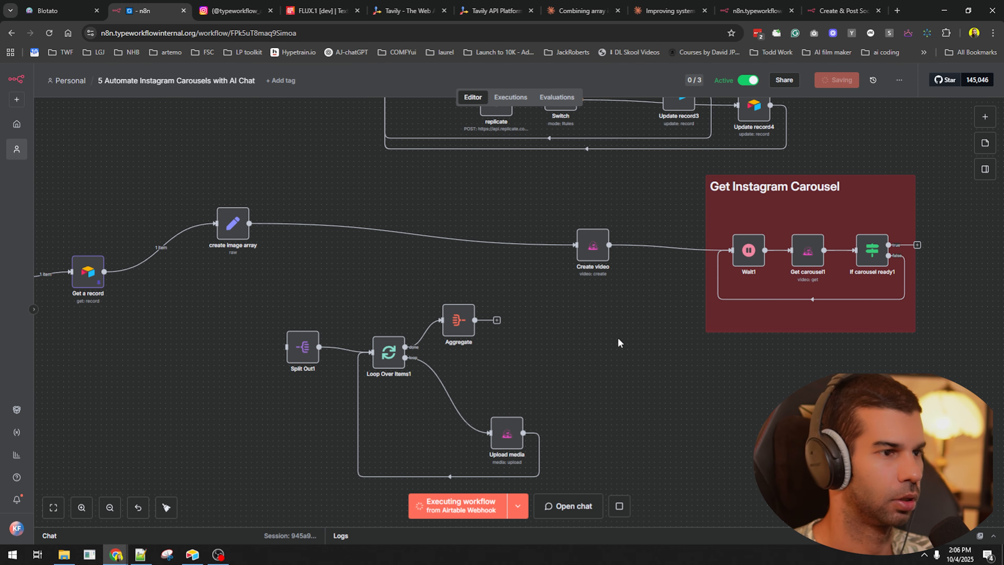
- Move the Create post node up-left and review its caption Text expression
{"action": "scroll", "coordinate": [475, 241], "scroll_direction": "right", "scroll_amount": 10}
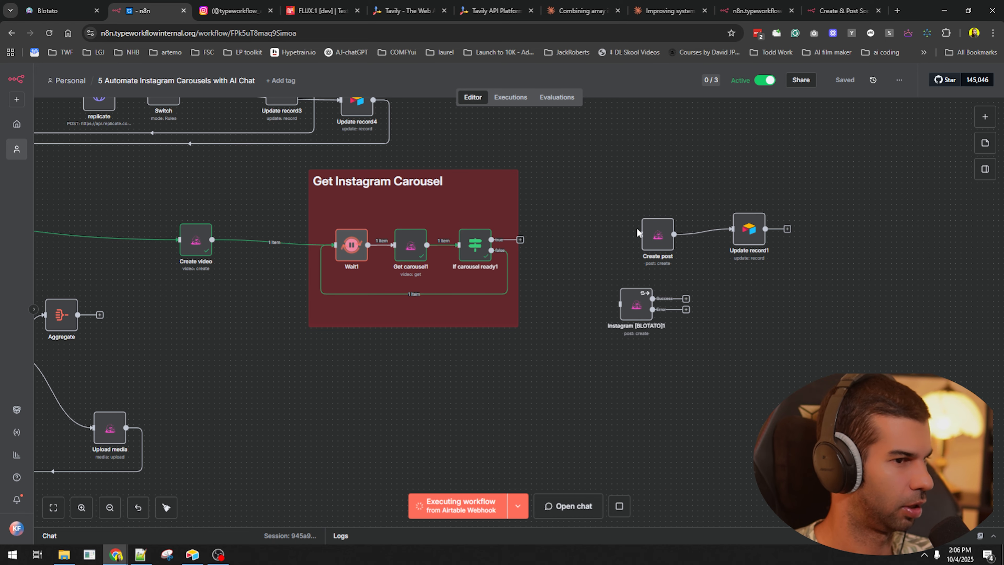
{"action": "left_click_drag", "start_coordinate": [657, 237], "coordinate": [625, 197]}
{"action": "double_click", "coordinate": [624, 198]}
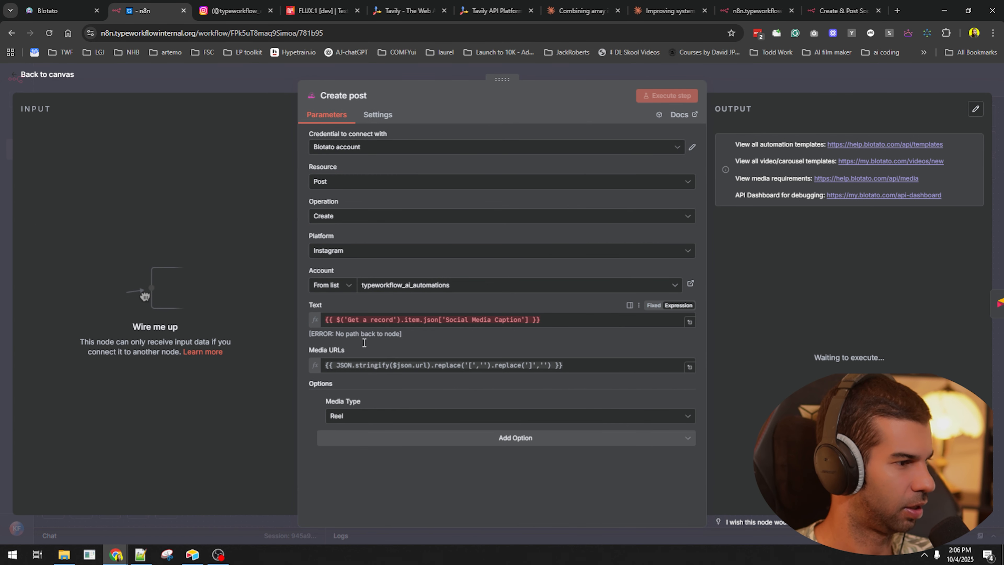
{"action": "key", "text": "Escape"}
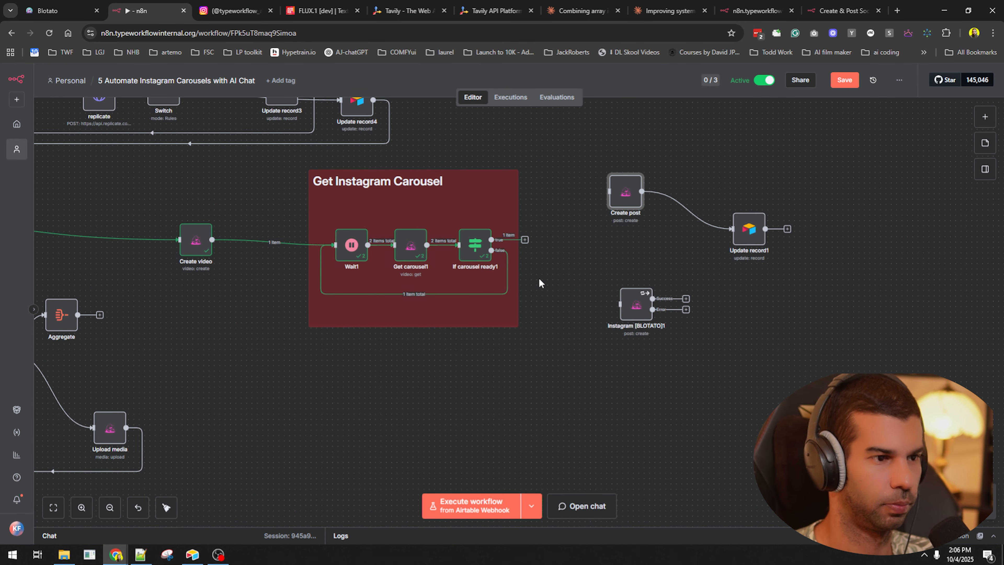
{"action": "double_click", "coordinate": [625, 192]}
{"action": "left_click", "coordinate": [415, 319]}
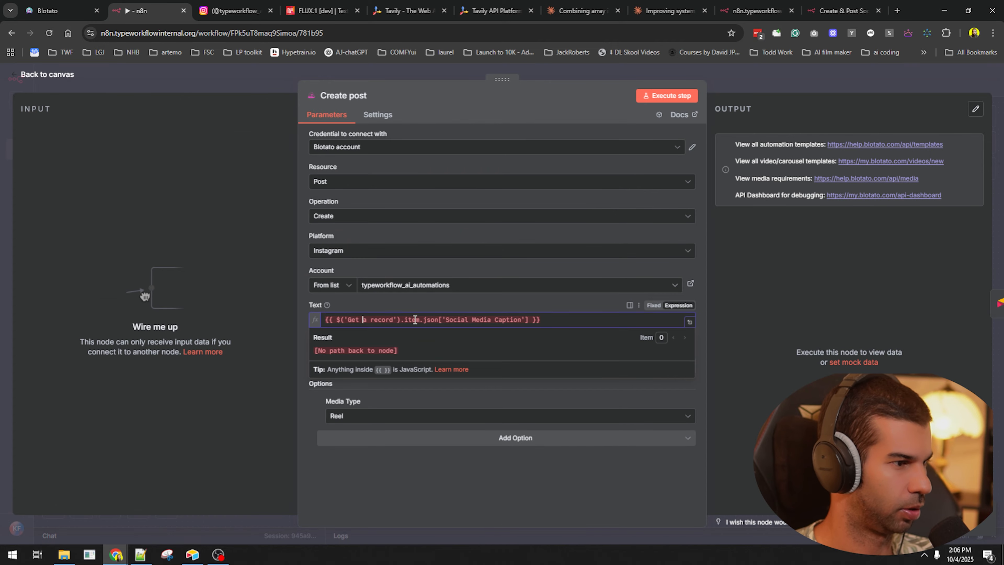
{"action": "key", "text": "ctrl+a"}
{"action": "key", "text": "Escape"}
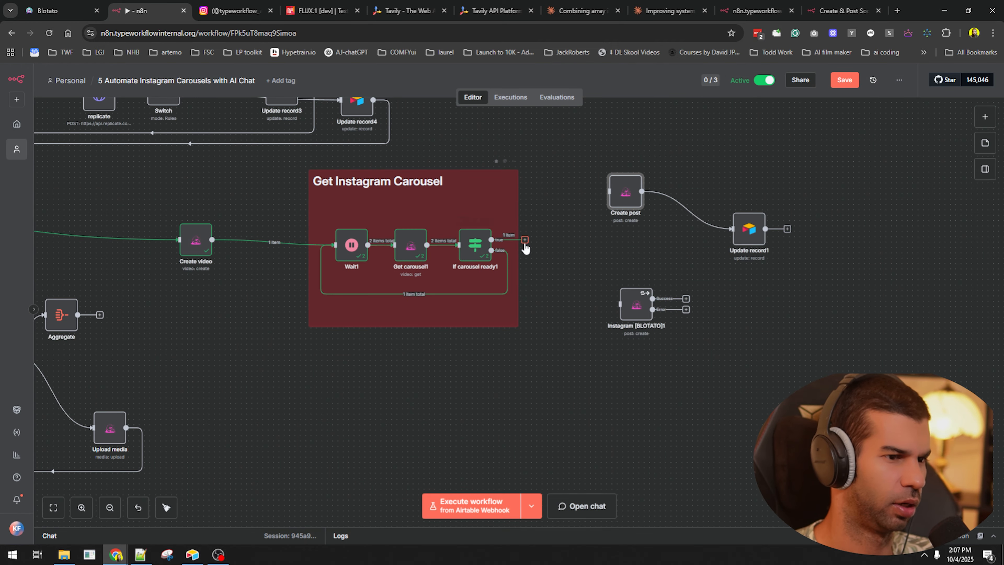
- Connect If carousel ready1's true branch to Instagram [BLOTATO]1, map imageUrls into Media URLs, and link Success to Update record1
{"action": "left_click_drag", "start_coordinate": [525, 240], "coordinate": [633, 305]}
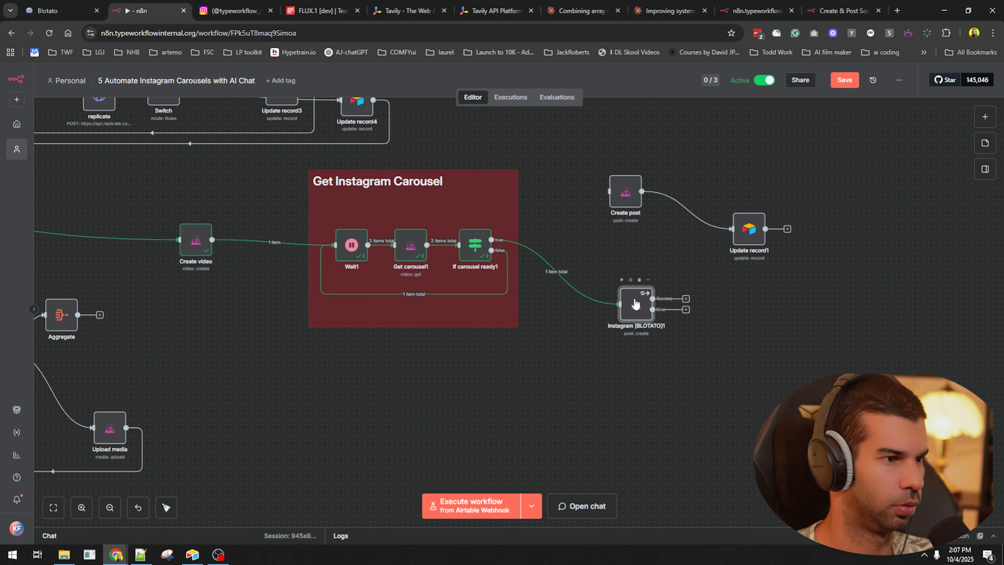
{"action": "double_click", "coordinate": [636, 304]}
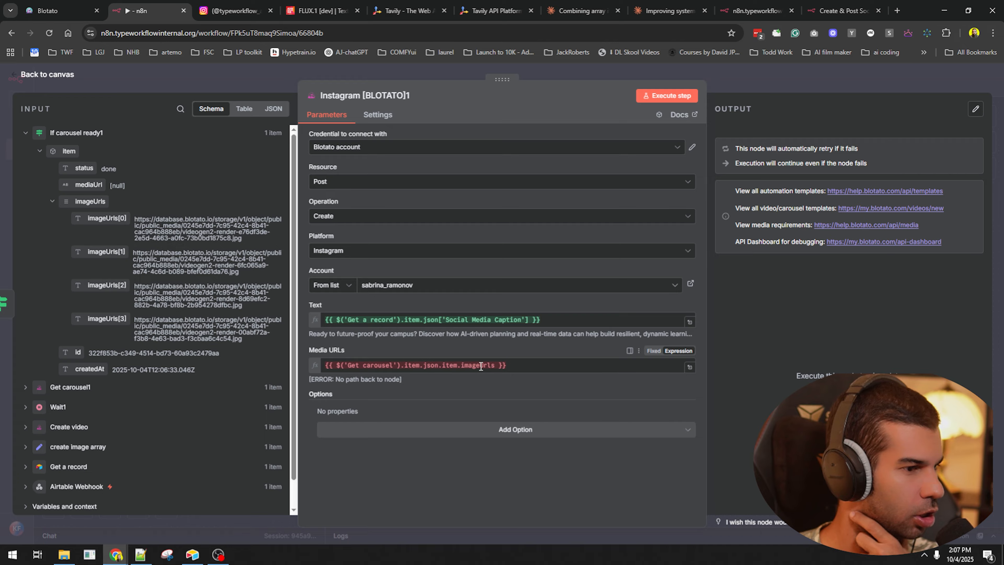
{"action": "left_click", "coordinate": [549, 364]}
{"action": "left_click_drag", "start_coordinate": [91, 208], "coordinate": [510, 360]}
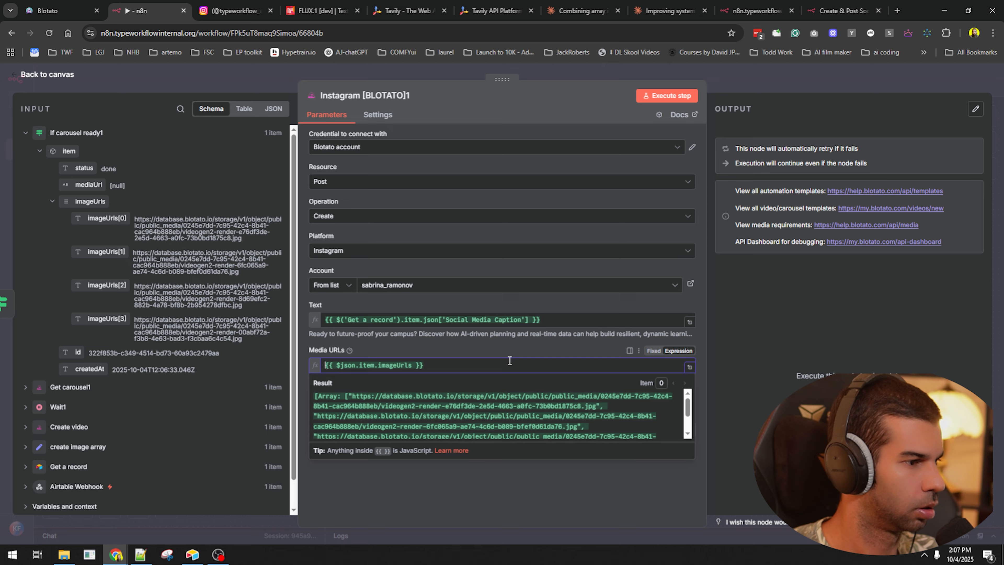
{"action": "left_click", "coordinate": [734, 96]}
{"action": "key", "text": "Escape"}
{"action": "left_click_drag", "start_coordinate": [653, 299], "coordinate": [721, 227]}
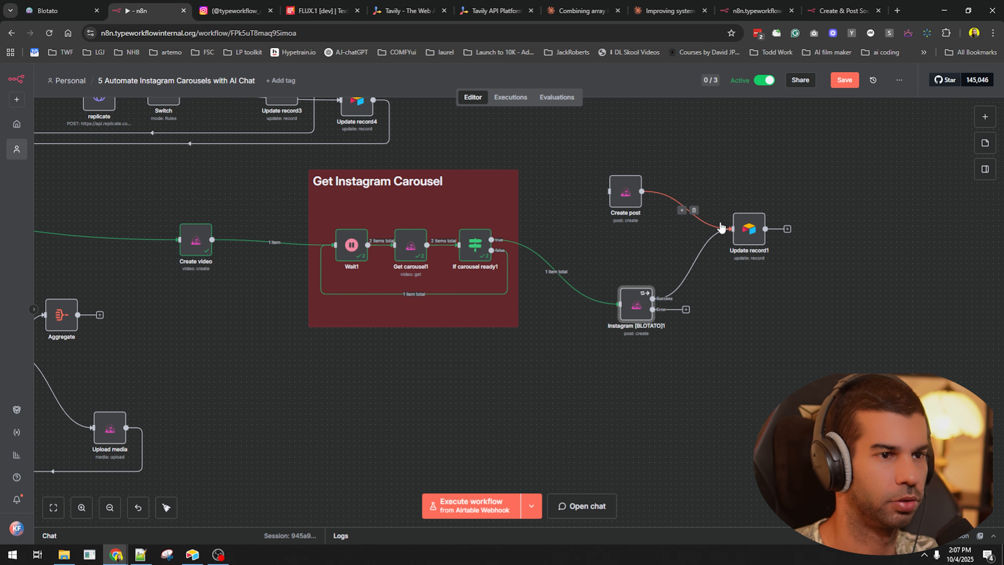
- Delete the Create post to Update record1 link, save, pin Create video's output, and run the workflow
{"action": "left_click", "coordinate": [695, 209]}
{"action": "key", "text": "ctrl+s"}
{"action": "scroll", "coordinate": [419, 341], "scroll_direction": "down", "scroll_amount": 5}
{"action": "scroll", "coordinate": [492, 328], "scroll_direction": "left", "scroll_amount": 5}
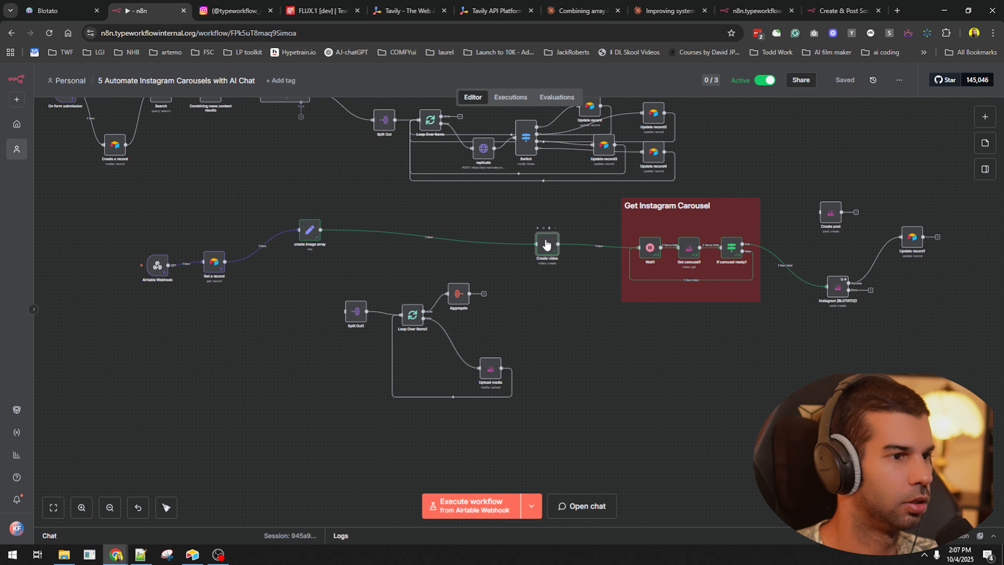
{"action": "key", "text": "p"}
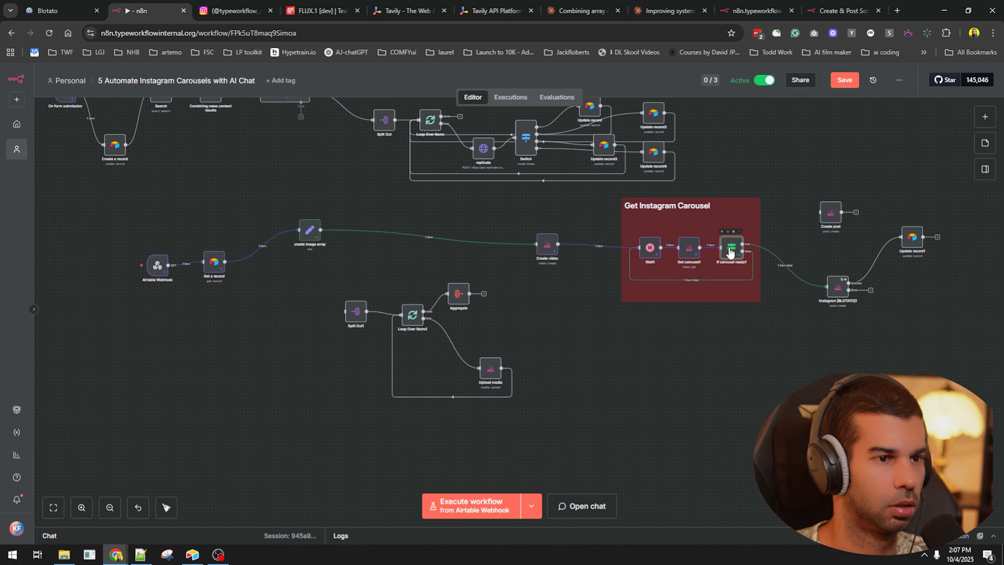
{"action": "key", "text": "ctrl+Return"}
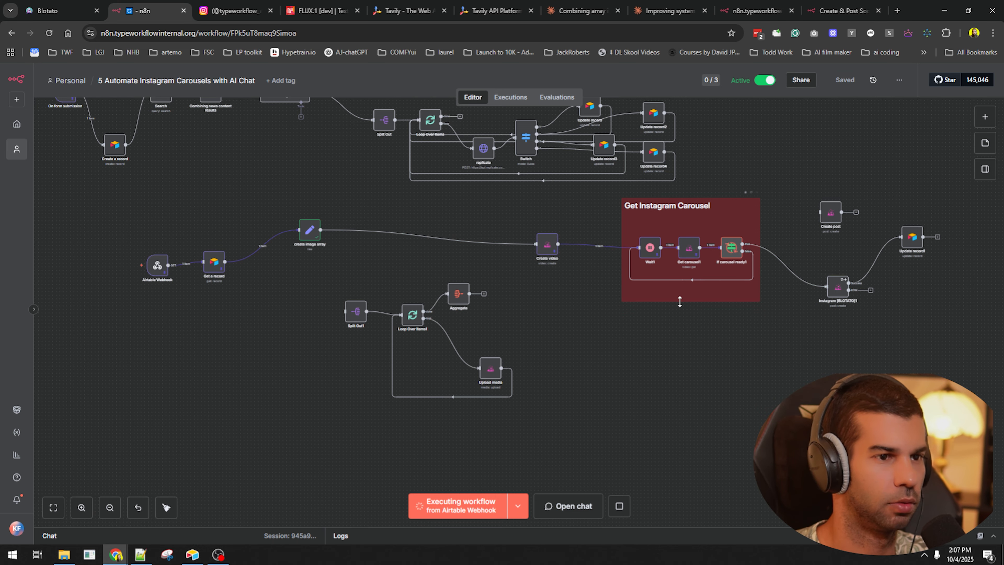
- Reload the workflow page and open its address in a new browser tab
{"action": "scroll", "coordinate": [680, 302], "scroll_direction": "up", "scroll_amount": 5}
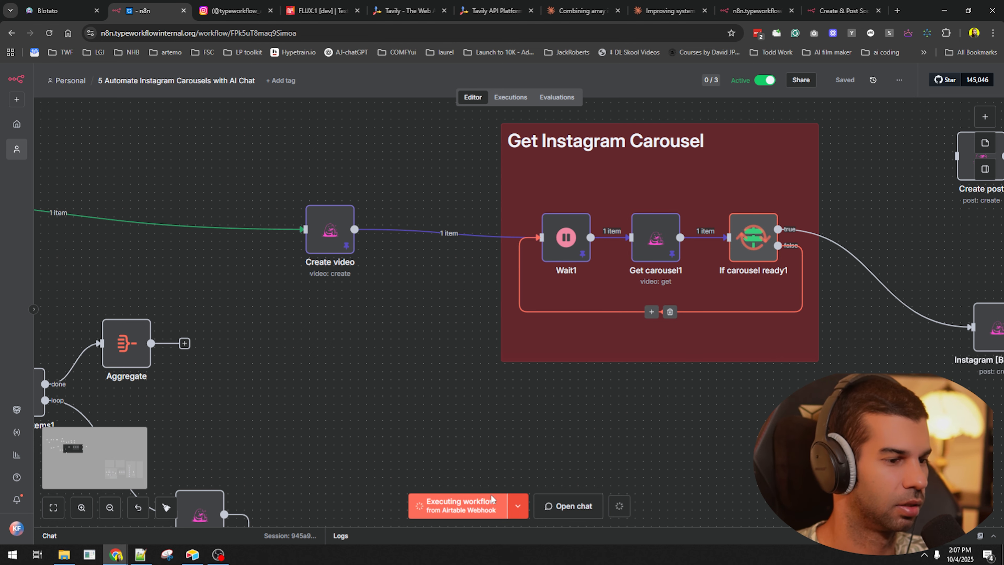
{"action": "left_click", "coordinate": [49, 33]}
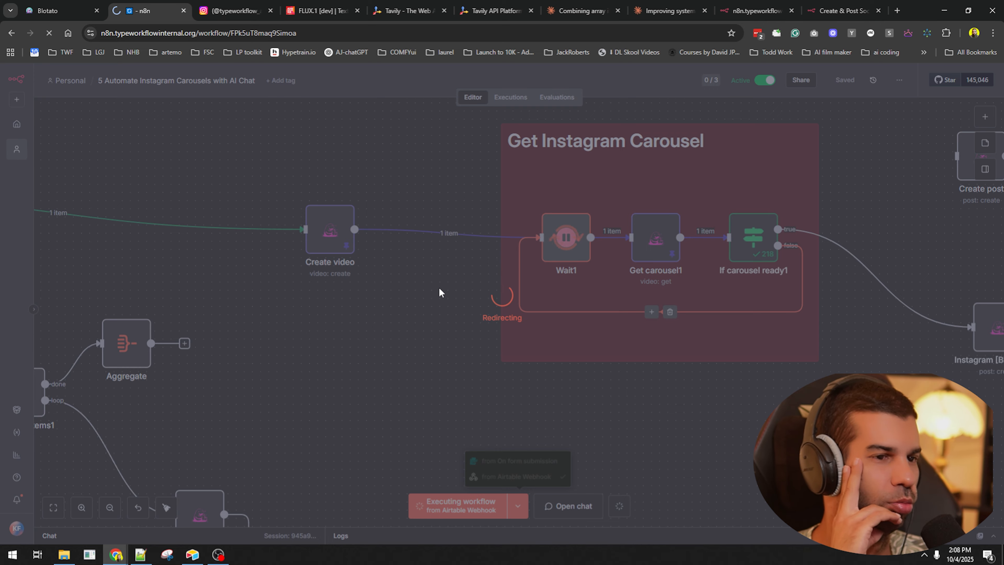
{"action": "left_click", "coordinate": [206, 33]}
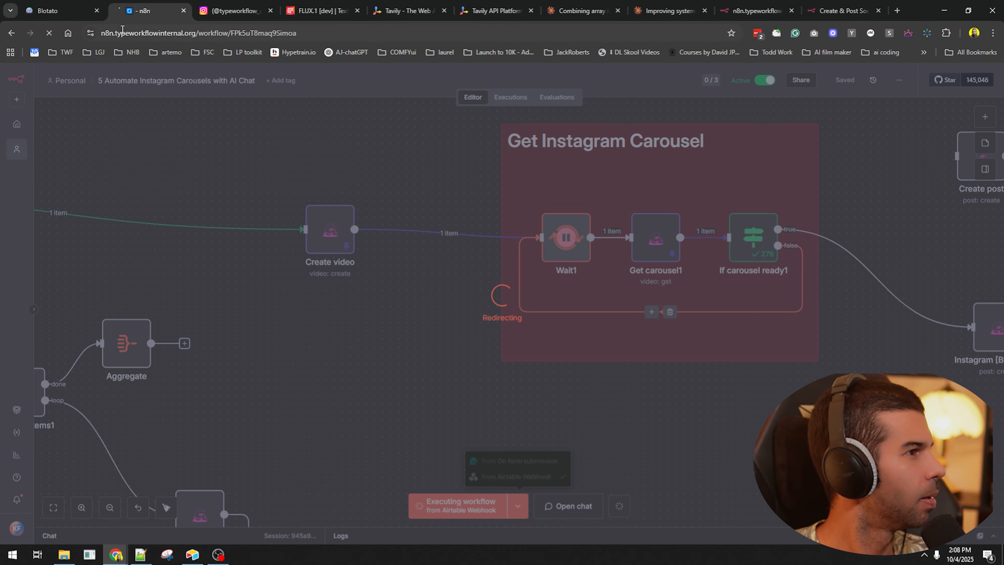
{"action": "key", "text": "ctrl+c"}
{"action": "key", "text": "ctrl+t"}
{"action": "key", "text": "ctrl+v"}
{"action": "key", "text": "Return"}
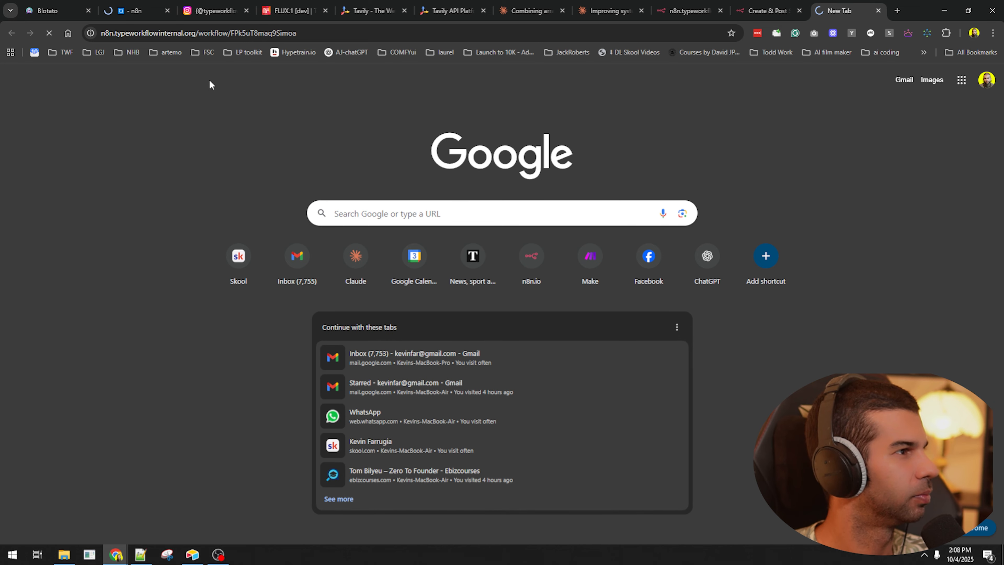
- Back in the original n8n tab, unpin the data on Wait1 and Get carousel1
{"action": "left_click", "coordinate": [131, 5]}
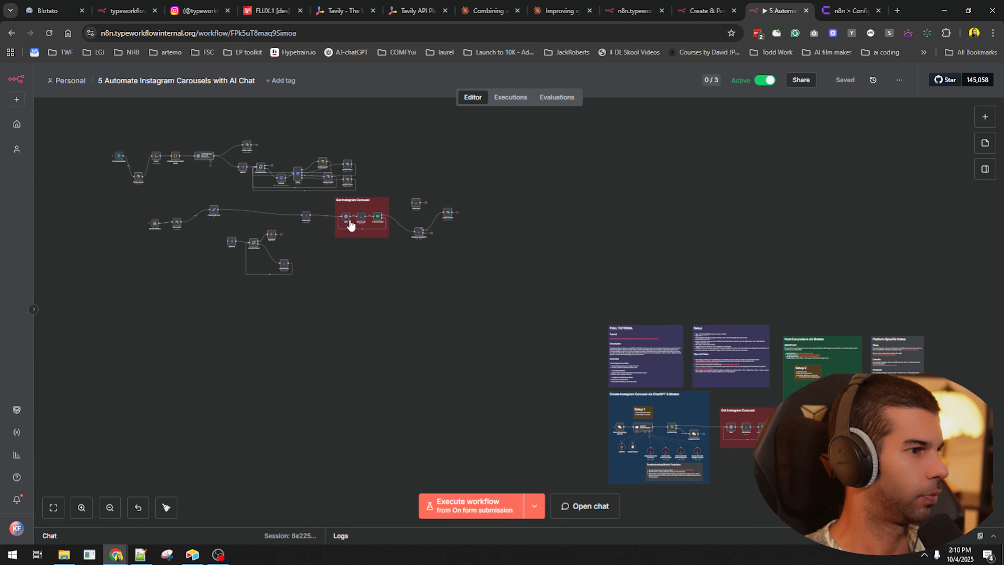
{"action": "scroll", "coordinate": [397, 273], "scroll_direction": "up", "scroll_amount": 5}
{"action": "scroll", "coordinate": [397, 272], "scroll_direction": "up", "scroll_amount": 5}
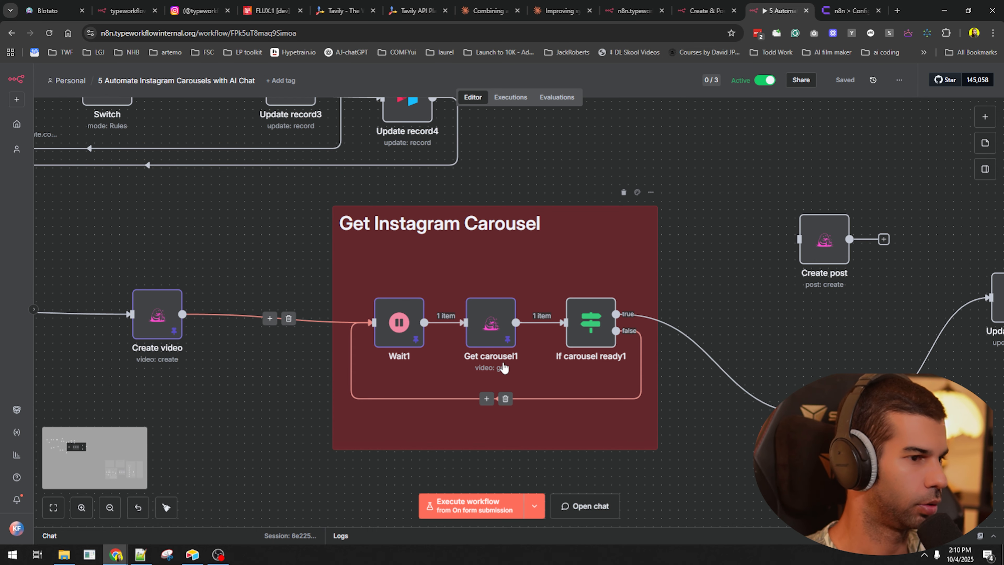
{"action": "left_click", "coordinate": [395, 331]}
{"action": "key", "text": "p"}
{"action": "left_click", "coordinate": [489, 329]}
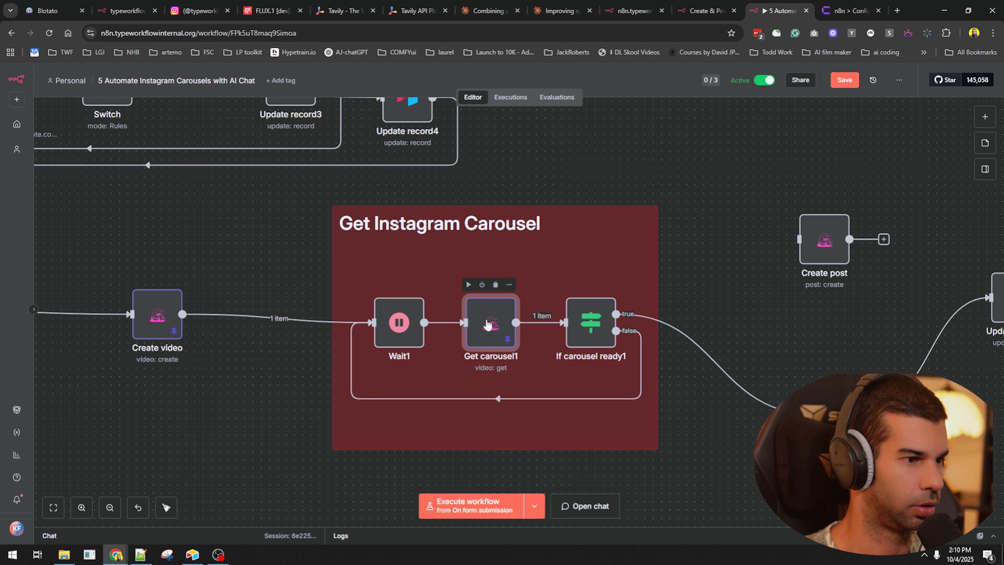
{"action": "key", "text": "p"}
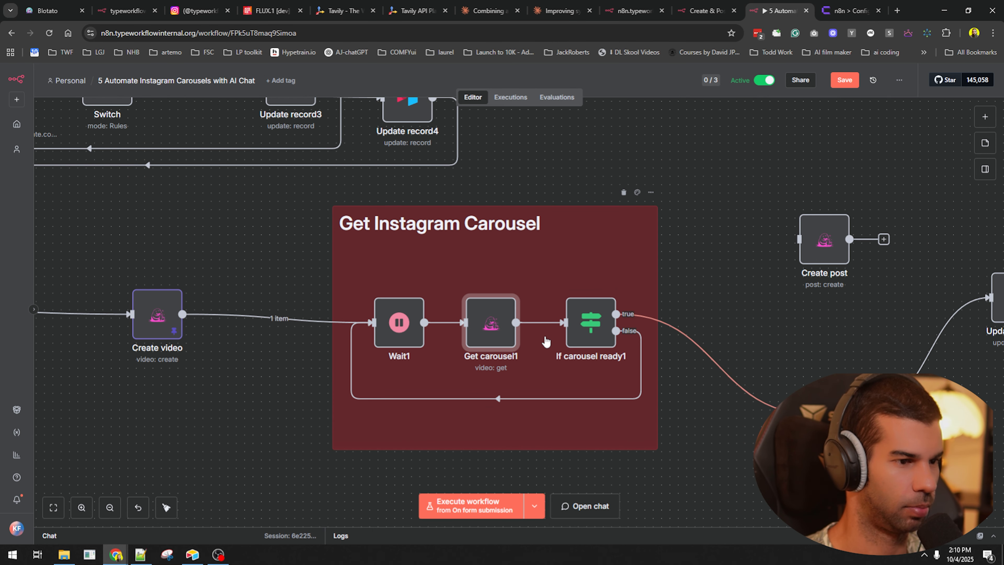
{"action": "left_click", "coordinate": [280, 363]}
- Rerun the workflow and inspect Instagram [BLOTATO]1's output, which lands on its error branch
{"action": "scroll", "coordinate": [278, 357], "scroll_direction": "down", "scroll_amount": 5}
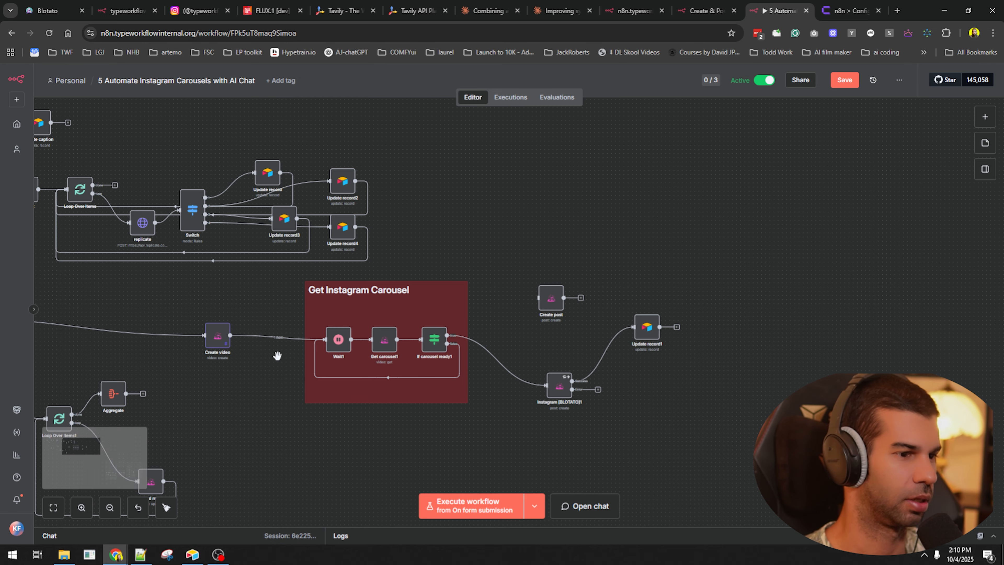
{"action": "key", "text": "ctrl+Return"}
{"action": "left_click_drag", "start_coordinate": [610, 391], "coordinate": [942, 305]}
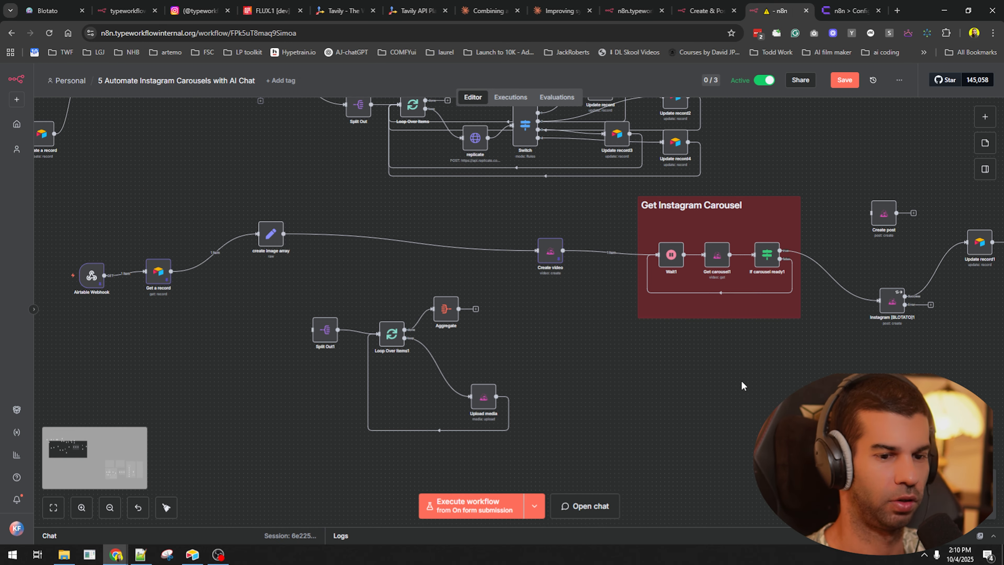
{"action": "scroll", "coordinate": [705, 364], "scroll_direction": "down", "scroll_amount": 4}
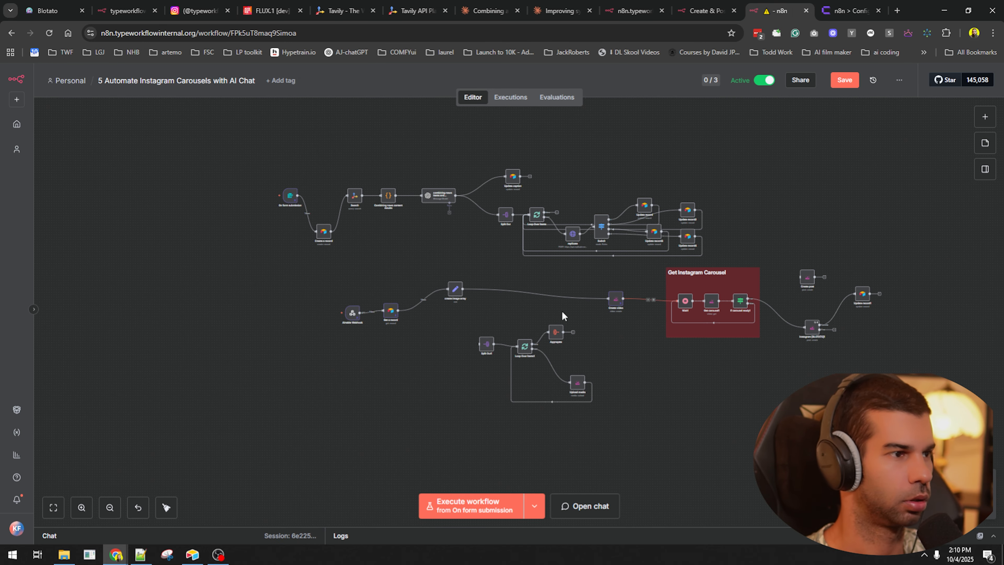
{"action": "left_click", "coordinate": [471, 506]}
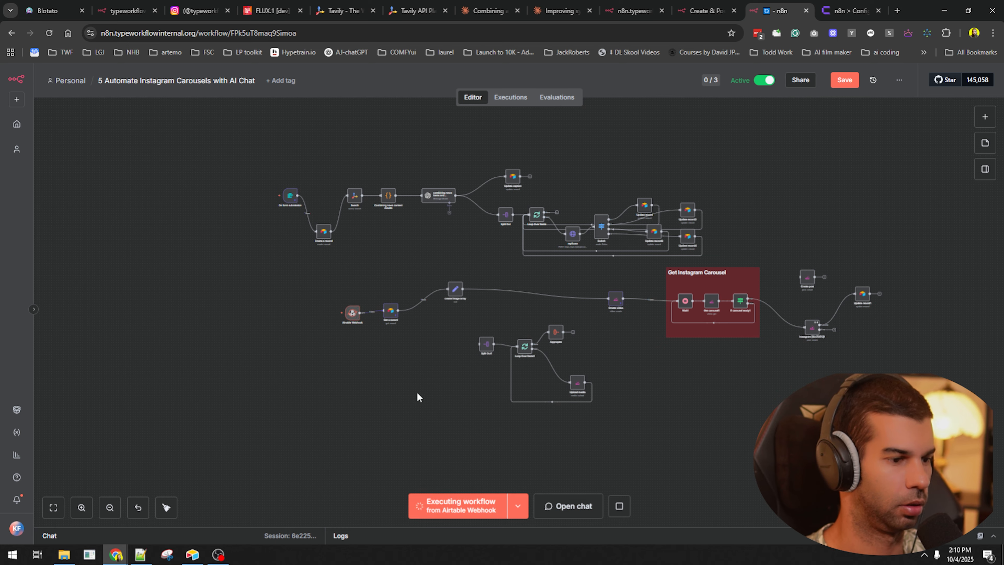
{"action": "scroll", "coordinate": [352, 310], "scroll_direction": "up", "scroll_amount": 5}
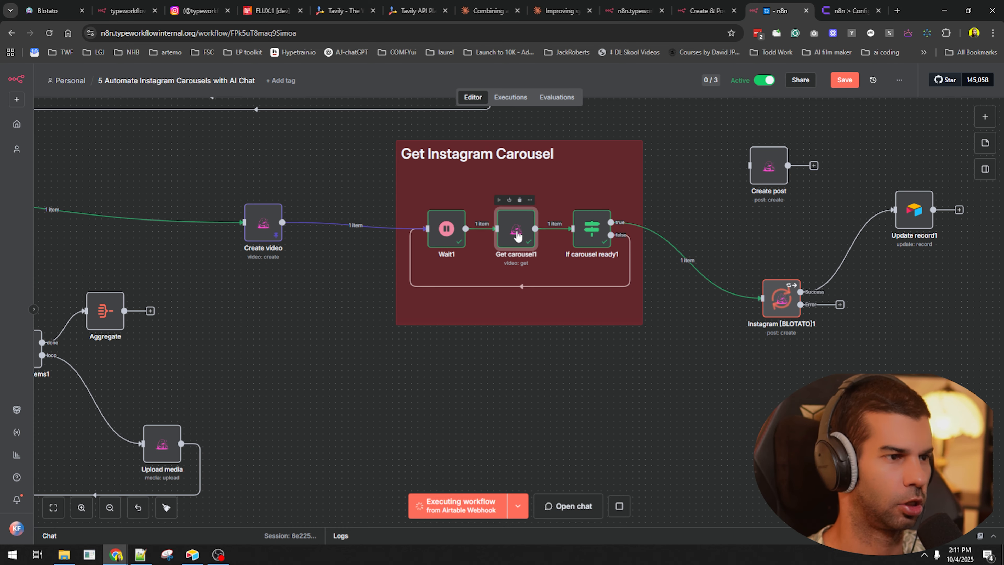
{"action": "double_click", "coordinate": [513, 233]}
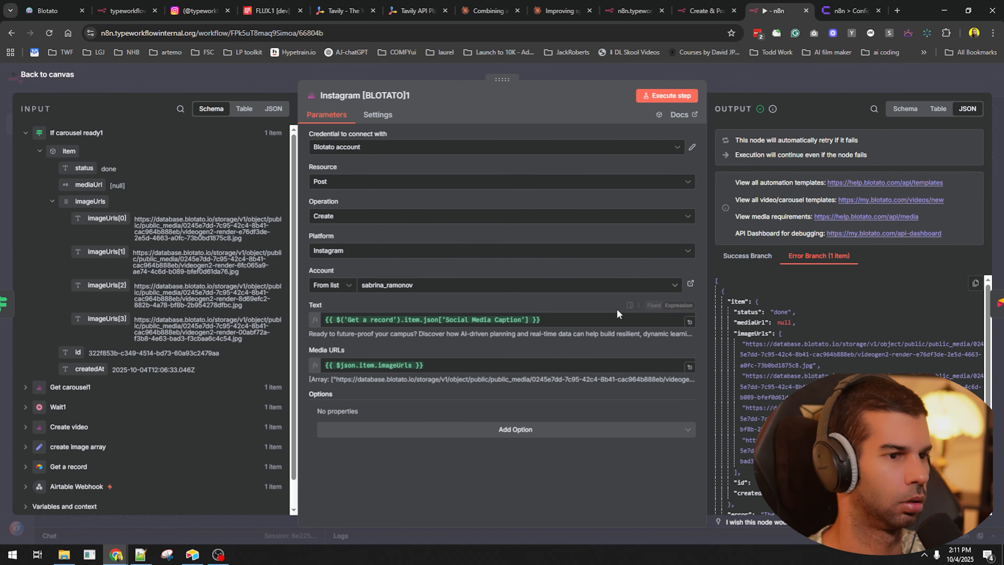
- Check the connected Blotato account in the Instagram node, then run the workflow again
{"action": "scroll", "coordinate": [793, 352], "scroll_direction": "down", "scroll_amount": 4}
{"action": "left_click_drag", "start_coordinate": [771, 359], "coordinate": [882, 364]}
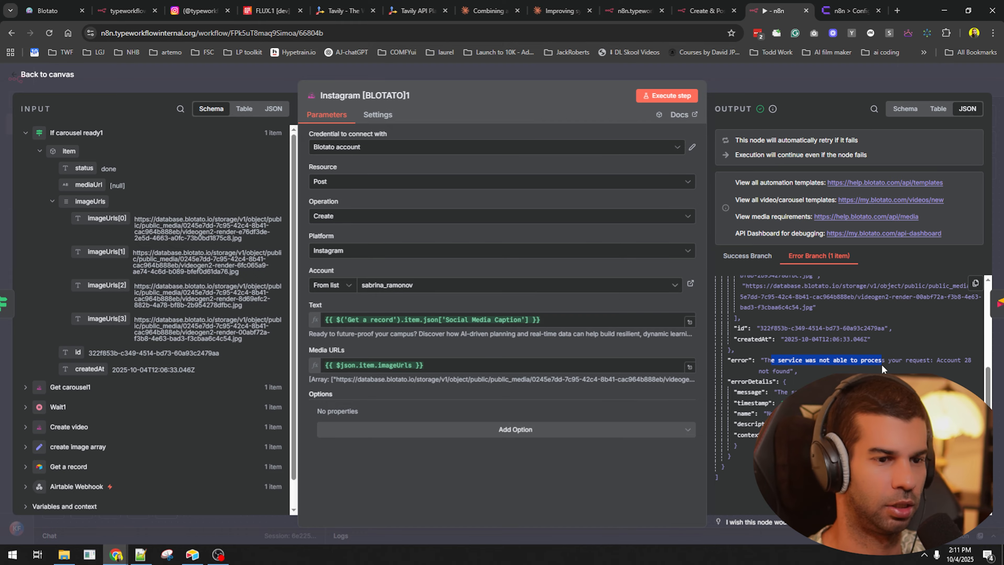
{"action": "left_click", "coordinate": [366, 291]}
{"action": "key", "text": "Escape"}
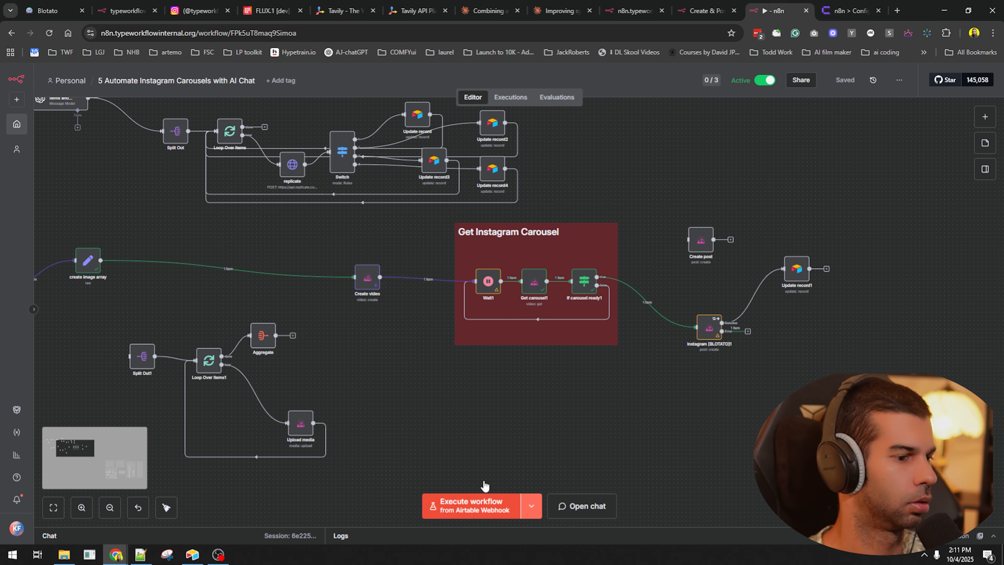
{"action": "left_click", "coordinate": [477, 502]}
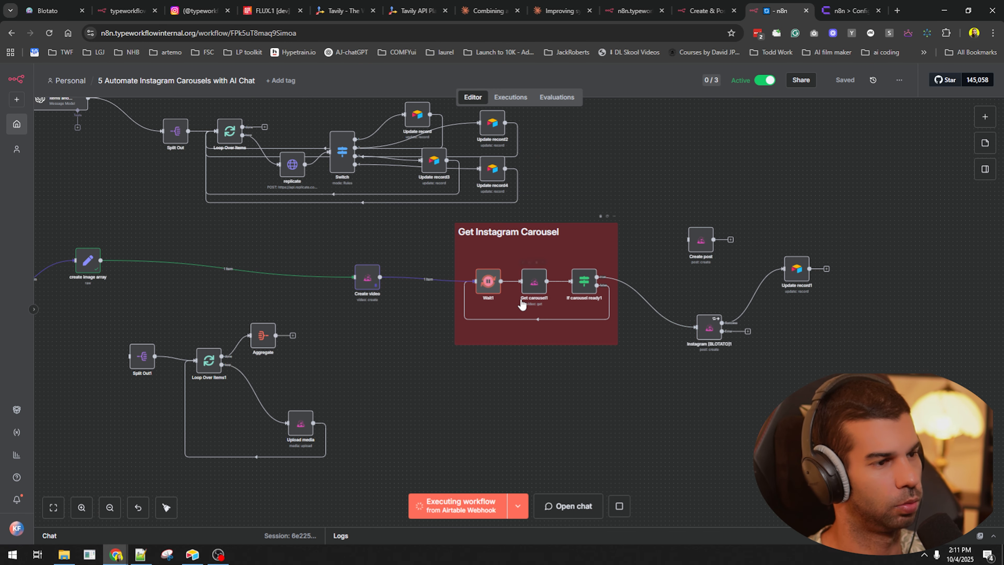
- Peek at the Create video node's settings, then switch to the Blotato tab
{"action": "double_click", "coordinate": [368, 280]}
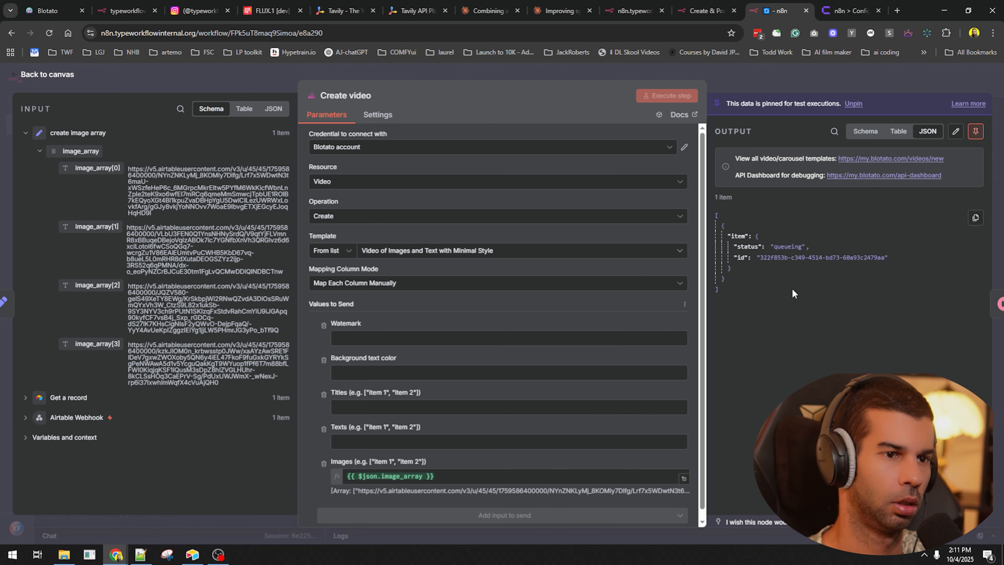
{"action": "key", "text": "Escape"}
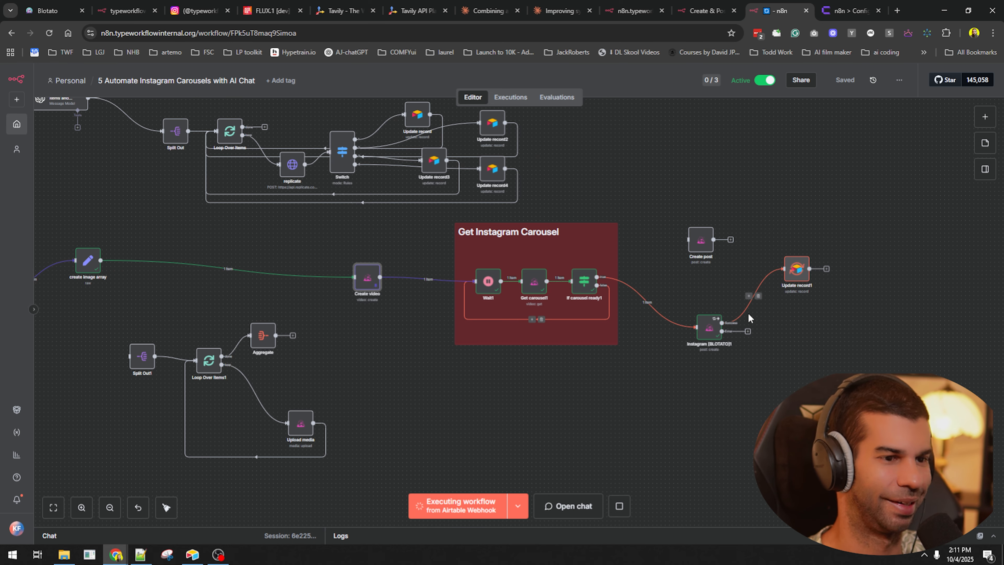
{"action": "scroll", "coordinate": [730, 325], "scroll_direction": "up", "scroll_amount": 5}
{"action": "scroll", "coordinate": [731, 326], "scroll_direction": "down", "scroll_amount": 5}
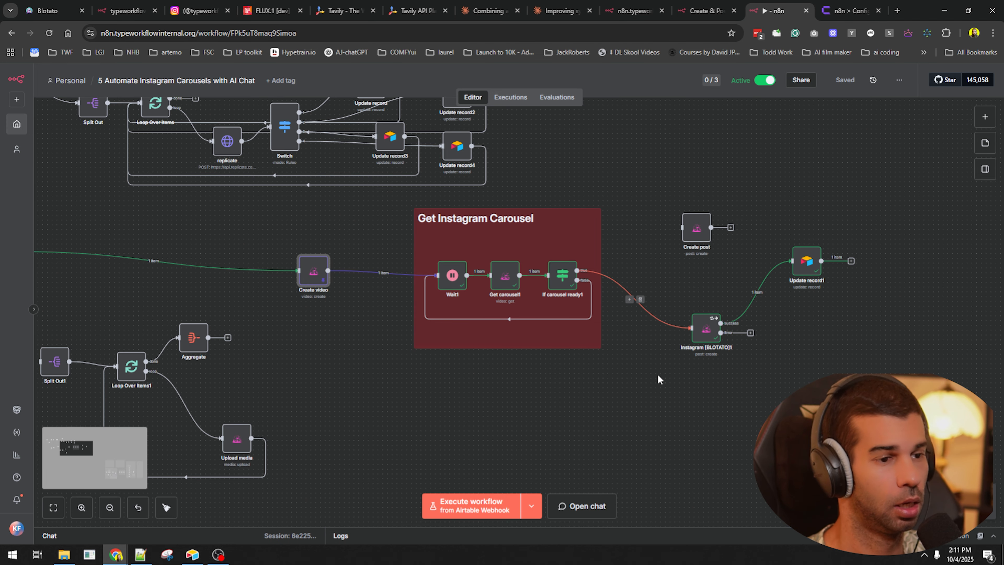
{"action": "left_click", "coordinate": [52, 11]}
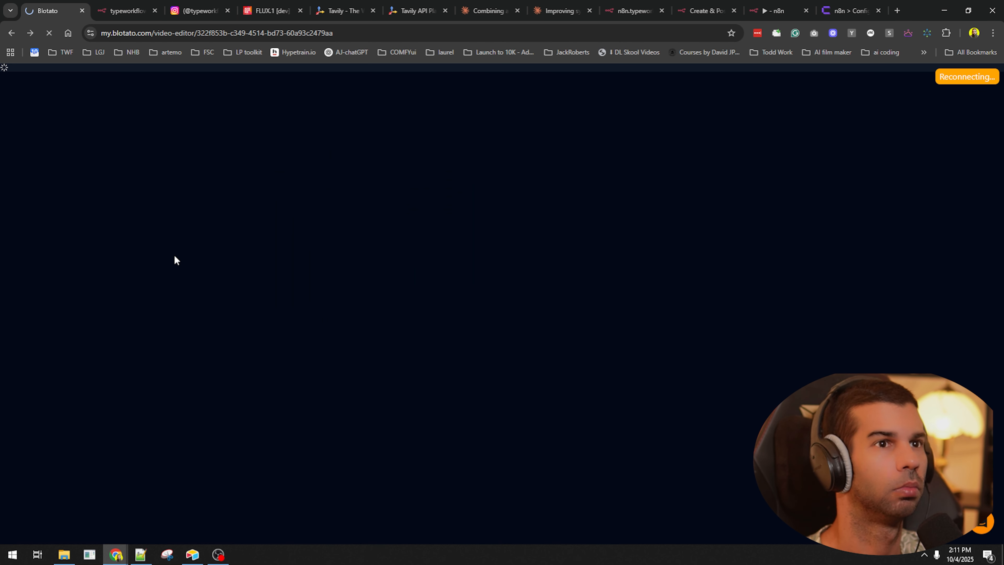
- Review Blotato's failed posts, published posts and calendar, then refresh the Instagram tab
{"action": "key", "text": "alt+Left"}
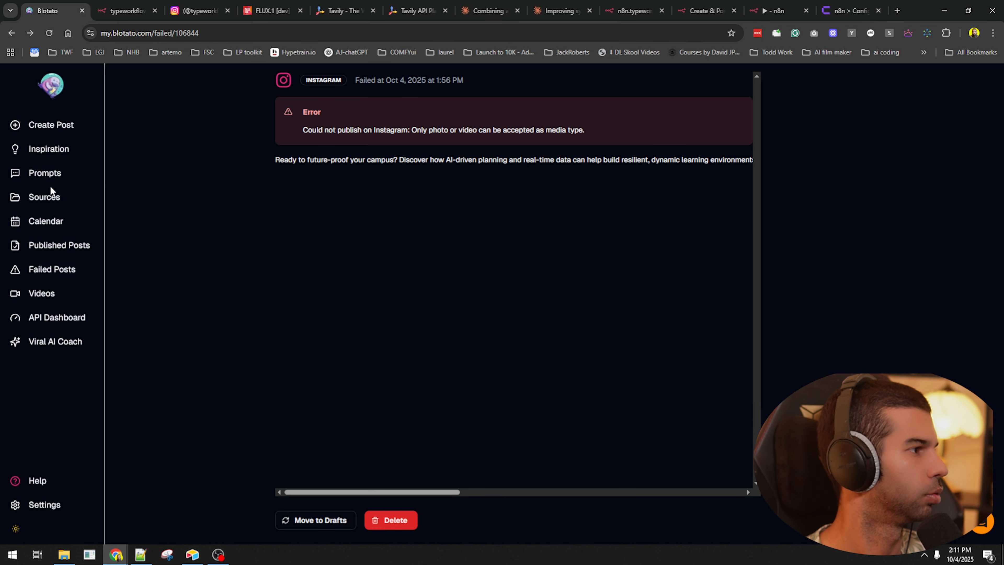
{"action": "left_click", "coordinate": [47, 269]}
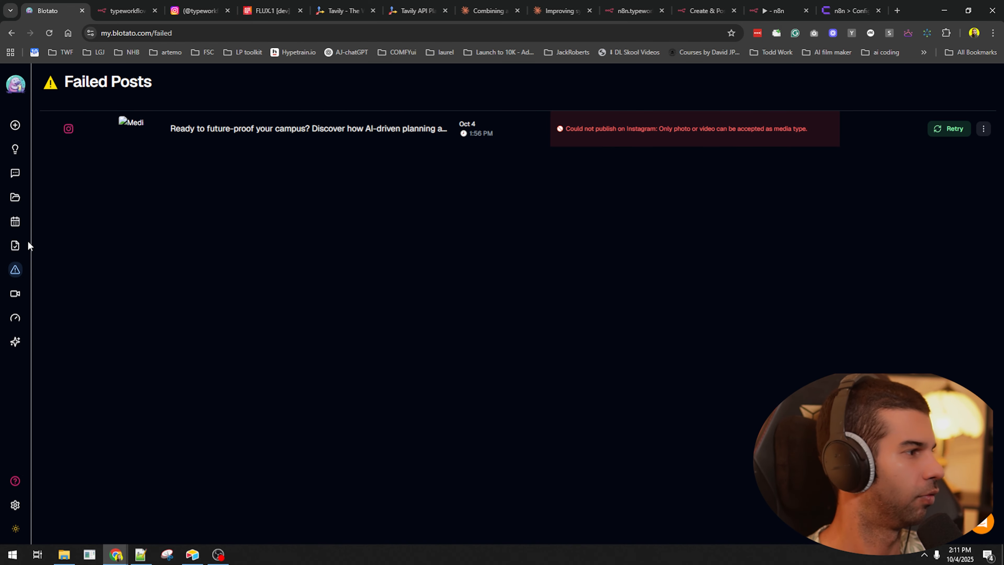
{"action": "left_click", "coordinate": [12, 245]}
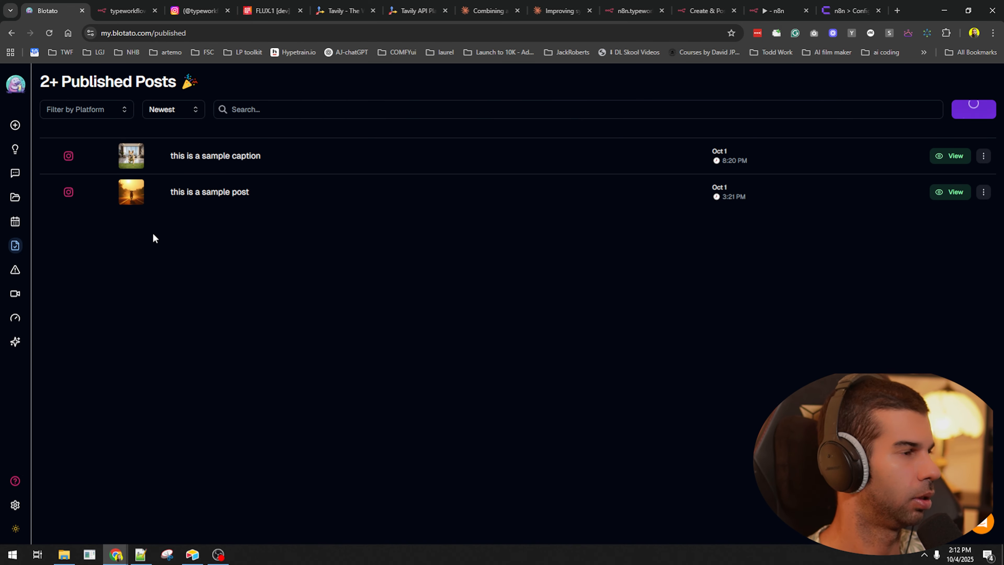
{"action": "mouse_move", "coordinate": [24, 255]}
{"action": "left_click", "coordinate": [22, 227]}
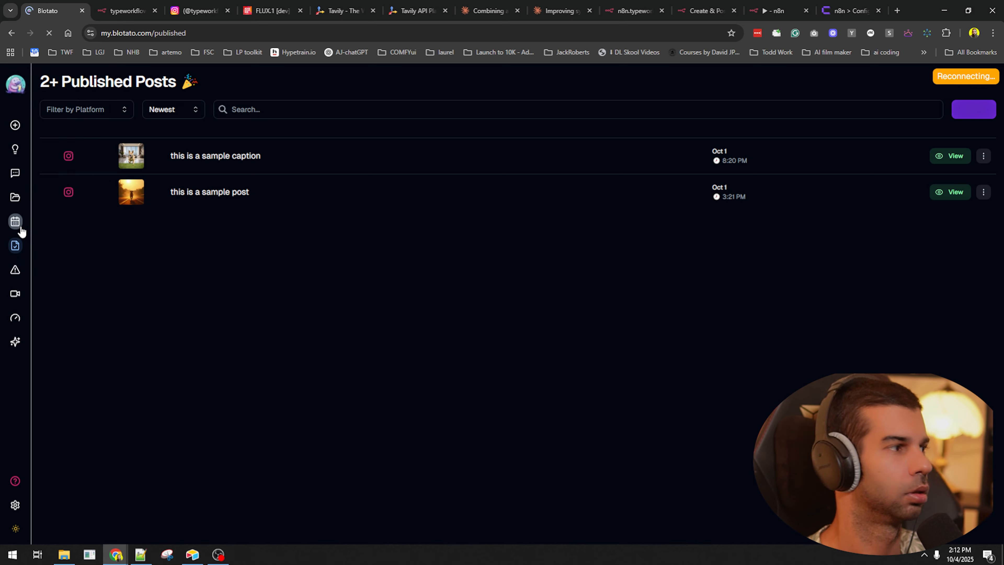
{"action": "left_click", "coordinate": [38, 273]}
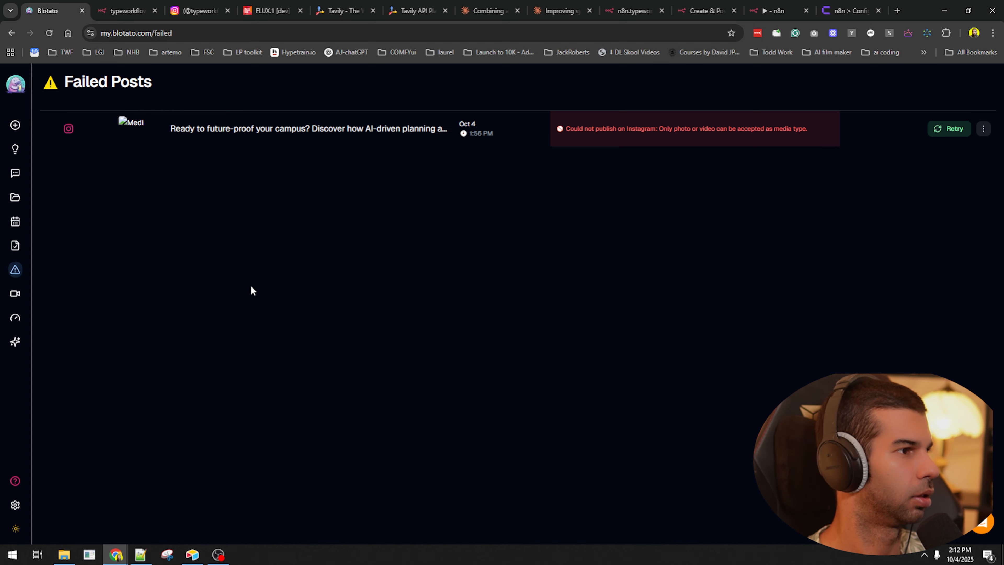
{"action": "left_click", "coordinate": [200, 11]}
{"action": "key", "text": "F5"}
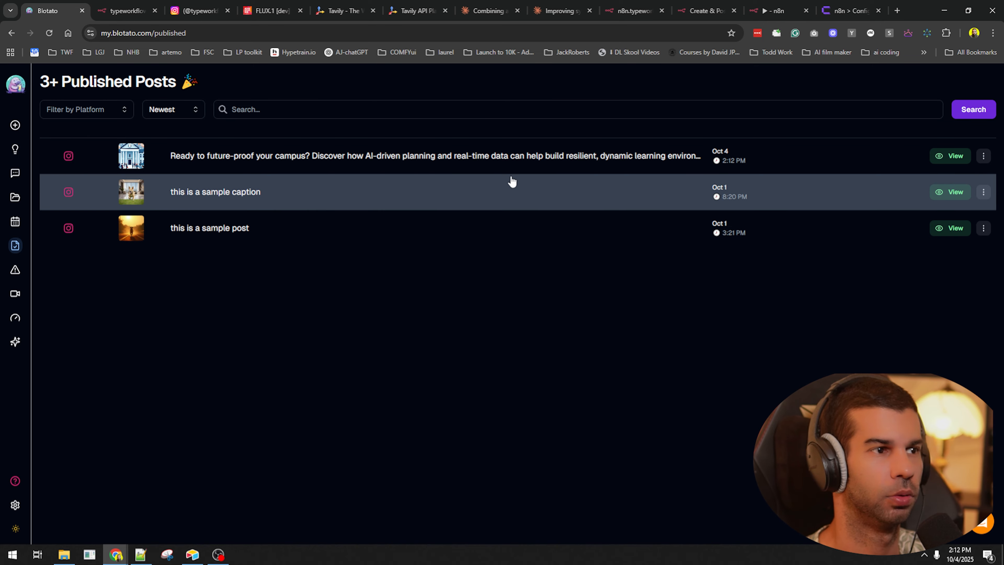
- View the newest Instagram campus carousel post, step through its slides, and head back to the n8n tab
{"action": "left_click", "coordinate": [945, 162]}
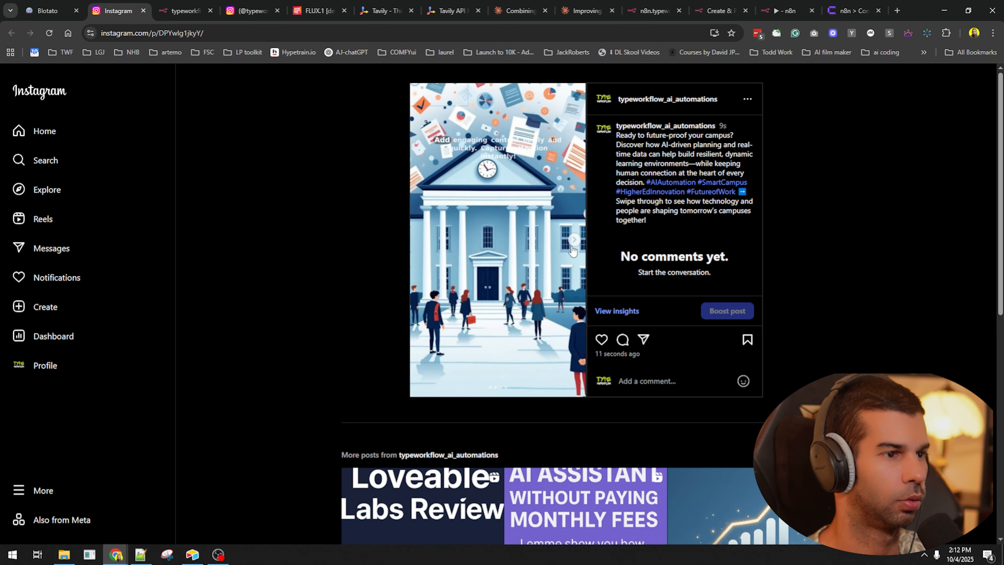
{"action": "left_click", "coordinate": [575, 241]}
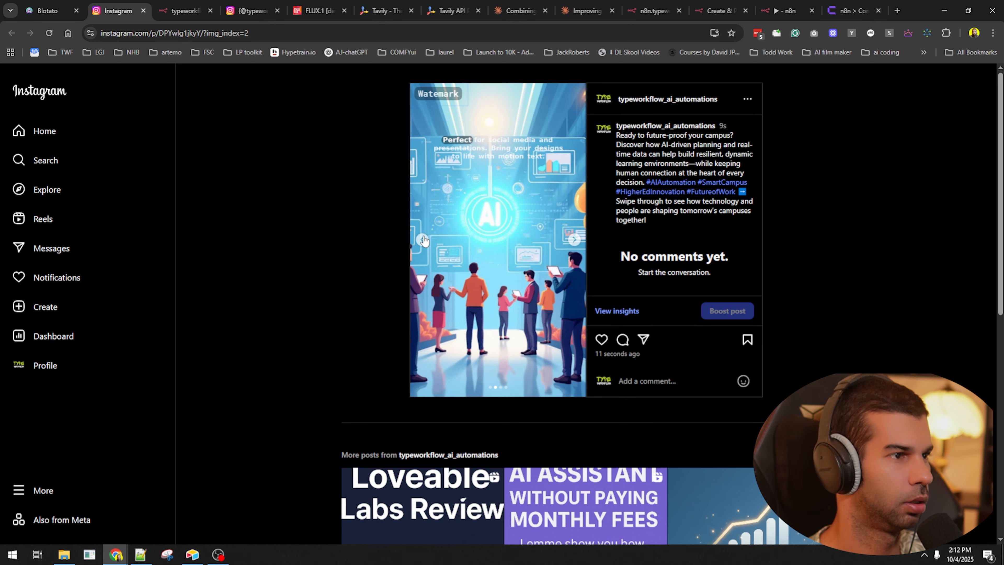
{"action": "left_click", "coordinate": [423, 240]}
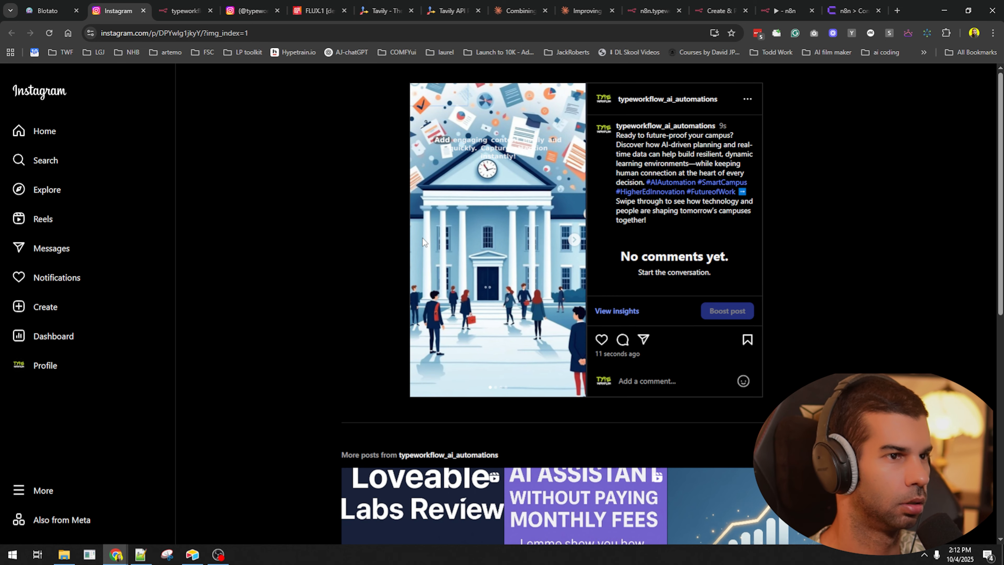
{"action": "left_click", "coordinate": [183, 5]}
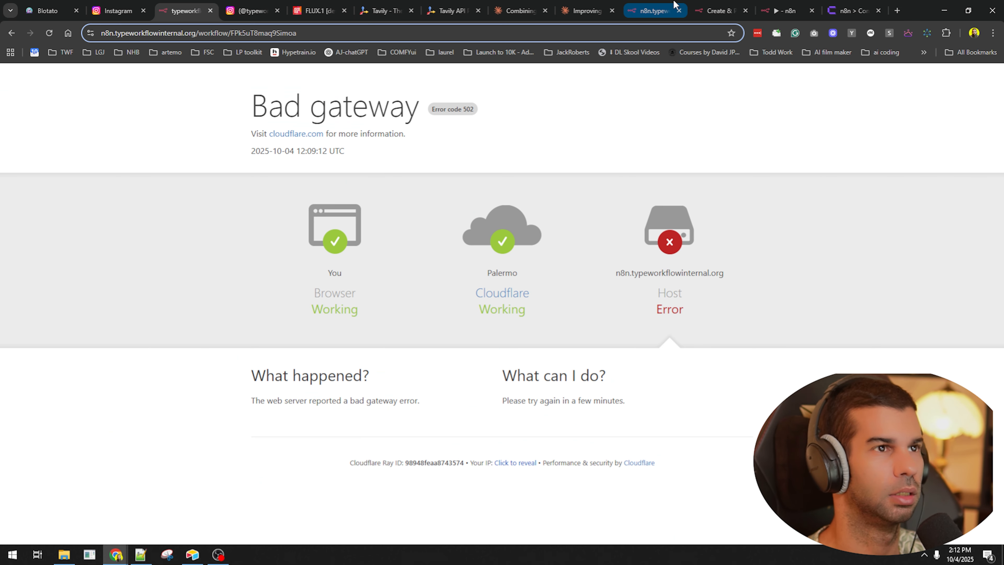
{"action": "left_click", "coordinate": [678, 8]}
- Remove the Background text color, Titles and Texts values from the Create video node
{"action": "left_click", "coordinate": [712, 9]}
{"action": "left_click", "coordinate": [785, 11]}
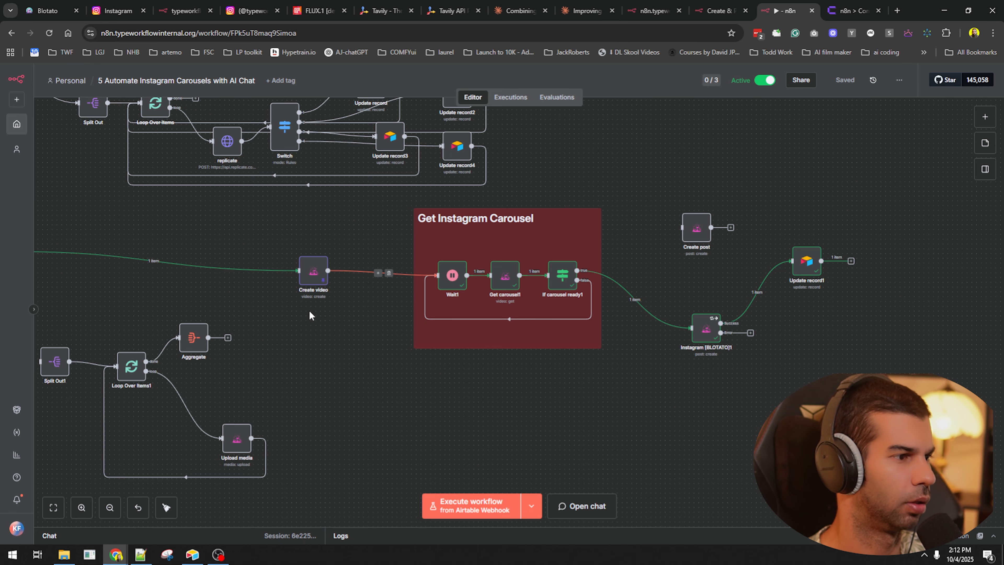
{"action": "left_click_drag", "start_coordinate": [316, 328], "coordinate": [472, 323]}
{"action": "double_click", "coordinate": [471, 267]}
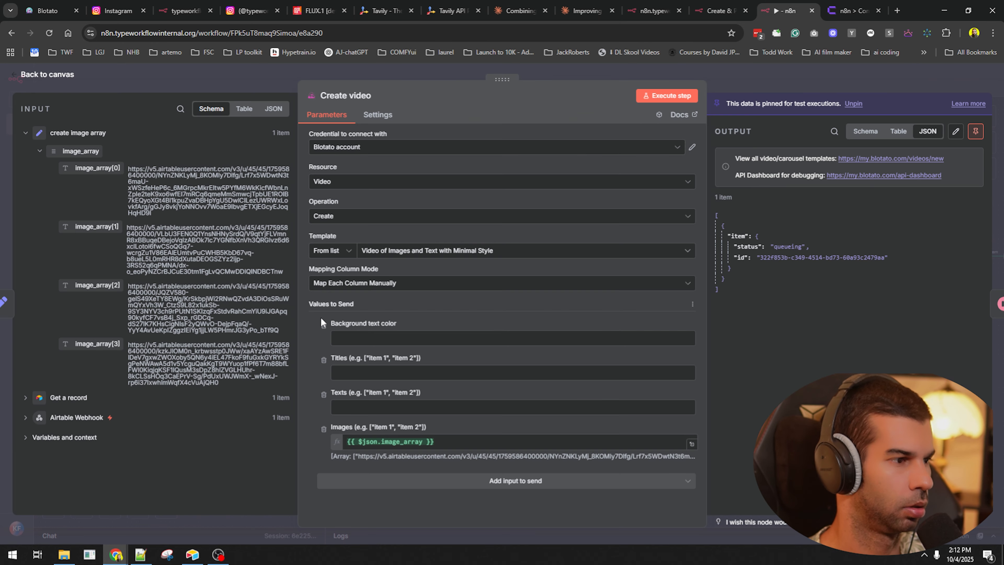
{"action": "left_click", "coordinate": [324, 326]}
{"action": "left_click", "coordinate": [324, 326]}
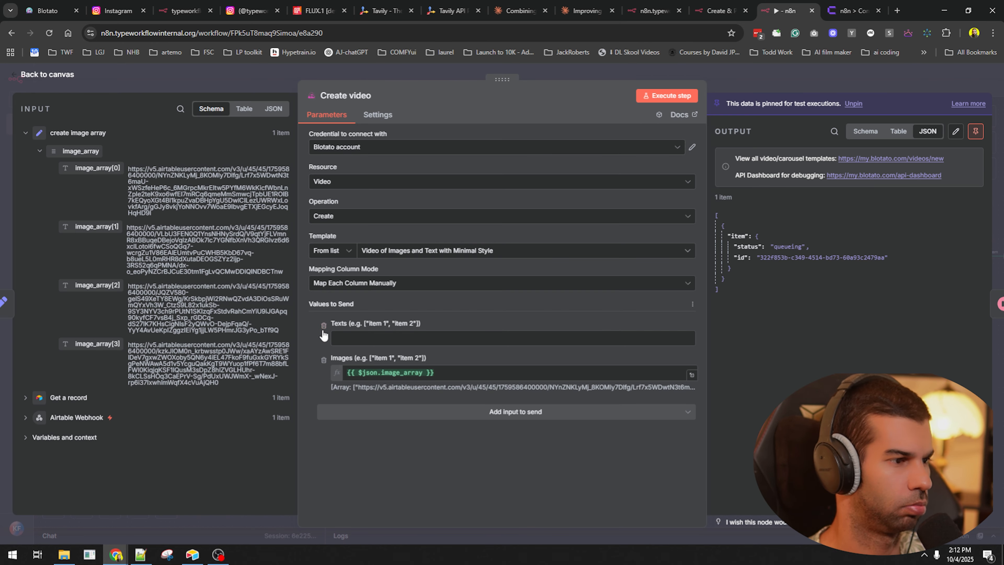
{"action": "left_click", "coordinate": [324, 326]}
{"action": "key", "text": "Escape"}
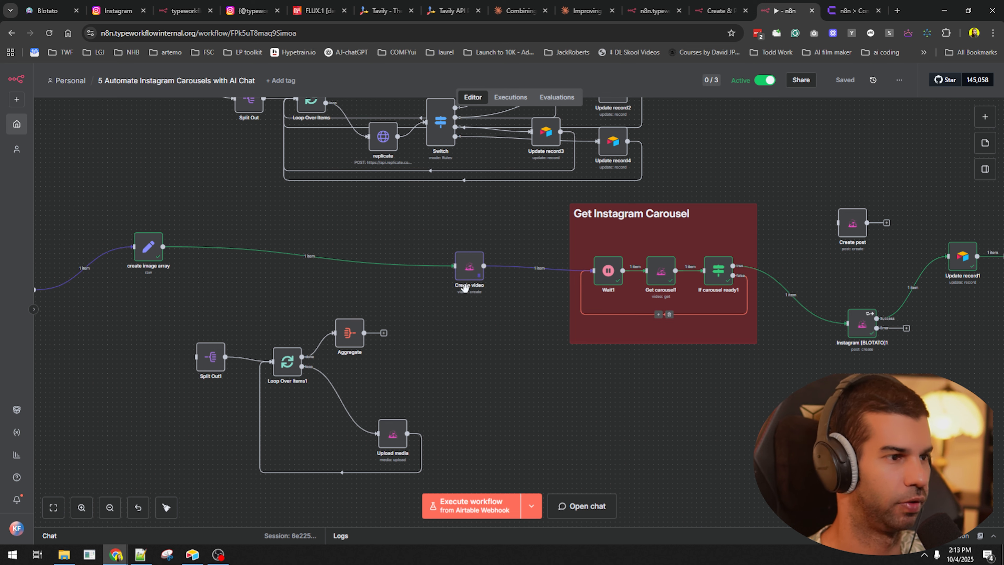
- Unpin Create video's test data, save the workflow, and run it again
{"action": "left_click", "coordinate": [468, 278]}
{"action": "key", "text": "p"}
{"action": "left_click", "coordinate": [495, 356]}
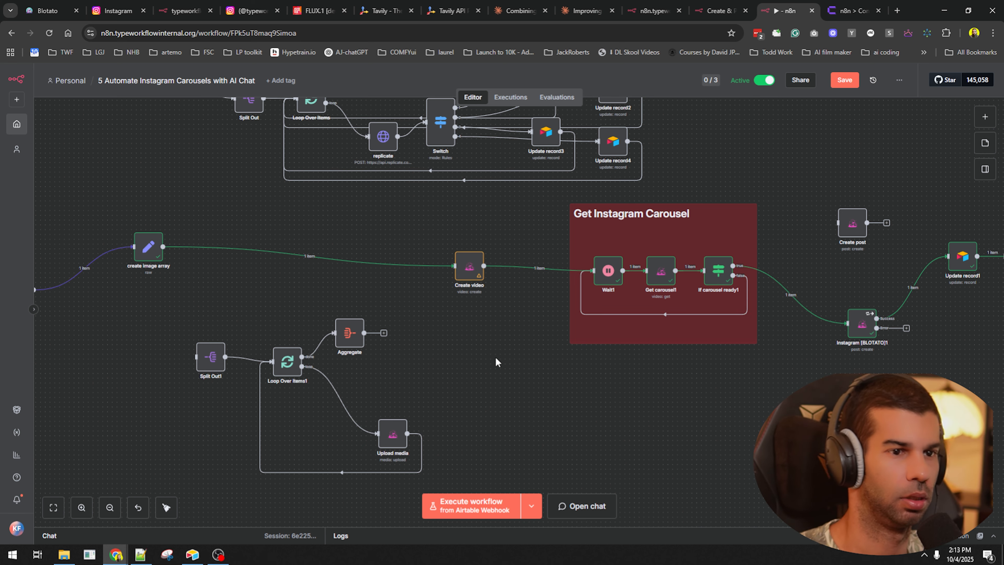
{"action": "key", "text": "ctrl+s"}
{"action": "key", "text": "ctrl+Return"}
- In the Airtable base, preview the Image 1 attachment and select the Image 2 cell, then return to n8n
{"action": "key", "text": "alt+Tab"}
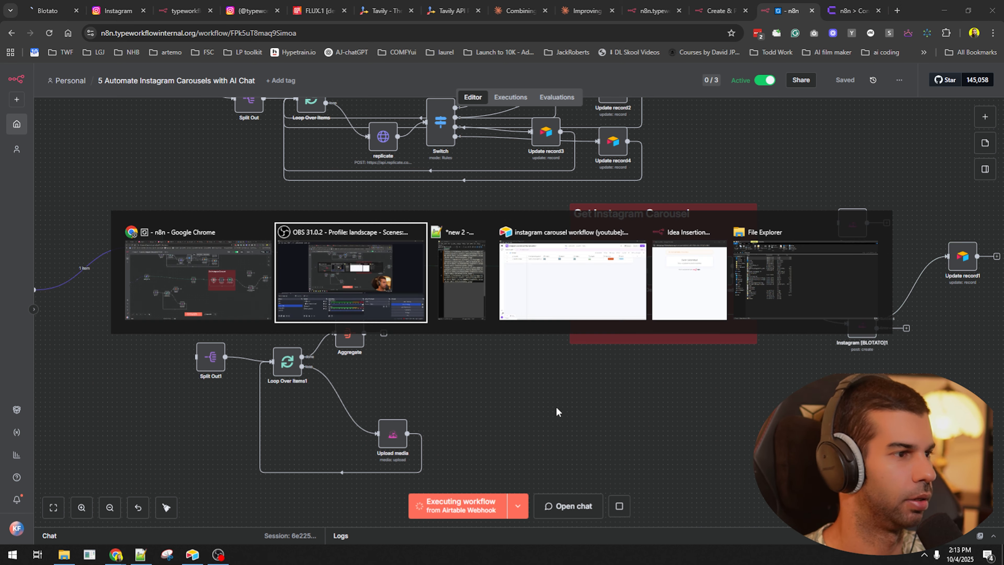
{"action": "key", "text": "alt+Tab"}
{"action": "key", "text": "alt+Tab"}
{"action": "left_click", "coordinate": [312, 133]}
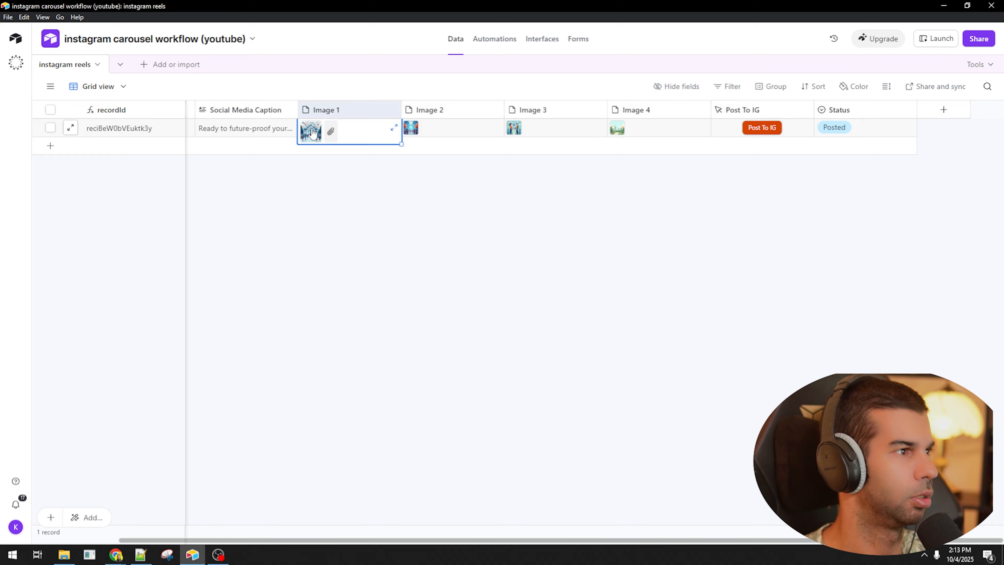
{"action": "left_click", "coordinate": [312, 131]}
{"action": "key", "text": "Escape"}
{"action": "left_click", "coordinate": [455, 130]}
{"action": "key", "text": "alt+Tab"}
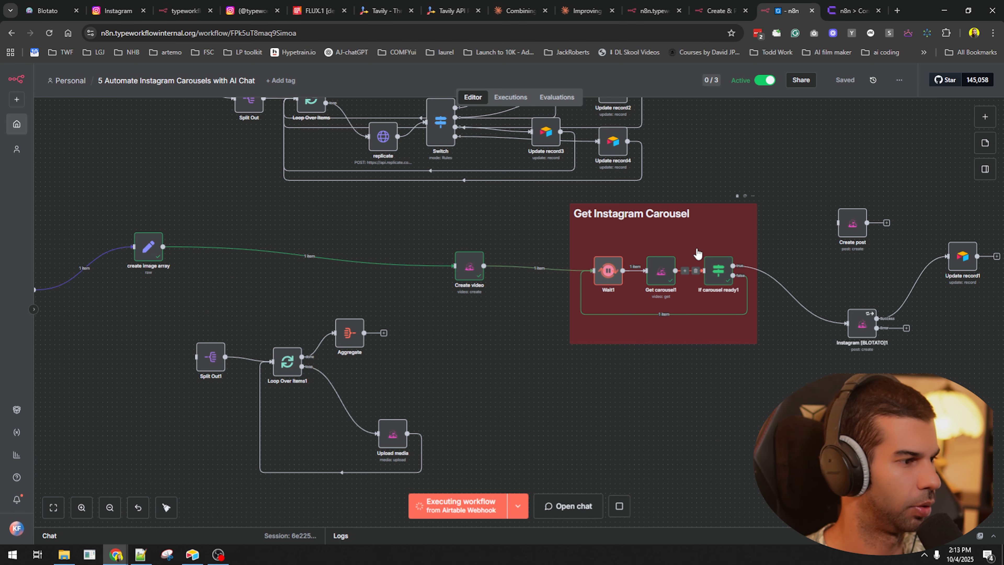
- Delete the Split Out1, Loop Over Items1, Aggregate, Upload media and Create post nodes
{"action": "left_click_drag", "start_coordinate": [371, 451], "coordinate": [492, 426]}
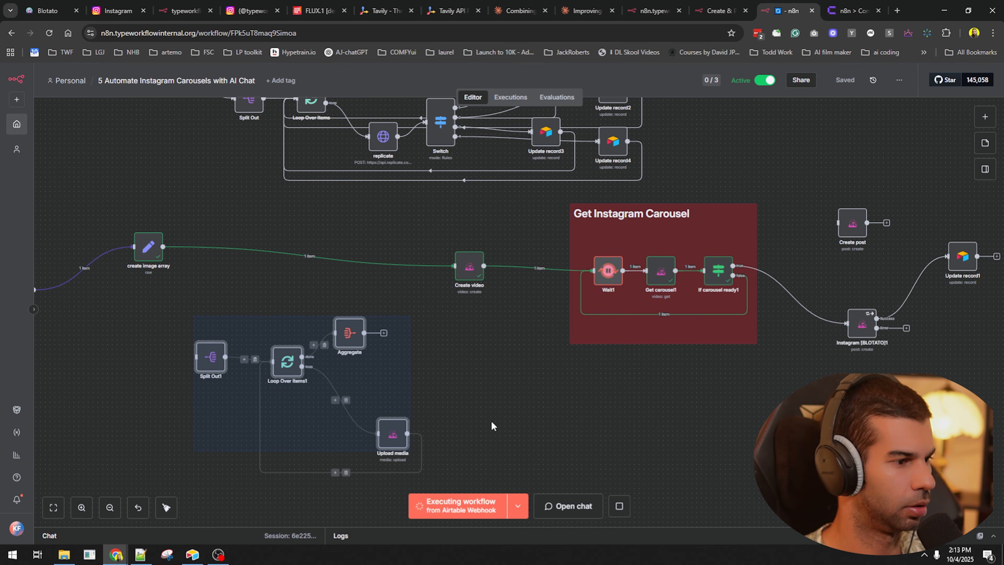
{"action": "key", "text": "Delete"}
{"action": "left_click", "coordinate": [852, 222]}
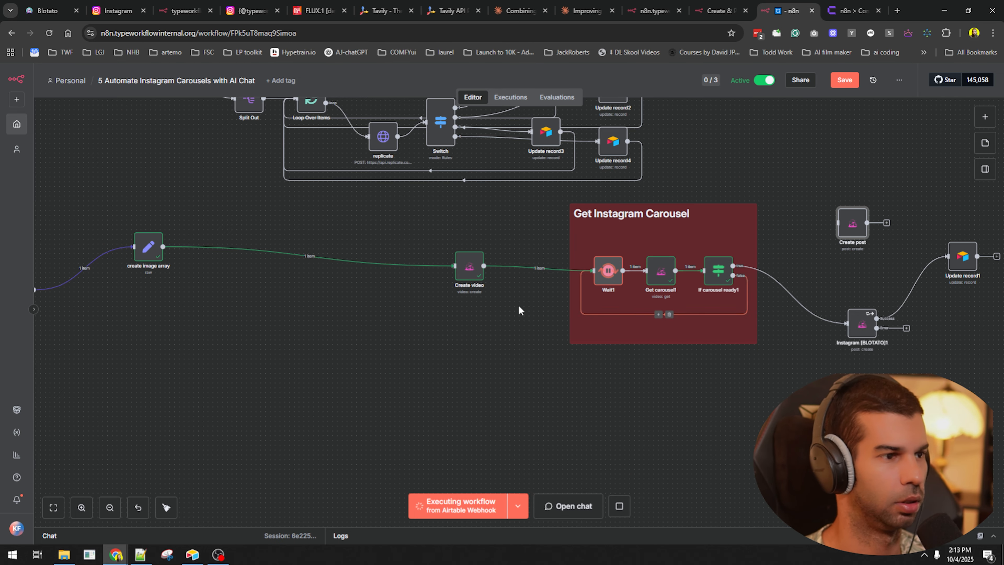
{"action": "key", "text": "Delete"}
- Delete the leftover template notes and their nodes from the canvas
{"action": "scroll", "coordinate": [584, 333], "scroll_direction": "down", "scroll_amount": 3}
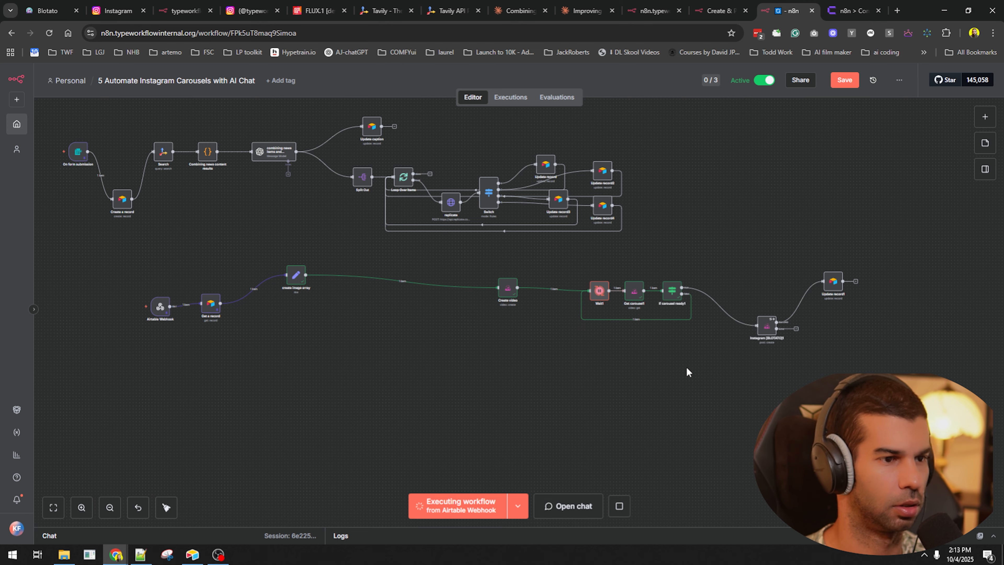
{"action": "scroll", "coordinate": [602, 341], "scroll_direction": "down", "scroll_amount": 5}
{"action": "left_click_drag", "start_coordinate": [603, 343], "coordinate": [338, 122]}
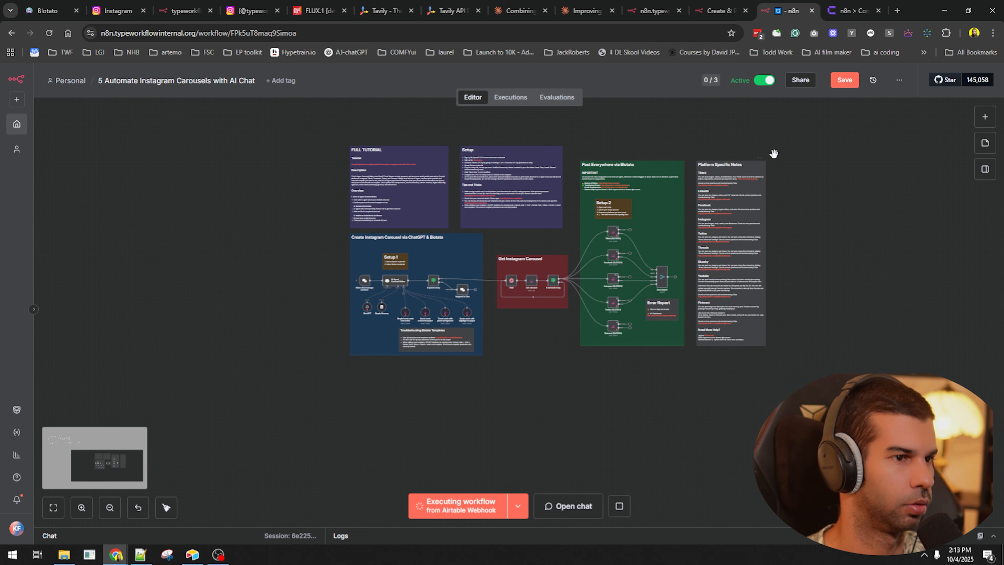
{"action": "key", "text": "ctrl+plus"}
{"action": "key", "text": "ctrl+plus"}
{"action": "key", "text": "ctrl+plus"}
{"action": "key", "text": "ctrl+plus"}
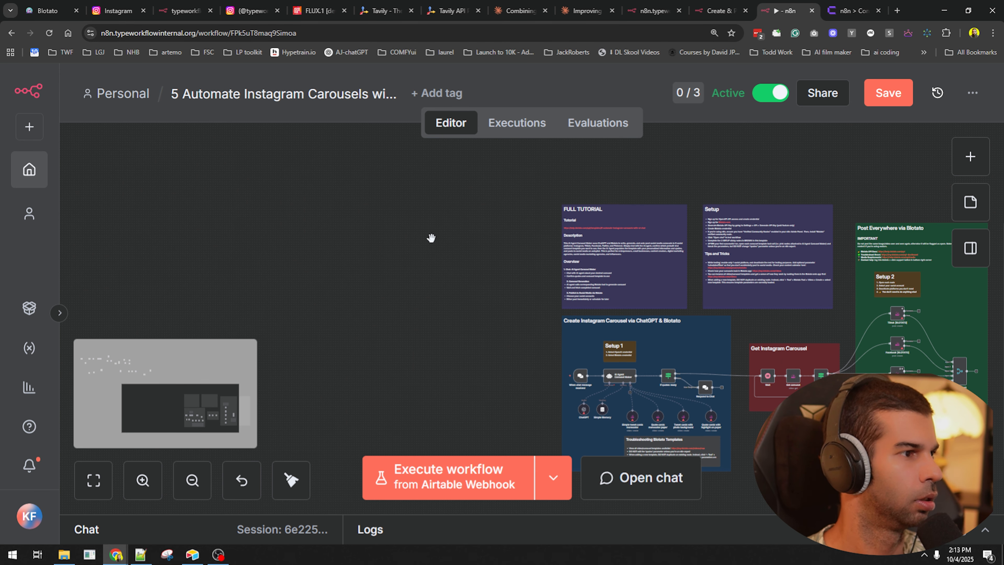
{"action": "left_click_drag", "start_coordinate": [477, 322], "coordinate": [294, 191]}
{"action": "left_click_drag", "start_coordinate": [736, 380], "coordinate": [612, 390]}
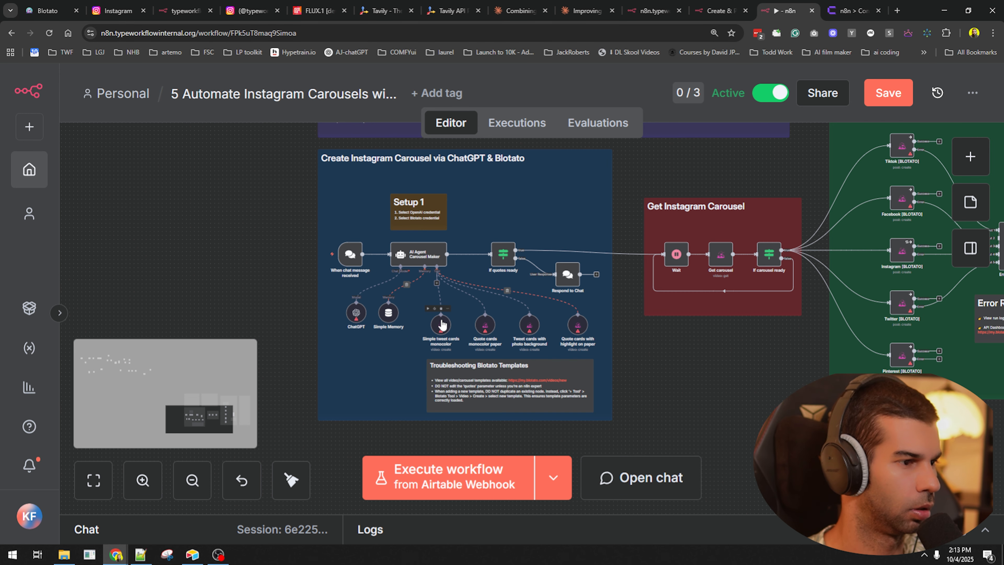
{"action": "scroll", "coordinate": [521, 334], "scroll_direction": "up", "scroll_amount": 4}
{"action": "scroll", "coordinate": [565, 322], "scroll_direction": "up", "scroll_amount": 2}
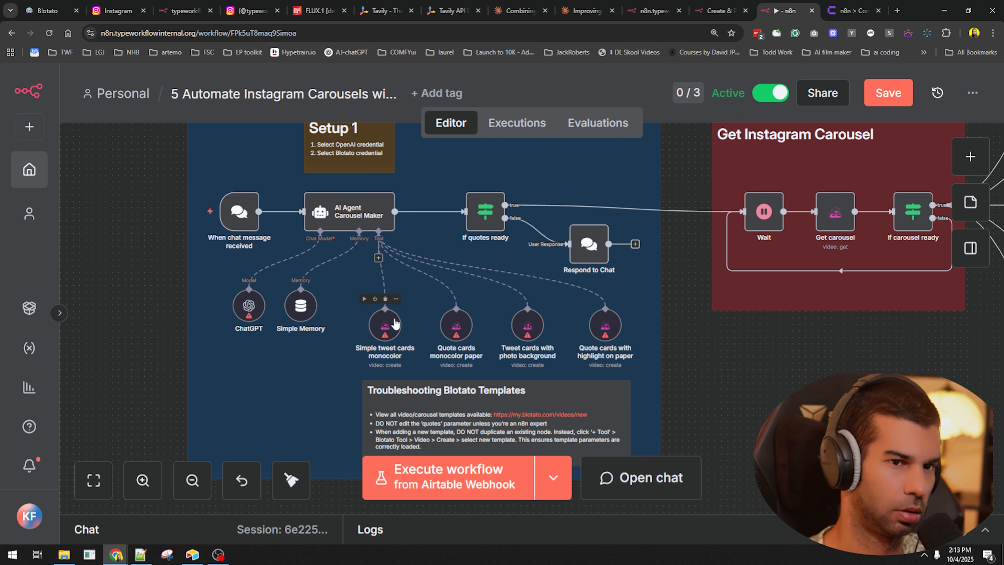
{"action": "scroll", "coordinate": [409, 316], "scroll_direction": "down", "scroll_amount": 3}
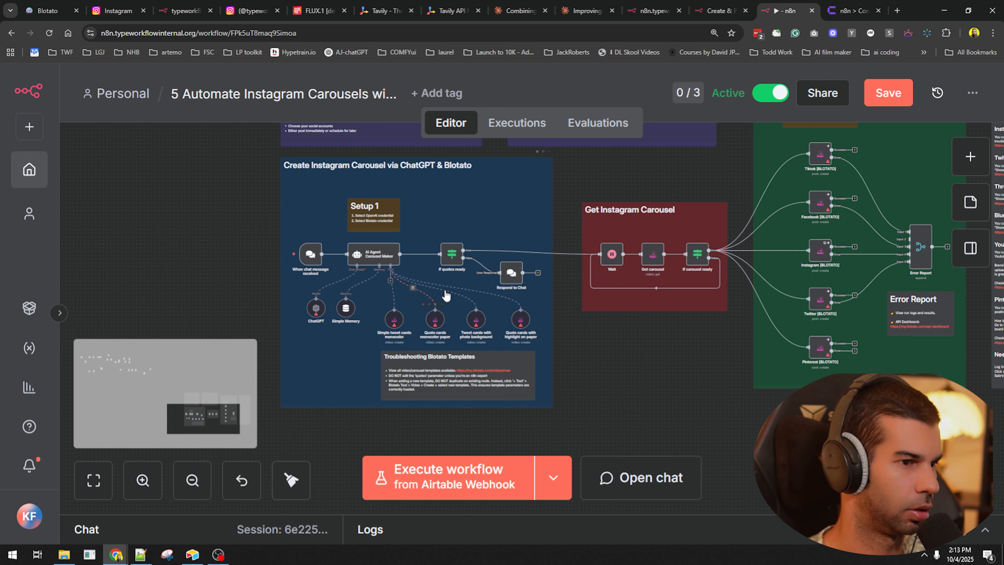
{"action": "scroll", "coordinate": [405, 305], "scroll_direction": "down", "scroll_amount": 5}
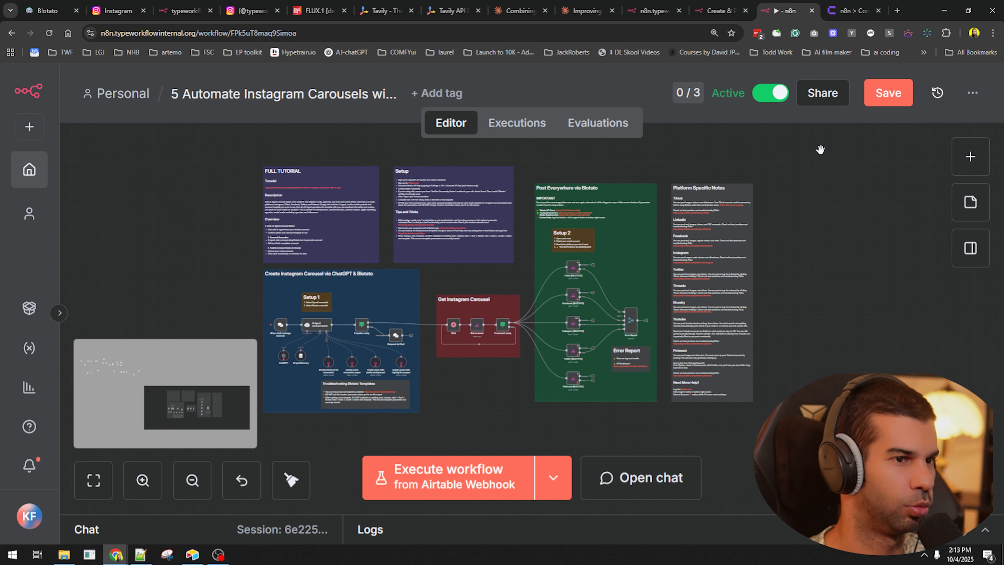
{"action": "key", "text": "Delete"}
- Tidy up the remaining workflow layout and save it
{"action": "scroll", "coordinate": [237, 296], "scroll_direction": "down", "scroll_amount": 3}
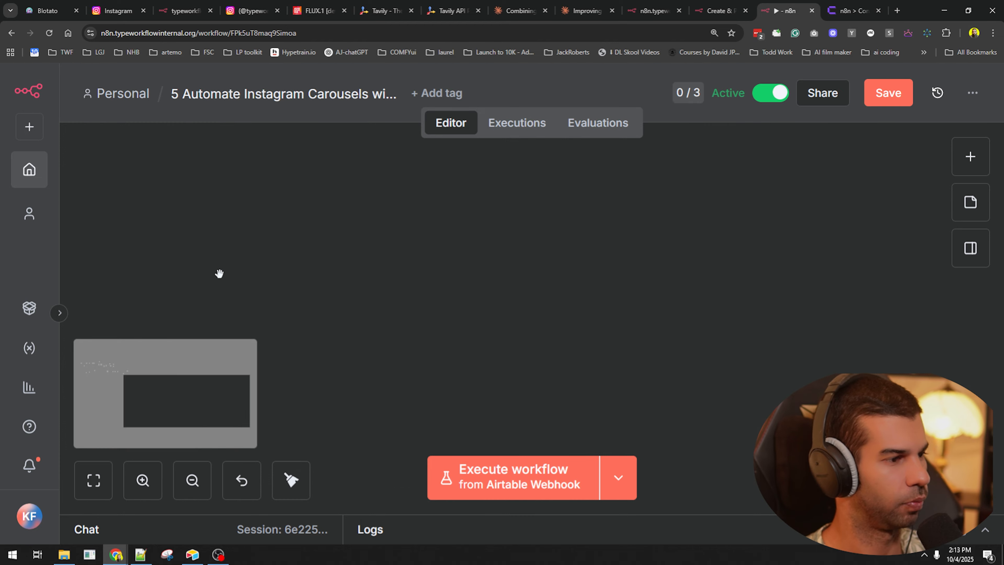
{"action": "left_click_drag", "start_coordinate": [218, 274], "coordinate": [833, 346]}
{"action": "key", "text": "ctrl+s"}
{"action": "right_click", "coordinate": [616, 229]}
{"action": "left_click", "coordinate": [646, 326]}
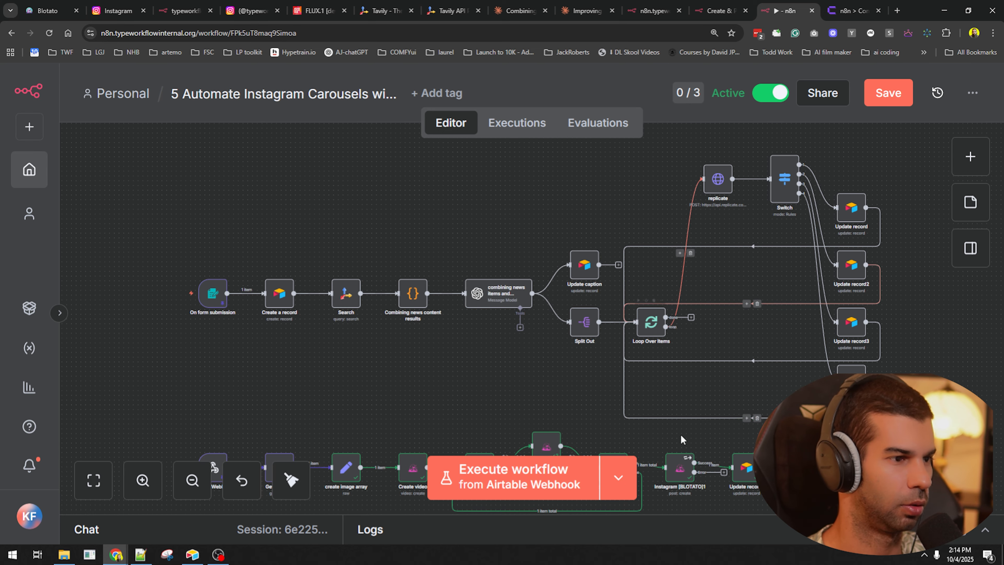
{"action": "left_click_drag", "start_coordinate": [524, 382], "coordinate": [508, 241]}
{"action": "key", "text": "ctrl+s"}
{"action": "key", "text": "ctrl+0"}
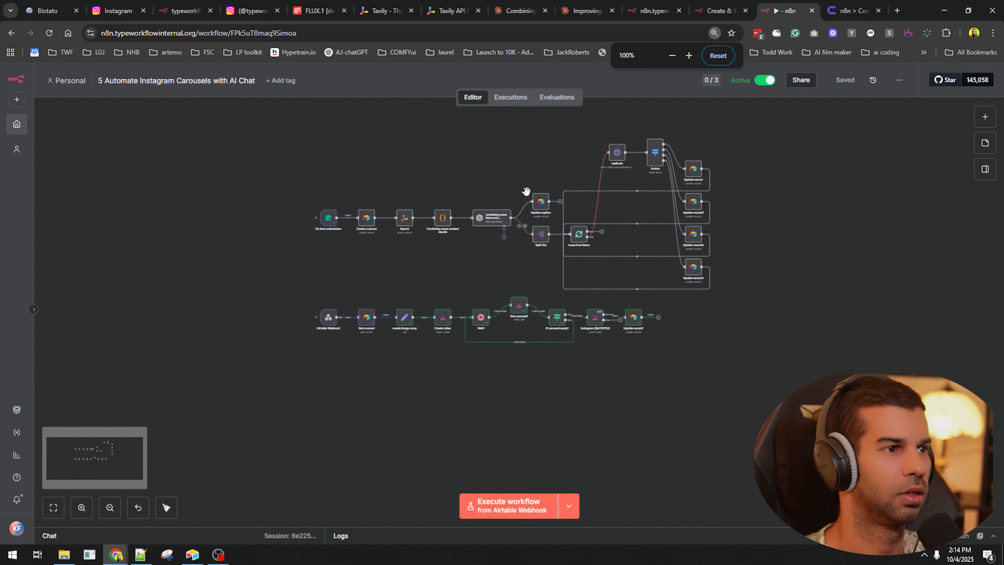
{"action": "left_click", "coordinate": [48, 10]}
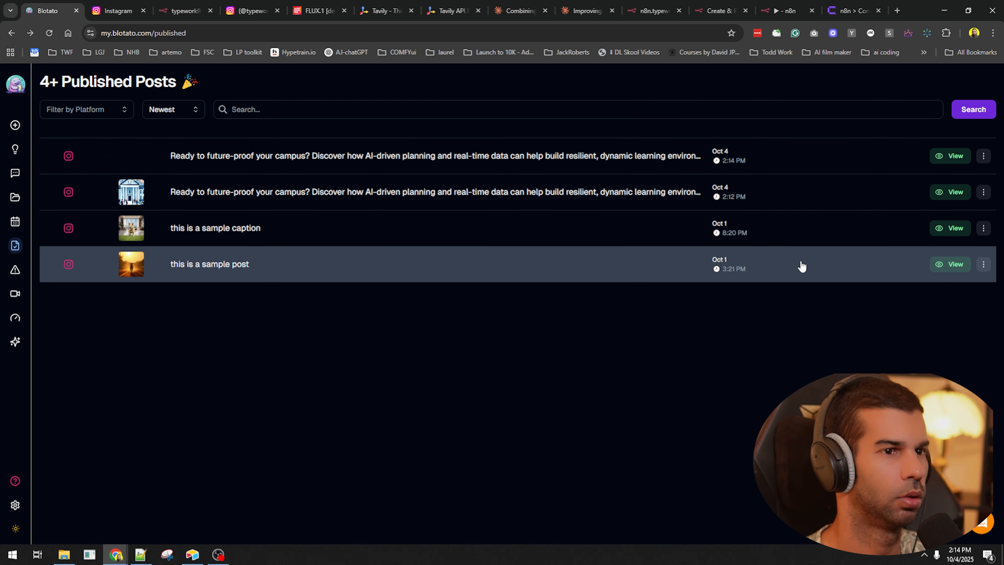
- Open the newest Blotato post on Instagram and page through all four carousel slides
{"action": "left_click", "coordinate": [955, 156]}
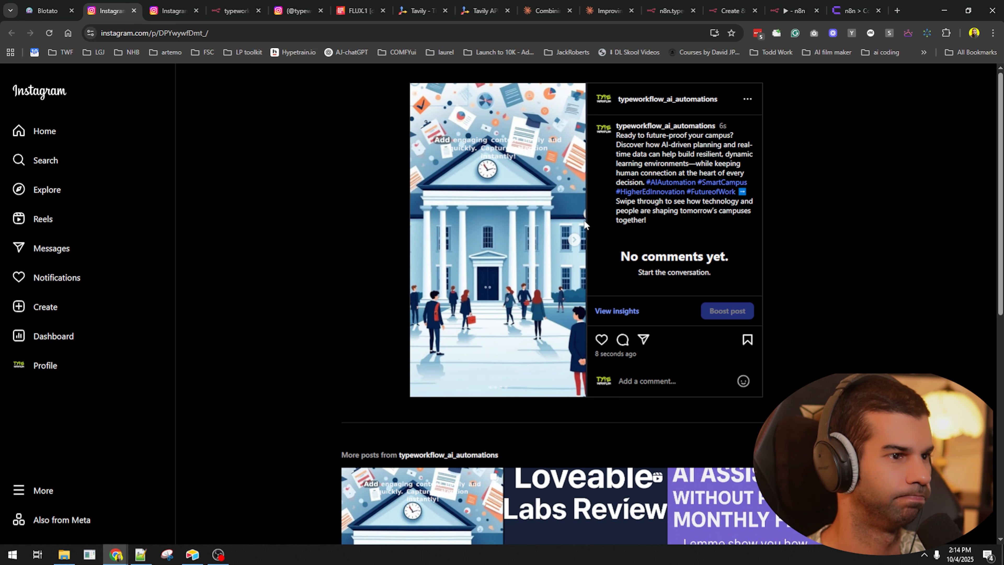
{"action": "left_click", "coordinate": [574, 239]}
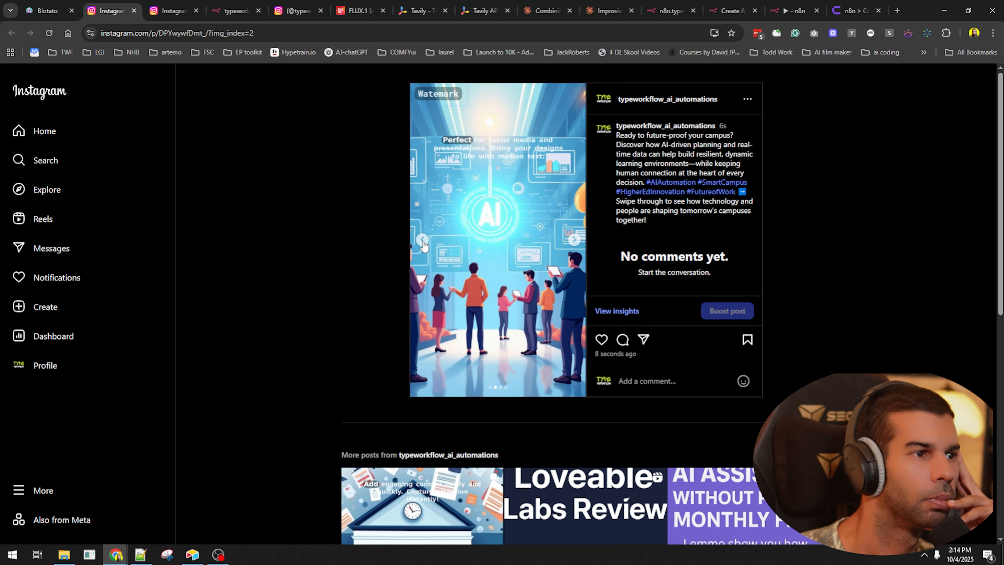
{"action": "left_click", "coordinate": [422, 240]}
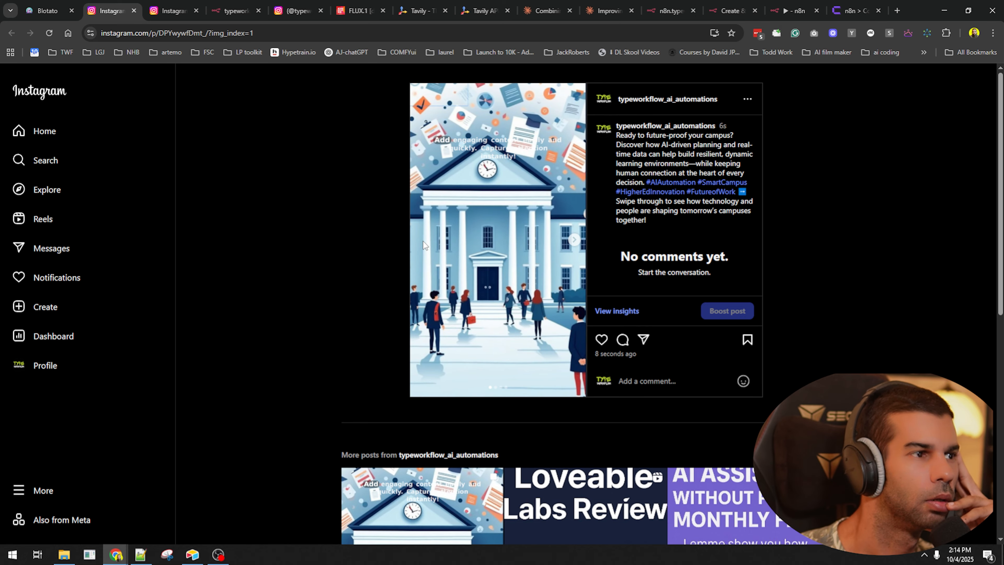
{"action": "left_click", "coordinate": [574, 239]}
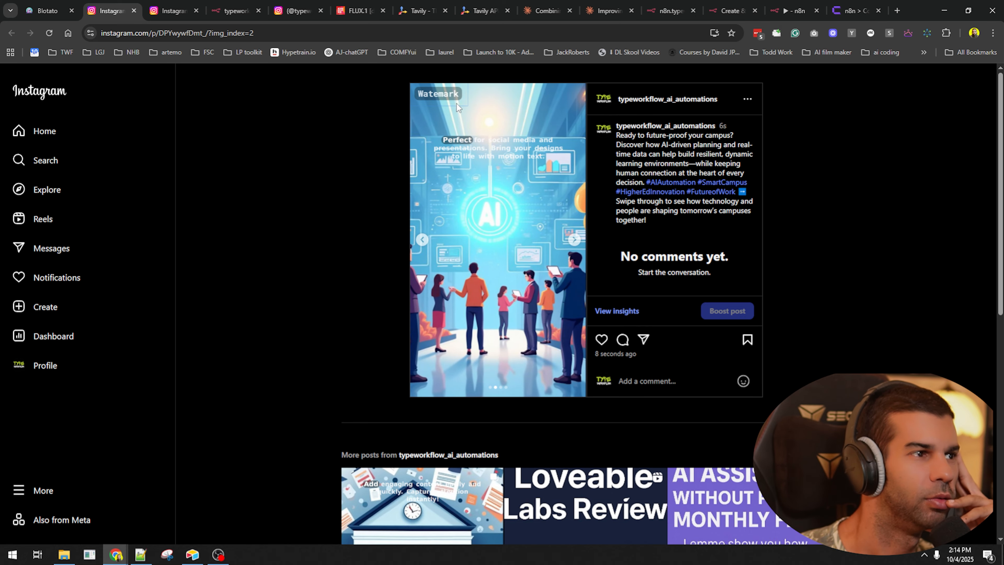
{"action": "left_click", "coordinate": [576, 240]}
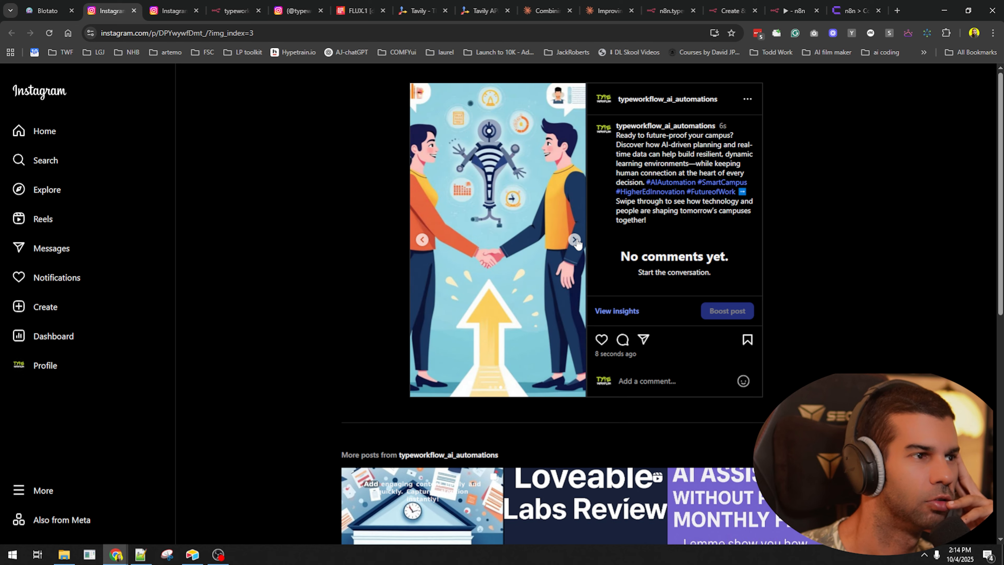
{"action": "left_click", "coordinate": [576, 240]}
- Remove the Watermark field from the Create video node, leaving only the image array
{"action": "left_click", "coordinate": [235, 10]}
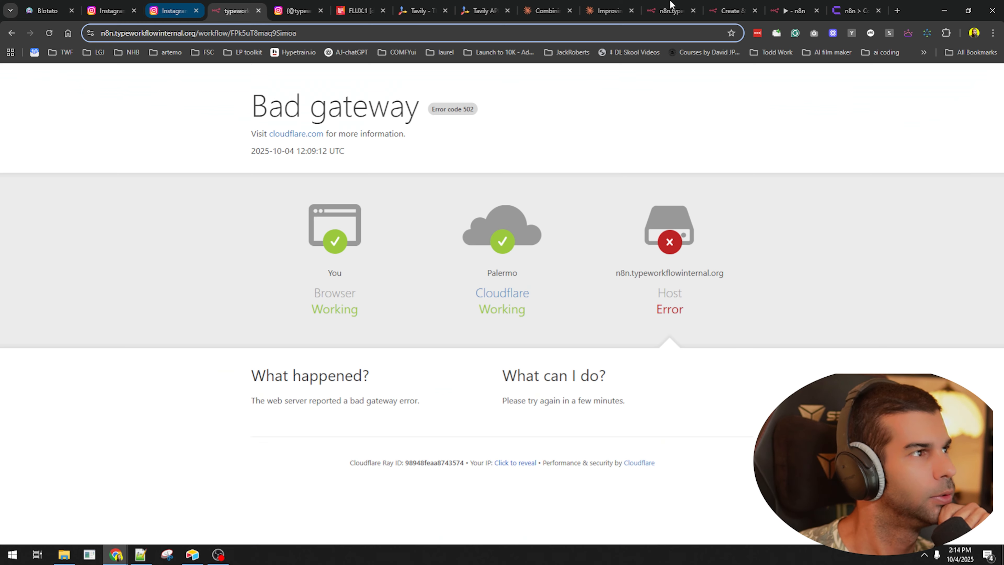
{"action": "left_click", "coordinate": [680, 6]}
{"action": "left_click", "coordinate": [790, 9]}
{"action": "double_click", "coordinate": [419, 310]}
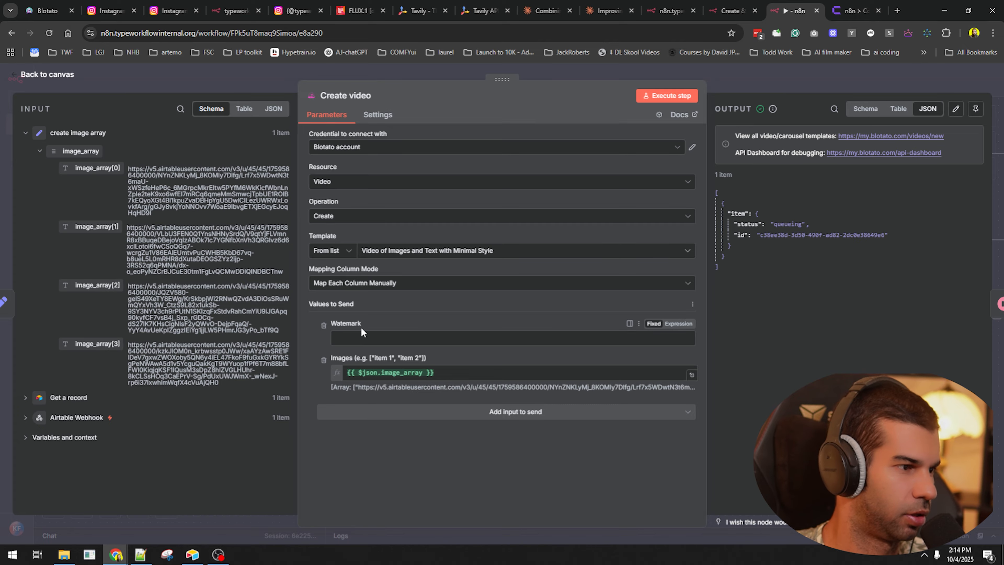
{"action": "left_click", "coordinate": [323, 325]}
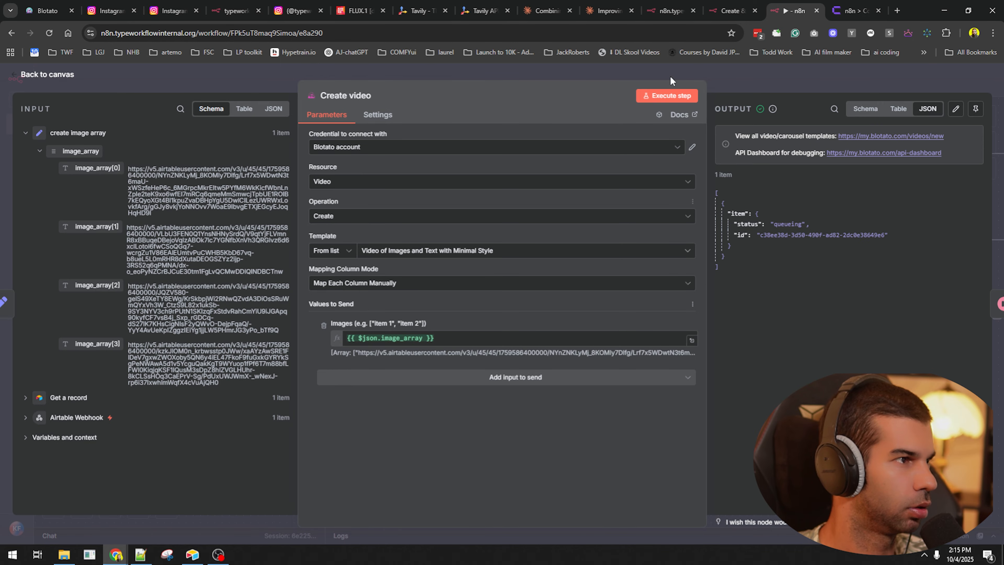
- Open a new Chrome tab and start typing 'blotato p'
{"action": "left_click", "coordinate": [866, 3]}
{"action": "key", "text": "ctrl+t"}
{"action": "type", "text": "blotato p"}
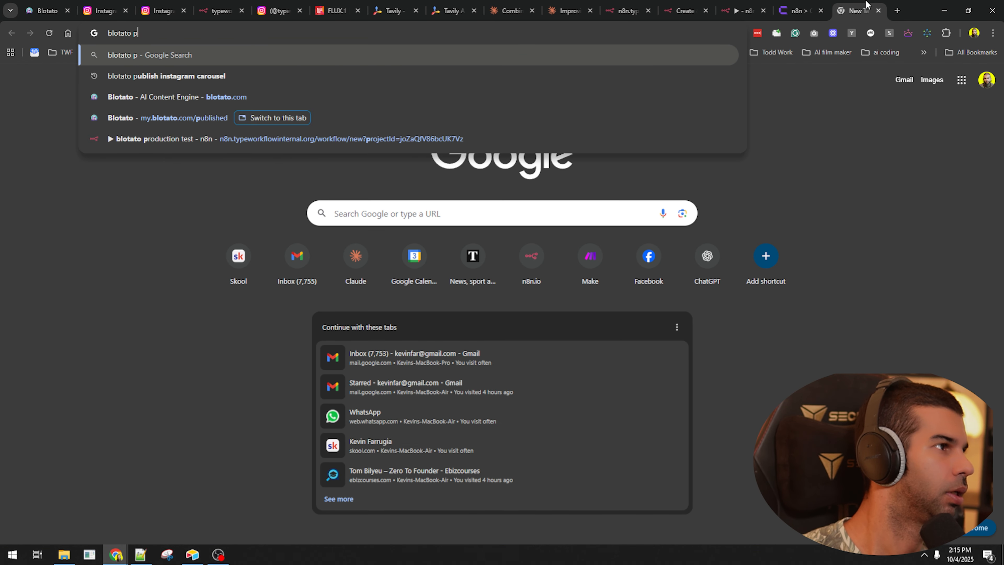
- Search the web for 'blotato api docs'
{"action": "key", "text": "BackSpace"}
{"action": "type", "text": "api docs"}
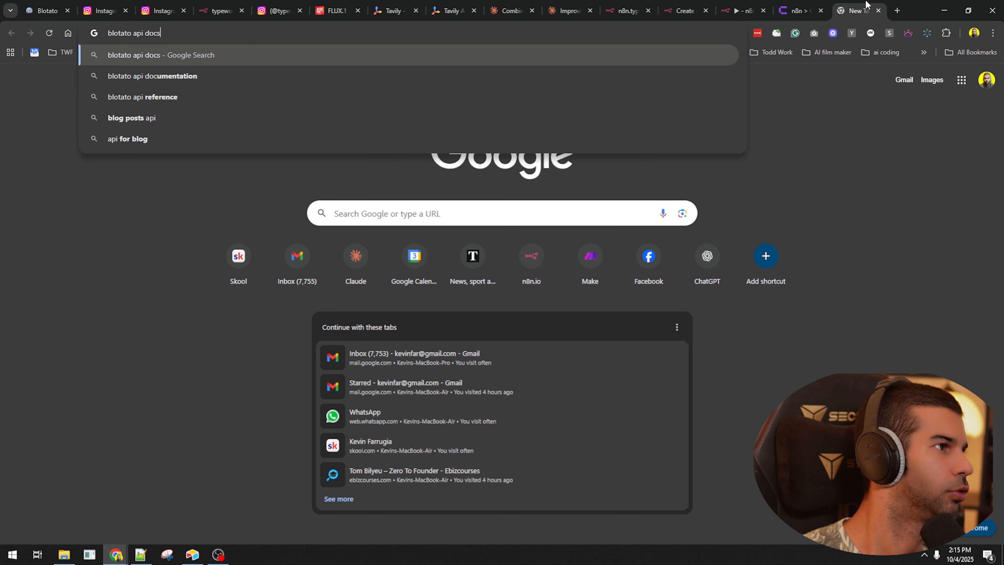
{"action": "key", "text": "Return"}
{"action": "scroll", "coordinate": [502, 300], "scroll_direction": "down", "scroll_amount": 4}
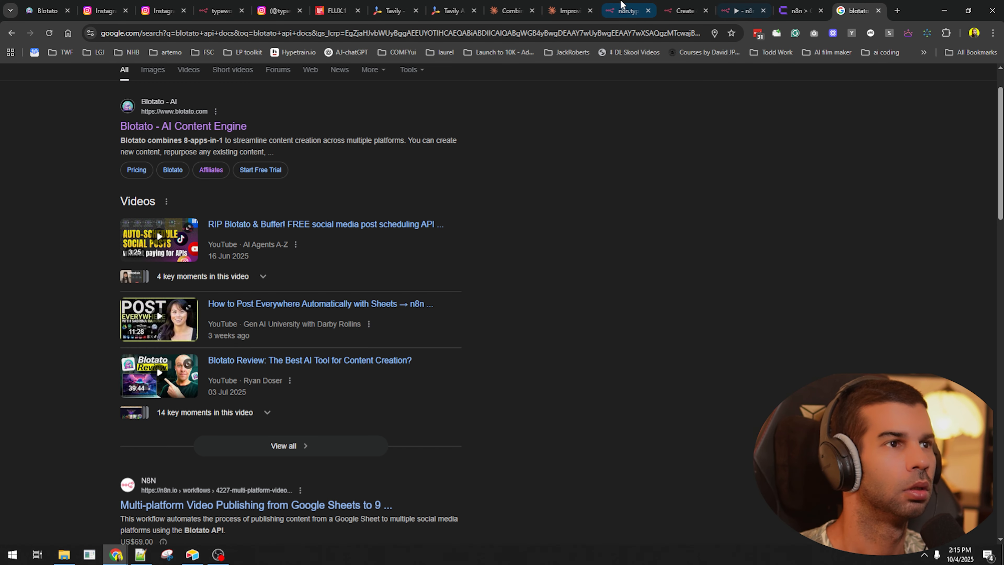
- Close the old n8n, search results, Tavily and FLUX.1 tabs
{"action": "left_click", "coordinate": [623, 5]}
{"action": "key", "text": "ctrl+w"}
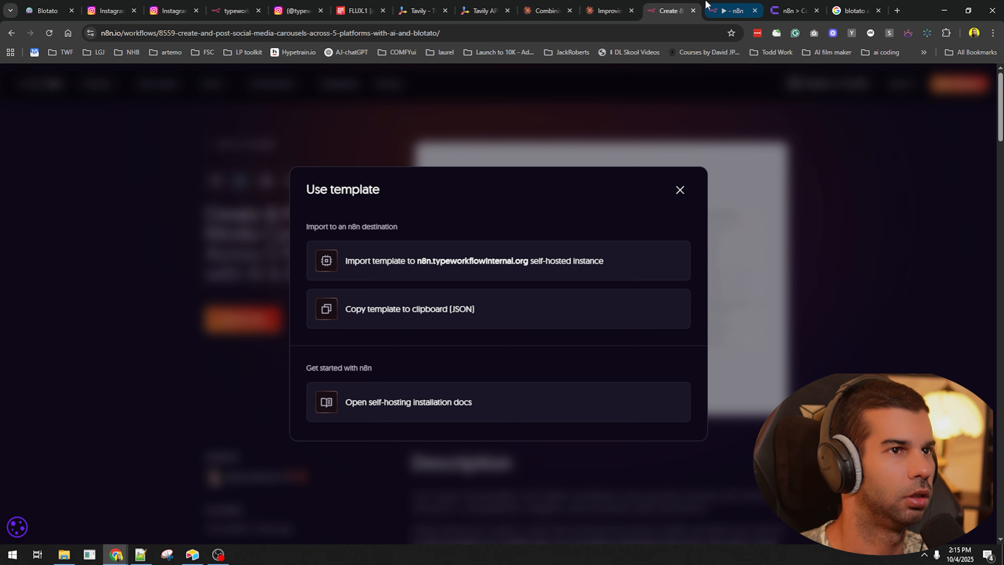
{"action": "key", "text": "ctrl+w"}
{"action": "left_click", "coordinate": [779, 4]}
{"action": "key", "text": "ctrl+w"}
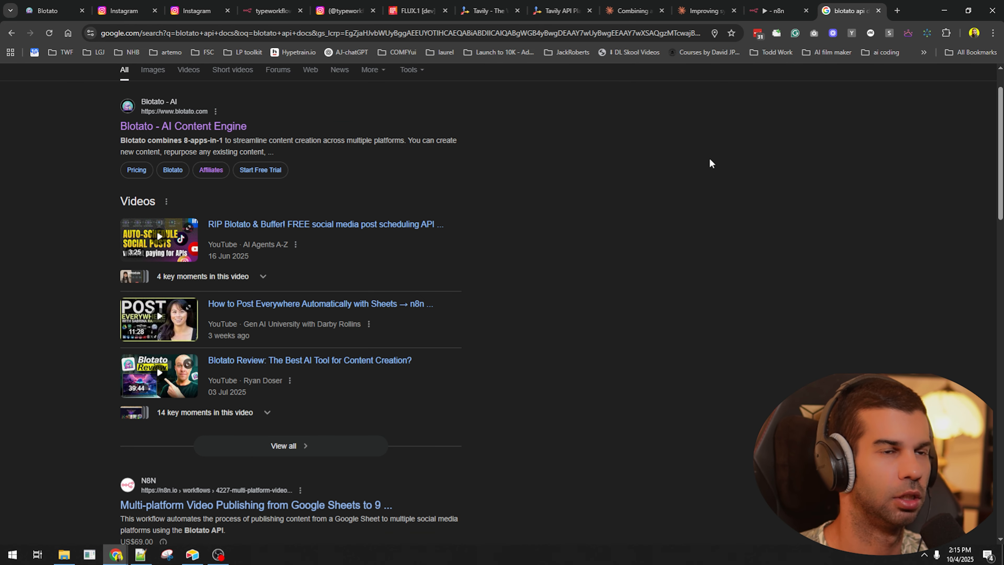
{"action": "key", "text": "ctrl+w"}
{"action": "key", "text": "ctrl+w"}
{"action": "key", "text": "ctrl+w"}
{"action": "left_click", "coordinate": [511, 5]}
{"action": "key", "text": "ctrl+w"}
- Reload the Instagram profile and close the duplicate Instagram and Bad gateway tabs
{"action": "left_click", "coordinate": [510, 5]}
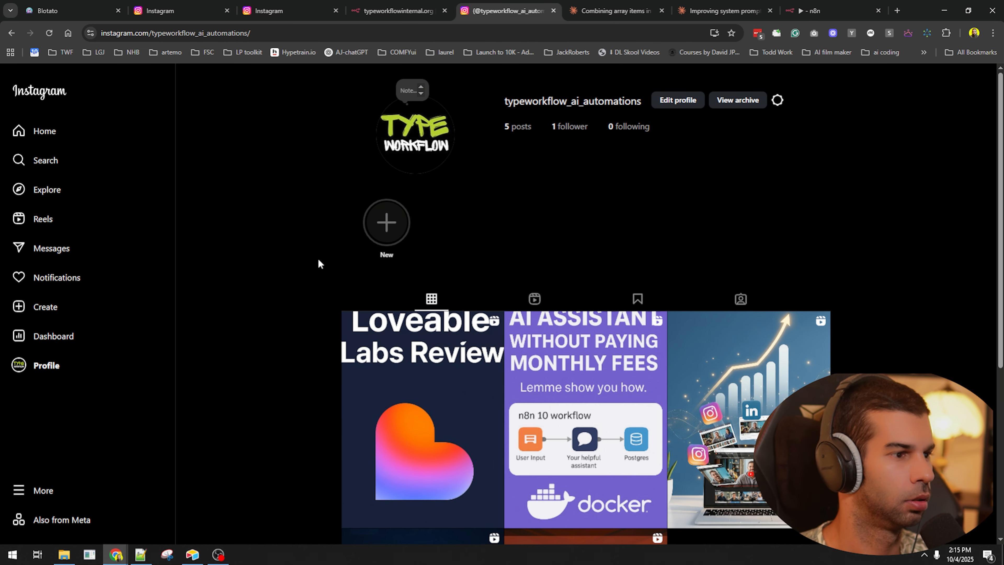
{"action": "key", "text": "ctrl+r"}
{"action": "left_click", "coordinate": [272, 5]}
{"action": "key", "text": "ctrl+w"}
{"action": "left_click", "coordinate": [181, 6]}
{"action": "key", "text": "ctrl+w"}
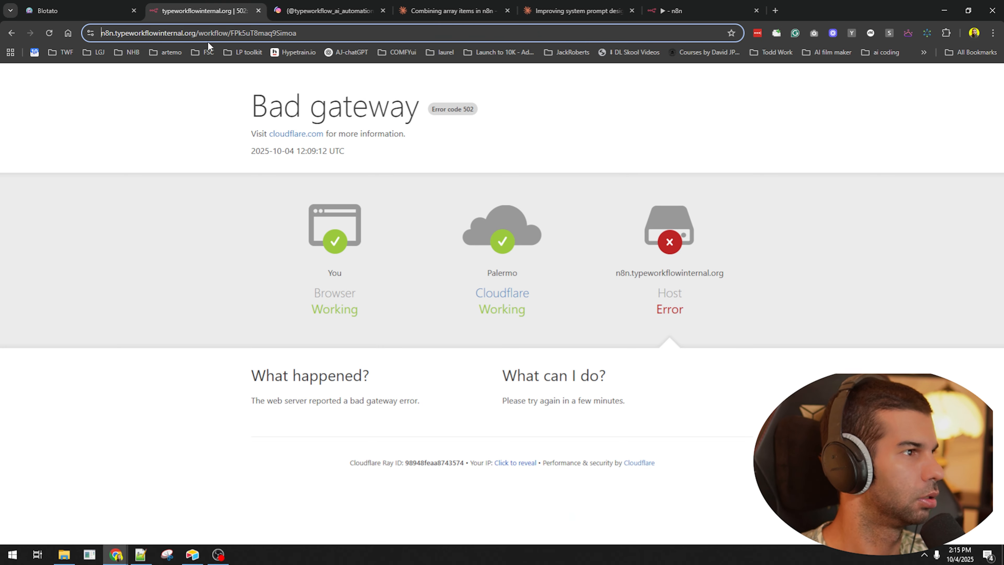
{"action": "key", "text": "ctrl+w"}
- Check the newest carousel post on Instagram, then go to Blotato's settings
{"action": "scroll", "coordinate": [491, 232], "scroll_direction": "down", "scroll_amount": 3}
{"action": "left_click", "coordinate": [468, 261]}
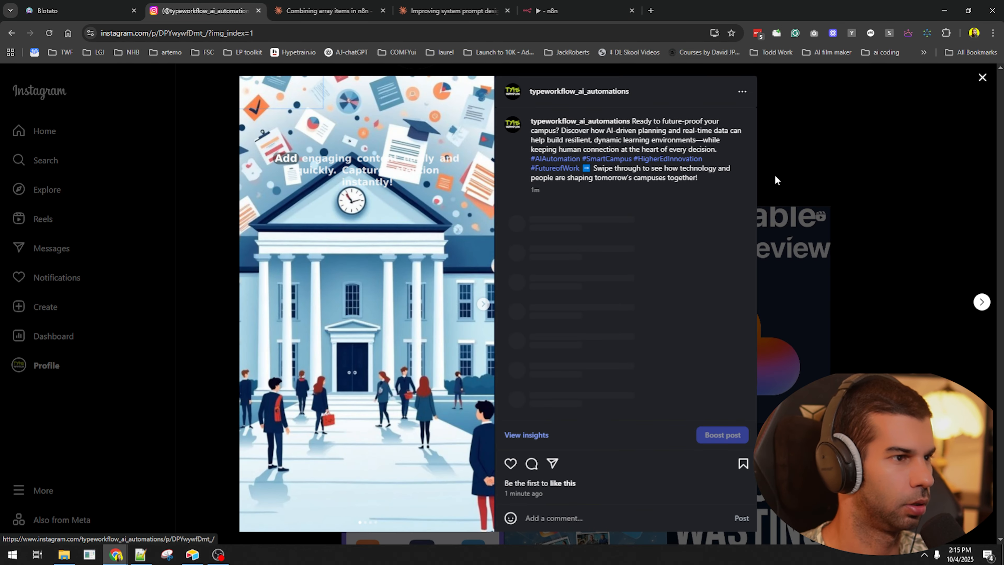
{"action": "left_click", "coordinate": [743, 91]}
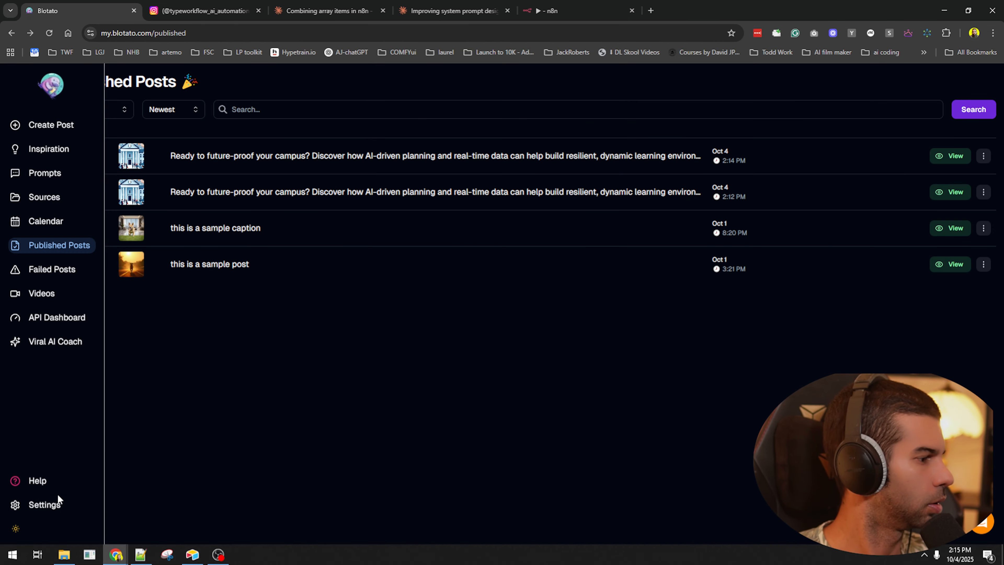
{"action": "left_click", "coordinate": [57, 495]}
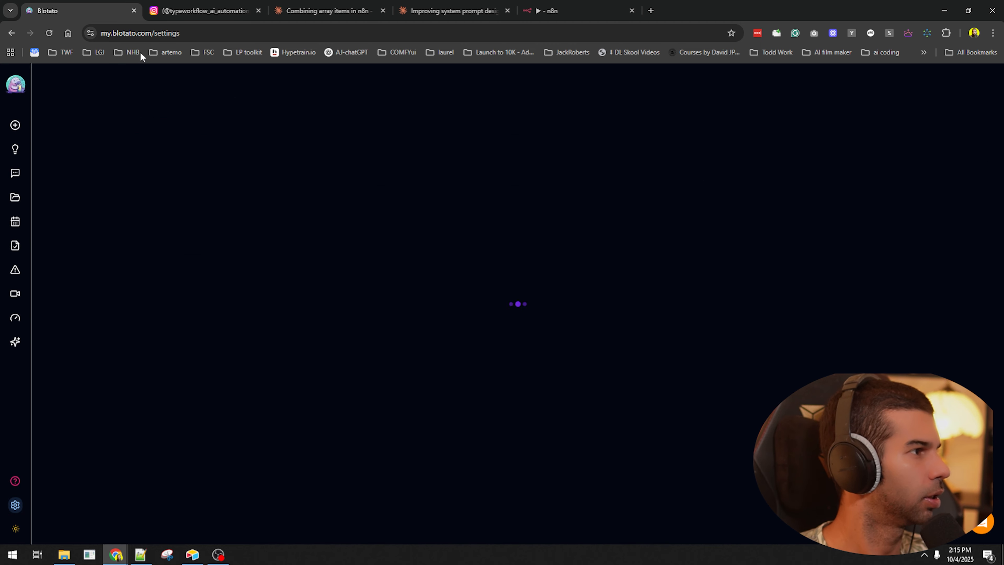
- Go from Blotato's API settings to the n8n Slideshows & Carousels help article
{"action": "left_click", "coordinate": [226, 129]}
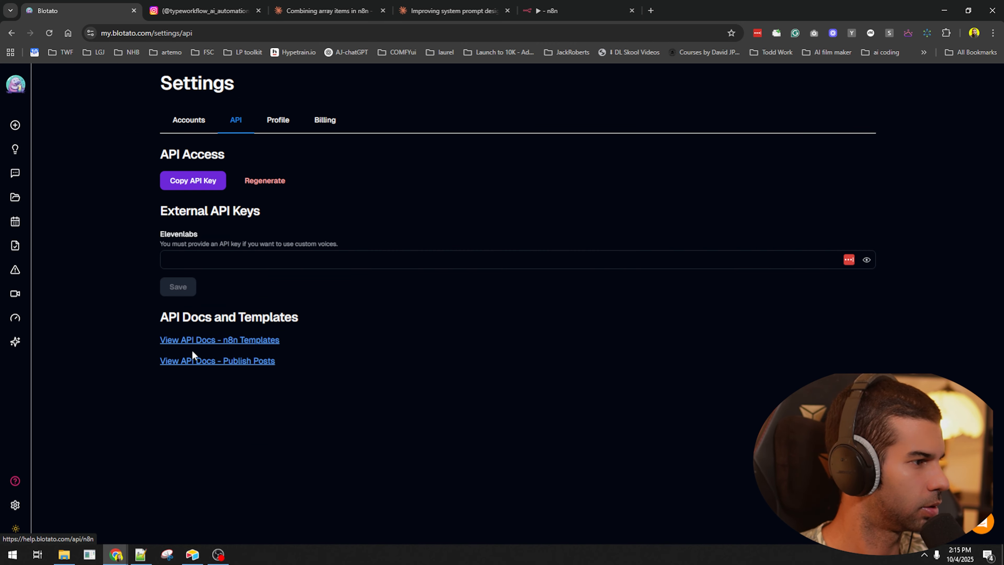
{"action": "left_click", "coordinate": [198, 341], "text": "ctrl"}
{"action": "left_click", "coordinate": [226, 360], "text": "ctrl"}
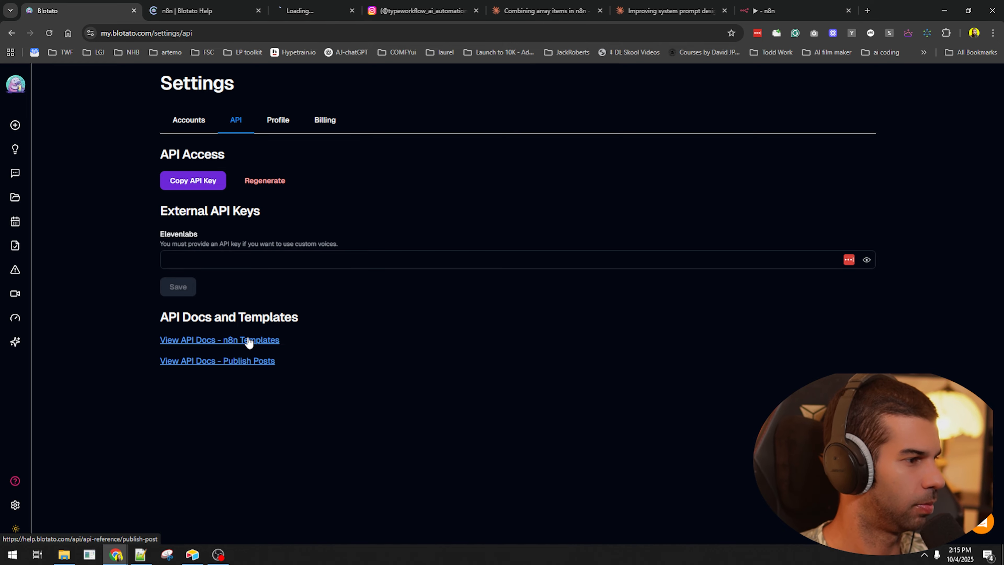
{"action": "left_click", "coordinate": [187, 8]}
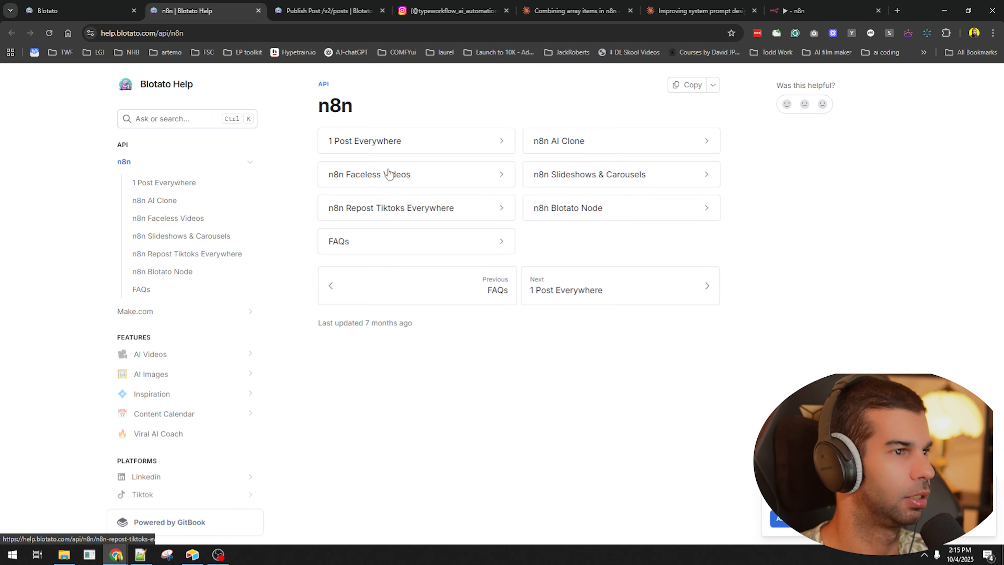
{"action": "left_click", "coordinate": [625, 175]}
- Read the notes on uploading images and submitting a mediaUrls array, then open the YouTube tutorial
{"action": "scroll", "coordinate": [546, 346], "scroll_direction": "down", "scroll_amount": 8}
{"action": "left_click_drag", "start_coordinate": [387, 277], "coordinate": [675, 274]}
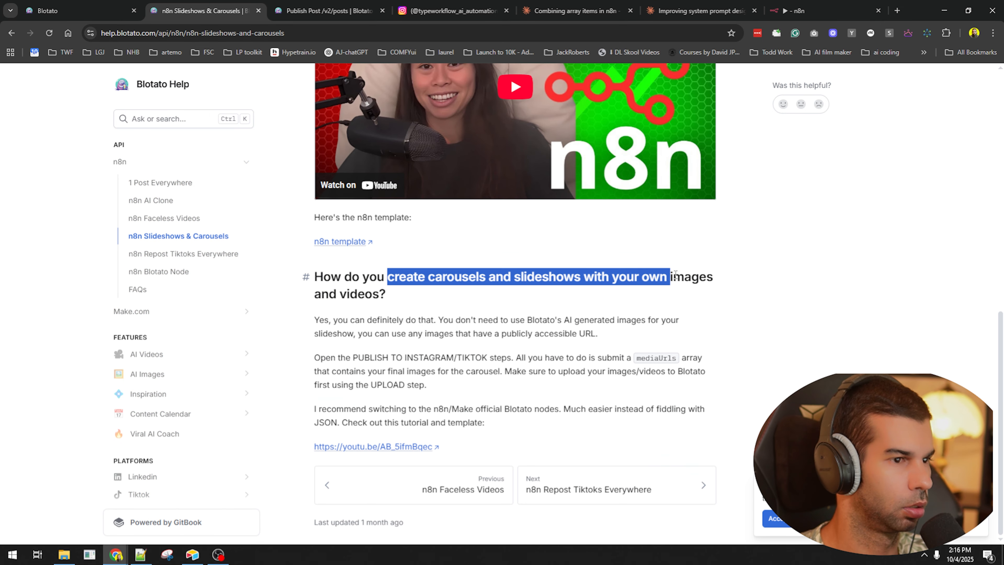
{"action": "left_click_drag", "start_coordinate": [301, 297], "coordinate": [659, 320]}
{"action": "left_click", "coordinate": [381, 331]}
{"action": "left_click_drag", "start_coordinate": [346, 356], "coordinate": [514, 357]}
{"action": "left_click", "coordinate": [579, 358]}
{"action": "left_click_drag", "start_coordinate": [579, 359], "coordinate": [612, 358]}
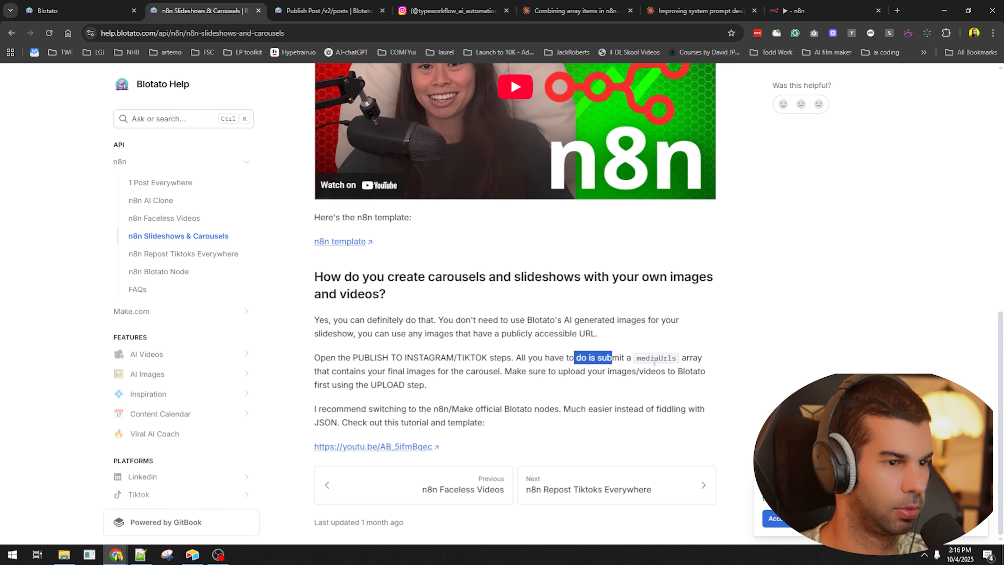
{"action": "left_click_drag", "start_coordinate": [342, 371], "coordinate": [443, 370]}
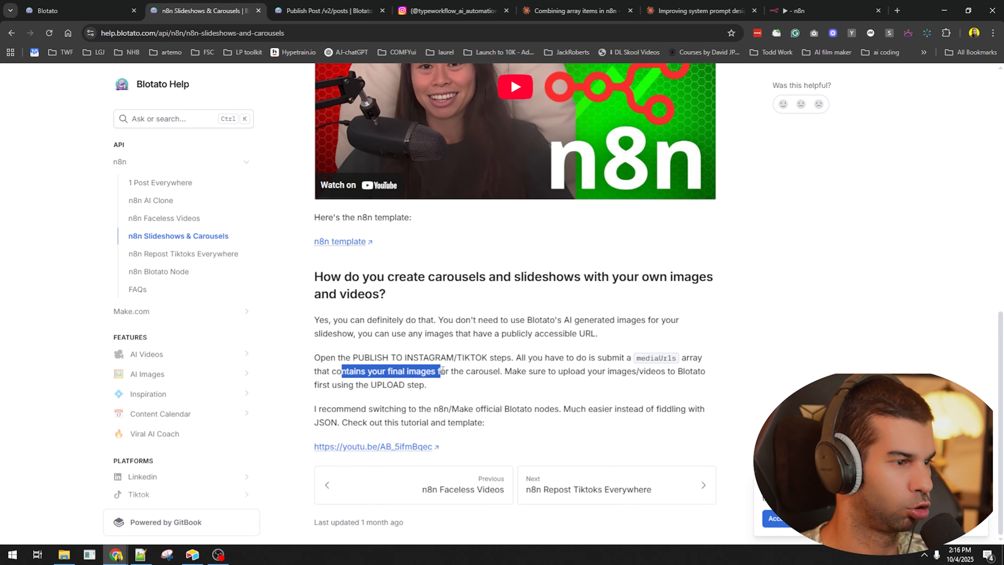
{"action": "left_click_drag", "start_coordinate": [521, 371], "coordinate": [708, 368]}
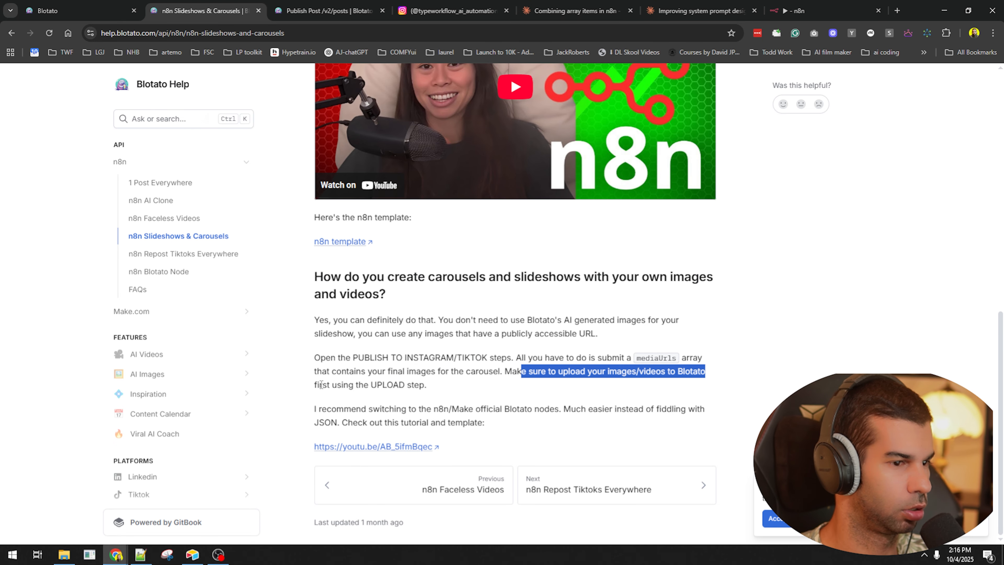
{"action": "left_click_drag", "start_coordinate": [315, 384], "coordinate": [397, 386]}
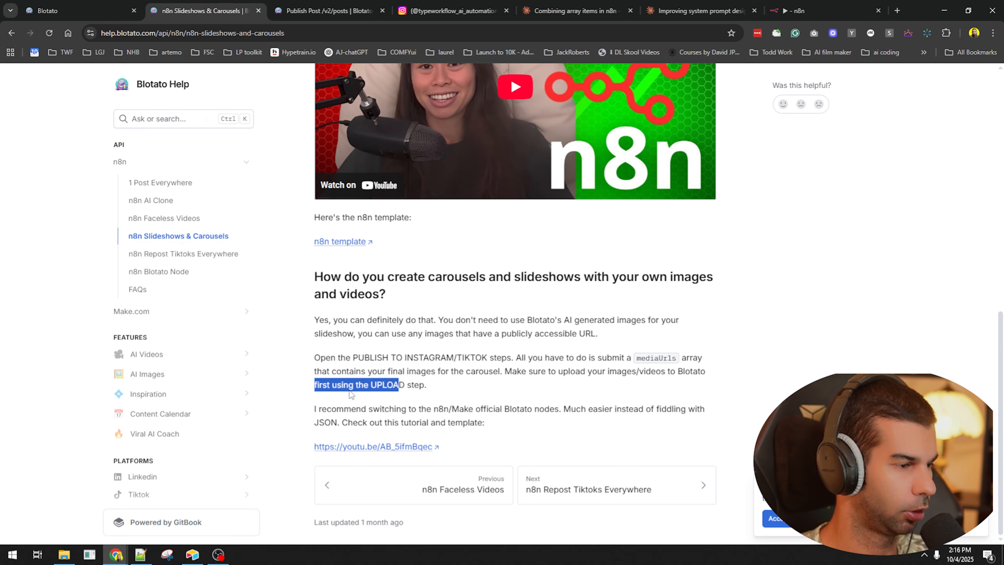
{"action": "left_click_drag", "start_coordinate": [533, 357], "coordinate": [615, 359]}
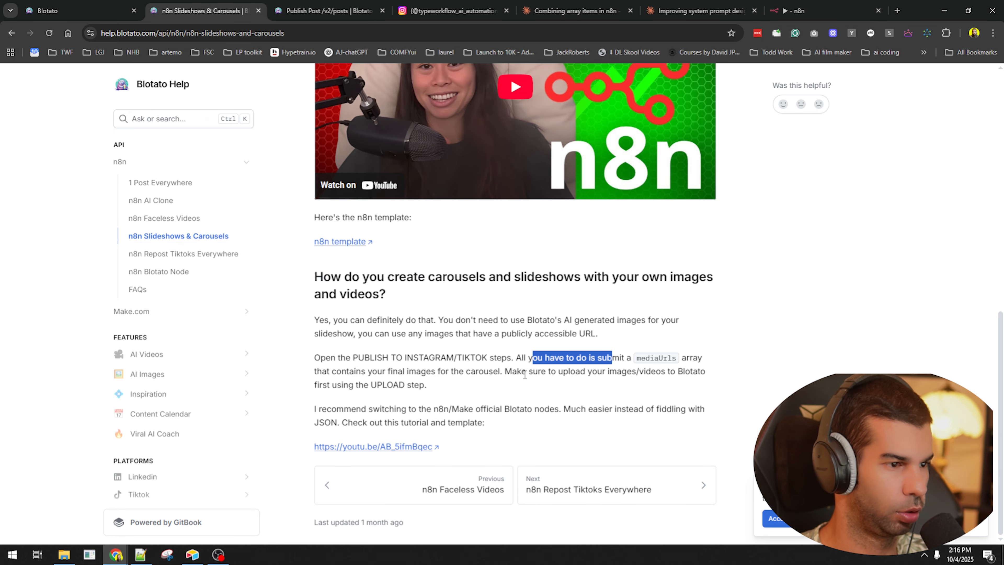
{"action": "left_click_drag", "start_coordinate": [319, 358], "coordinate": [457, 358]}
{"action": "left_click", "coordinate": [374, 446]}
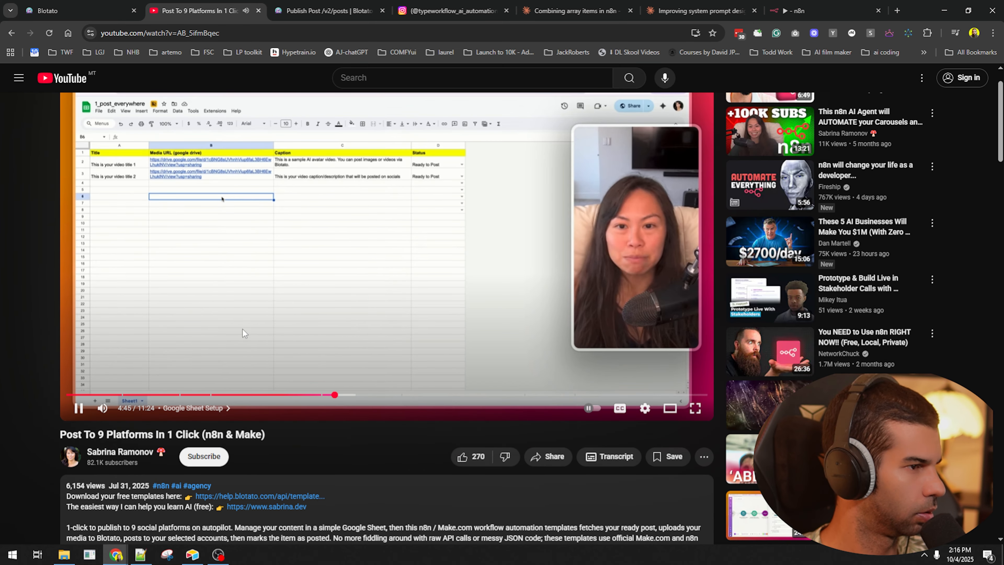
- Lower the volume, skim the tutorial past its Testing chapter to 6:19, then open the description's help link
{"action": "left_click", "coordinate": [122, 409]}
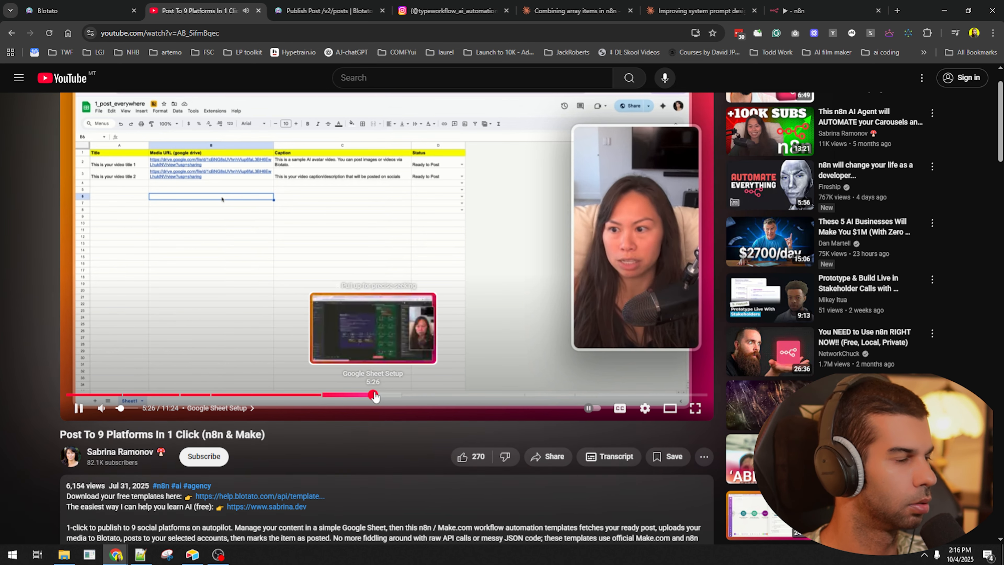
{"action": "left_click", "coordinate": [374, 396]}
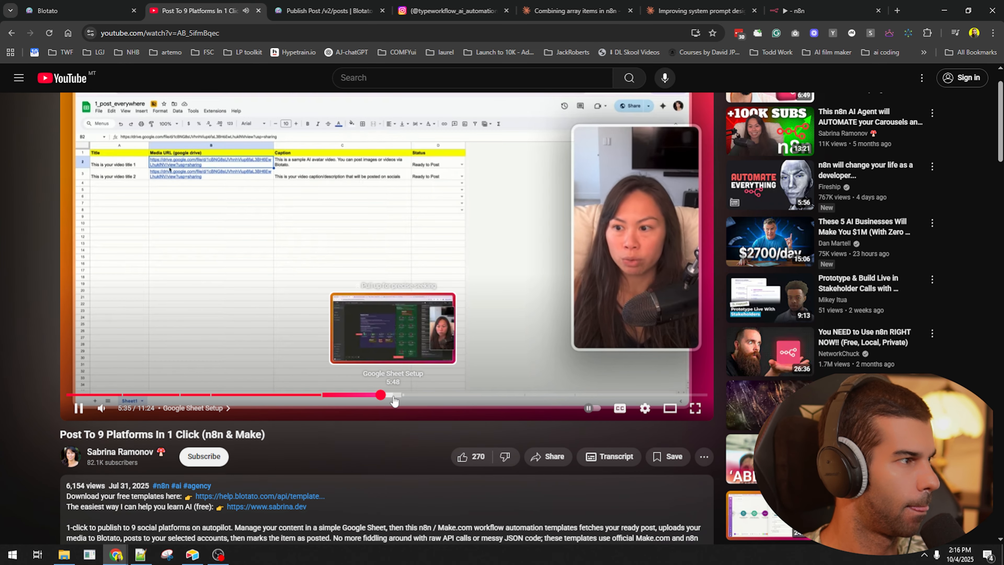
{"action": "left_click", "coordinate": [403, 395]}
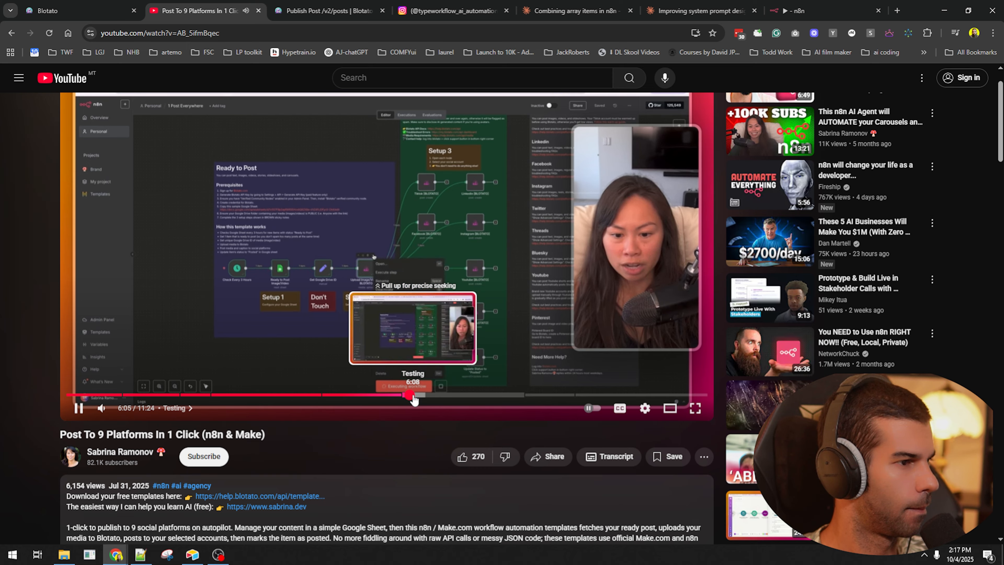
{"action": "left_click", "coordinate": [276, 233]}
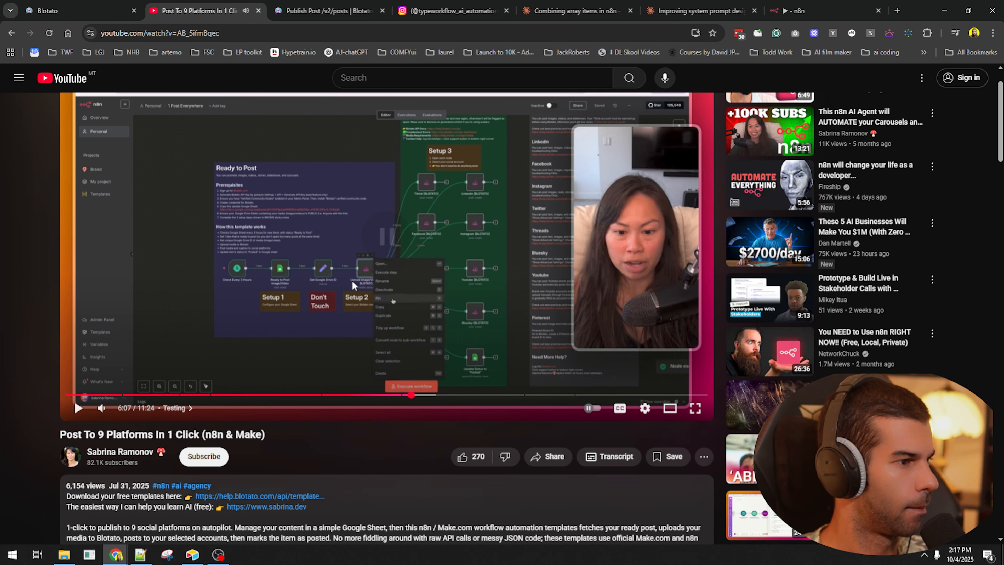
{"action": "left_click", "coordinate": [318, 342]}
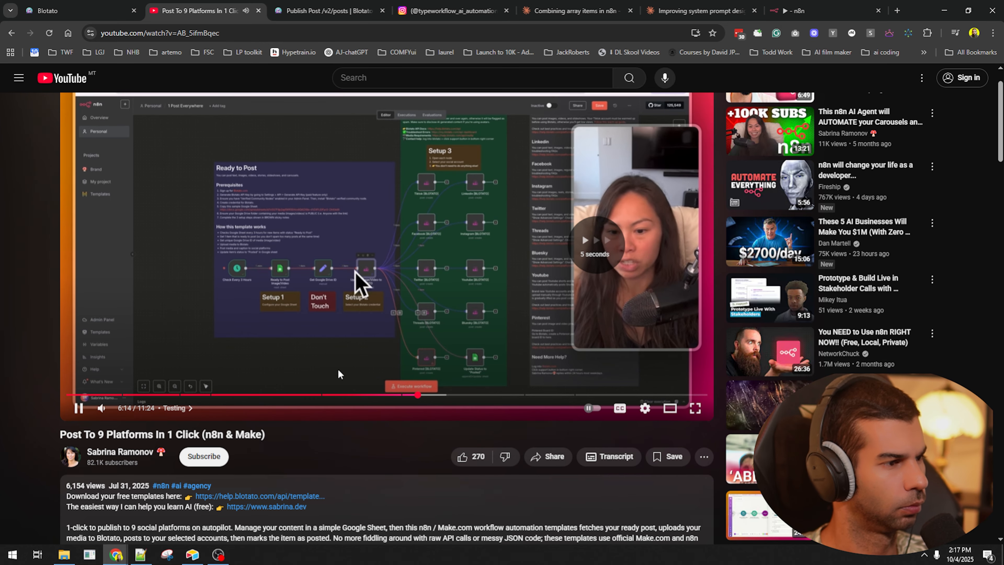
{"action": "key", "text": "Right"}
{"action": "key", "text": "Right"}
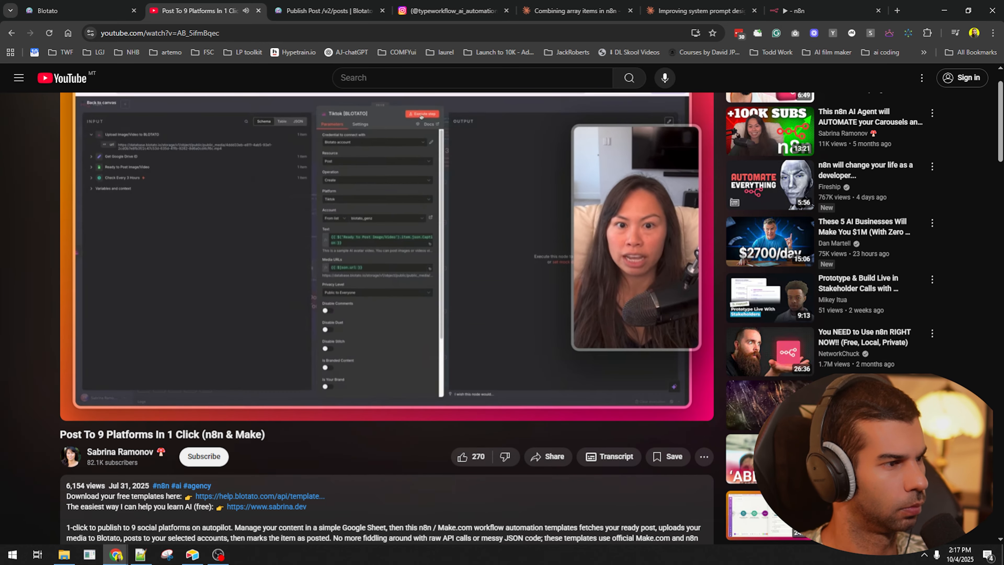
{"action": "left_click", "coordinate": [331, 234]}
{"action": "left_click", "coordinate": [294, 497]}
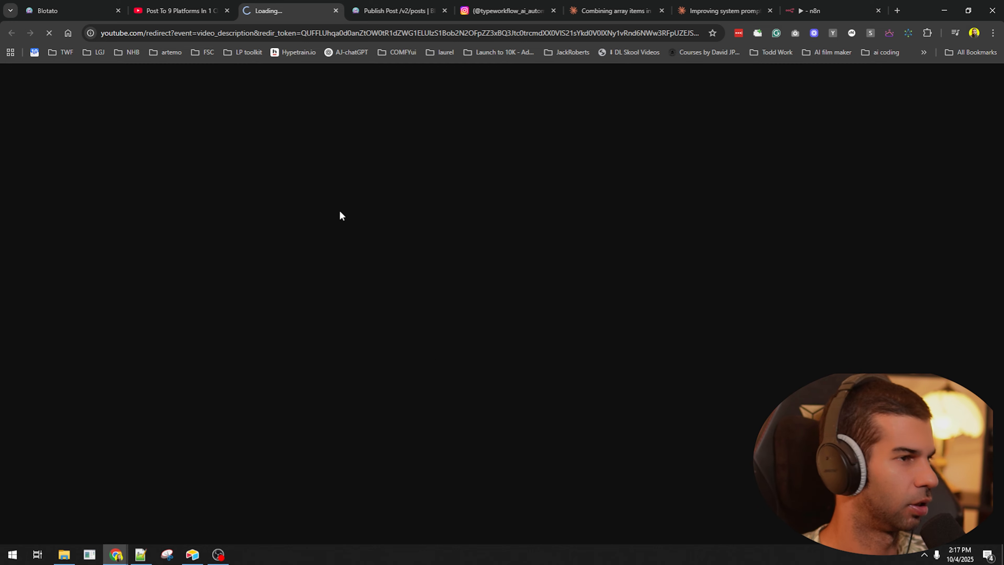
- Download 1_post_everywhere_N8N_TEMPLATE.json from Blotato's Google Drive templates folder and return to n8n
{"action": "scroll", "coordinate": [343, 111], "scroll_direction": "down", "scroll_amount": 10}
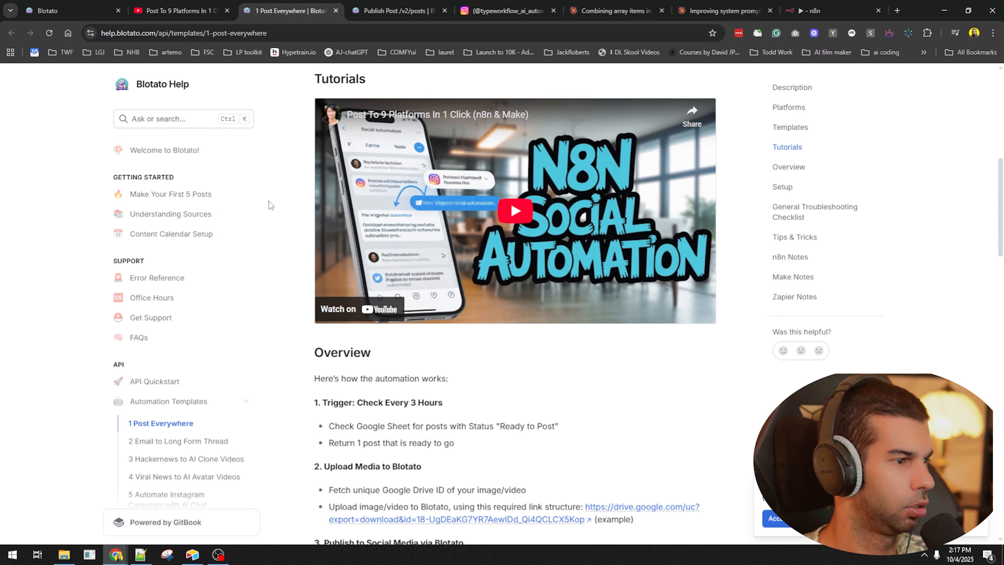
{"action": "scroll", "coordinate": [341, 109], "scroll_direction": "up", "scroll_amount": 3}
{"action": "left_click", "coordinate": [433, 148]}
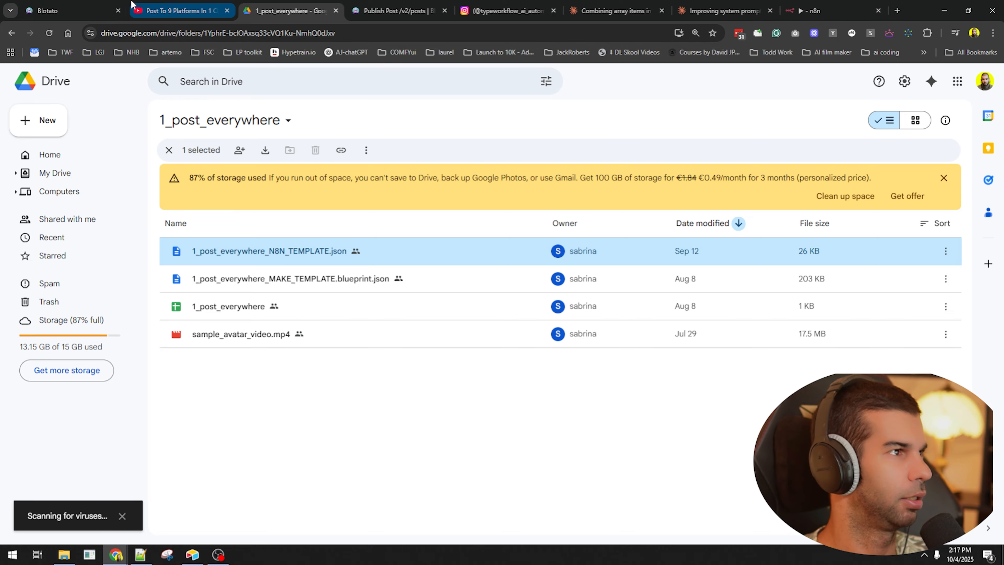
{"action": "left_click", "coordinate": [854, 11]}
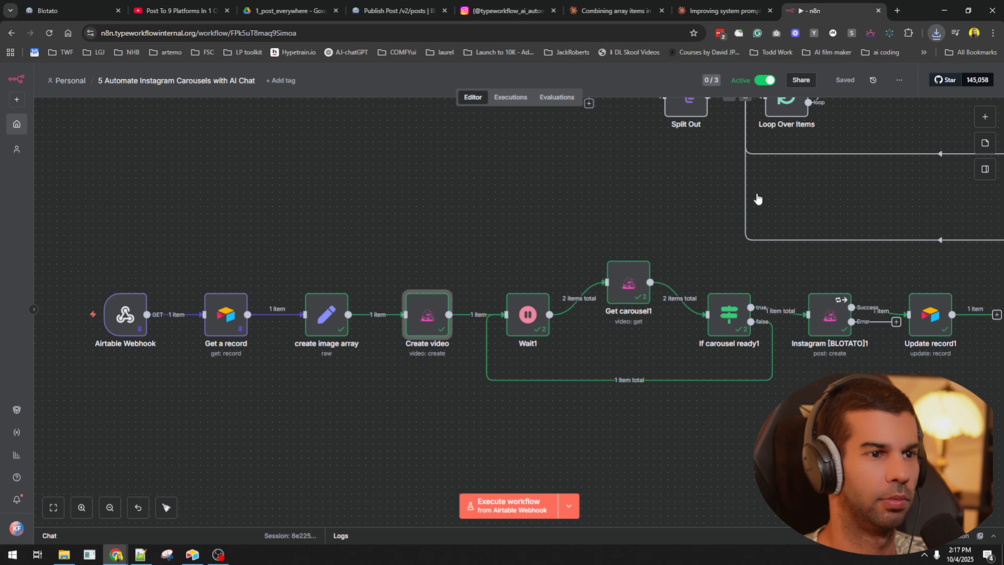
- Import the 1 Post Everywhere workflow JSON from Downloads onto the canvas
{"action": "left_click", "coordinate": [899, 80]}
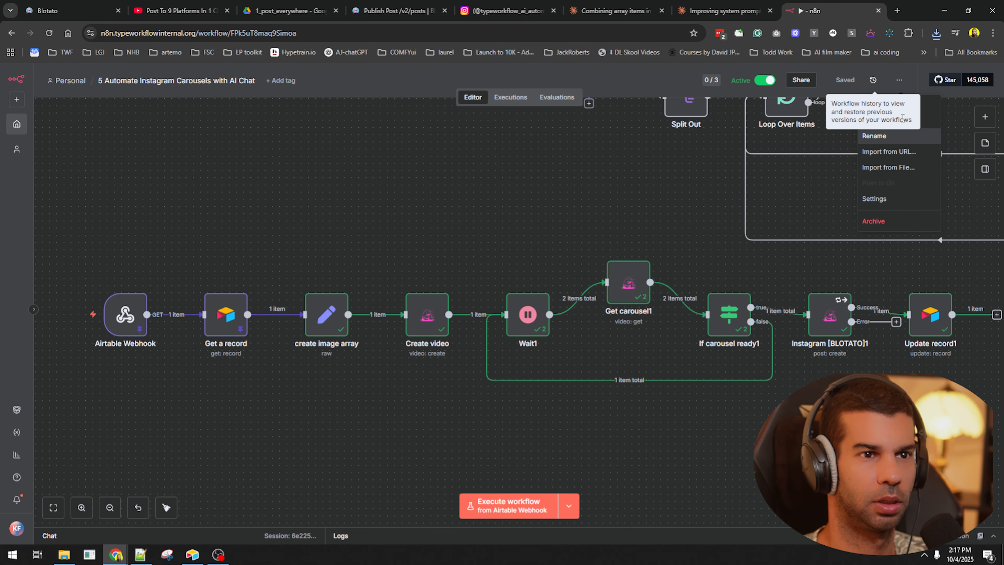
{"action": "left_click", "coordinate": [913, 169]}
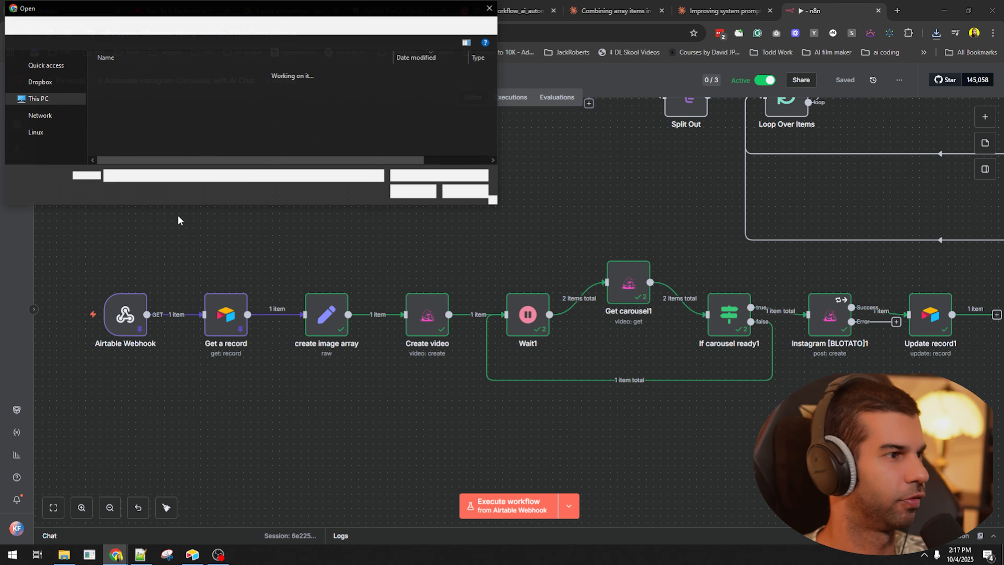
{"action": "left_click", "coordinate": [64, 113]}
{"action": "double_click", "coordinate": [135, 85]}
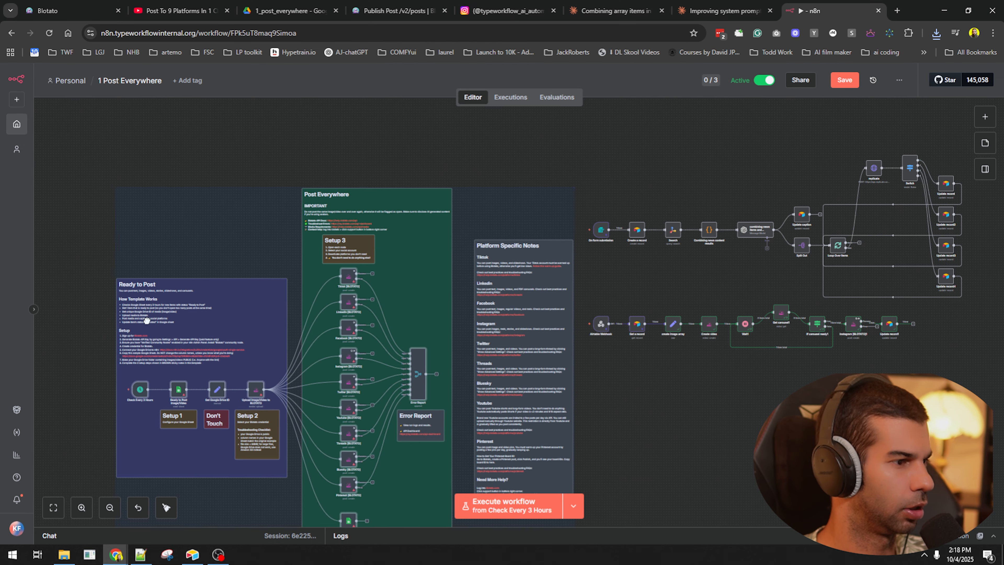
{"action": "scroll", "coordinate": [467, 304], "scroll_direction": "up", "scroll_amount": 5}
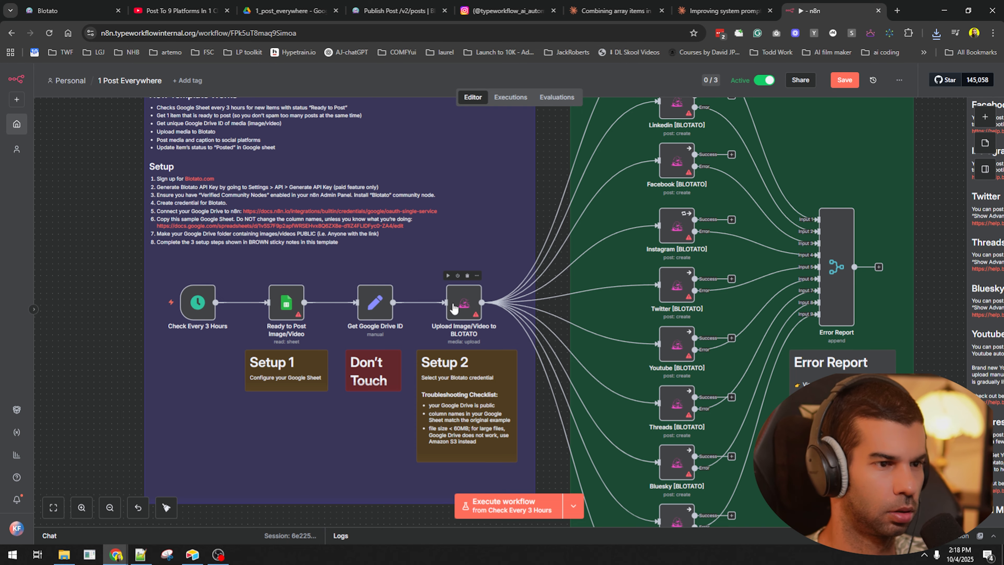
- Inspect the Upload Image/Video to BLOTATO node, then view the workflow's executions
{"action": "double_click", "coordinate": [453, 307]}
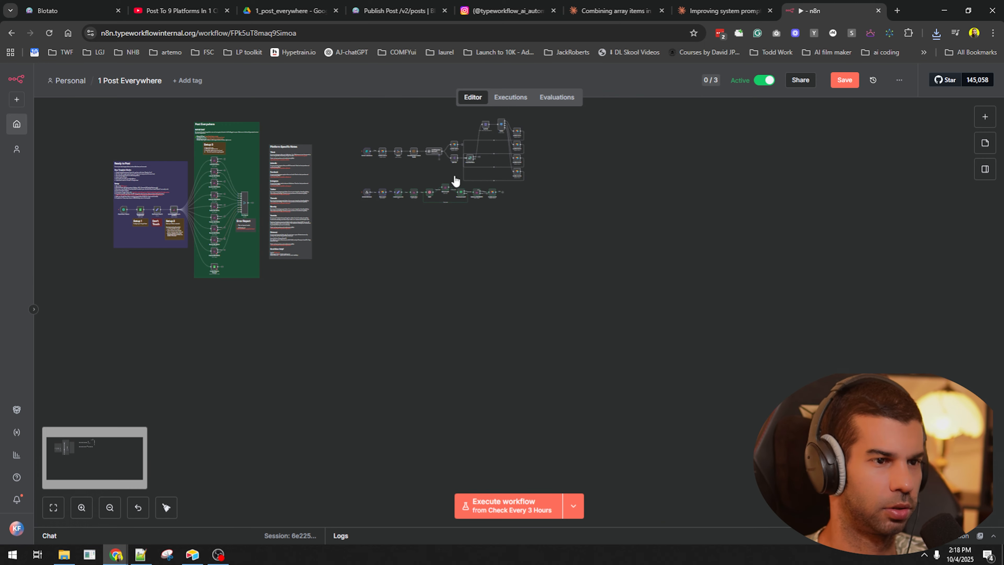
{"action": "left_click_drag", "start_coordinate": [417, 232], "coordinate": [488, 273]}
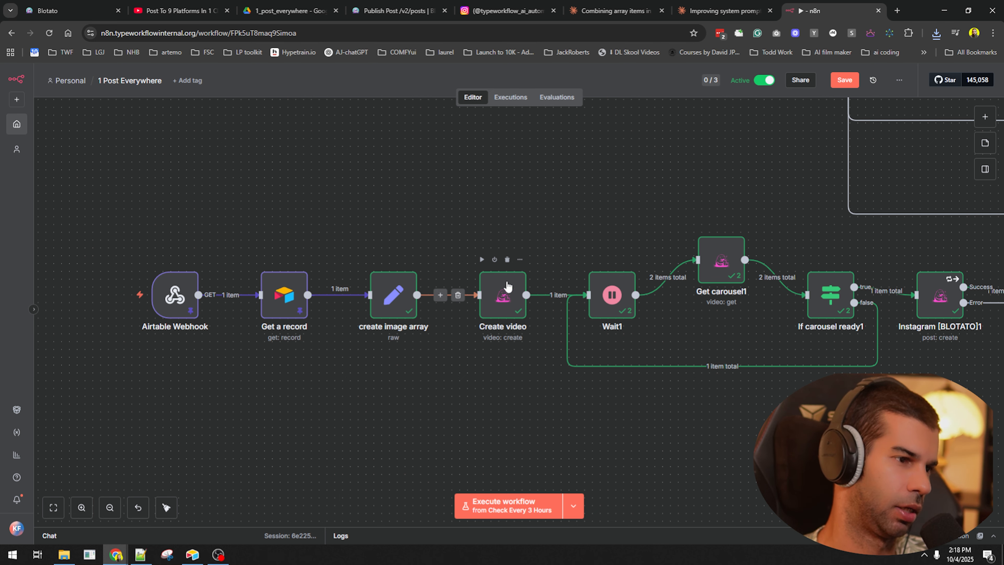
{"action": "left_click", "coordinate": [510, 97]}
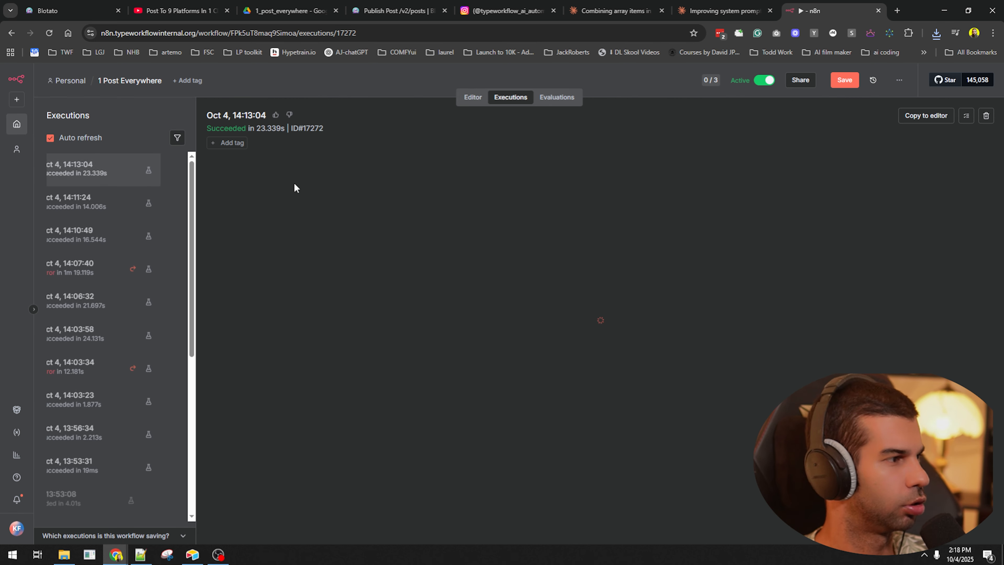
- Rewire create image array to feed Split Out1 instead of Create video, and open Split Out1
{"action": "left_click", "coordinate": [96, 302]}
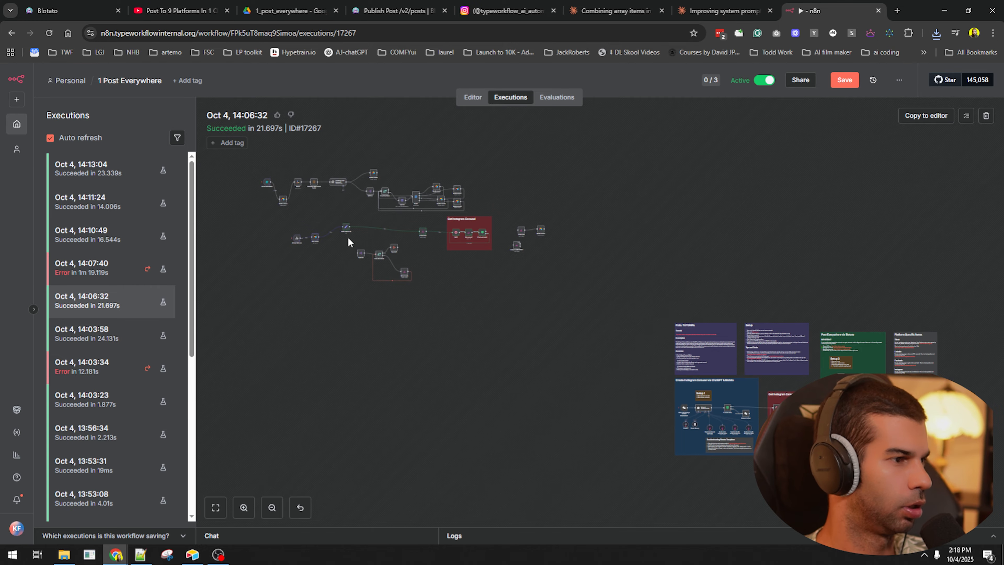
{"action": "left_click", "coordinate": [473, 97]}
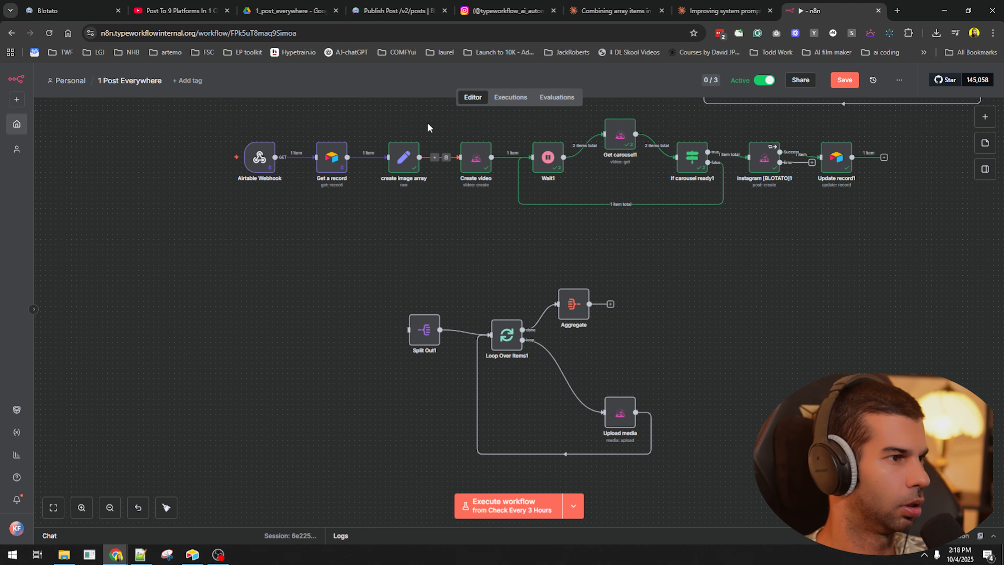
{"action": "left_click_drag", "start_coordinate": [429, 126], "coordinate": [253, 185]}
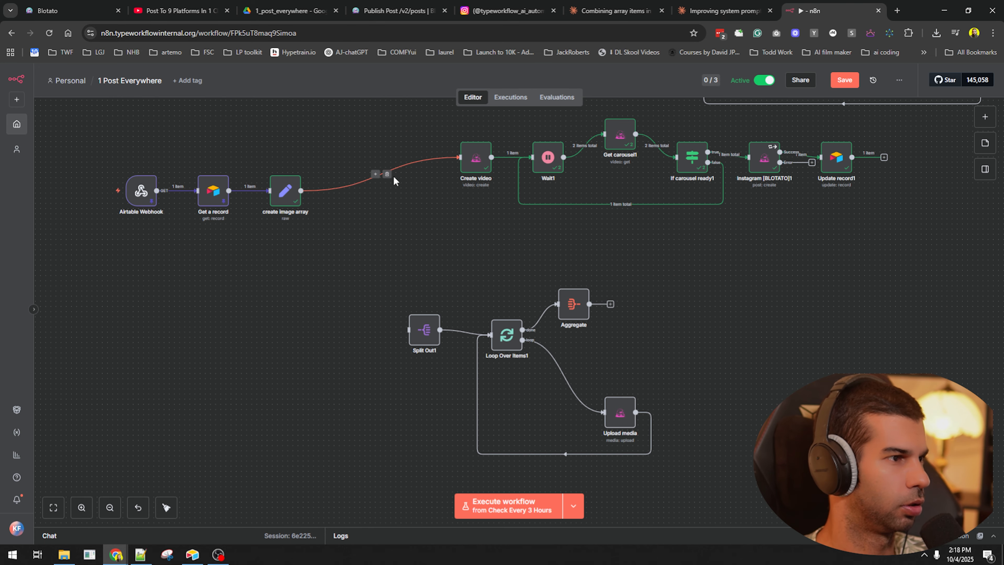
{"action": "left_click", "coordinate": [386, 174]}
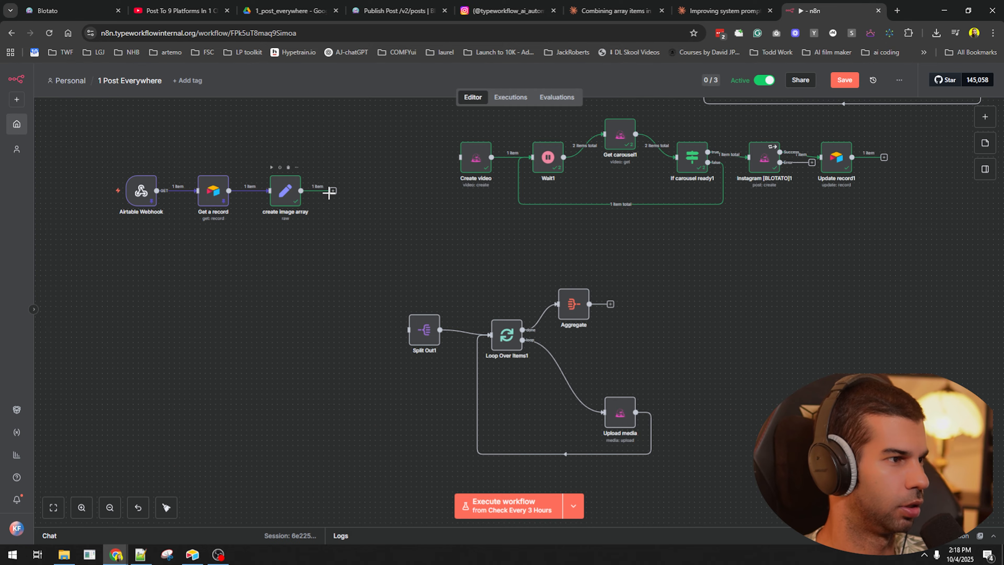
{"action": "left_click_drag", "start_coordinate": [410, 320], "coordinate": [432, 315]}
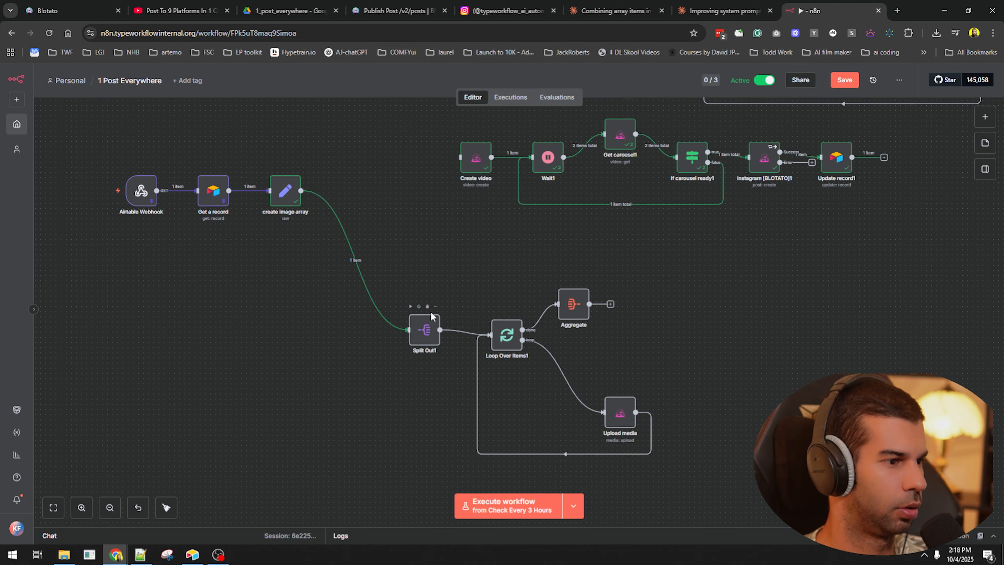
{"action": "double_click", "coordinate": [424, 331]}
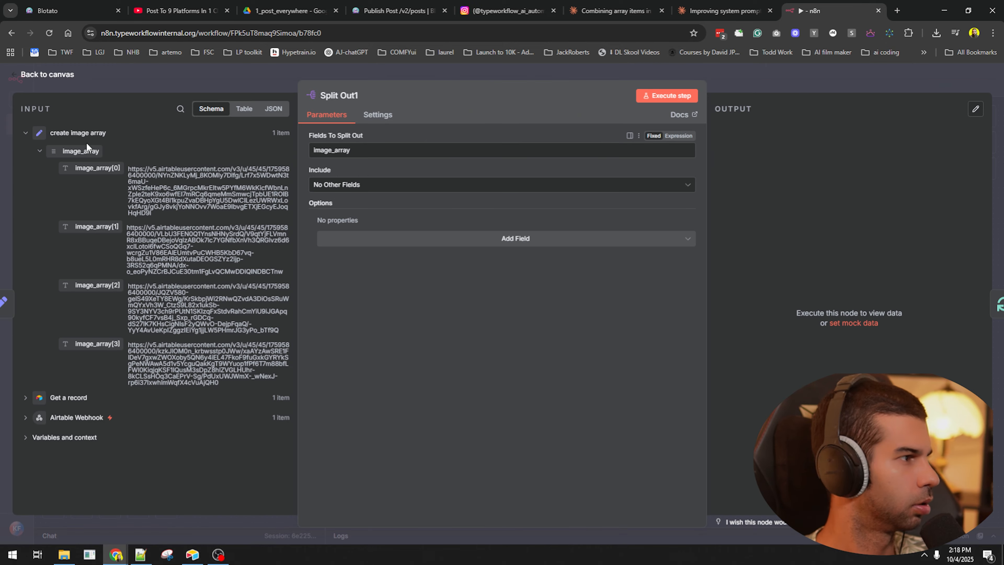
- Run Split Out1, the loop, and then the whole workflow from the webhook
{"action": "left_click", "coordinate": [672, 97]}
{"action": "key", "text": "Escape"}
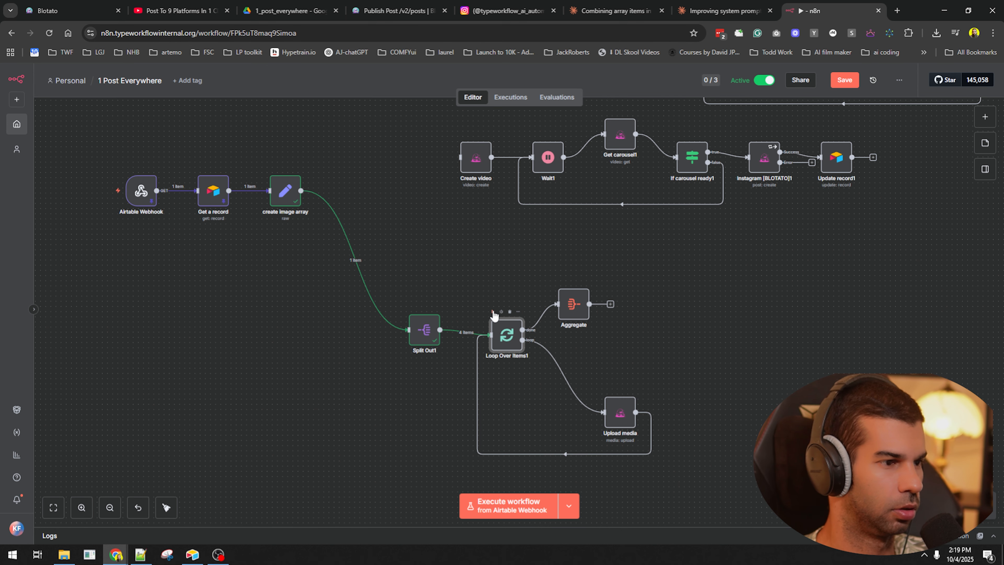
{"action": "left_click", "coordinate": [493, 312]}
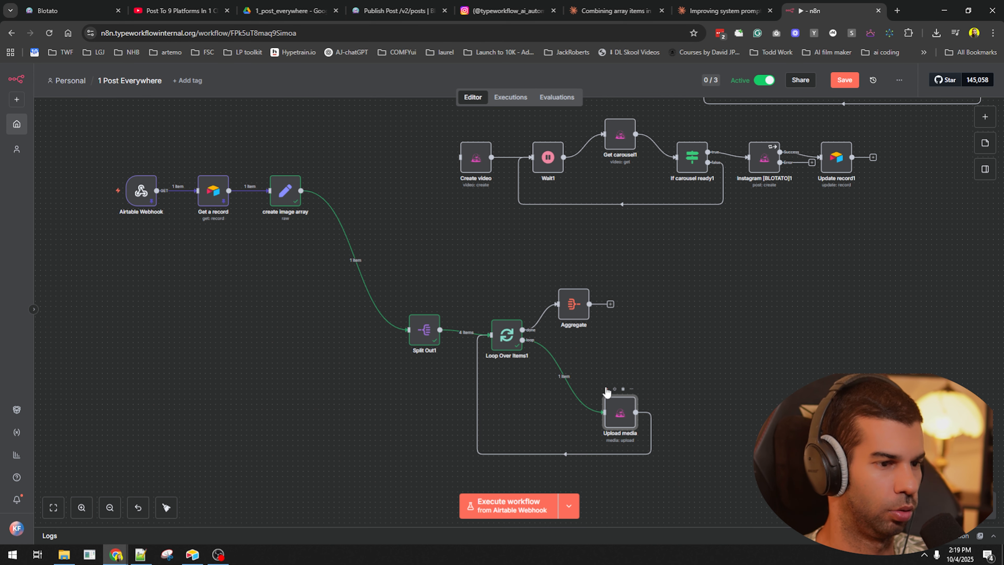
{"action": "left_click", "coordinate": [607, 389]}
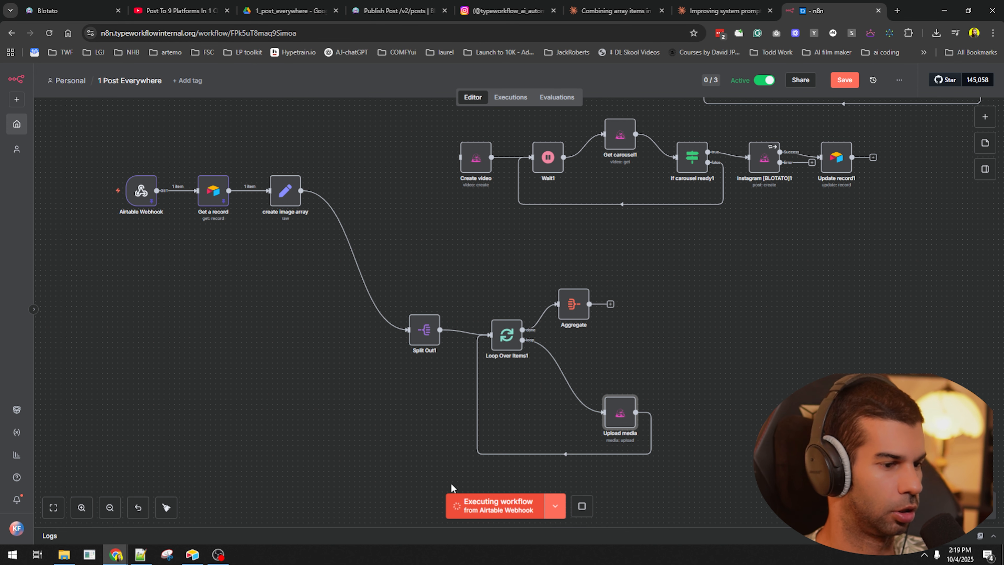
- Check Aggregate's url array by opening the first and third uploaded image URLs
{"action": "double_click", "coordinate": [577, 304]}
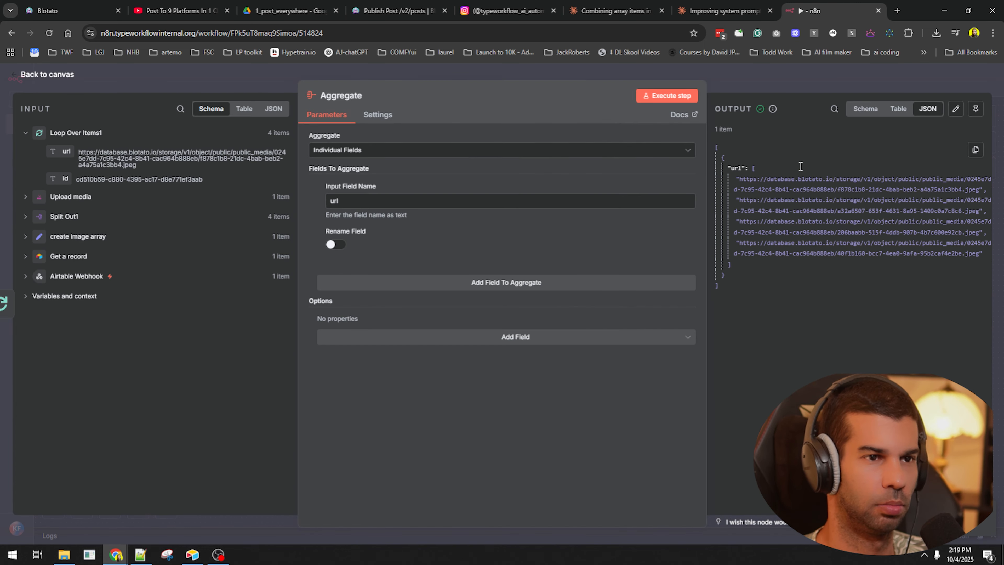
{"action": "left_click", "coordinate": [776, 221]}
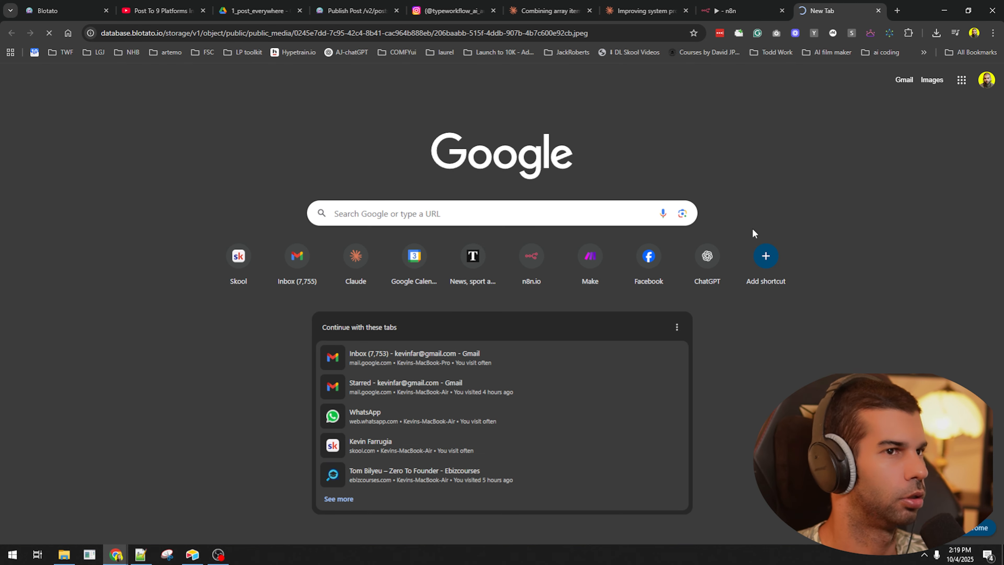
{"action": "key", "text": "ctrl+w"}
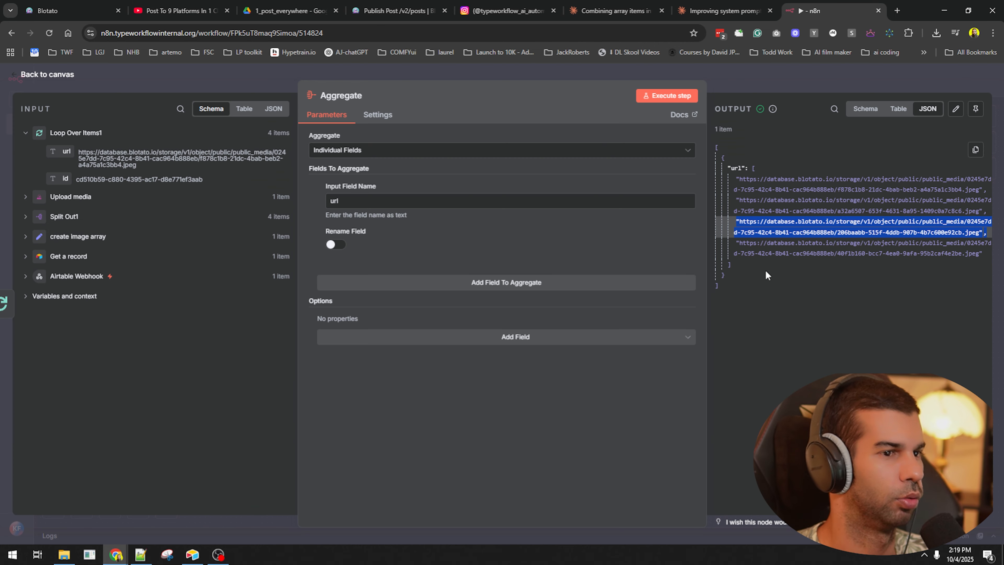
{"action": "left_click", "coordinate": [781, 177]}
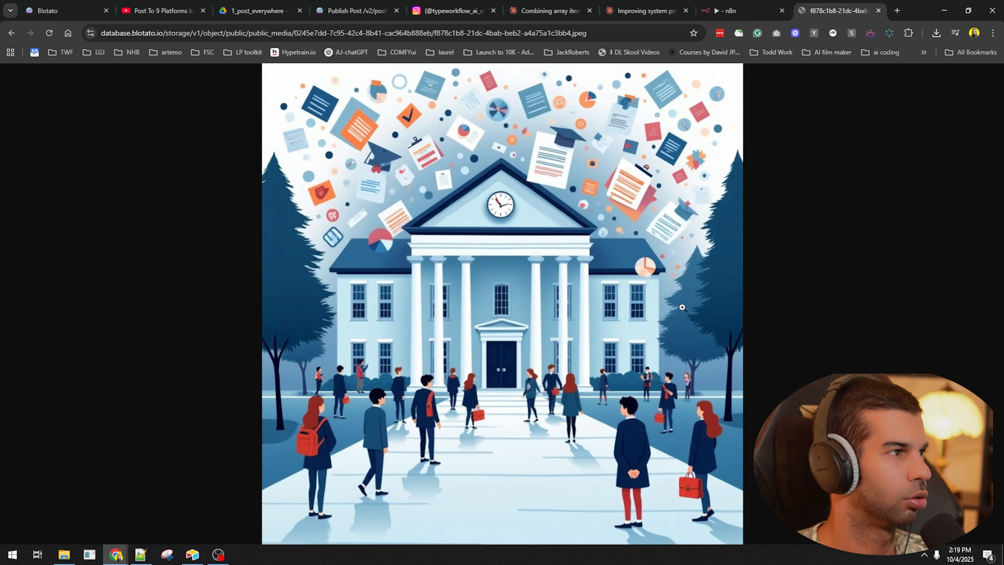
{"action": "key", "text": "ctrl+w"}
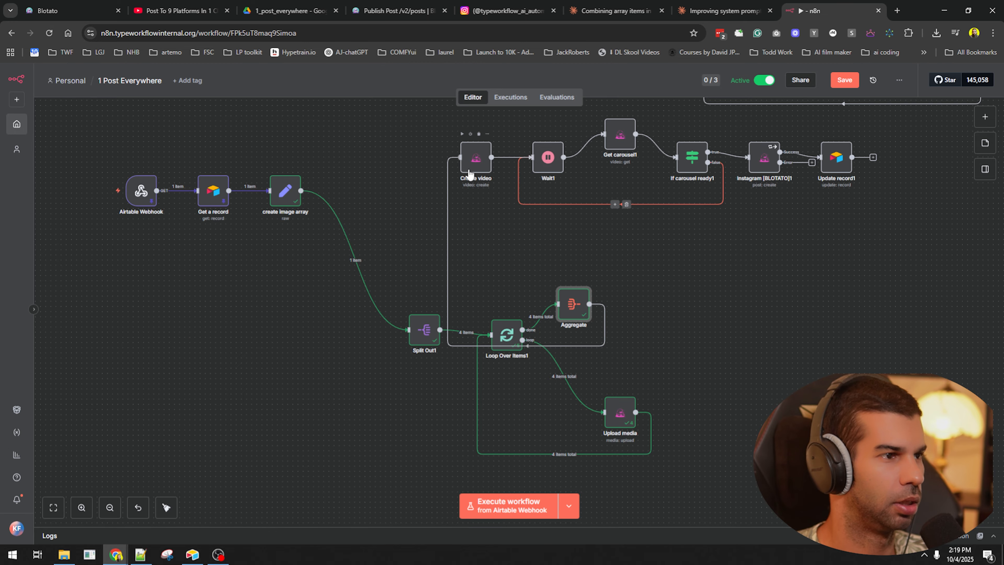
- Replace Create video's image_array Images value with [{{ $json.url }}] and test the step
{"action": "double_click", "coordinate": [475, 157]}
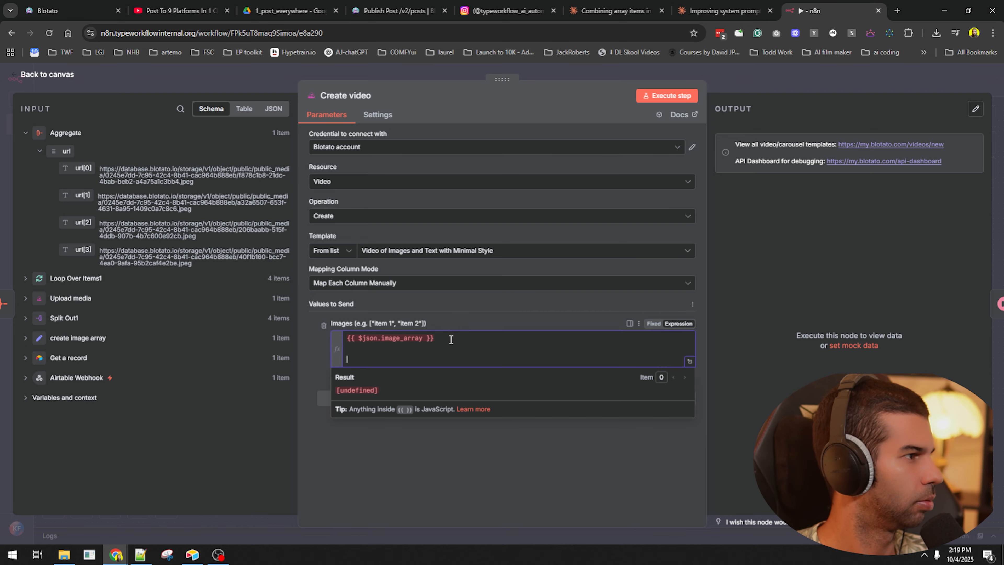
{"action": "left_click_drag", "start_coordinate": [269, 288], "coordinate": [380, 354]}
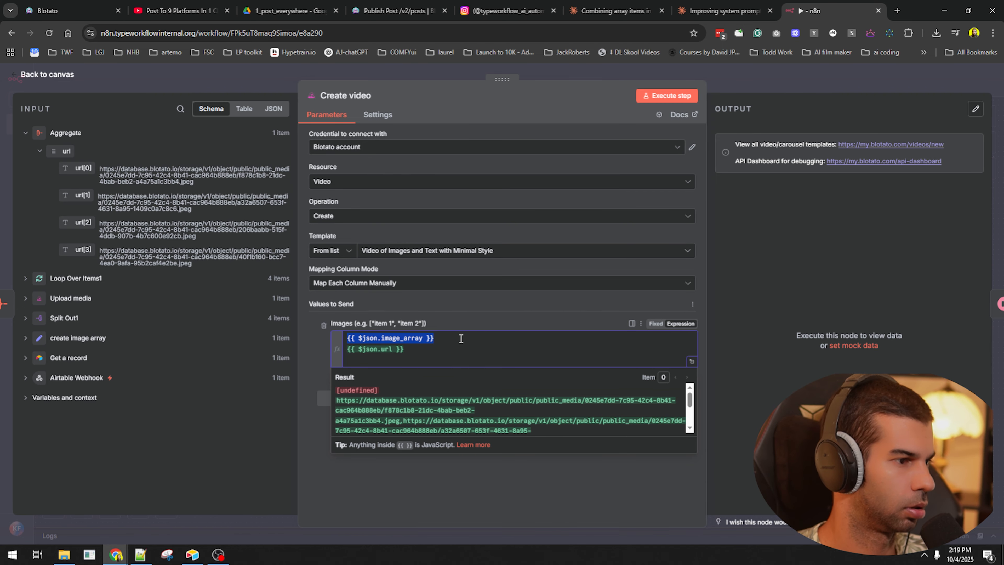
{"action": "left_click", "coordinate": [461, 339]}
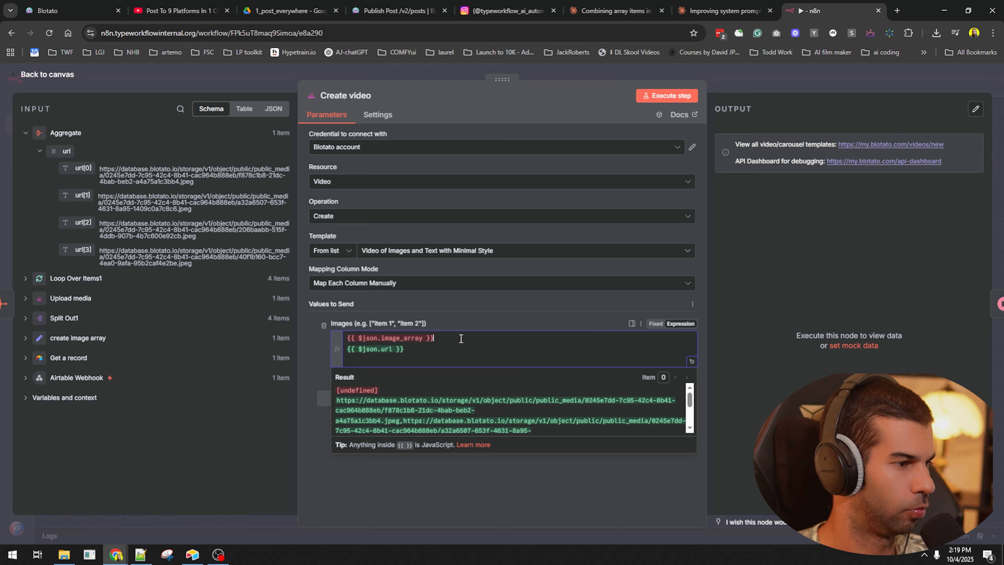
{"action": "type", "text": "["}
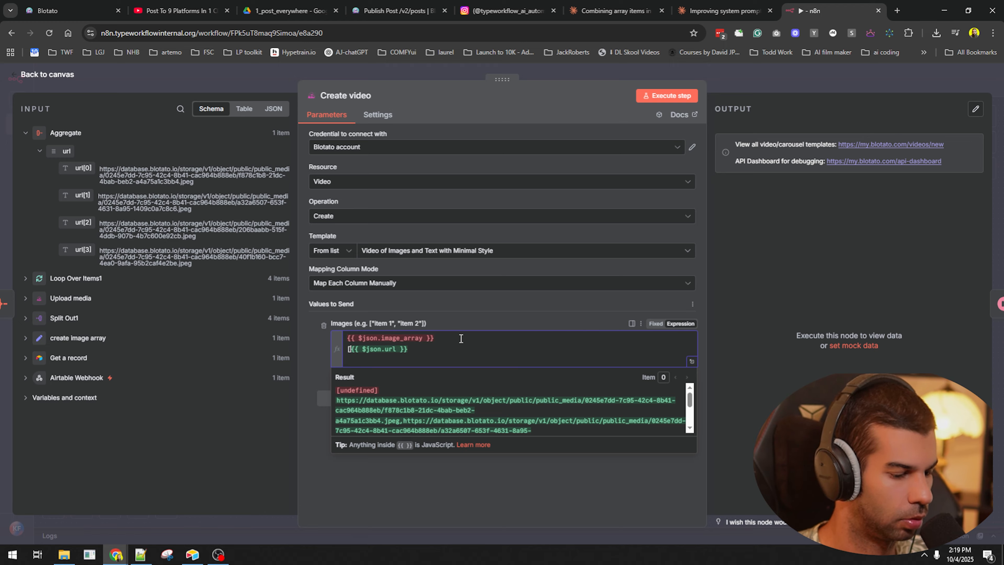
{"action": "key", "text": "Up"}
{"action": "key", "text": "End"}
{"action": "key", "text": "shift+Home"}
{"action": "key", "text": "BackSpace"}
{"action": "key", "text": "Delete"}
{"action": "key", "text": "End"}
{"action": "type", "text": "]"}
{"action": "left_click", "coordinate": [667, 96]}
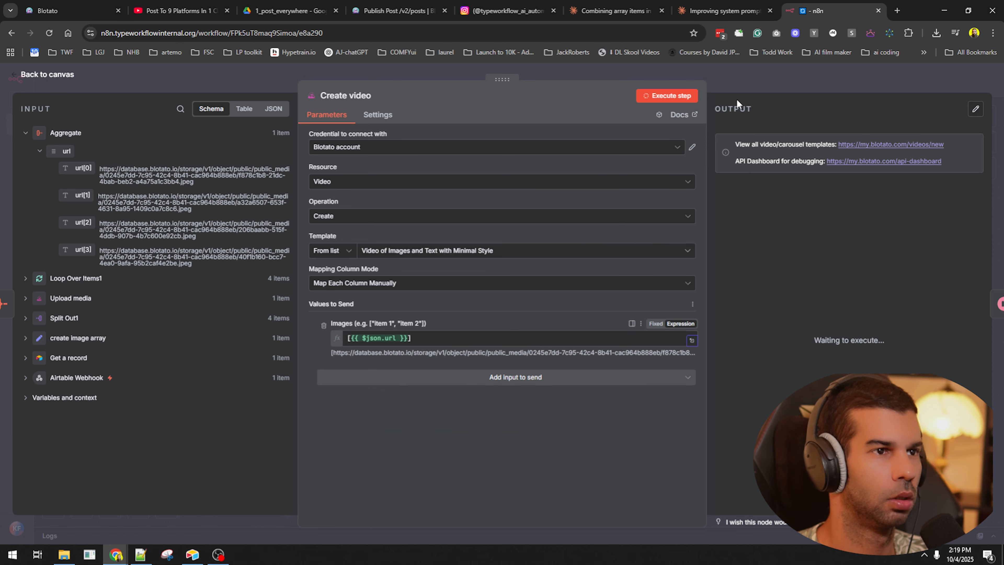
{"action": "key", "text": "Escape"}
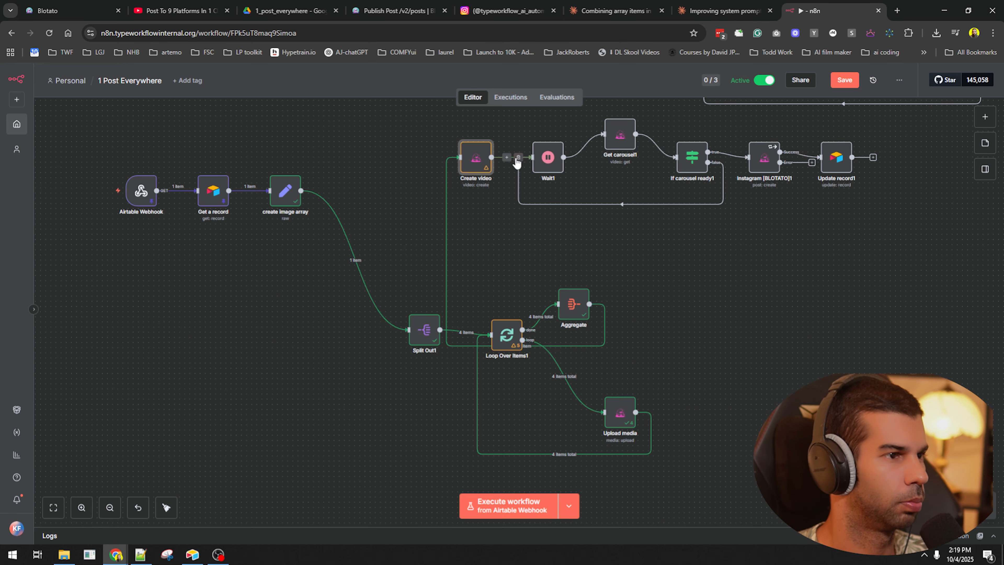
- Recheck Create video's queueing output, then duplicate Get carousel1 below the main row, unconnected
{"action": "double_click", "coordinate": [482, 160]}
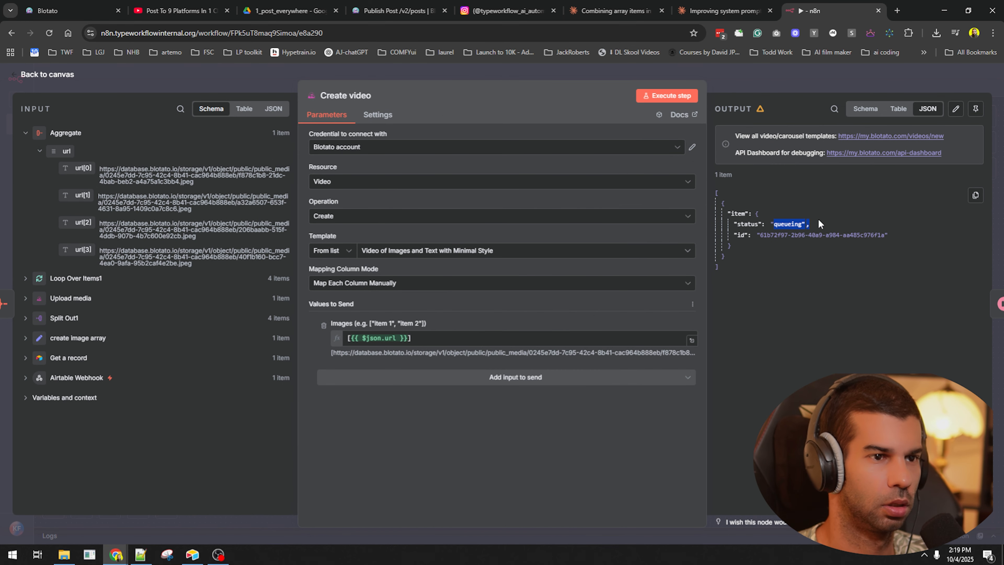
{"action": "key", "text": "Escape"}
{"action": "left_click_drag", "start_coordinate": [731, 274], "coordinate": [623, 279]}
{"action": "left_click", "coordinate": [457, 152]}
{"action": "key", "text": "ctrl+d"}
{"action": "left_click_drag", "start_coordinate": [516, 207], "coordinate": [523, 265]}
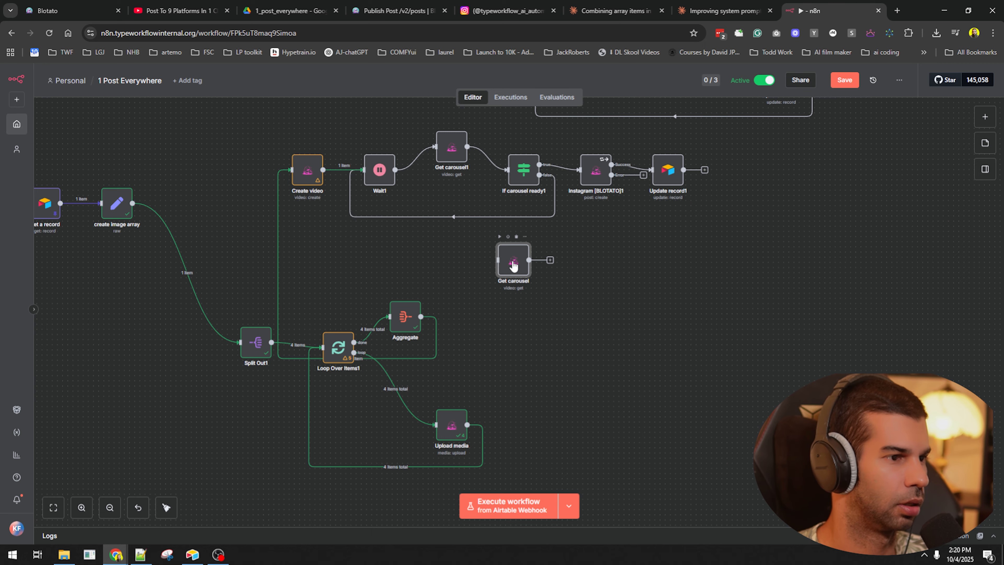
- Paste the new video's ID into Get carousel's Video ID and rerun it to check queueing status
{"action": "double_click", "coordinate": [513, 266]}
{"action": "left_click", "coordinate": [425, 253]}
{"action": "key", "text": "ctrl+a"}
{"action": "type", "text": "\"61b72f97-2b96-40a9-a984-aa485c976f1a\""}
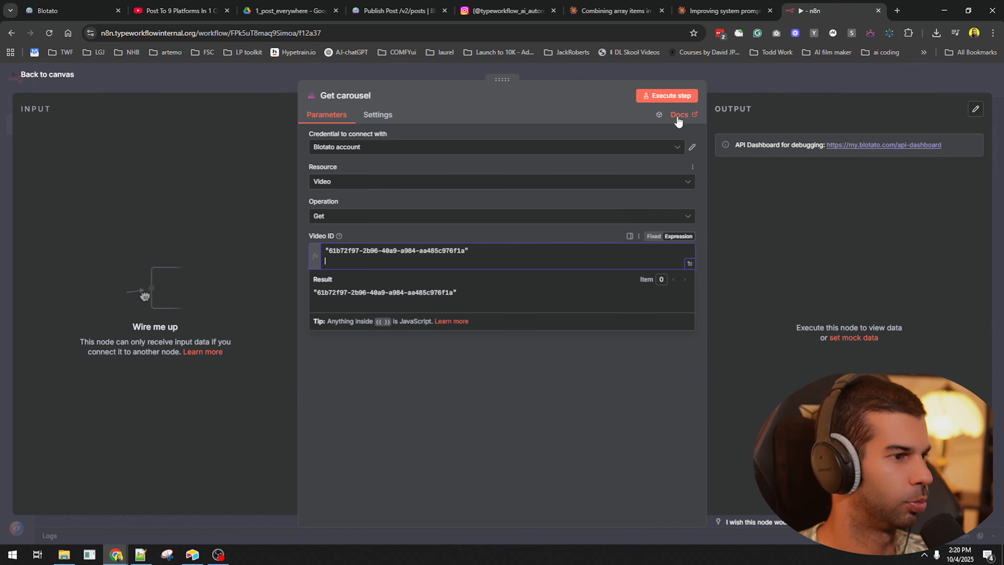
{"action": "left_click", "coordinate": [672, 96]}
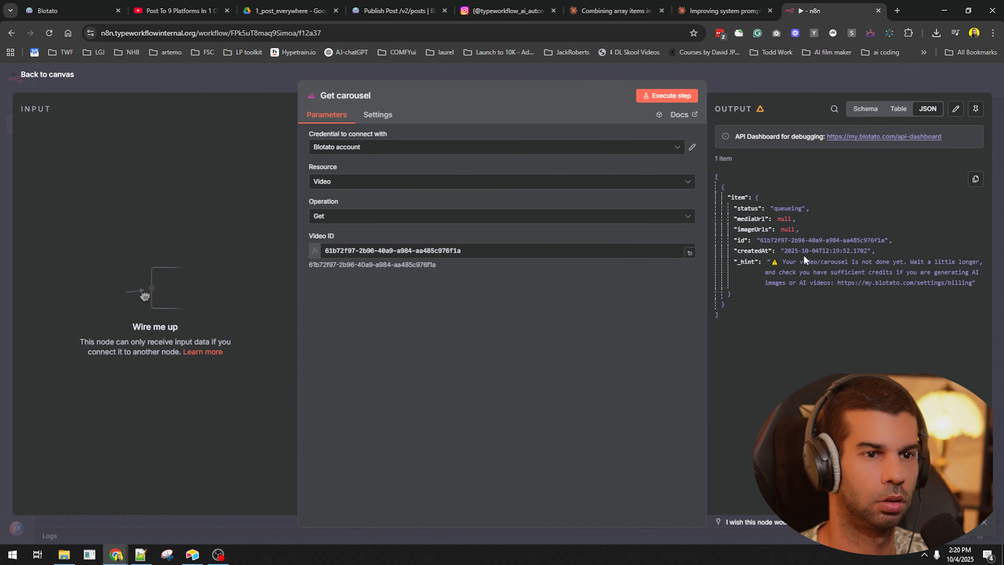
{"action": "left_click", "coordinate": [686, 97]}
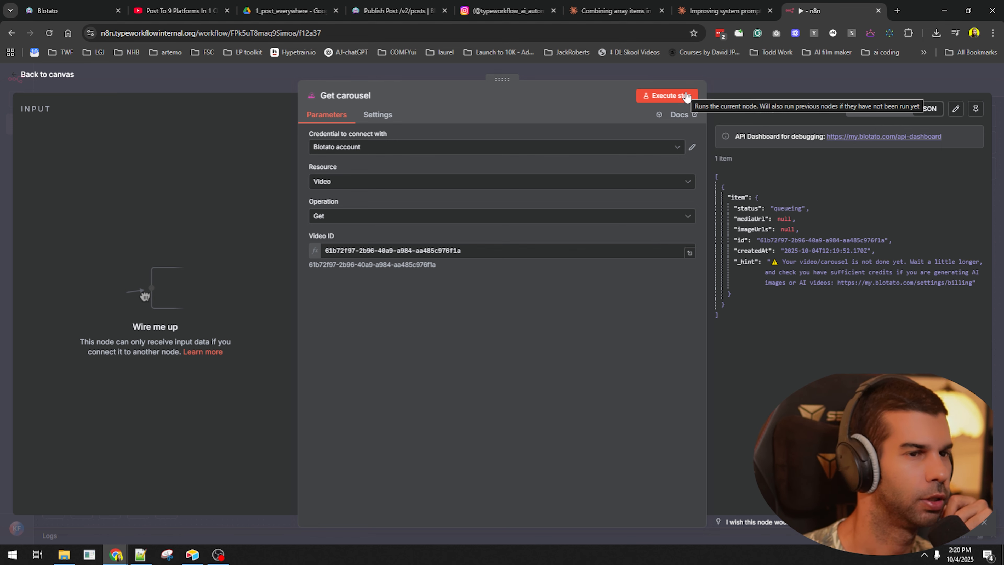
{"action": "left_click", "coordinate": [686, 96]}
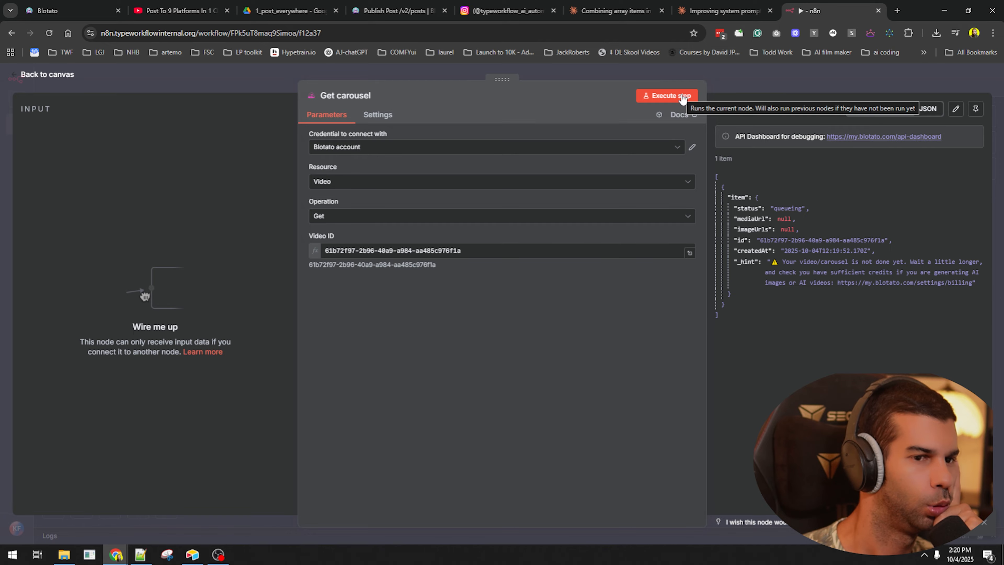
{"action": "key", "text": "Escape"}
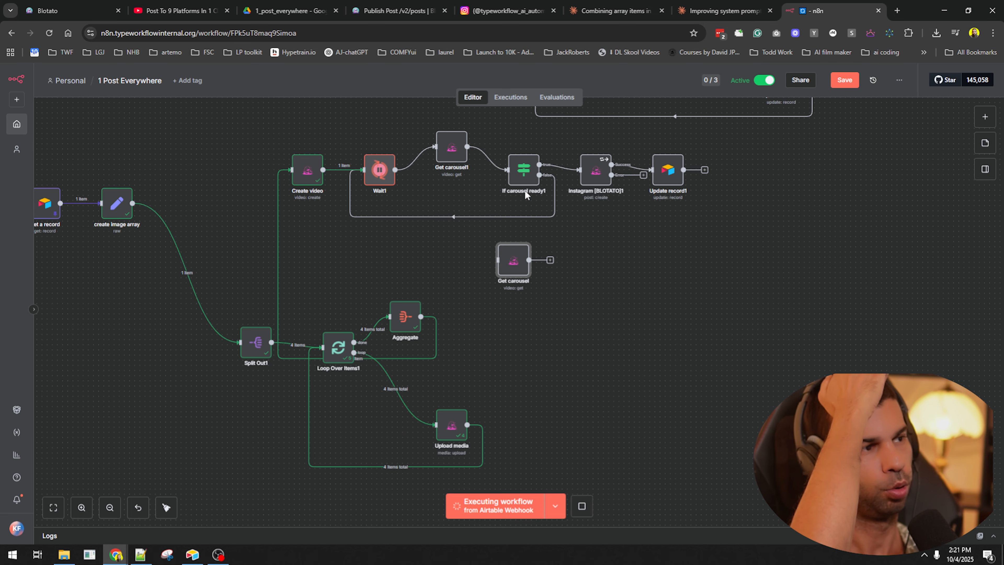
- Inspect Create video's Images expression in the full expression editor
{"action": "double_click", "coordinate": [308, 170]}
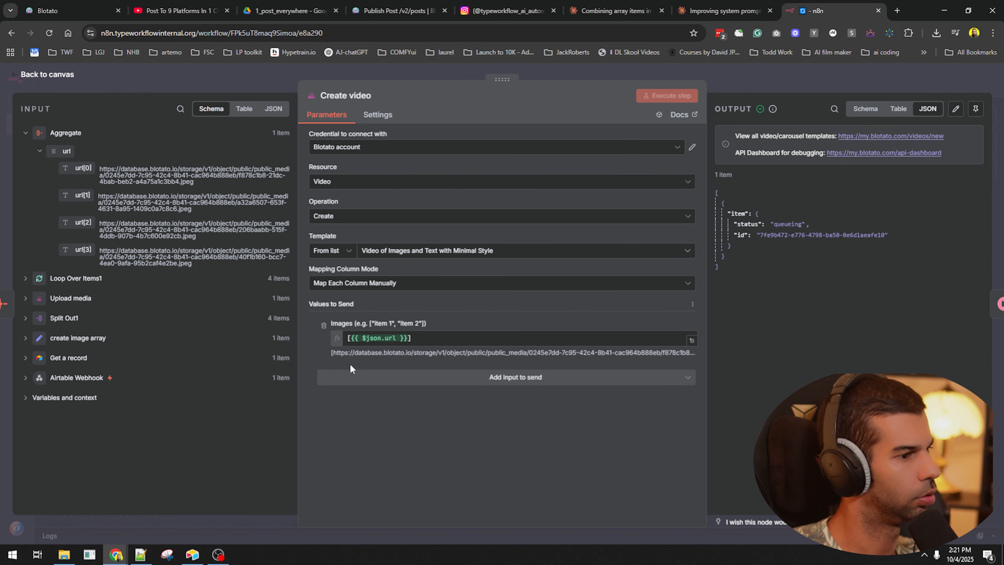
{"action": "left_click", "coordinate": [691, 340]}
{"action": "left_click", "coordinate": [738, 86]}
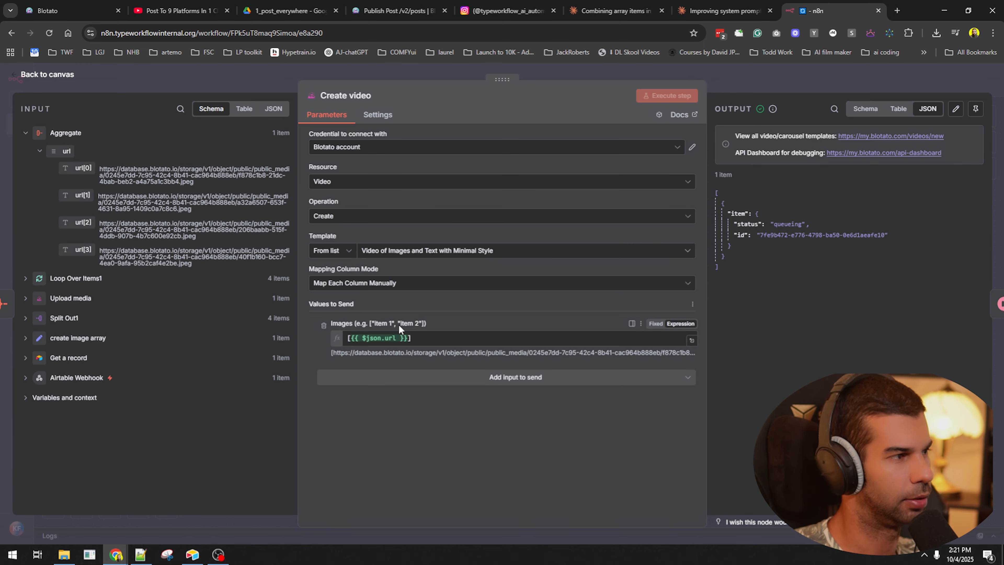
{"action": "key", "text": "Escape"}
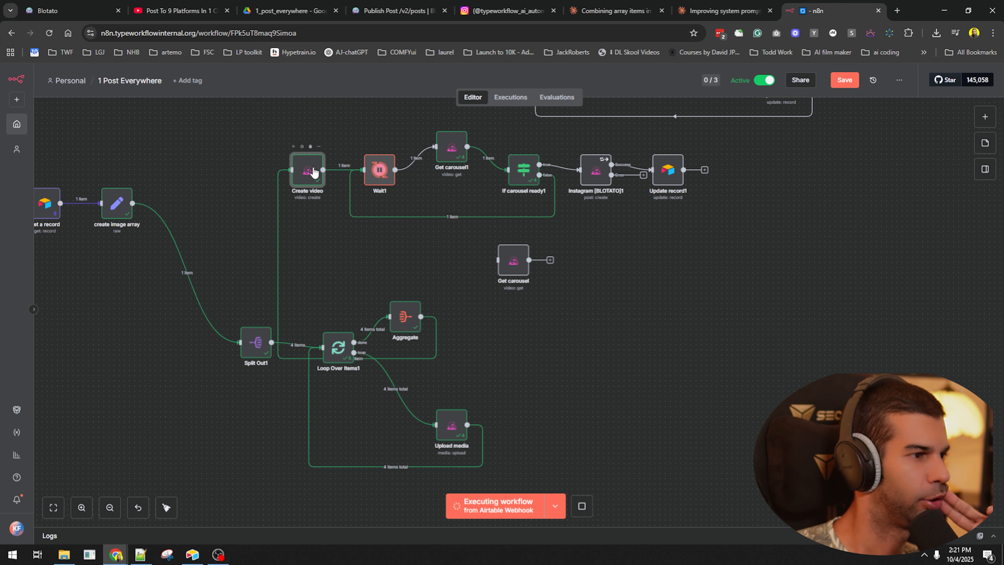
{"action": "double_click", "coordinate": [314, 172]}
{"action": "key", "text": "Escape"}
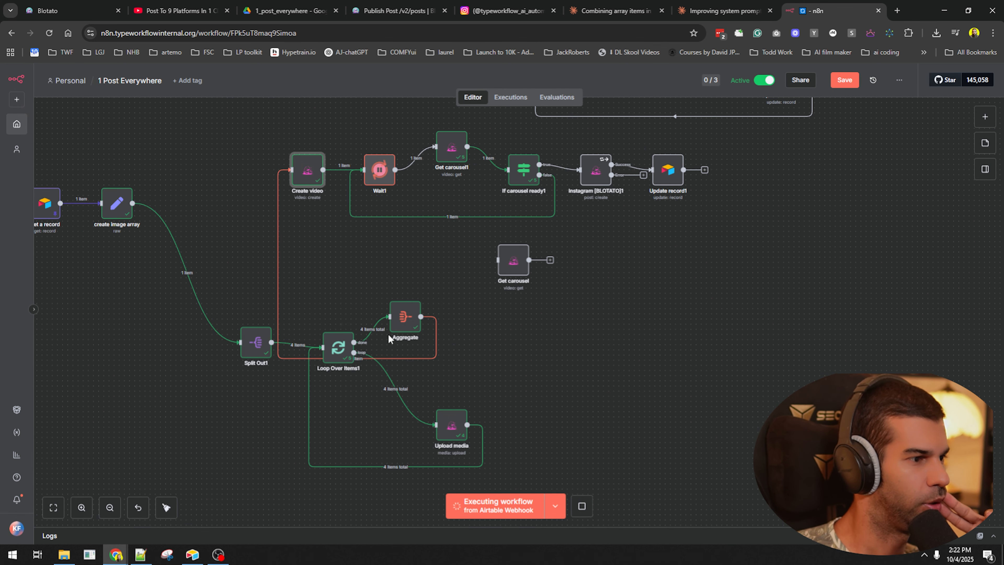
- Move Aggregate left of Create video, check its output, and view Create video's four URL inputs
{"action": "left_click_drag", "start_coordinate": [399, 325], "coordinate": [245, 170]}
{"action": "double_click", "coordinate": [246, 170]}
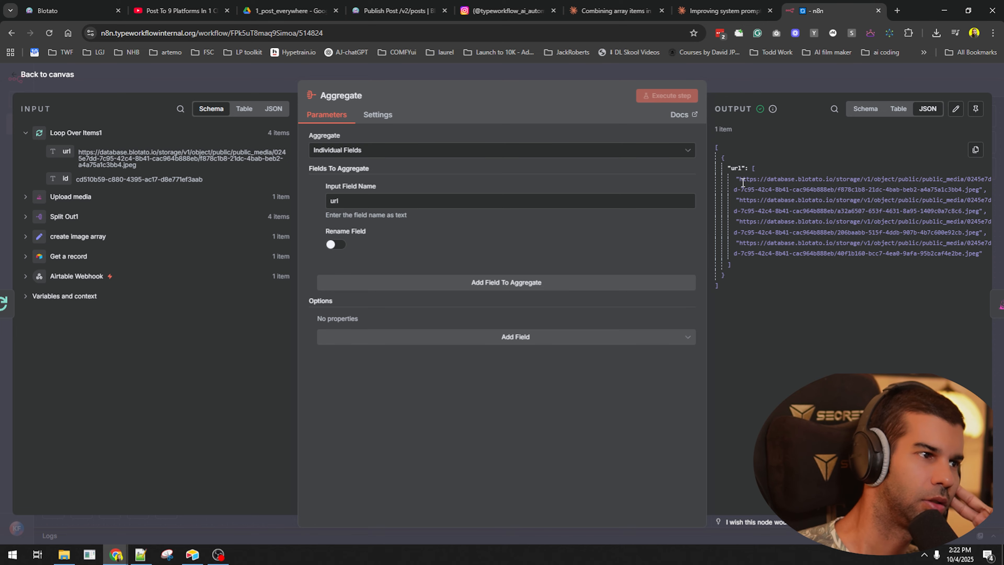
{"action": "left_click", "coordinate": [745, 81]}
{"action": "double_click", "coordinate": [254, 174]}
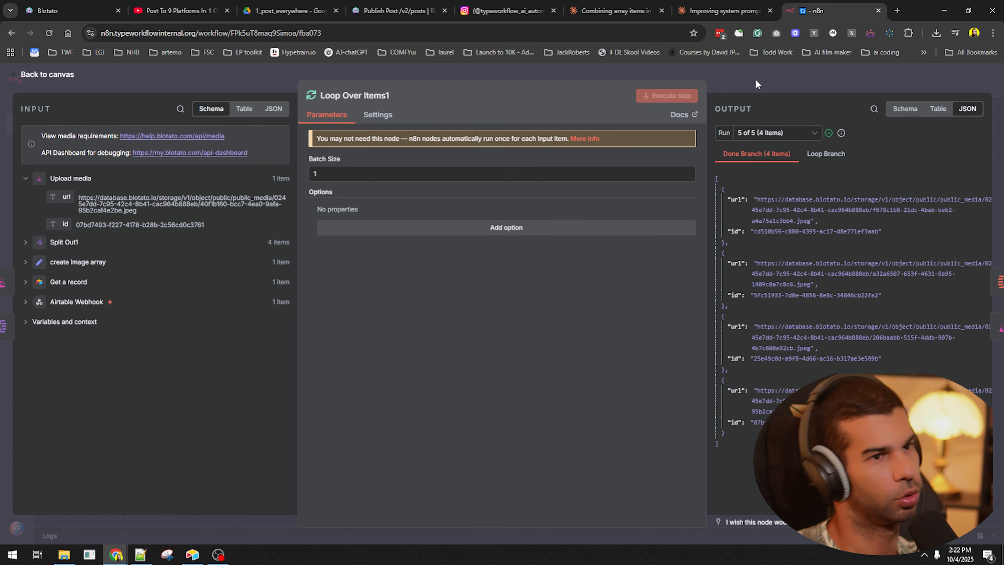
{"action": "left_click", "coordinate": [756, 78]}
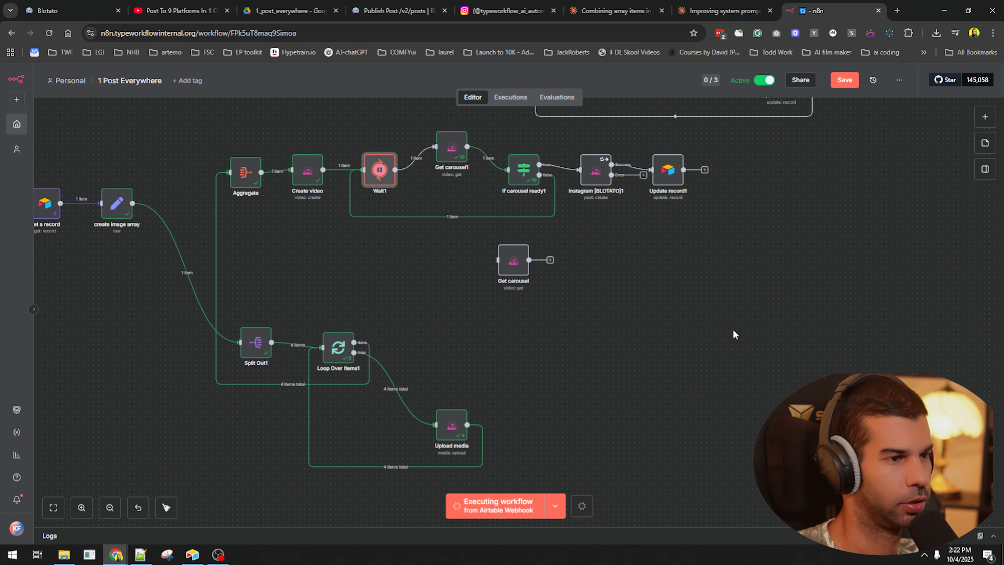
{"action": "double_click", "coordinate": [246, 172]}
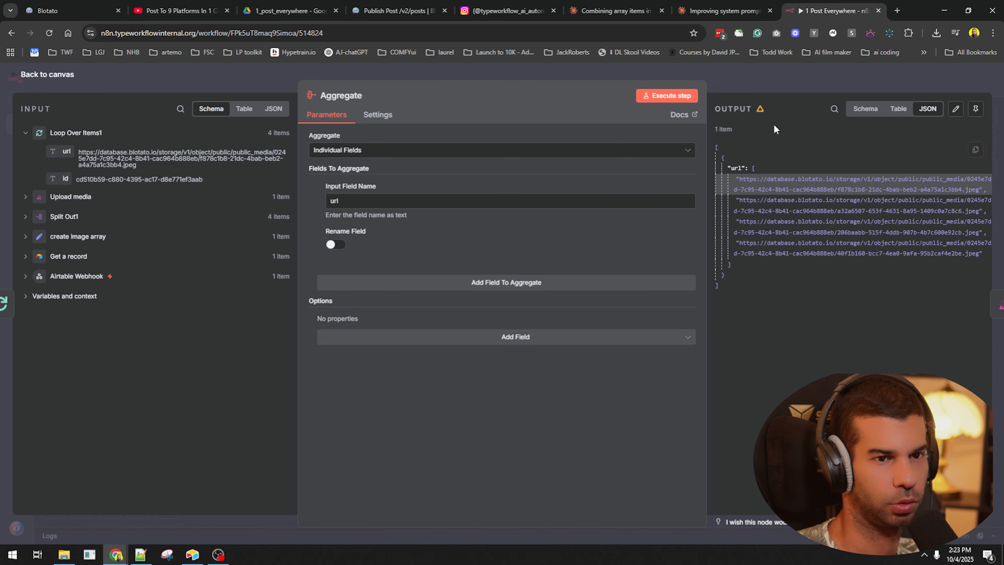
{"action": "left_click", "coordinate": [757, 82]}
{"action": "double_click", "coordinate": [299, 167]}
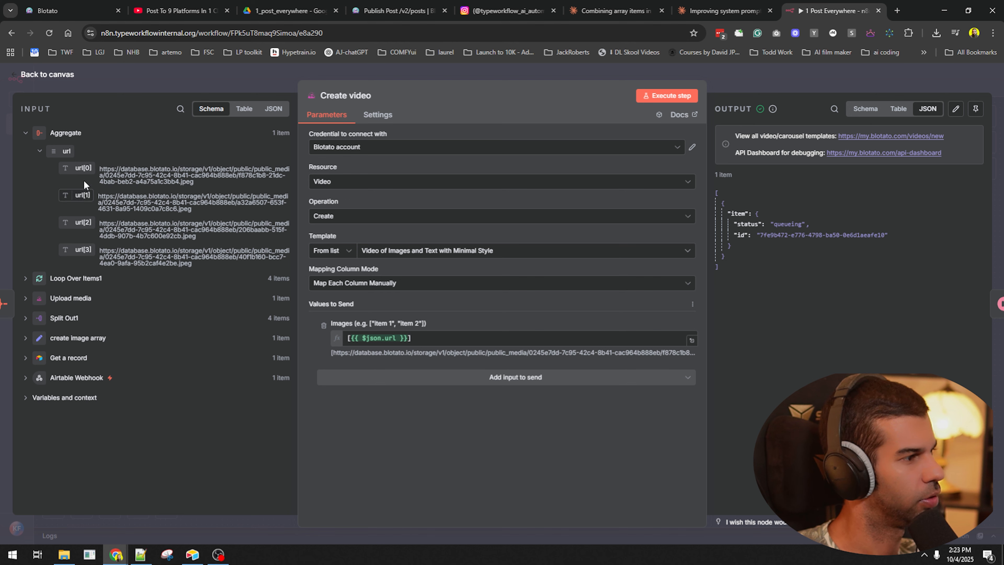
- Start a new Images array with a quoted url[0] entry in the full expression editor
{"action": "left_click_drag", "start_coordinate": [453, 339], "coordinate": [454, 317]}
{"action": "key", "text": "Right"}
{"action": "key", "text": "Return"}
{"action": "key", "text": "Return"}
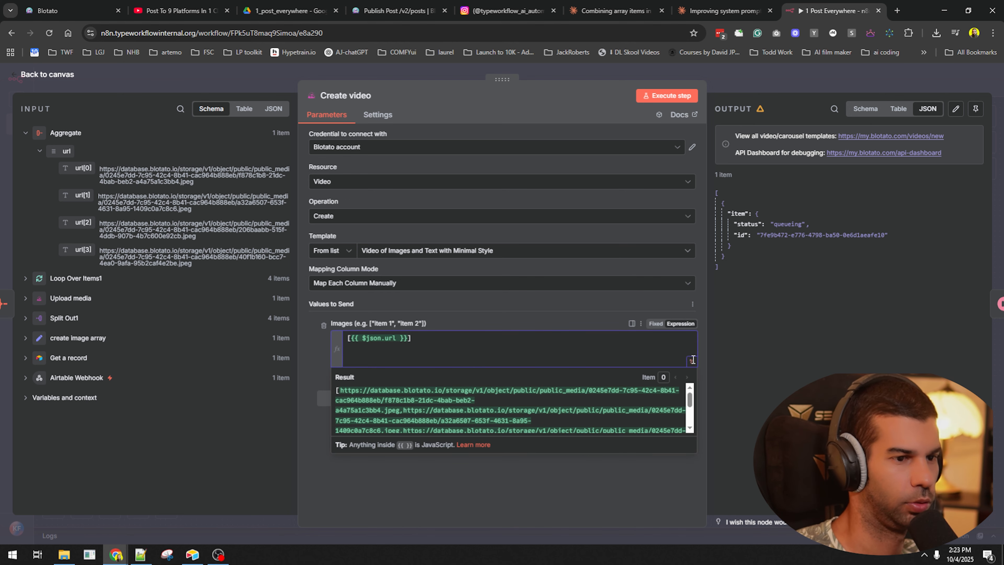
{"action": "left_click", "coordinate": [692, 360]}
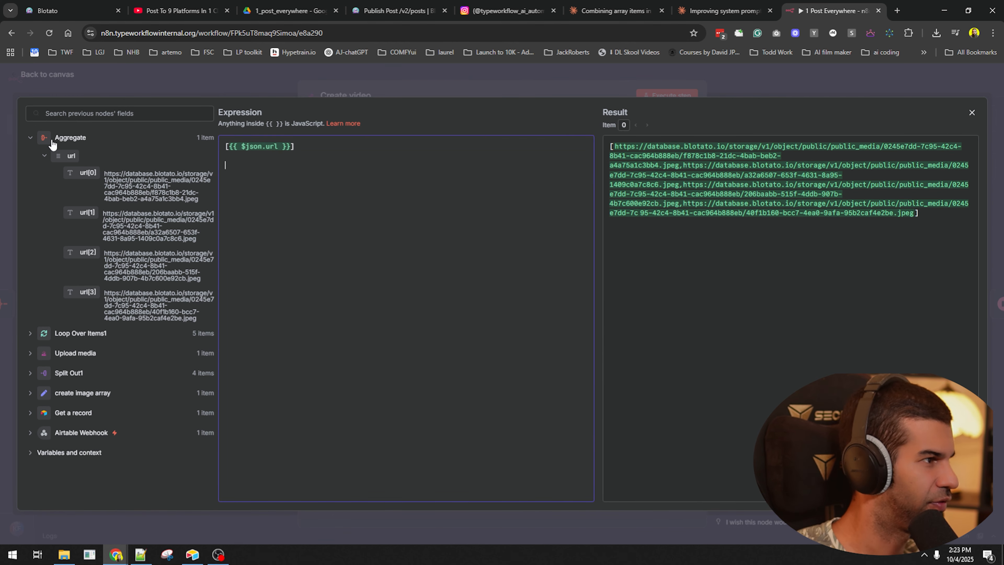
{"action": "left_click_drag", "start_coordinate": [81, 172], "coordinate": [245, 165]}
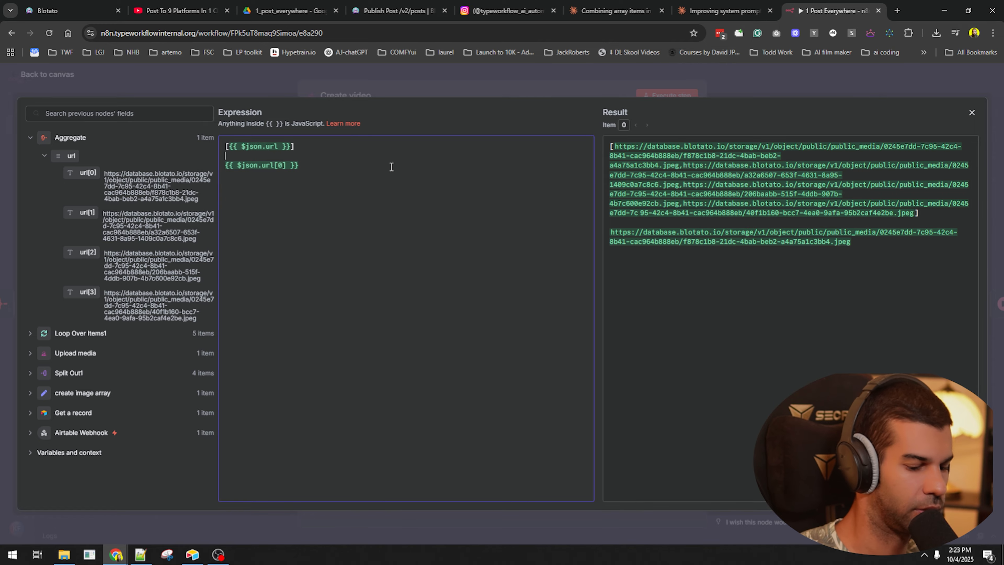
{"action": "type", "text": "["}
{"action": "key", "text": "Return"}
{"action": "key", "text": "Return"}
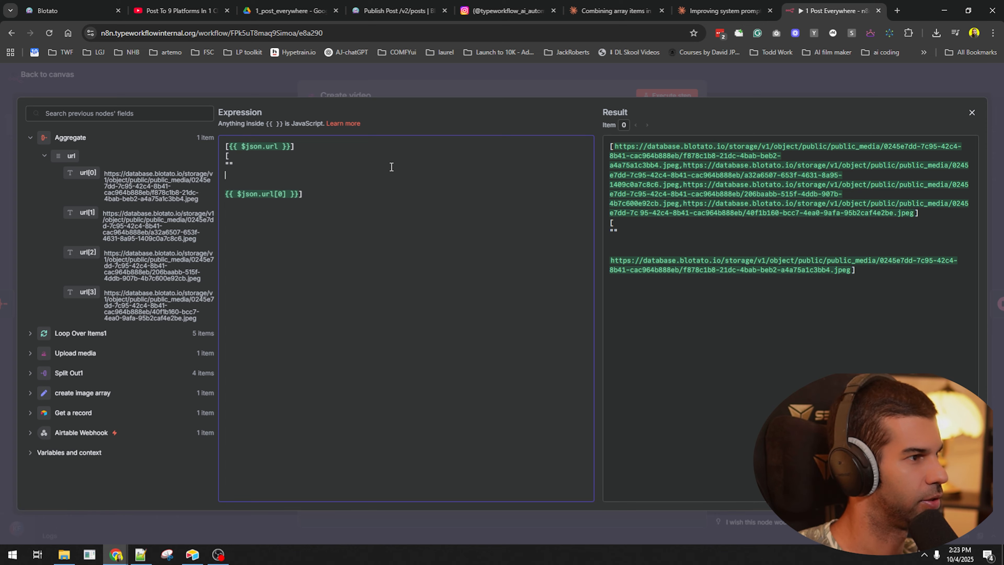
{"action": "key", "text": "ctrl+x"}
{"action": "key", "text": "Up"}
{"action": "key", "text": "Up"}
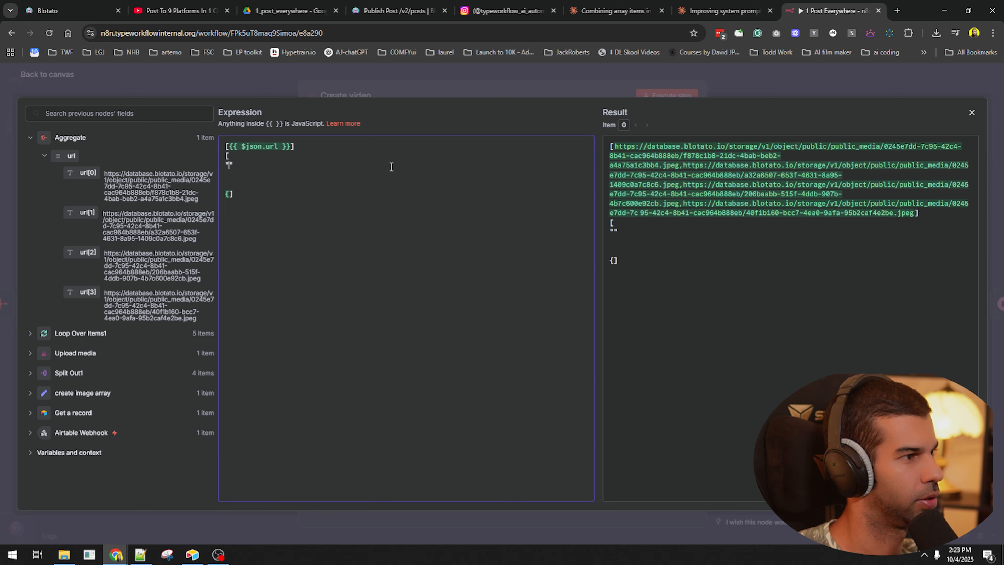
{"action": "type", "text": "\""}
{"action": "key", "text": "ctrl+v"}
{"action": "type", "text": "{"}
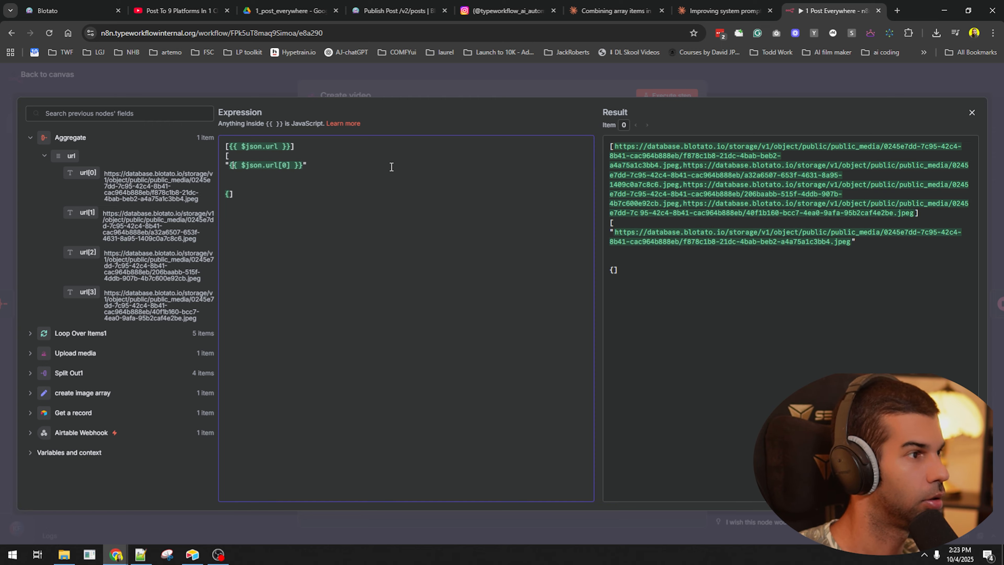
{"action": "key", "text": "Return"}
{"action": "key", "text": "Down"}
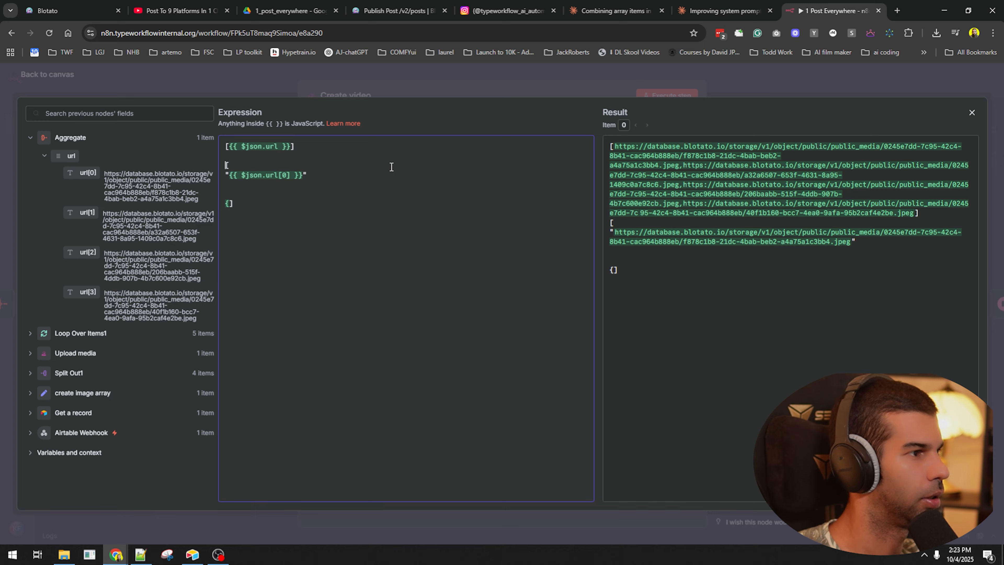
- Add quoted url[1], url[2] and url[3] entries, delete the old single-URL line, and close the editors
{"action": "key", "text": "BackSpace"}
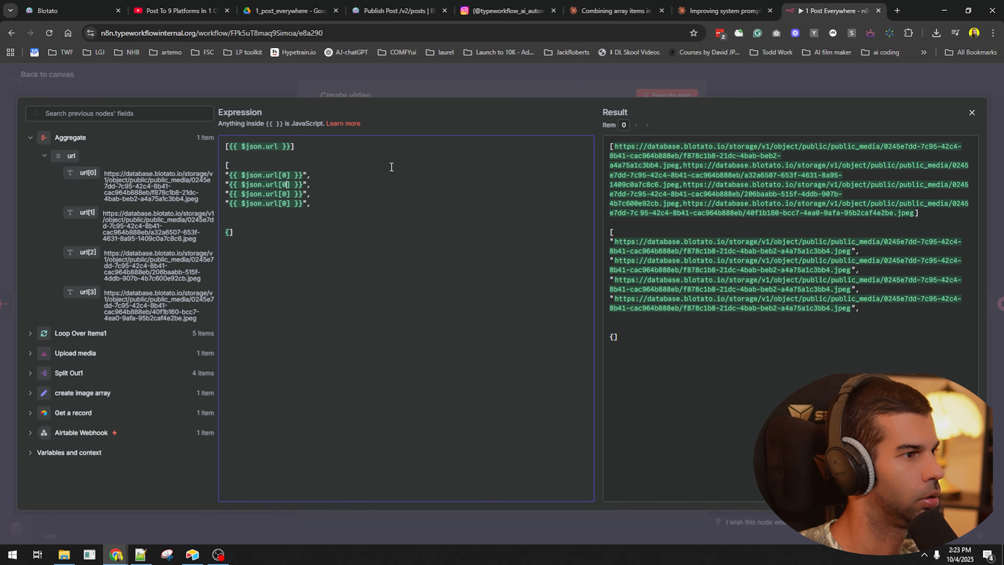
{"action": "key", "text": "BackSpace"}
{"action": "type", "text": "1"}
{"action": "key", "text": "Down"}
{"action": "key", "text": "BackSpace"}
{"action": "type", "text": "2"}
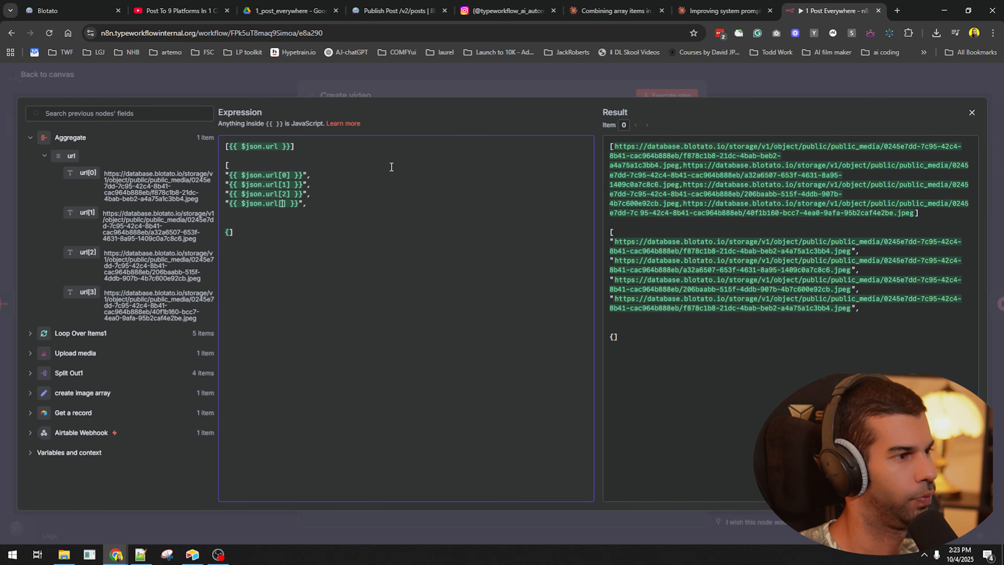
{"action": "key", "text": "Down"}
{"action": "key", "text": "BackSpace"}
{"action": "type", "text": "3"}
{"action": "key", "text": "End"}
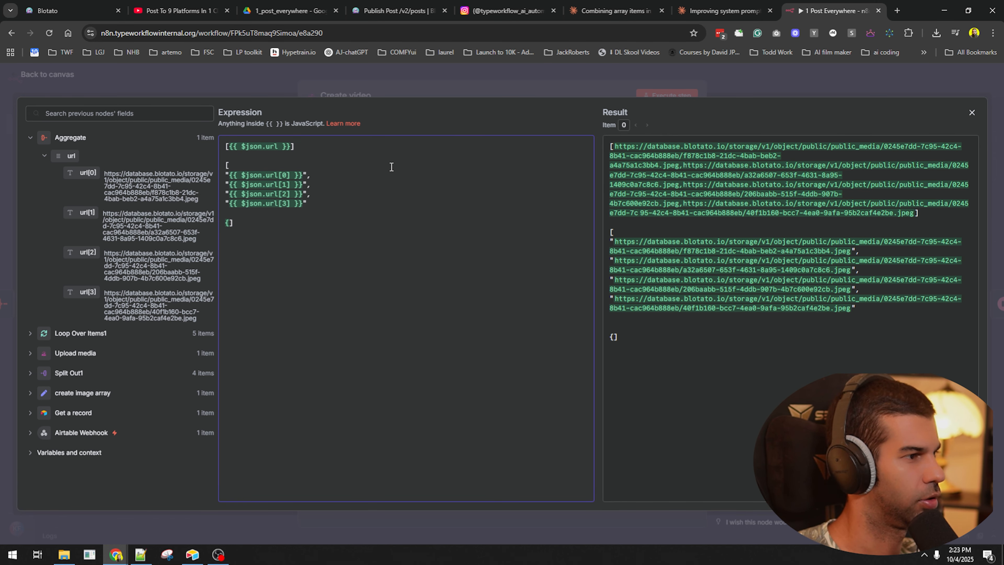
{"action": "key", "text": "Delete"}
{"action": "key", "text": "Delete"}
{"action": "key", "text": "ctrl+Home"}
{"action": "key", "text": "shift+End"}
{"action": "key", "text": "Delete"}
{"action": "key", "text": "Delete"}
{"action": "key", "text": "Delete"}
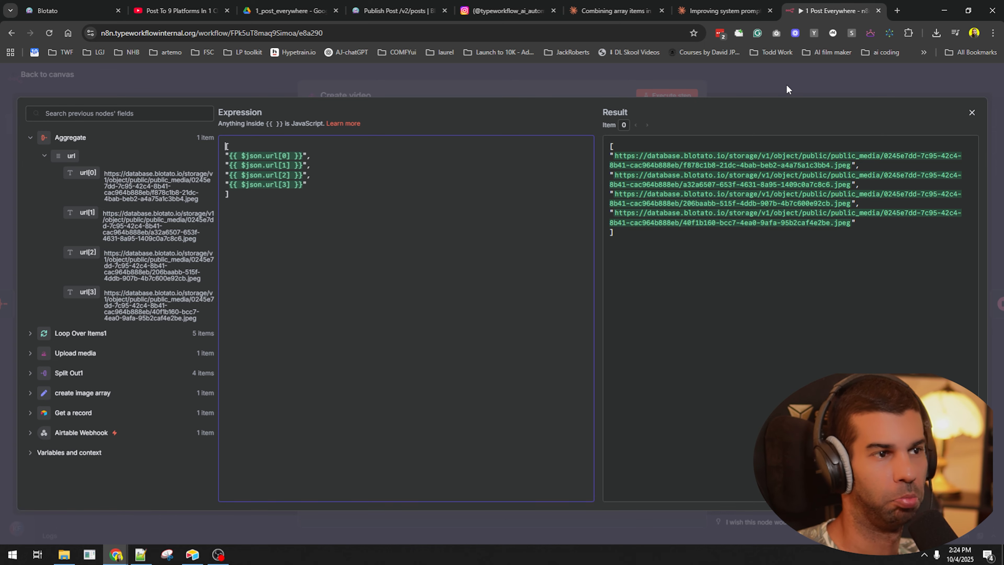
{"action": "left_click", "coordinate": [777, 82]}
{"action": "left_click", "coordinate": [777, 82]}
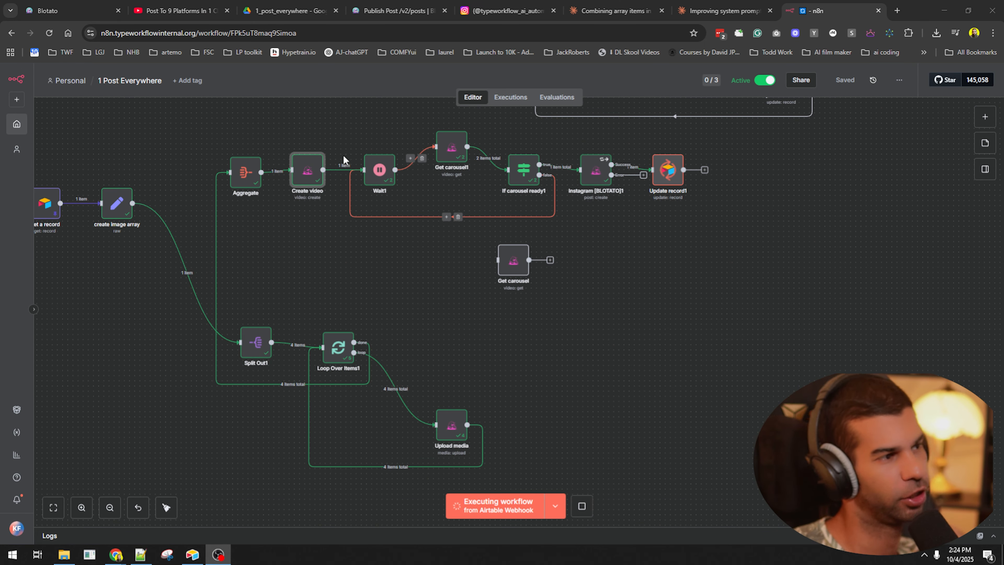
- Pin Create video's output, delete the stray Get carousel node, save, and switch to Instagram
{"action": "left_click", "coordinate": [311, 162]}
{"action": "key", "text": "p"}
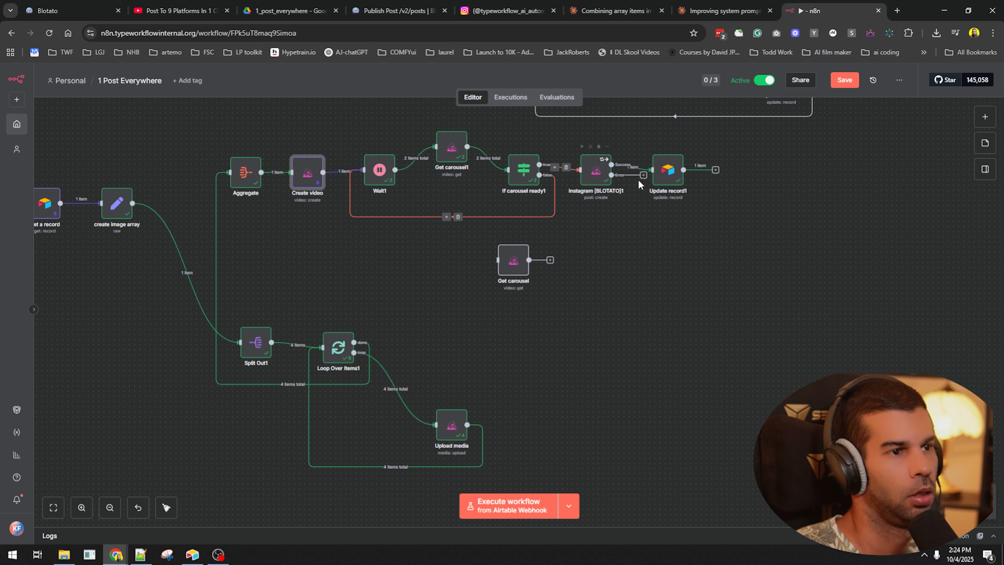
{"action": "left_click", "coordinate": [508, 264]}
{"action": "key", "text": "Delete"}
{"action": "key", "text": "ctrl+s"}
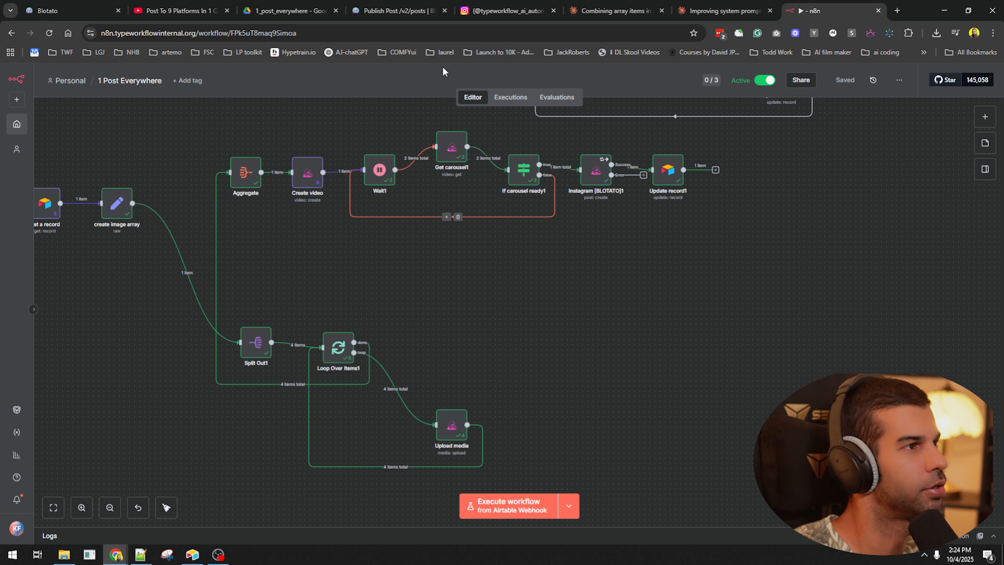
{"action": "left_click", "coordinate": [516, 4]}
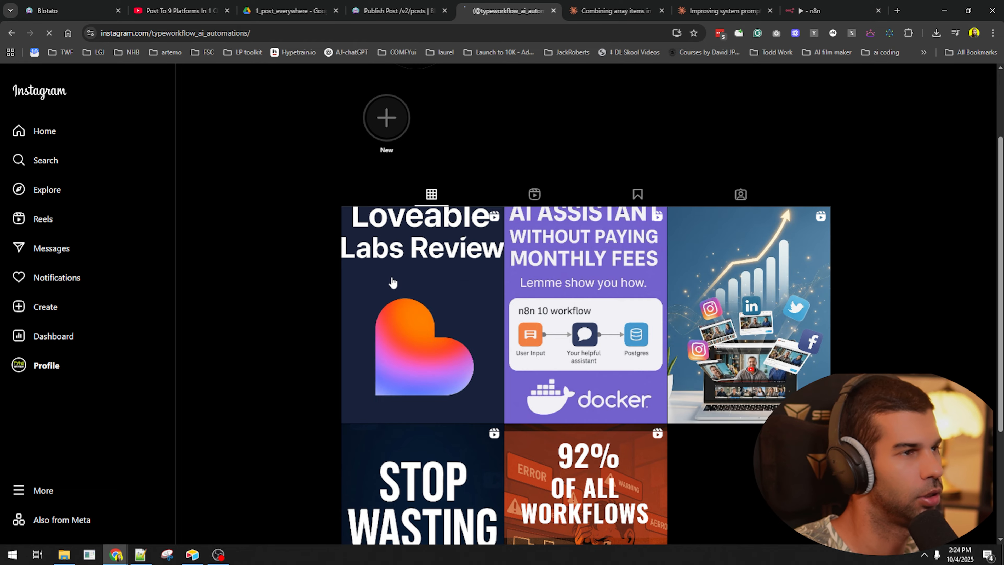
- In Blotato, review Published and Failed posts, then open the newest 2:25 PM post on Instagram
{"action": "scroll", "coordinate": [392, 280], "scroll_direction": "up", "scroll_amount": 3}
{"action": "left_click", "coordinate": [402, 5]}
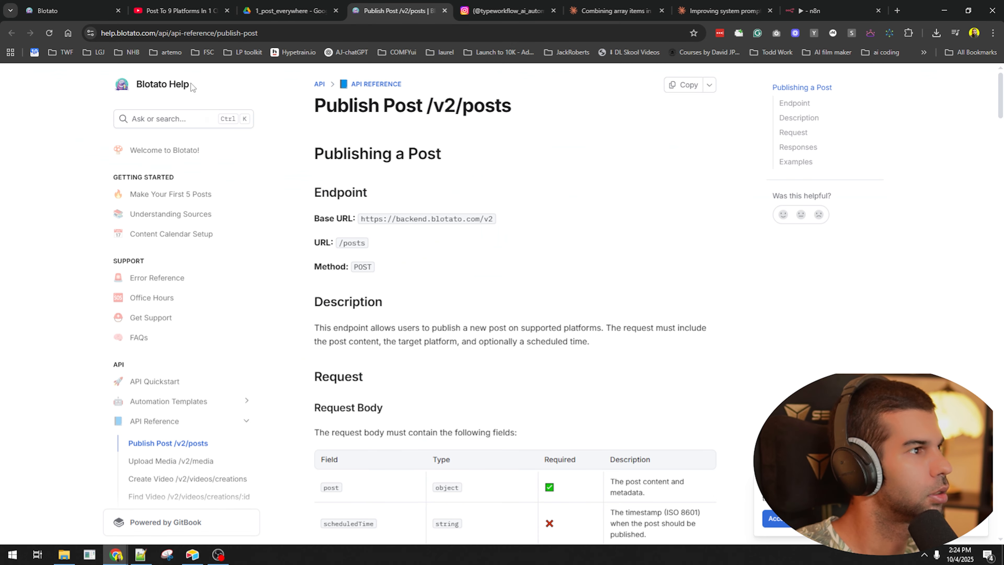
{"action": "left_click", "coordinate": [82, 8]}
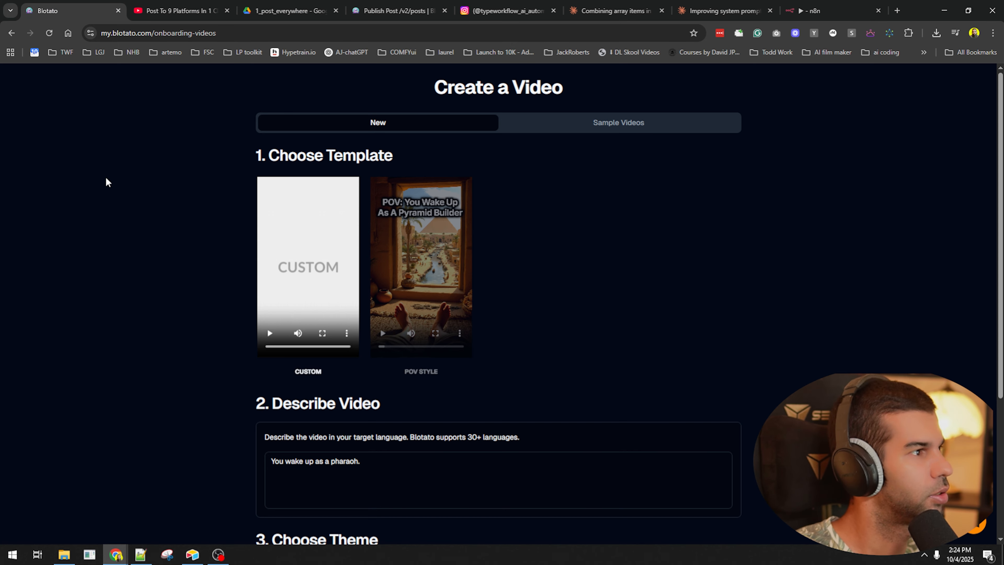
{"action": "left_click", "coordinate": [12, 33]}
{"action": "left_click", "coordinate": [15, 246]}
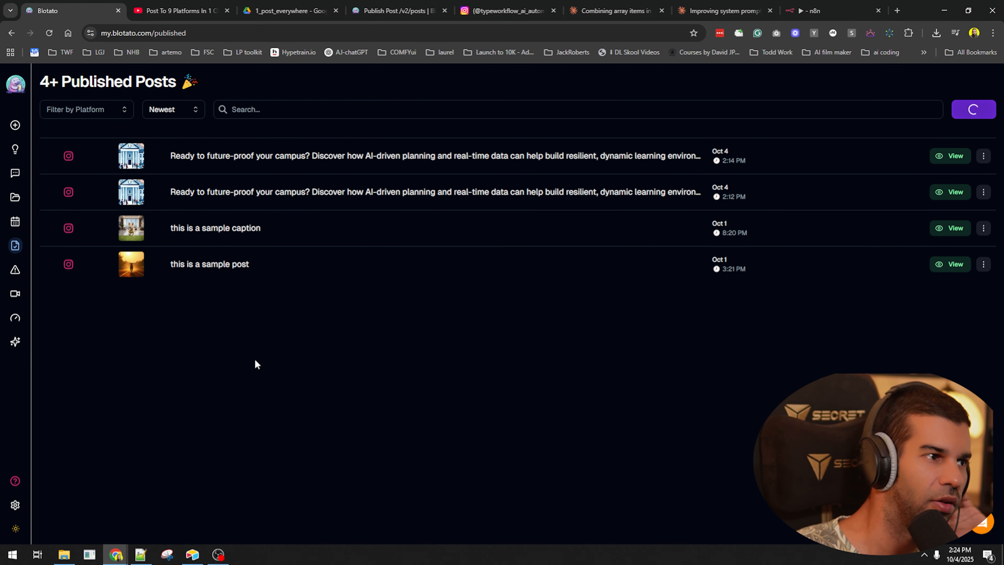
{"action": "left_click", "coordinate": [20, 277]}
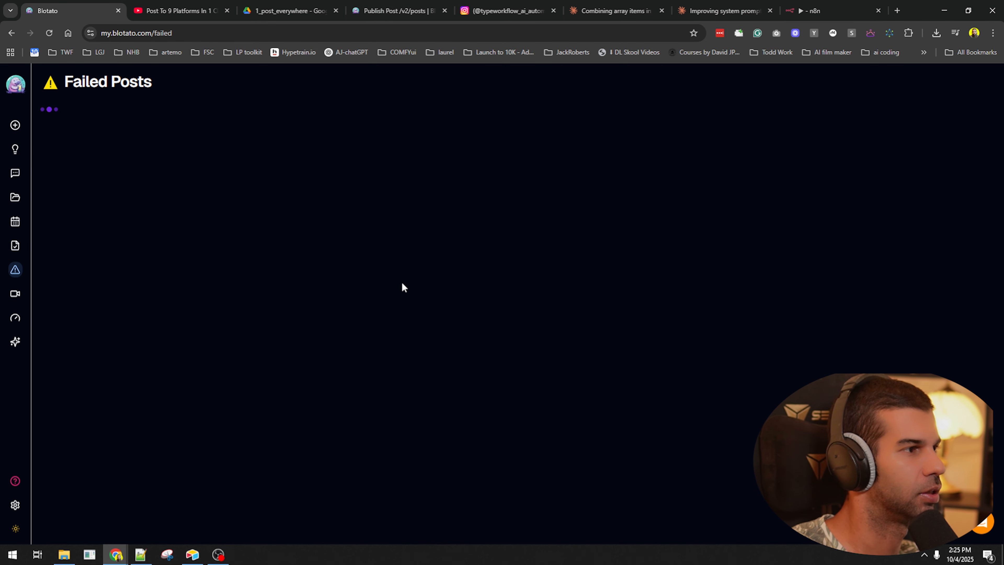
{"action": "key", "text": "alt+Left"}
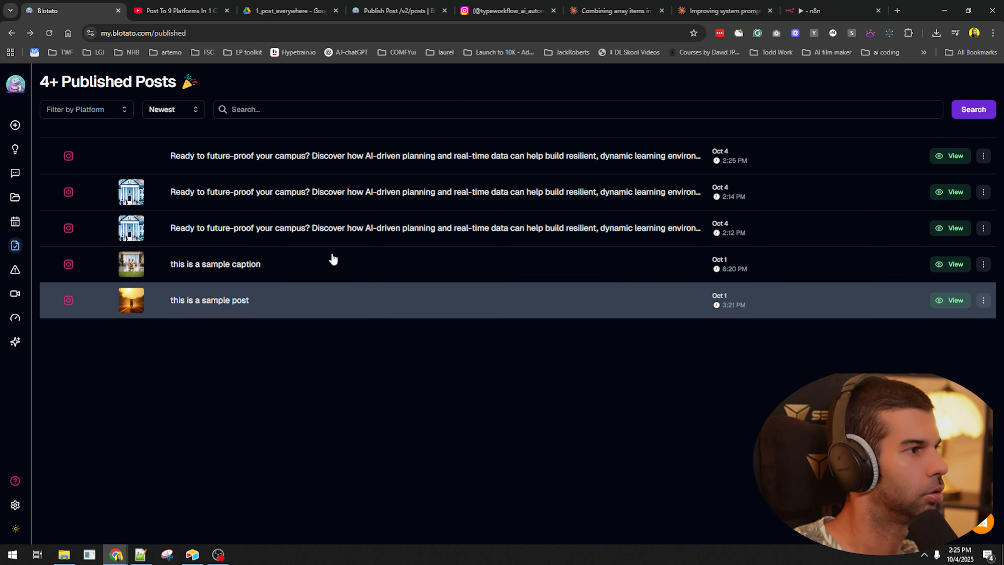
{"action": "left_click", "coordinate": [141, 169]}
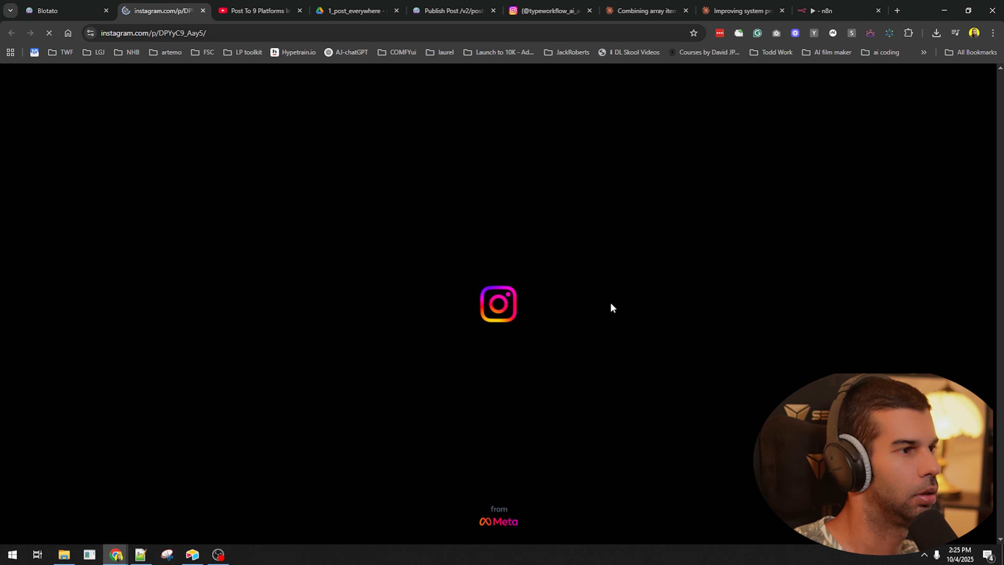
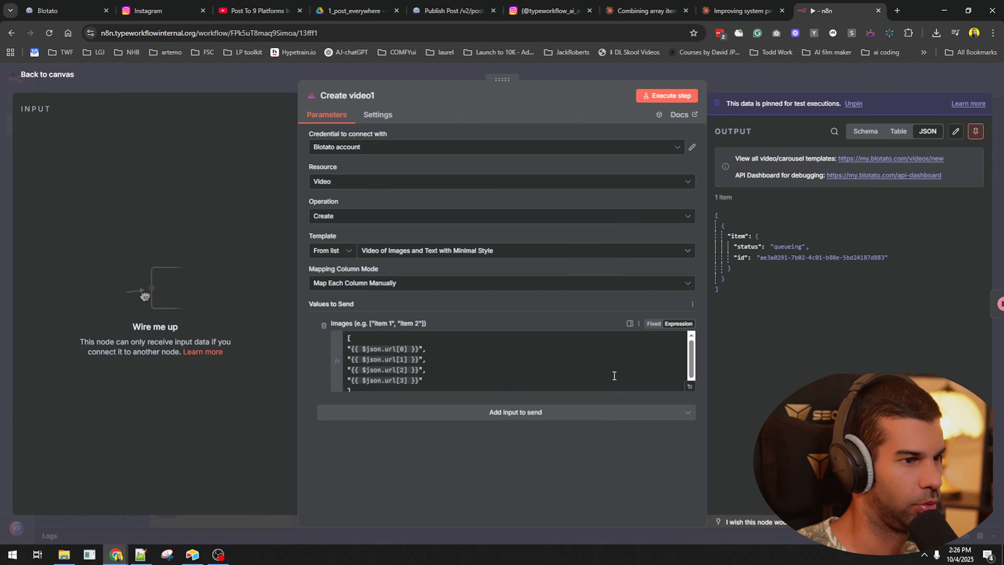
- Add Titles and Texts inputs to the video node and save the workflow
{"action": "left_click", "coordinate": [454, 412]}
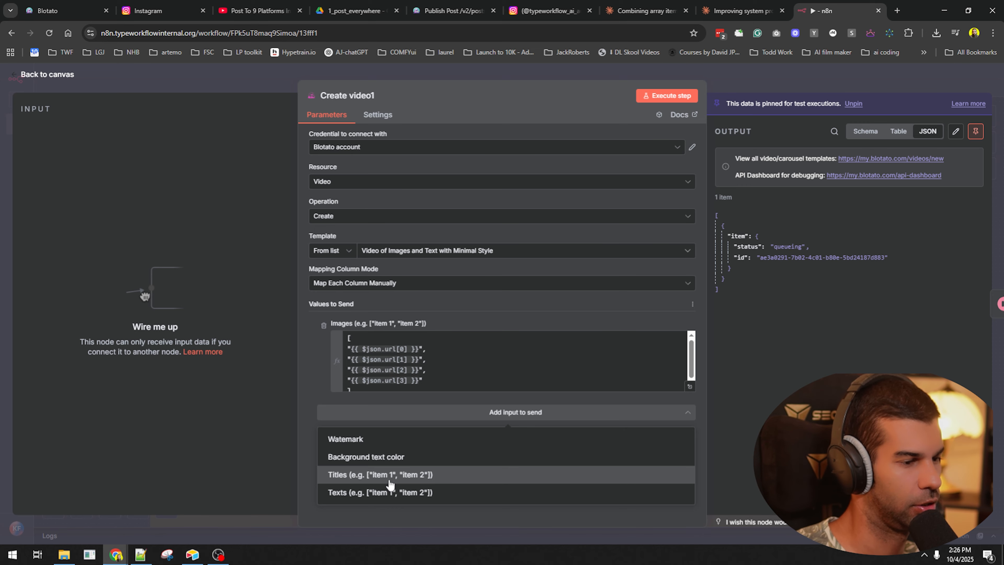
{"action": "left_click", "coordinate": [390, 476]}
{"action": "left_click", "coordinate": [390, 454]}
{"action": "left_click", "coordinate": [385, 491]}
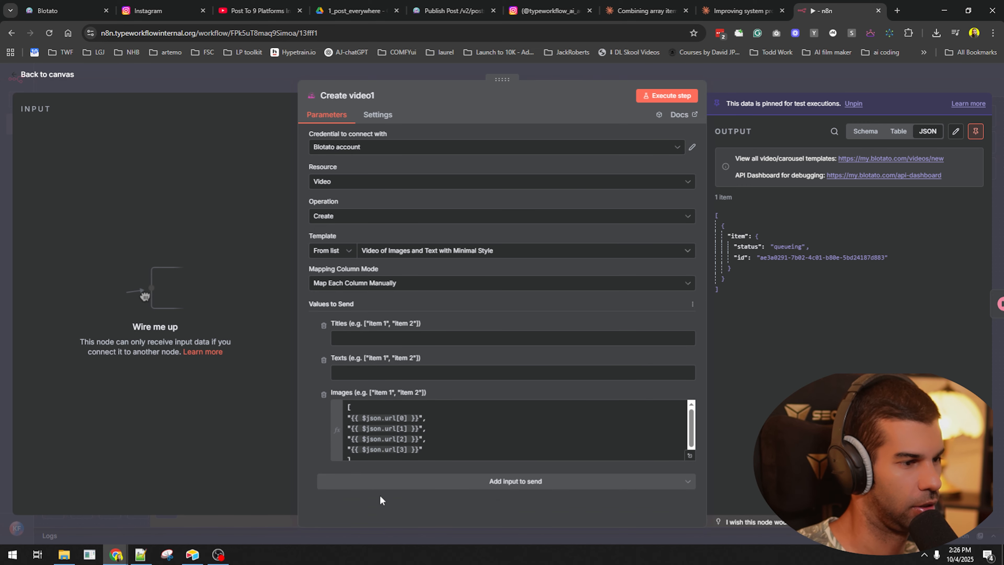
{"action": "left_click", "coordinate": [381, 483]}
{"action": "left_click", "coordinate": [801, 78]}
{"action": "scroll", "coordinate": [844, 215], "scroll_direction": "down", "scroll_amount": 4}
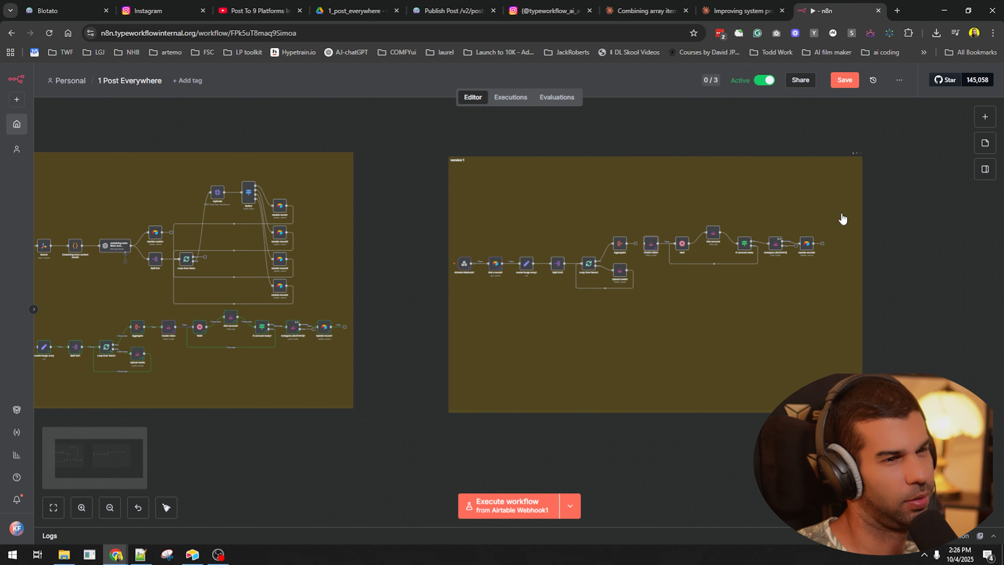
{"action": "left_click_drag", "start_coordinate": [341, 437], "coordinate": [684, 375]}
{"action": "key", "text": "ctrl+s"}
{"action": "scroll", "coordinate": [520, 264], "scroll_direction": "up", "scroll_amount": 5}
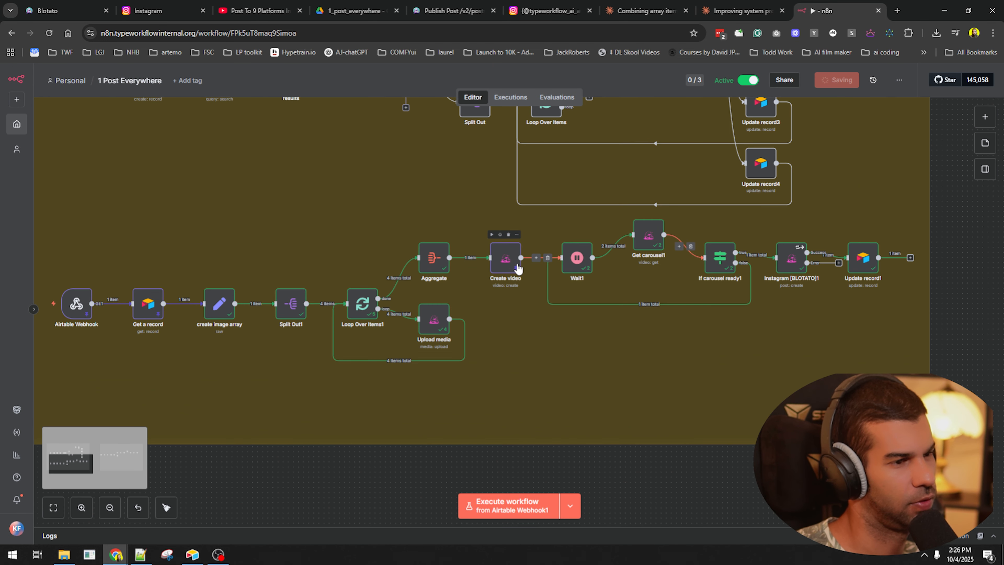
- Set the Create video node's Texts value to [""]
{"action": "double_click", "coordinate": [506, 255]}
{"action": "left_click", "coordinate": [382, 423]}
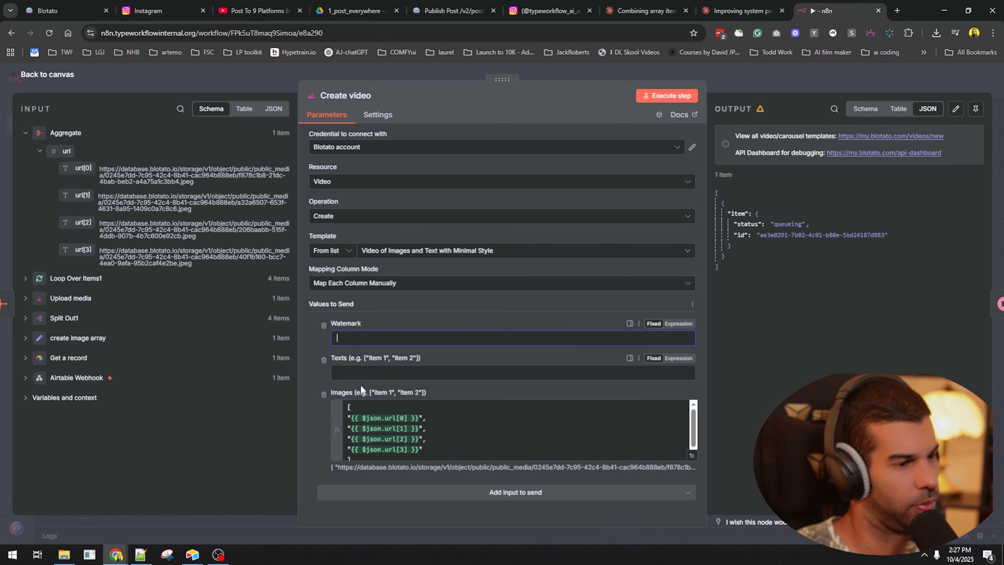
{"action": "left_click", "coordinate": [372, 372]}
{"action": "type", "text": "[\"\""}
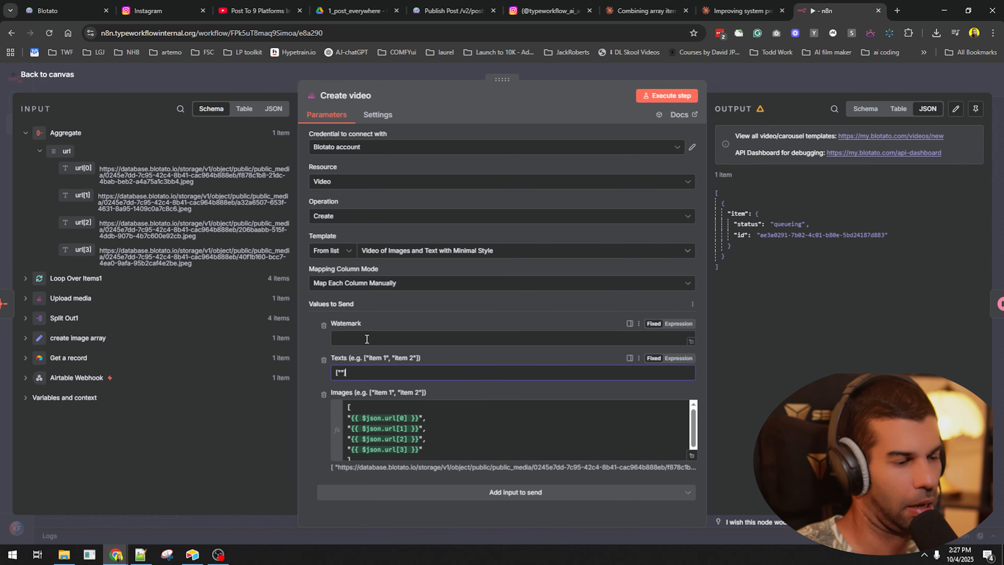
{"action": "key", "text": "Escape"}
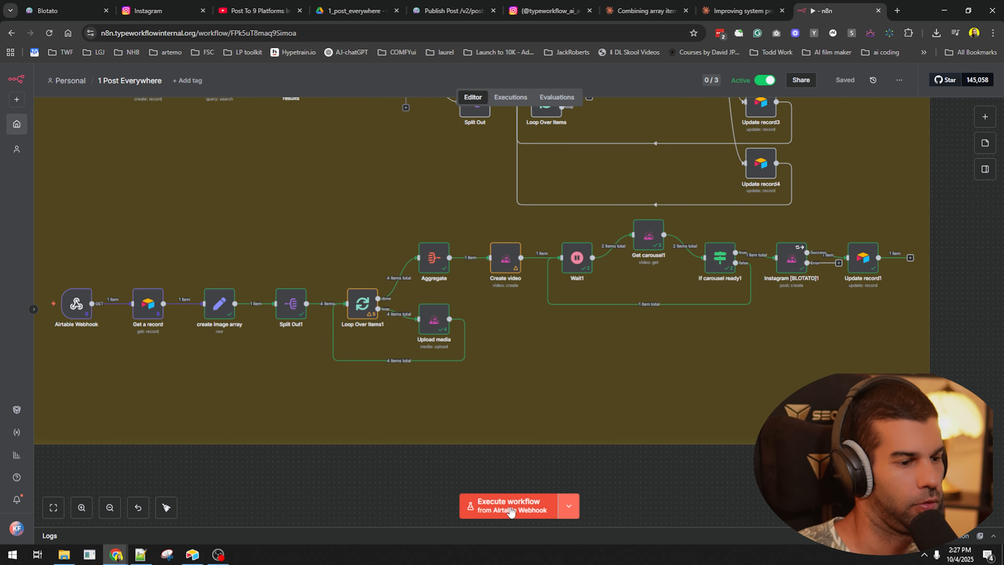
- Run the workflow from the Airtable Webhook trigger, reloading the page to retry
{"action": "left_click", "coordinate": [509, 512]}
{"action": "scroll", "coordinate": [501, 489], "scroll_direction": "down", "scroll_amount": 5}
{"action": "left_click_drag", "start_coordinate": [733, 415], "coordinate": [749, 360]}
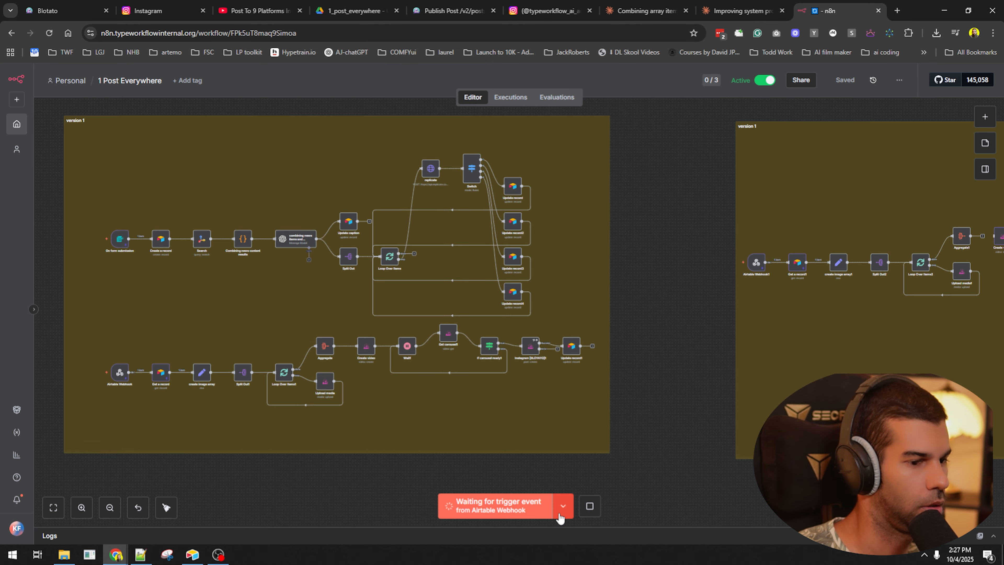
{"action": "left_click", "coordinate": [560, 514]}
{"action": "left_click", "coordinate": [588, 507]}
{"action": "left_click_drag", "start_coordinate": [303, 474], "coordinate": [404, 455]}
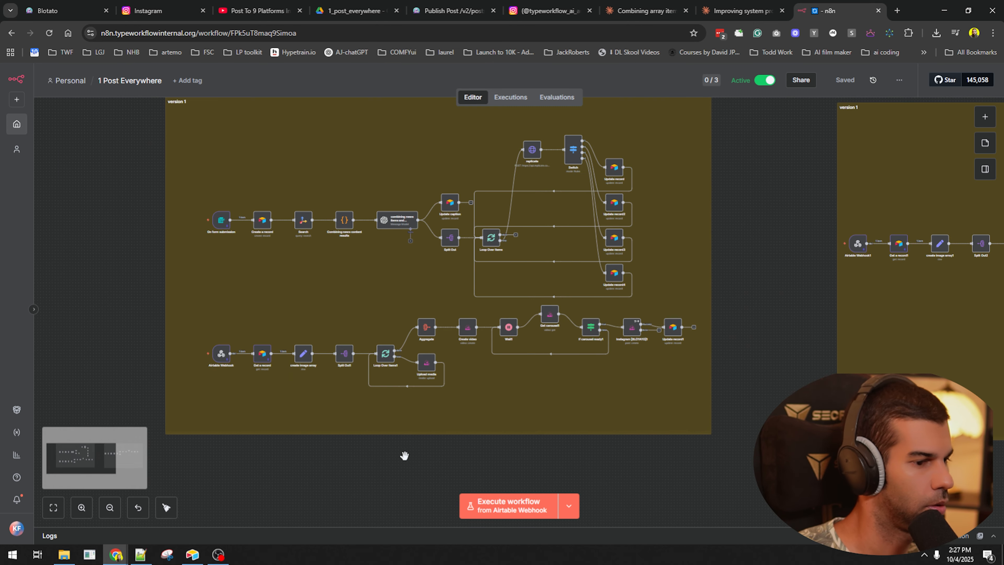
{"action": "scroll", "coordinate": [222, 359], "scroll_direction": "up", "scroll_amount": 5}
{"action": "scroll", "coordinate": [222, 359], "scroll_direction": "down", "scroll_amount": 4}
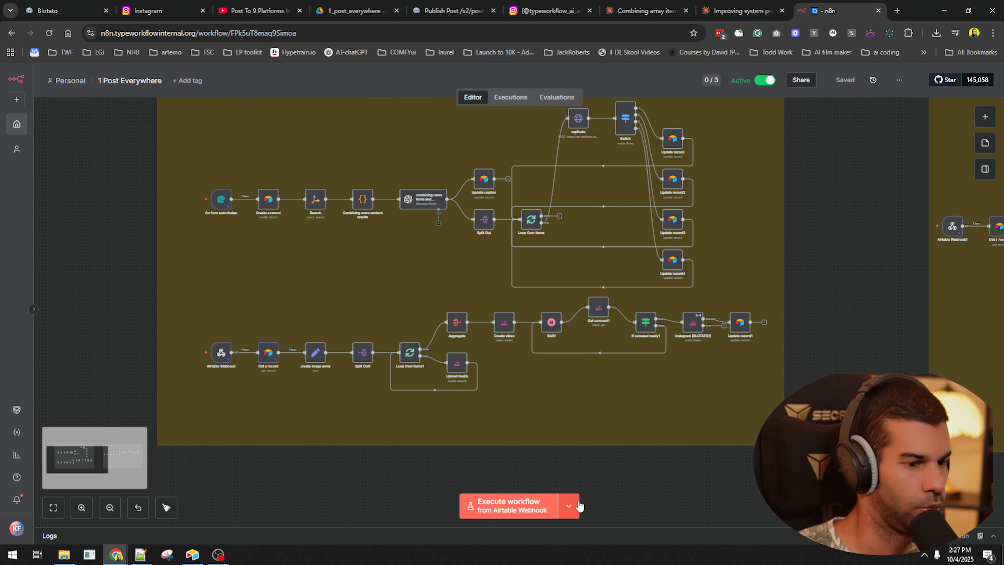
{"action": "left_click", "coordinate": [568, 506]}
{"action": "left_click", "coordinate": [391, 473]}
{"action": "key", "text": "F5"}
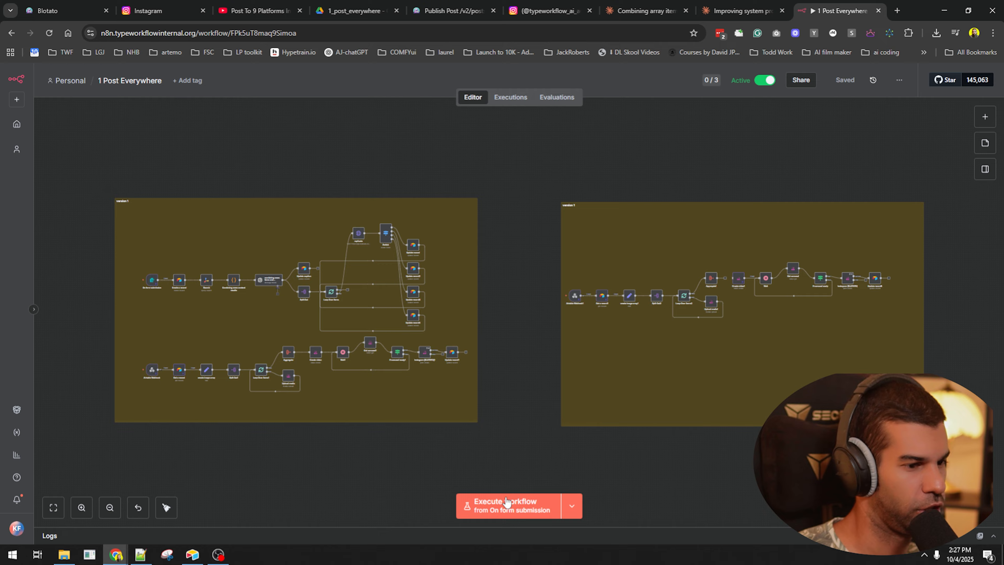
{"action": "left_click", "coordinate": [508, 502]}
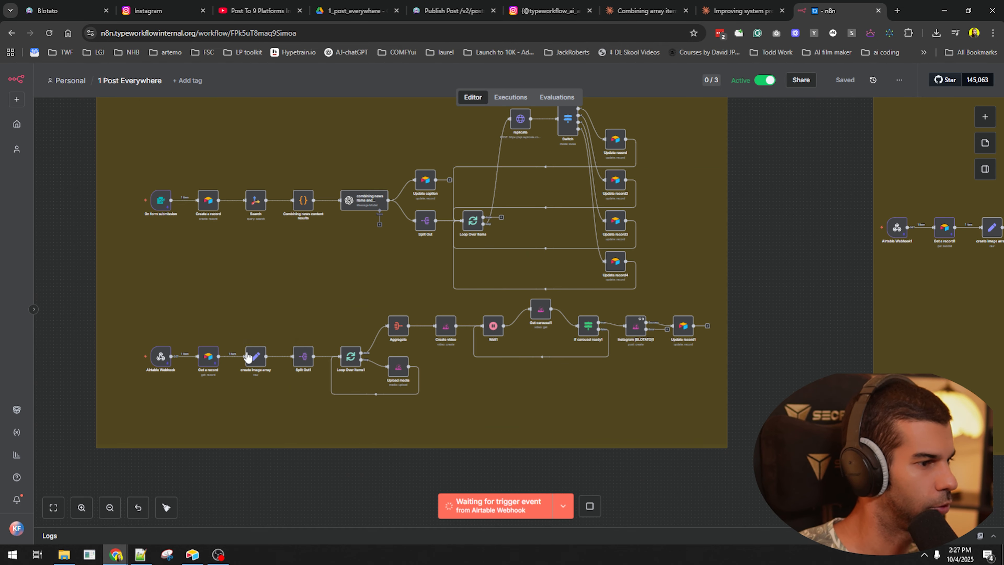
{"action": "mouse_move", "coordinate": [164, 345]}
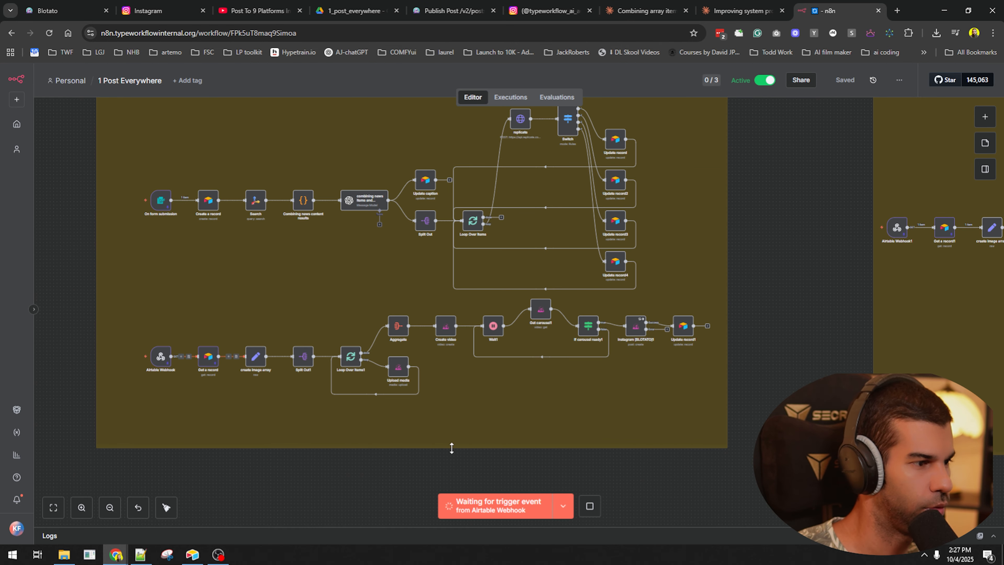
{"action": "left_click", "coordinate": [553, 504]}
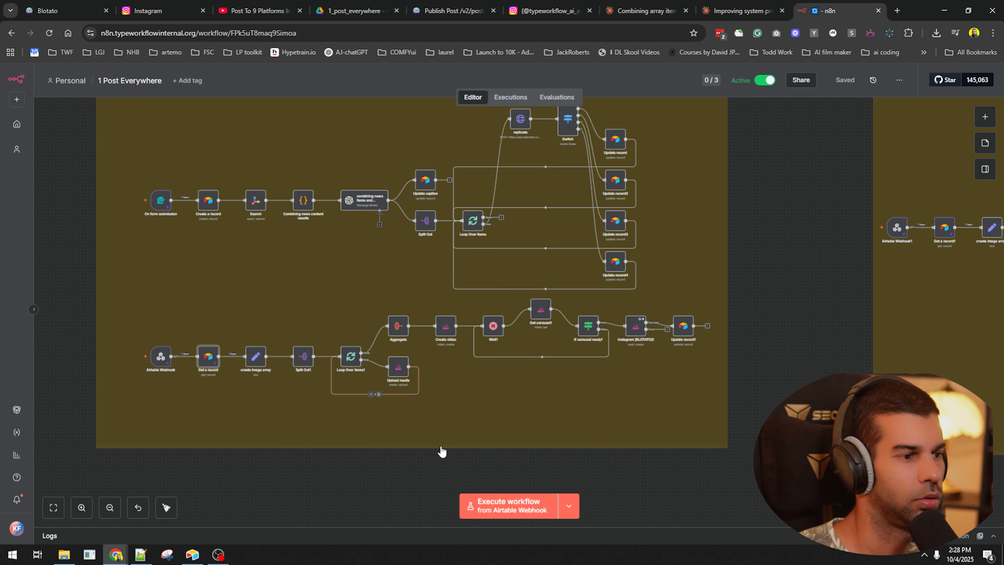
{"action": "left_click", "coordinate": [514, 501]}
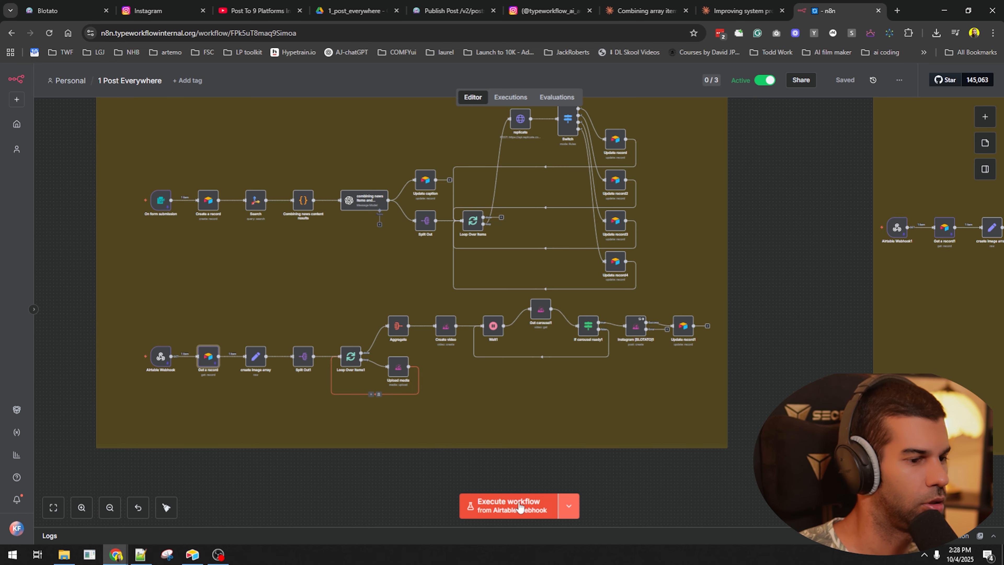
- Delete the leading nodes in the second version 1 note, save, and shrink the first note
{"action": "scroll", "coordinate": [220, 352], "scroll_direction": "up", "scroll_amount": 3}
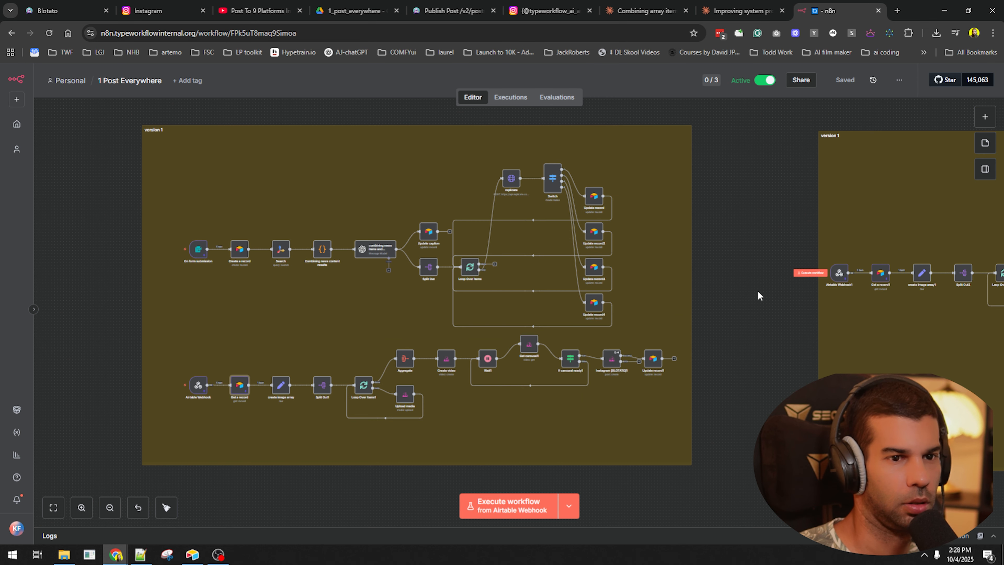
{"action": "left_click_drag", "start_coordinate": [758, 294], "coordinate": [476, 319]}
{"action": "left_click_drag", "start_coordinate": [553, 249], "coordinate": [800, 378]}
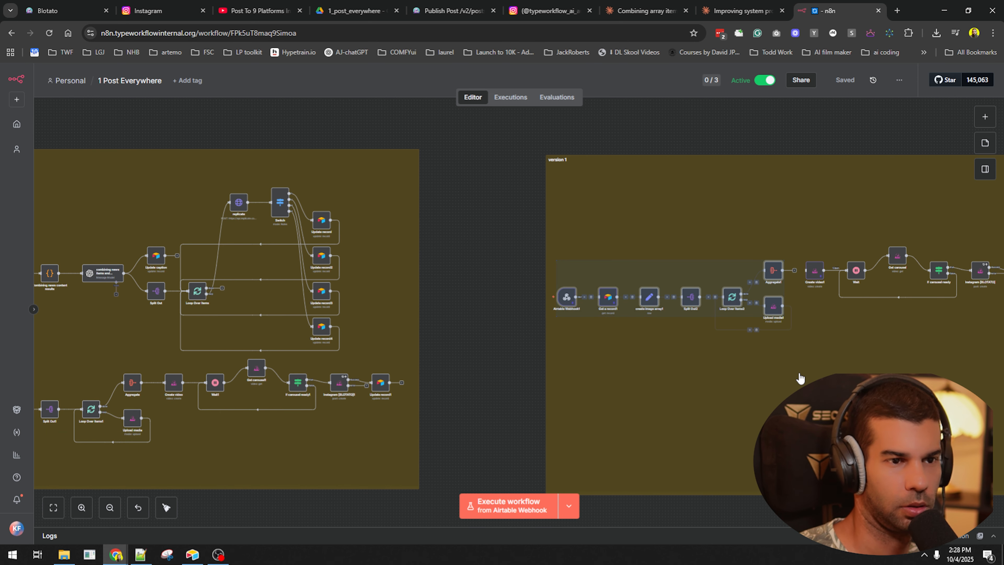
{"action": "key", "text": "Delete"}
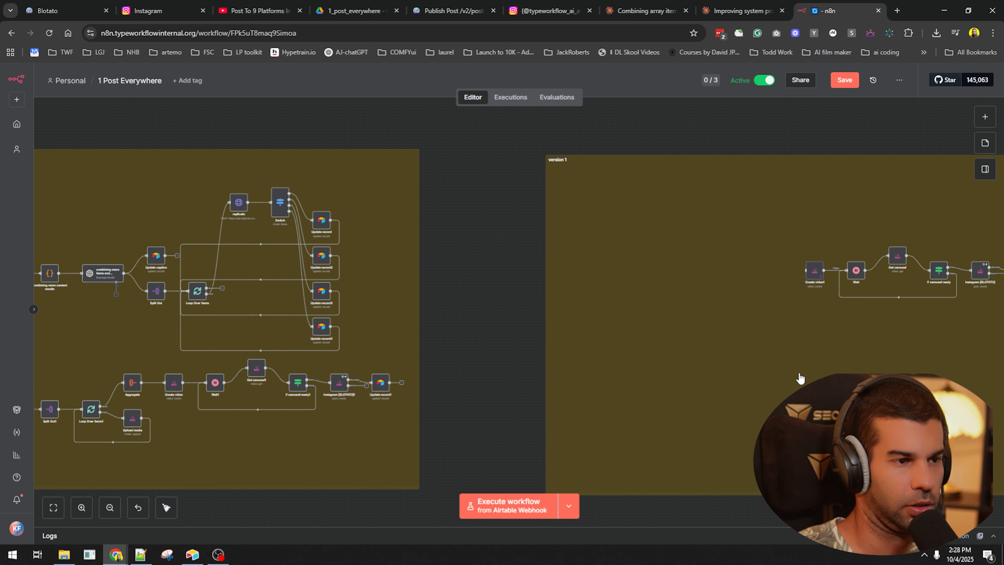
{"action": "key", "text": "ctrl+s"}
{"action": "left_click_drag", "start_coordinate": [409, 489], "coordinate": [546, 435]}
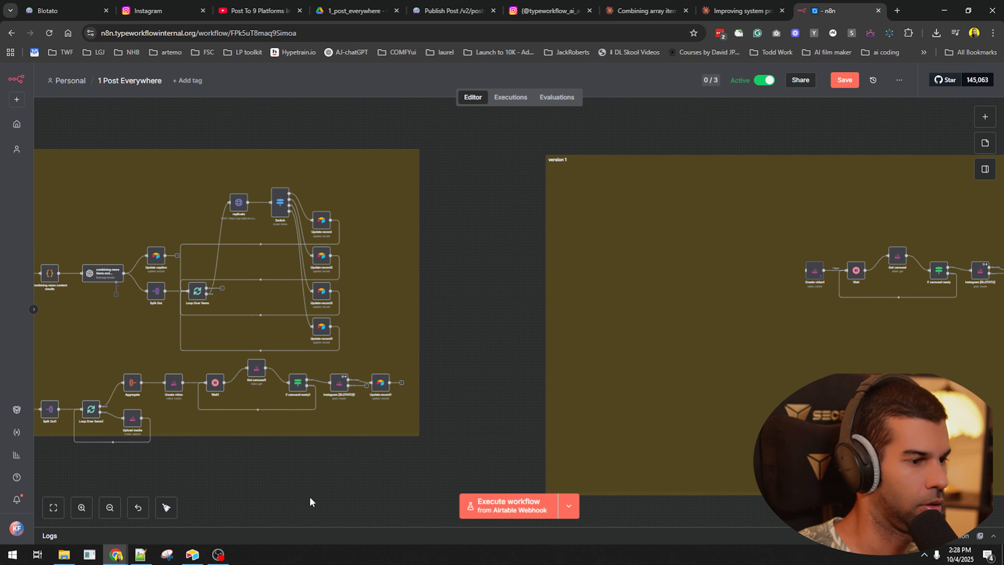
{"action": "mouse_move", "coordinate": [474, 431]}
{"action": "left_mouse_down"}
{"action": "mouse_move", "coordinate": [564, 358]}
{"action": "mouse_move", "coordinate": [455, 437]}
{"action": "left_mouse_up"}
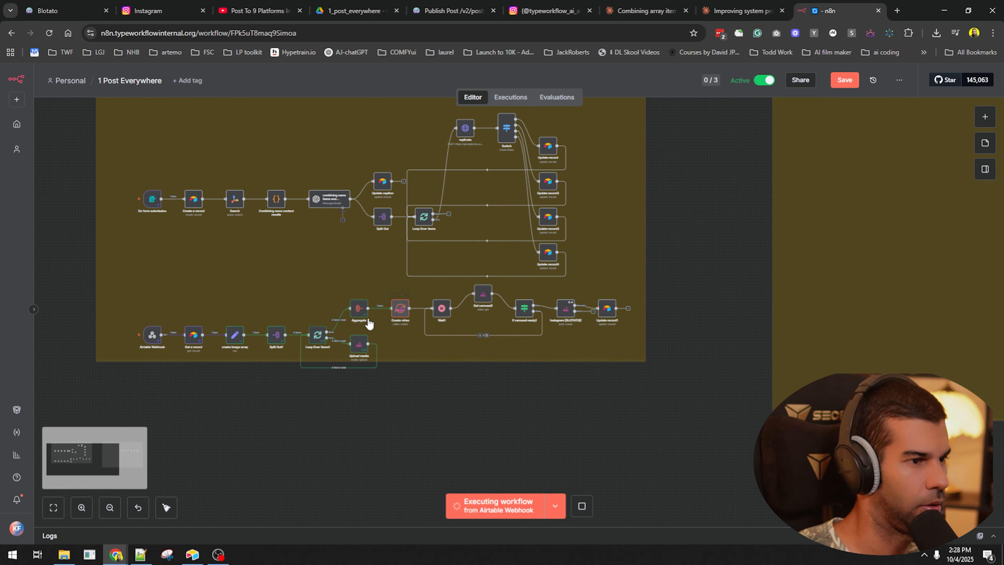
- Fix the Create video error by changing Texts to [" "] and re-running the step until it queues
{"action": "double_click", "coordinate": [401, 311]}
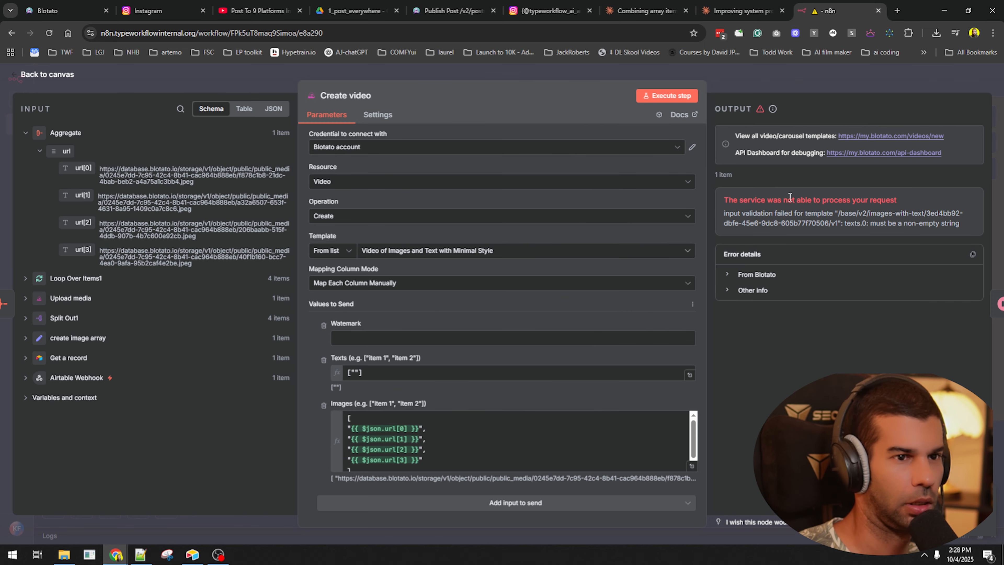
{"action": "left_click_drag", "start_coordinate": [761, 199], "coordinate": [919, 201]}
{"action": "left_click", "coordinate": [901, 223]}
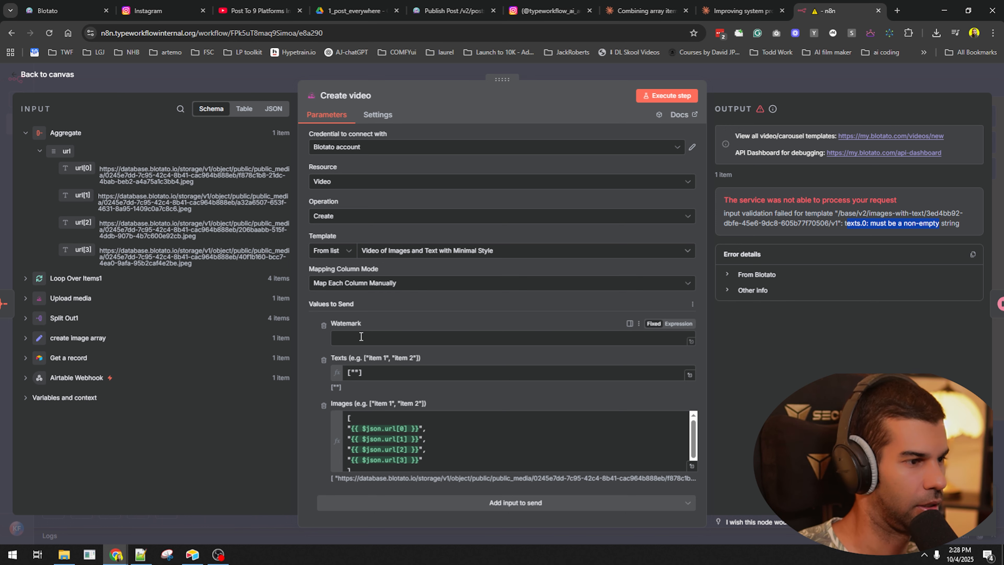
{"action": "left_click_drag", "start_coordinate": [854, 223], "coordinate": [908, 223]}
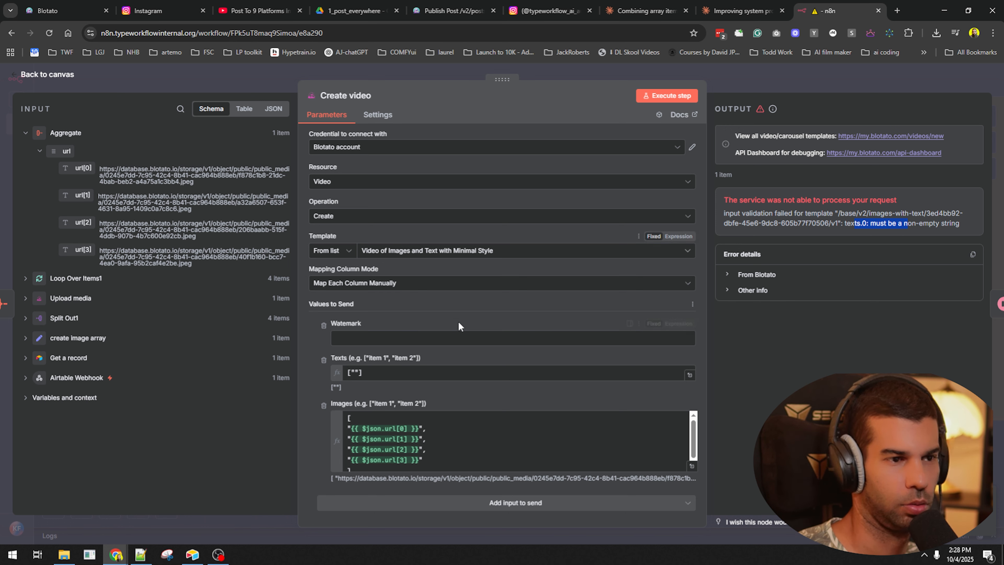
{"action": "left_click", "coordinate": [443, 338]}
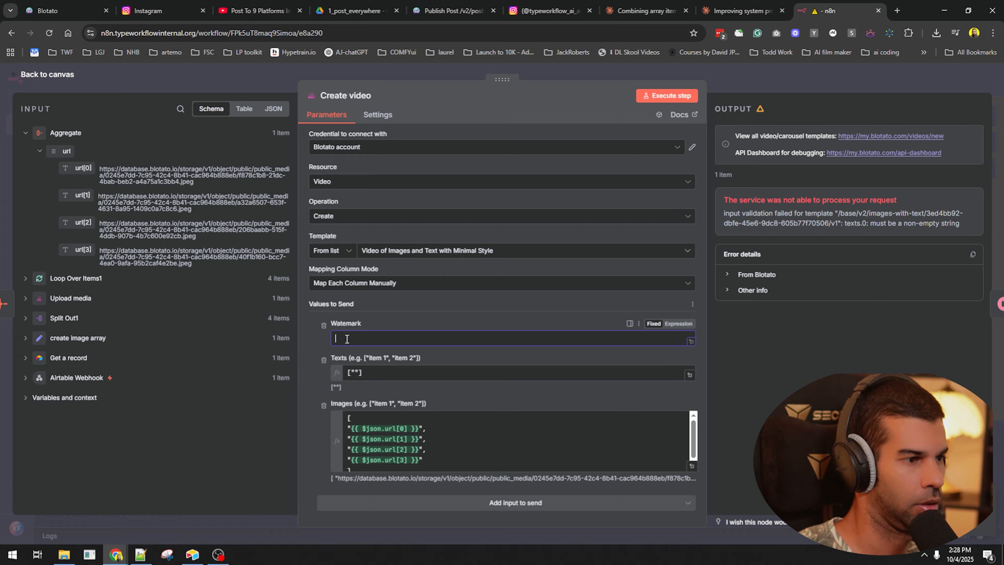
{"action": "left_click", "coordinate": [671, 97]}
{"action": "left_click_drag", "start_coordinate": [846, 223], "coordinate": [945, 223]}
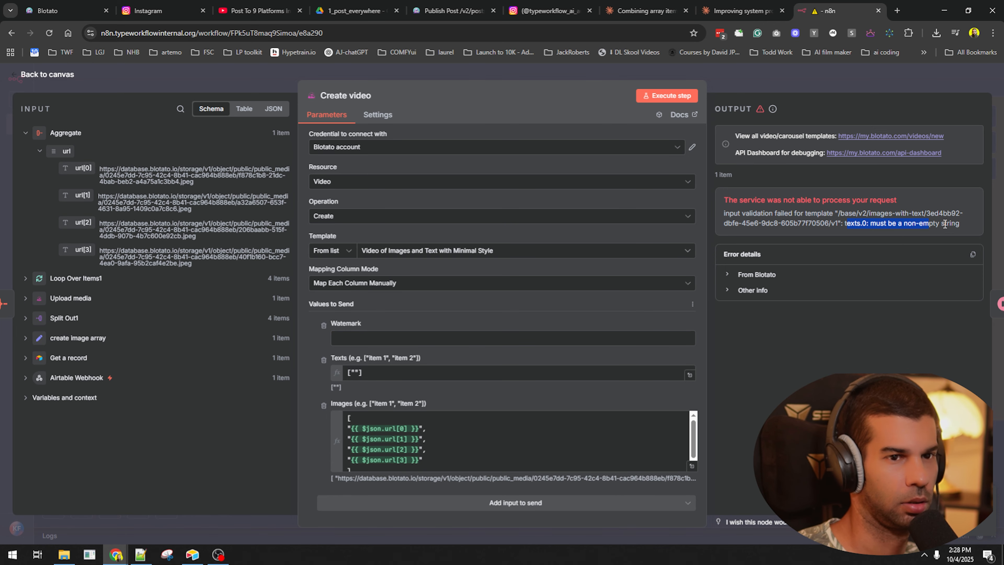
{"action": "left_click", "coordinate": [380, 374]}
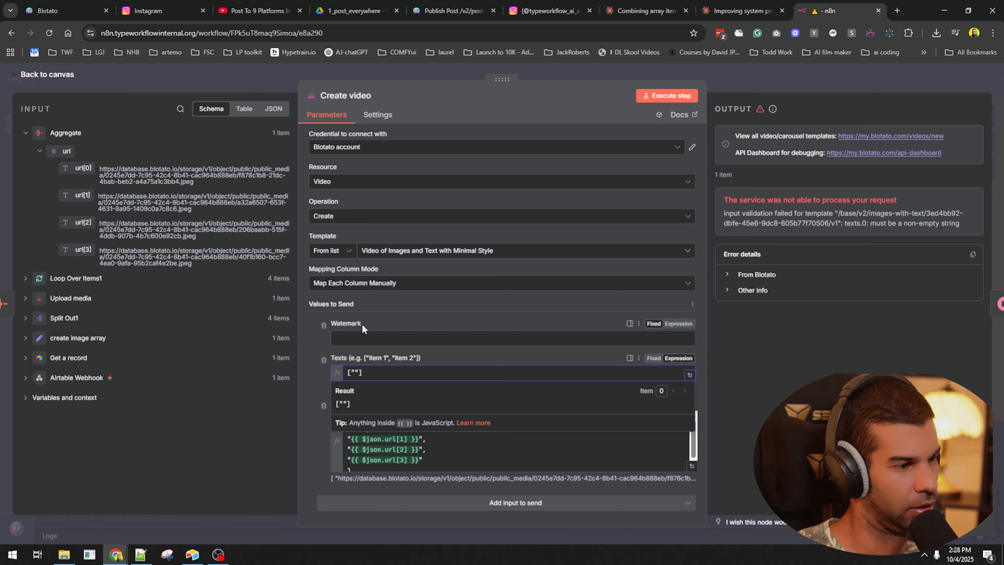
{"action": "left_click", "coordinate": [667, 96]}
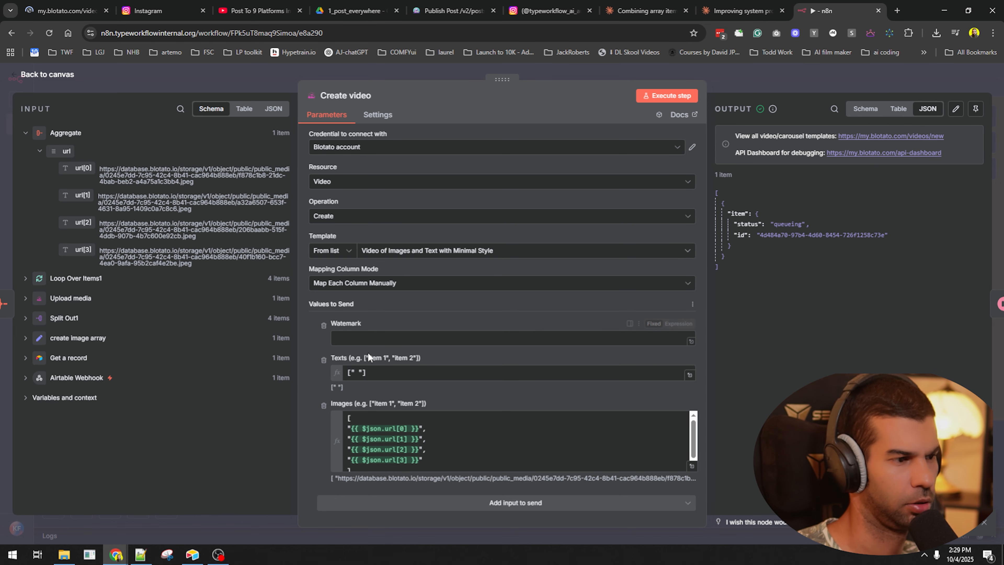
{"action": "left_click", "coordinate": [788, 86]}
- Reposition the six carousel nodes within the right version 1 sticky note
{"action": "scroll", "coordinate": [650, 422], "scroll_direction": "down", "scroll_amount": 4}
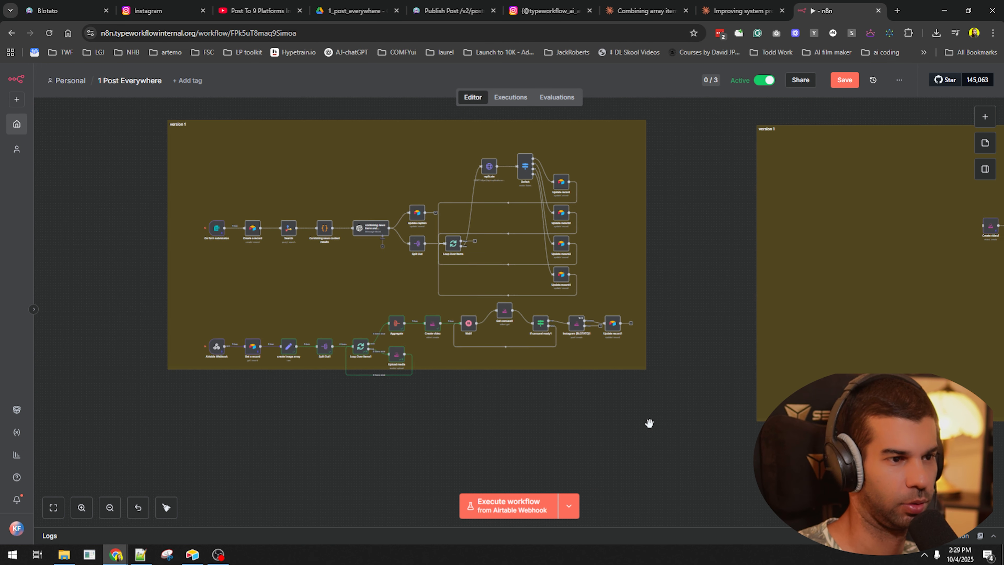
{"action": "left_click_drag", "start_coordinate": [741, 454], "coordinate": [449, 449]}
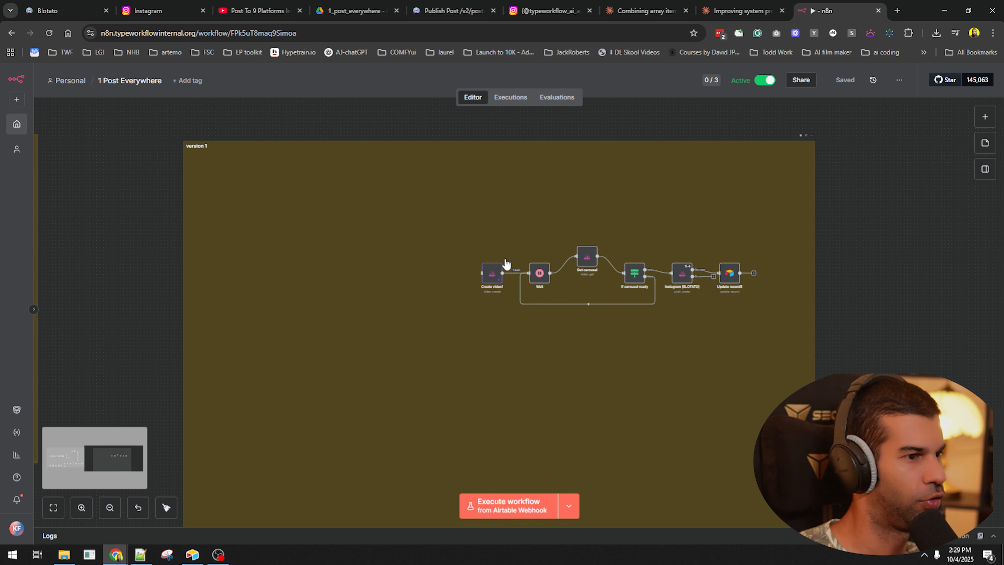
{"action": "scroll", "coordinate": [506, 262], "scroll_direction": "down", "scroll_amount": 4}
{"action": "left_click_drag", "start_coordinate": [701, 164], "coordinate": [428, 320]}
{"action": "left_click_drag", "start_coordinate": [496, 264], "coordinate": [418, 295]}
{"action": "scroll", "coordinate": [478, 312], "scroll_direction": "up", "scroll_amount": 4}
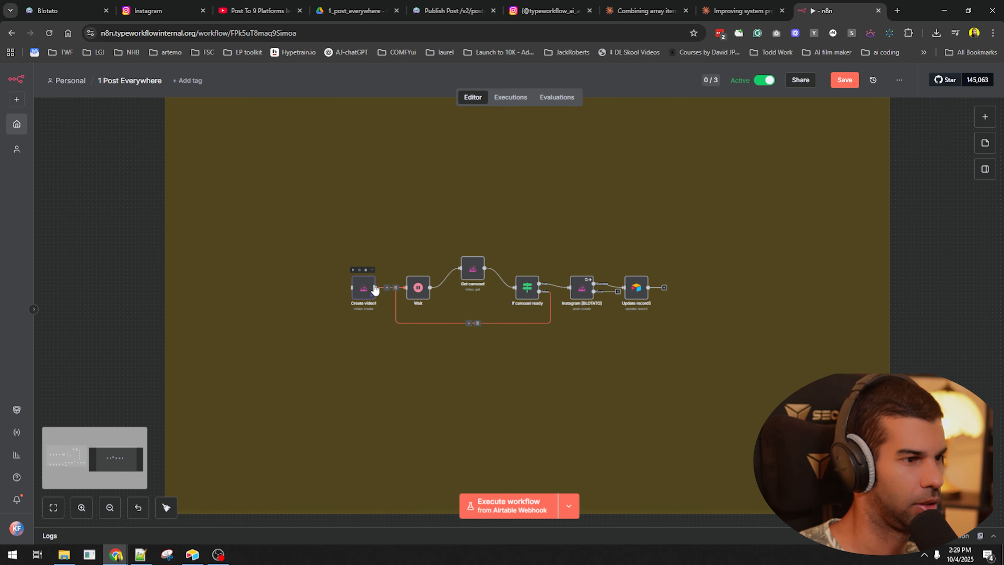
- In Create video1, try the Twitter/X minimal and Paper Background quote card templates
{"action": "double_click", "coordinate": [365, 291]}
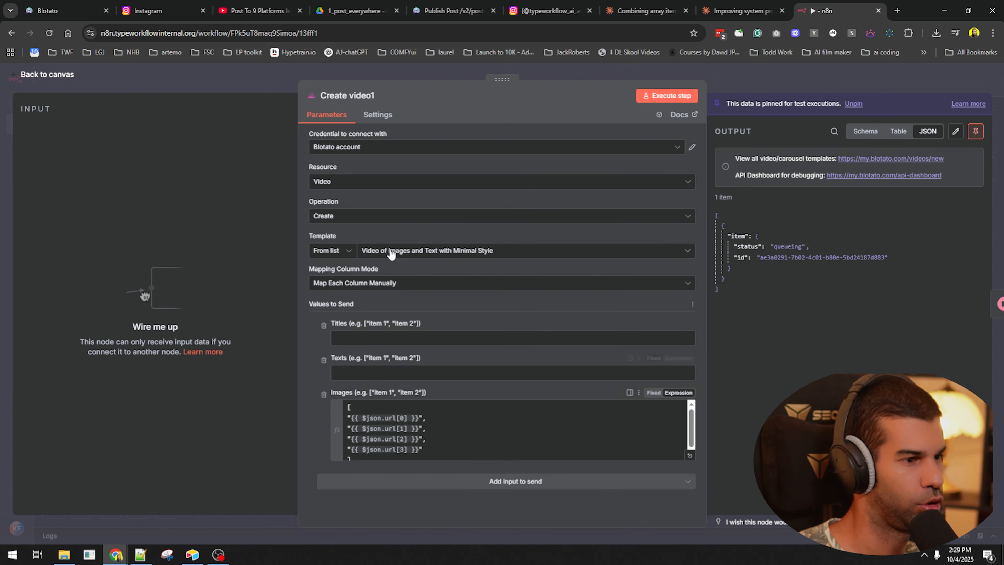
{"action": "left_click", "coordinate": [344, 376]}
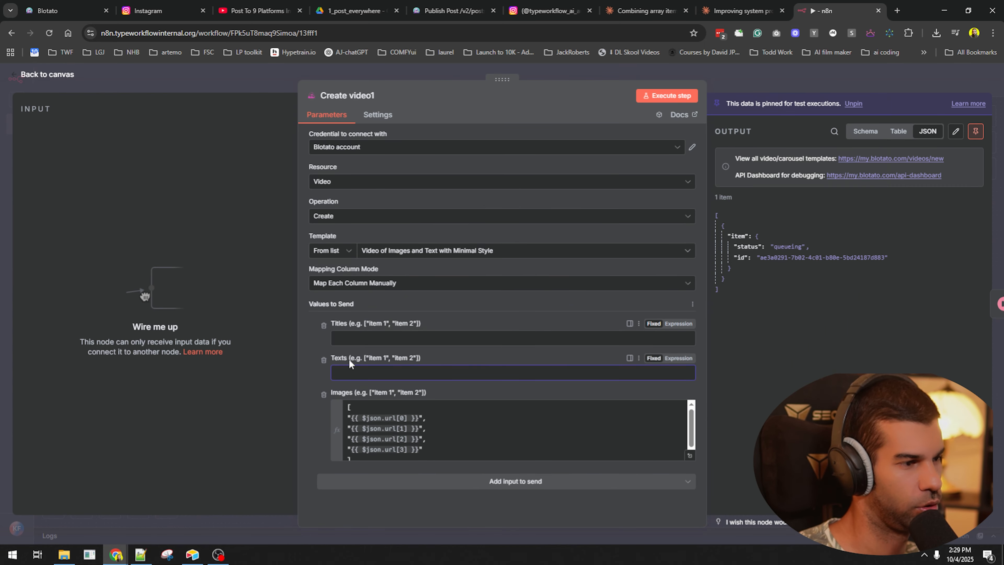
{"action": "left_click", "coordinate": [386, 251]}
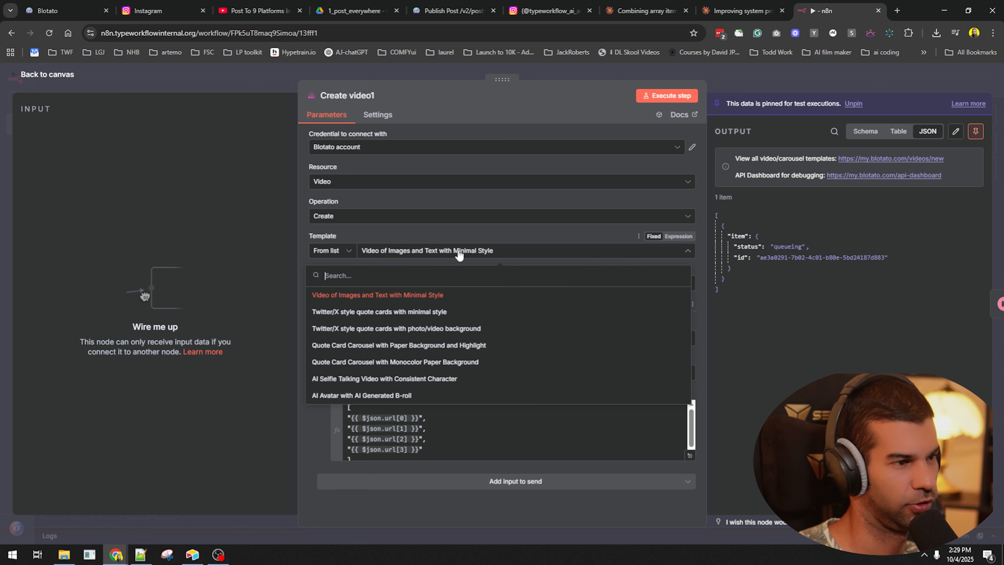
{"action": "left_click", "coordinate": [378, 312]}
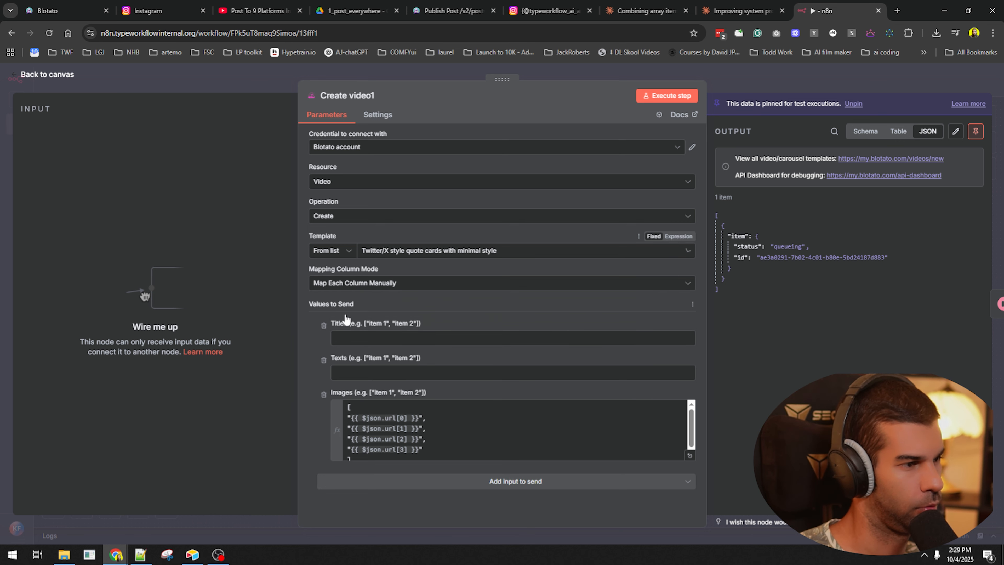
{"action": "left_click", "coordinate": [420, 257]}
{"action": "left_click", "coordinate": [396, 343]}
{"action": "left_click", "coordinate": [407, 259]}
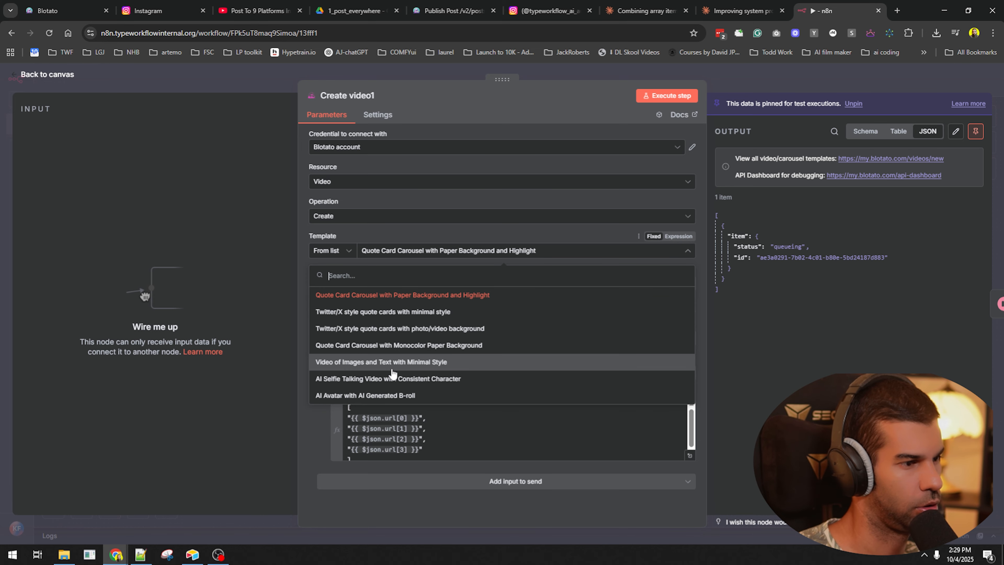
{"action": "left_click", "coordinate": [392, 370]}
{"action": "key", "text": "Escape"}
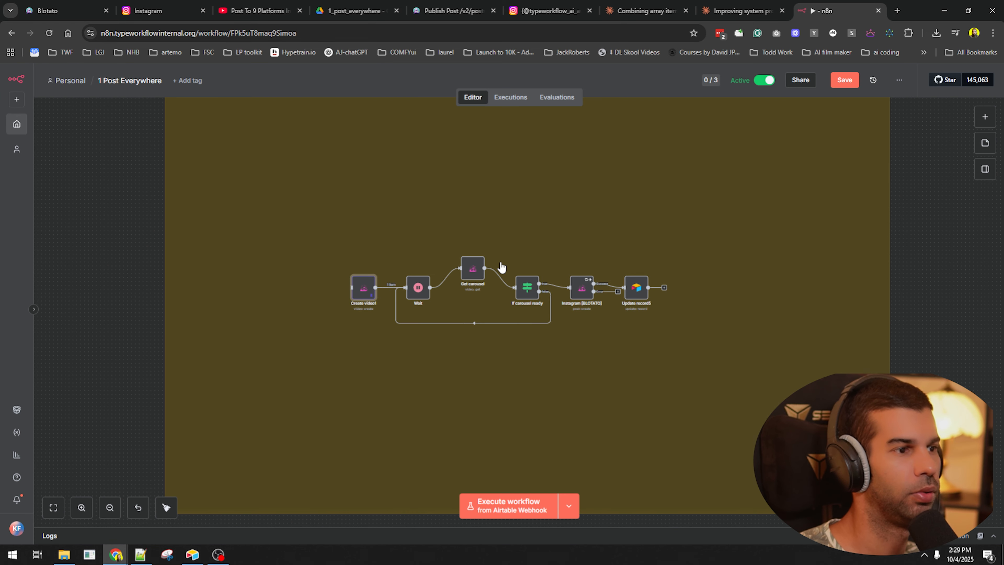
- Reopen Create video1 and settle on the Quote Card Carousel with Paper Background and Highlight template
{"action": "double_click", "coordinate": [360, 295]}
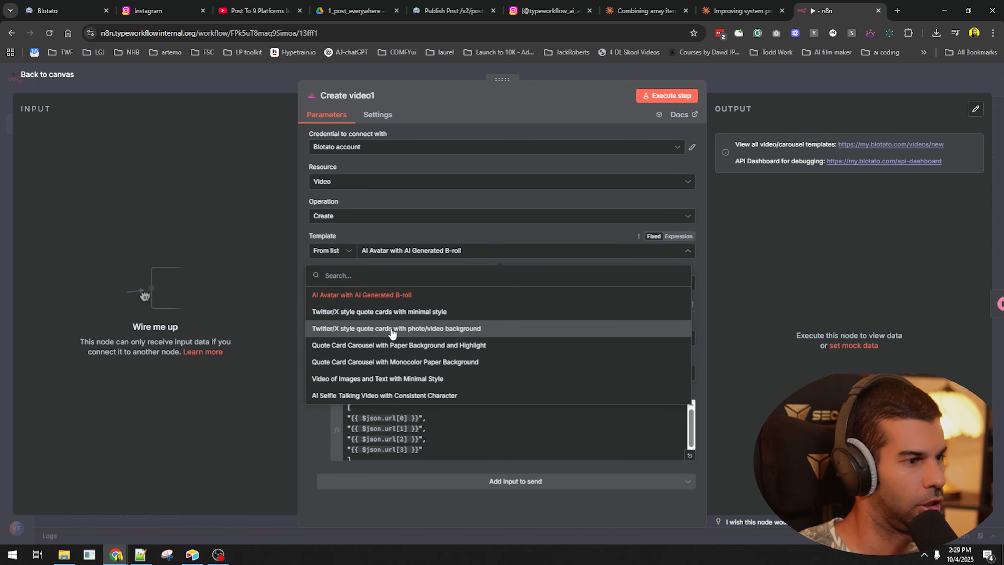
{"action": "left_click", "coordinate": [392, 330]}
{"action": "scroll", "coordinate": [427, 318], "scroll_direction": "down", "scroll_amount": 3}
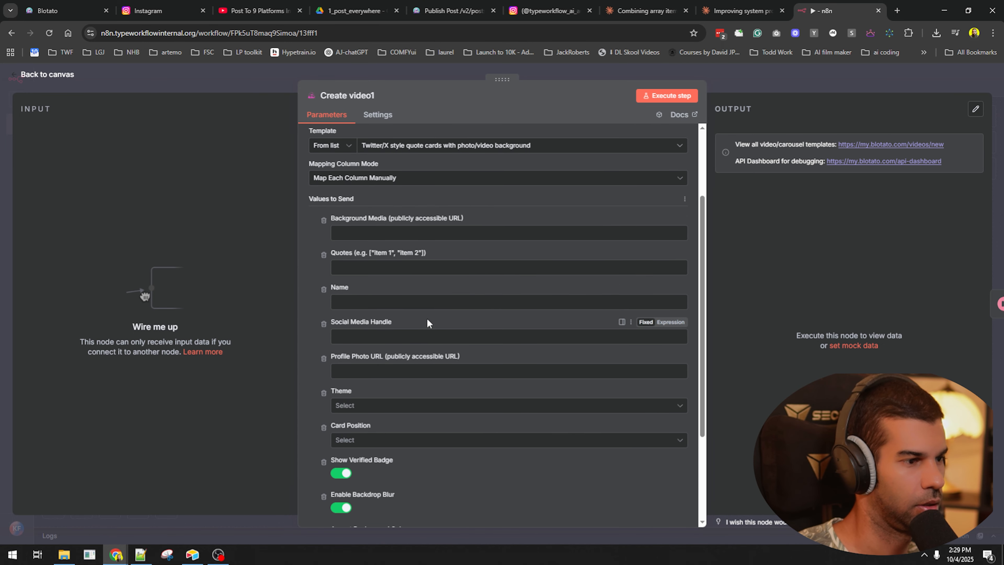
{"action": "scroll", "coordinate": [374, 242], "scroll_direction": "up", "scroll_amount": 3}
{"action": "left_click", "coordinate": [435, 251]}
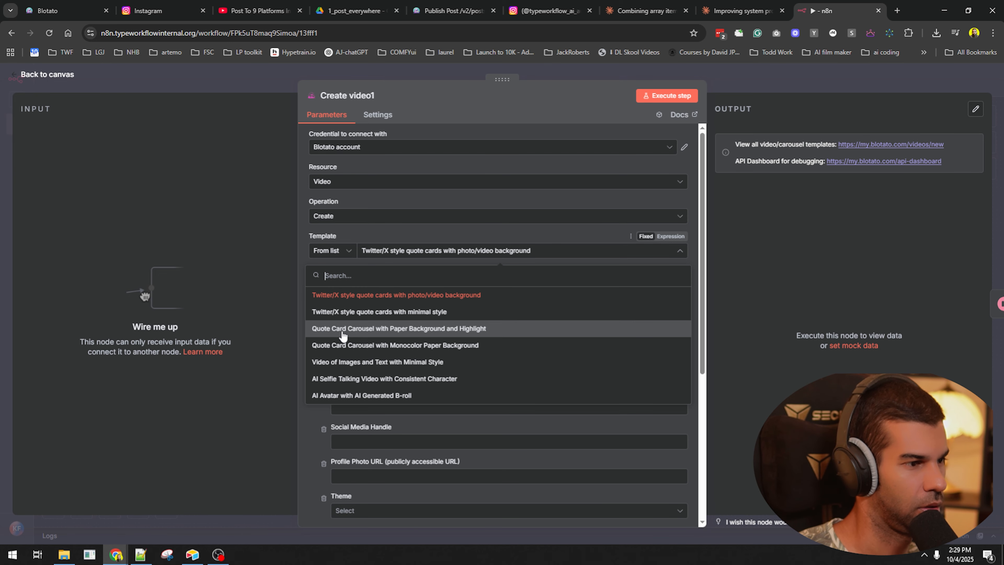
{"action": "left_click", "coordinate": [381, 328]}
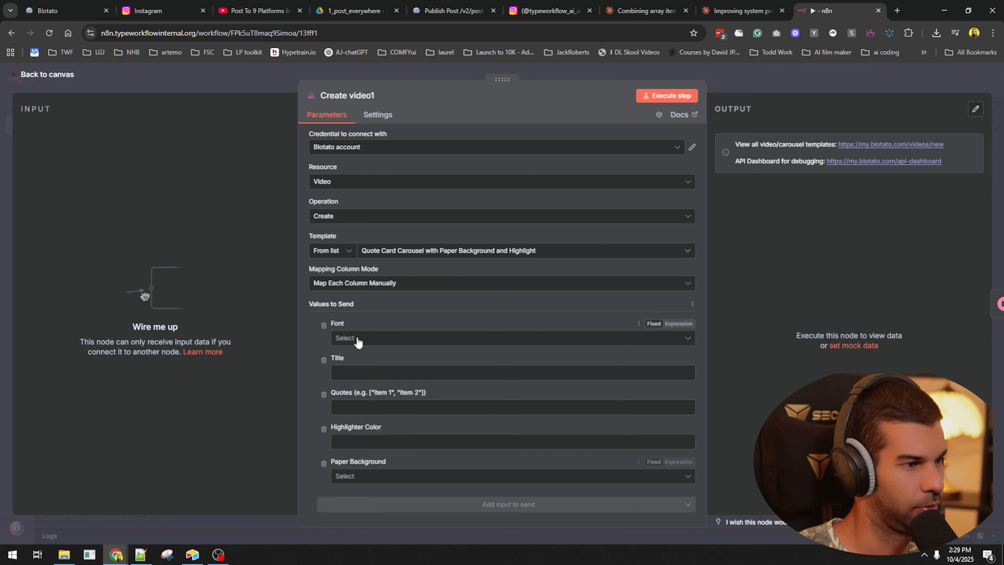
- Set the font to Poppins and enter the title 'Starting an AI Automation Agency'
{"action": "left_click", "coordinate": [363, 338]}
{"action": "scroll", "coordinate": [404, 422], "scroll_direction": "down", "scroll_amount": 3}
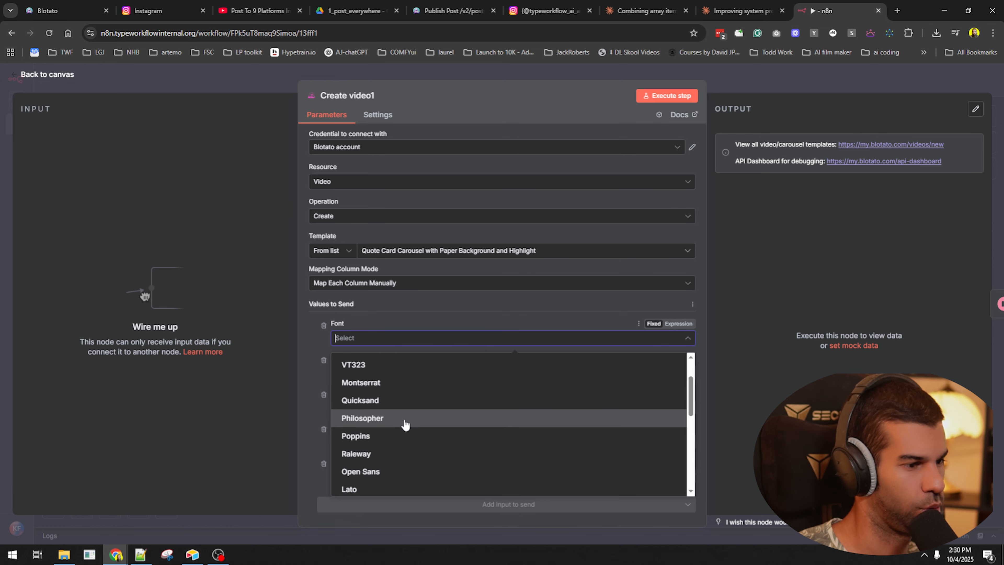
{"action": "left_click", "coordinate": [364, 386]}
{"action": "left_click", "coordinate": [382, 368]}
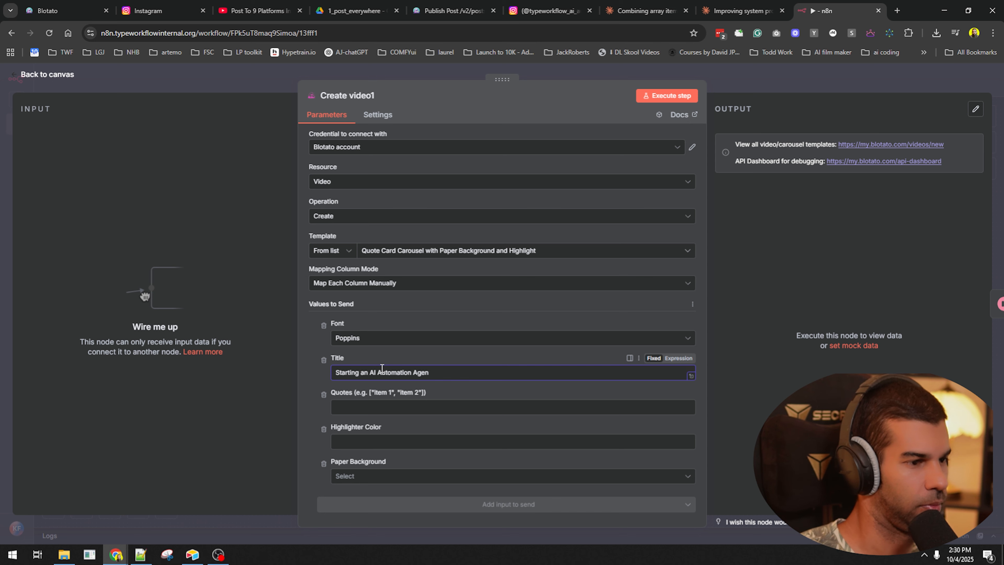
- Enter the JSON quotes array, reusing the title words in the first quote
{"action": "left_click", "coordinate": [389, 408]}
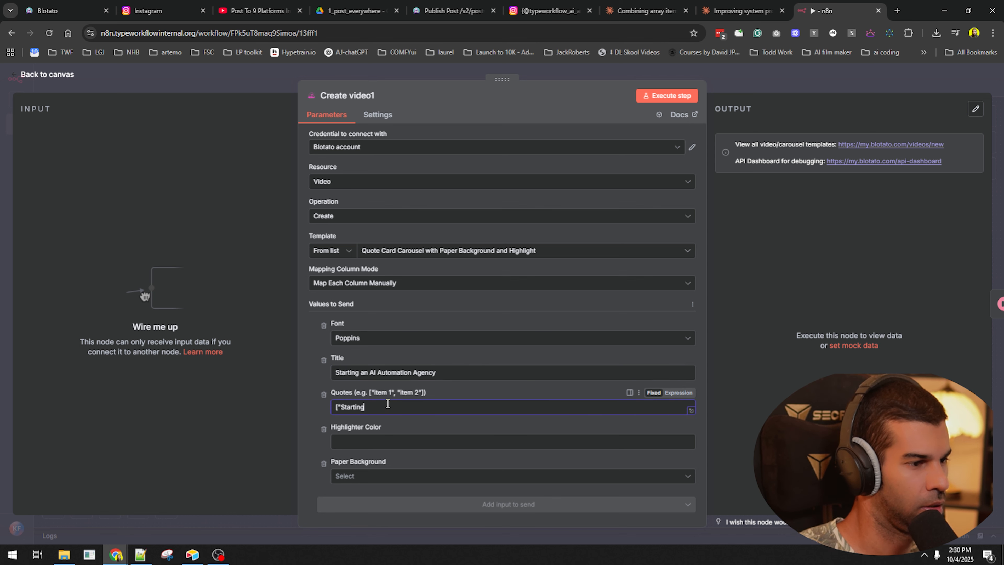
{"action": "type", "text": "[\"Starting"}
{"action": "left_click_drag", "start_coordinate": [361, 372], "coordinate": [436, 372]}
{"action": "key", "text": "ctrl+c"}
{"action": "left_click", "coordinate": [439, 407]}
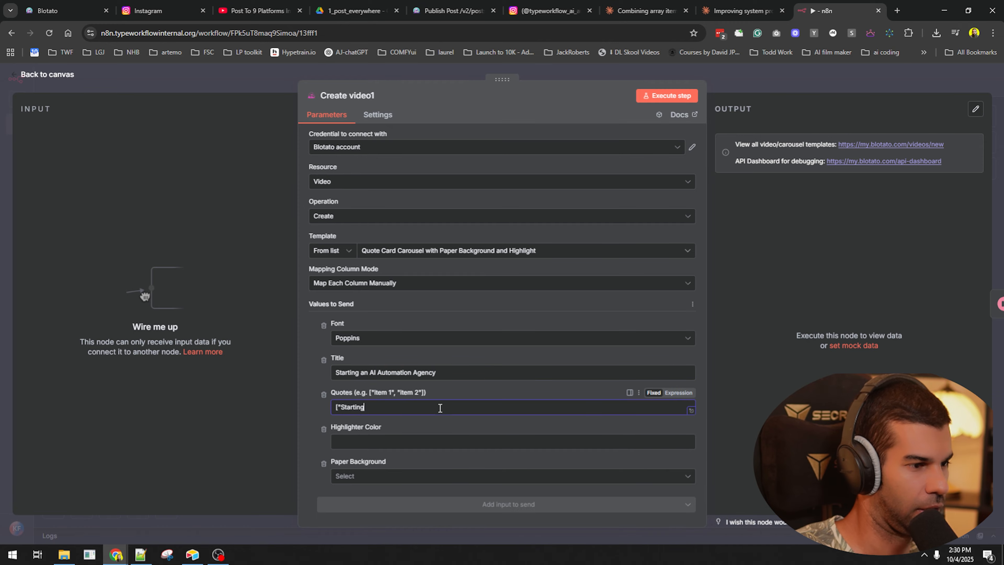
{"action": "key", "text": "ctrl+v"}
{"action": "left_click", "coordinate": [363, 407]}
{"action": "key", "text": "End"}
{"action": "type", "text": "is"}
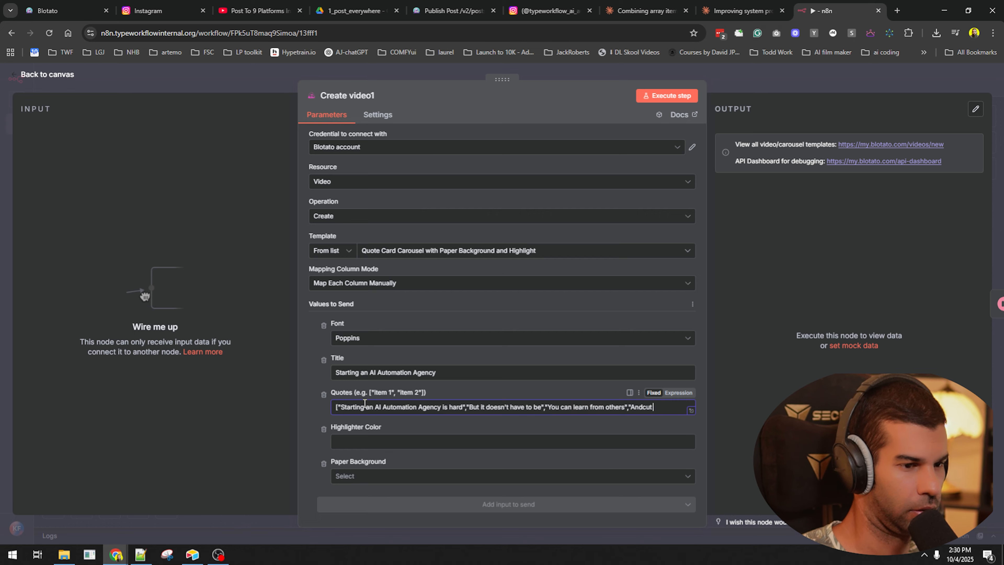
{"action": "type", "text": "time"}
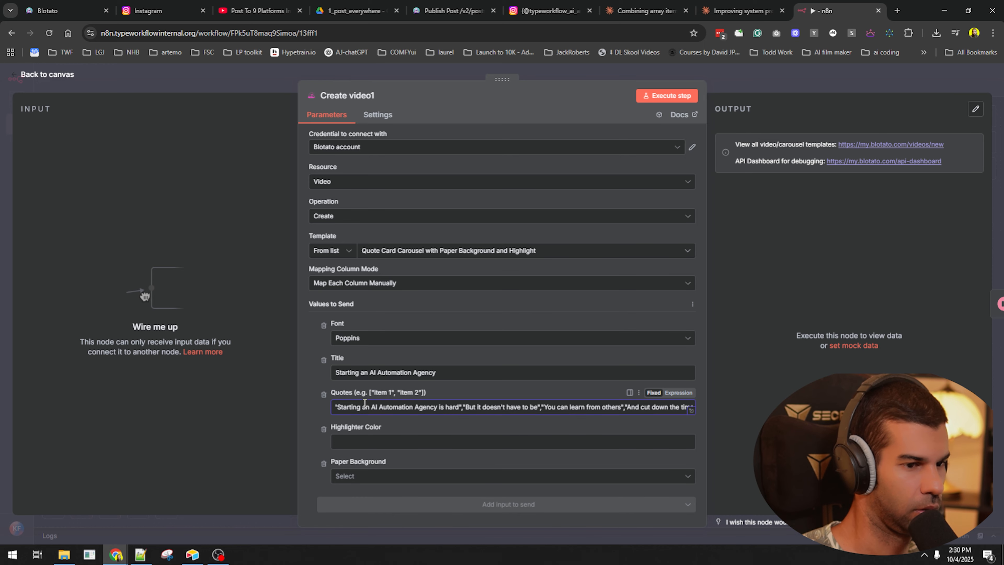
{"action": "type", "text": " it takes\"]"}
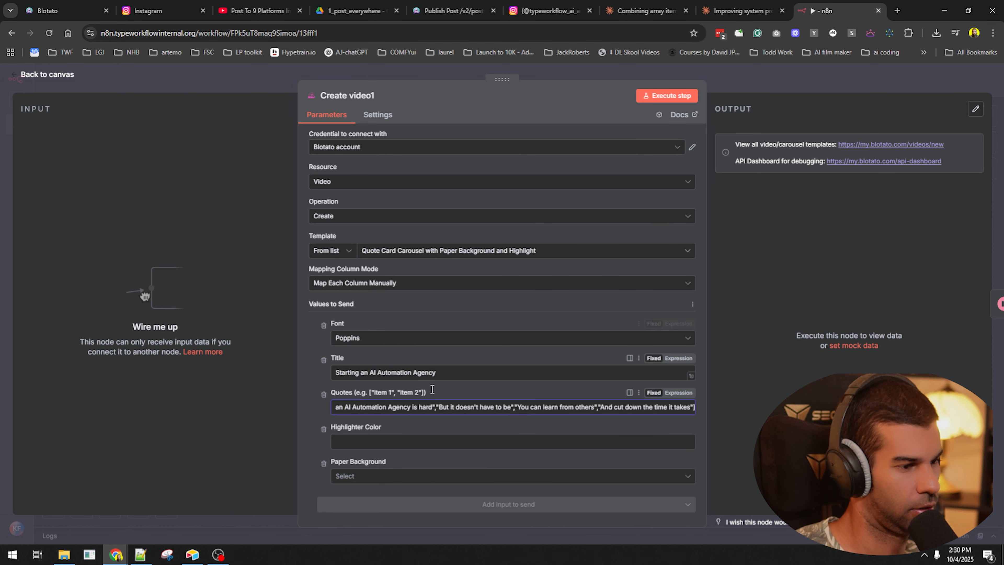
- Choose White paper as the paper background
{"action": "left_click", "coordinate": [412, 441]}
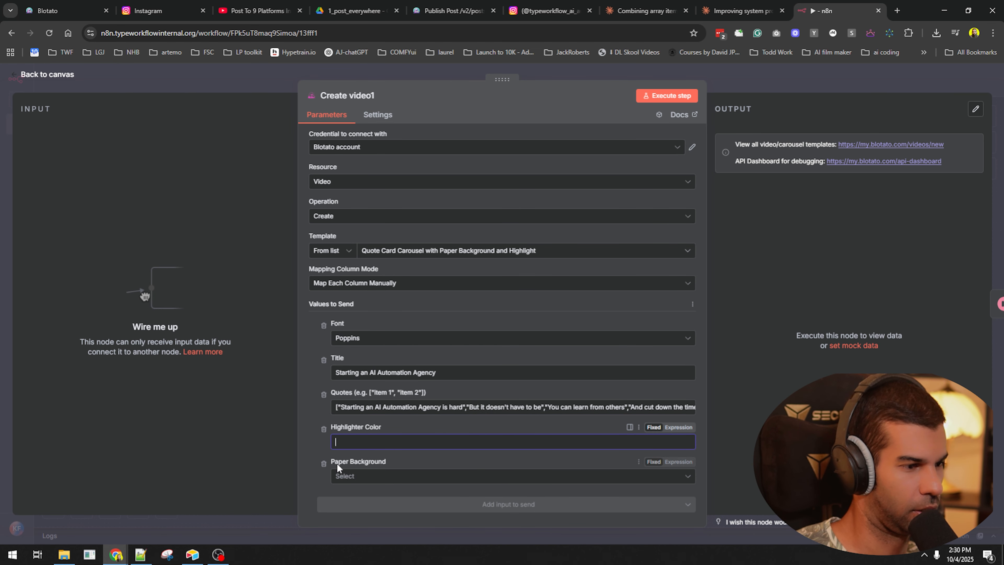
{"action": "left_click", "coordinate": [349, 478]}
{"action": "left_click", "coordinate": [378, 413]}
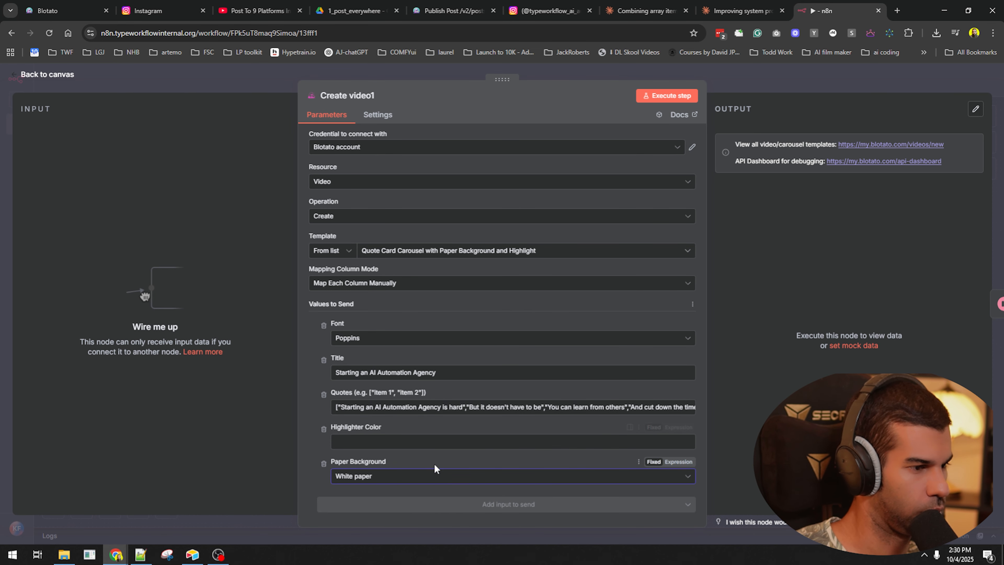
{"action": "key", "text": "Escape"}
- Add a 'When clicking Execute workflow' manual trigger before Create video1 and save
{"action": "key", "text": "Tab"}
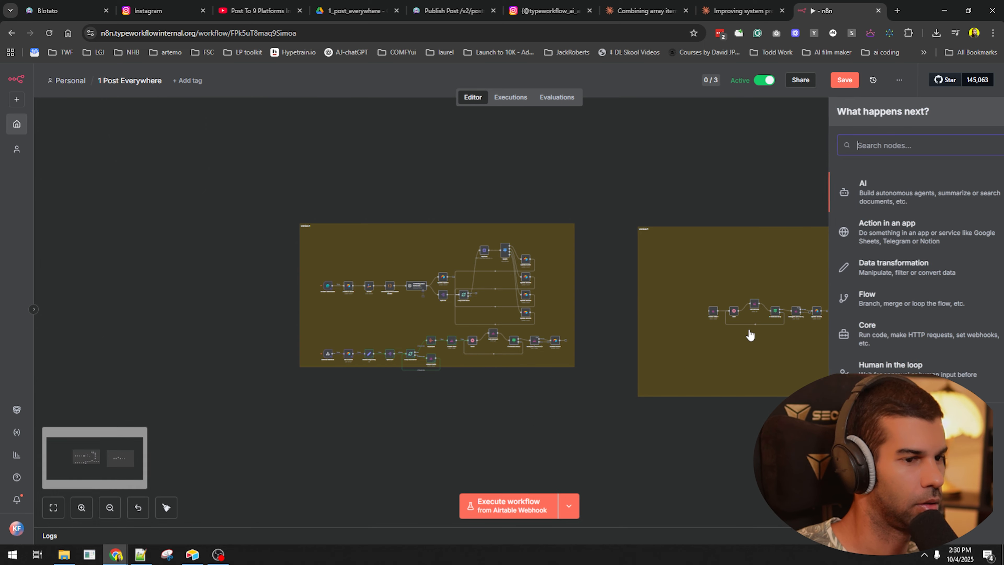
{"action": "left_click", "coordinate": [862, 422]}
{"action": "left_click", "coordinate": [849, 198]}
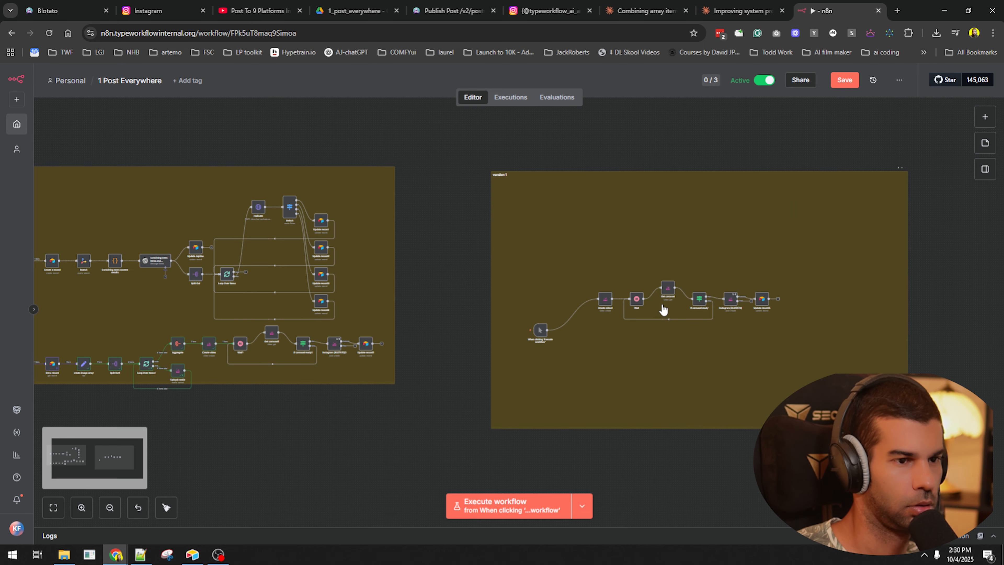
{"action": "key", "text": "ctrl+s"}
- Delete Update record5, save, run from the manual trigger, and go to Blotato
{"action": "scroll", "coordinate": [744, 302], "scroll_direction": "up", "scroll_amount": 4}
{"action": "key", "text": "Delete"}
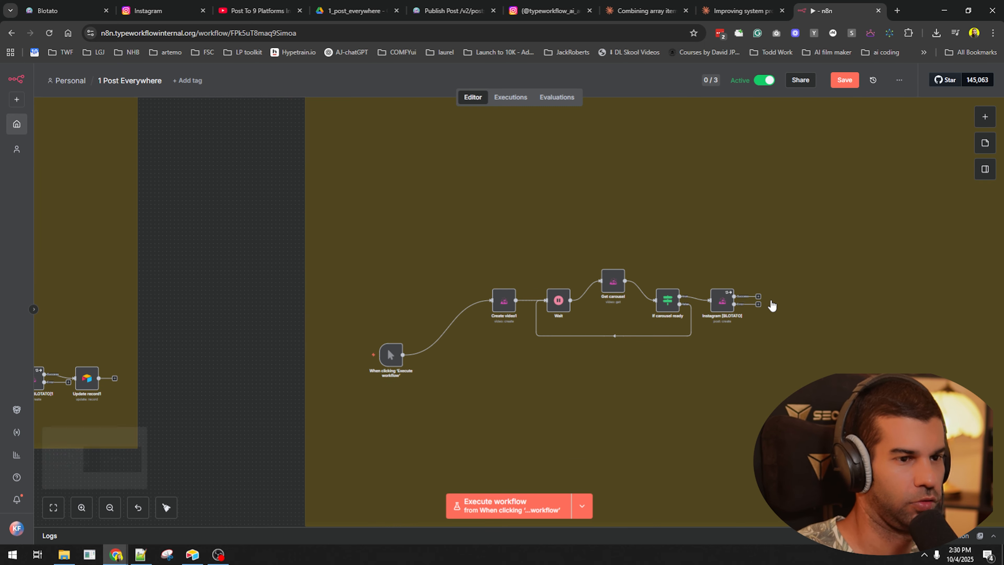
{"action": "key", "text": "1"}
{"action": "key", "text": "ctrl+s"}
{"action": "left_click", "coordinate": [582, 508]}
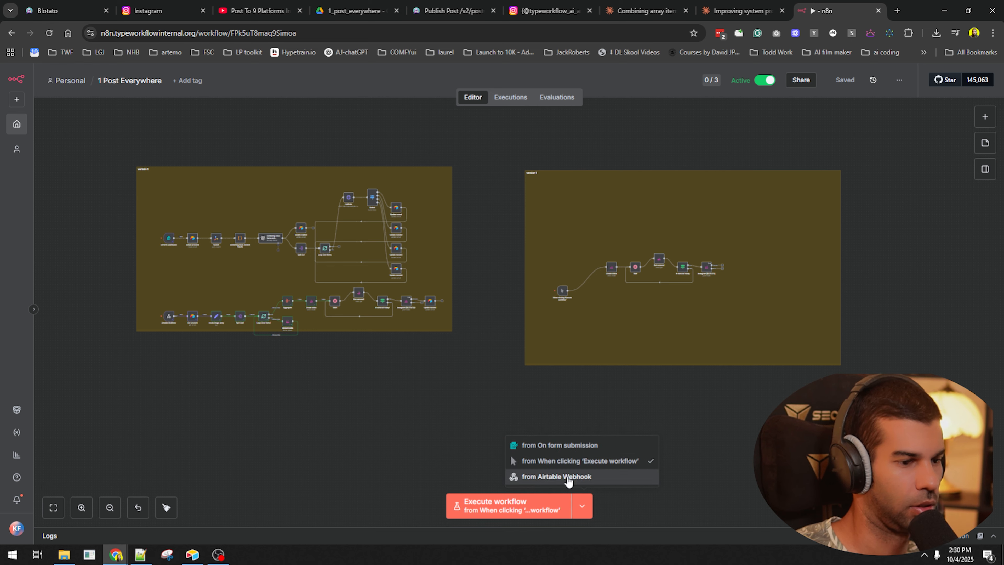
{"action": "left_click", "coordinate": [580, 463]}
{"action": "scroll", "coordinate": [609, 234], "scroll_direction": "up", "scroll_amount": 4}
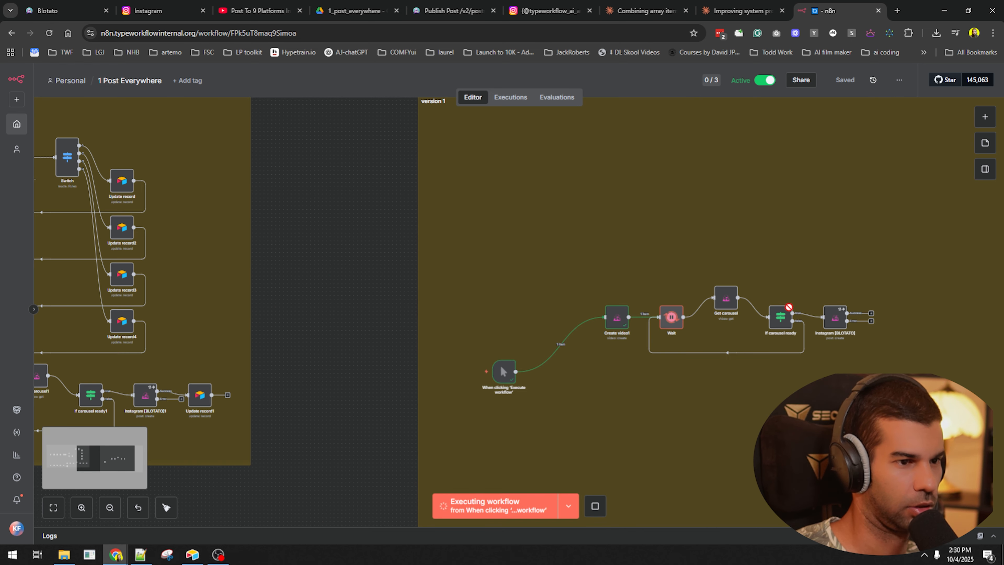
{"action": "scroll", "coordinate": [678, 332], "scroll_direction": "down", "scroll_amount": 2}
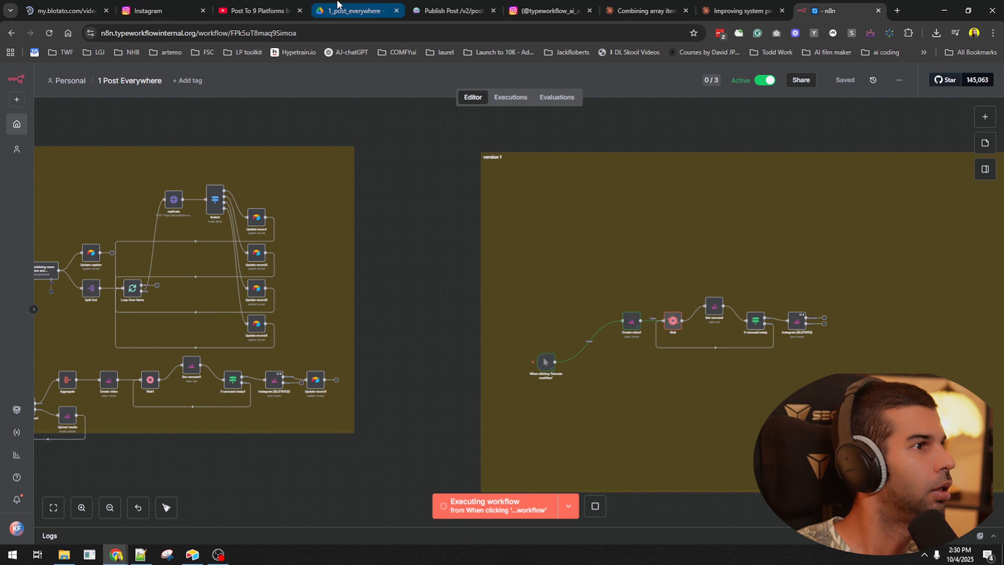
{"action": "left_click", "coordinate": [55, 11]}
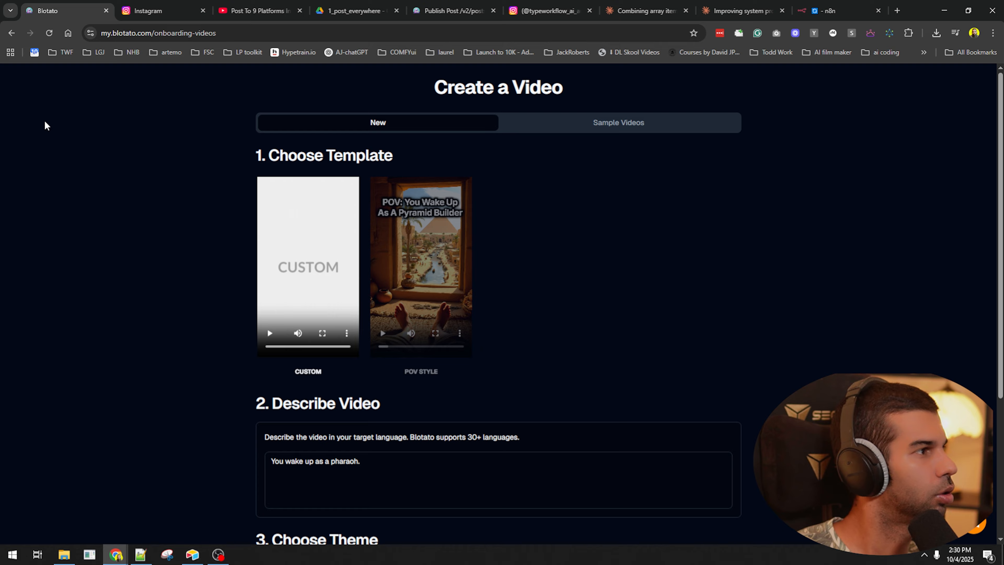
{"action": "left_click", "coordinate": [10, 33]}
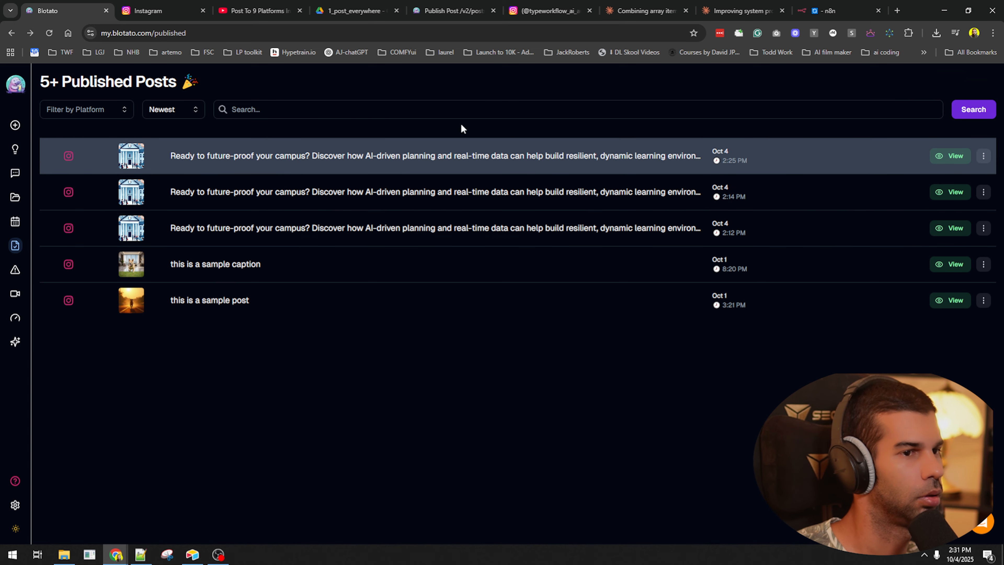
{"action": "key", "text": "ctrl+shift+Tab"}
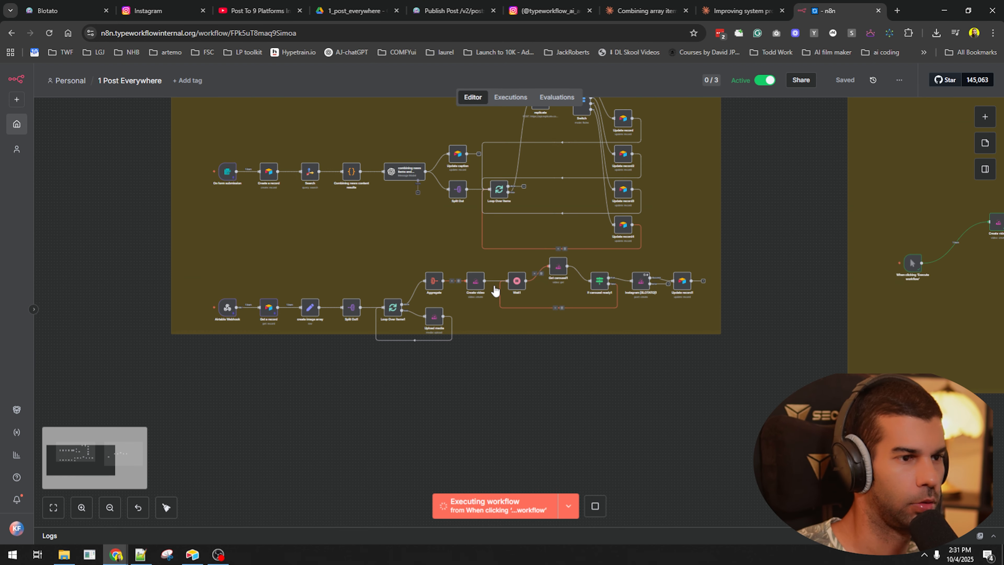
{"action": "key", "text": "ctrl+Tab"}
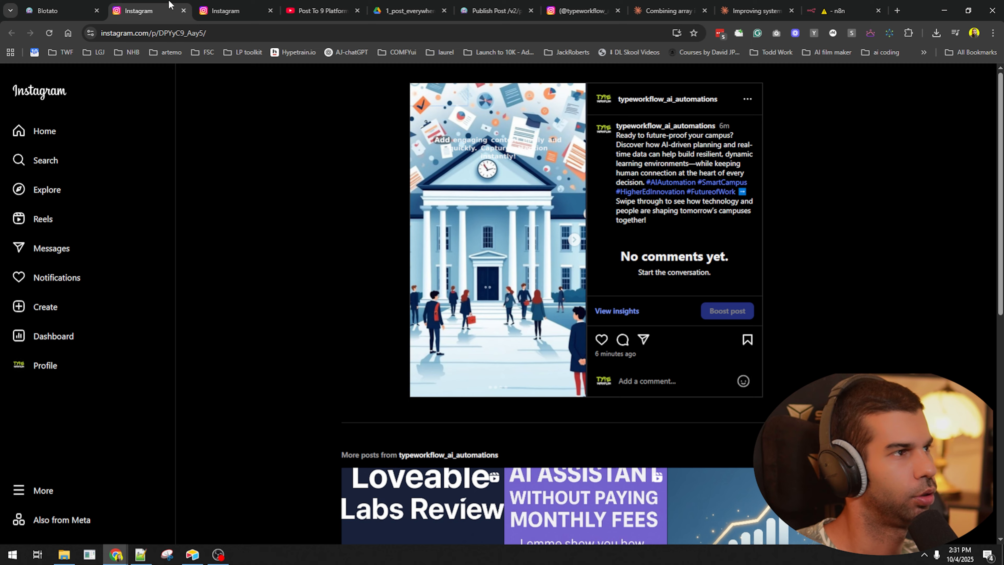
{"action": "left_click", "coordinate": [85, 4]}
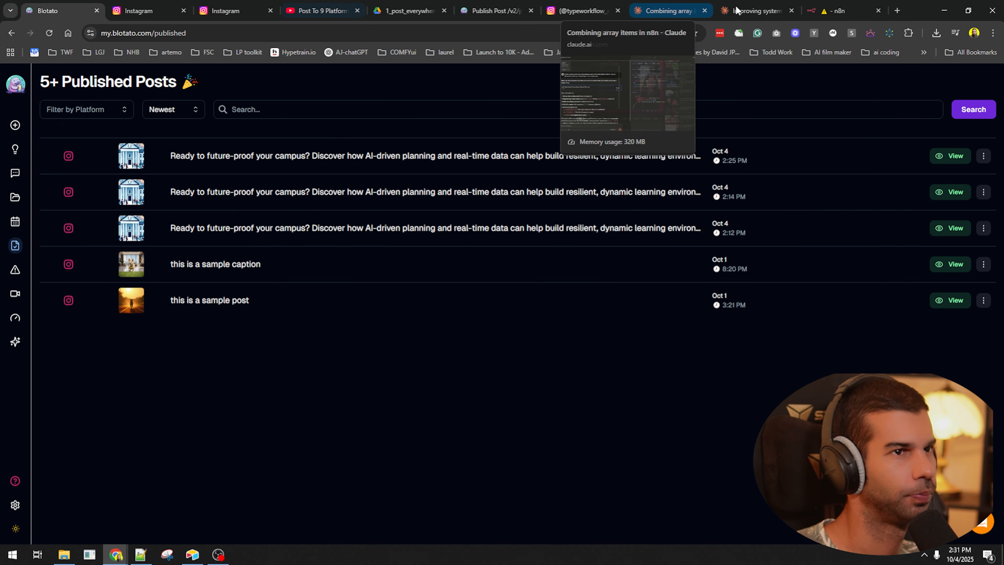
{"action": "left_click", "coordinate": [838, 10]}
- Replace the Instagram [BLOTATO] Text expression with the sample caption 'sample post tex' and save
{"action": "left_click_drag", "start_coordinate": [514, 395], "coordinate": [269, 406]}
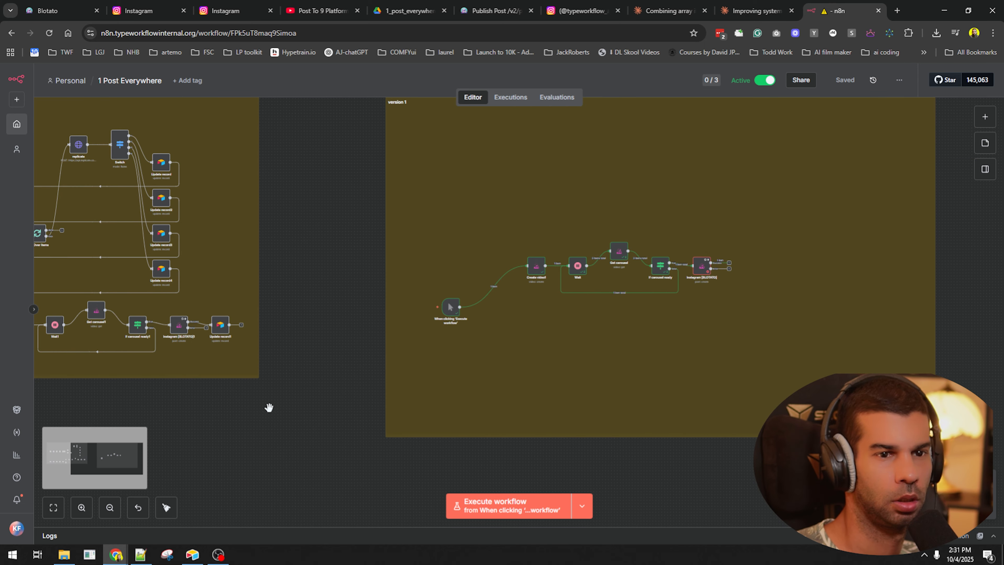
{"action": "scroll", "coordinate": [701, 267], "scroll_direction": "up", "scroll_amount": 6}
{"action": "double_click", "coordinate": [697, 267]}
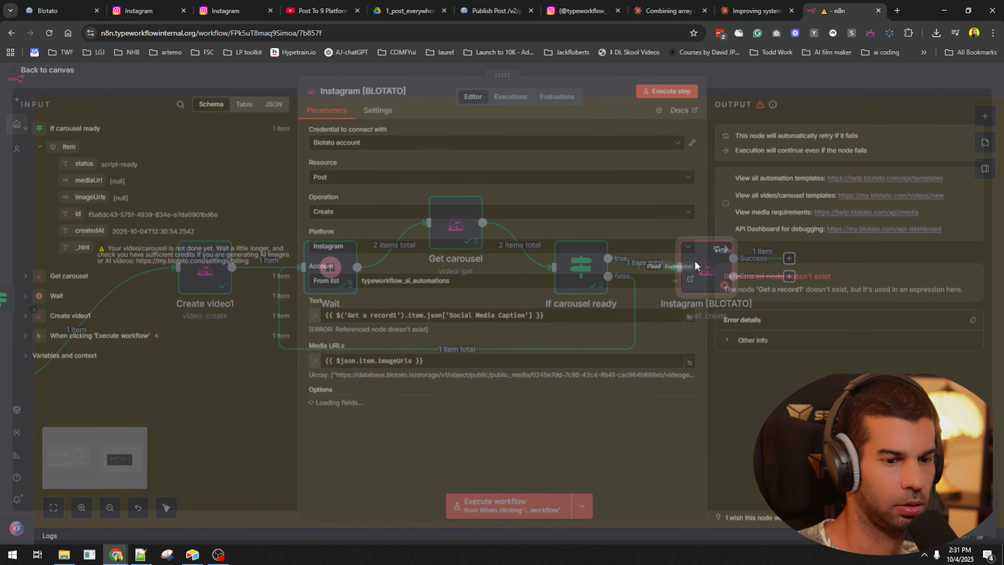
{"action": "left_click", "coordinate": [362, 320]}
{"action": "key", "text": "ctrl+a"}
{"action": "key", "text": "BackSpace"}
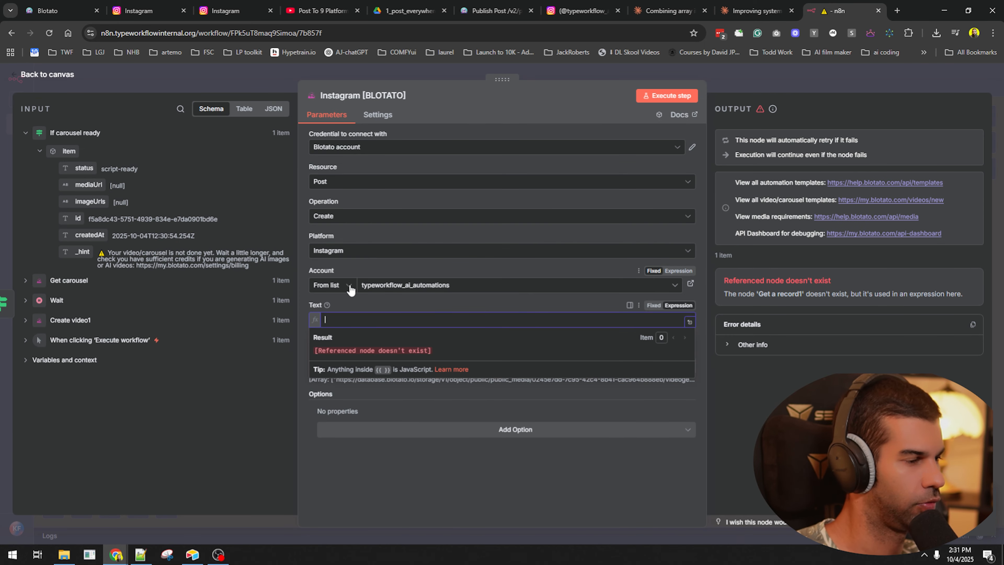
{"action": "type", "text": "sample po"}
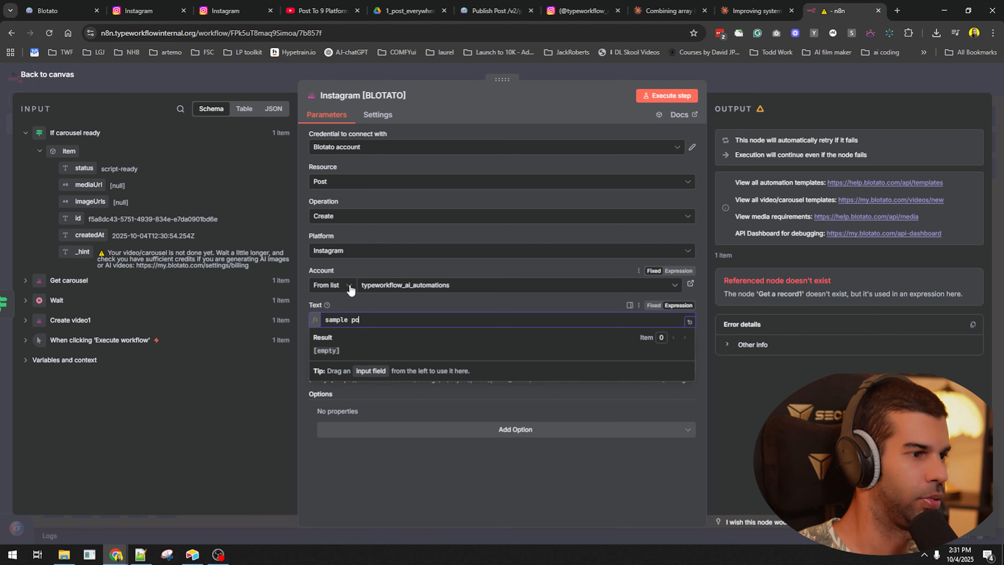
{"action": "type", "text": "st tex"}
{"action": "left_click", "coordinate": [786, 81]}
{"action": "key", "text": "ctrl+s"}
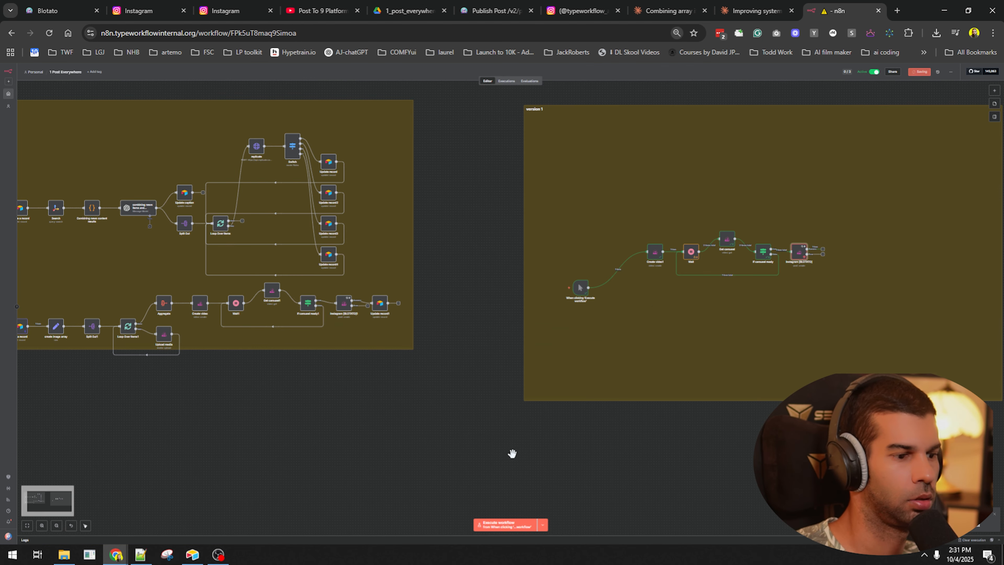
- Execute the workflow and reset the zoom to view the whole left workflow
{"action": "scroll", "coordinate": [640, 288], "scroll_direction": "up", "scroll_amount": 8}
{"action": "key", "text": "ctrl+Return"}
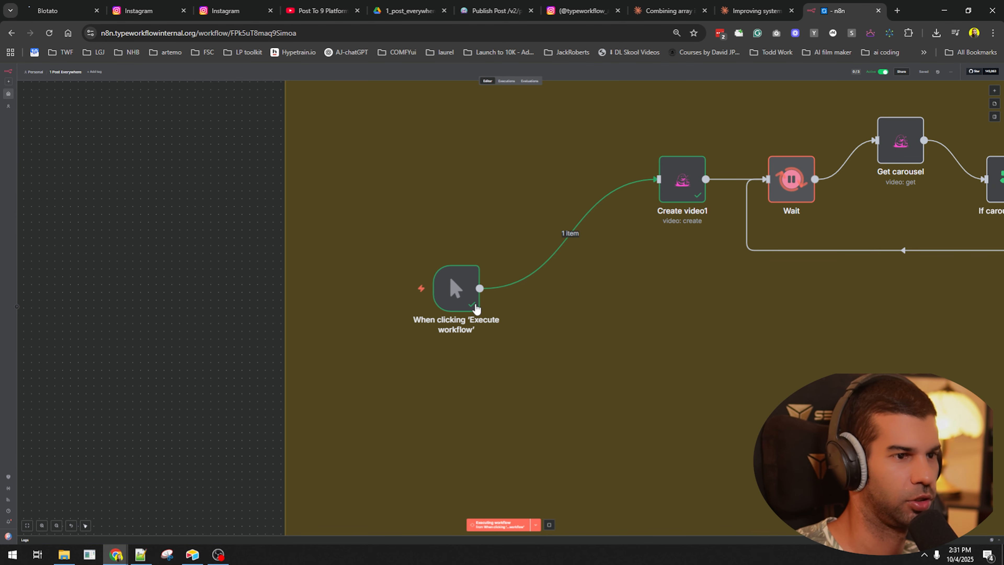
{"action": "scroll", "coordinate": [437, 303], "scroll_direction": "down", "scroll_amount": 5}
{"action": "key", "text": "ctrl+0"}
{"action": "scroll", "coordinate": [461, 247], "scroll_direction": "down", "scroll_amount": 5}
{"action": "scroll", "coordinate": [386, 298], "scroll_direction": "down", "scroll_amount": 2}
{"action": "left_click_drag", "start_coordinate": [296, 357], "coordinate": [515, 367]}
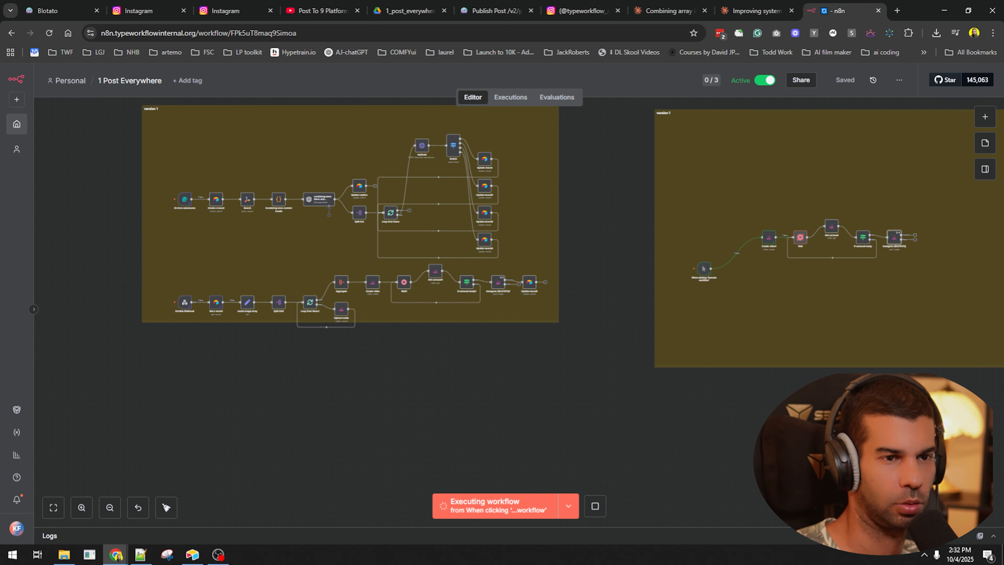
- Copy the 14:28:58 execution's data into the editor and unpin the pinned node data
{"action": "left_click_drag", "start_coordinate": [910, 416], "coordinate": [774, 452]}
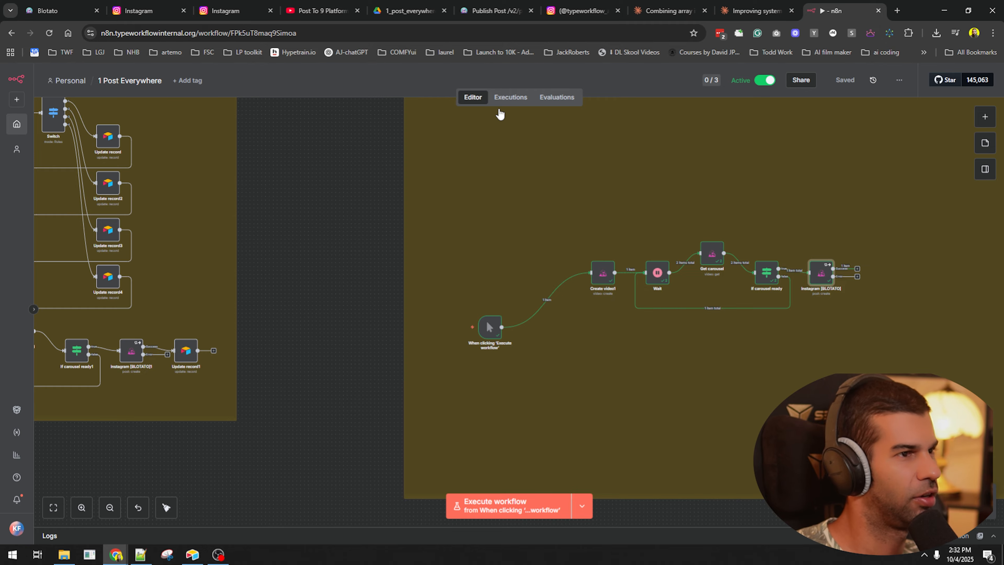
{"action": "left_click", "coordinate": [510, 98]}
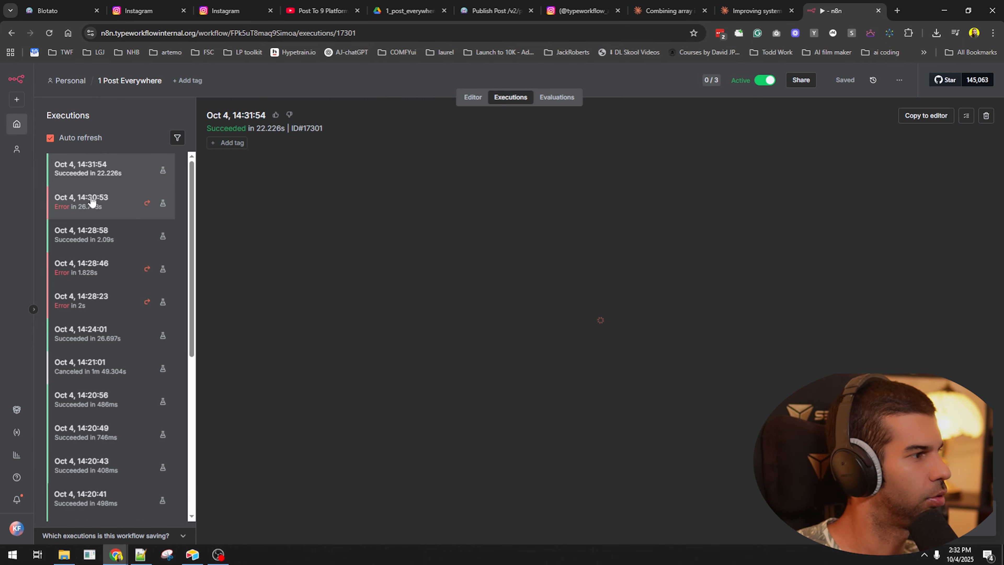
{"action": "left_click", "coordinate": [105, 244]}
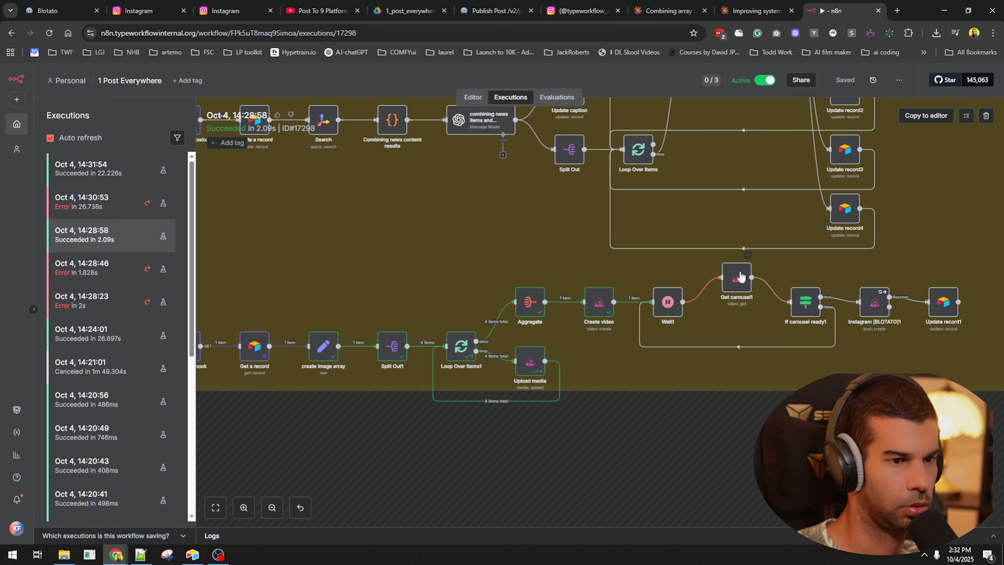
{"action": "left_click", "coordinate": [926, 115]}
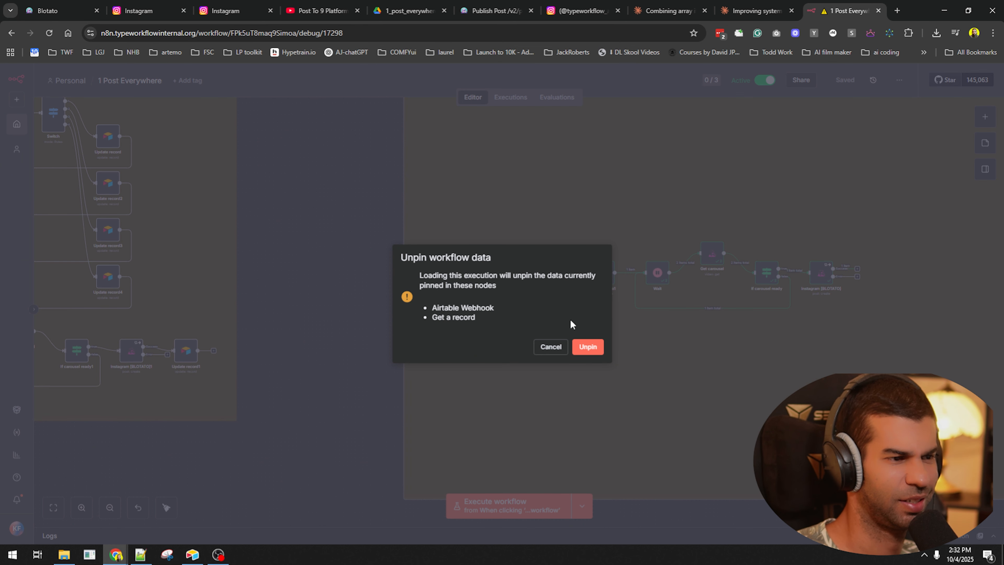
{"action": "left_click", "coordinate": [586, 348]}
- Save and execute the workflow from the Airtable Webhook trigger
{"action": "scroll", "coordinate": [486, 331], "scroll_direction": "down", "scroll_amount": 3}
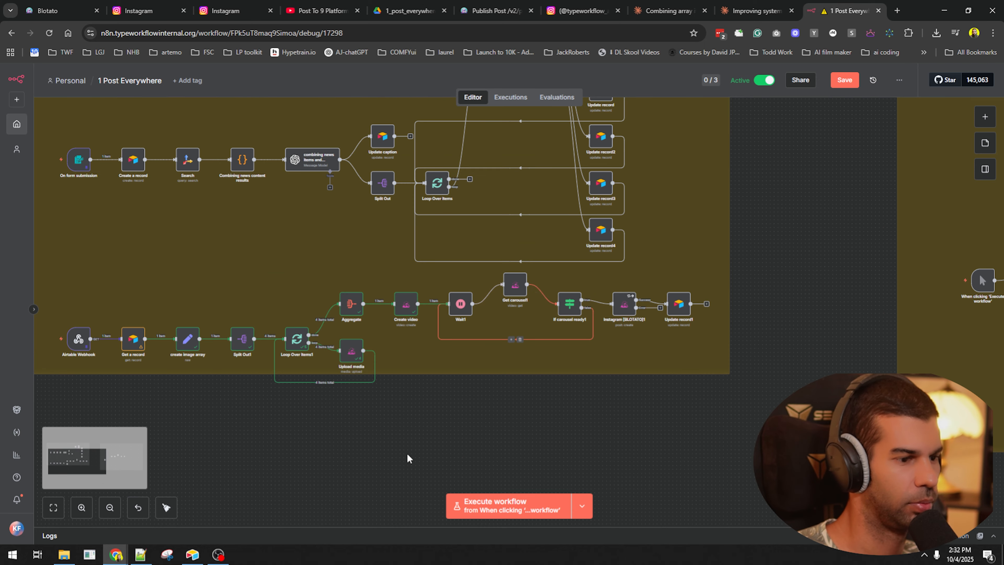
{"action": "left_click_drag", "start_coordinate": [410, 449], "coordinate": [606, 430]}
{"action": "key", "text": "ctrl+s"}
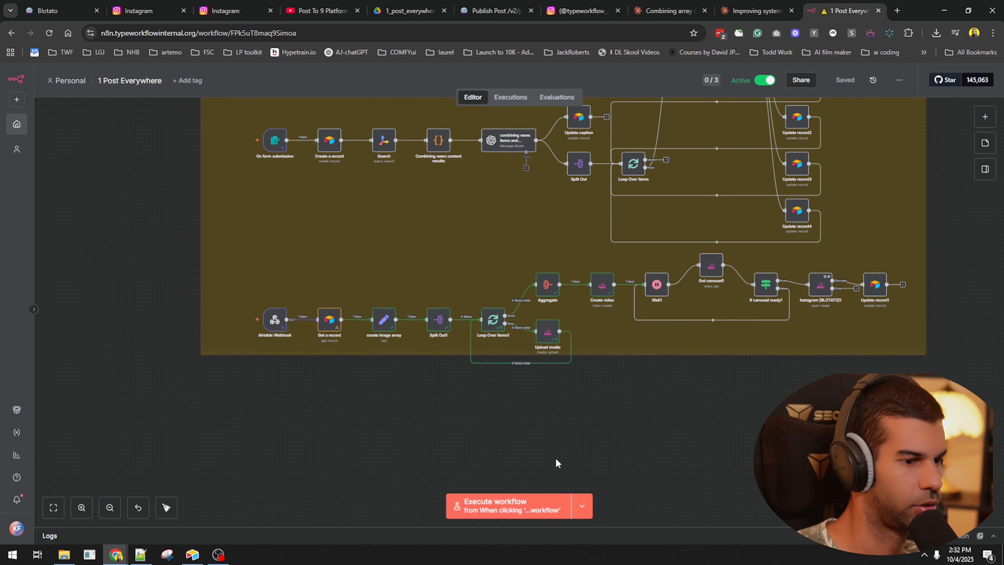
{"action": "left_click", "coordinate": [578, 507]}
{"action": "left_click", "coordinate": [513, 476]}
{"action": "left_click", "coordinate": [513, 505]}
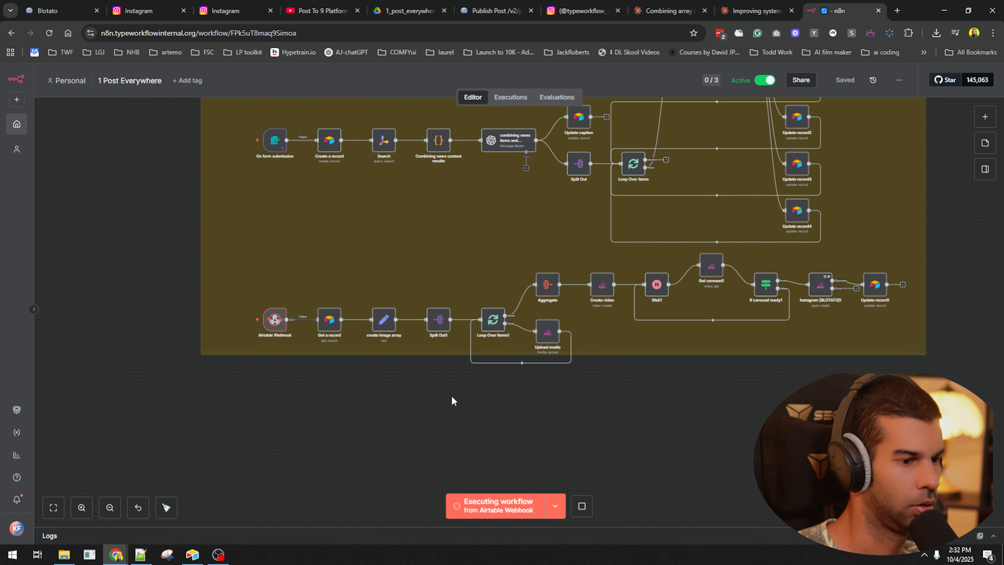
- Reload the Instagram post, check the profile feed (still 6 posts), then return to Blotato
{"action": "left_click", "coordinate": [47, 5]}
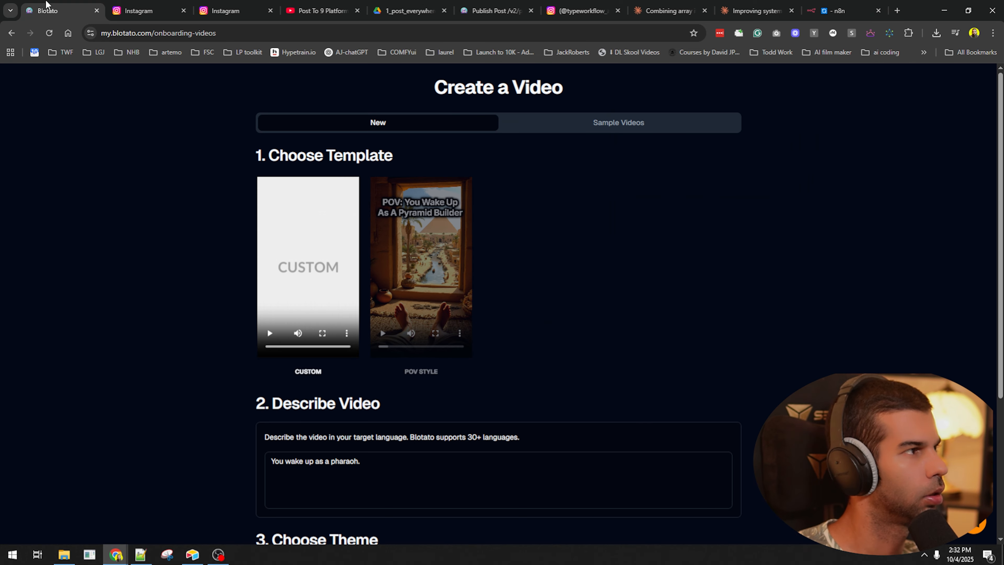
{"action": "left_click", "coordinate": [134, 11]}
{"action": "key", "text": "F5"}
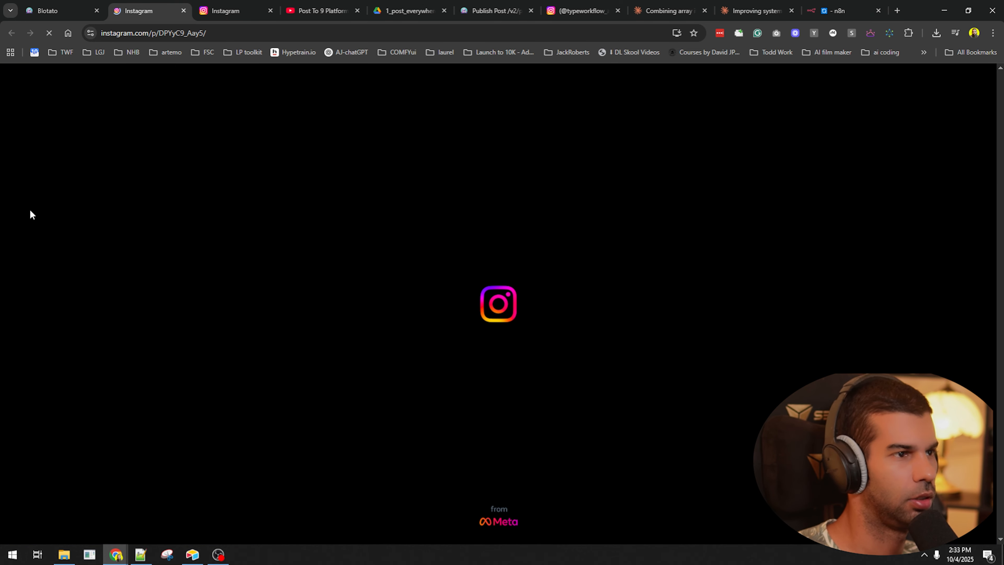
{"action": "left_click", "coordinate": [50, 365]}
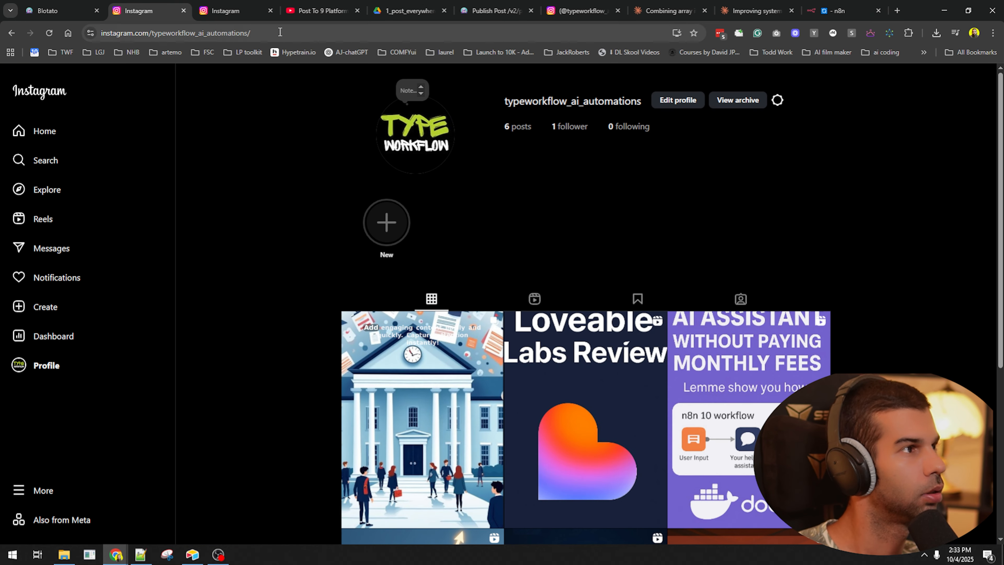
{"action": "left_click", "coordinate": [81, 2]}
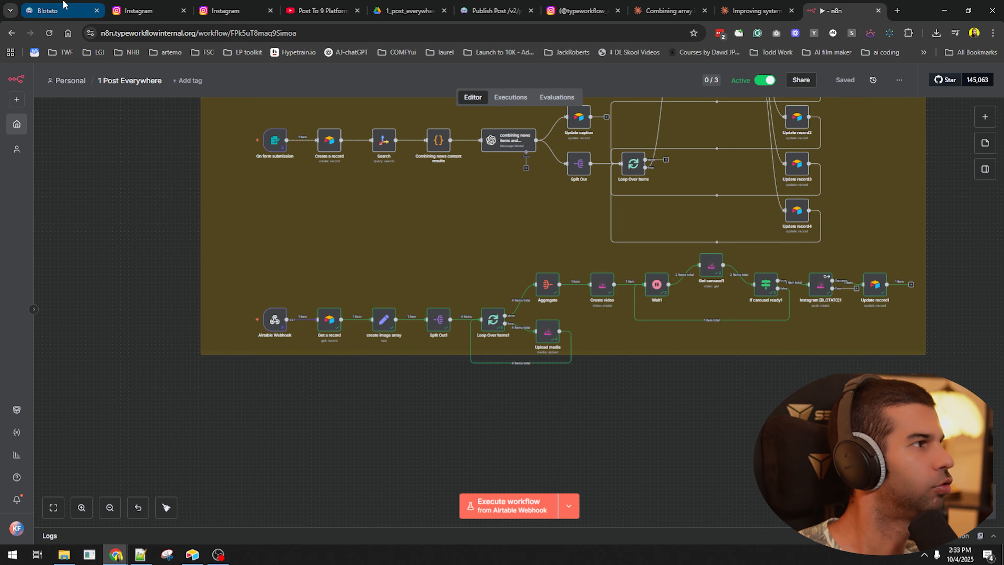
{"action": "left_click", "coordinate": [60, 11]}
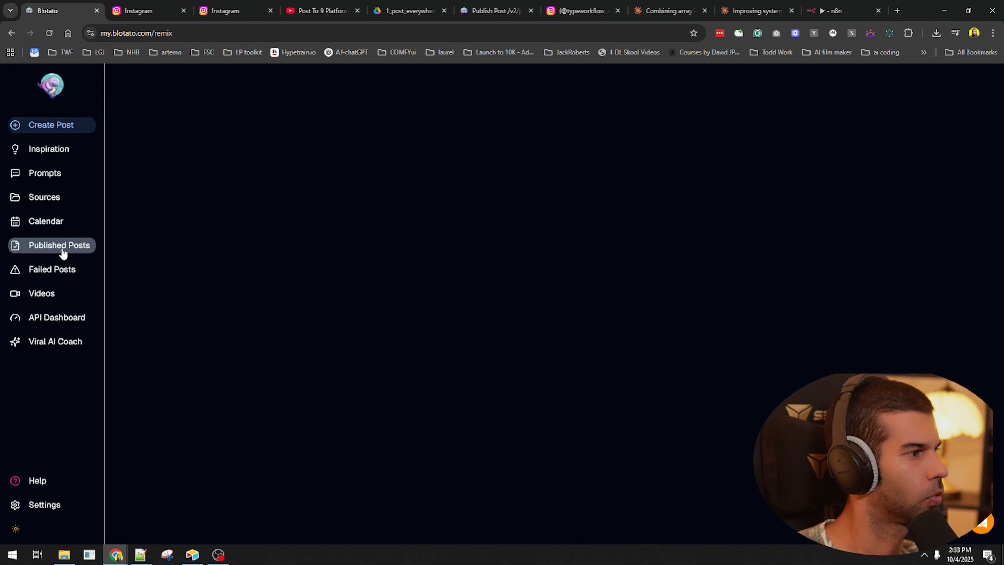
- Open the new 'sample text' Instagram post from Published Posts and page through its quote-card slides
{"action": "left_click", "coordinate": [60, 245]}
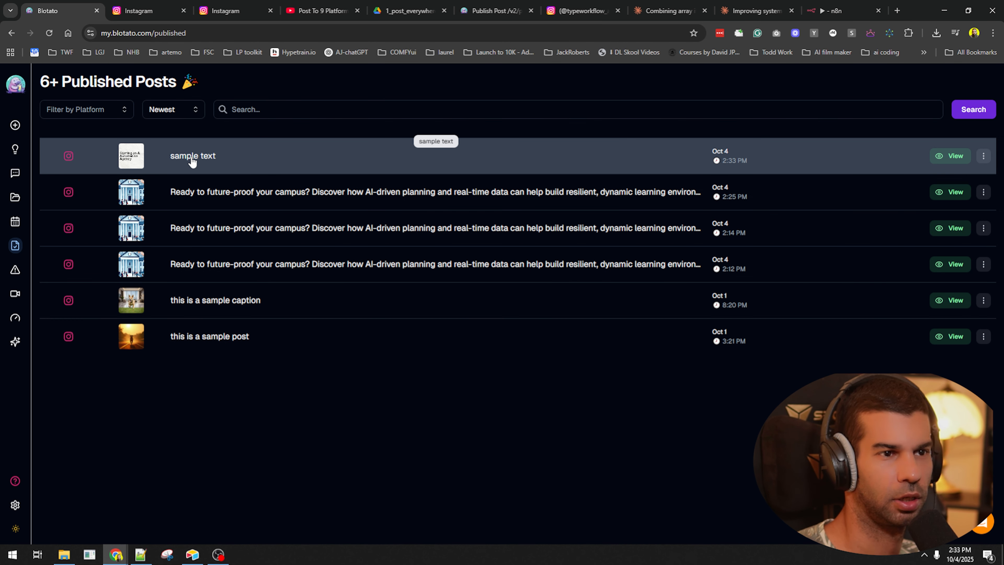
{"action": "left_click", "coordinate": [259, 158]}
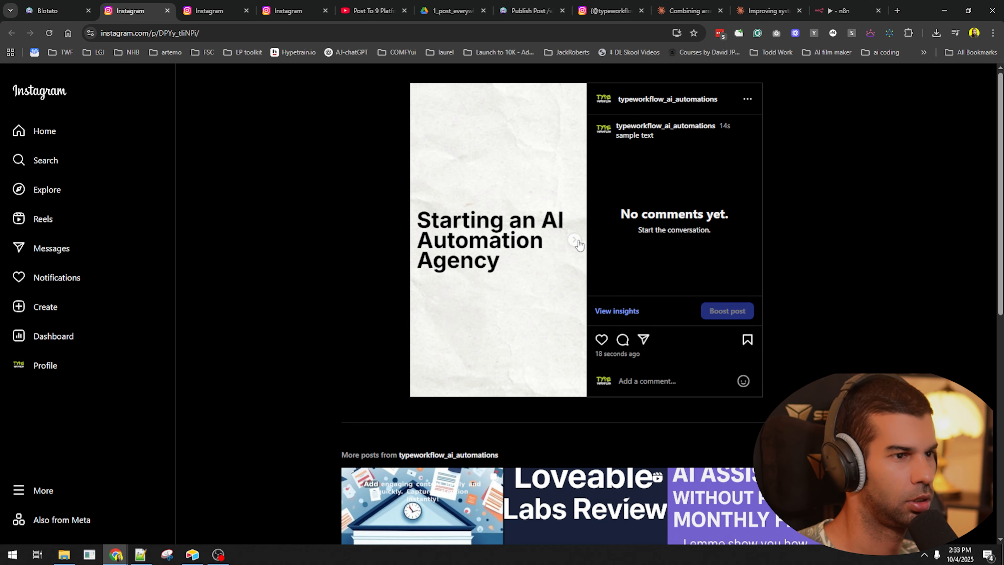
{"action": "left_click", "coordinate": [575, 241]}
{"action": "left_click", "coordinate": [575, 241]}
{"action": "left_click", "coordinate": [575, 241]}
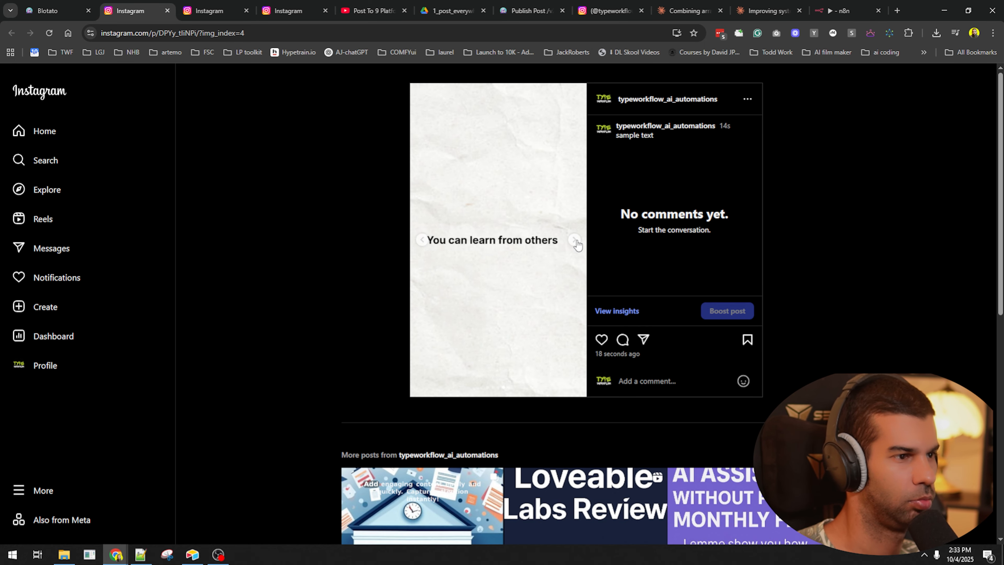
{"action": "left_click", "coordinate": [576, 241]}
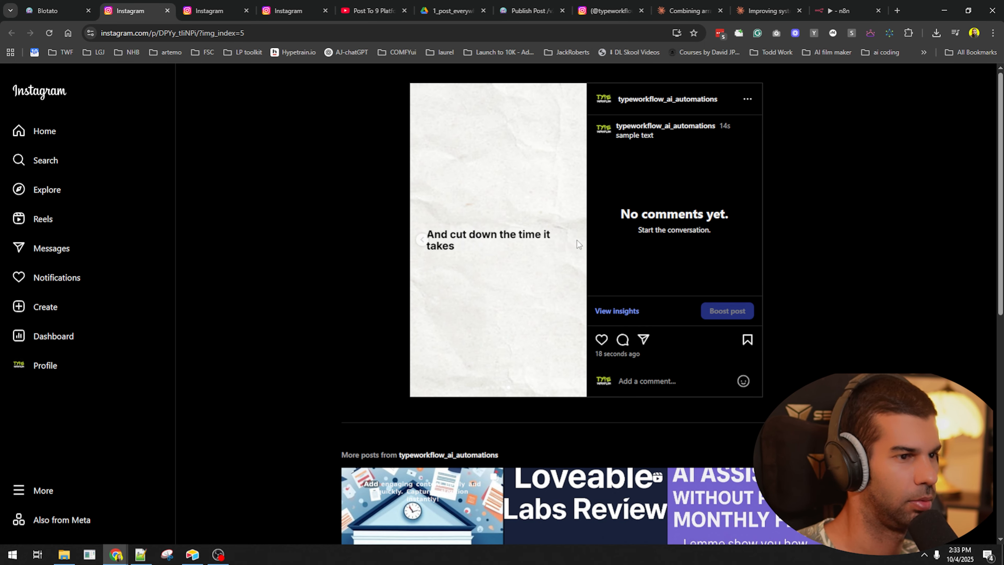
{"action": "left_click", "coordinate": [421, 240]}
{"action": "left_click", "coordinate": [421, 240]}
{"action": "left_click", "coordinate": [420, 240]}
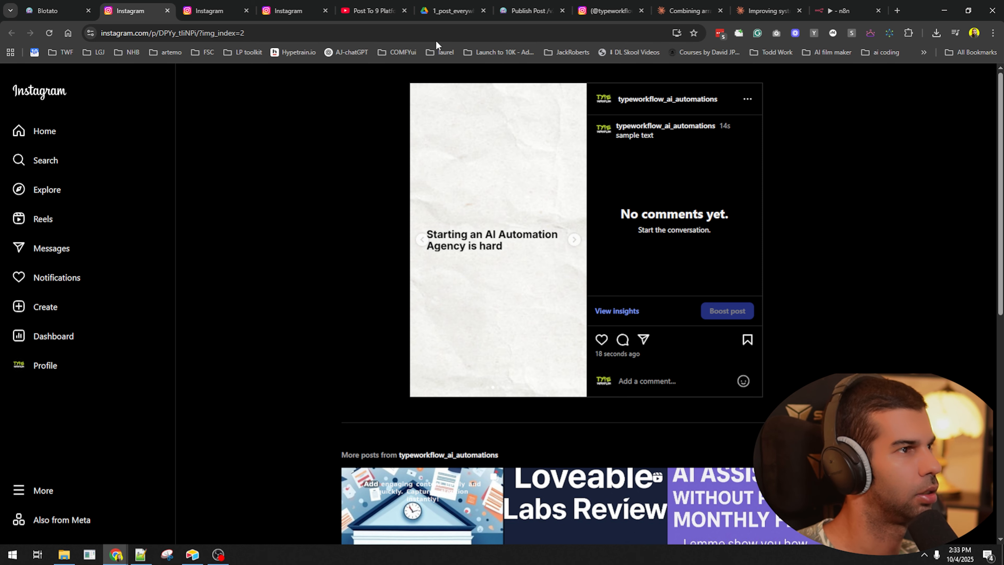
- Back in n8n, open the Create video1 node's settings
{"action": "left_click", "coordinate": [838, 10]}
{"action": "scroll", "coordinate": [403, 224], "scroll_direction": "up", "scroll_amount": 6}
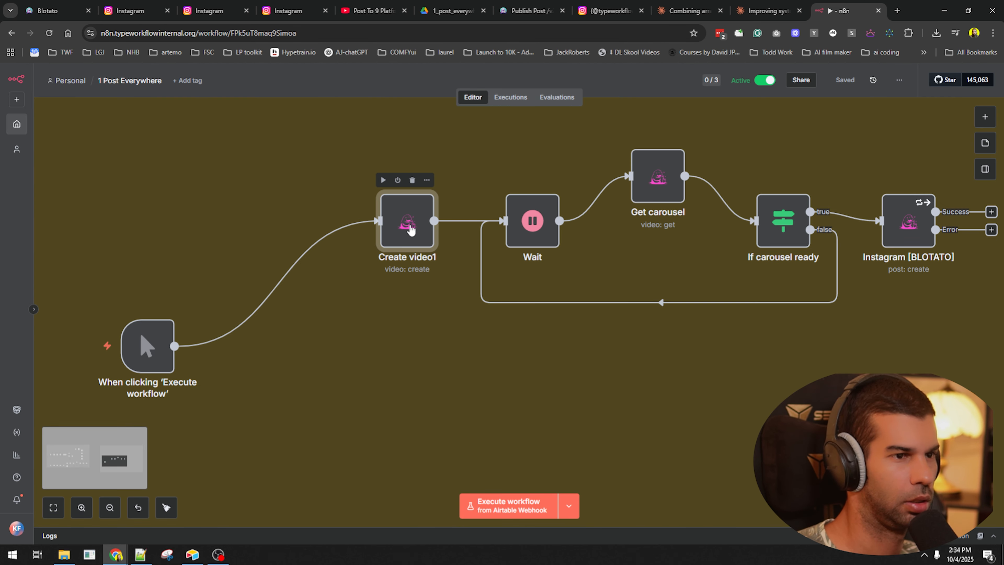
{"action": "double_click", "coordinate": [410, 227]}
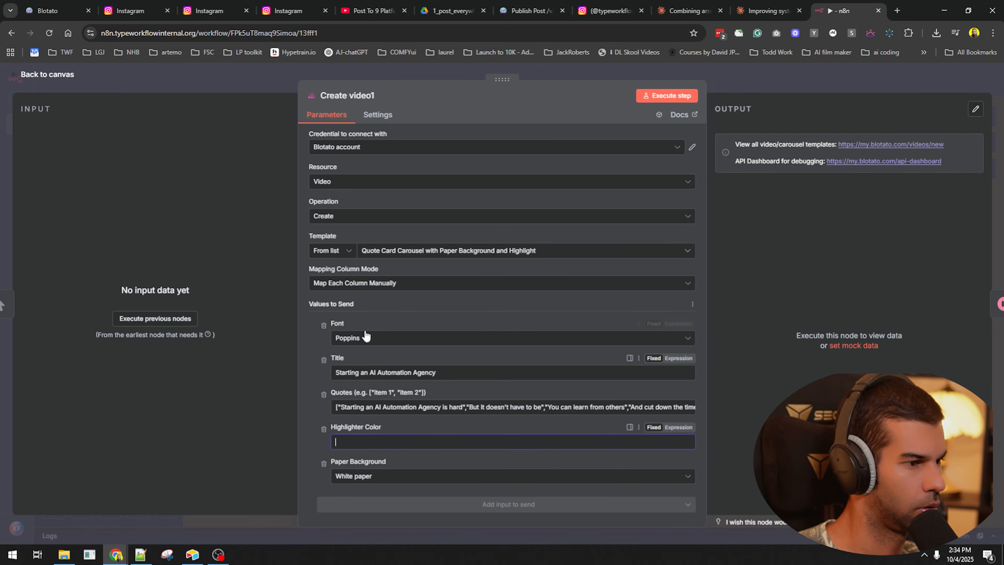
- Set Create video1's Paper Background to Yellow paper and its Font to Inter
{"action": "left_click", "coordinate": [411, 477]}
{"action": "left_click", "coordinate": [398, 435]}
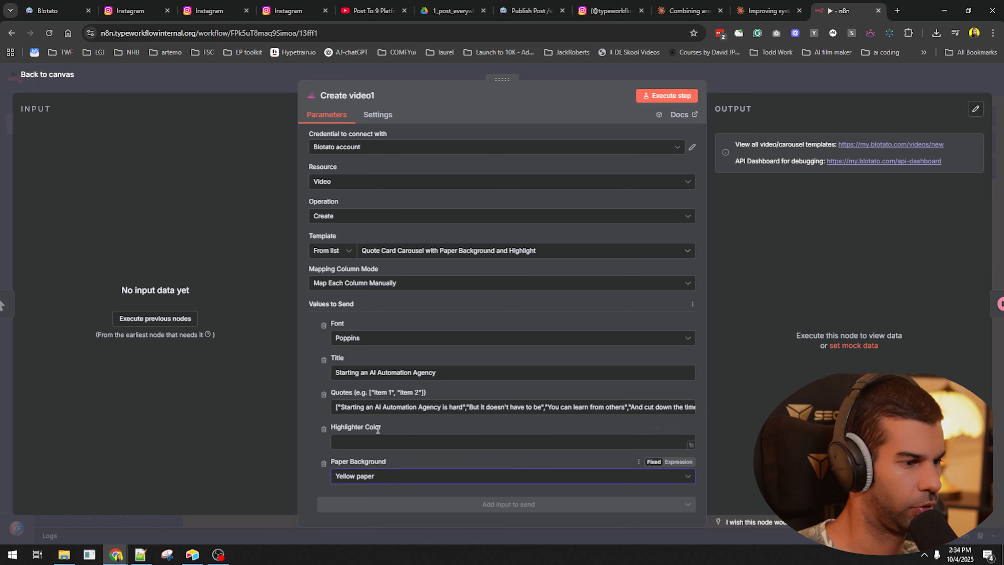
{"action": "left_click", "coordinate": [366, 339]}
{"action": "left_click", "coordinate": [366, 358]}
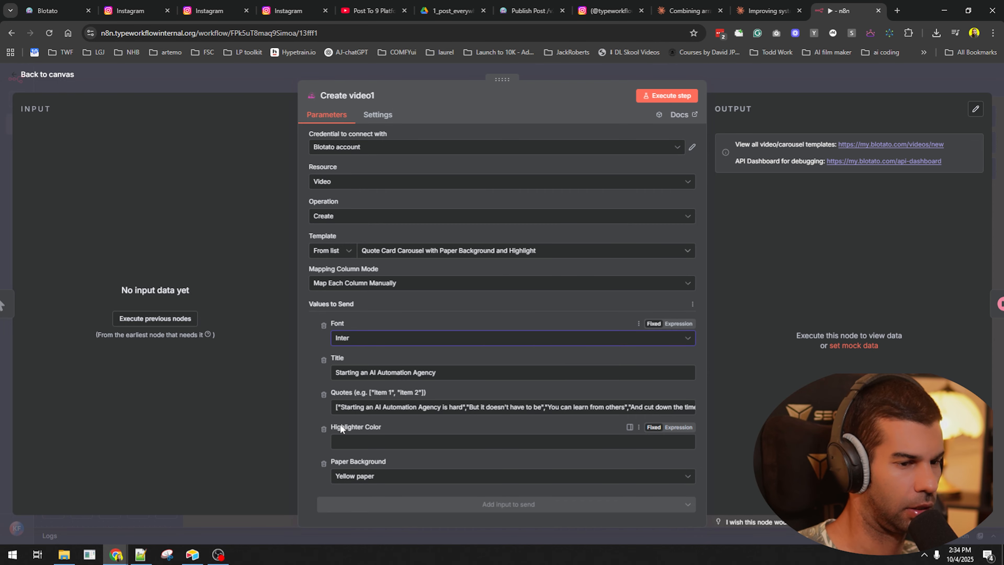
- Execute the workflow from the manual trigger
{"action": "key", "text": "Escape"}
{"action": "left_click", "coordinate": [569, 506]}
{"action": "left_click", "coordinate": [540, 461]}
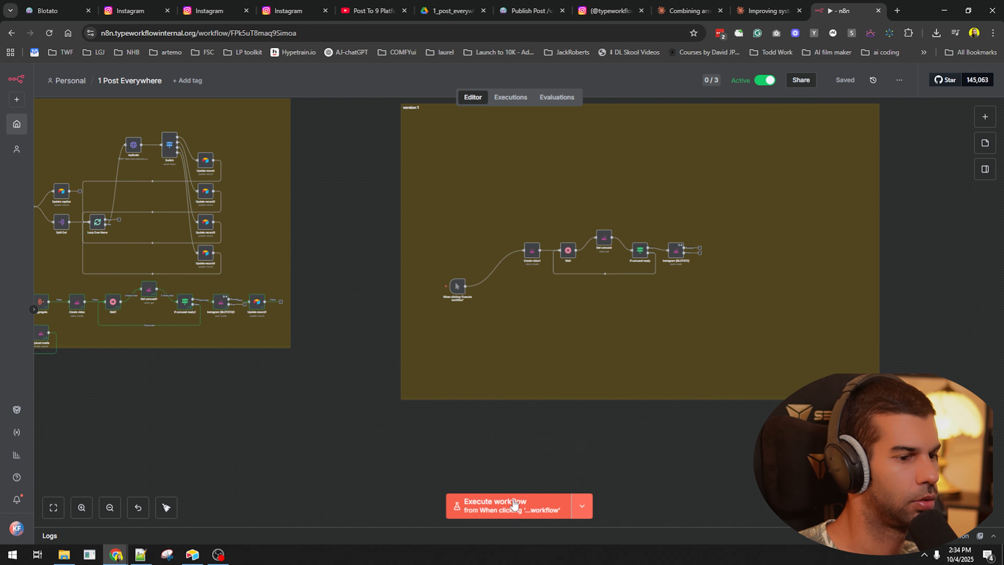
{"action": "left_click", "coordinate": [514, 506]}
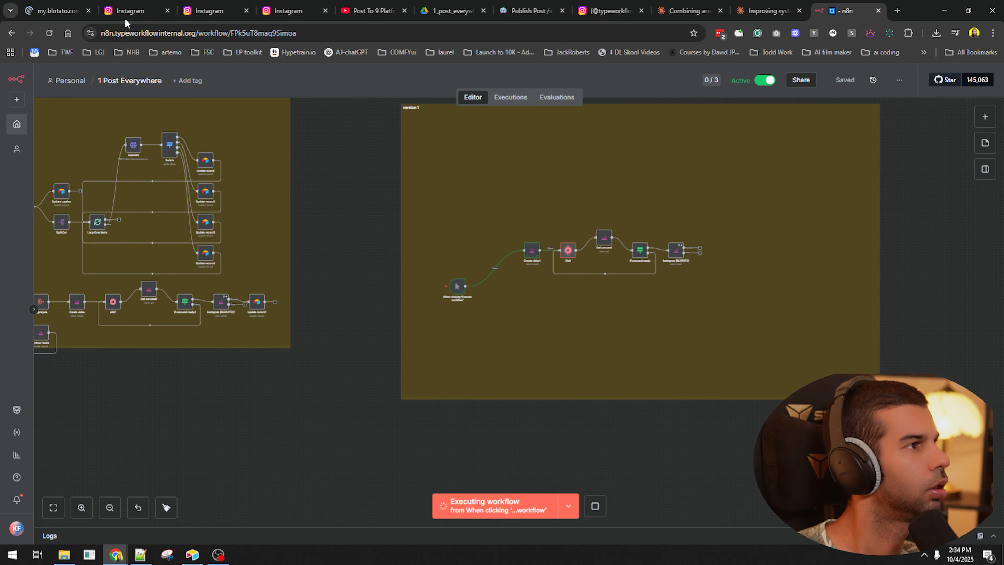
{"action": "left_click", "coordinate": [56, 11]}
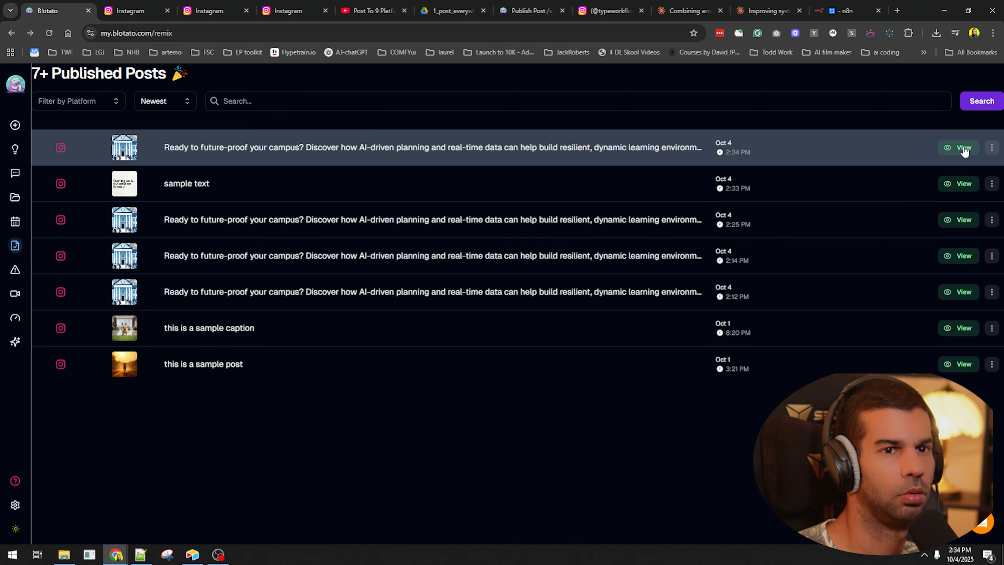
- Open the newest 'Ready to future-proof your campus?' post and browse all four carousel images
{"action": "left_click", "coordinate": [961, 147]}
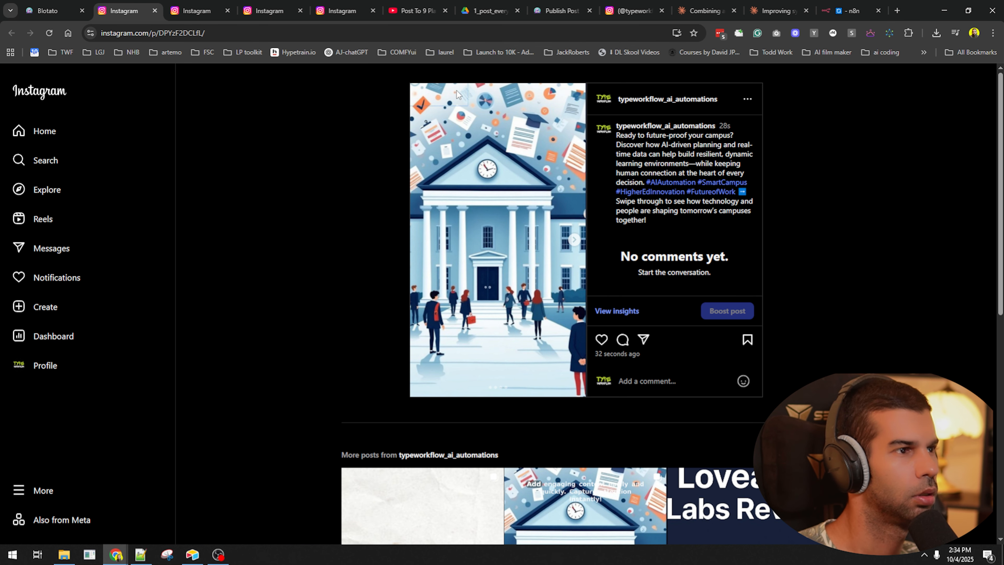
{"action": "left_click", "coordinate": [574, 240]}
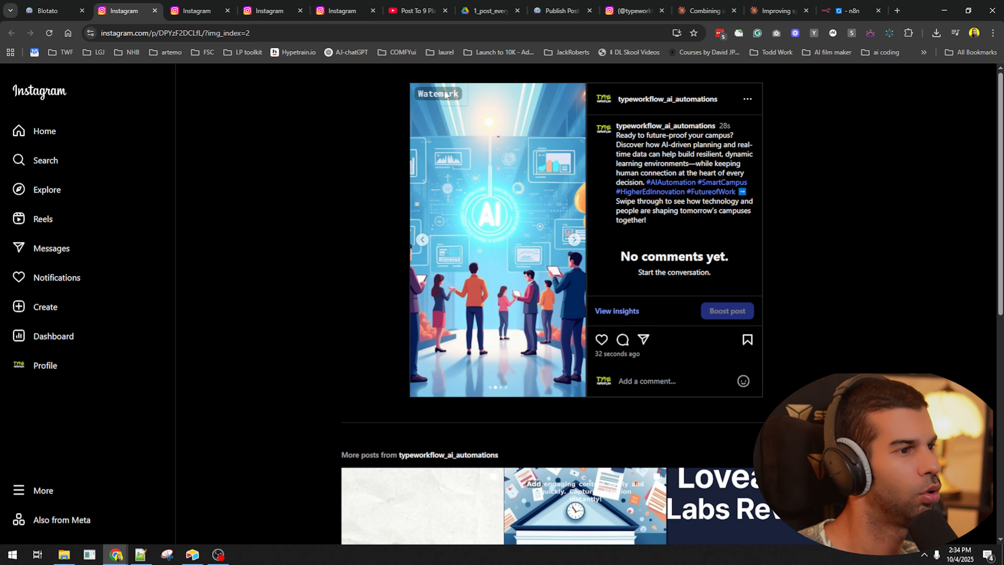
{"action": "left_click", "coordinate": [421, 241]}
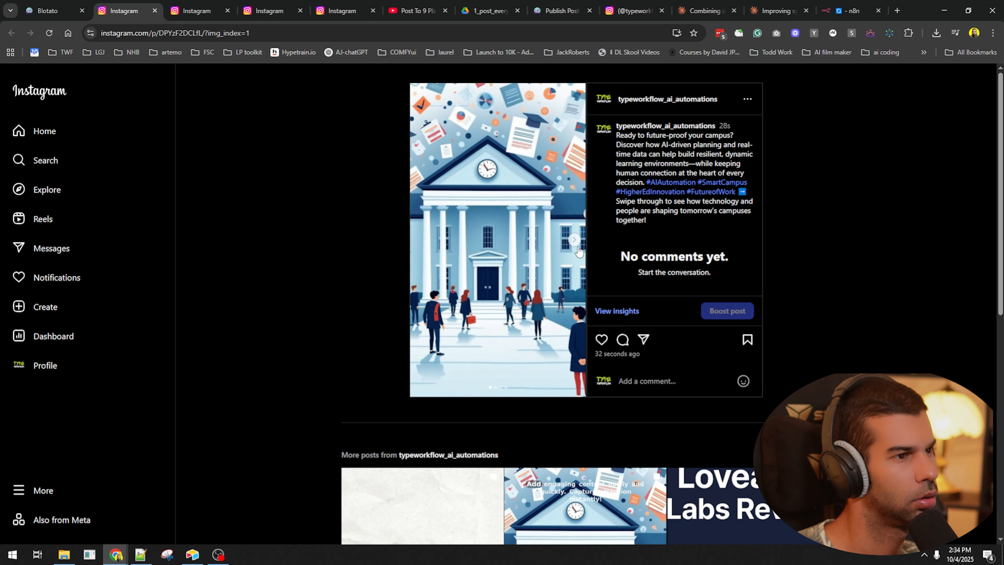
{"action": "left_click", "coordinate": [575, 241]}
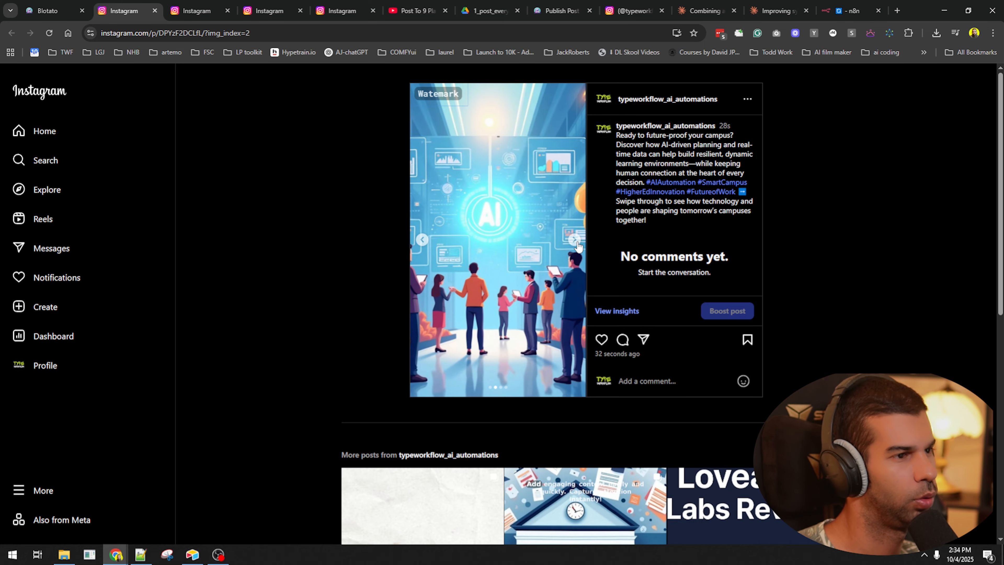
{"action": "left_click", "coordinate": [576, 242]}
{"action": "left_click", "coordinate": [575, 241]}
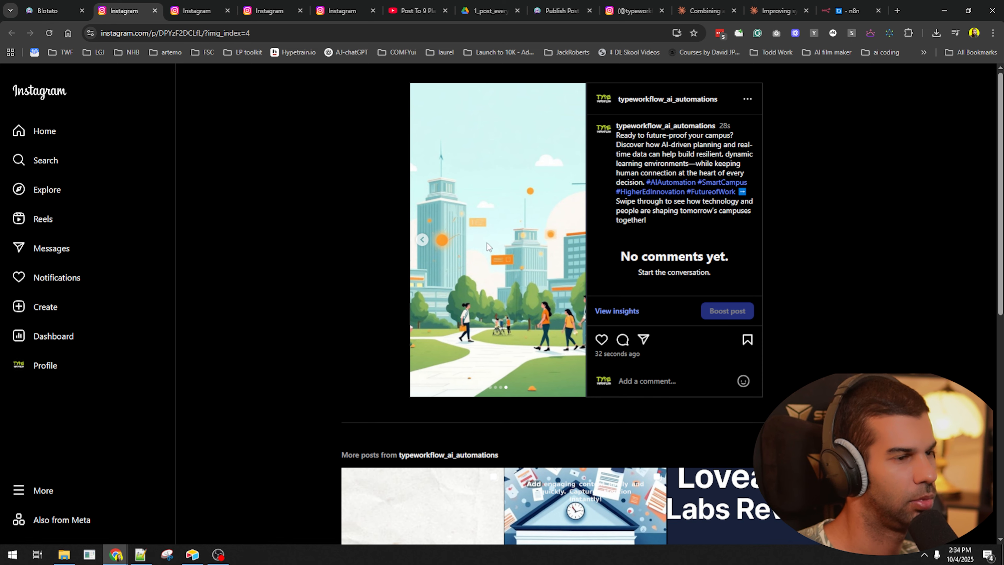
{"action": "left_click", "coordinate": [415, 245]}
{"action": "left_click", "coordinate": [415, 245]}
{"action": "left_click", "coordinate": [417, 245]}
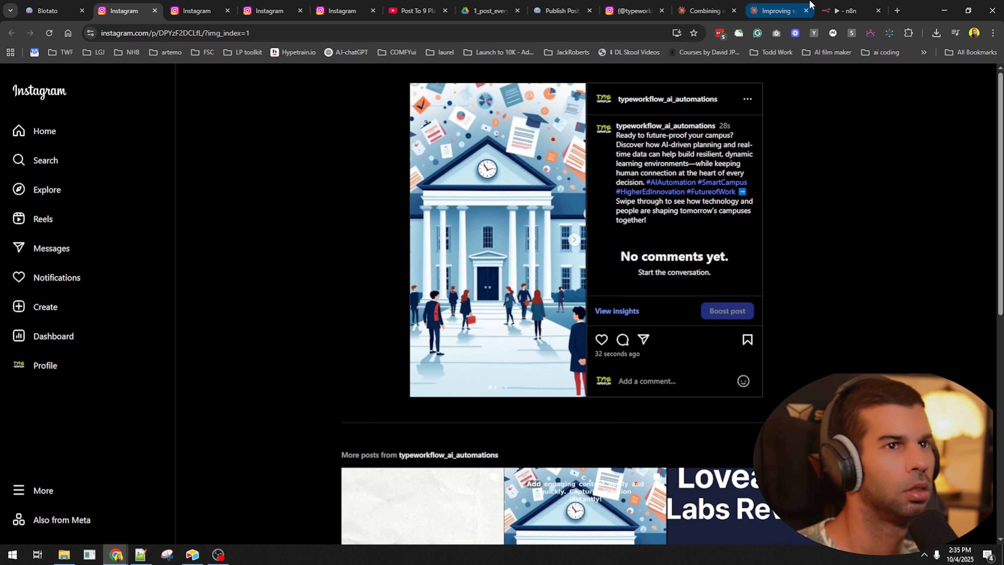
{"action": "left_click", "coordinate": [846, 10]}
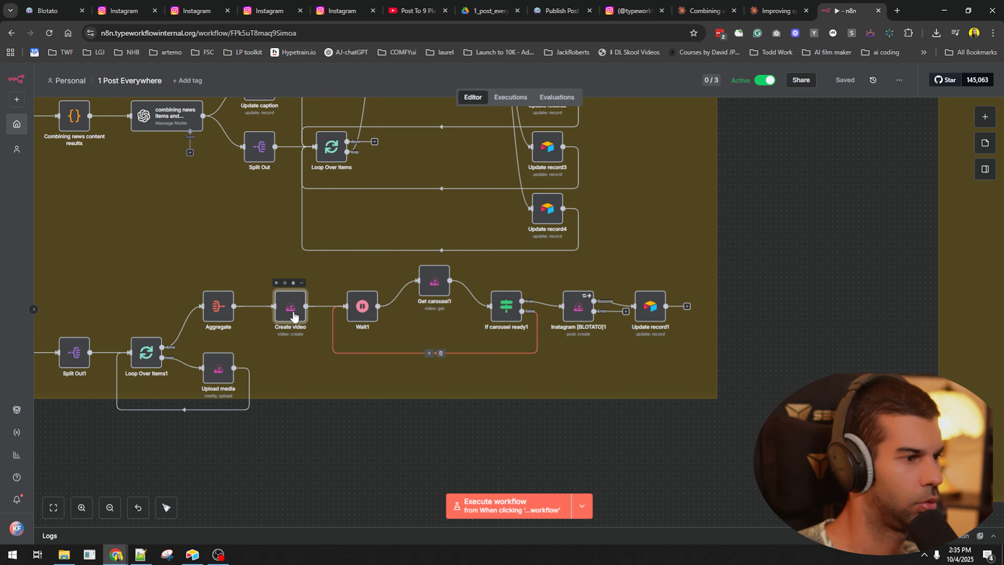
- Replace the Create video node's Watermark value with a blank space
{"action": "double_click", "coordinate": [288, 305]}
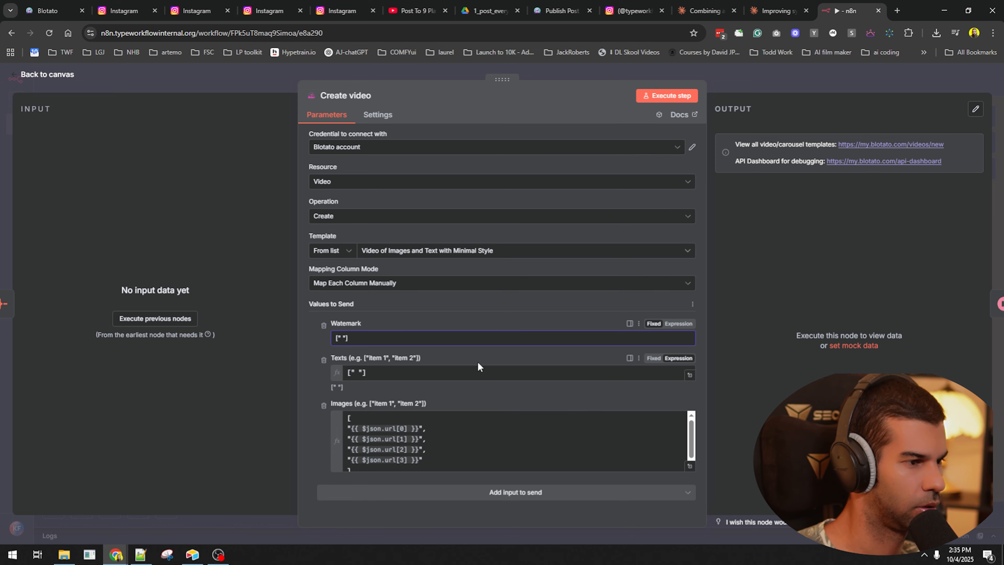
{"action": "key", "text": "ctrl+a"}
{"action": "type", "text": "\" \""}
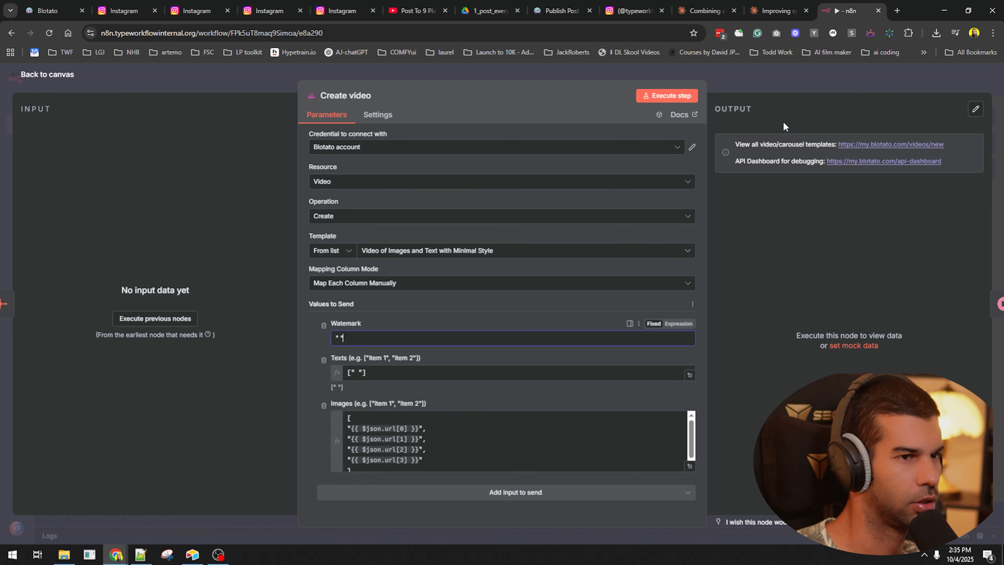
{"action": "left_click", "coordinate": [778, 80]}
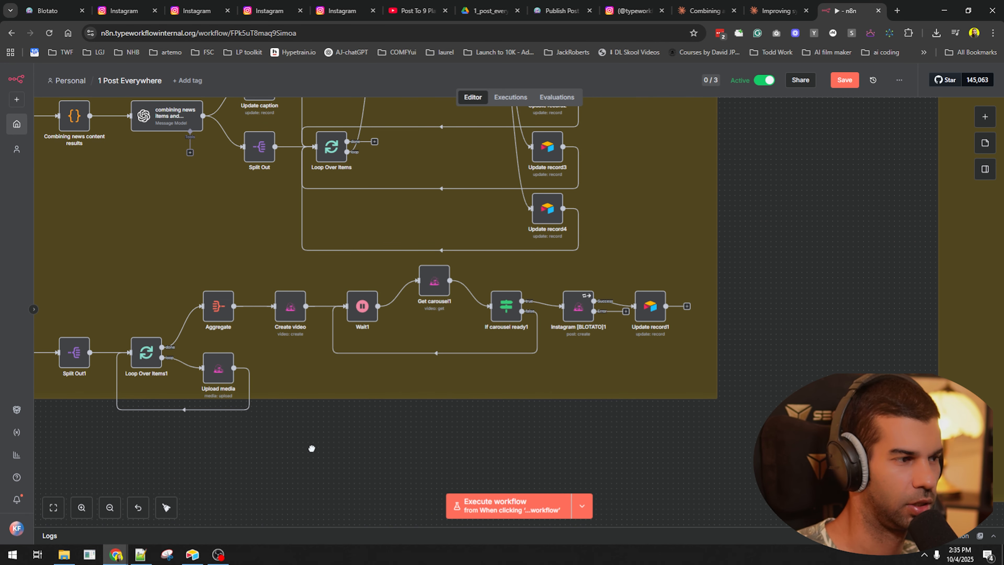
- Execute the workflow from the Airtable Webhook trigger
{"action": "double_click", "coordinate": [290, 307]}
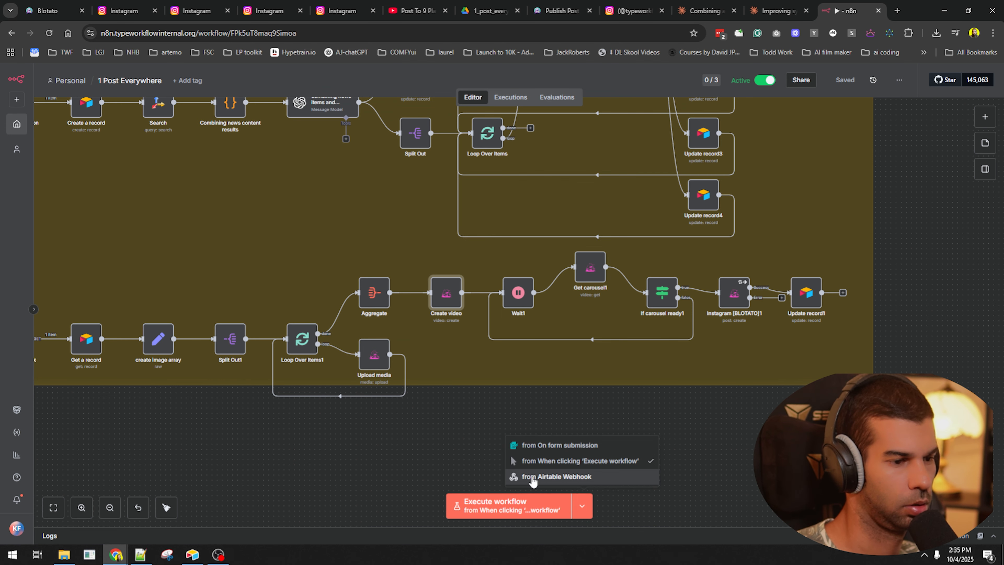
{"action": "left_click", "coordinate": [538, 478]}
{"action": "left_click", "coordinate": [496, 505]}
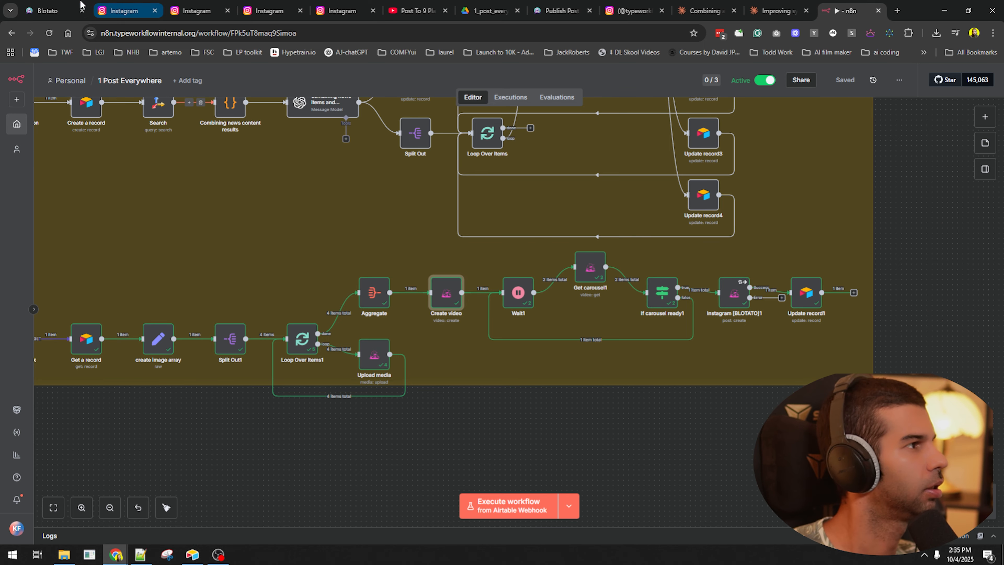
{"action": "left_click", "coordinate": [49, 10]}
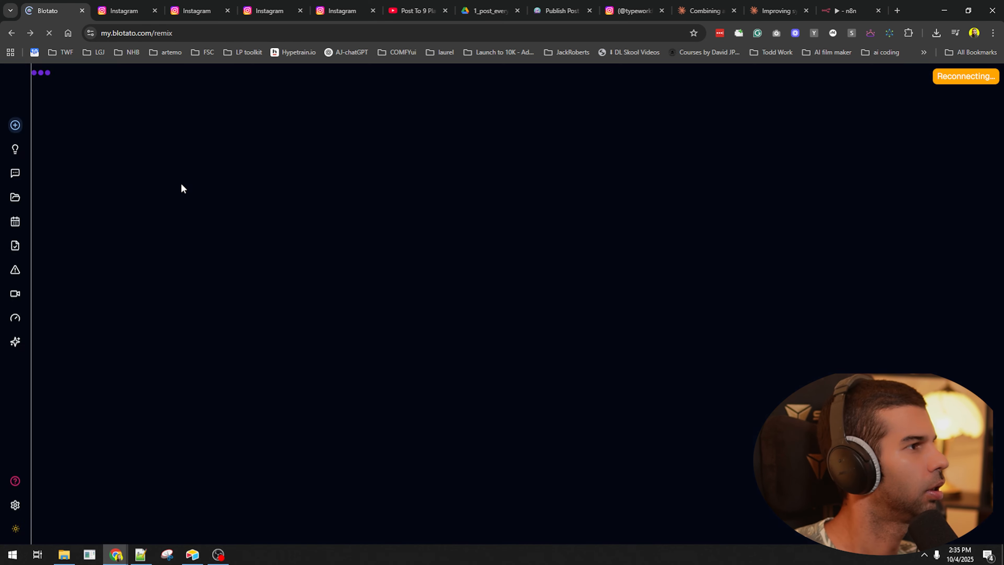
- Open the newest 'sample text' Instagram post and step through its quote slides to the last one
{"action": "left_click", "coordinate": [35, 246]}
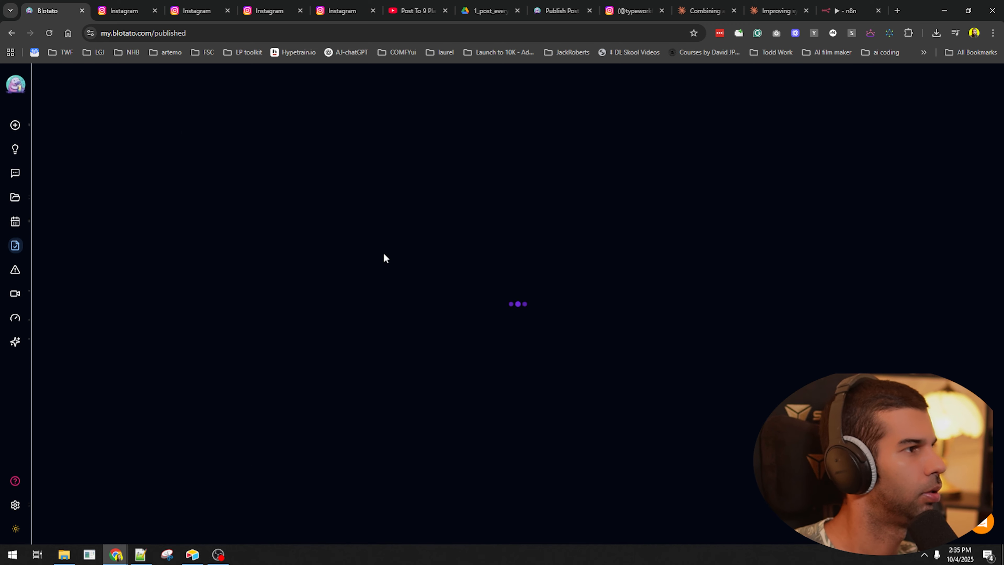
{"action": "left_click", "coordinate": [245, 34]}
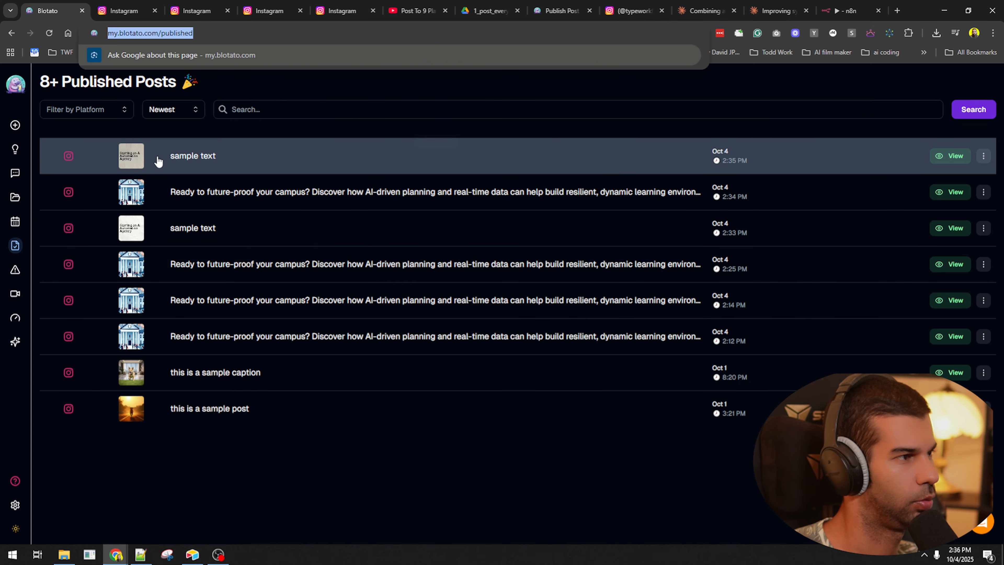
{"action": "left_click", "coordinate": [132, 156]}
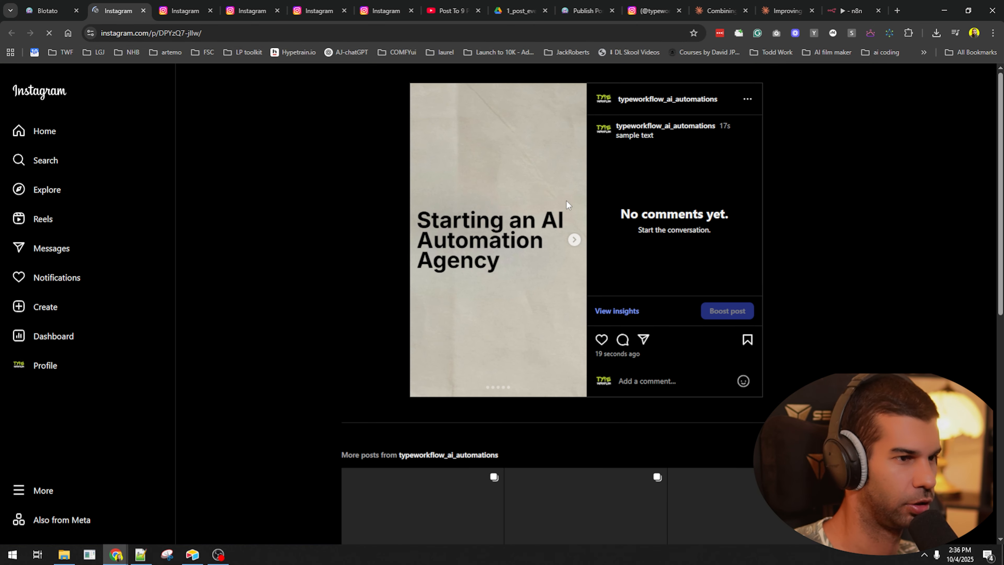
{"action": "left_click", "coordinate": [575, 240]}
{"action": "left_click", "coordinate": [575, 240]}
{"action": "left_click", "coordinate": [574, 240]}
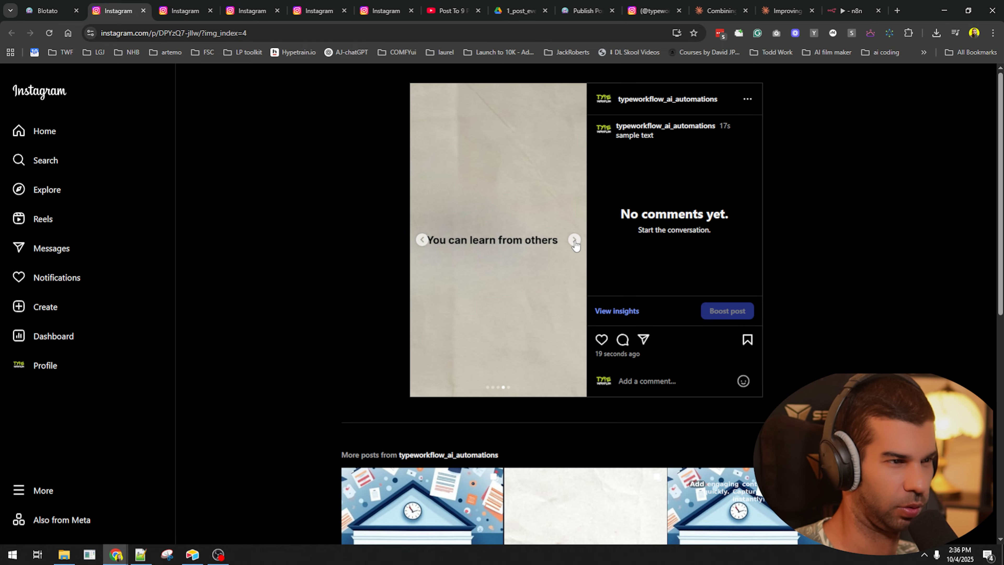
{"action": "left_click", "coordinate": [575, 240]}
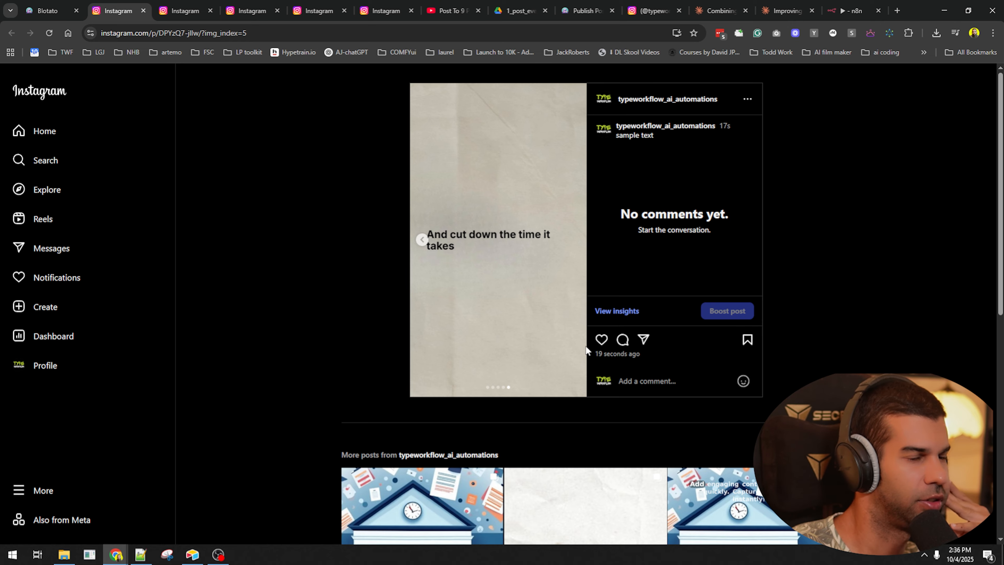
- Pan the n8n canvas to the manual-trigger test workflow and locate the Create video1 node
{"action": "left_click", "coordinate": [862, 7]}
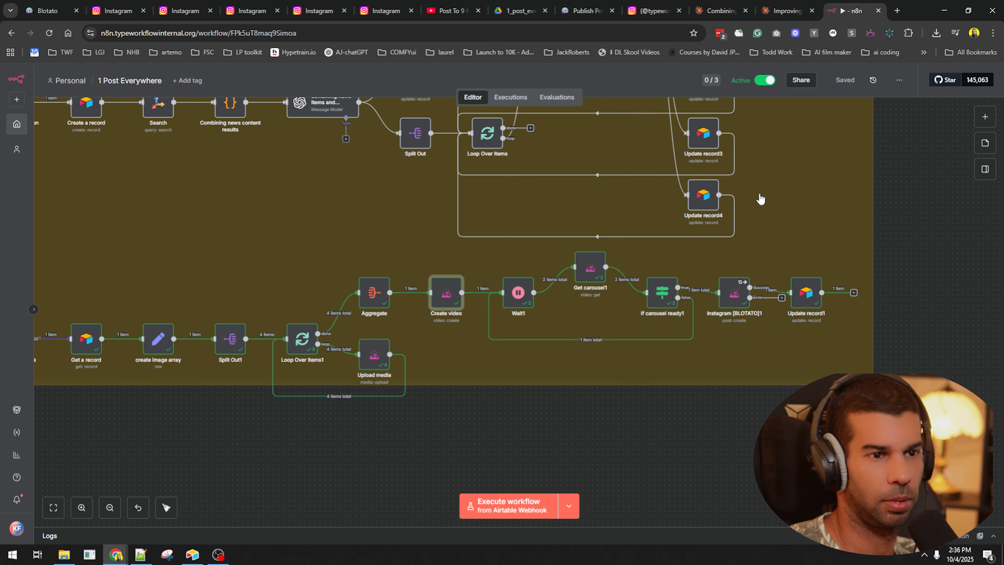
{"action": "left_click", "coordinate": [905, 387]}
{"action": "scroll", "coordinate": [906, 387], "scroll_direction": "down", "scroll_amount": 6}
{"action": "left_click_drag", "start_coordinate": [905, 387], "coordinate": [419, 412]}
{"action": "left_click_drag", "start_coordinate": [720, 492], "coordinate": [607, 443]}
{"action": "scroll", "coordinate": [537, 278], "scroll_direction": "up", "scroll_amount": 5}
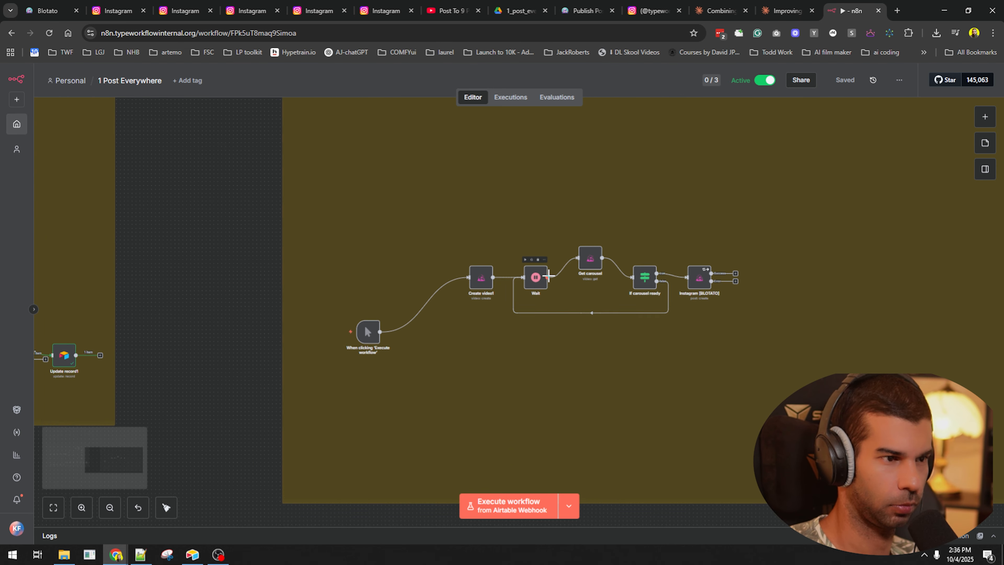
{"action": "left_click", "coordinate": [473, 282]}
{"action": "double_click", "coordinate": [473, 282]}
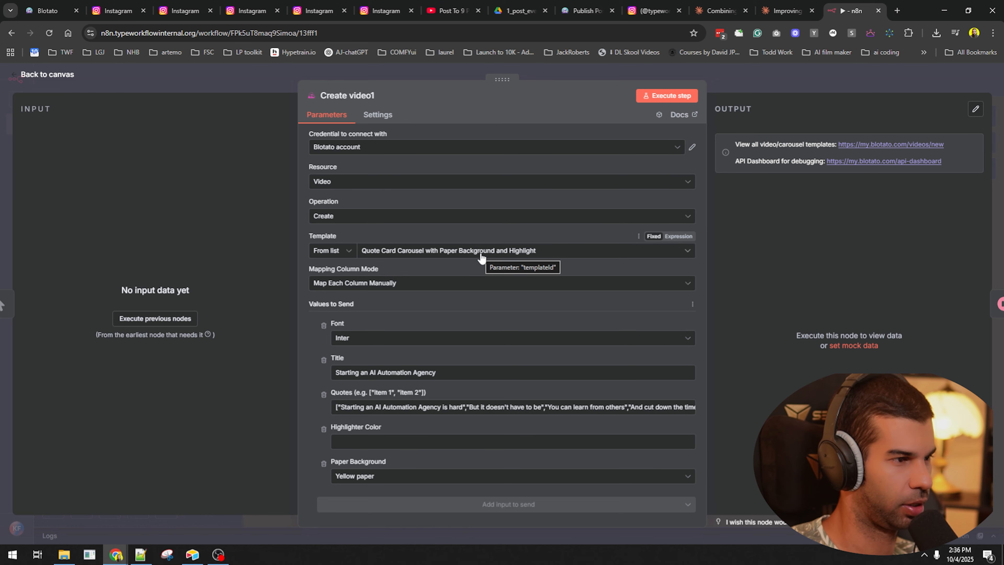
{"action": "left_click", "coordinate": [784, 85]}
{"action": "left_click", "coordinate": [597, 257]}
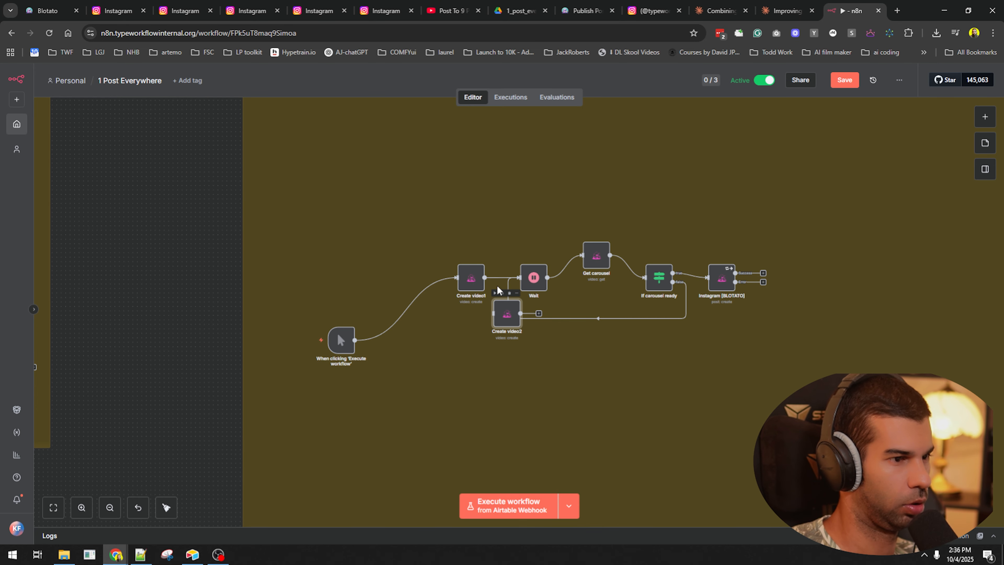
- Set Create video1 to the Monocolor Paper Background quote carousel template with Philosopher font
{"action": "double_click", "coordinate": [472, 278]}
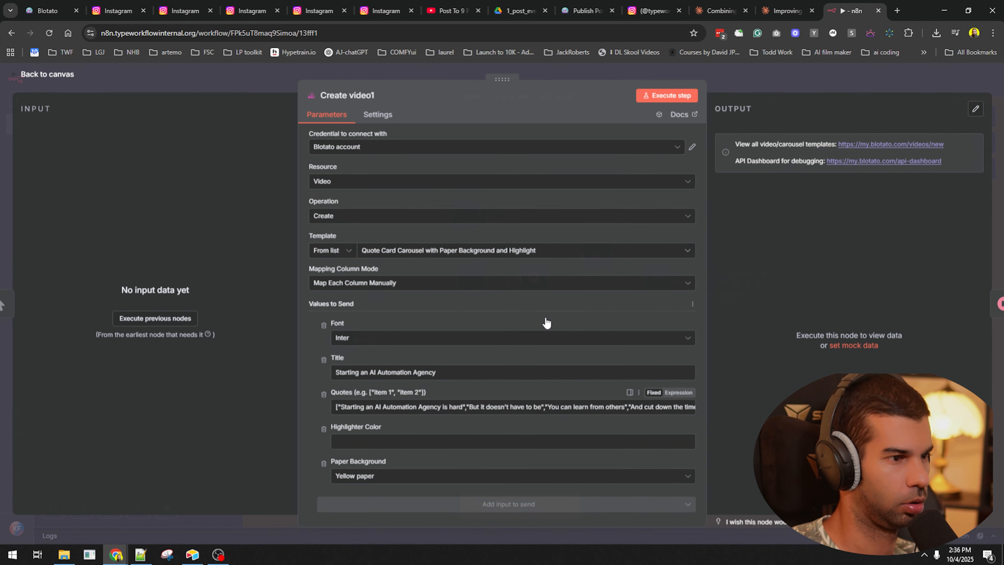
{"action": "left_click", "coordinate": [441, 251]}
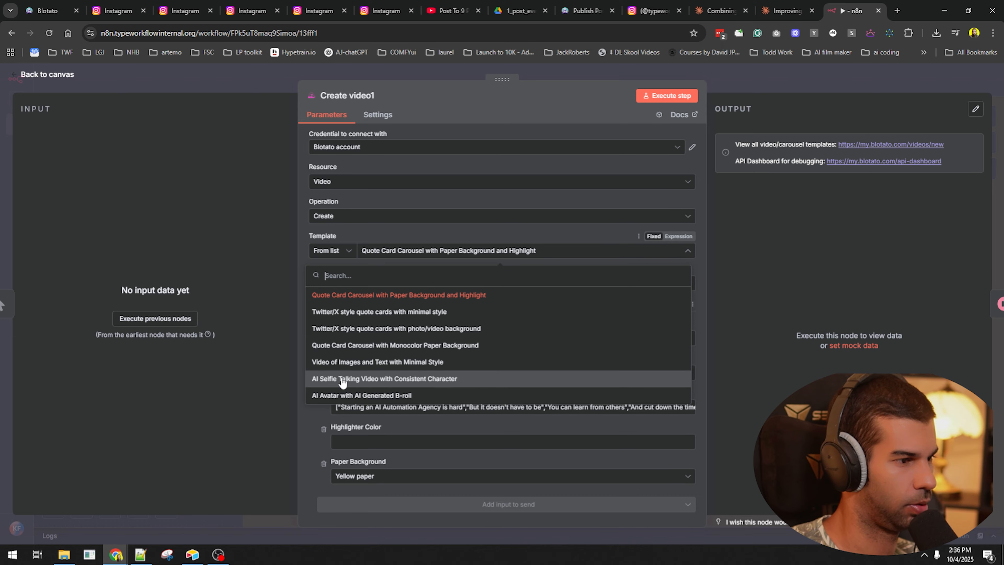
{"action": "left_click", "coordinate": [301, 423]}
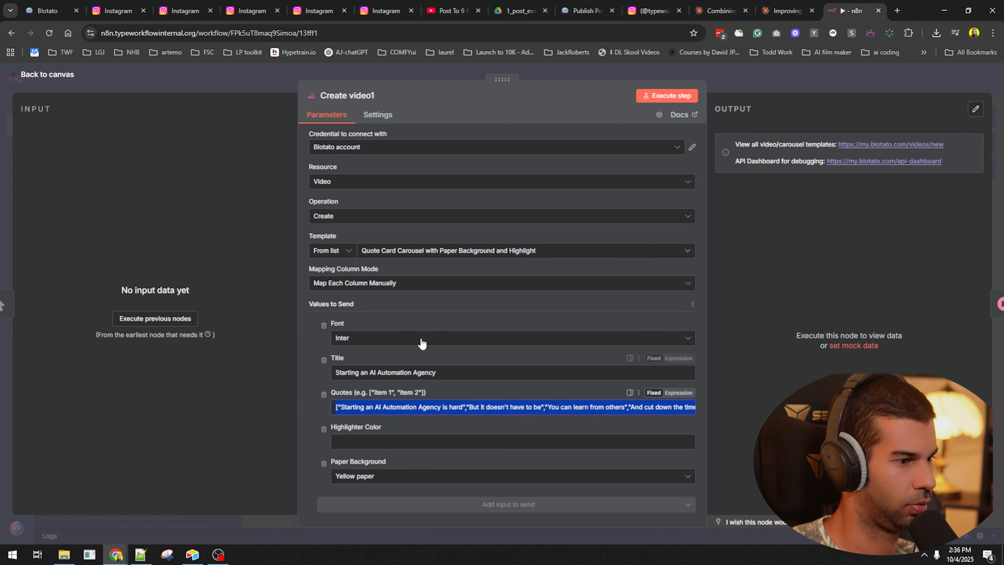
{"action": "left_click", "coordinate": [417, 251]}
{"action": "left_click", "coordinate": [413, 345]}
{"action": "left_click", "coordinate": [412, 338]}
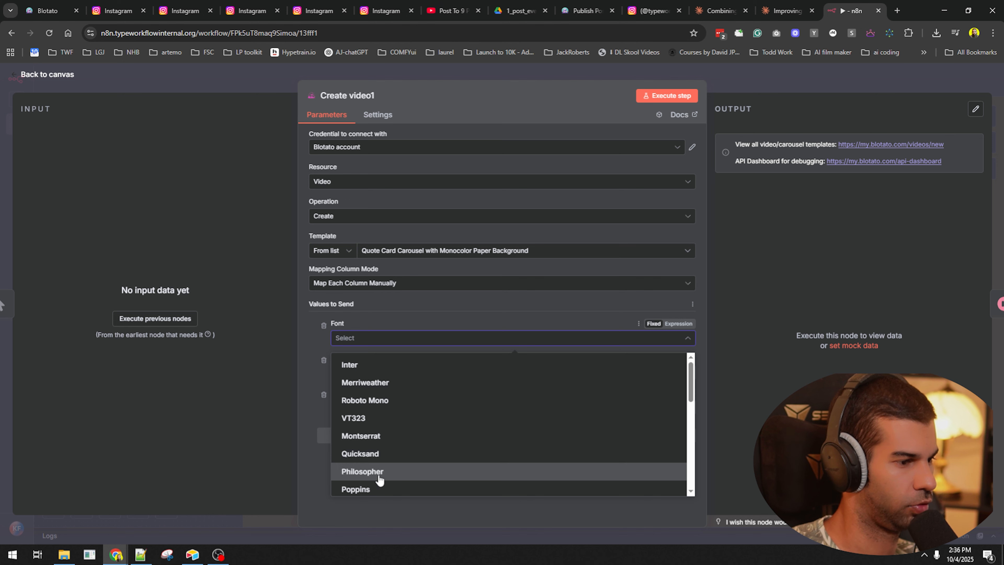
{"action": "left_click", "coordinate": [360, 469]}
- Paste the saved title and quotes list into the Title and Quotes fields
{"action": "left_click", "coordinate": [370, 372]}
{"action": "key", "text": "super+v"}
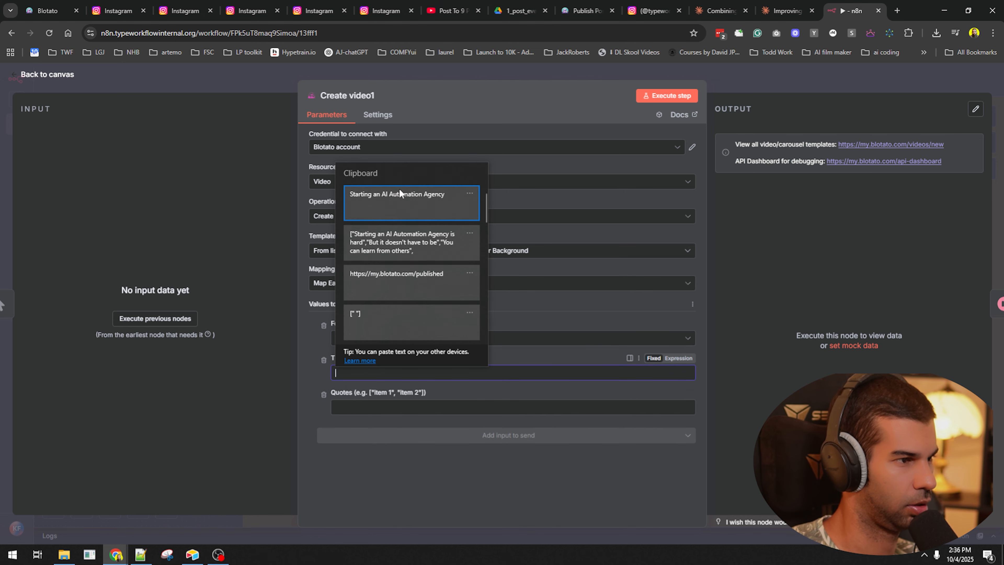
{"action": "left_click", "coordinate": [399, 194]}
{"action": "left_click", "coordinate": [375, 407]}
{"action": "type", "text": "Starting an AI Automation Agency"}
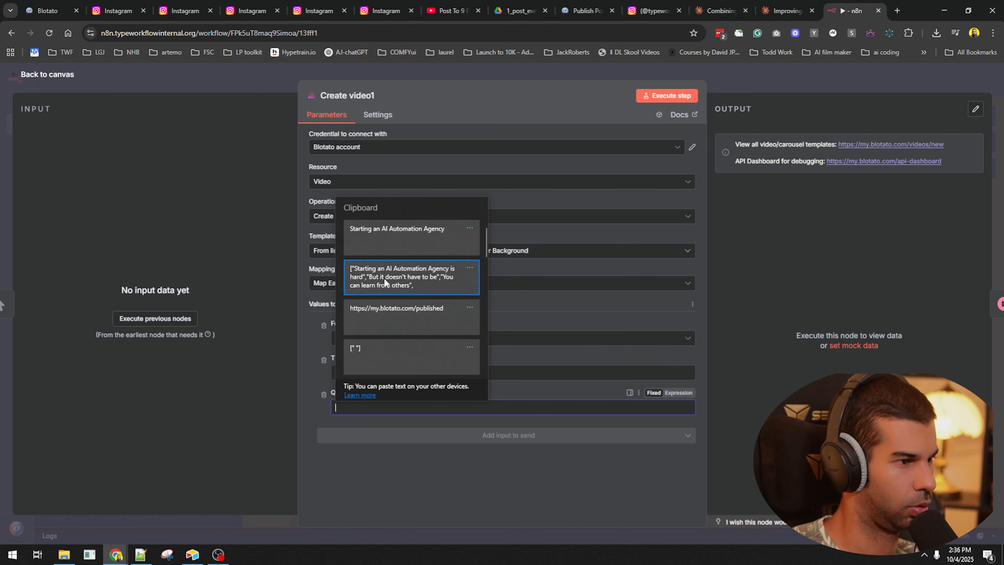
{"action": "left_click", "coordinate": [386, 282]}
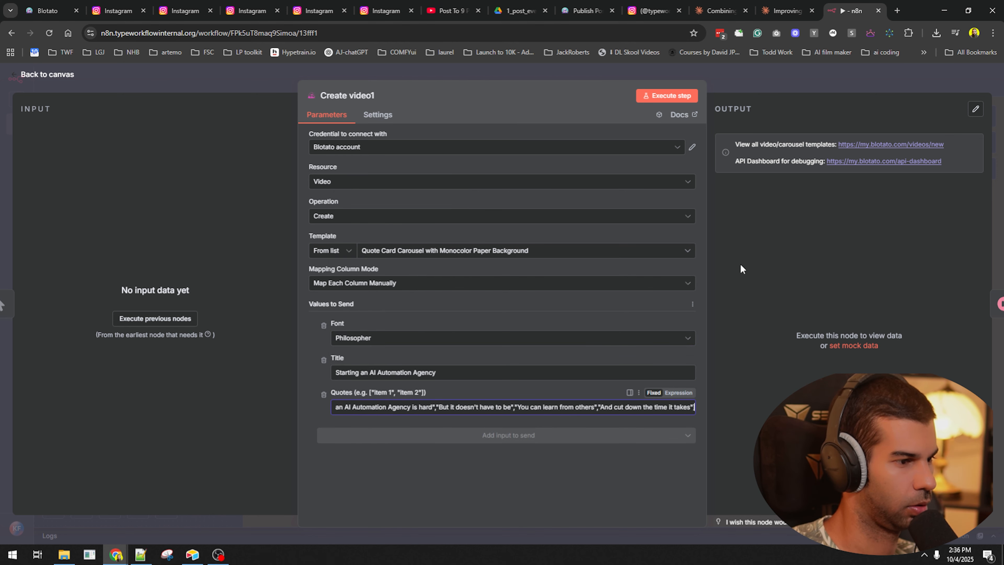
{"action": "left_click", "coordinate": [754, 86]}
- Save the workflow and execute it from the manual trigger
{"action": "scroll", "coordinate": [182, 360], "scroll_direction": "down", "scroll_amount": 3}
{"action": "left_click_drag", "start_coordinate": [279, 487], "coordinate": [347, 381]}
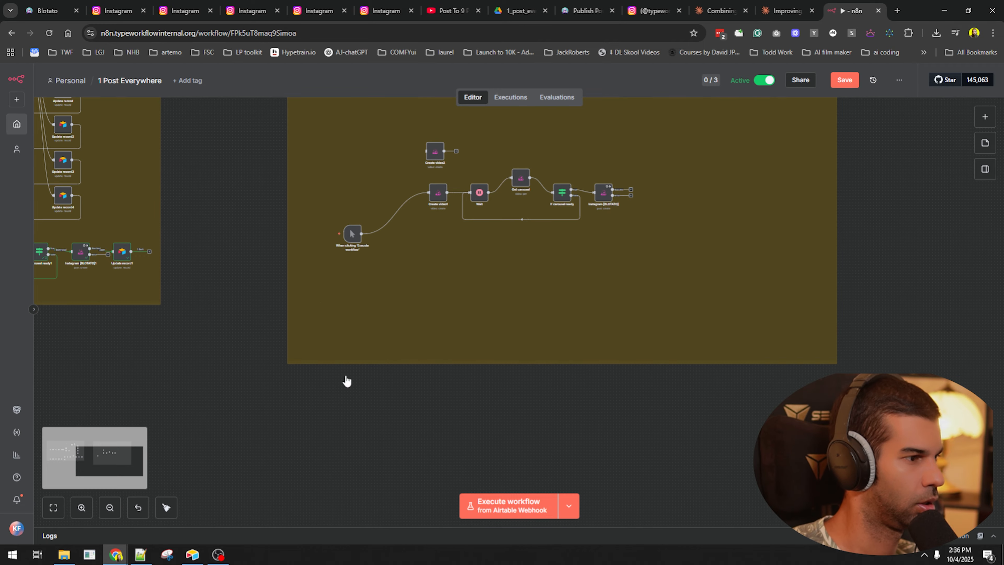
{"action": "key", "text": "ctrl+s"}
{"action": "left_click", "coordinate": [570, 508]}
{"action": "left_click", "coordinate": [514, 460]}
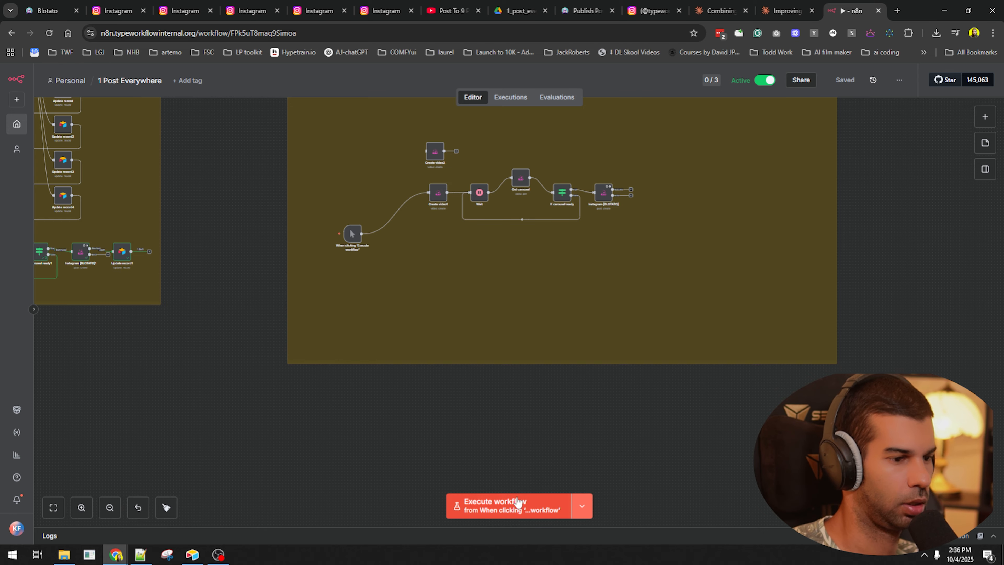
{"action": "left_click", "coordinate": [518, 503]}
{"action": "left_click", "coordinate": [47, 11]}
{"action": "left_click", "coordinate": [15, 246]}
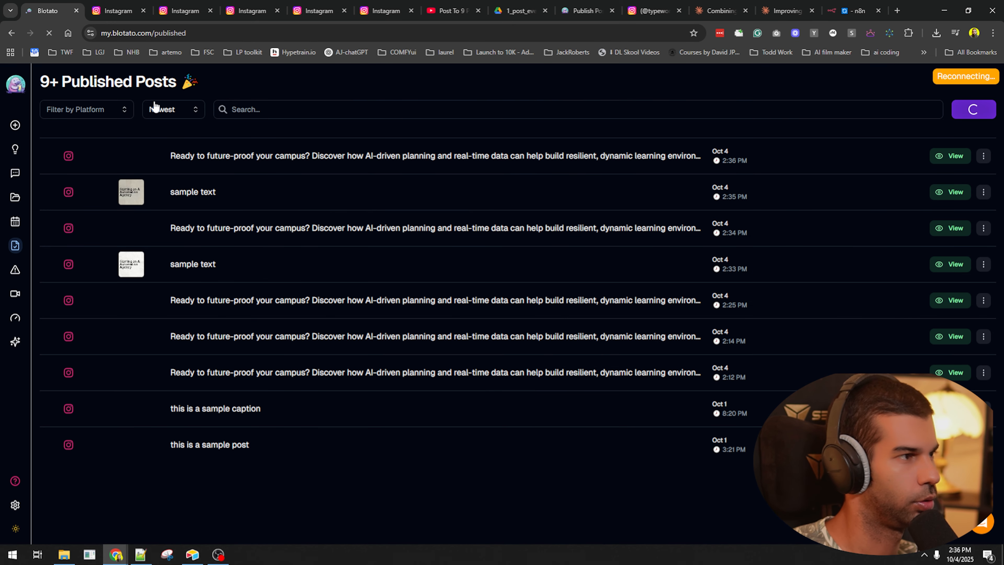
{"action": "left_click", "coordinate": [132, 164]}
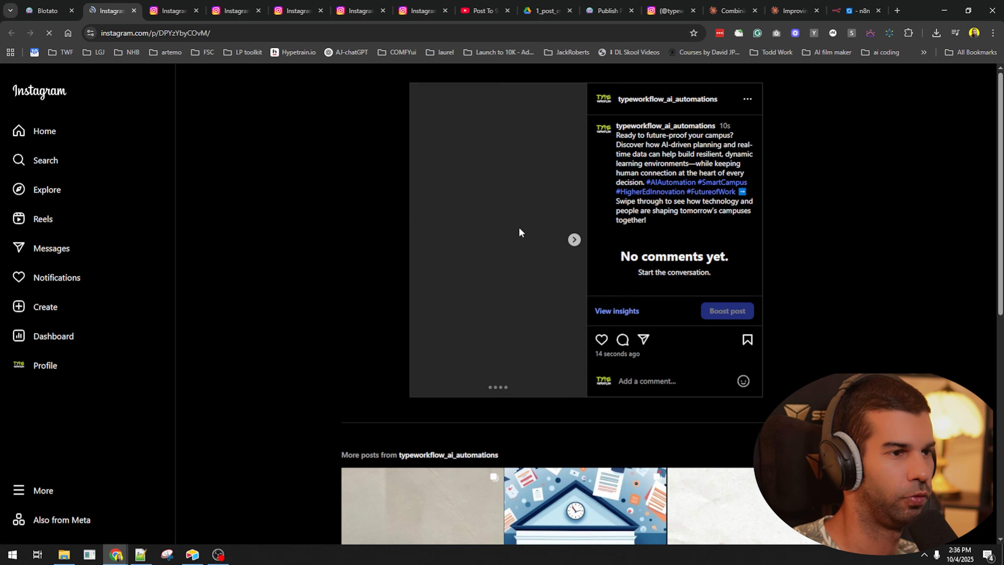
{"action": "left_click", "coordinate": [574, 240]}
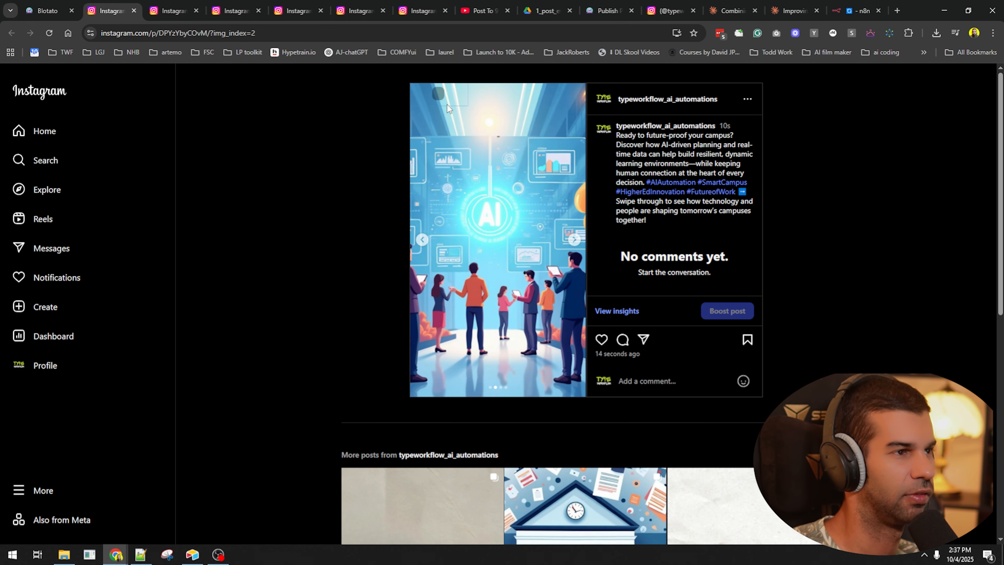
{"action": "left_click", "coordinate": [426, 238]}
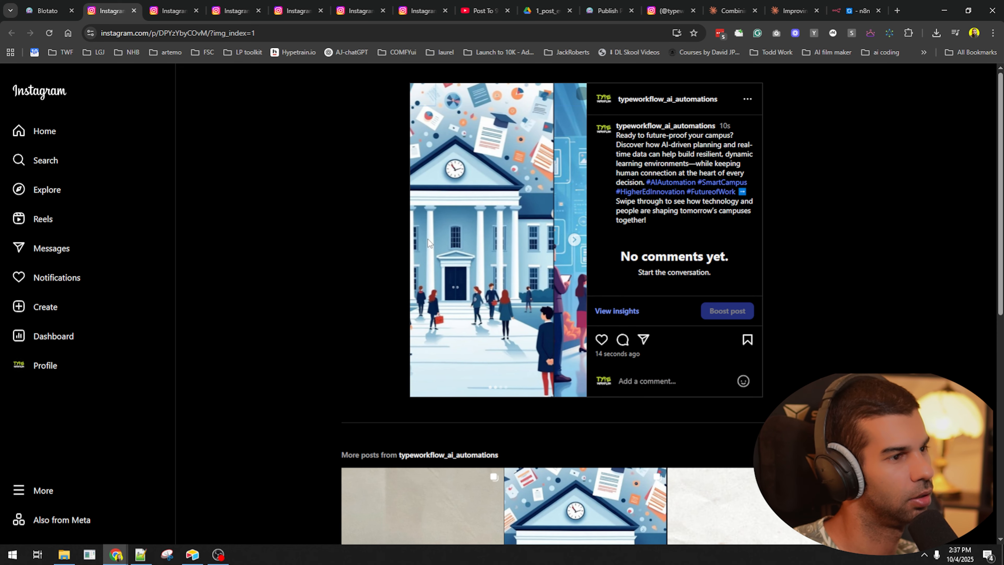
{"action": "left_click", "coordinate": [575, 240]}
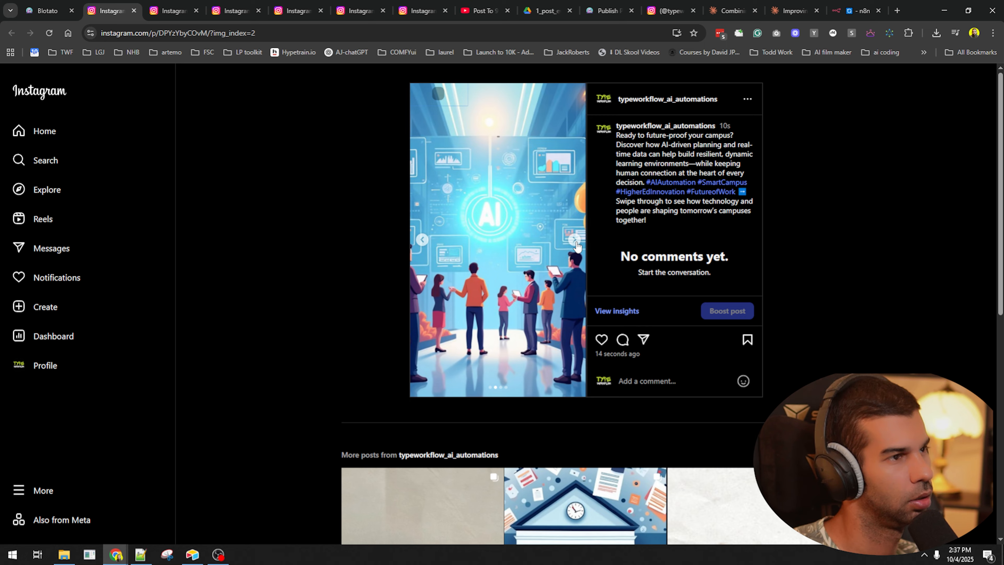
{"action": "left_click", "coordinate": [575, 241]}
{"action": "left_click", "coordinate": [576, 241]}
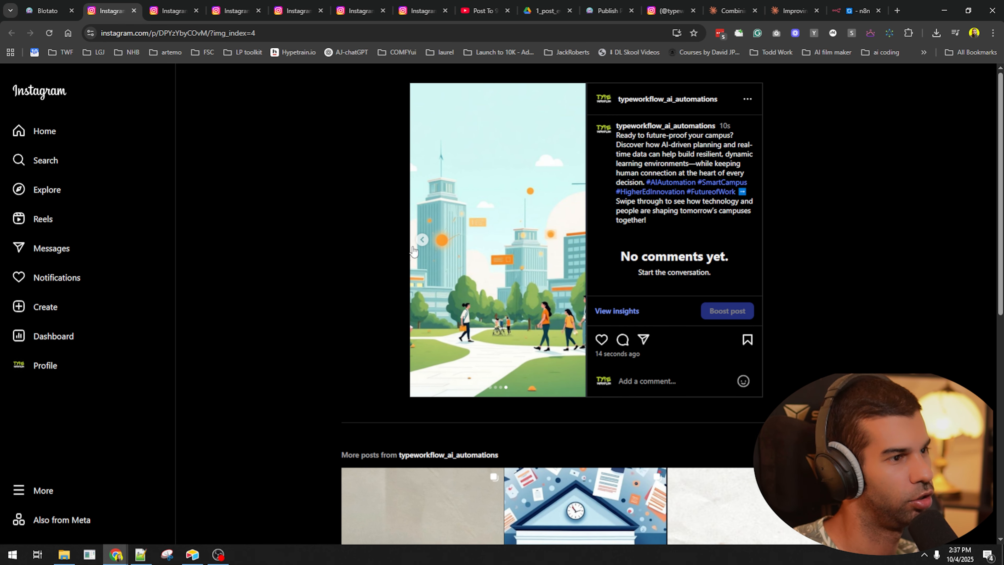
{"action": "left_click", "coordinate": [422, 239]}
{"action": "left_click", "coordinate": [422, 239]}
{"action": "left_click", "coordinate": [423, 239]}
{"action": "left_click", "coordinate": [574, 240]}
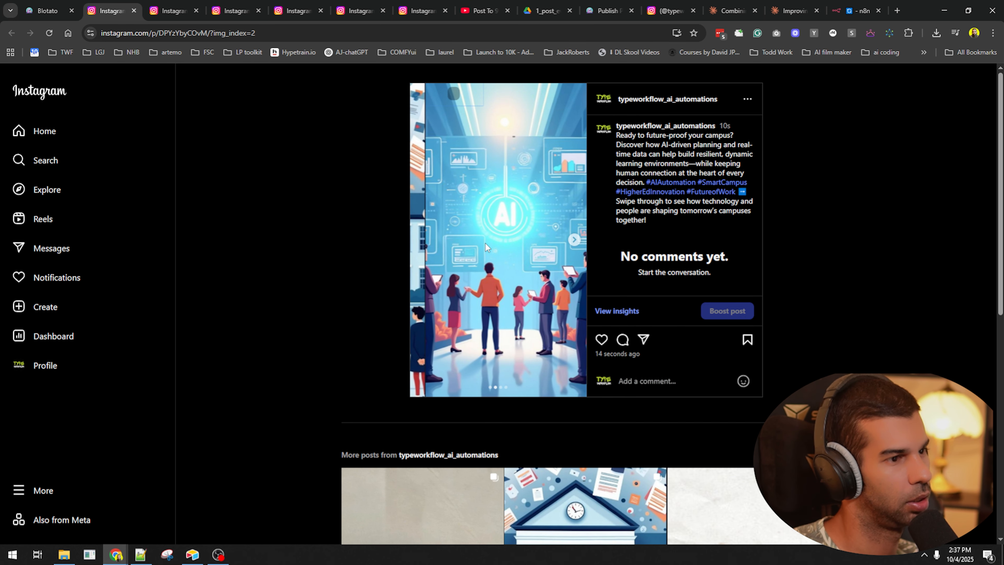
{"action": "left_click", "coordinate": [423, 240]}
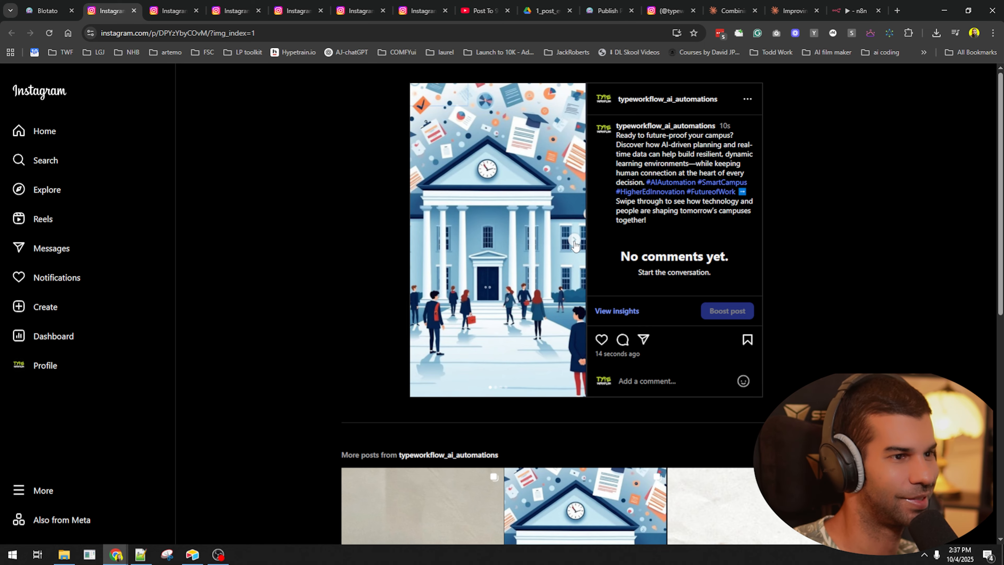
{"action": "left_click", "coordinate": [575, 241]}
{"action": "left_click", "coordinate": [574, 241]}
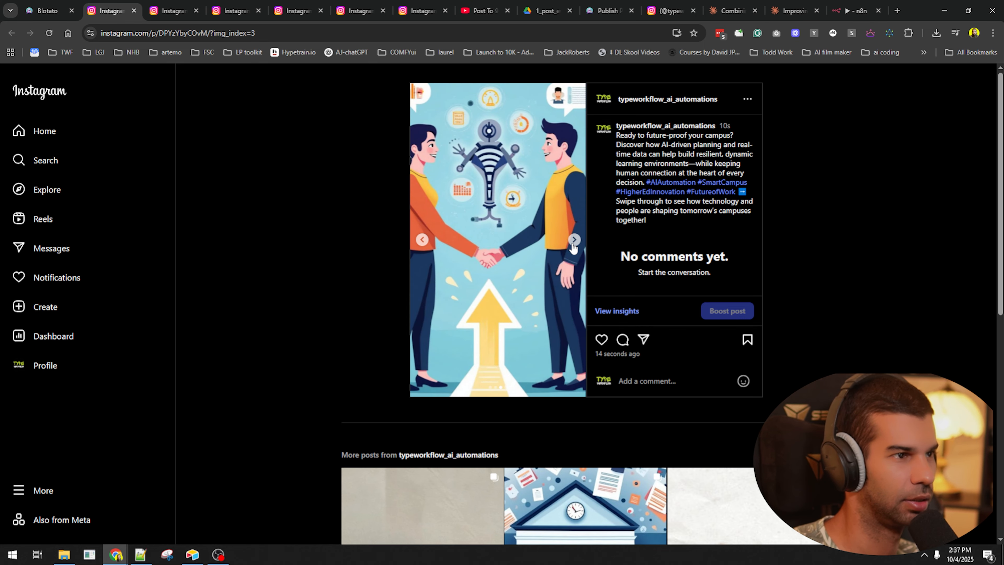
{"action": "left_click", "coordinate": [422, 240]}
{"action": "key", "text": "ctrl+1"}
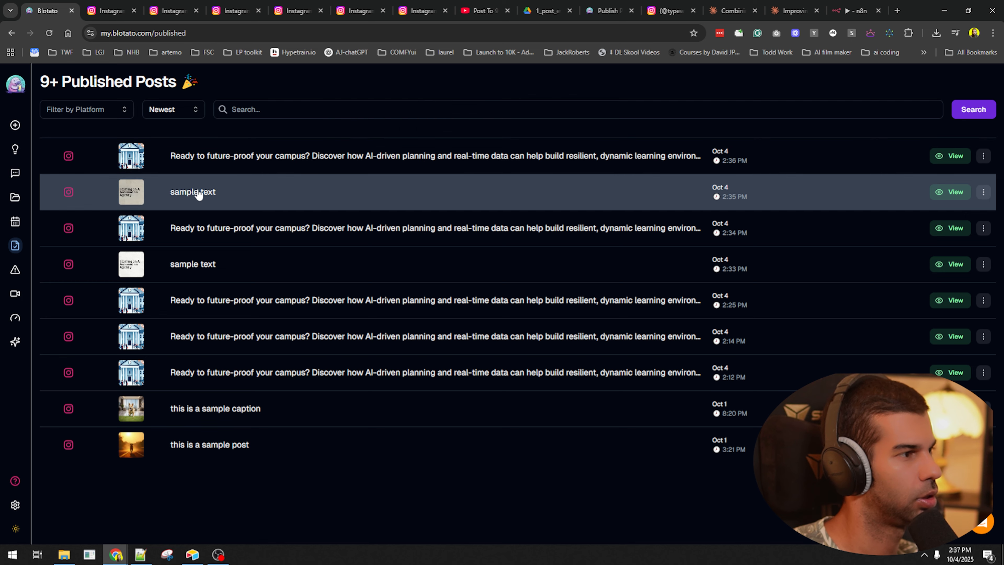
- Reload Blotato's Published Posts repeatedly and check Failed Posts for the new post
{"action": "left_click", "coordinate": [49, 33]}
{"action": "left_click", "coordinate": [856, 10]}
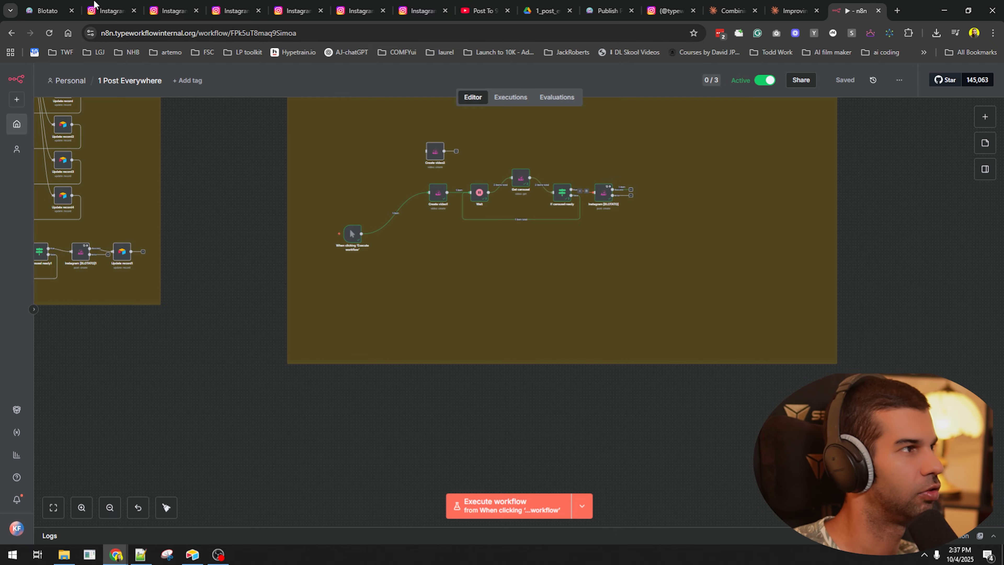
{"action": "left_click", "coordinate": [48, 6]}
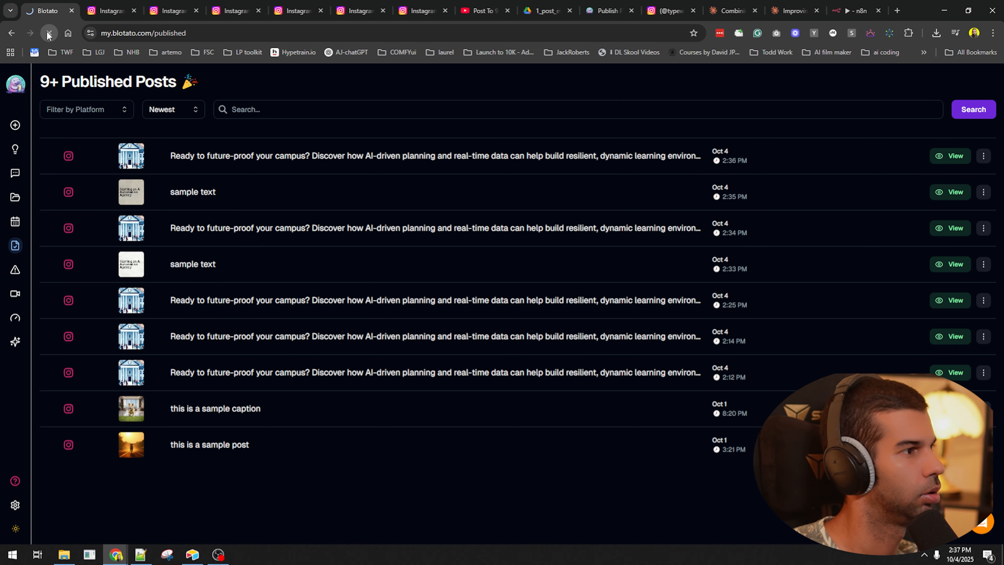
{"action": "left_click", "coordinate": [47, 33]}
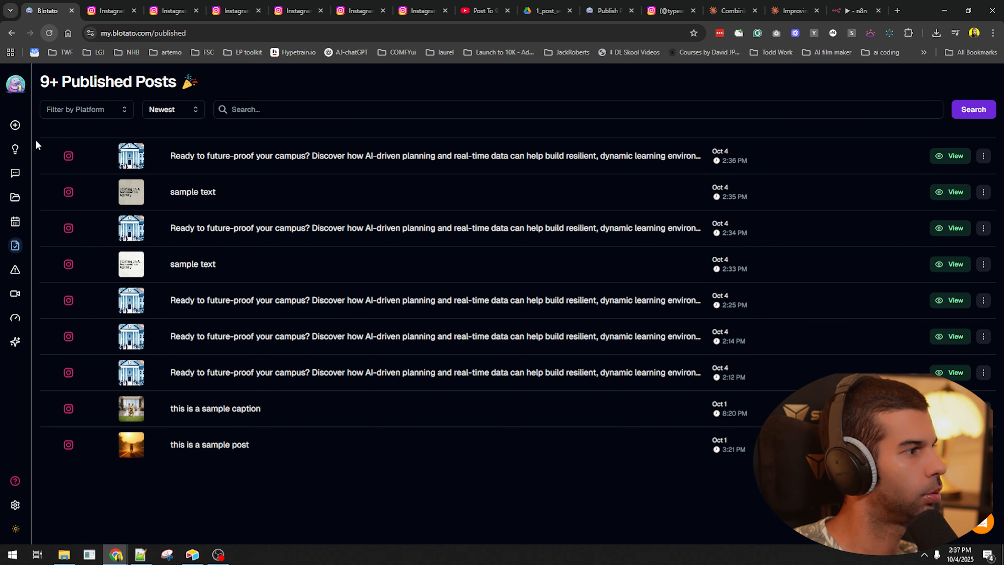
{"action": "left_click", "coordinate": [16, 269]}
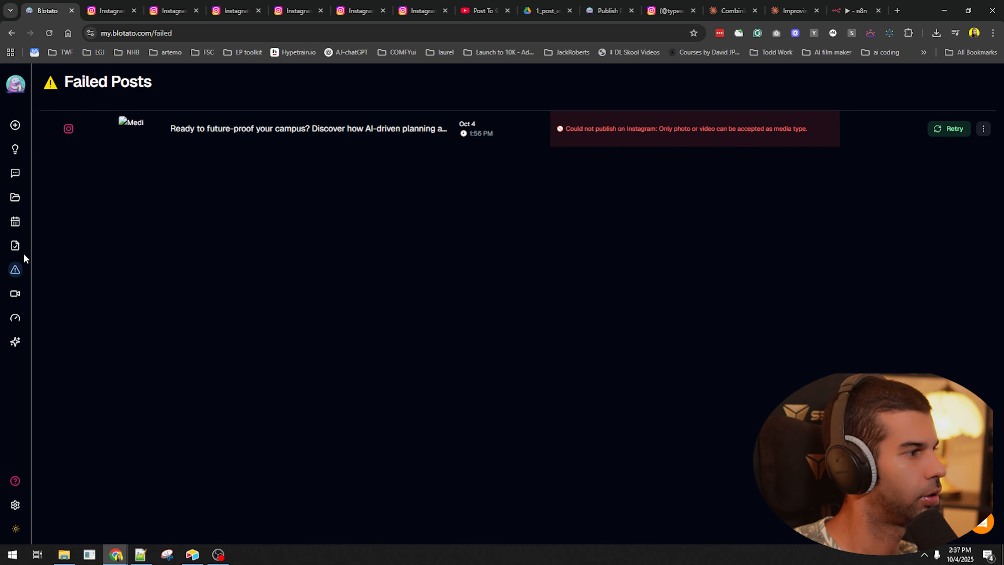
{"action": "left_click", "coordinate": [19, 245]}
{"action": "left_click", "coordinate": [46, 34]}
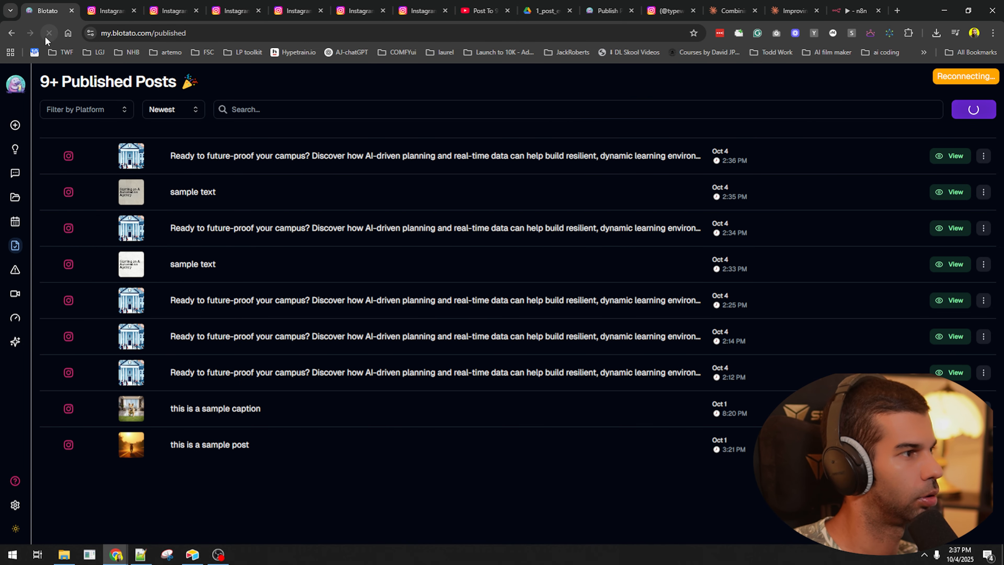
{"action": "left_click", "coordinate": [46, 38]}
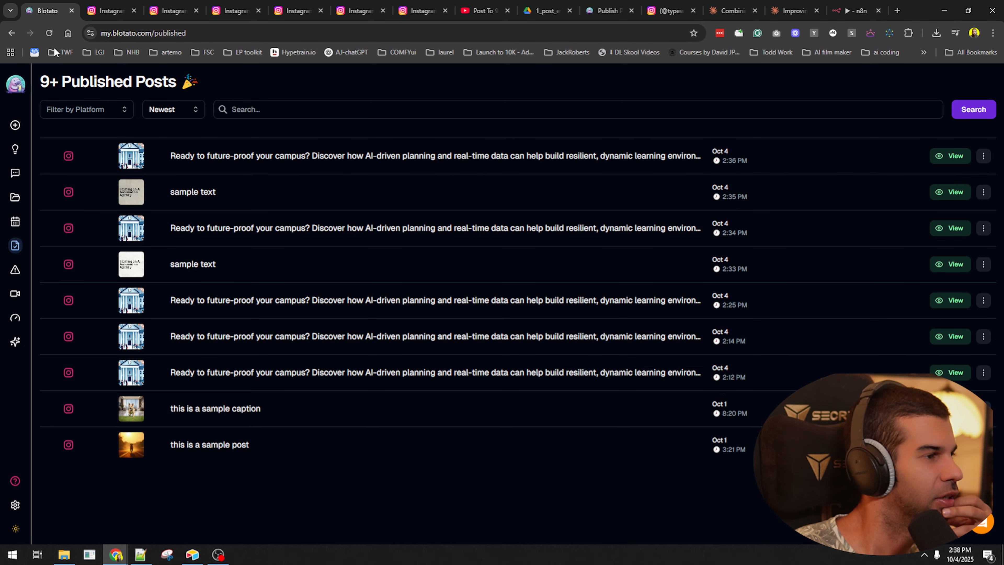
{"action": "left_click", "coordinate": [46, 32]}
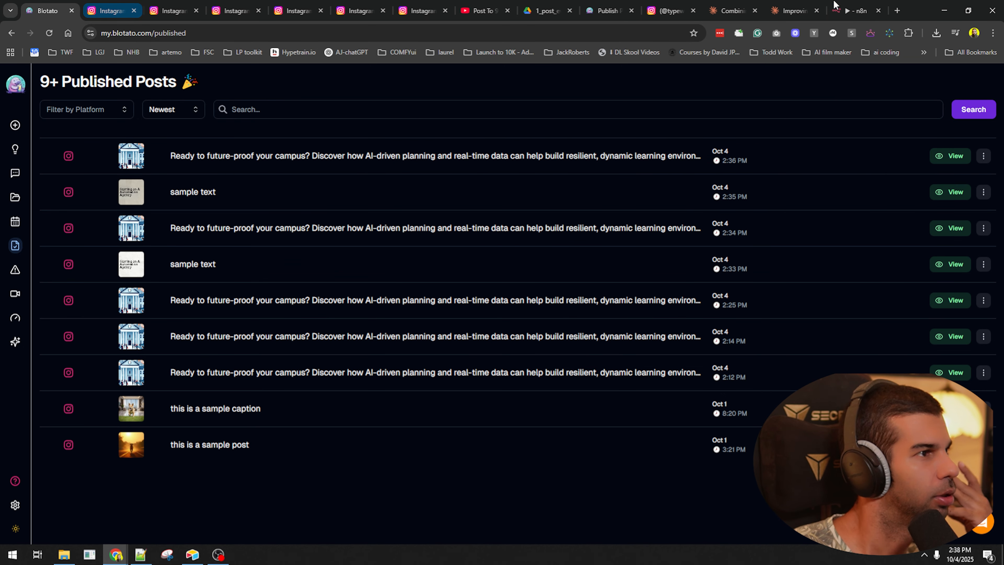
- Inspect the Instagram [BLOTATO] node's post submission result in n8n
{"action": "left_click", "coordinate": [878, 8]}
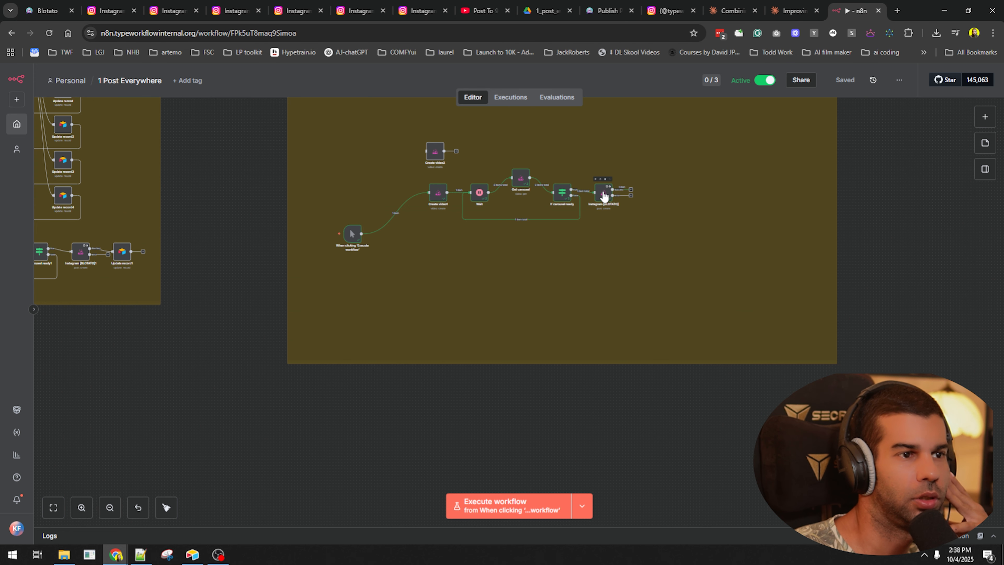
{"action": "double_click", "coordinate": [605, 193]}
{"action": "left_click", "coordinate": [765, 296]}
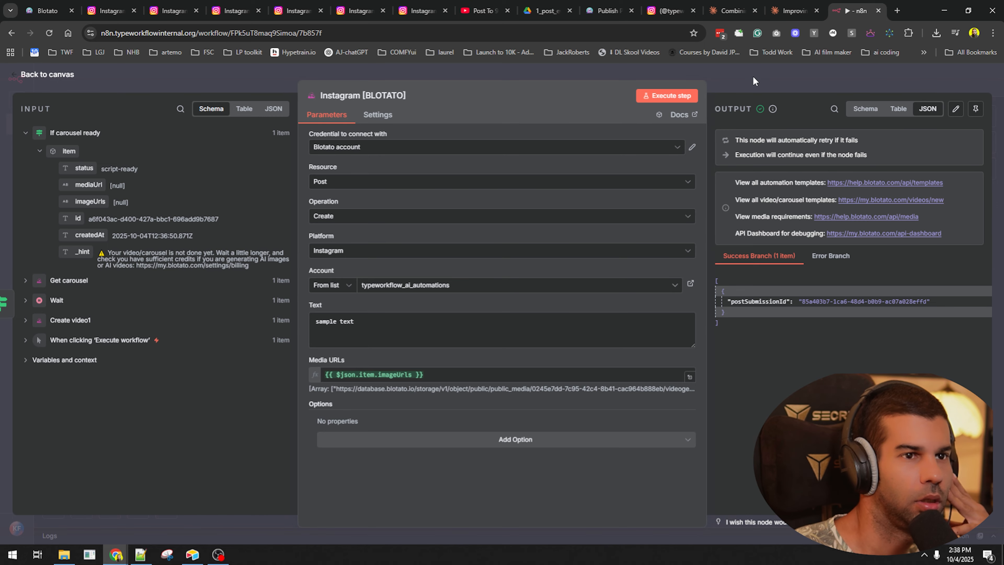
{"action": "key", "text": "Escape"}
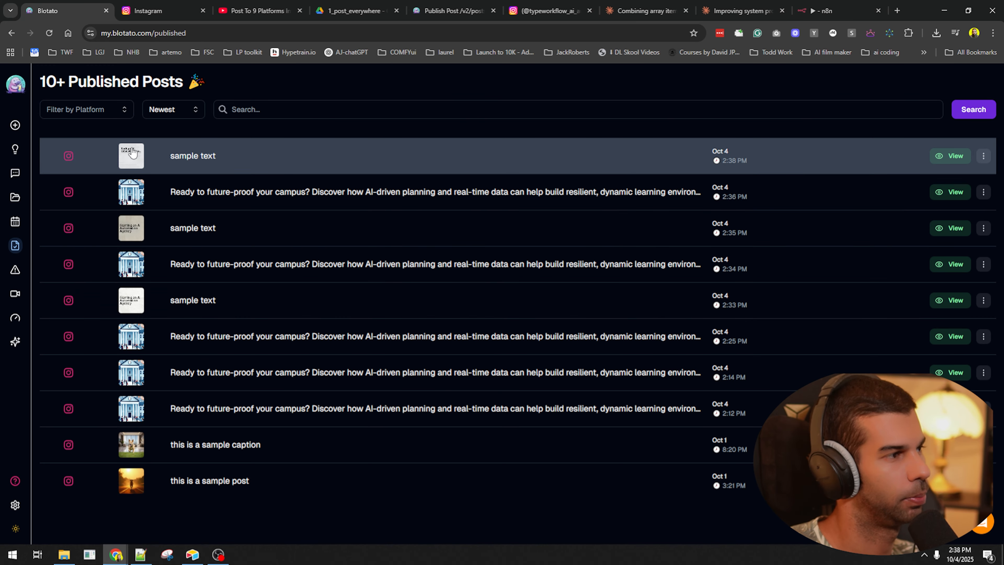
- Open the 2:38 'sample text' post and page through to 'And cut down the time it takes'
{"action": "left_click", "coordinate": [132, 160]}
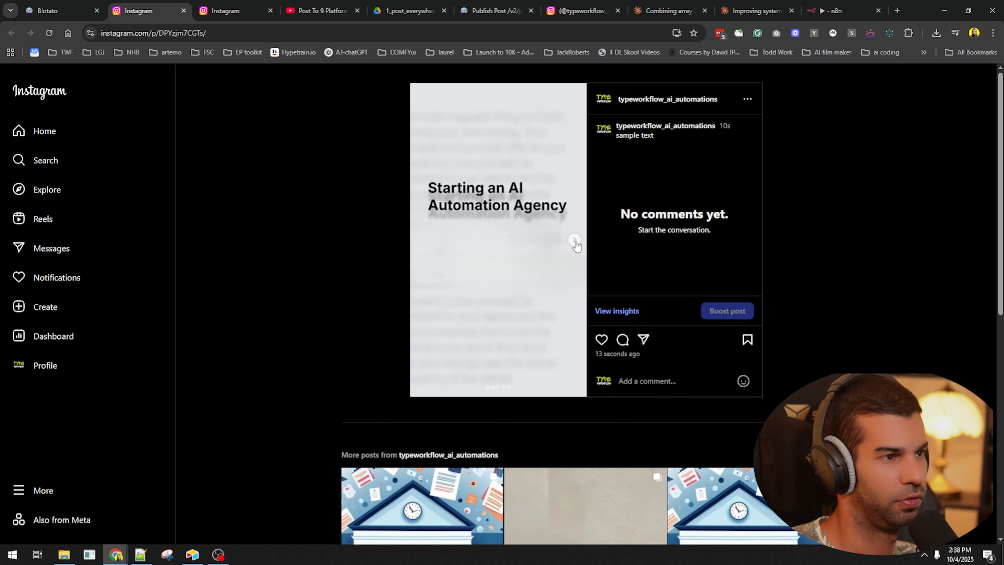
{"action": "left_click", "coordinate": [576, 240]}
{"action": "left_click", "coordinate": [575, 240]}
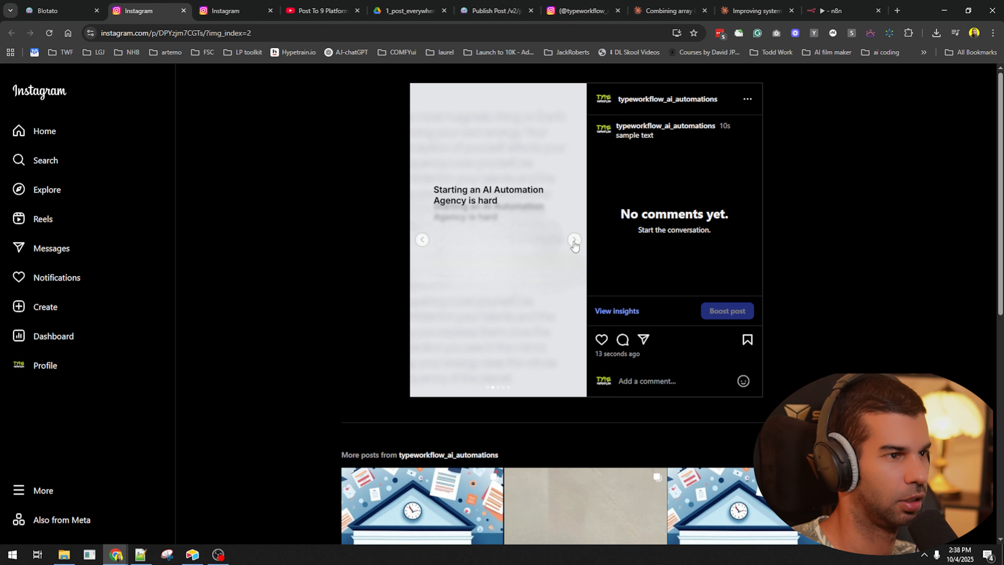
{"action": "left_click", "coordinate": [575, 240]}
{"action": "left_click", "coordinate": [576, 240]}
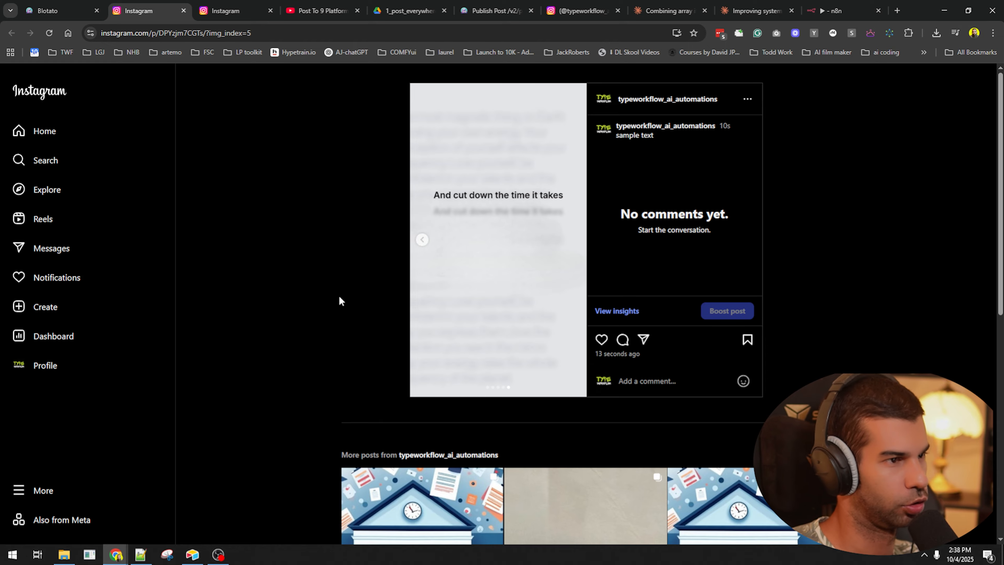
{"action": "left_click", "coordinate": [79, 10]}
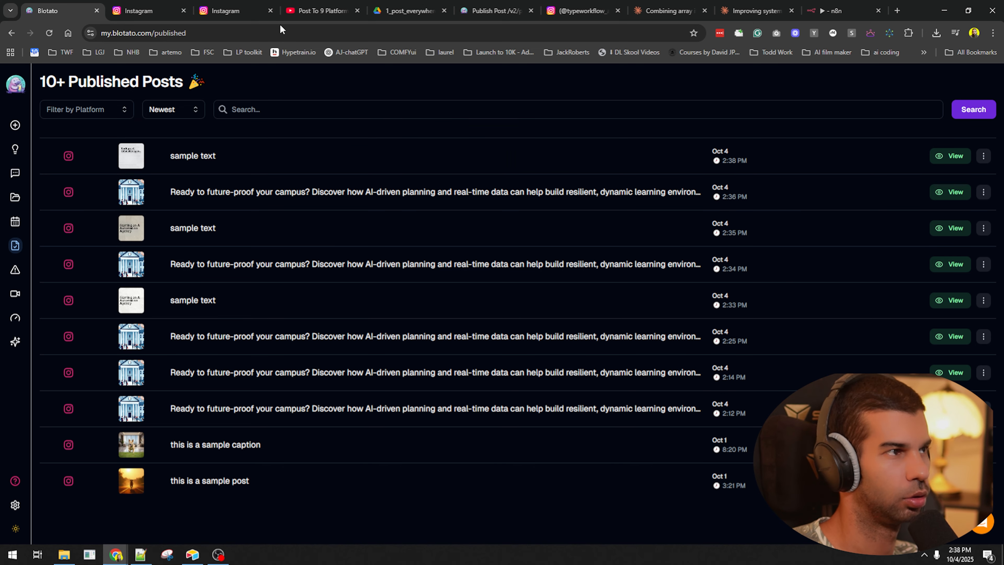
{"action": "left_click", "coordinate": [835, 10]}
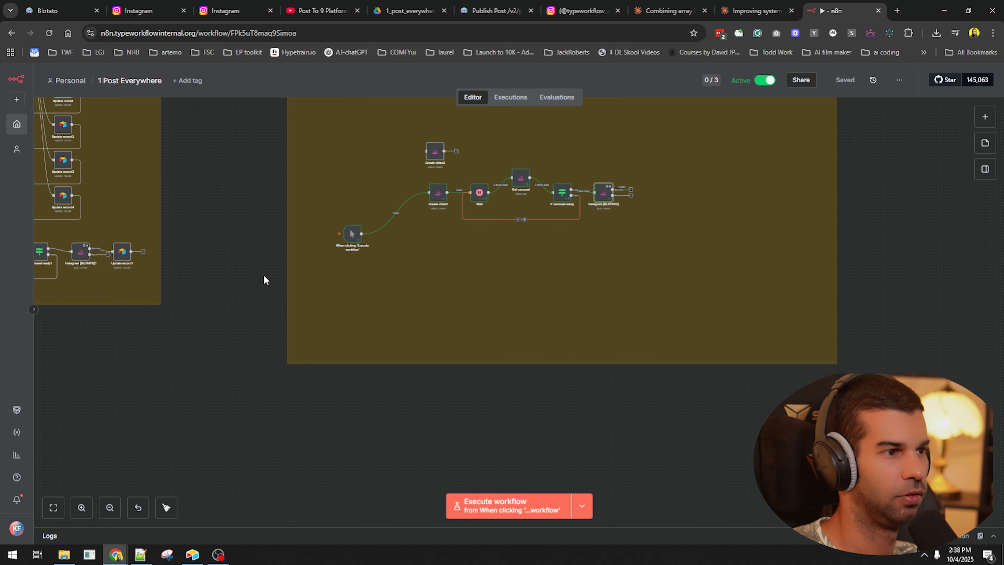
- Extend the sticky note downward around the workflow and save
{"action": "left_click_drag", "start_coordinate": [264, 279], "coordinate": [437, 403]}
{"action": "scroll", "coordinate": [609, 275], "scroll_direction": "up", "scroll_amount": 9}
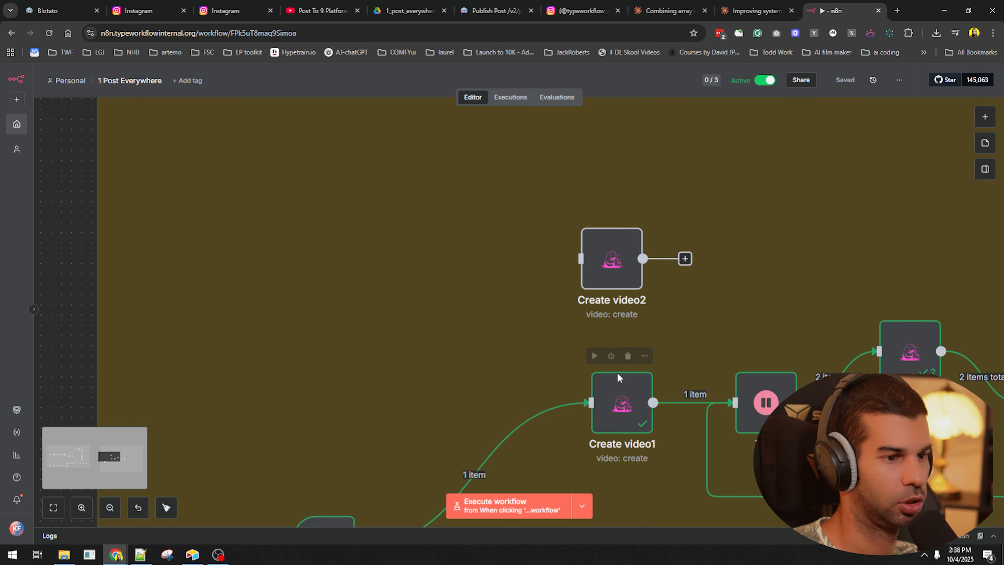
{"action": "scroll", "coordinate": [616, 385], "scroll_direction": "down", "scroll_amount": 7}
{"action": "left_click_drag", "start_coordinate": [343, 394], "coordinate": [915, 234]}
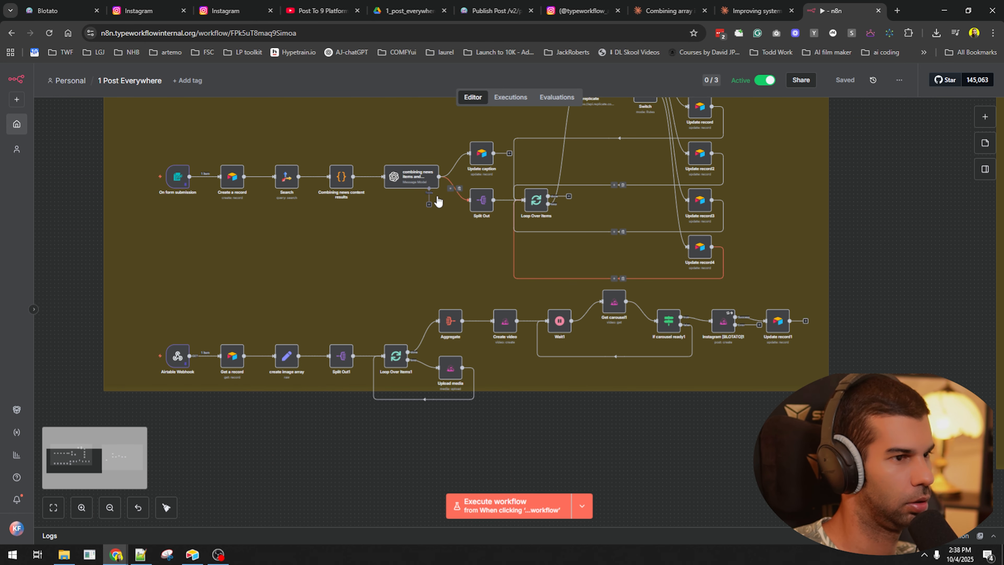
{"action": "left_click_drag", "start_coordinate": [829, 399], "coordinate": [829, 435]}
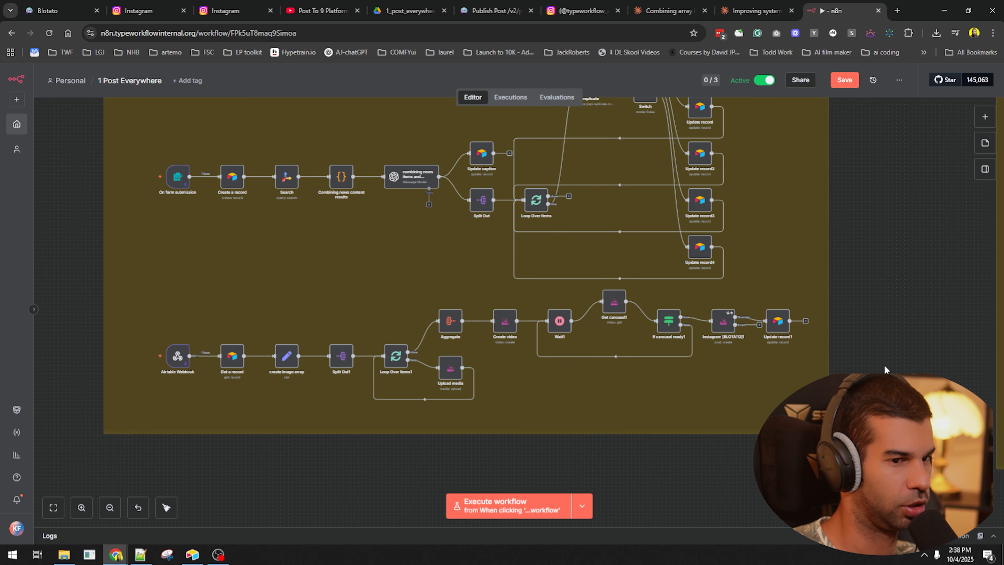
{"action": "key", "text": "ctrl+s"}
- Review the image URL list in the Get carousel step's output
{"action": "scroll", "coordinate": [896, 309], "scroll_direction": "down", "scroll_amount": 4}
{"action": "left_click_drag", "start_coordinate": [793, 269], "coordinate": [482, 285]}
{"action": "left_click_drag", "start_coordinate": [641, 325], "coordinate": [372, 315]}
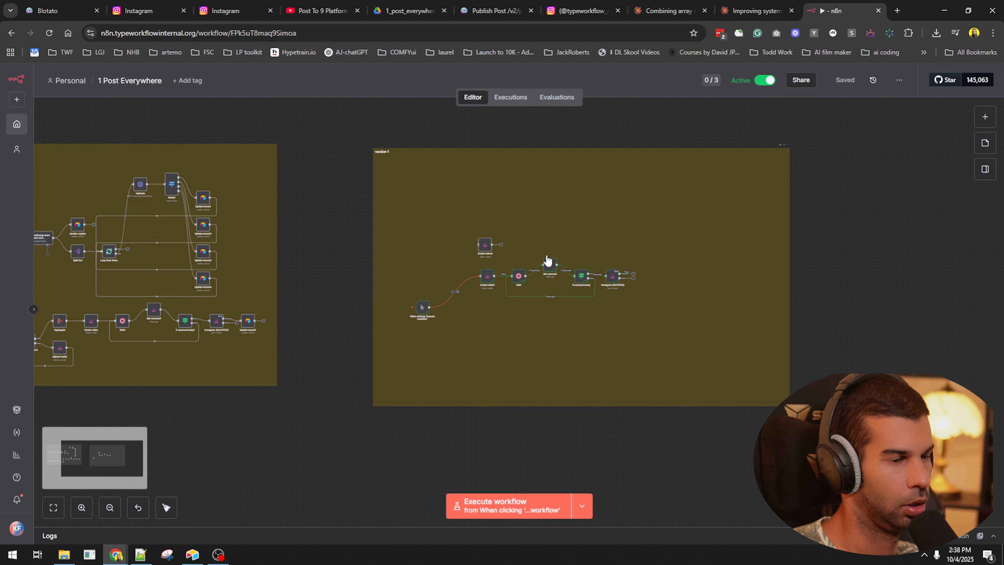
{"action": "scroll", "coordinate": [547, 260], "scroll_direction": "up", "scroll_amount": 5}
{"action": "double_click", "coordinate": [555, 275]}
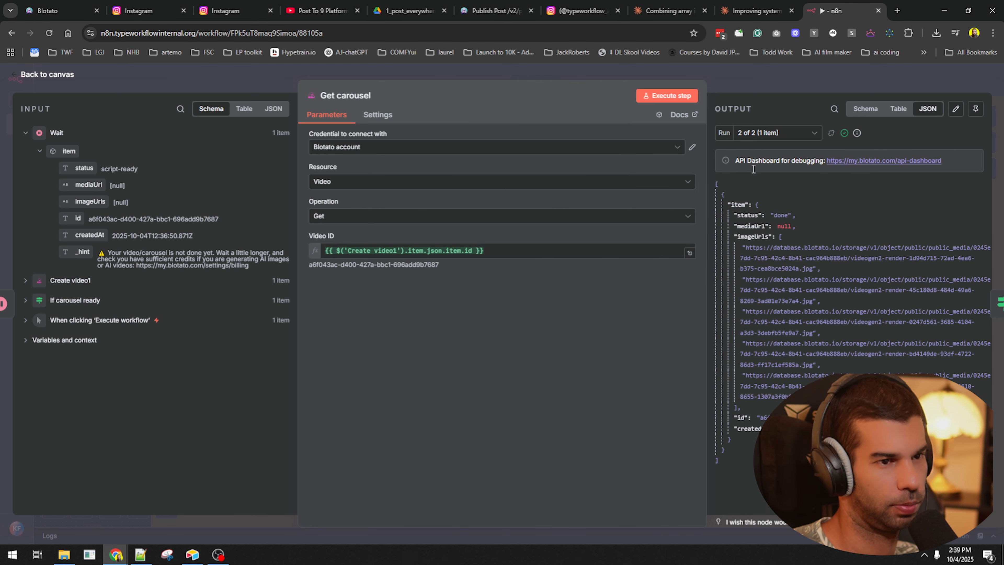
{"action": "left_click_drag", "start_coordinate": [743, 258], "coordinate": [787, 398]}
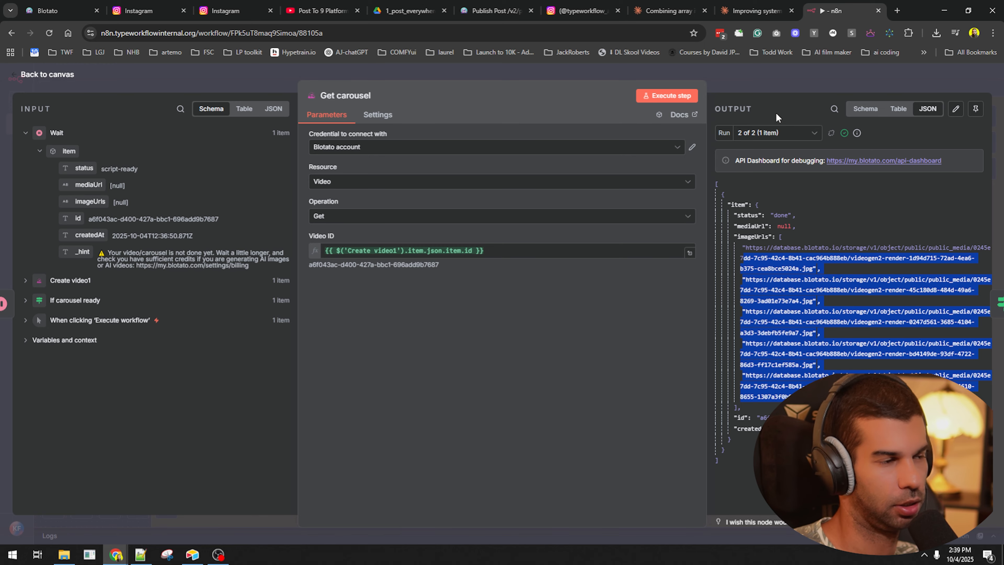
{"action": "triple_click", "coordinate": [796, 255]}
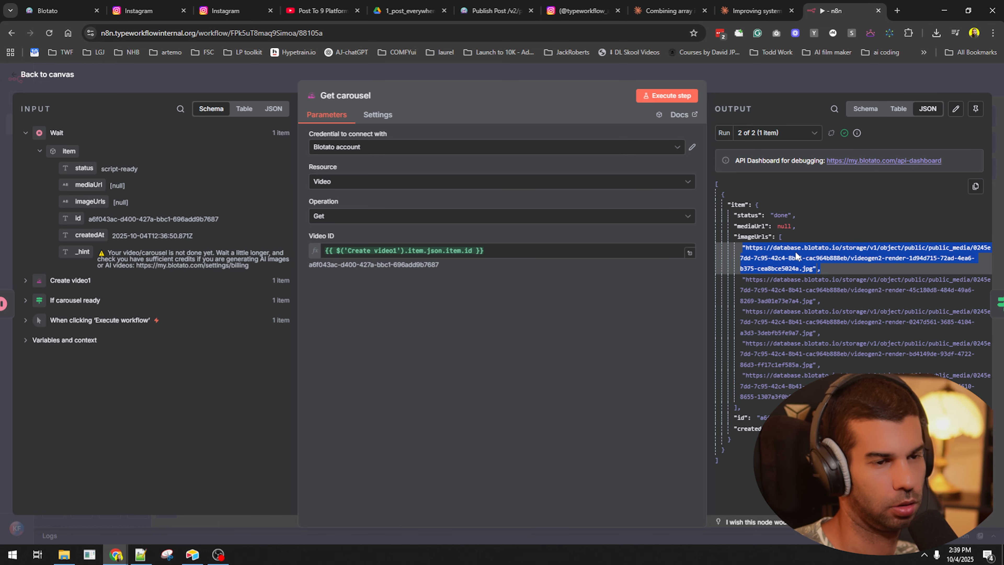
{"action": "left_click", "coordinate": [796, 72]}
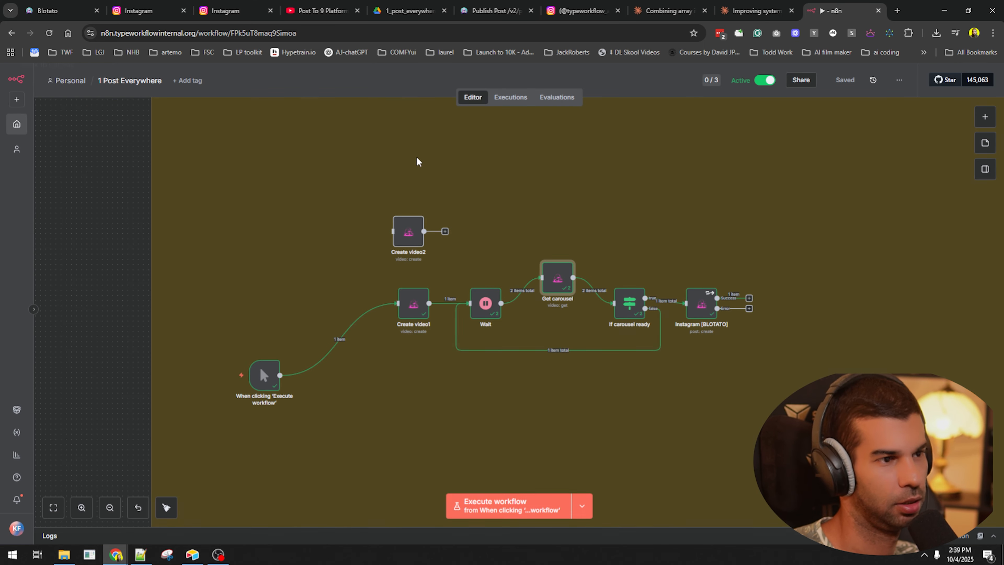
- Check the Instagram [BLOTATO] step's settings and output
{"action": "double_click", "coordinate": [699, 306]}
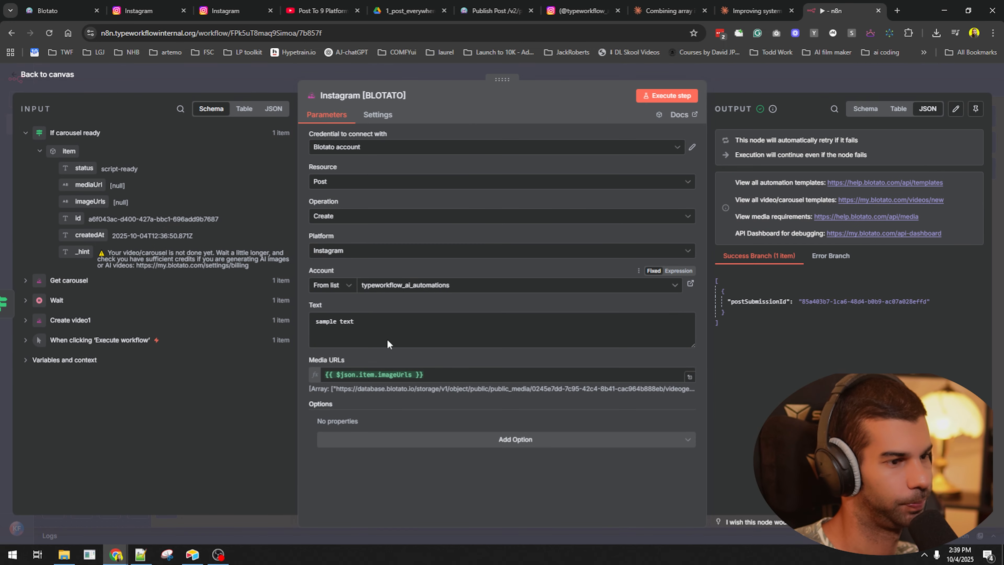
{"action": "left_click", "coordinate": [757, 74]}
{"action": "scroll", "coordinate": [336, 271], "scroll_direction": "down", "scroll_amount": 6}
{"action": "left_click_drag", "start_coordinate": [336, 272], "coordinate": [972, 188]}
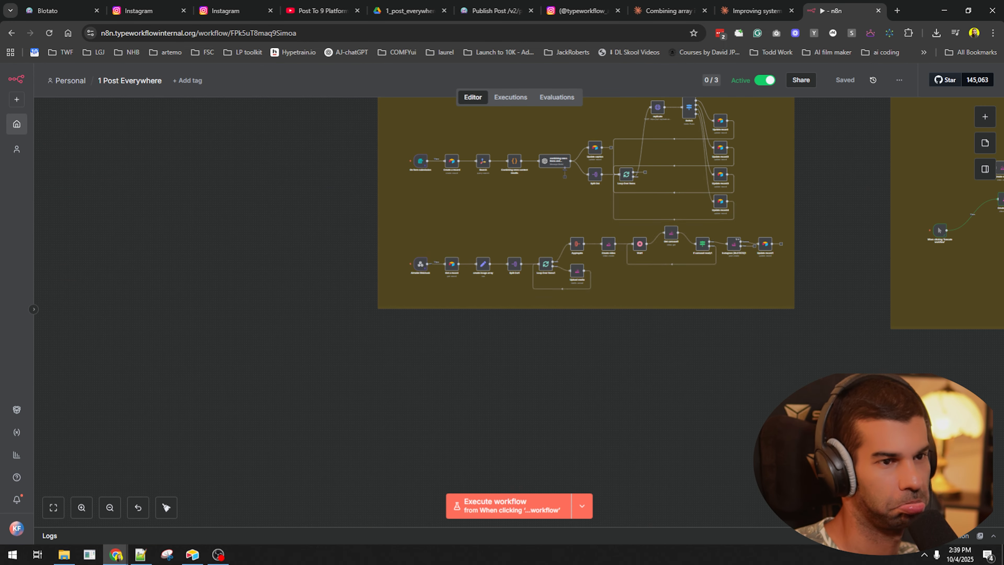
{"action": "left_click_drag", "start_coordinate": [994, 428], "coordinate": [538, 459]}
- Confirm the Airtable record shows Posted, then fit both workflow groups into view
{"action": "left_click", "coordinate": [202, 554]}
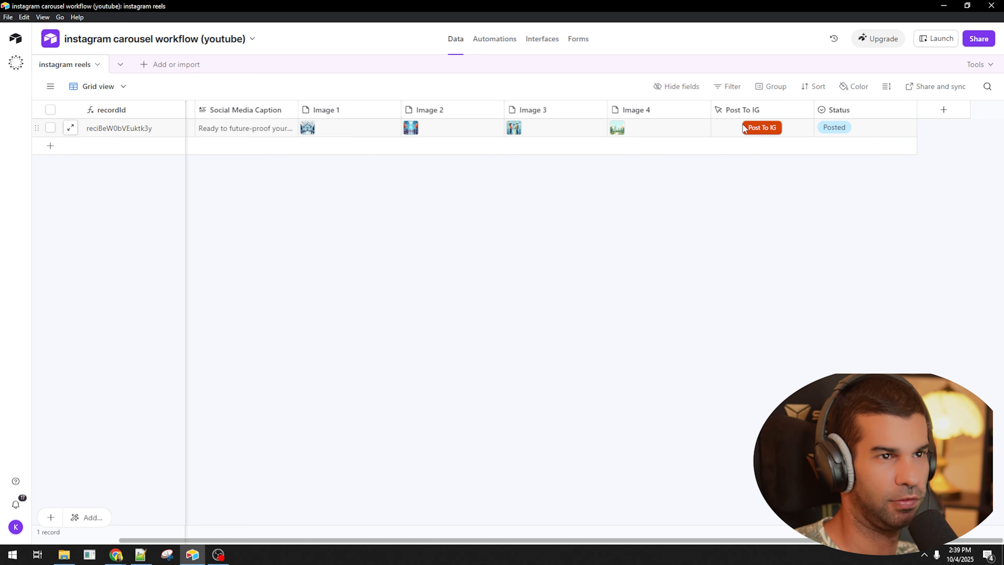
{"action": "key", "text": "alt+Tab"}
{"action": "scroll", "coordinate": [400, 396], "scroll_direction": "down", "scroll_amount": 3}
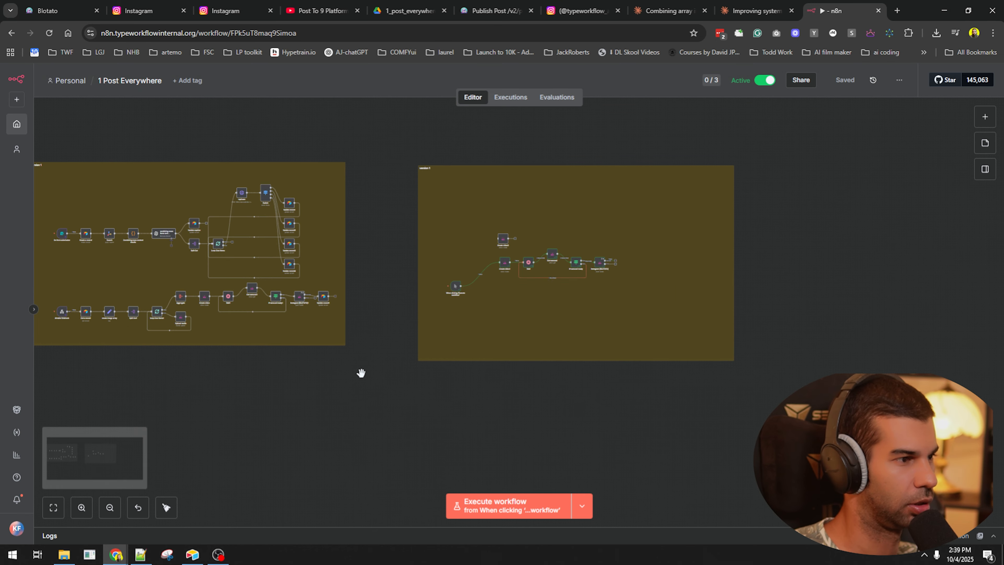
{"action": "left_click_drag", "start_coordinate": [318, 371], "coordinate": [507, 401]}
{"action": "left_click_drag", "start_coordinate": [603, 411], "coordinate": [503, 420]}
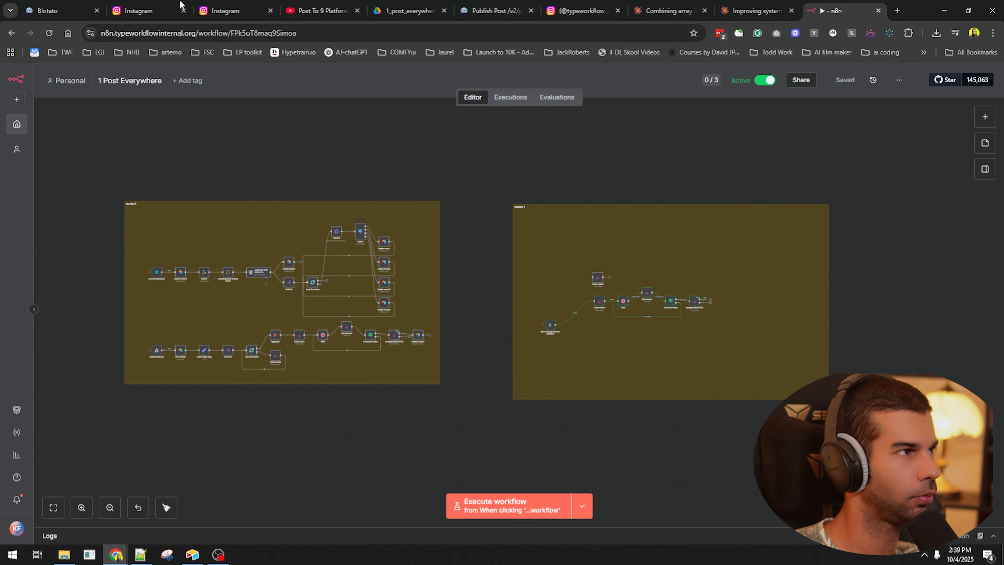
{"action": "left_click", "coordinate": [257, 4]}
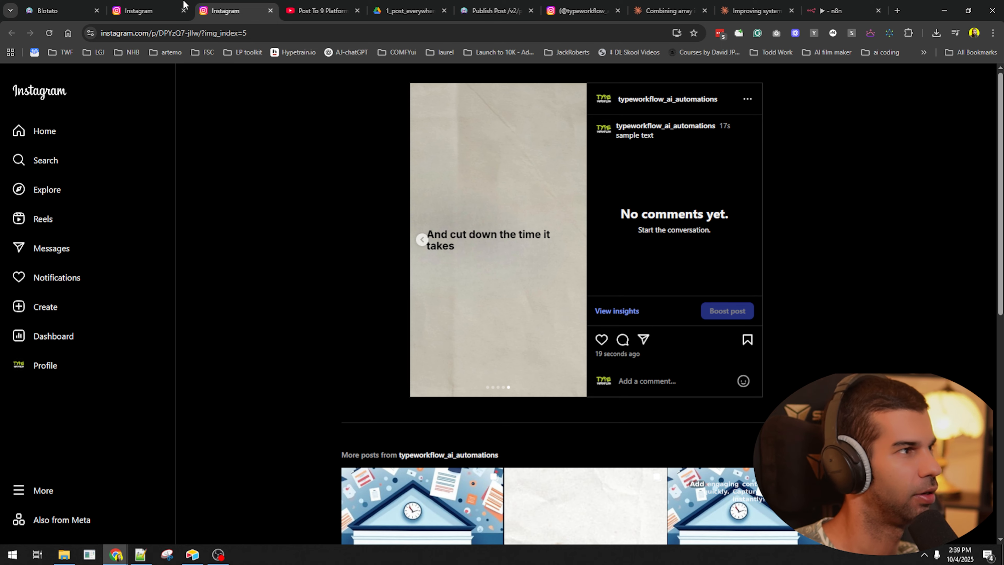
- Close the duplicate Instagram tab and step back through the quote-card slides
{"action": "key", "text": "ctrl+w"}
{"action": "left_click", "coordinate": [164, 7]}
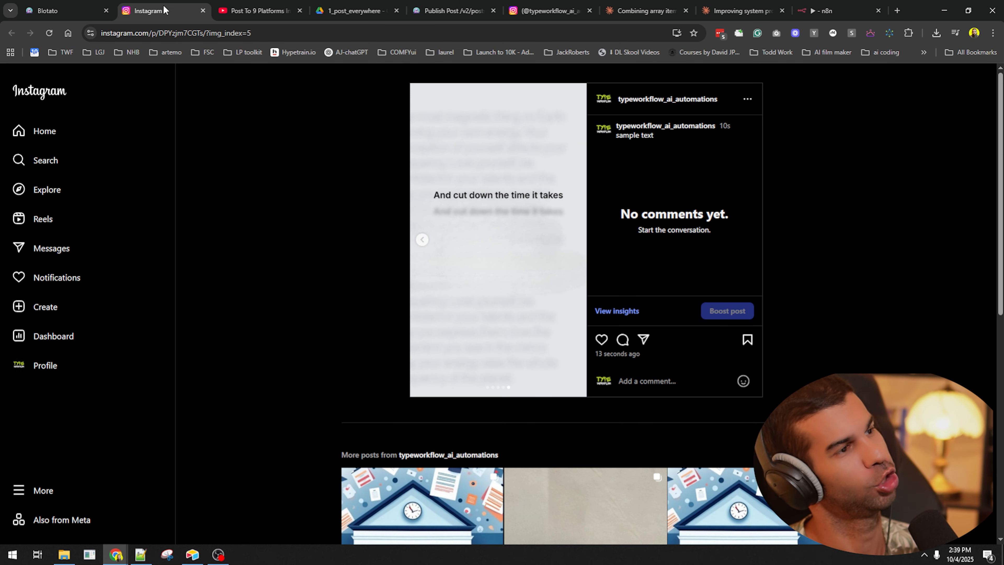
{"action": "left_click", "coordinate": [422, 240]}
{"action": "left_click", "coordinate": [423, 240]}
{"action": "left_click", "coordinate": [422, 241]}
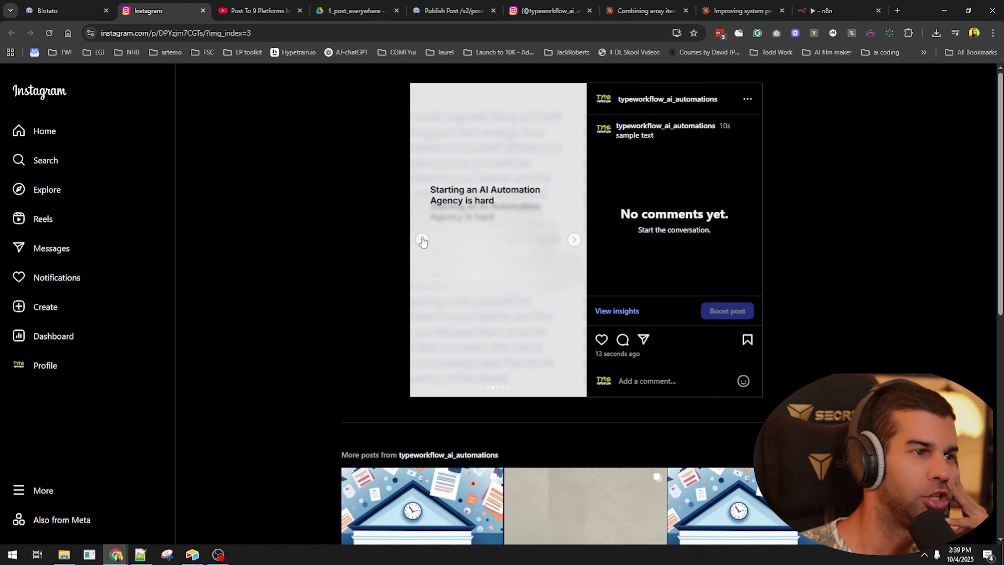
- Open the campus image carousel post from More posts and browse its slides
{"action": "scroll", "coordinate": [406, 261], "scroll_direction": "down", "scroll_amount": 5}
{"action": "left_click", "coordinate": [406, 277]}
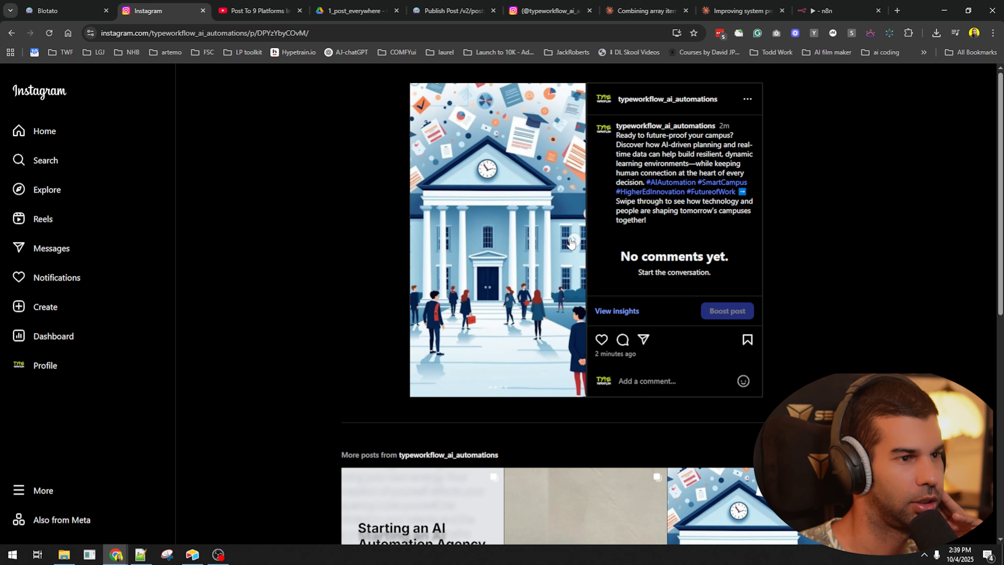
{"action": "left_click", "coordinate": [572, 240]}
{"action": "left_click", "coordinate": [572, 240]}
{"action": "left_click", "coordinate": [572, 240]}
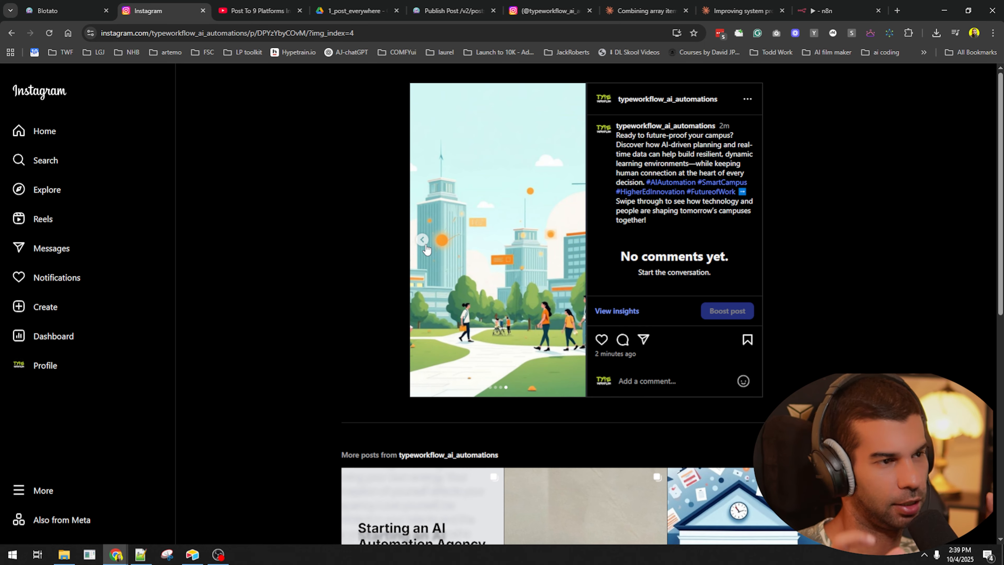
{"action": "left_click", "coordinate": [425, 244]}
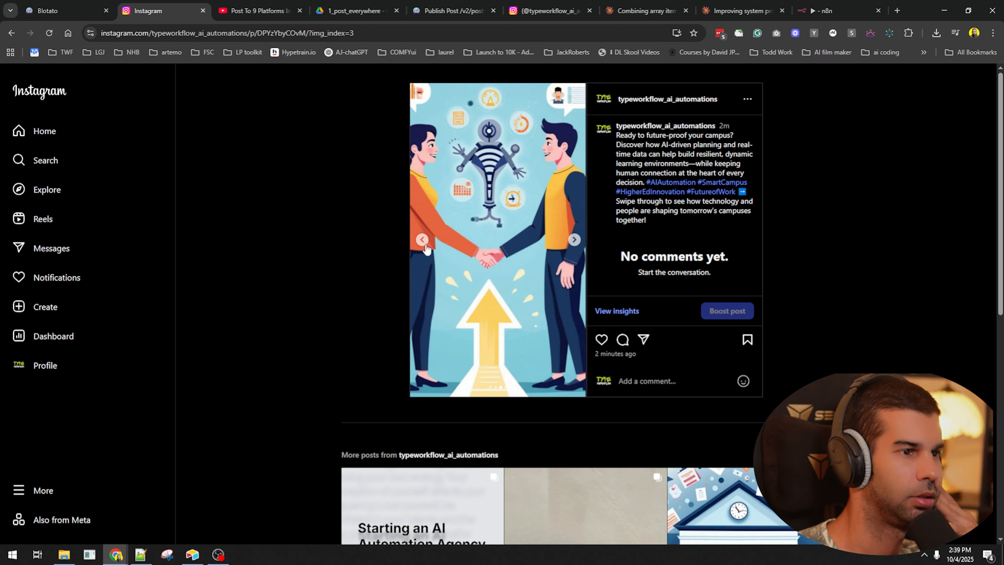
{"action": "left_click", "coordinate": [425, 244]}
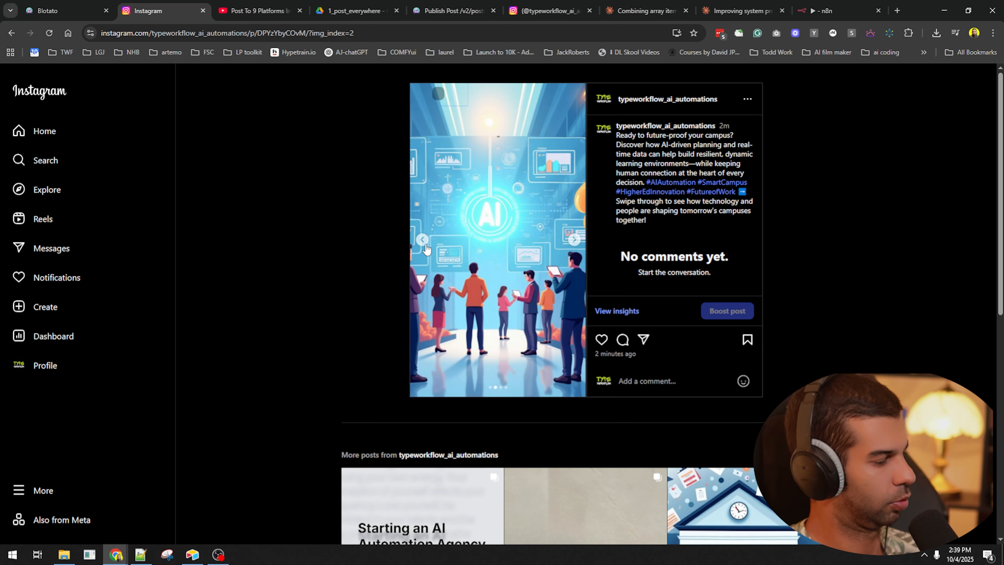